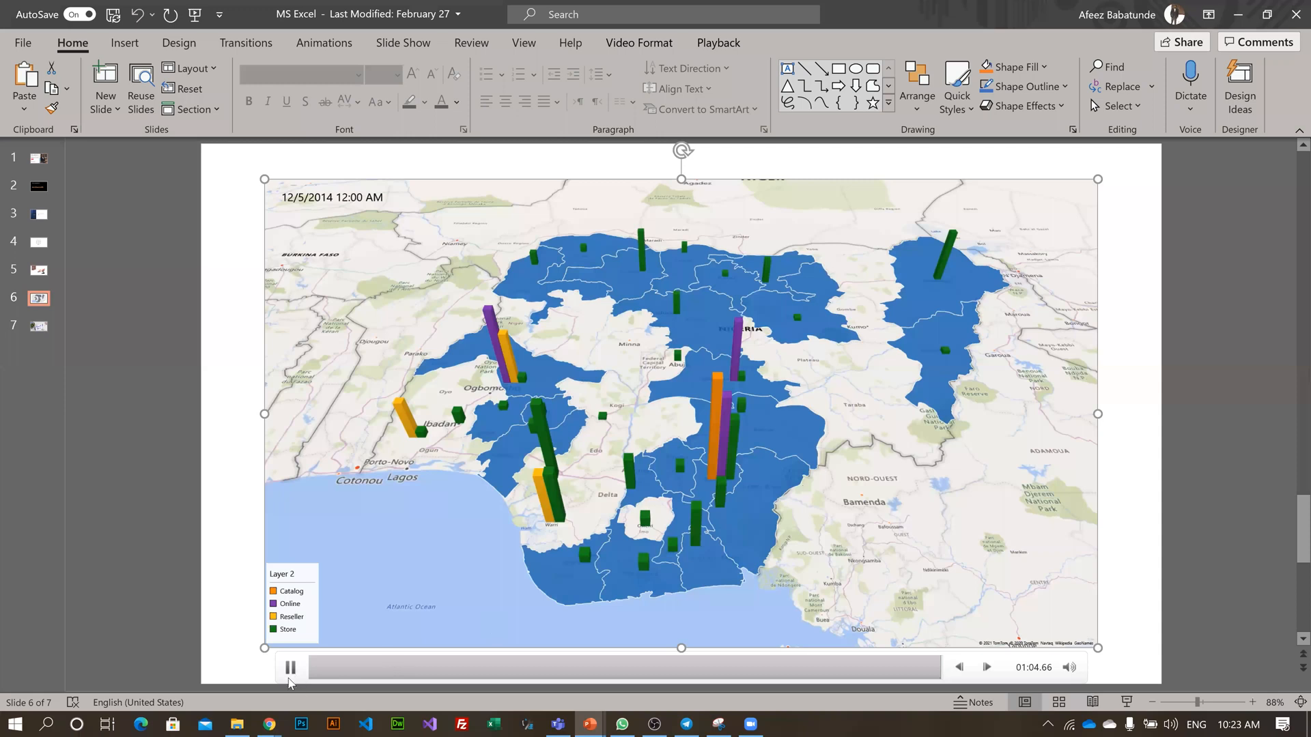
- Pause the slide's map video, switch to Excel and create a new blank workbook
left_click(289, 679)
left_click(488, 722)
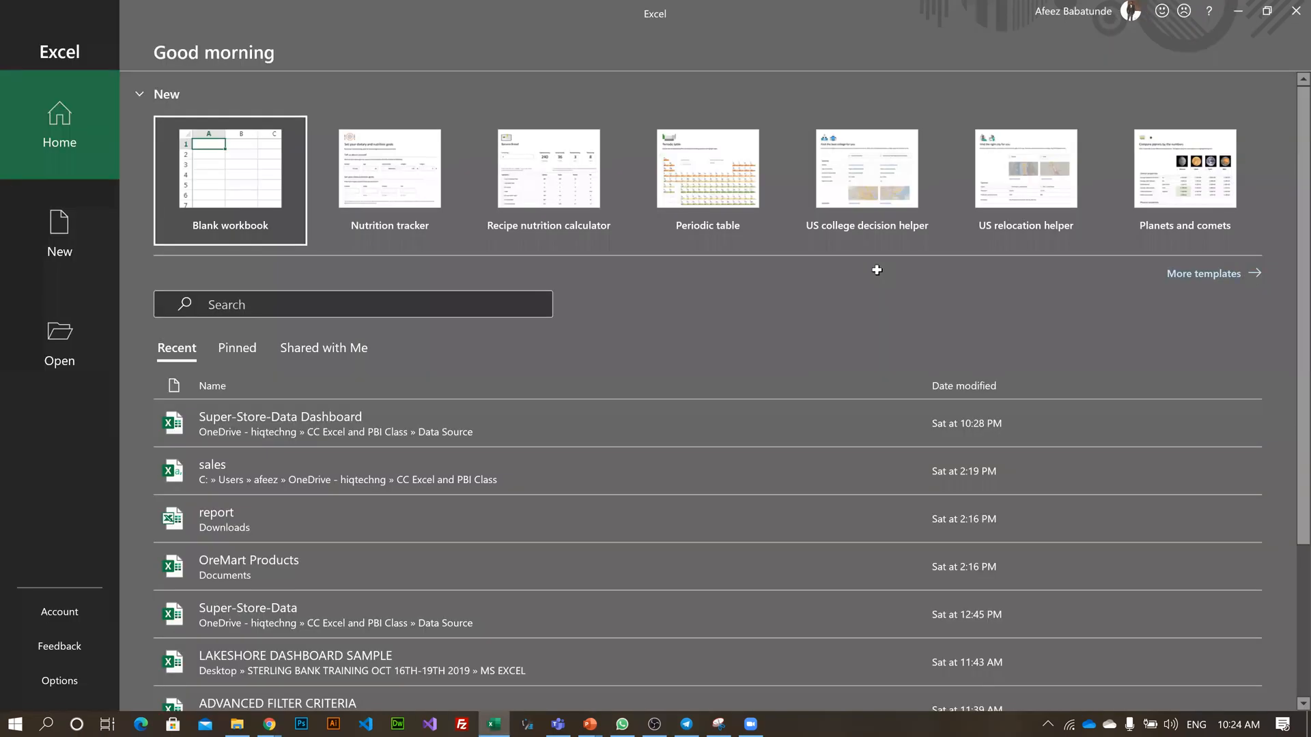
key("Return")
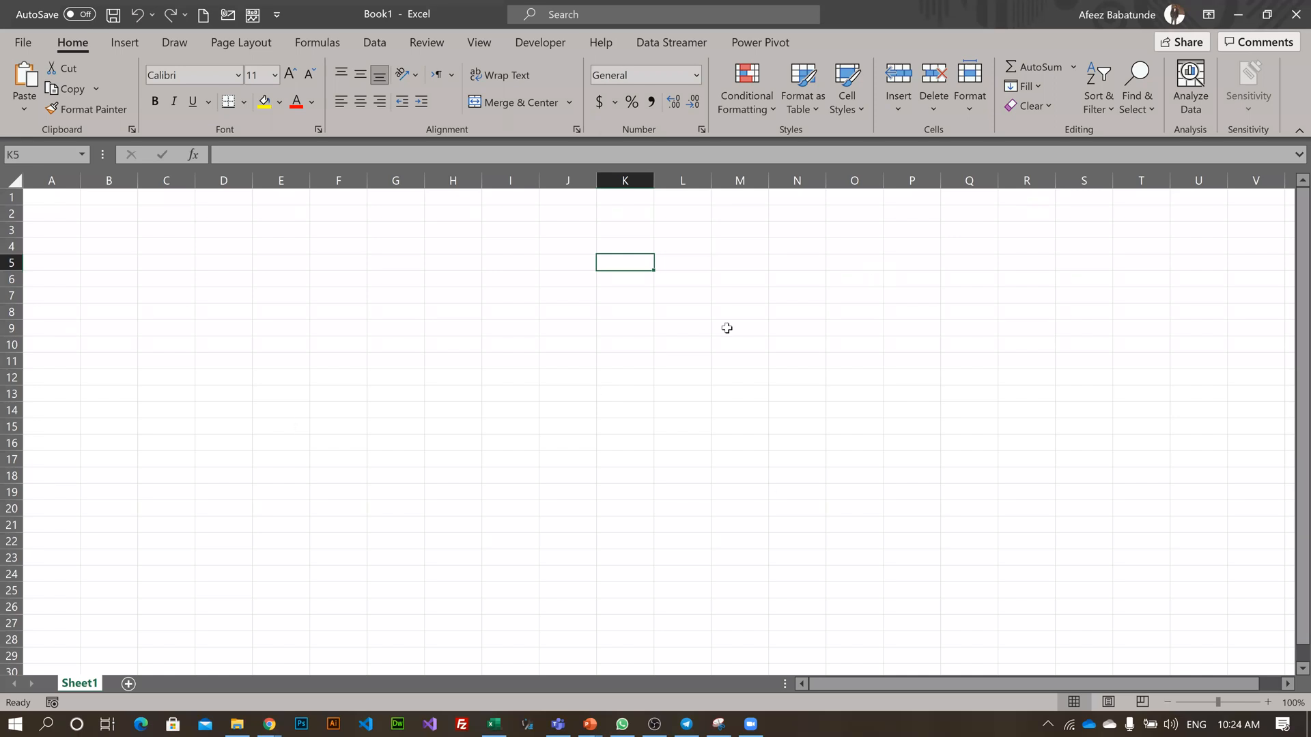
- Examine the Super-Store-Data and HR_Master workbooks in the Data Source folder
left_click(280, 425)
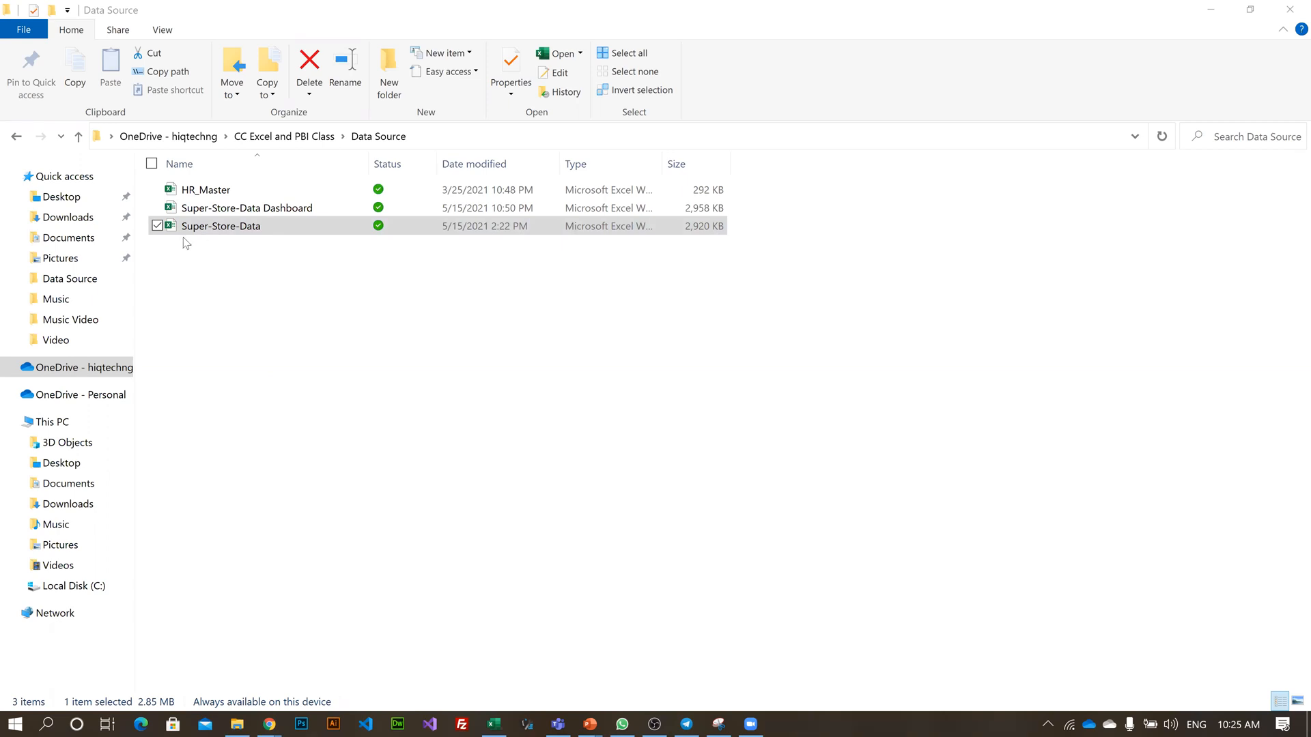
left_click(282, 302)
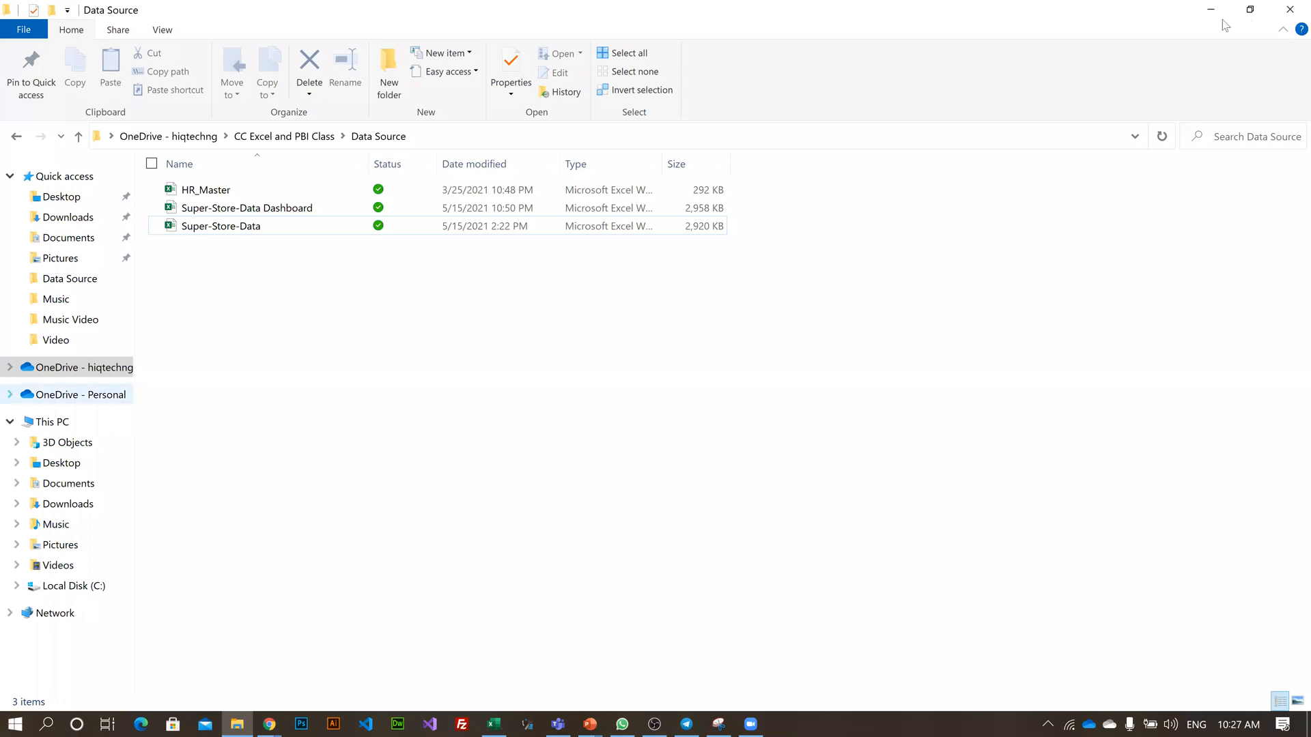
left_click(243, 235)
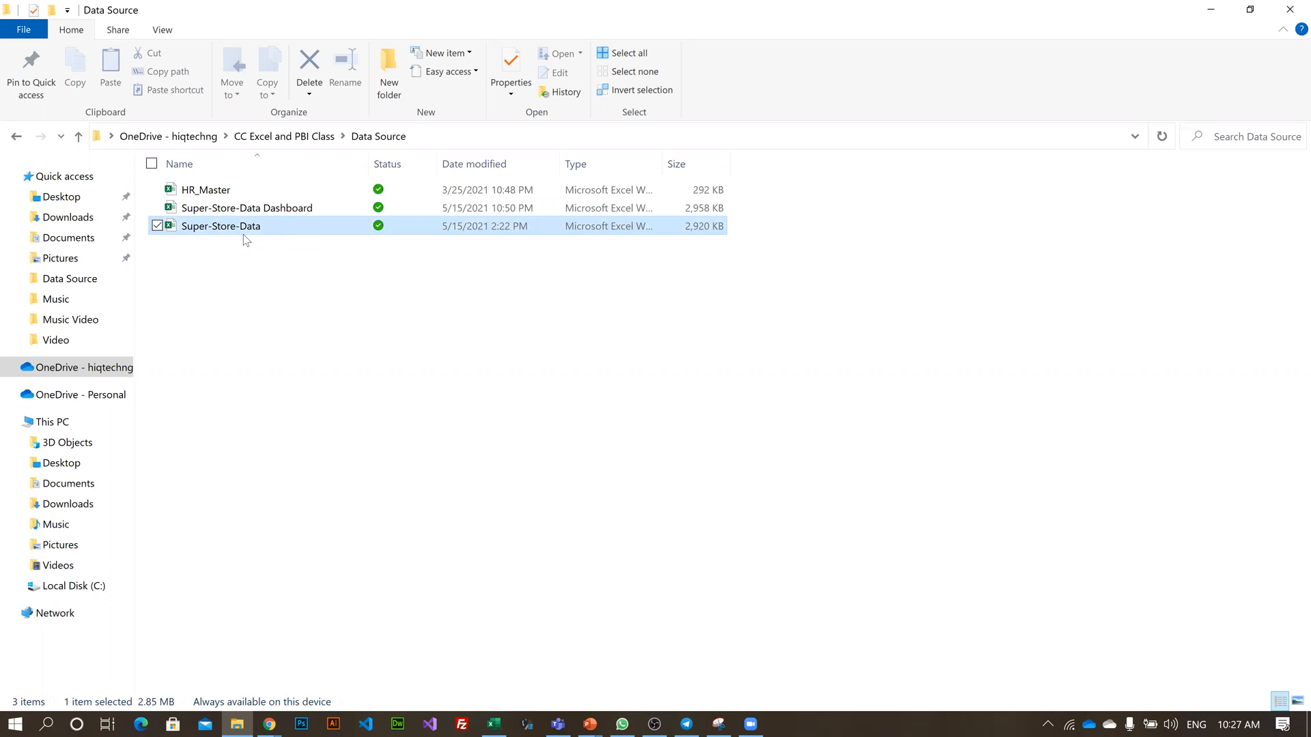
left_click(232, 190)
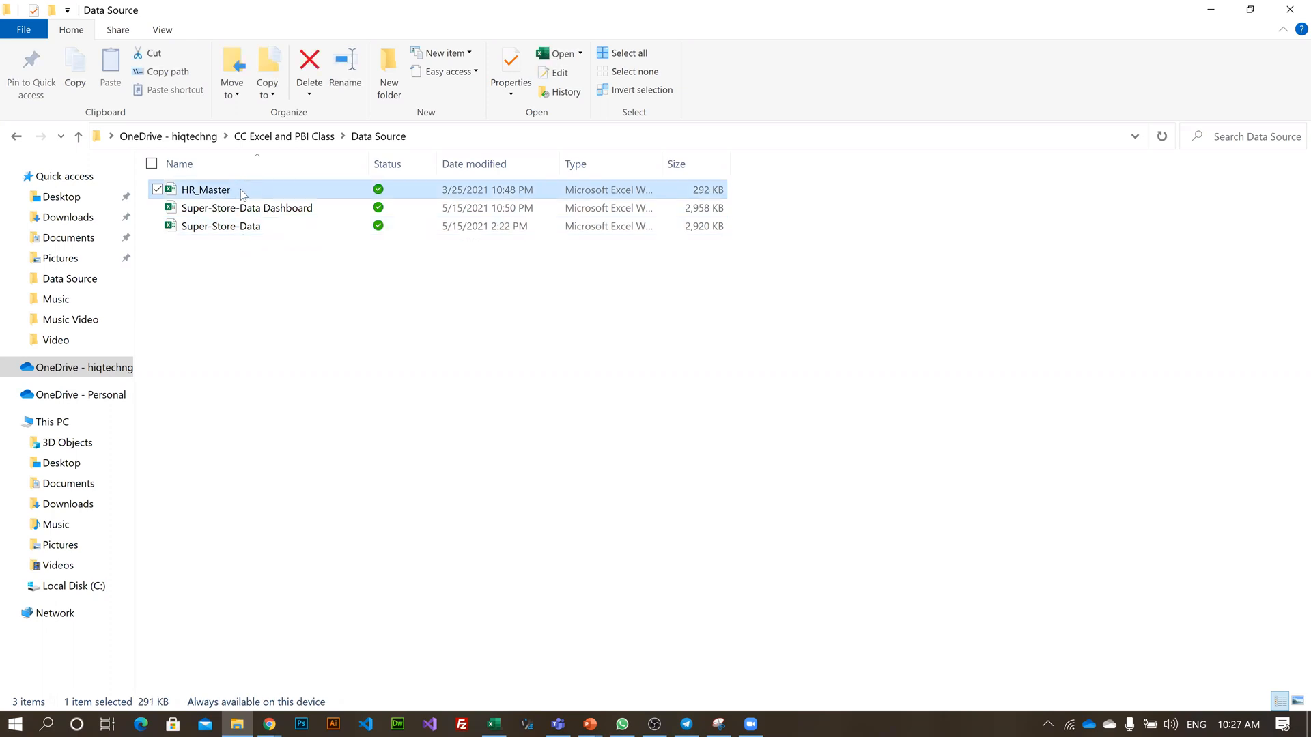
mouse_move(241, 190)
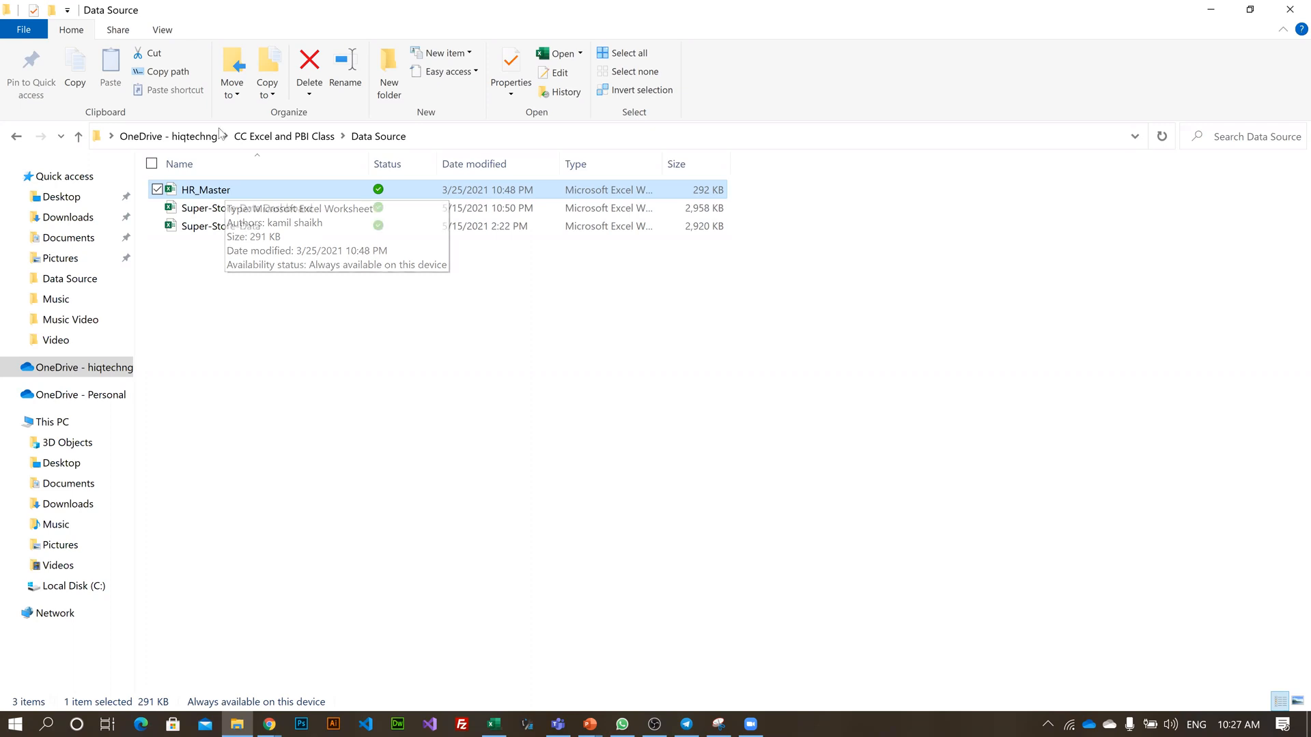
left_click(206, 334)
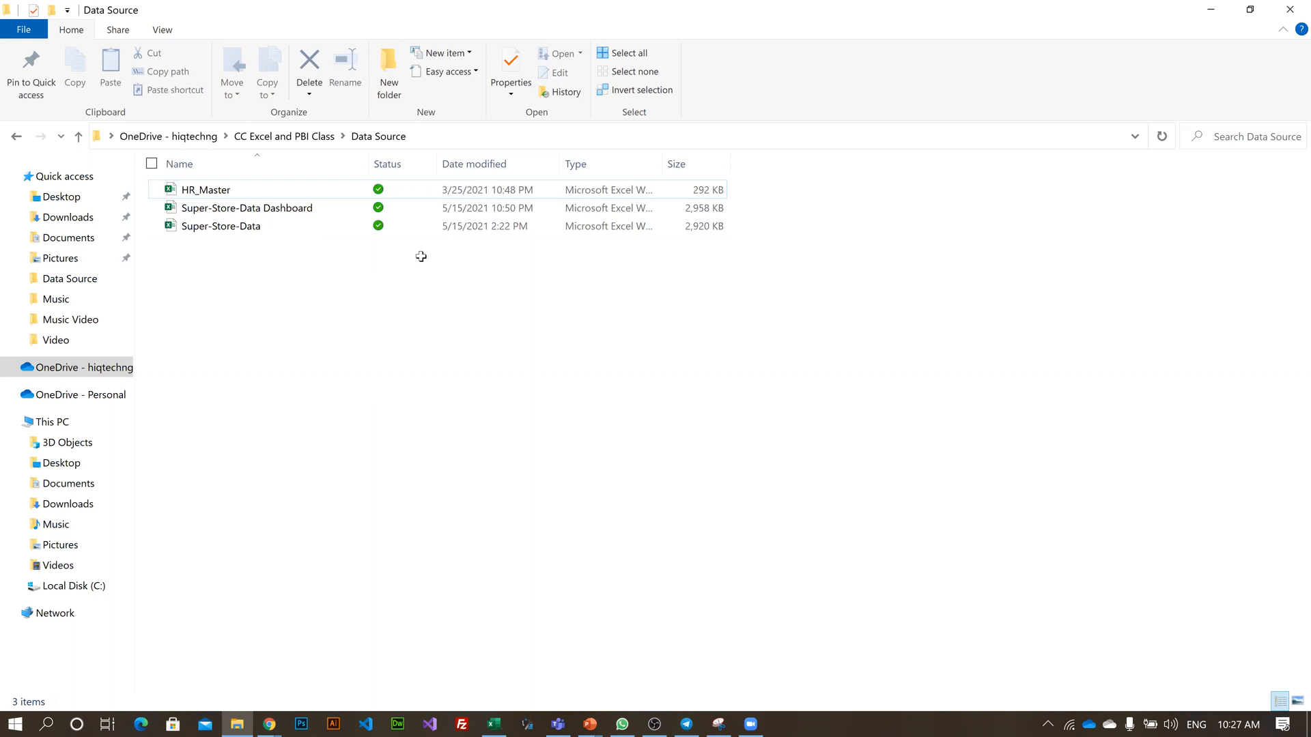
- Switch back to Excel and import the Super-Store-Data workbook from the Data Source folder as external data
key("alt+Tab")
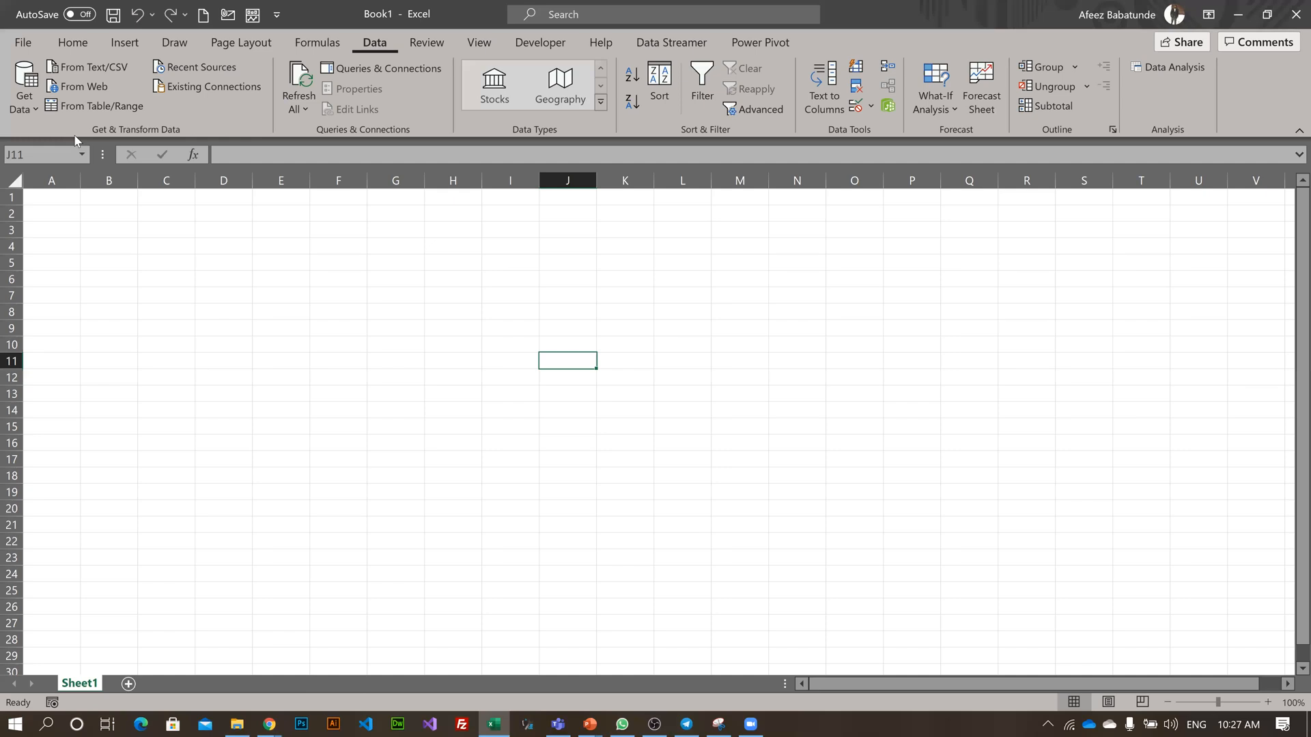
mouse_move(77, 141)
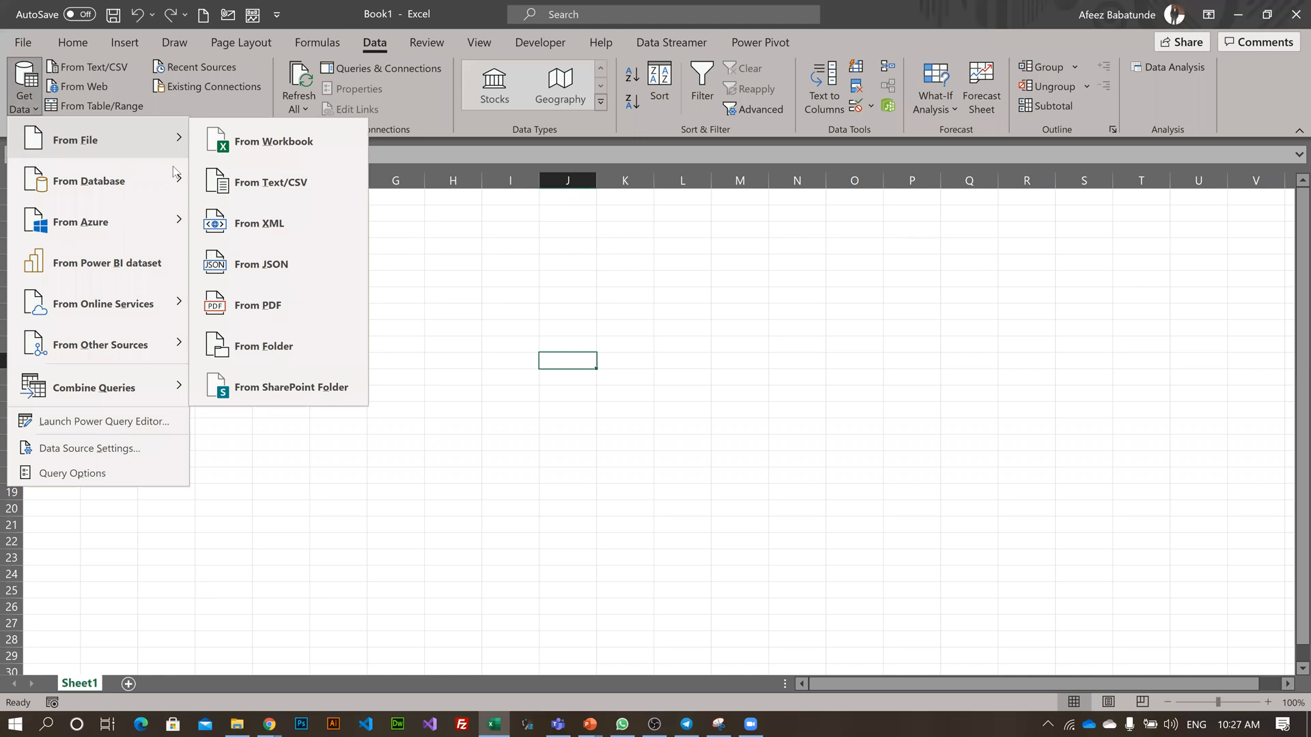
key("XF86MonBrightnessUp")
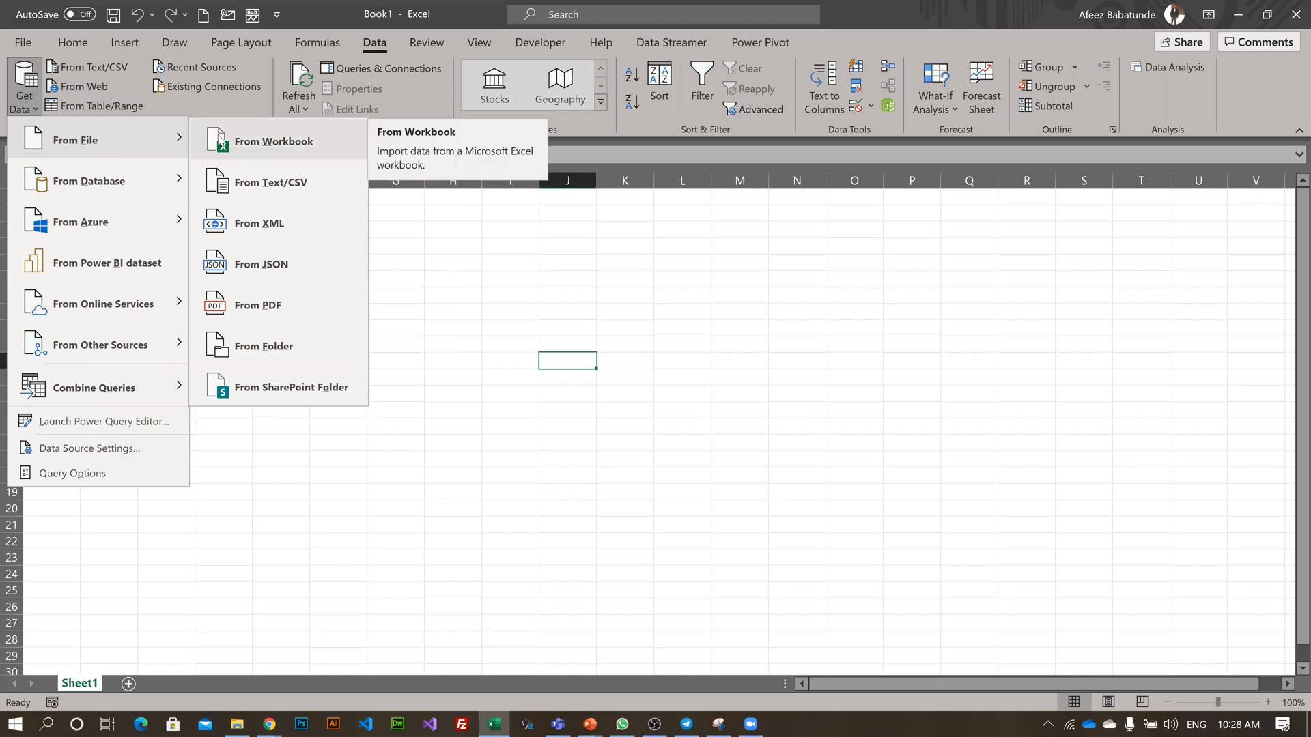
mouse_move(218, 133)
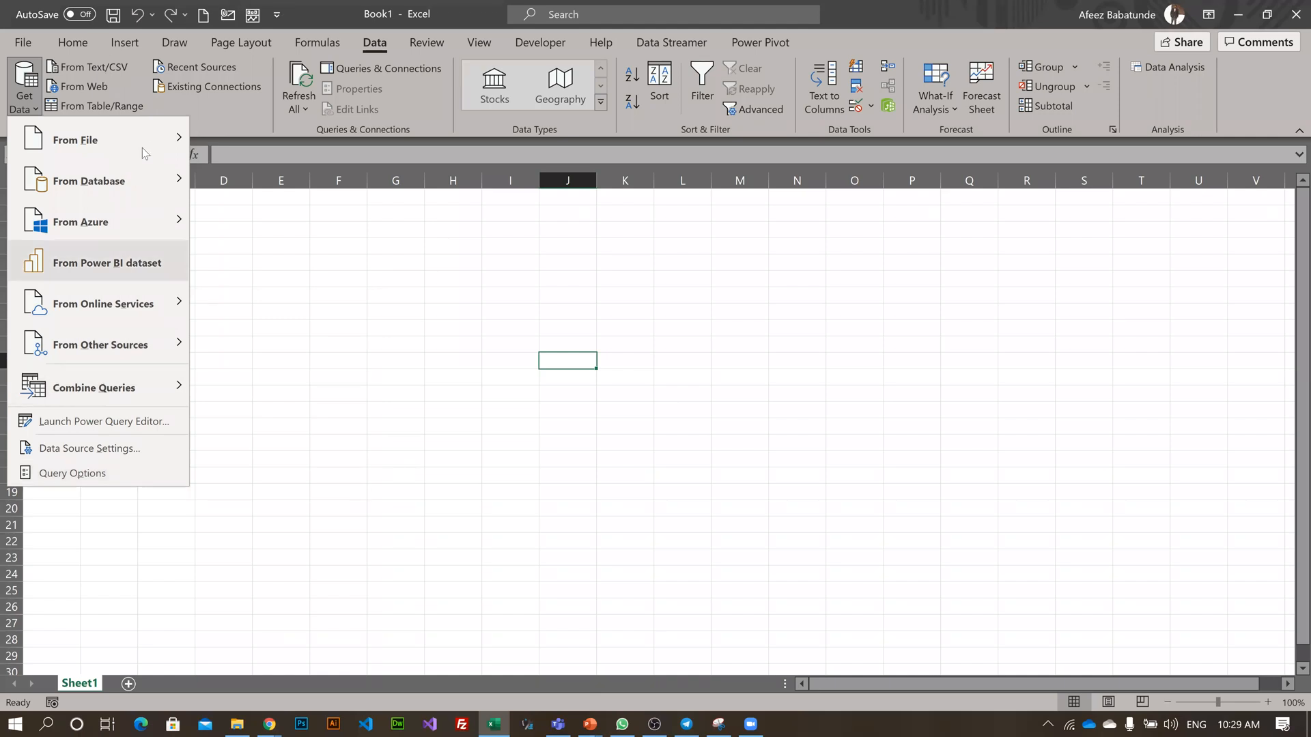
mouse_move(141, 142)
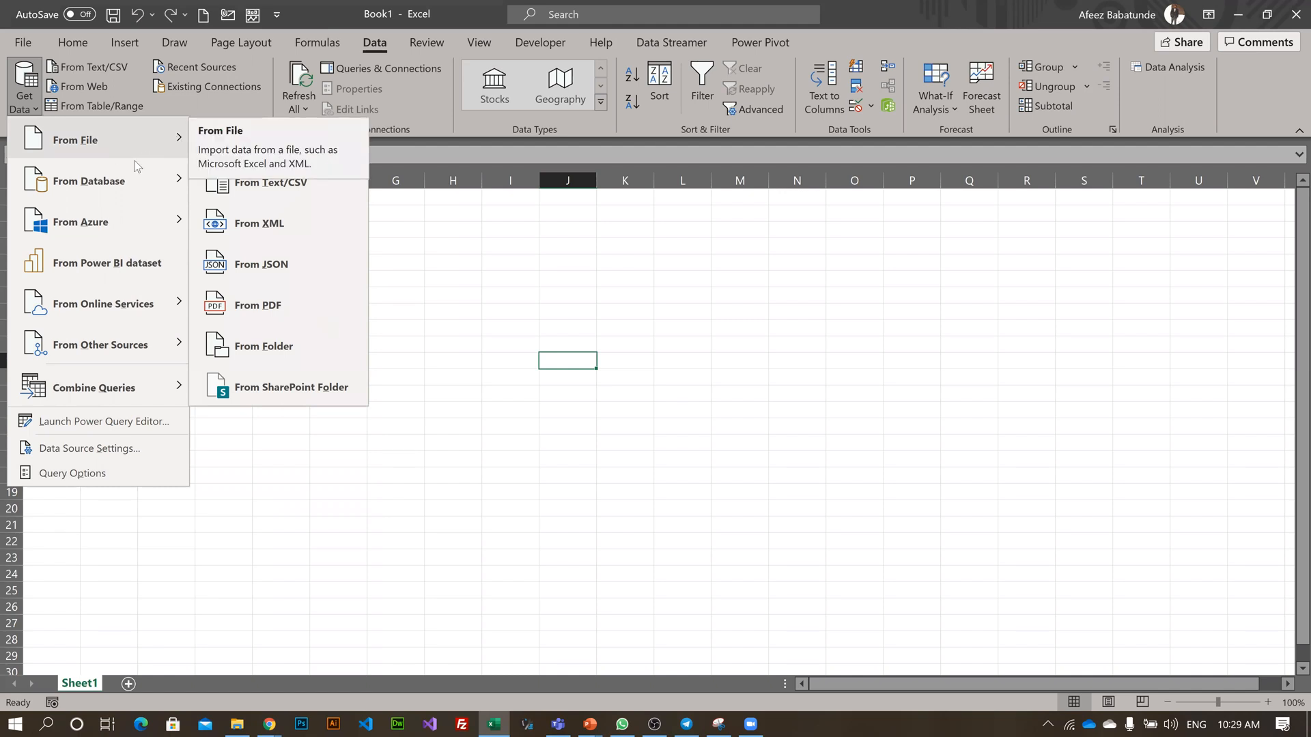
left_click(273, 140)
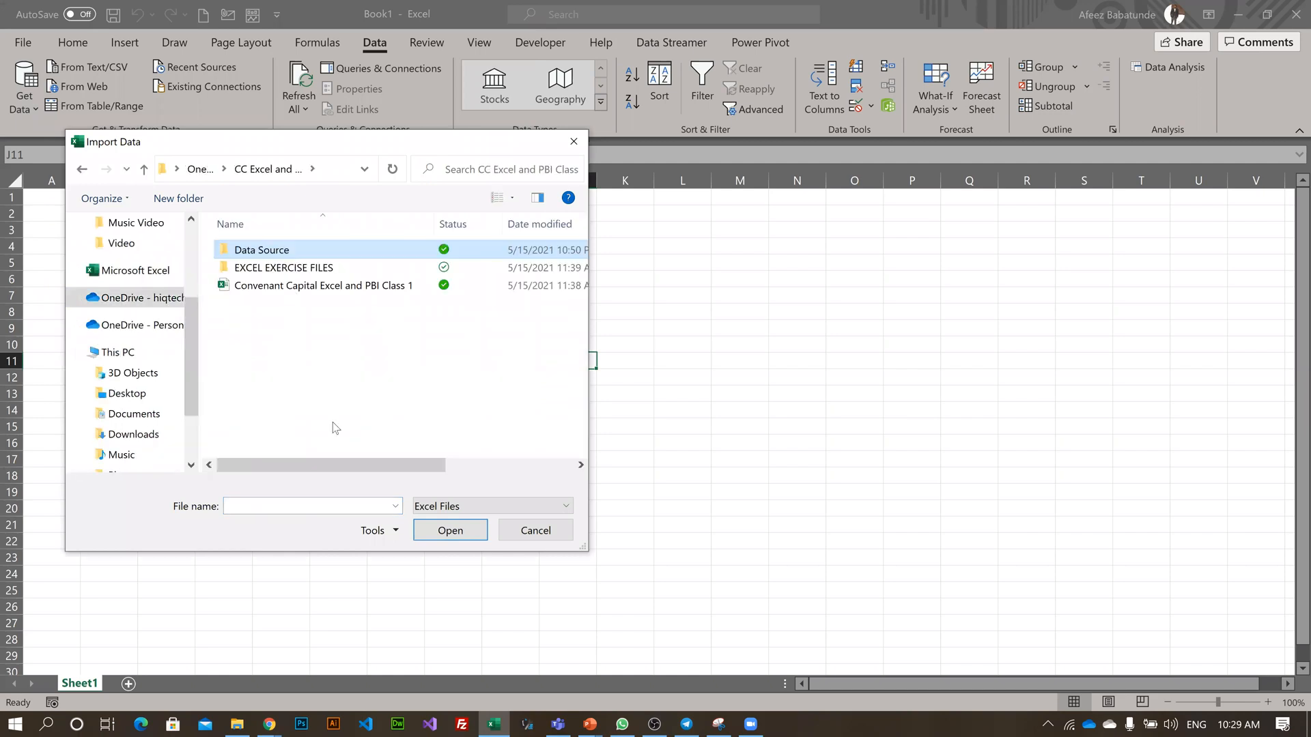
key("Return")
key("Down")
key("Down")
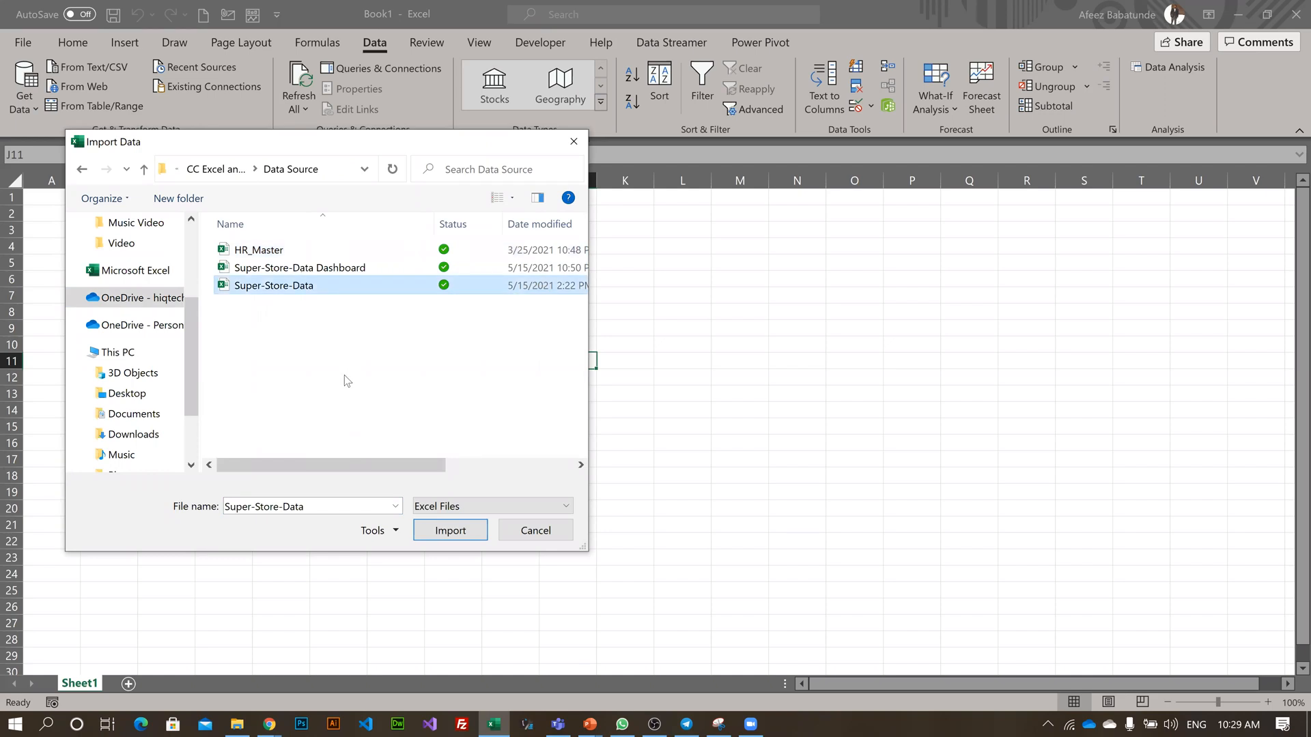
left_click(465, 531)
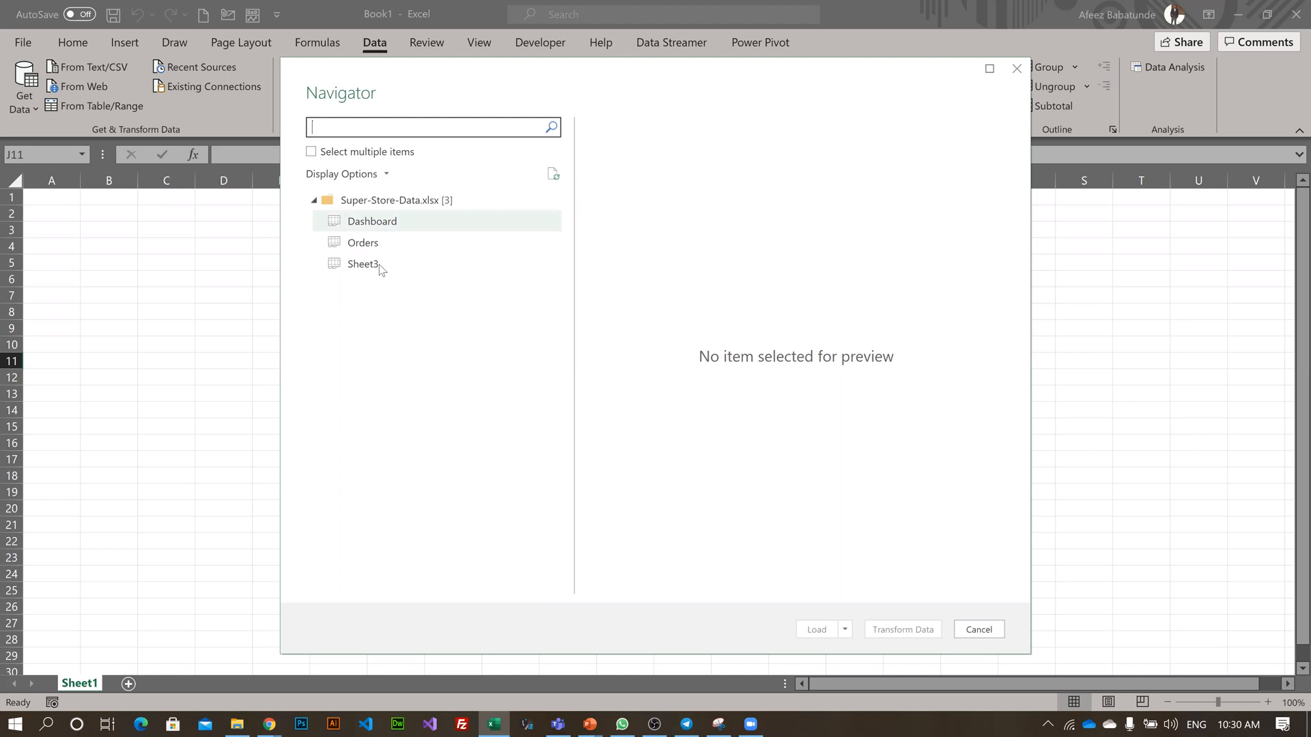
- Preview the Sheet3 and Orders sheets of the source workbook and open Orders for transformation in the Power Query Editor
left_click(369, 239)
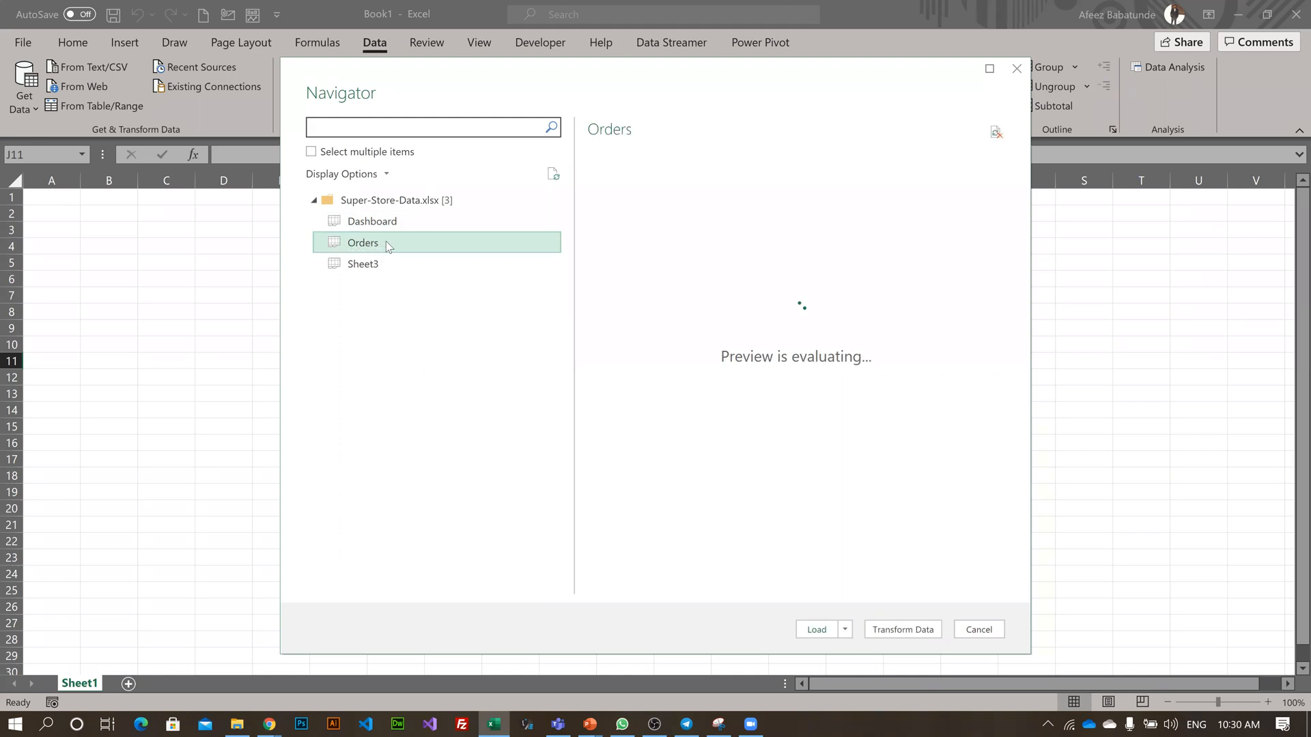
key("Down")
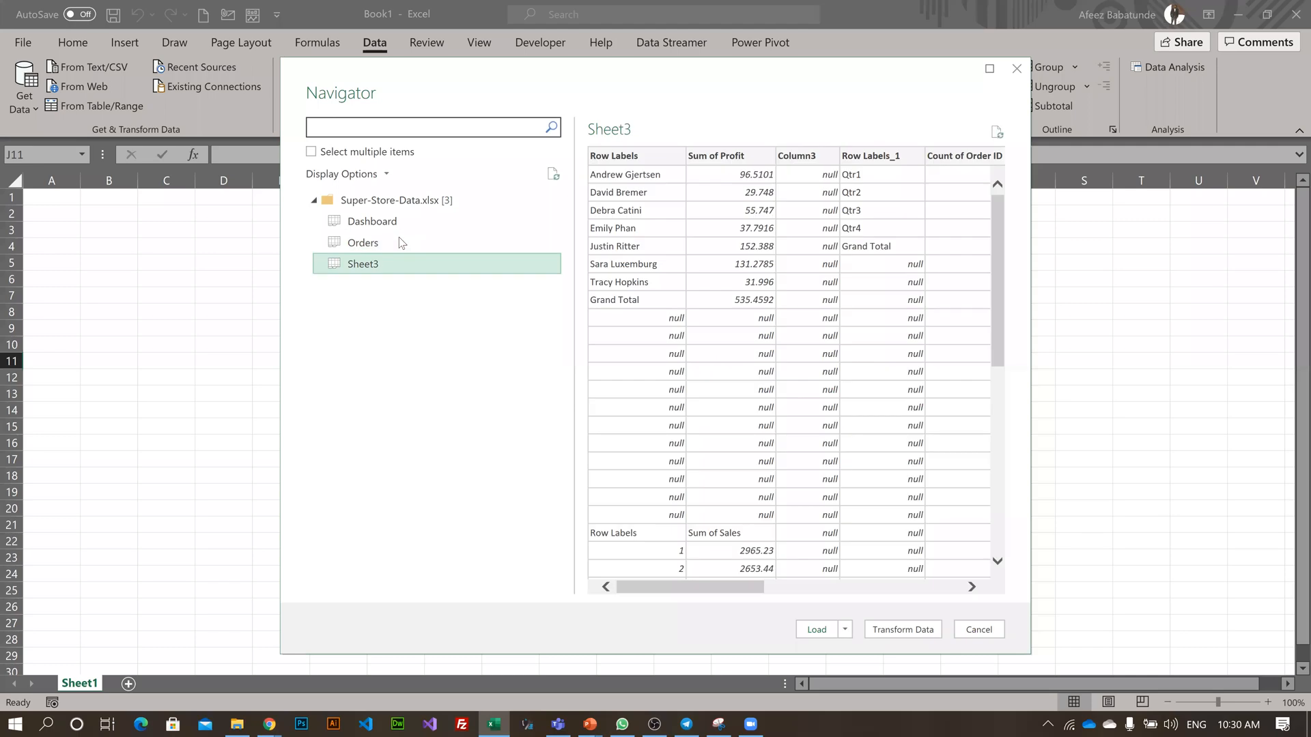
left_click(386, 243)
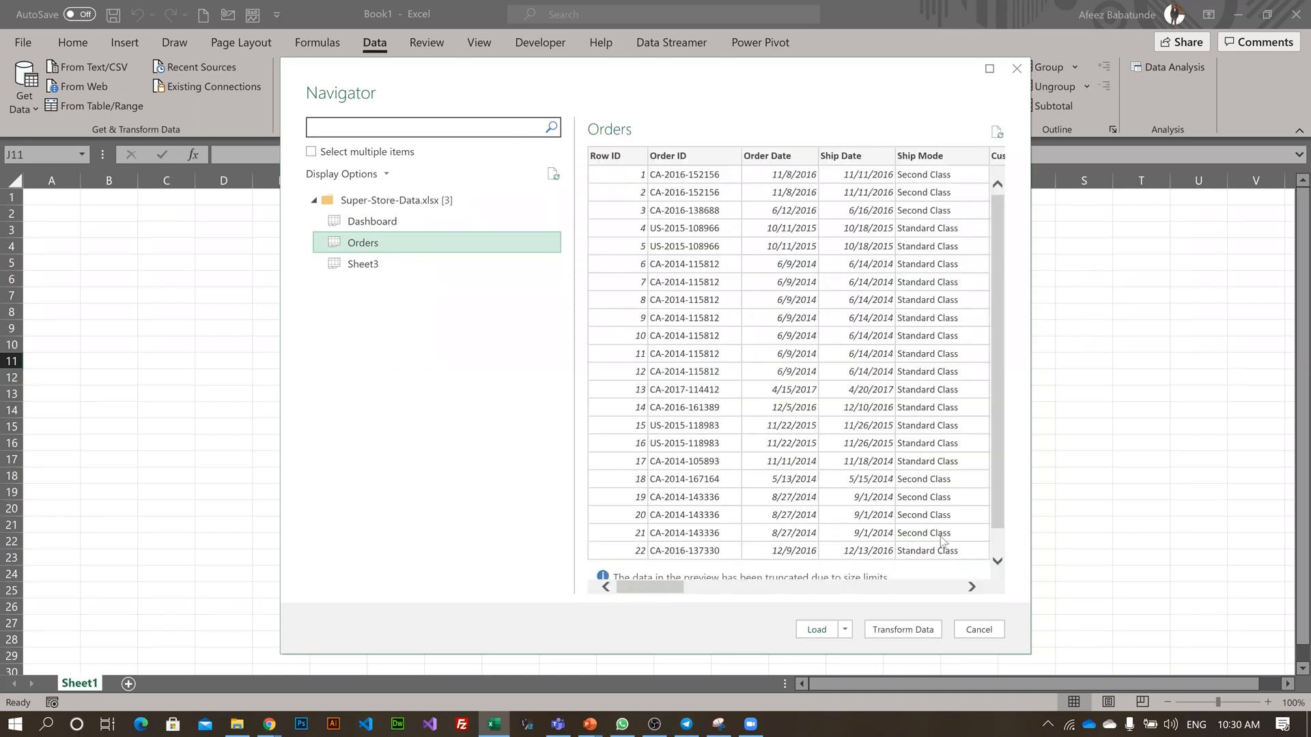
left_click_drag(660, 587, 923, 585)
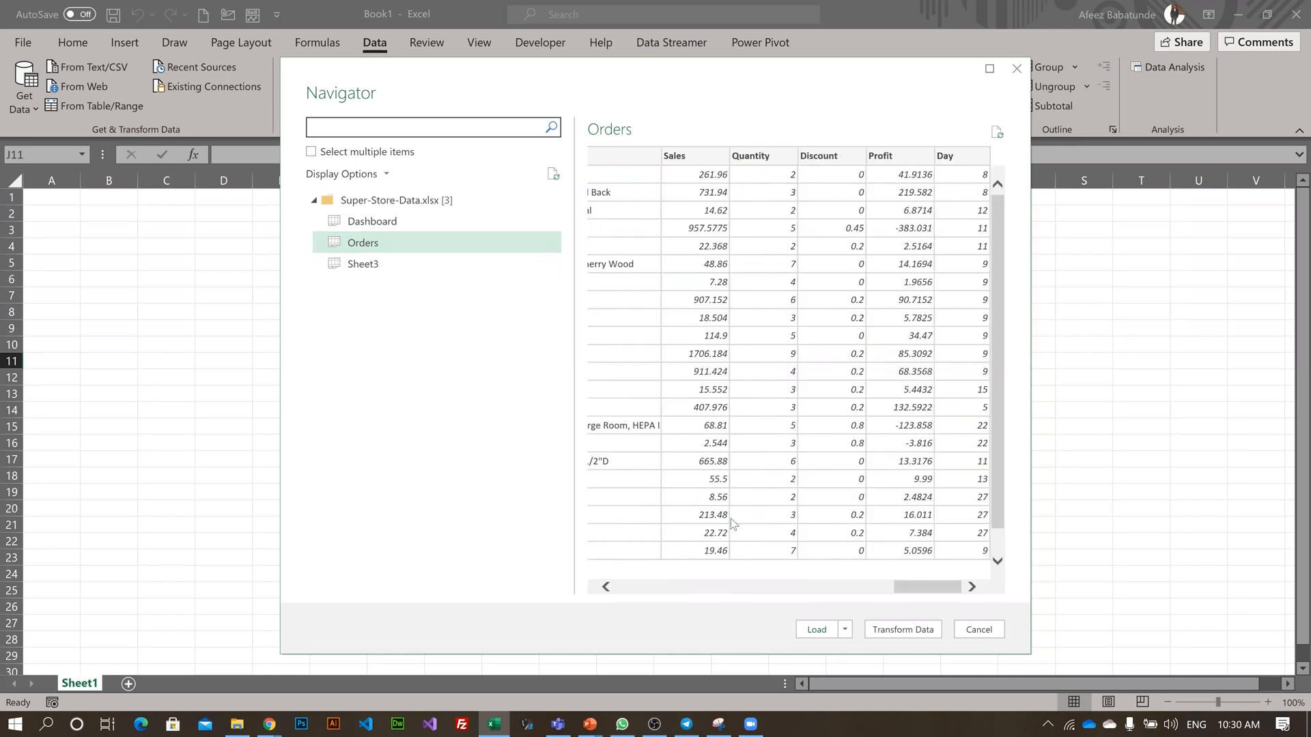
scroll(730, 519, "left", 15)
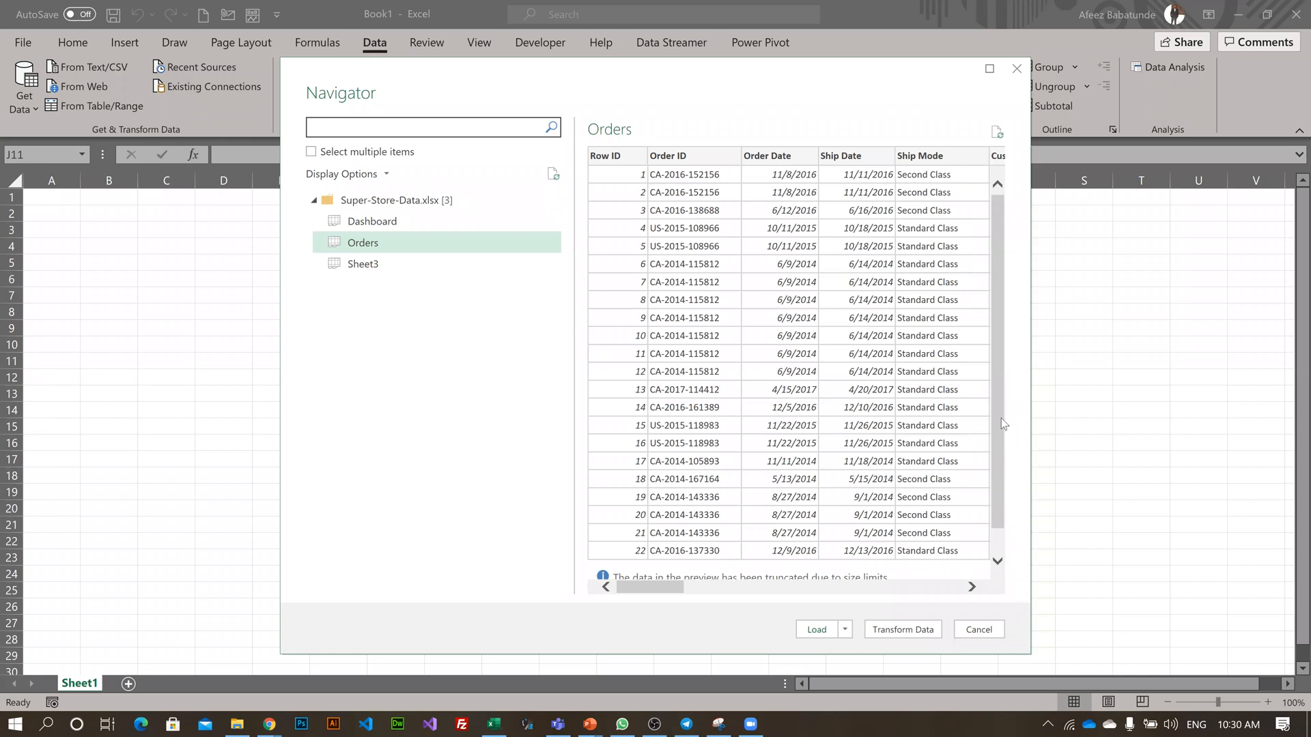
scroll(996, 444, "down", 1)
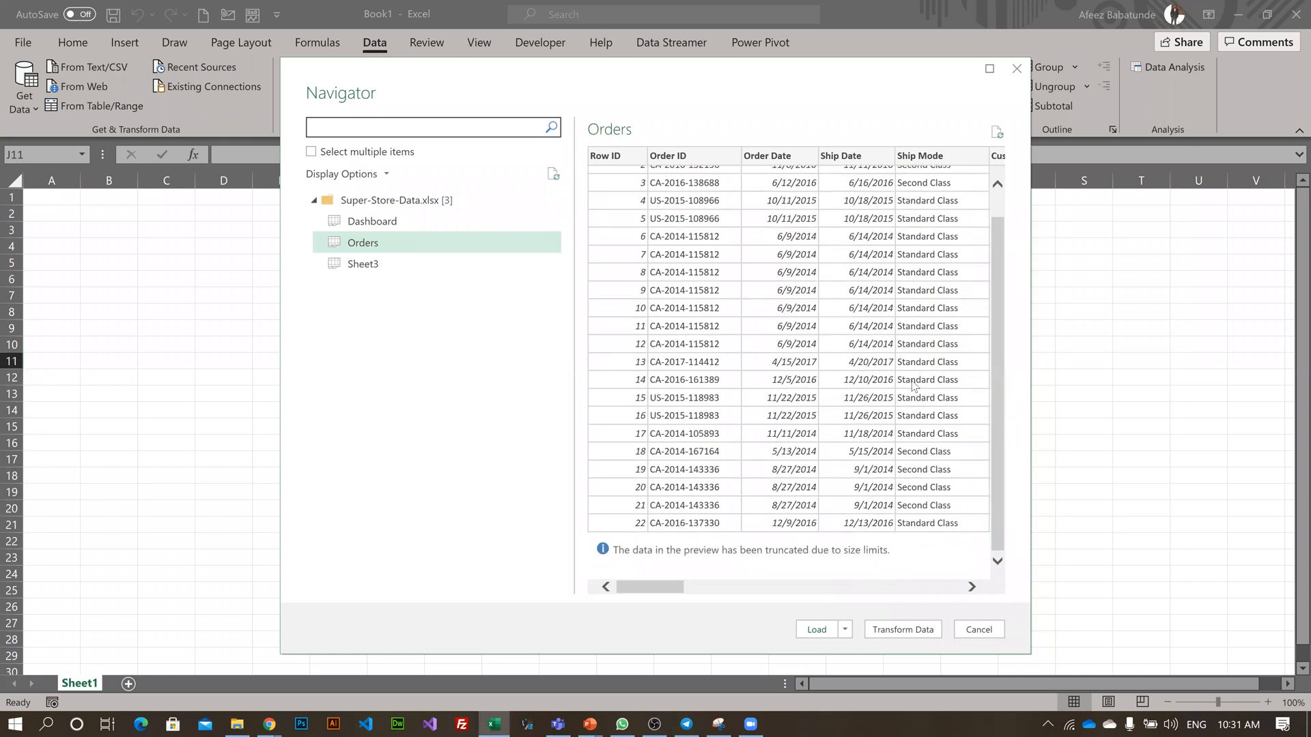
scroll(911, 379, "up", 1)
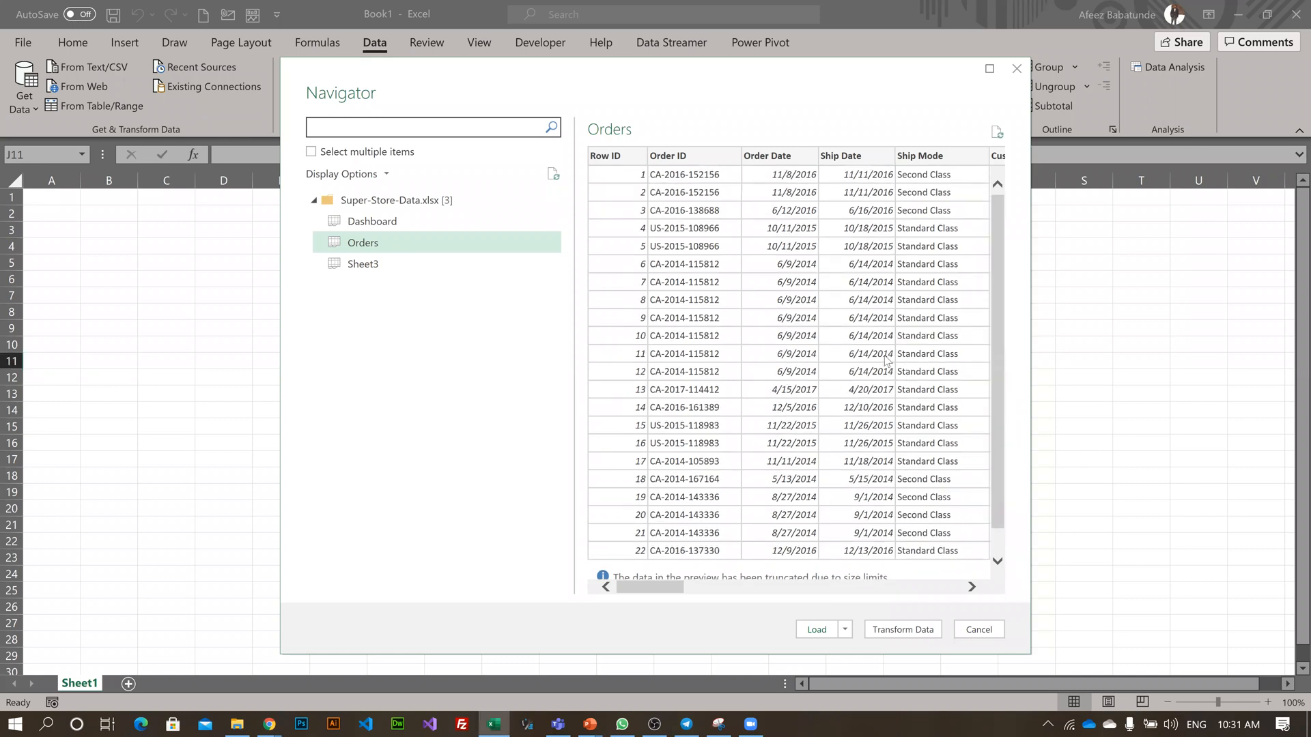
left_click(910, 630)
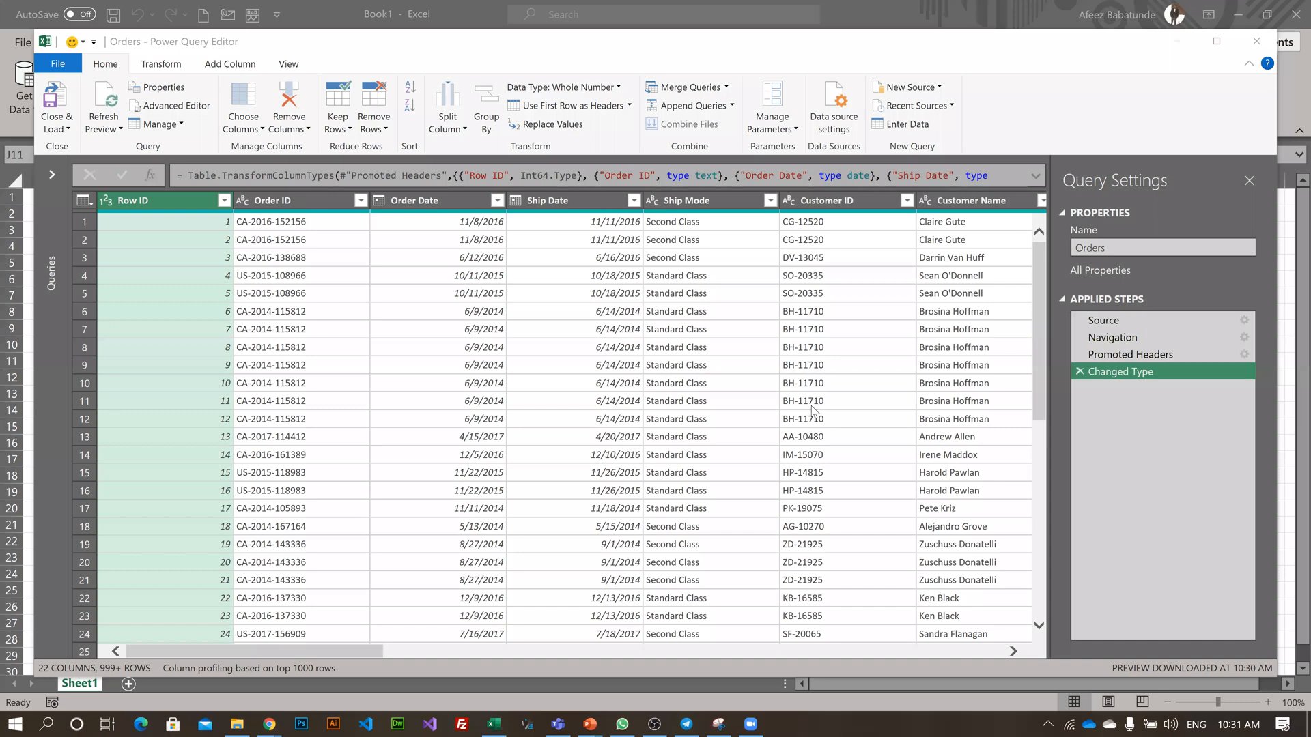
- Examine all columns of the Orders query, from Row ID through to Day
scroll(813, 410, "right", 15)
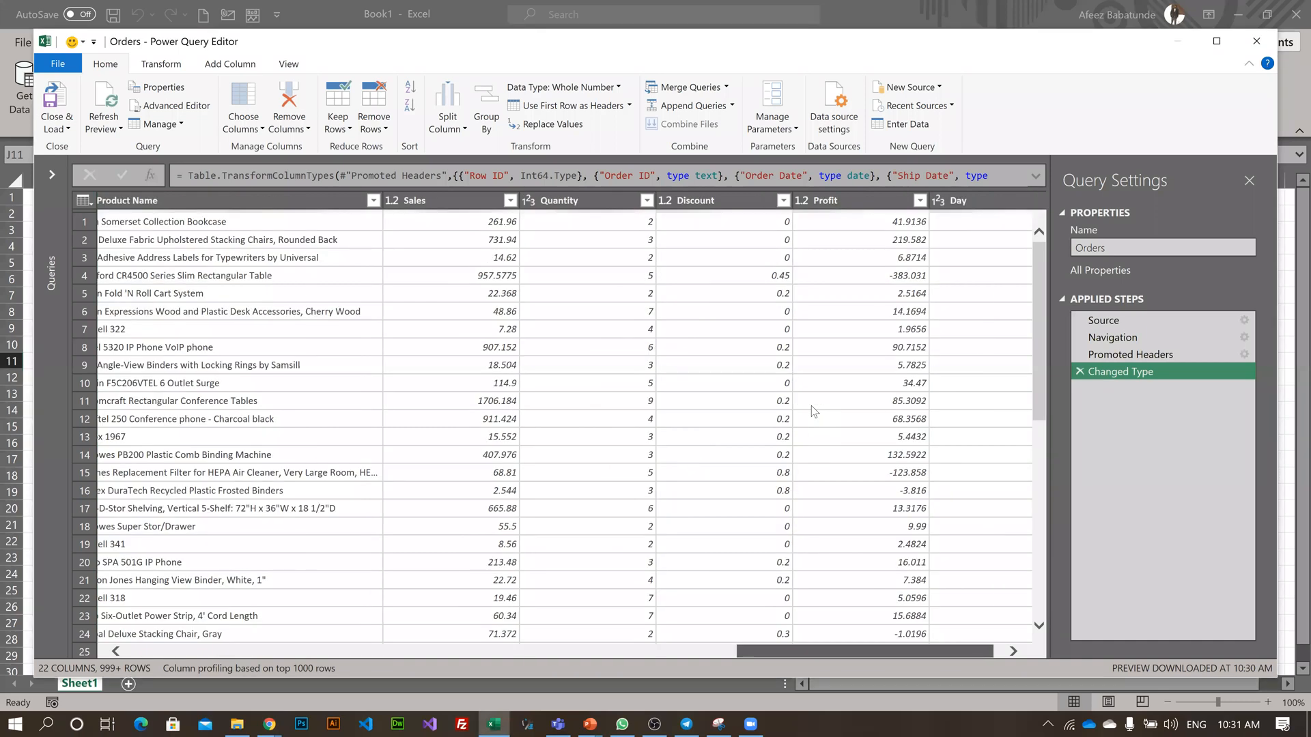
scroll(812, 410, "left", 15)
left_click(813, 410)
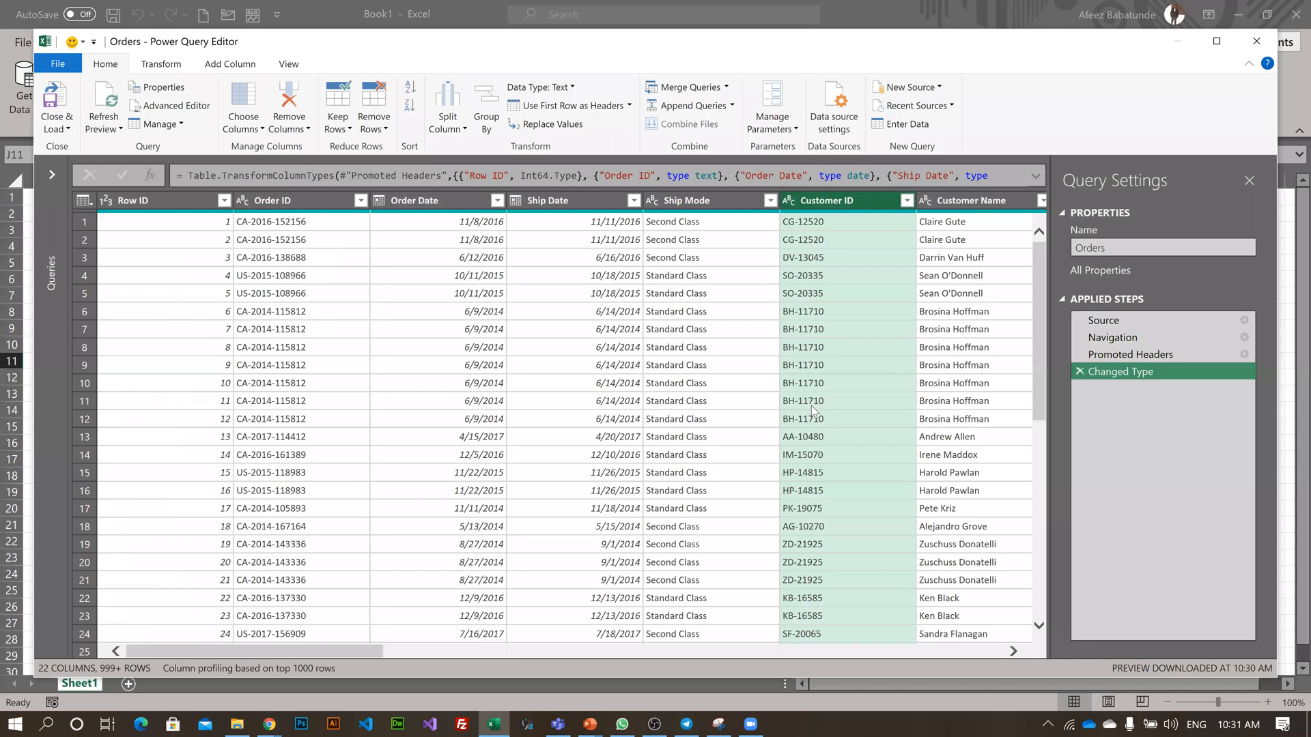
scroll(811, 405, "right", 8)
left_click(948, 200)
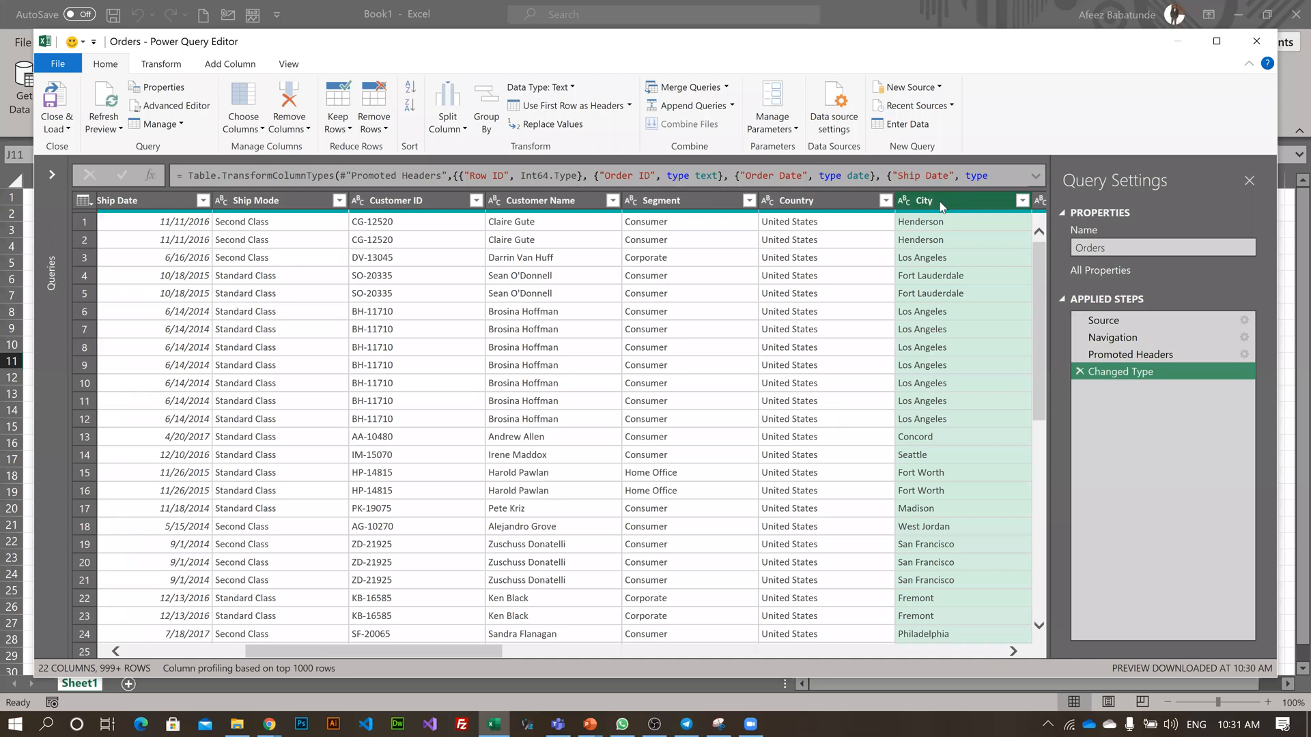
key("Right")
key("Right")
key("Right")
key("Right")
key("Right")
key("Right")
key("Right")
key("Right")
key("Right")
key("Right")
key("Right")
key("Right")
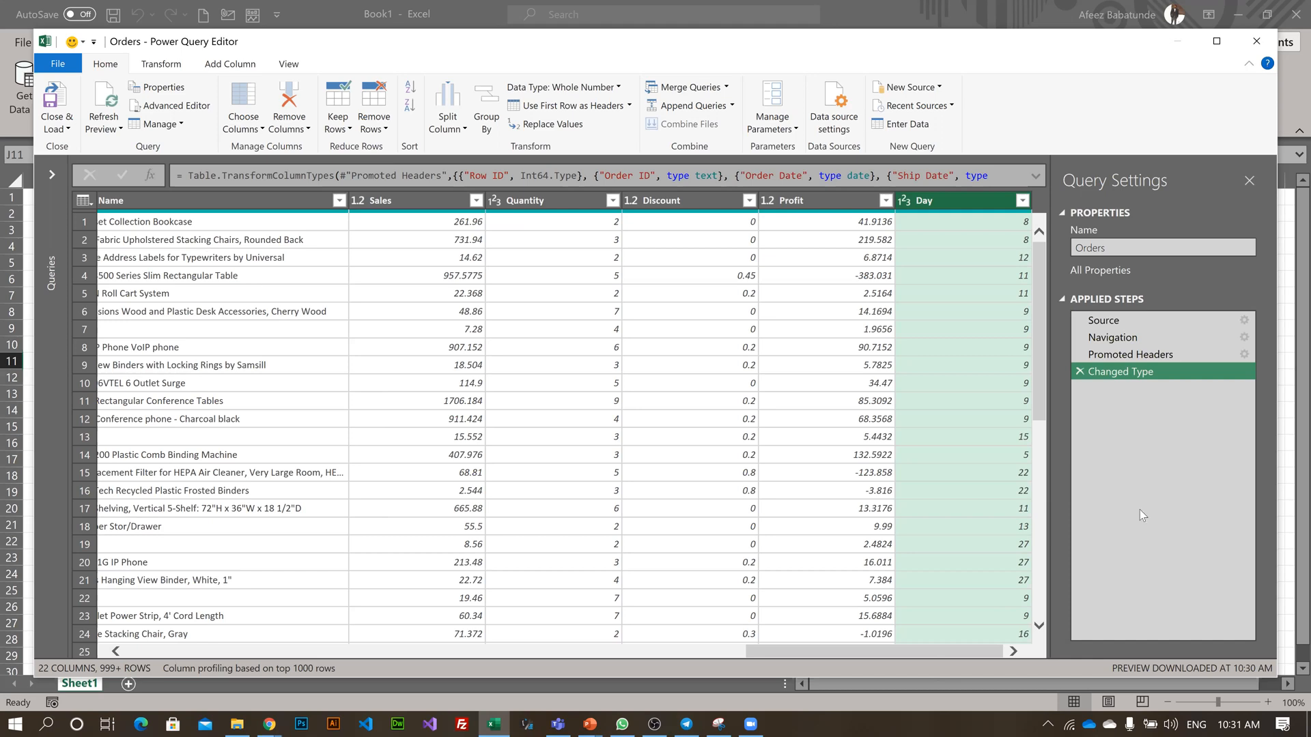
- Turn on column quality in the data preview and review the valid, error and empty rates across the Orders columns
left_click_drag(1039, 280, 1140, 509)
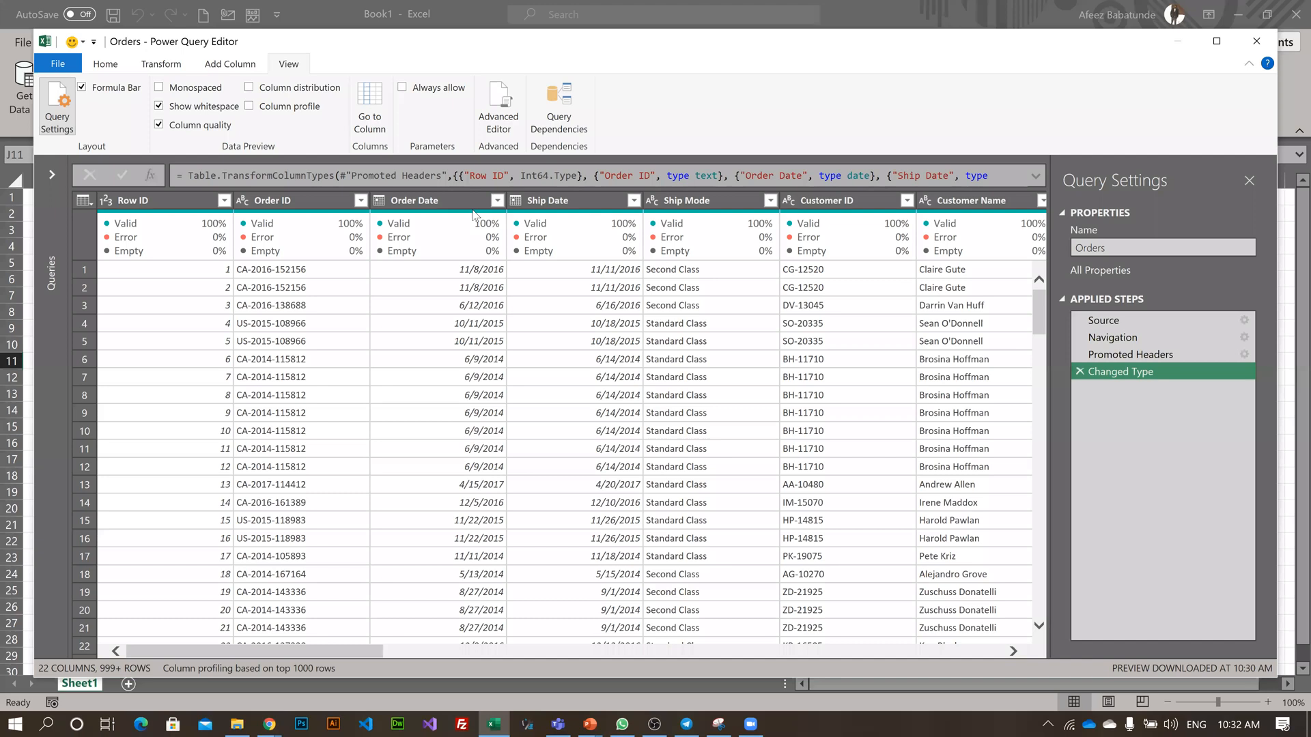
mouse_move(473, 210)
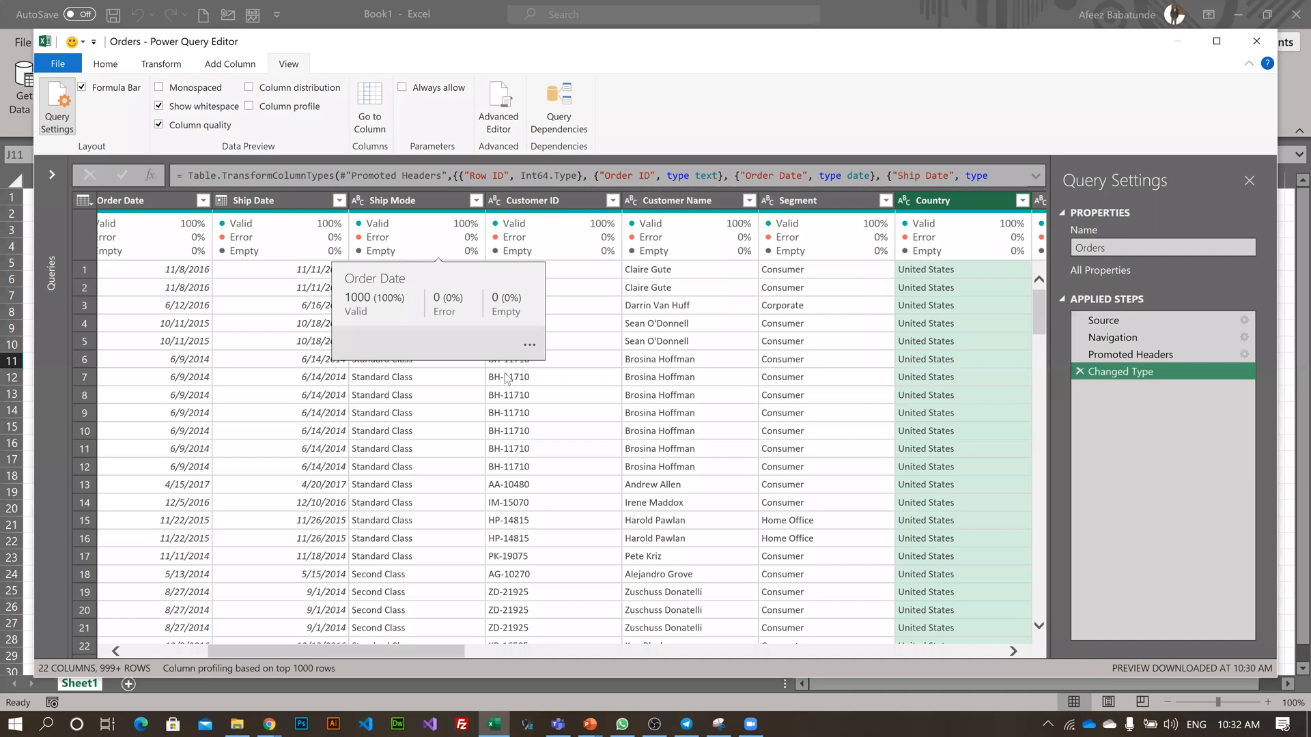
scroll(506, 376, "right", 5)
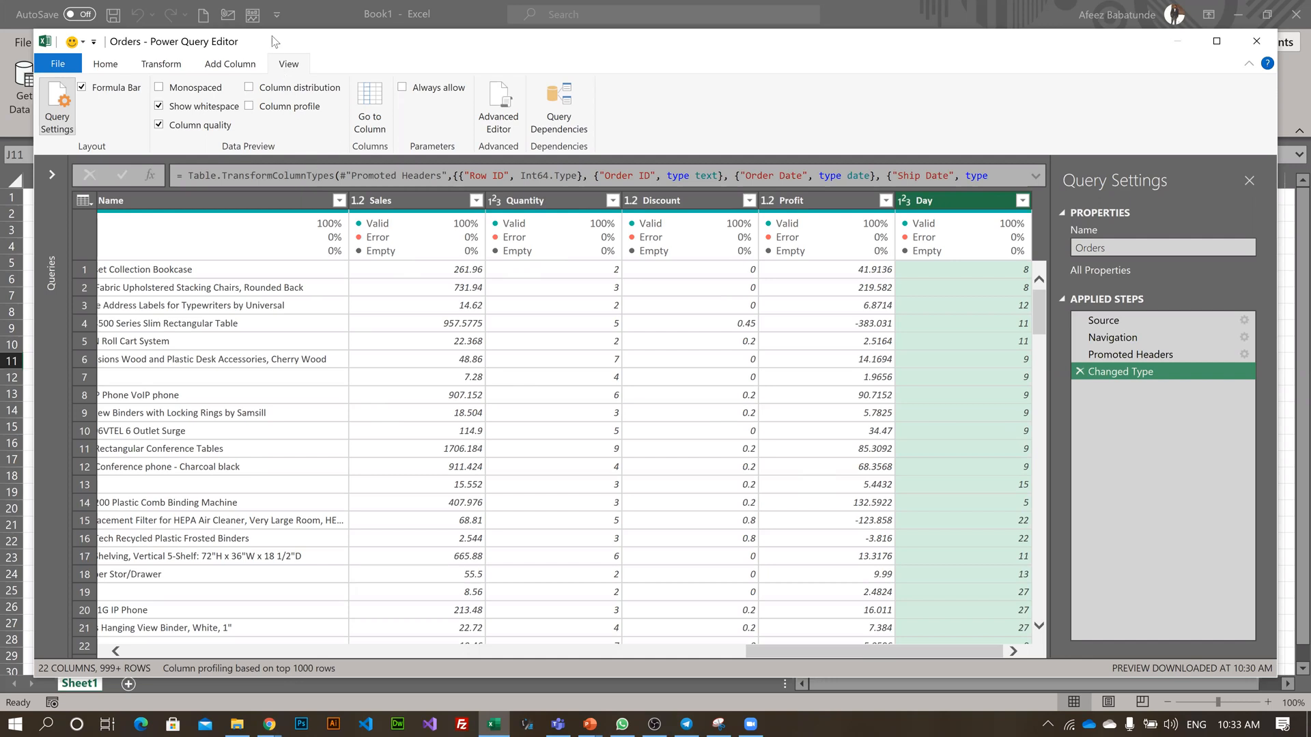
- Remove the Ship Date column from the Orders query
left_click(283, 60)
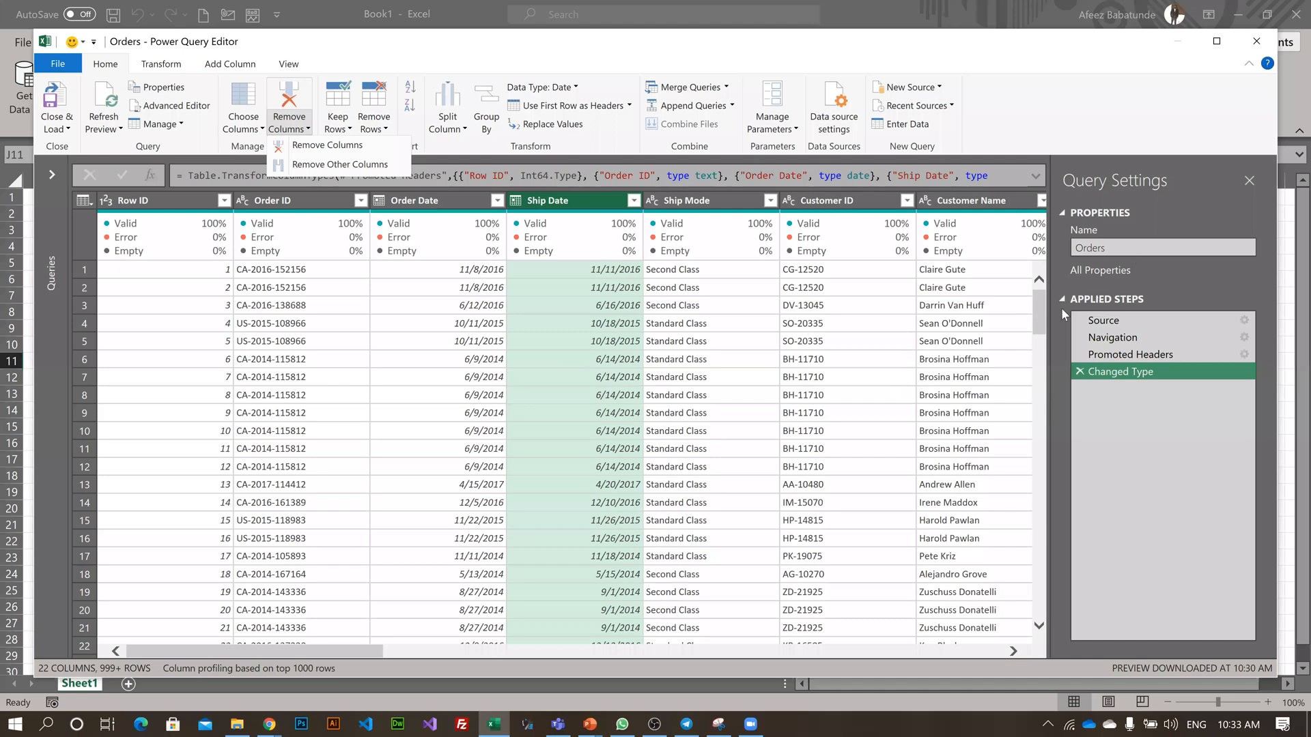
left_click(1085, 387)
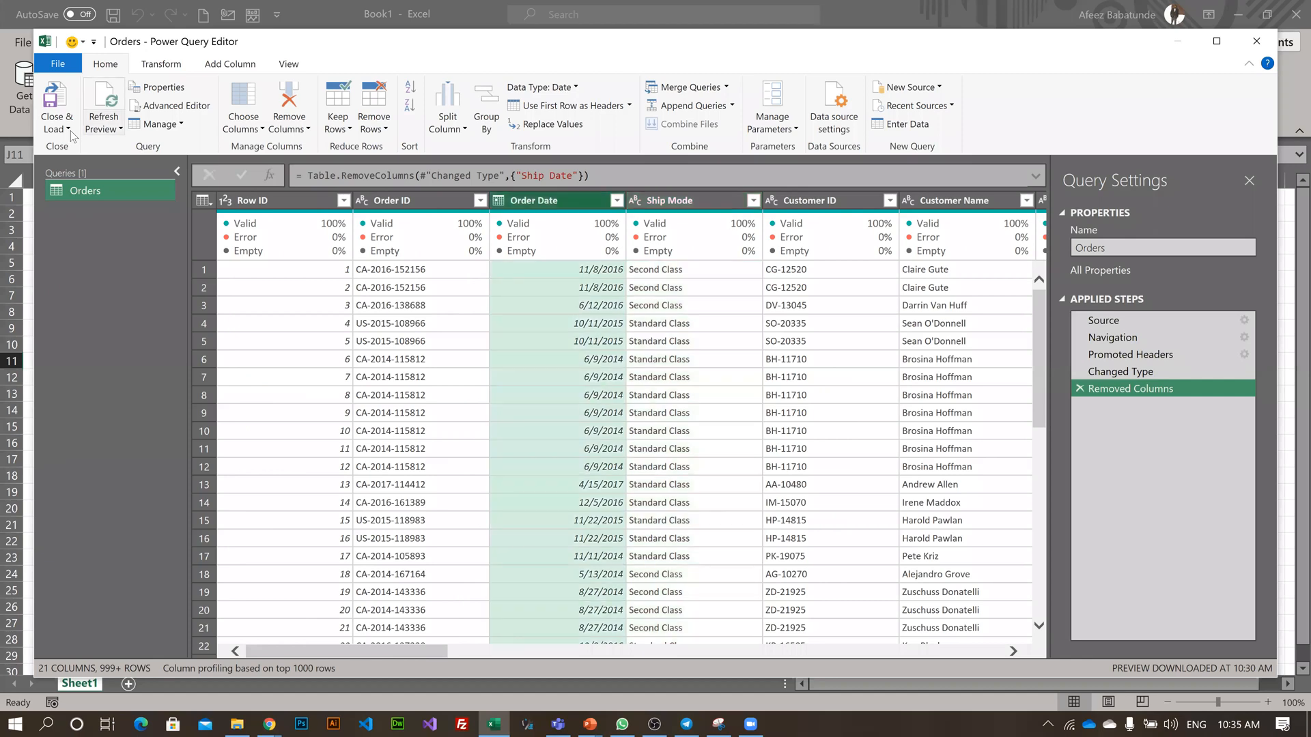
- Close the Power Query Editor and load the Orders query into a new worksheet as a table
left_click(69, 129)
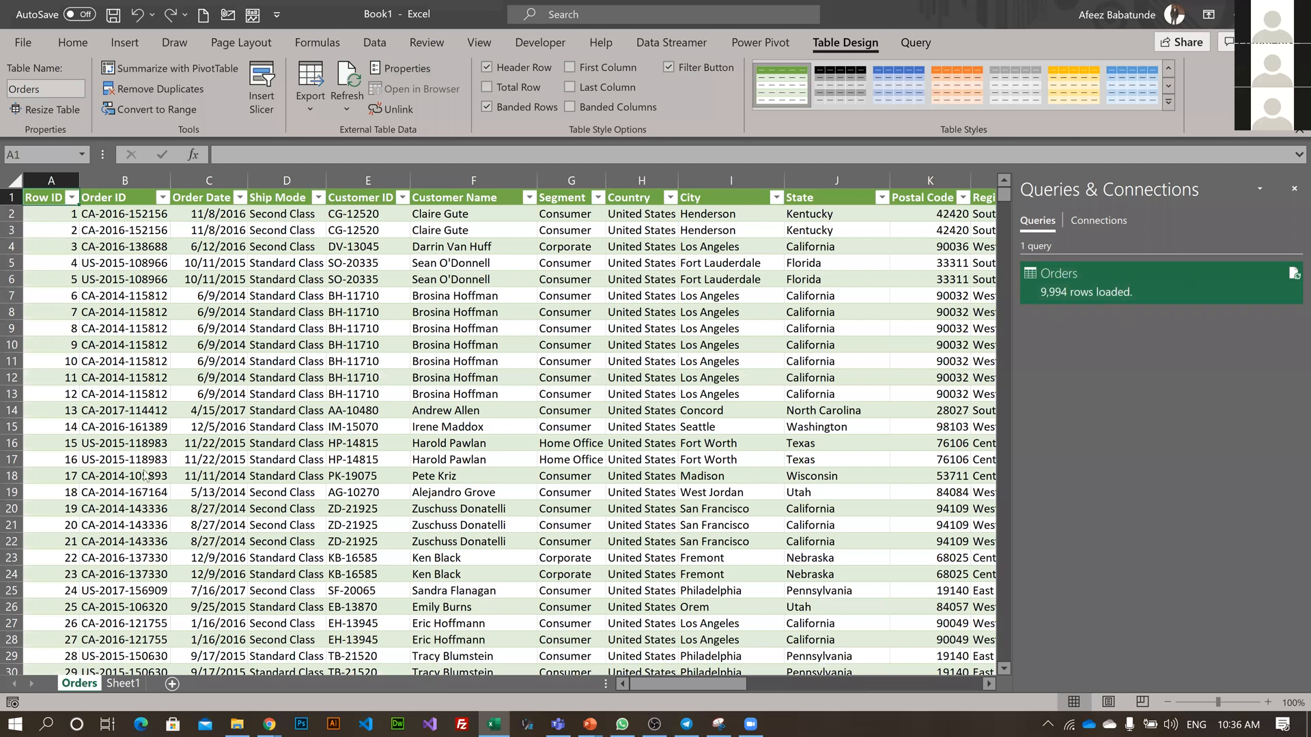
left_click(288, 477)
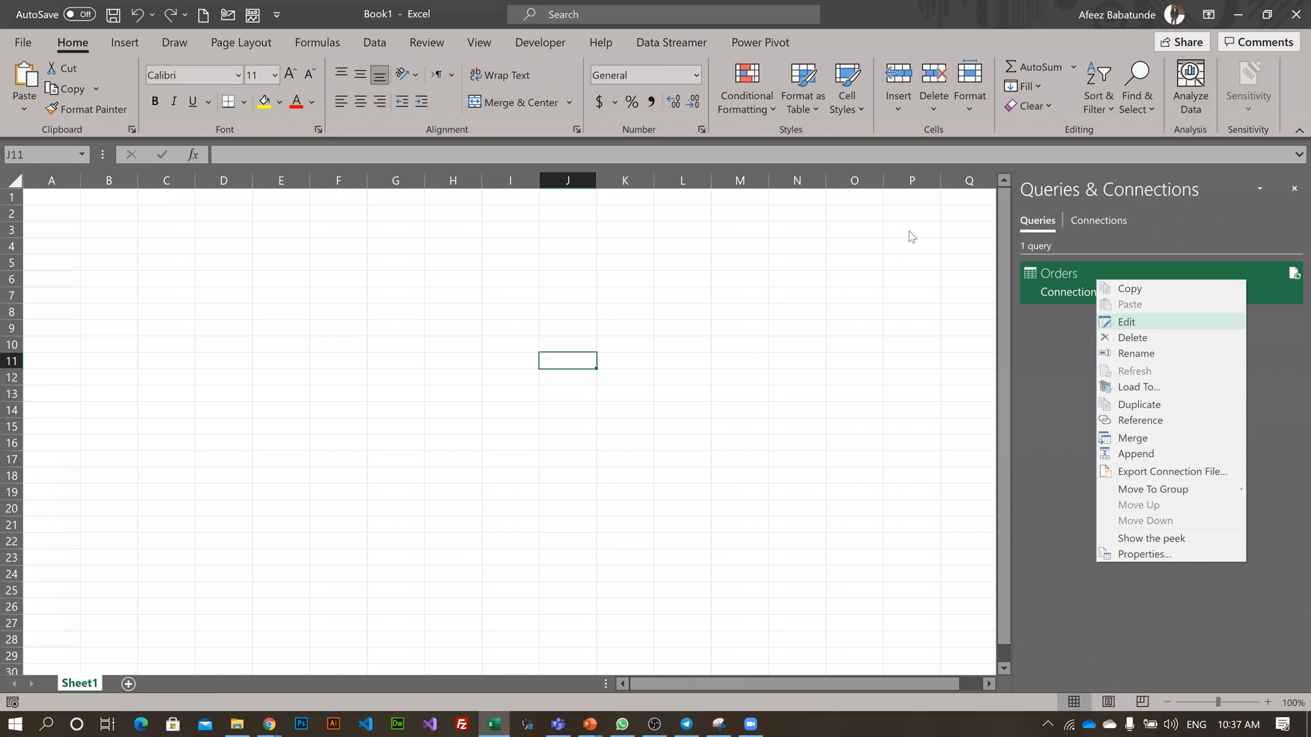
- Load the Orders query as a connection only and add its data to the Data Model
key("Return")
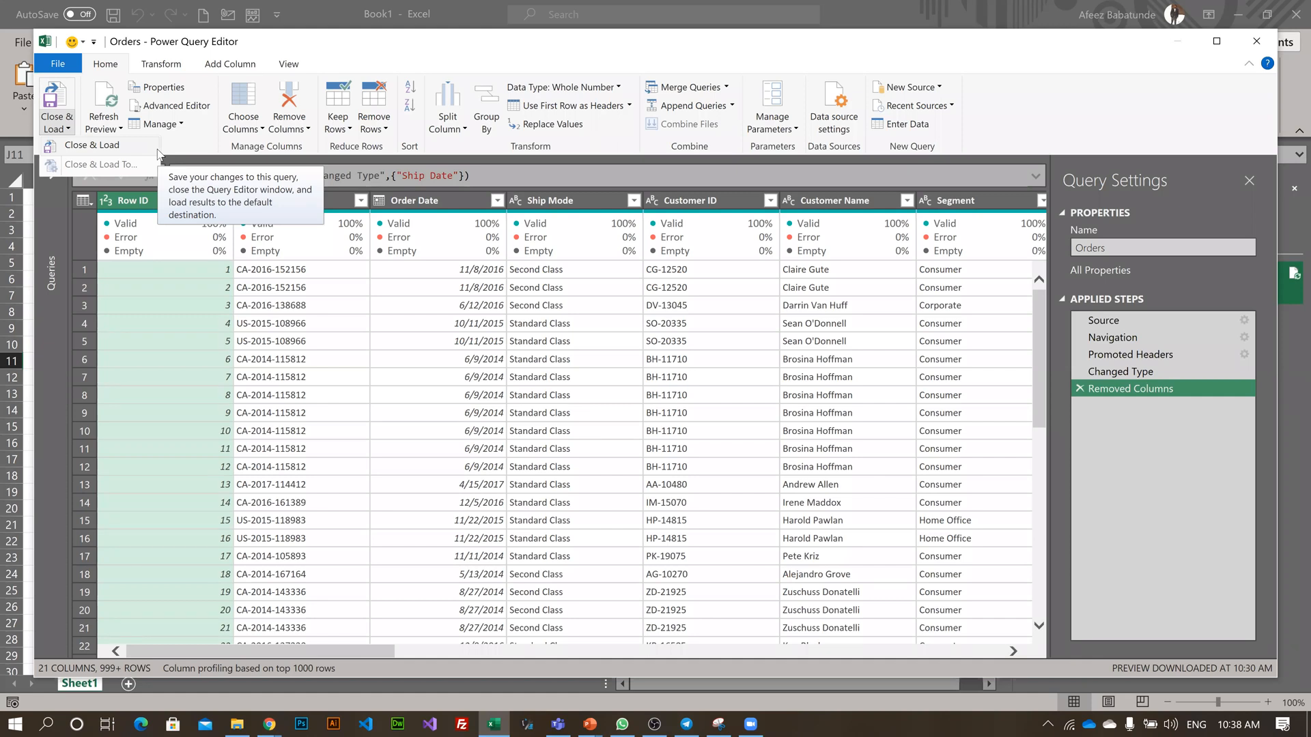
left_click(178, 374)
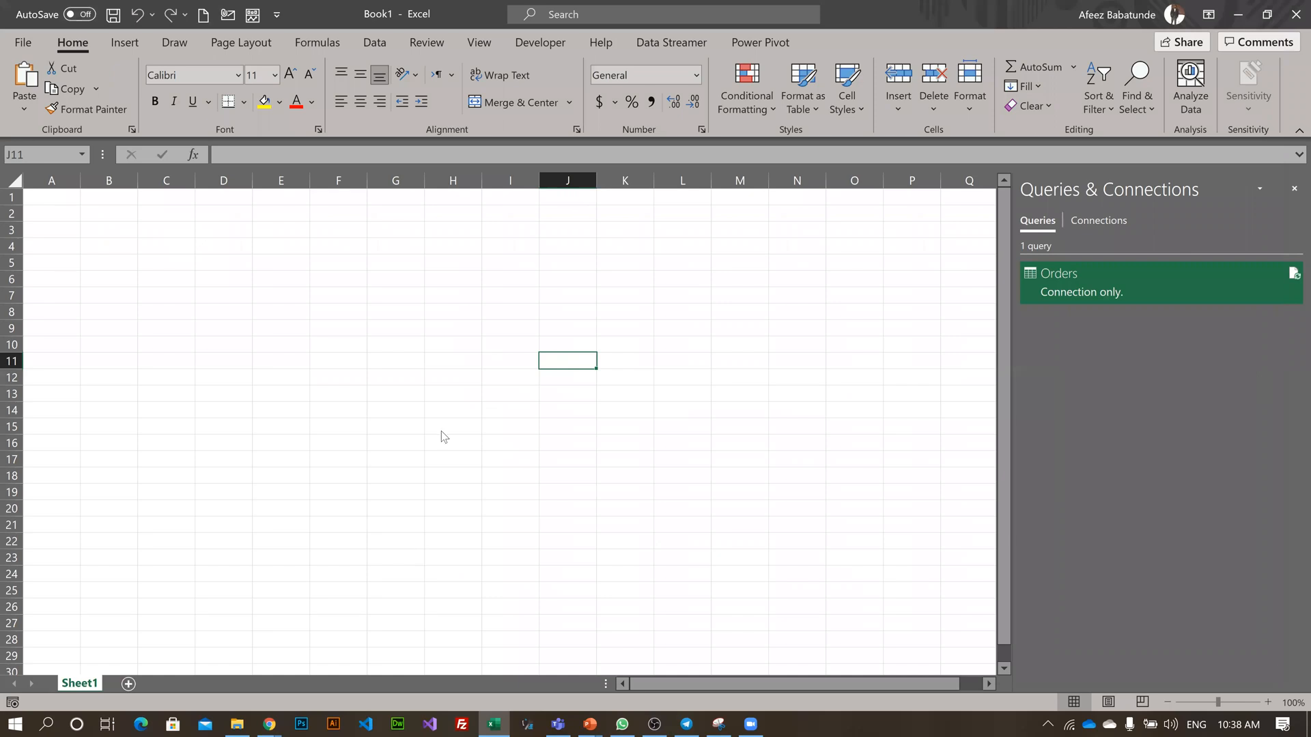
right_click(1052, 281)
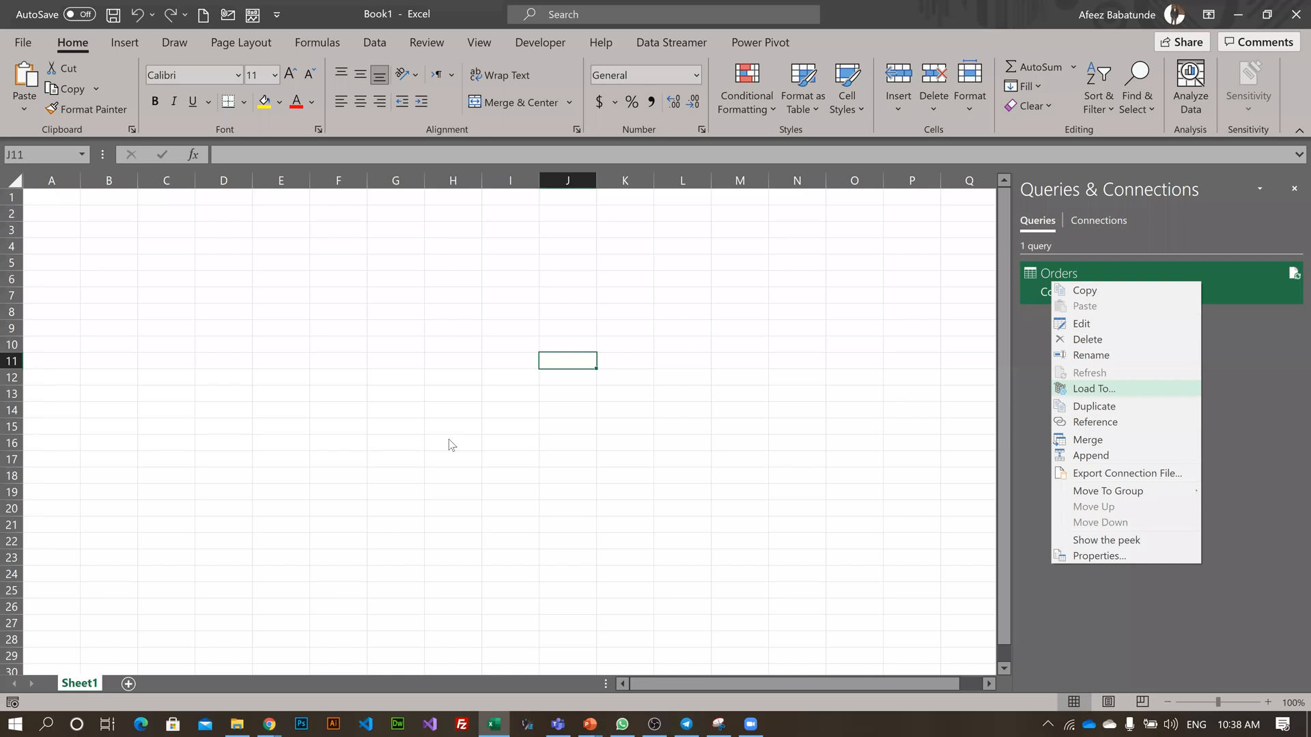
key("Return")
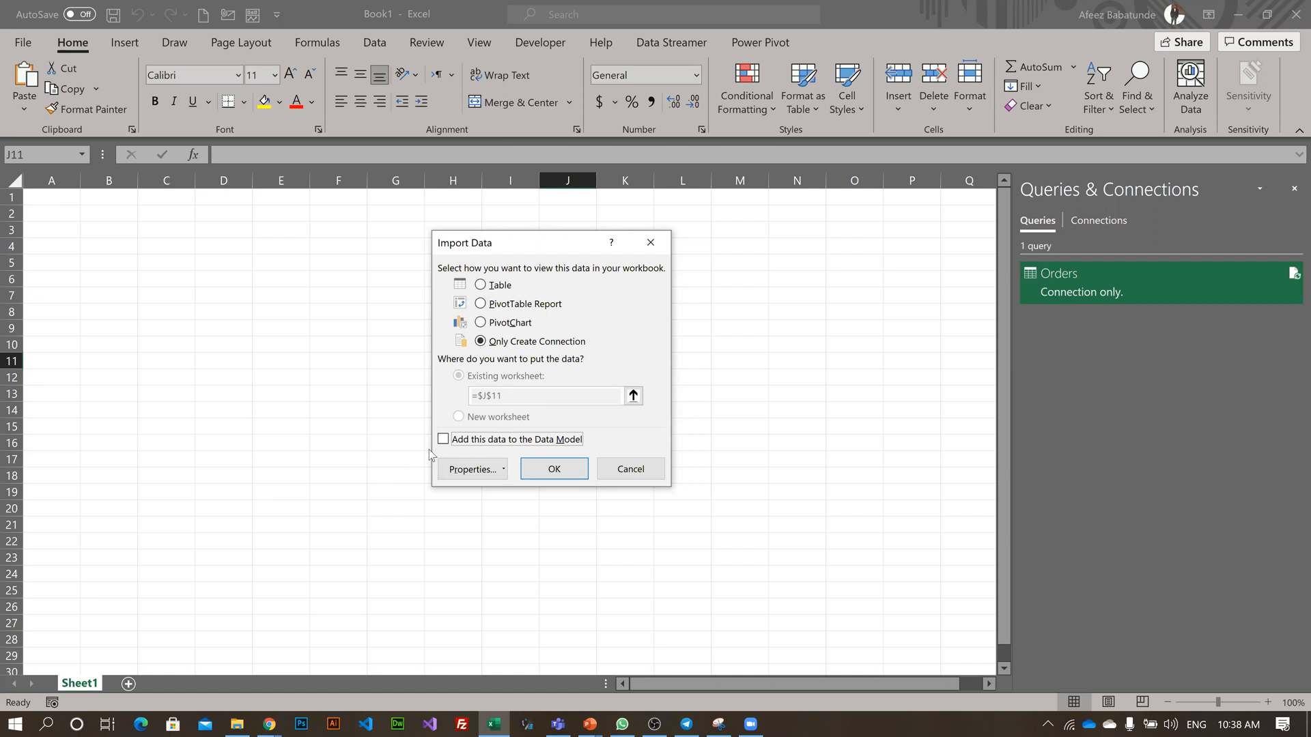
left_click(444, 440)
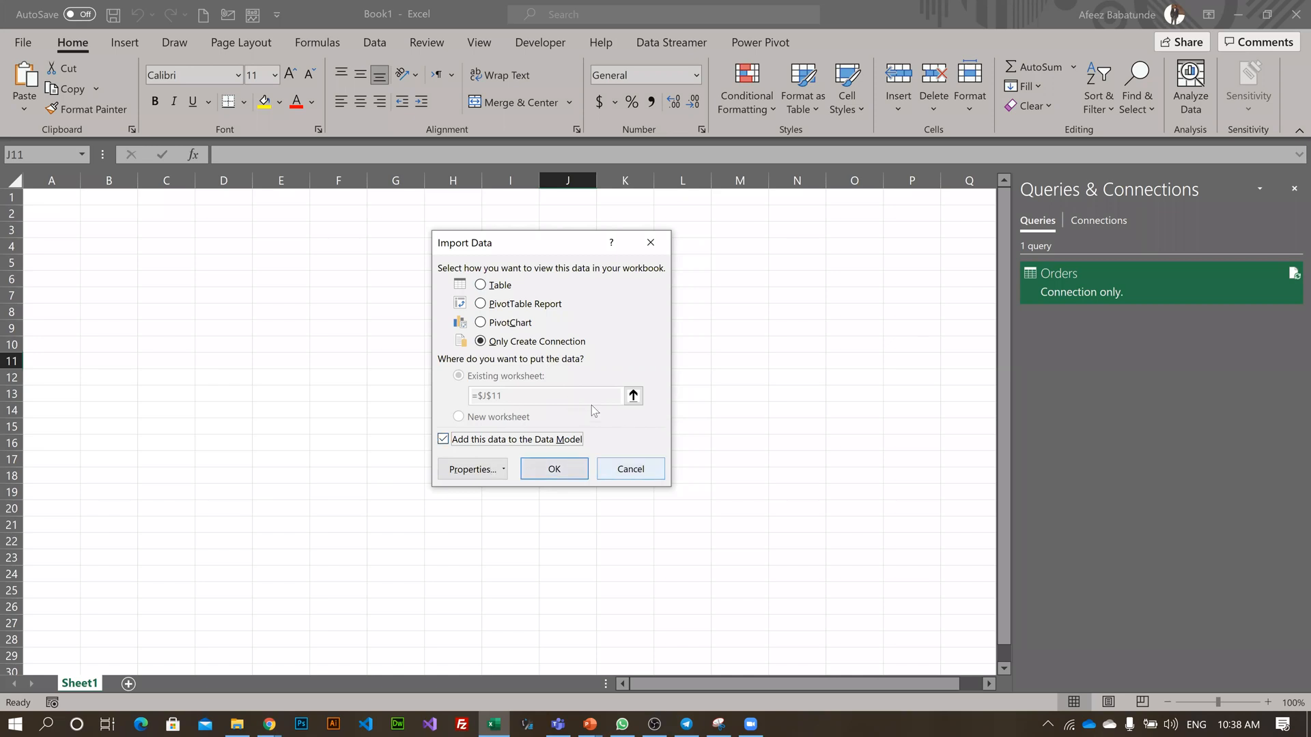
left_click(545, 471)
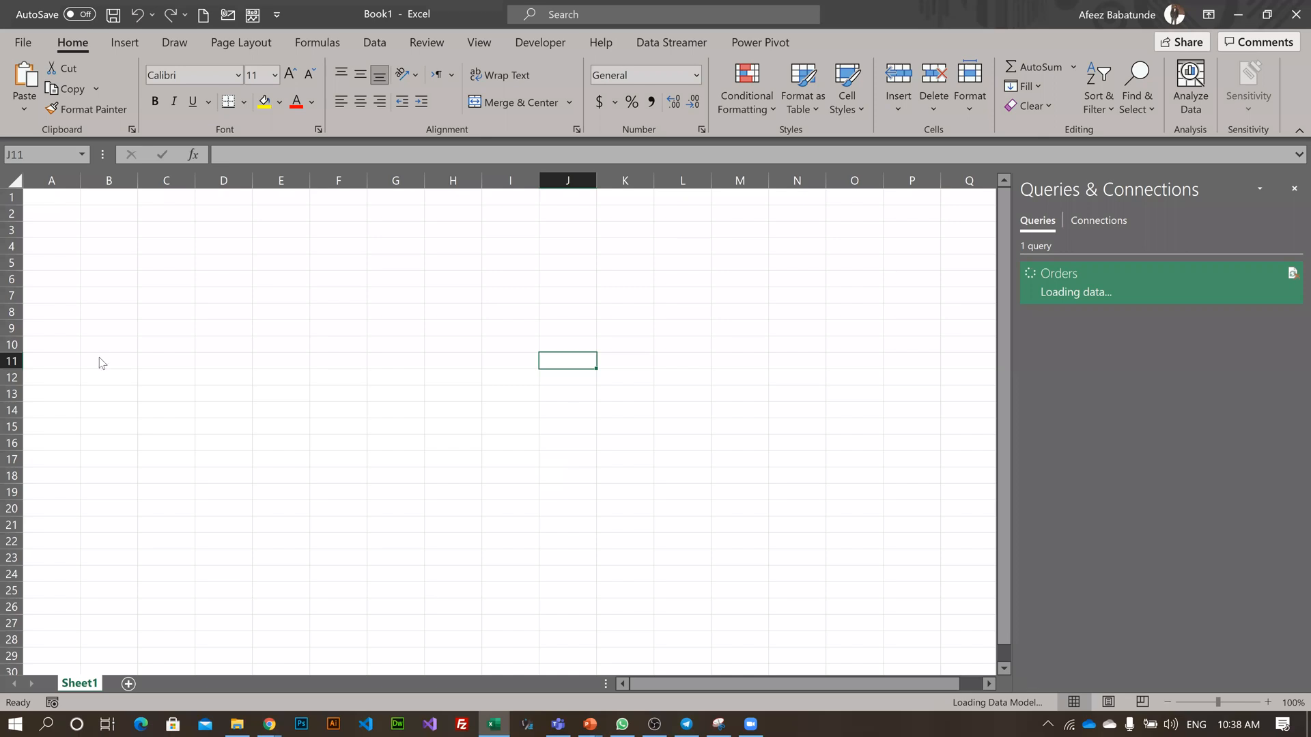
left_click(338, 394)
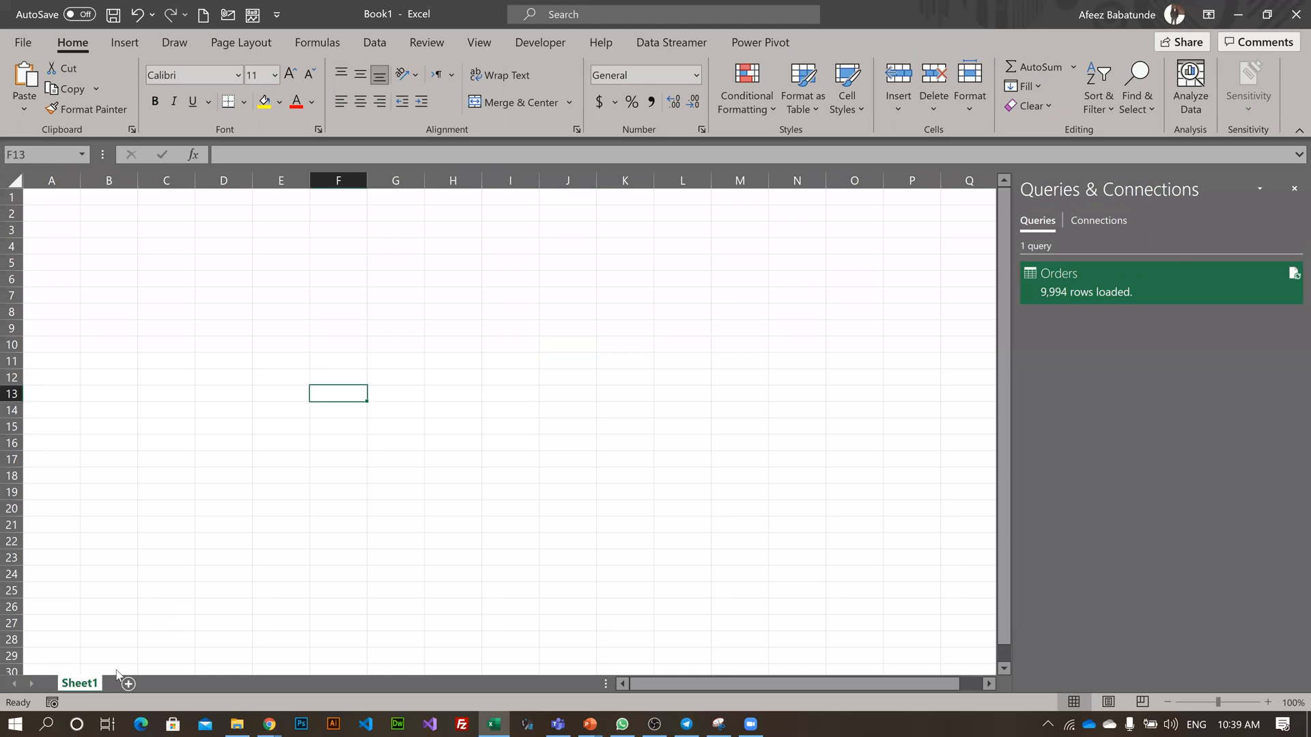
right_click(88, 683)
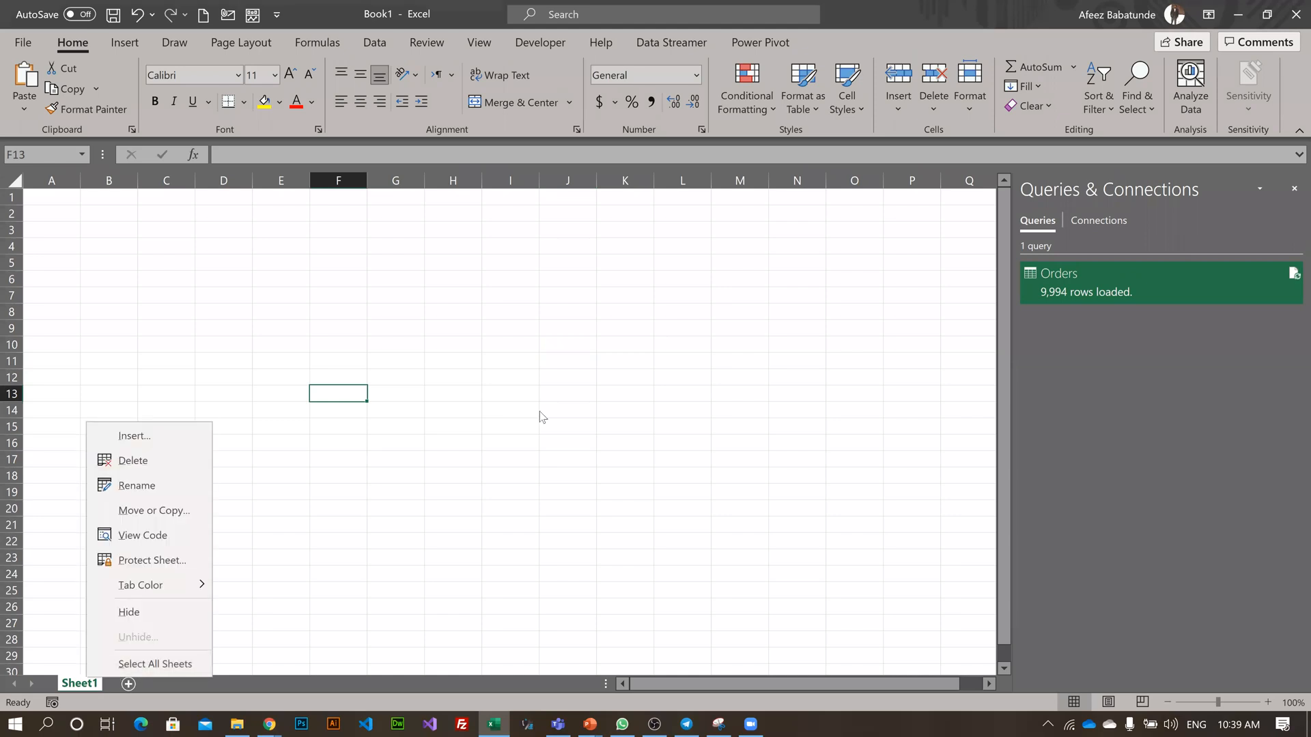
key("Escape")
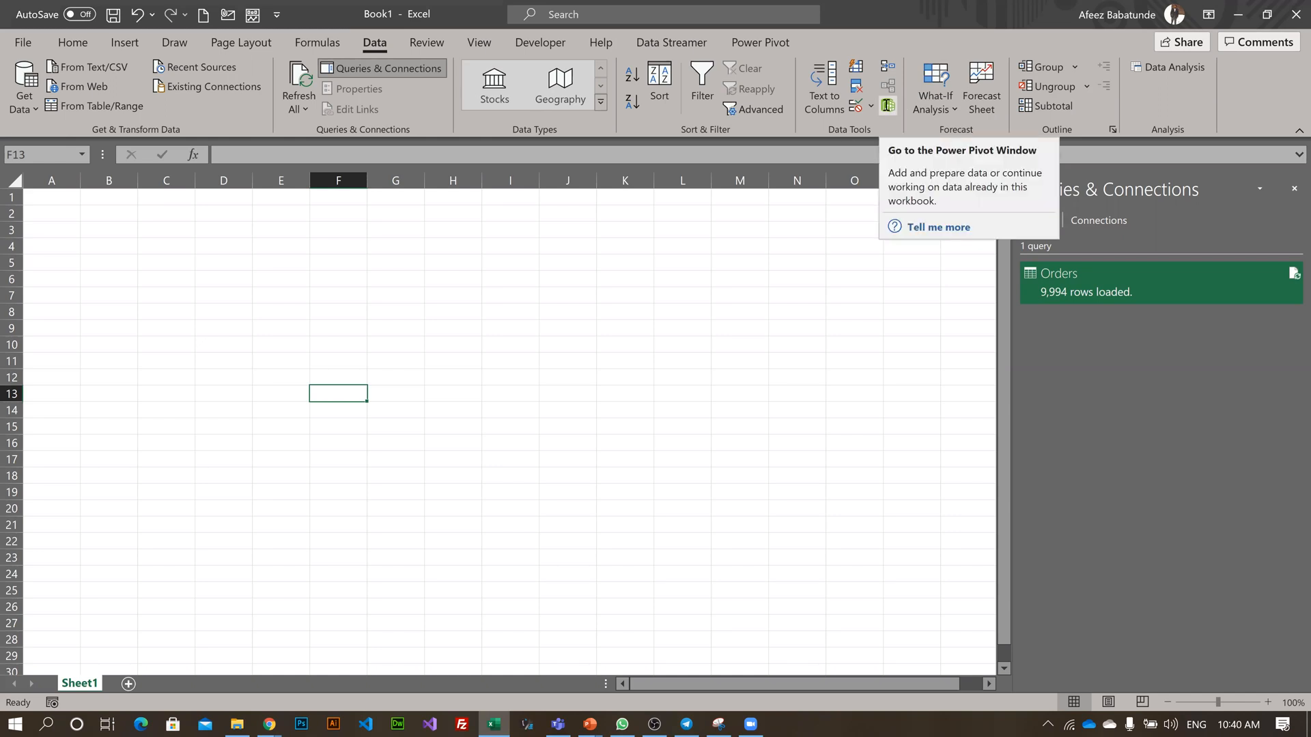
- Open the workbook's data model in the Power Pivot window and move the Orders table toward the left of the diagram
left_click(760, 45)
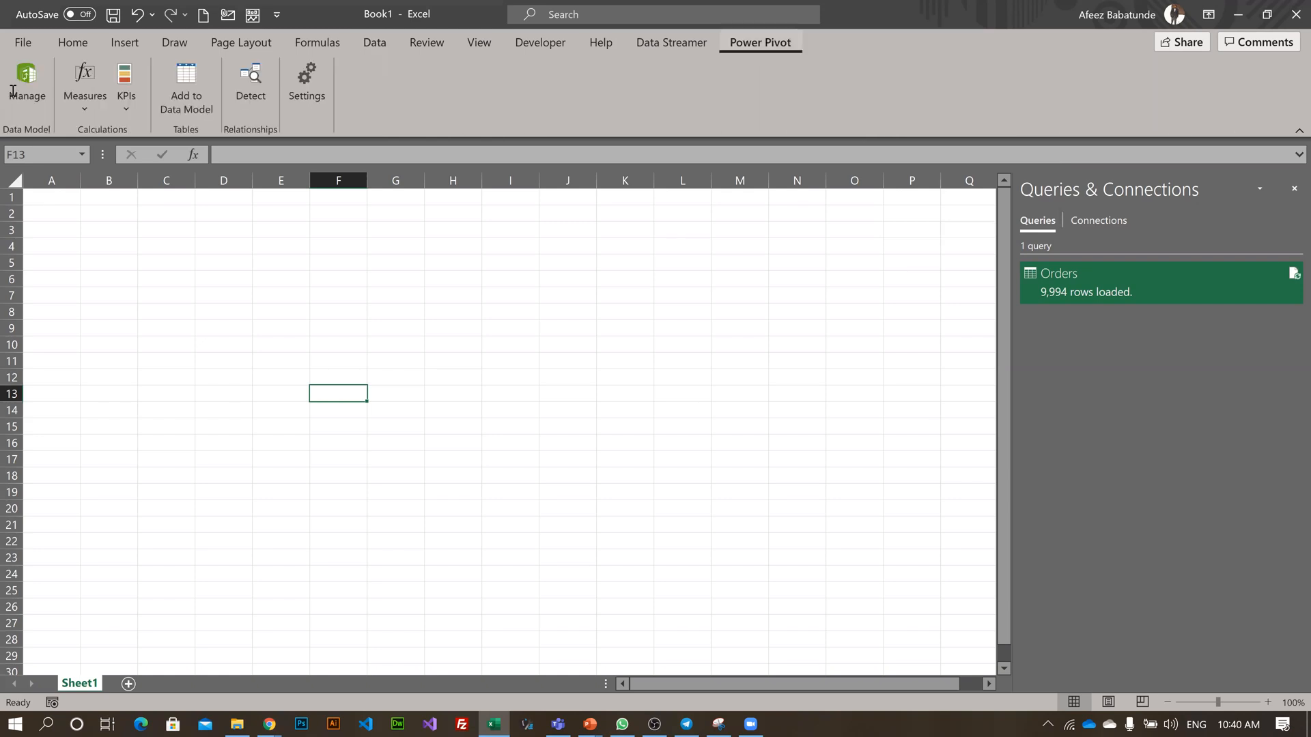
left_click(14, 91)
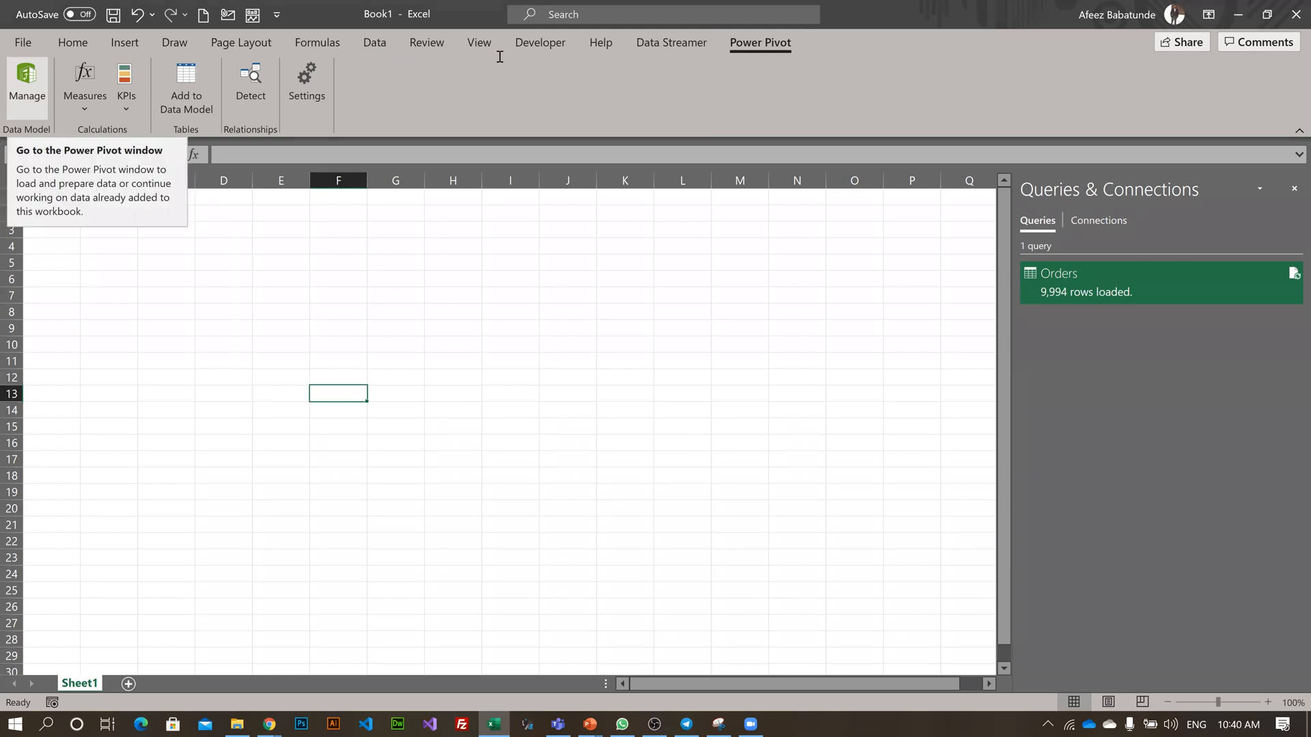
left_click(375, 44)
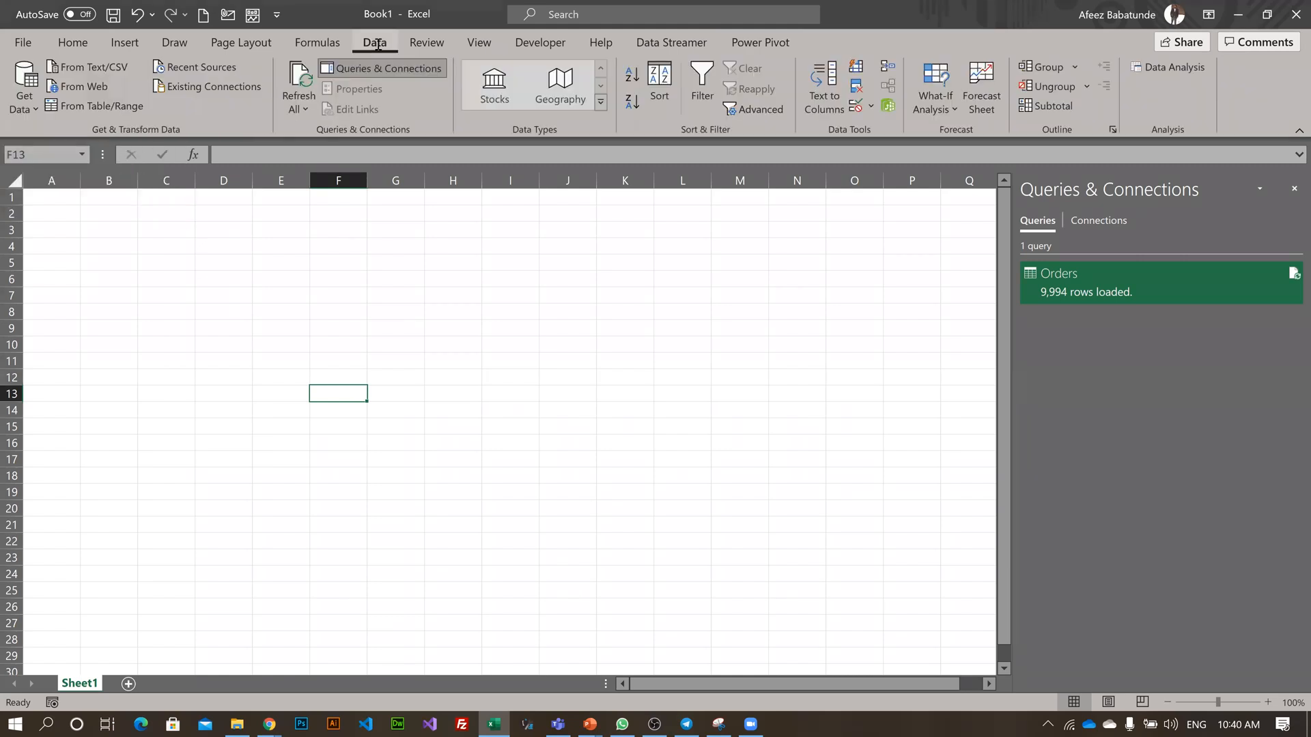
left_click(883, 107)
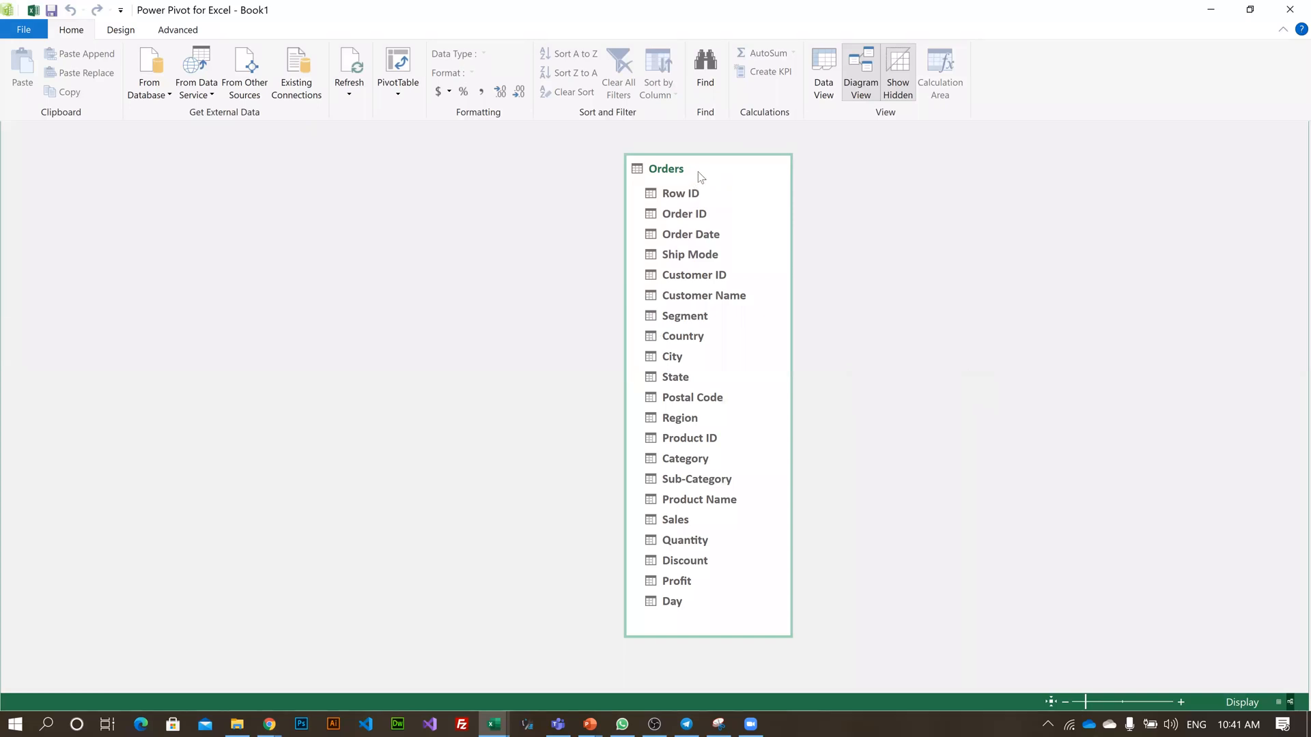
mouse_move(700, 179)
left_click_drag(703, 166, 236, 239)
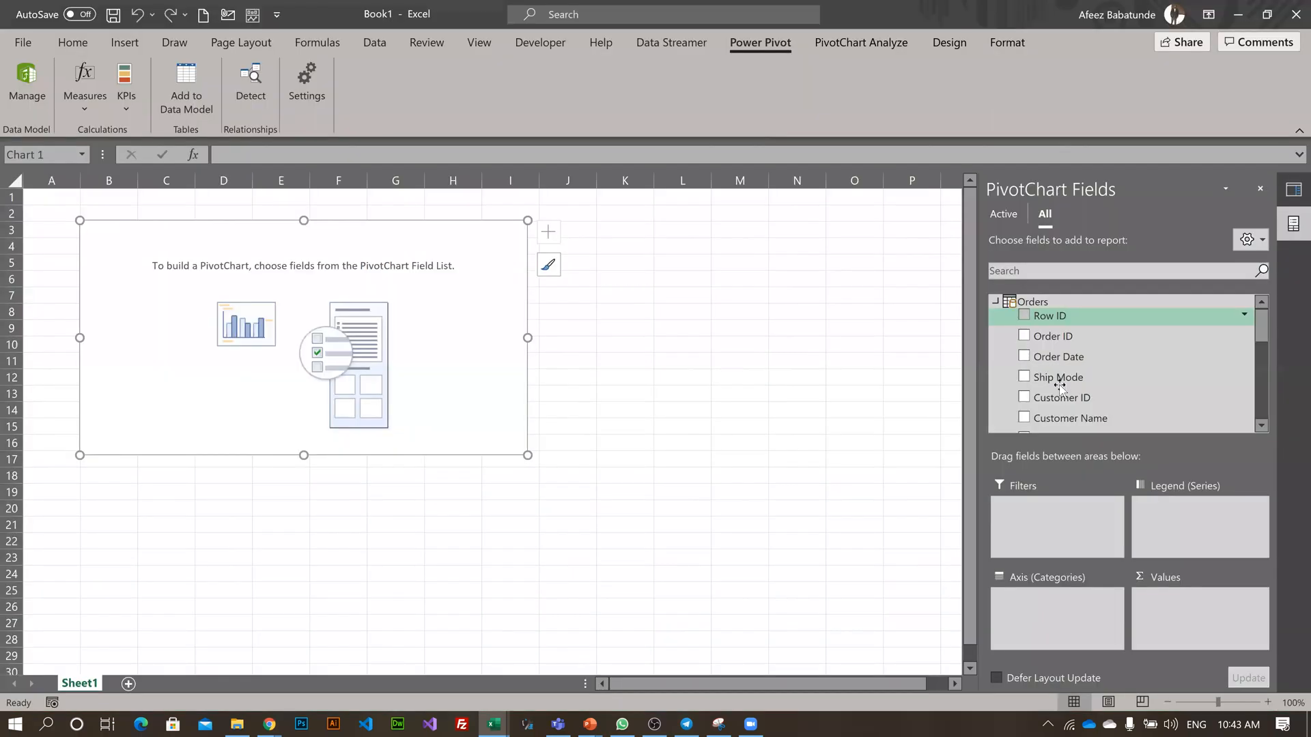
- Build the empty PivotChart with Segment as the axis category and the sum of Profit as the value
scroll(1034, 389, "down", 2)
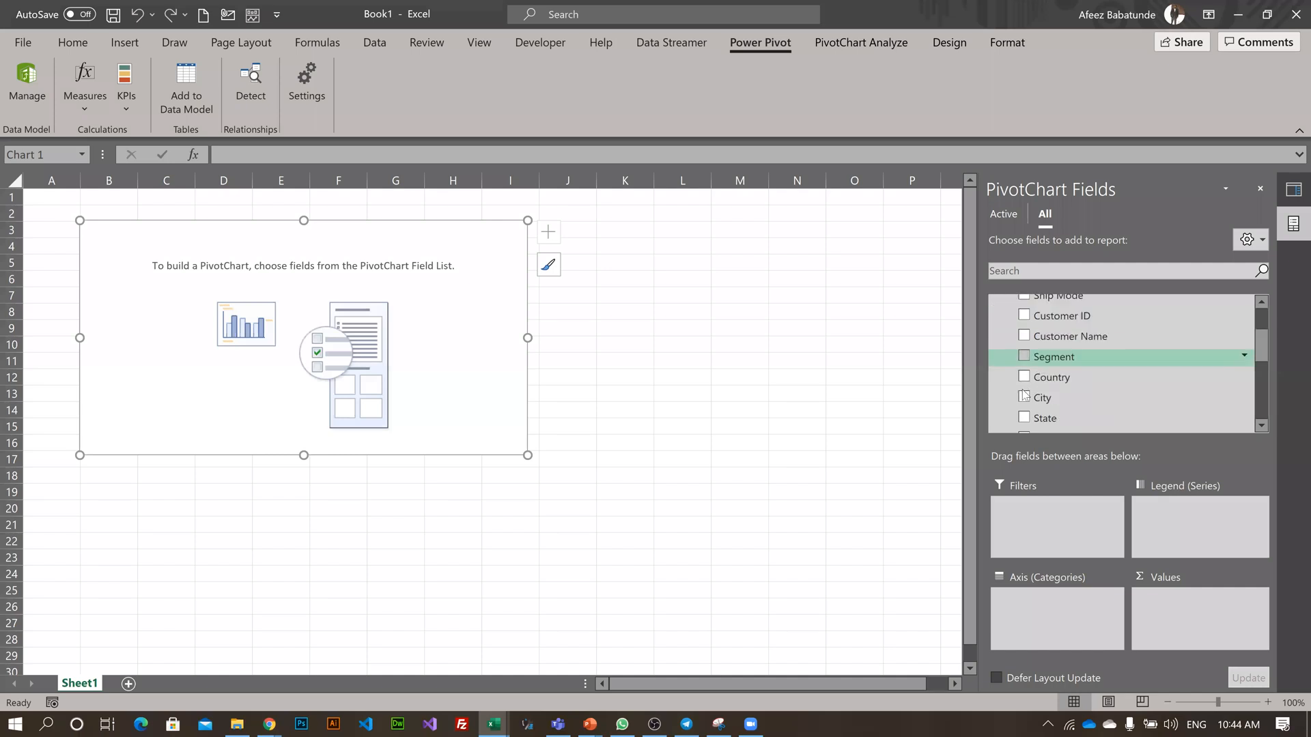
left_click(1032, 363)
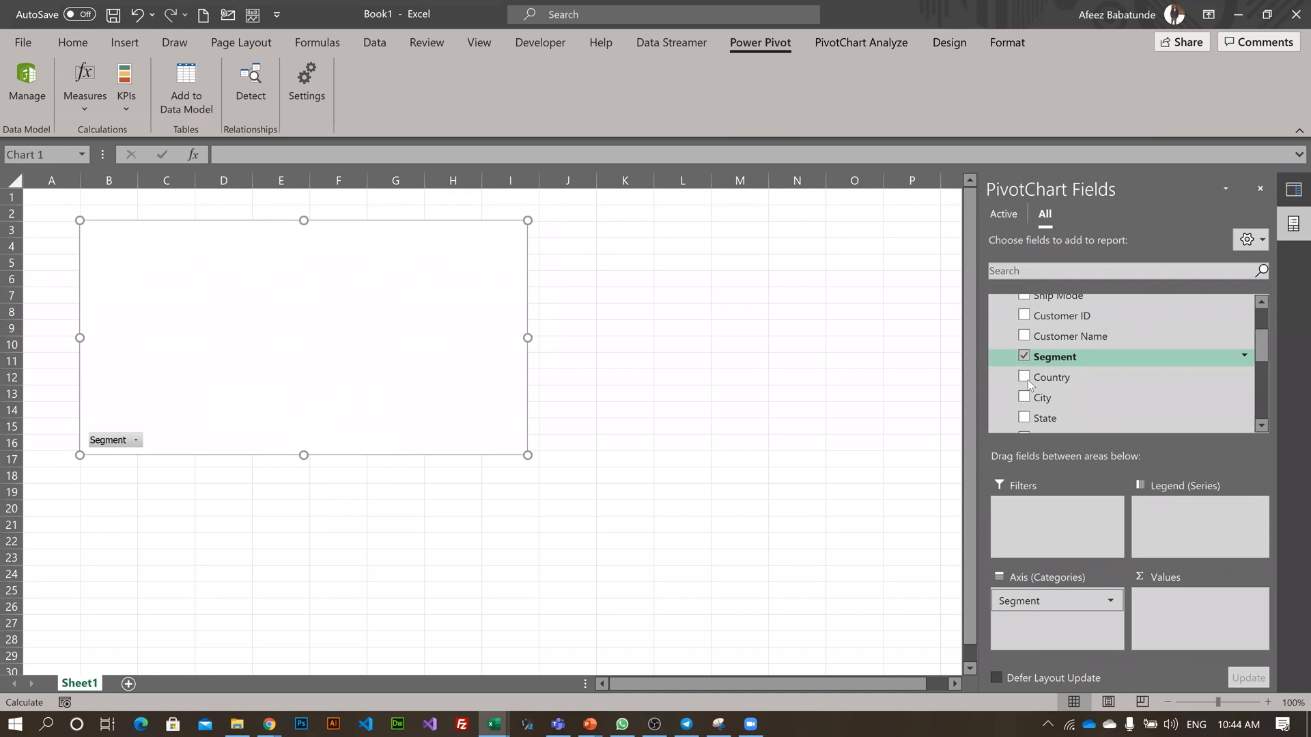
scroll(1030, 383, "down", 4)
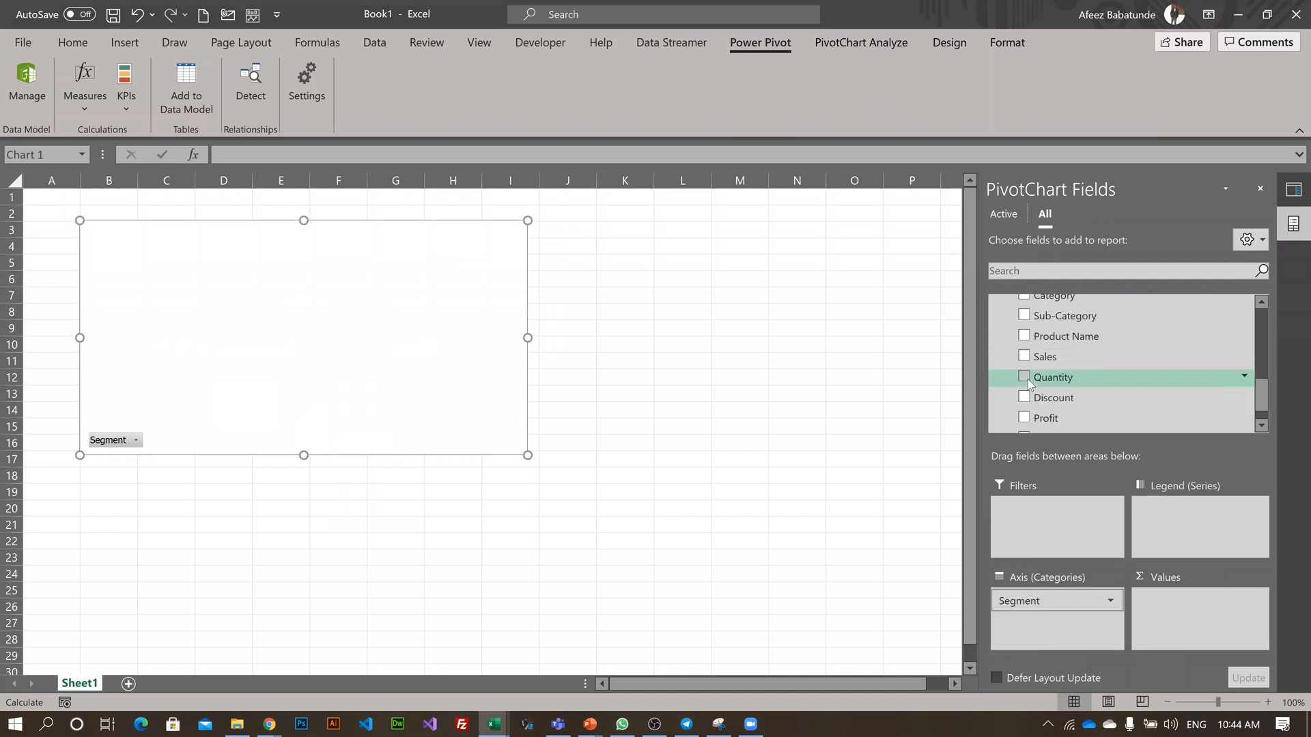
scroll(1029, 383, "up", 1)
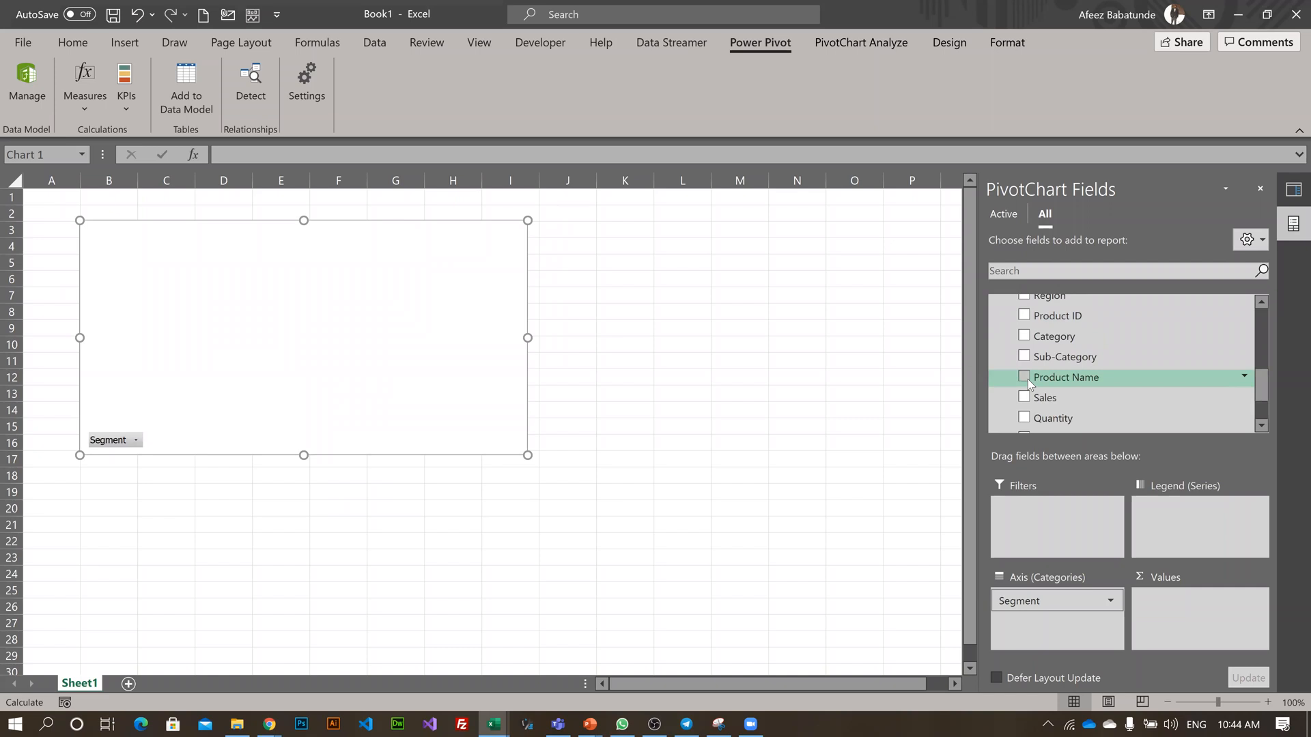
scroll(1030, 383, "up", 1)
scroll(1030, 383, "down", 2)
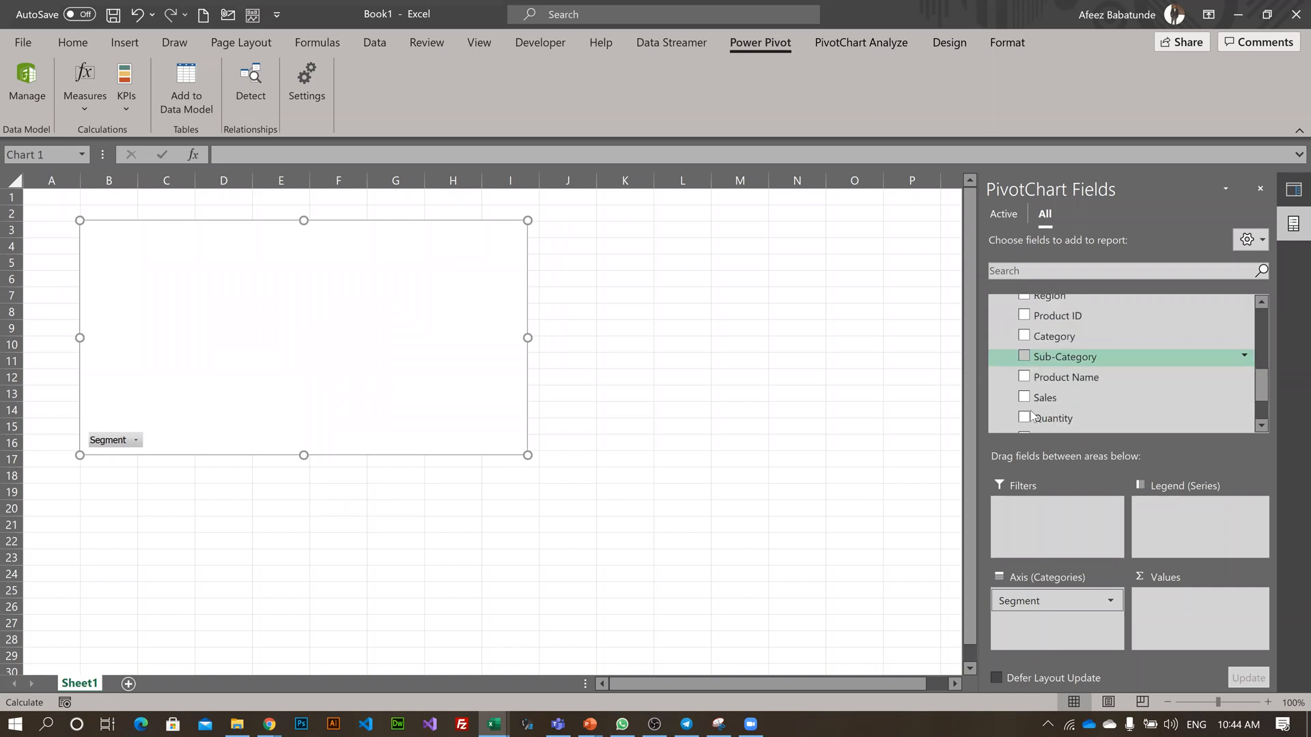
scroll(1030, 411, "down", 1)
left_click(1026, 390)
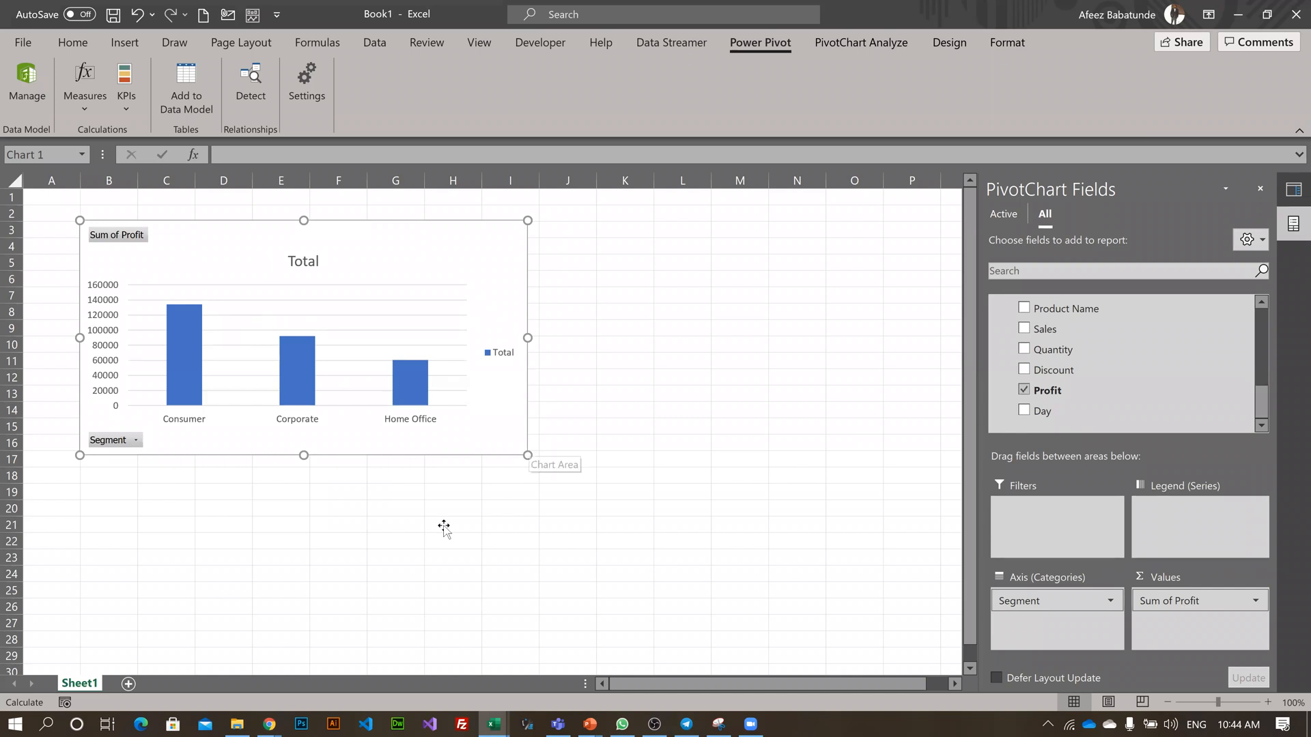
- Move the Segment chart down to start at row 8 and narrow it to end in column H
left_click_drag(443, 528, 542, 562)
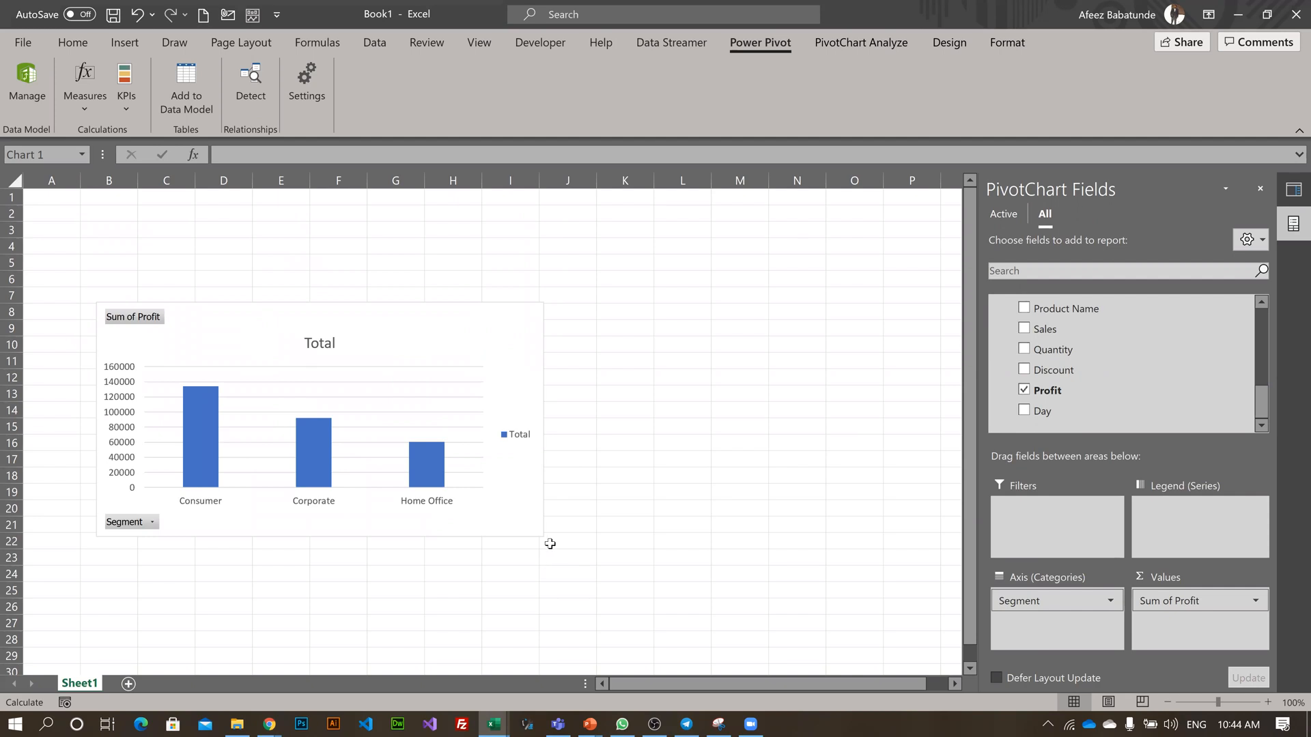
left_click(484, 539)
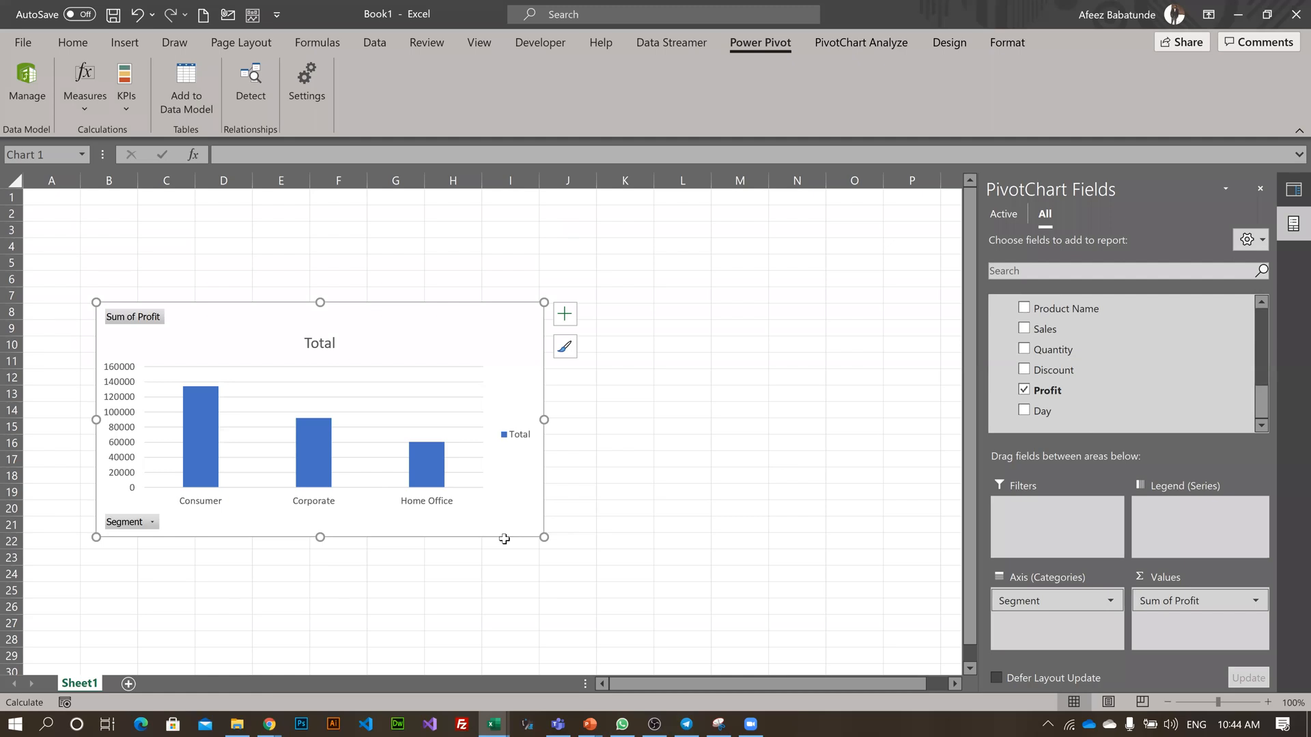
left_click_drag(544, 537, 442, 540)
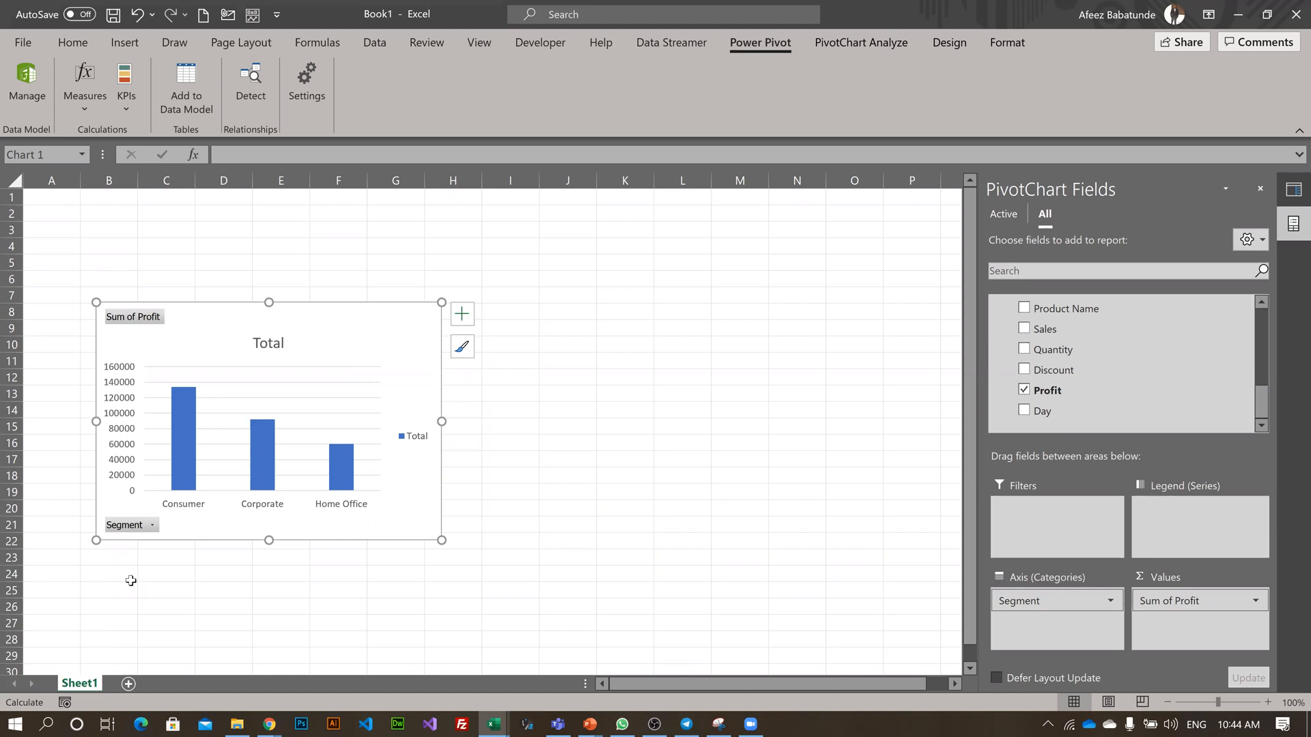
- Hide all field buttons on the Segment chart and remove its legend
left_click(462, 314)
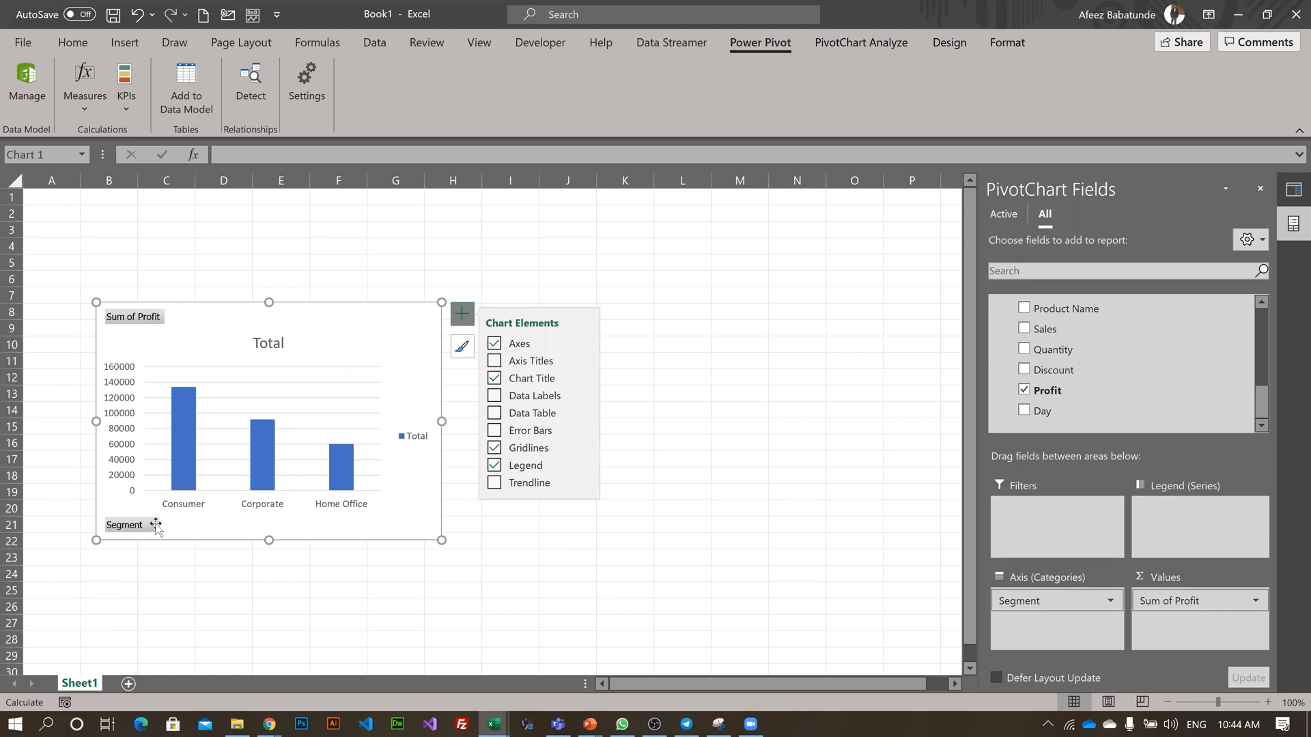
right_click(156, 525)
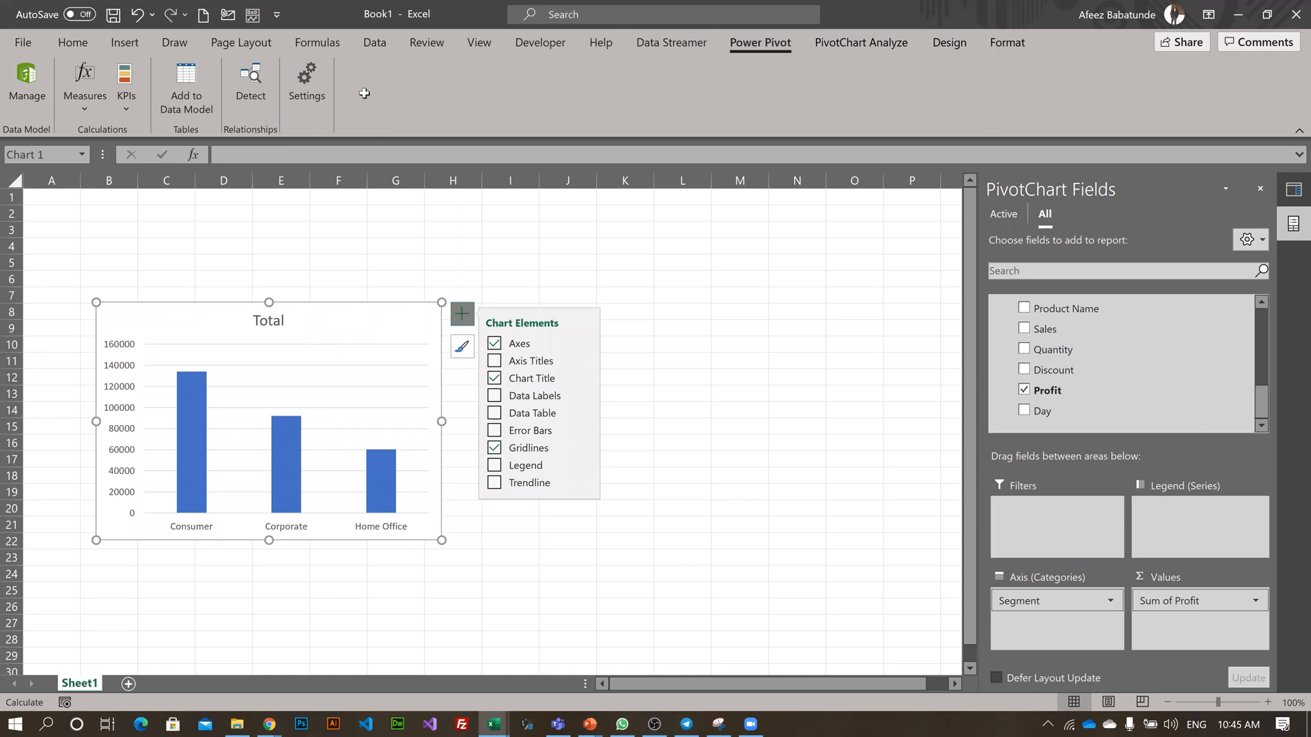
scroll(364, 94, "down", 1)
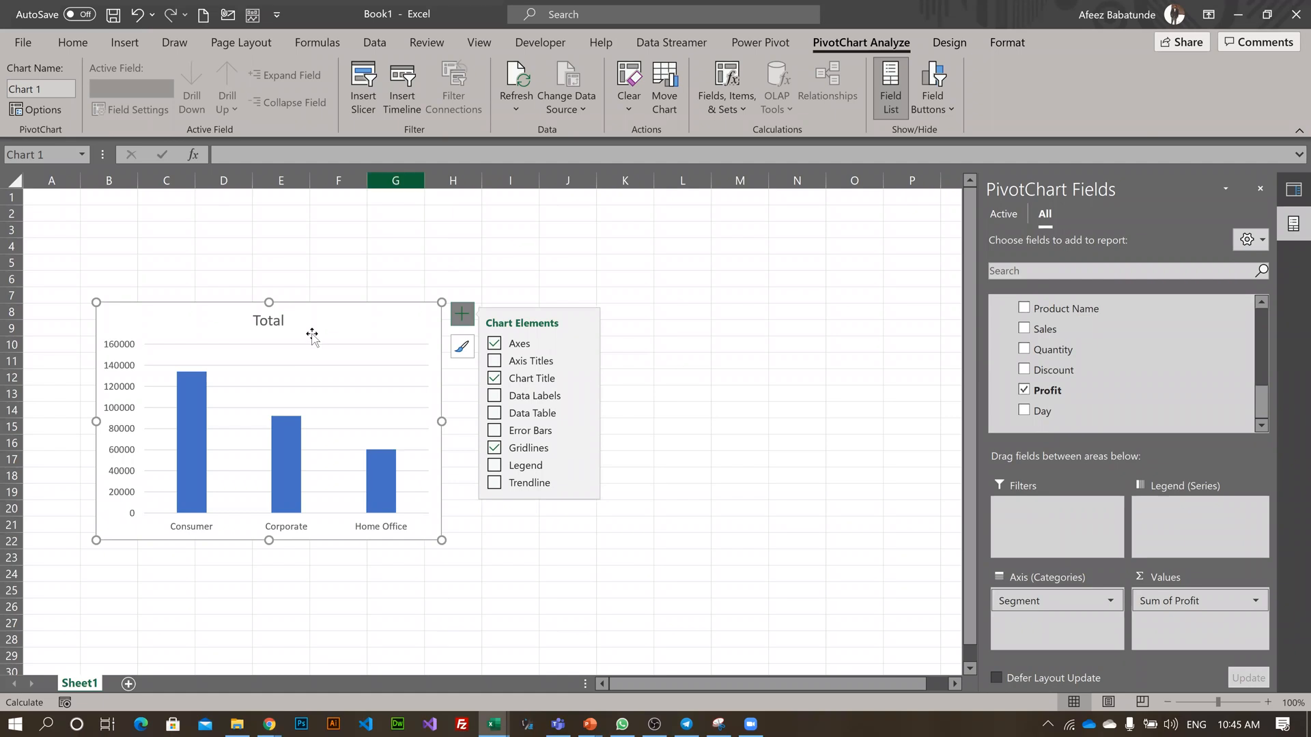
left_click_drag(313, 331, 312, 336)
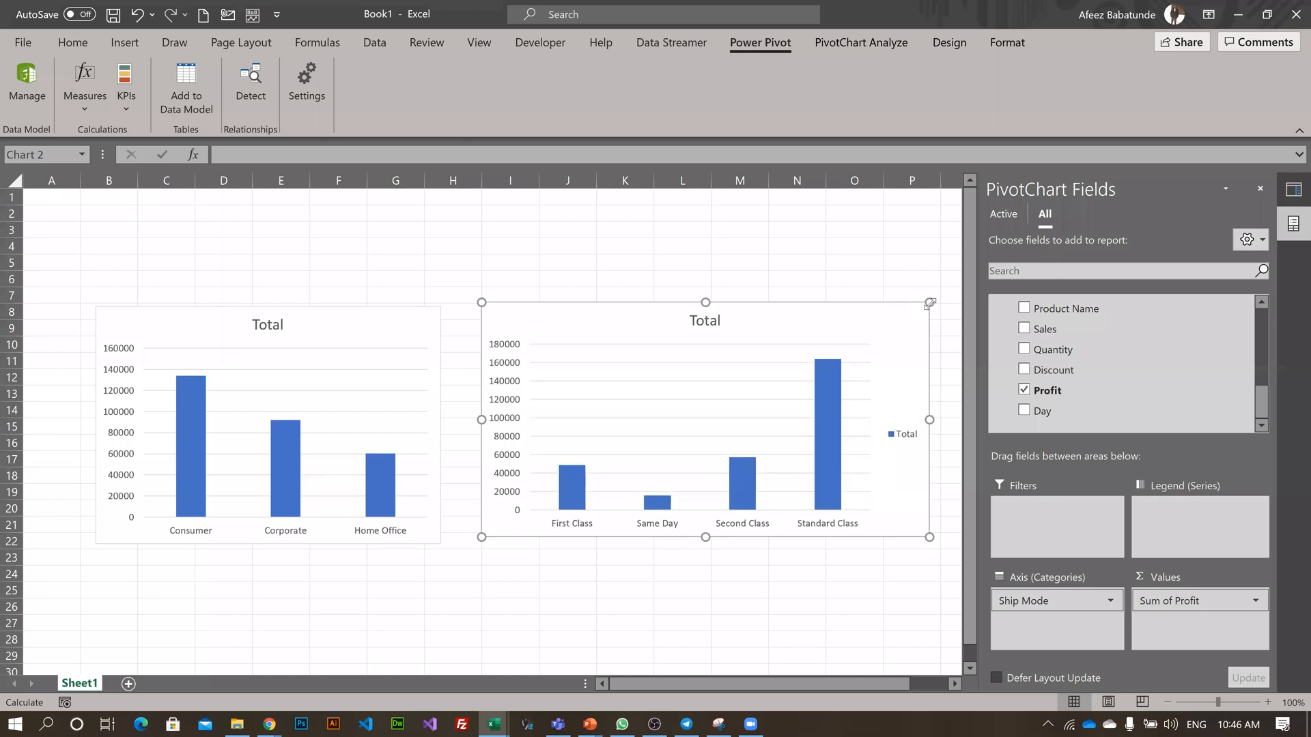
- Narrow the Ship Mode chart to end in column N and change its title to "Ship Mode by Profit"
left_click_drag(931, 303, 828, 301)
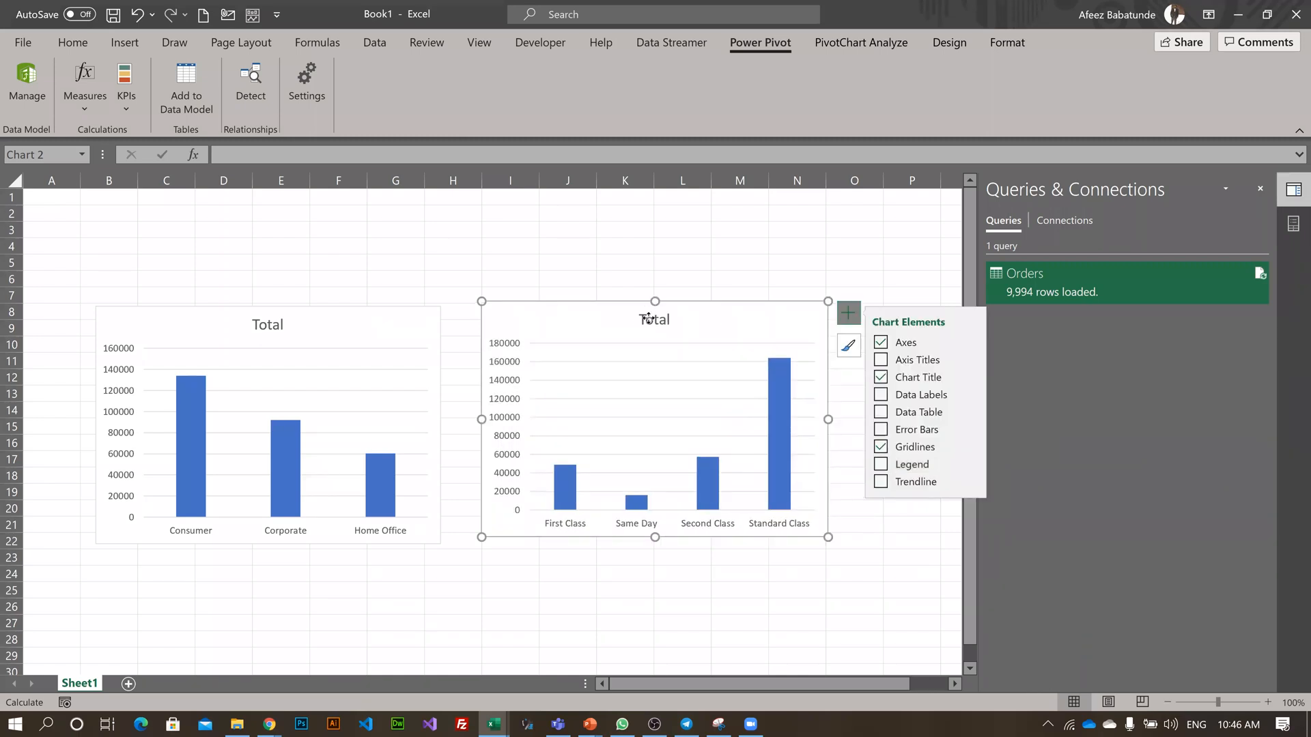
double_click(648, 319)
type("S")
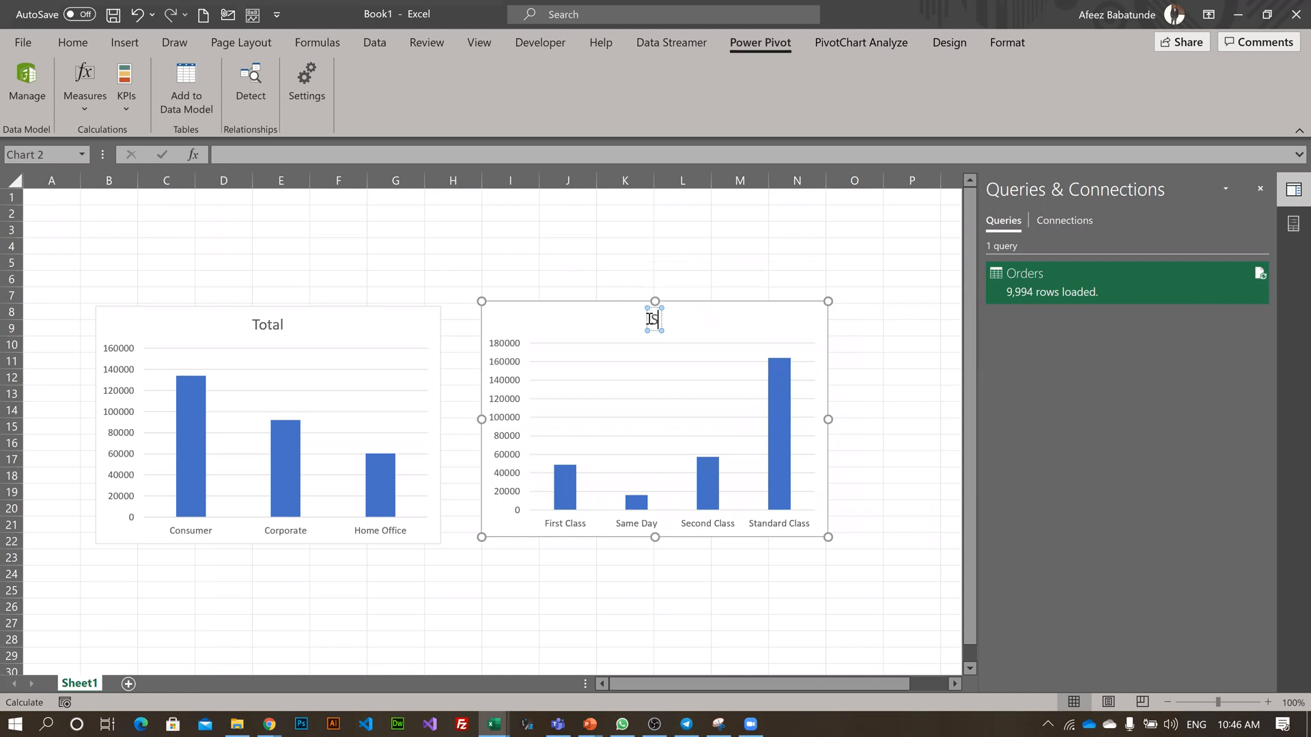
type("hip Mode by")
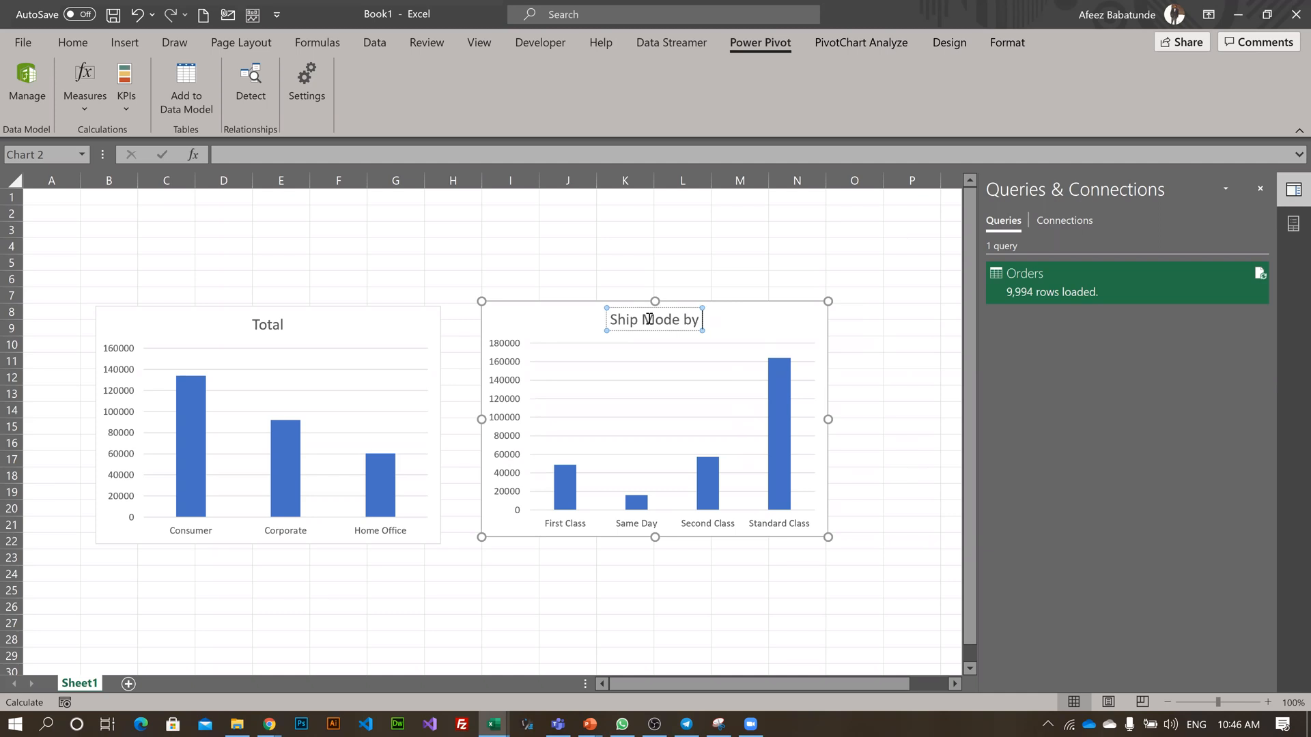
type(" P")
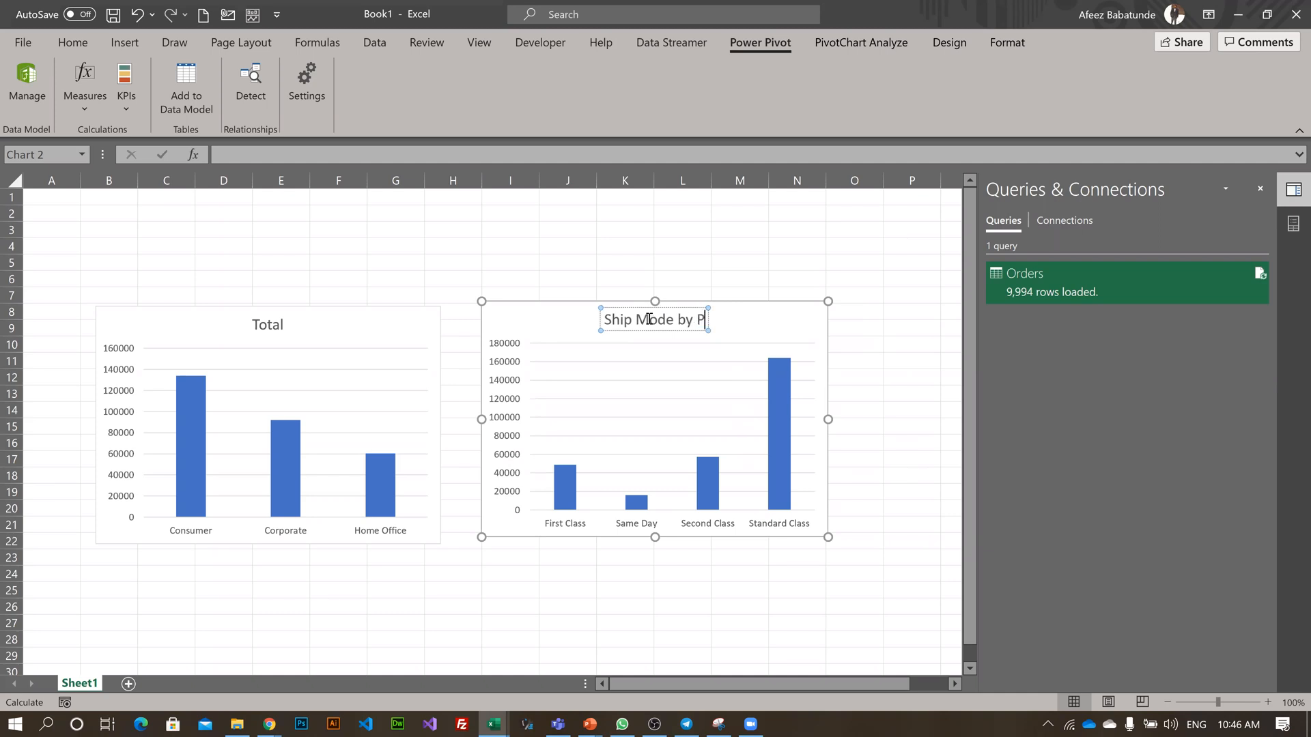
type("rofit")
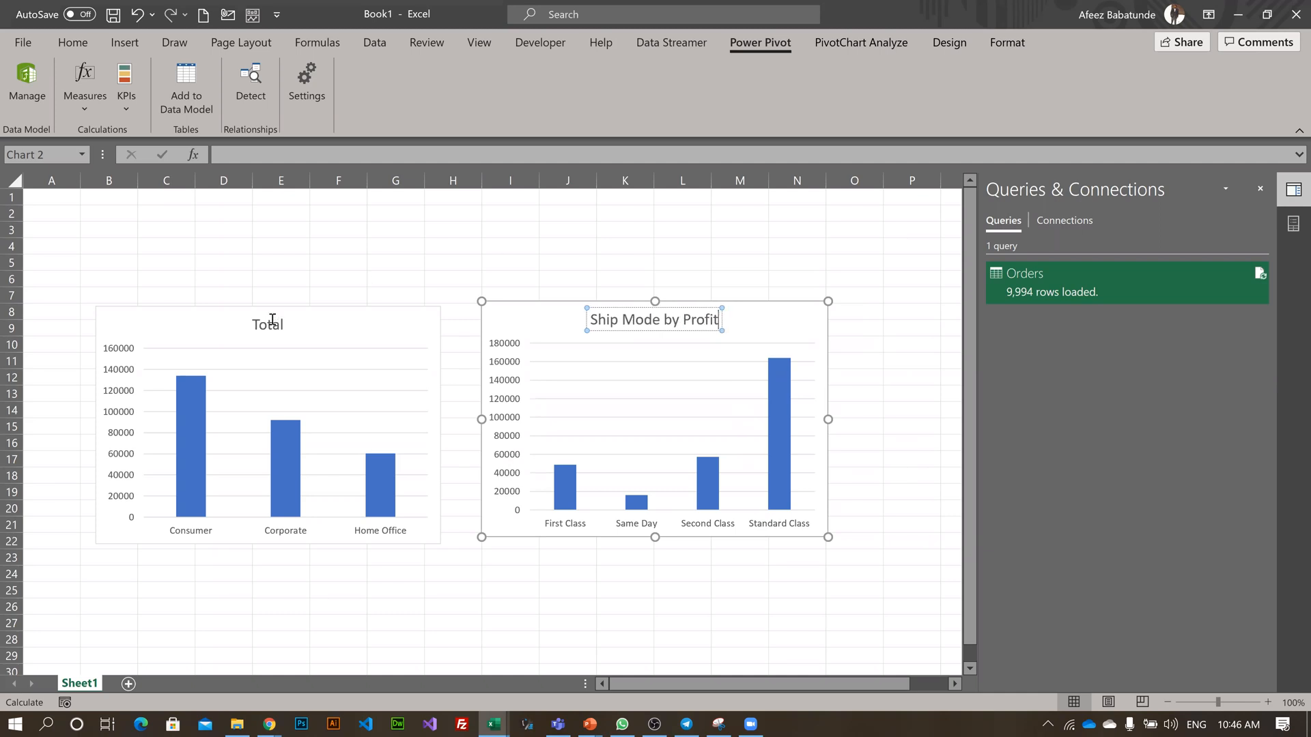
- Change the title of the Segment chart to "Segment by Profit"
left_click(271, 325)
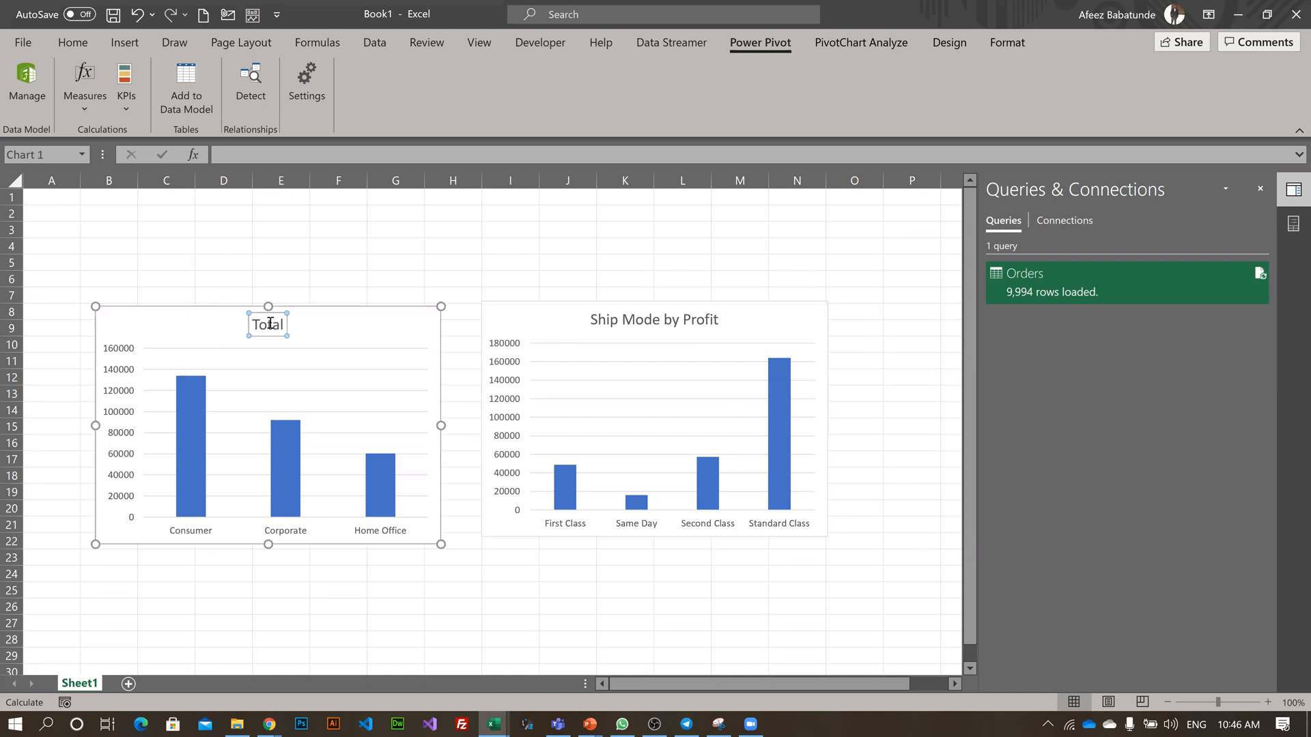
double_click(270, 325)
type("Segment by")
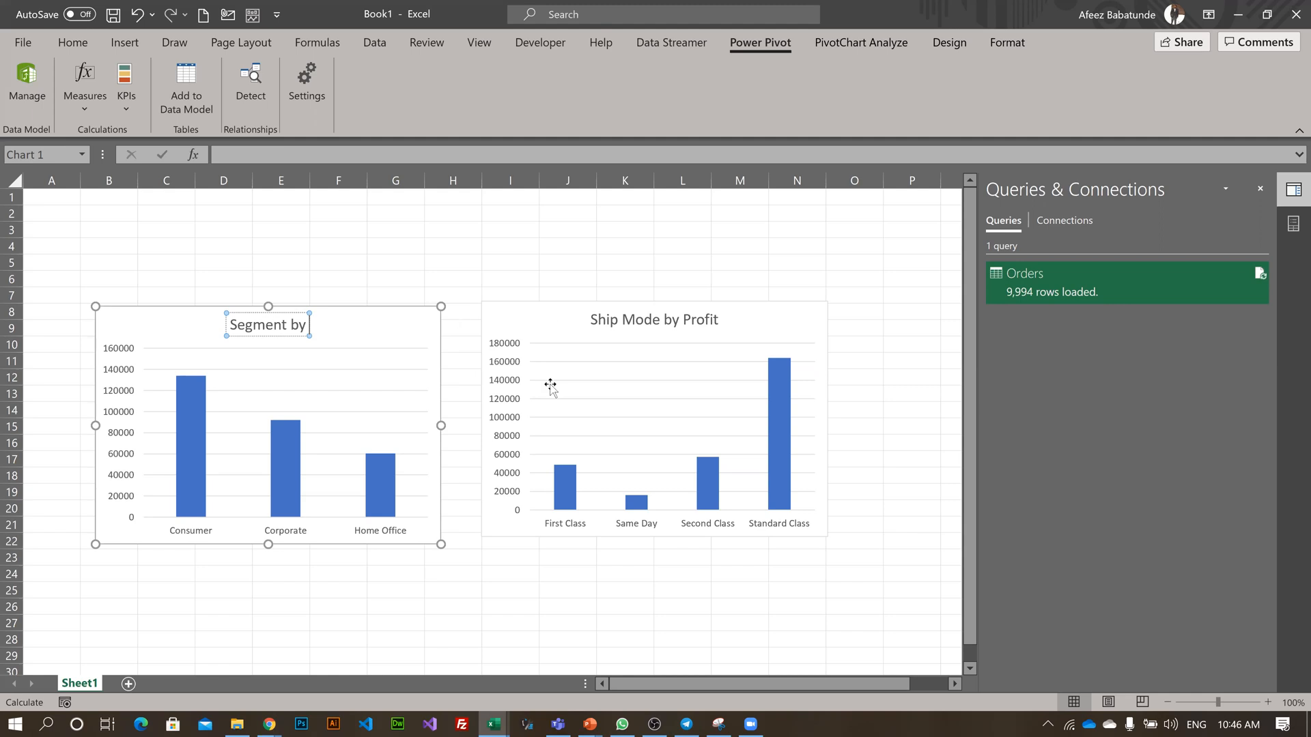
type("Profit")
left_click(779, 544)
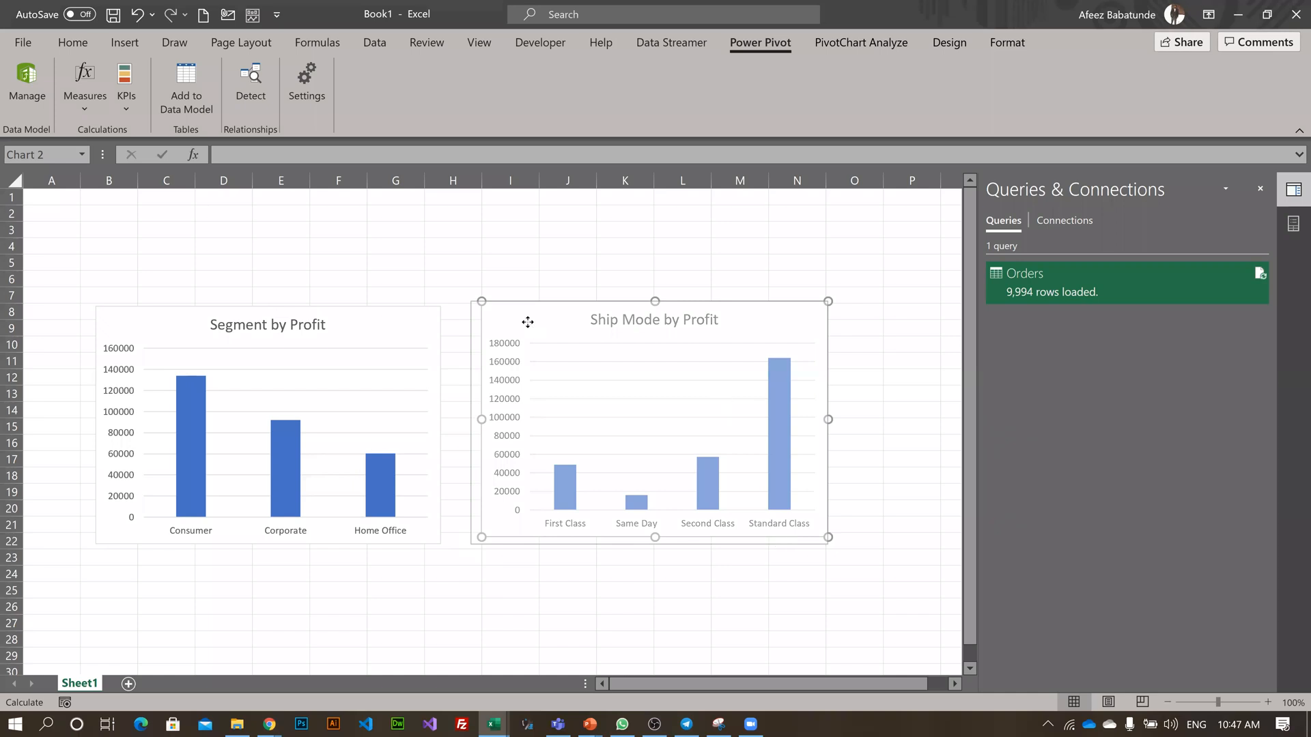
- Place the Ship Mode chart beside the Segment chart at row 8 and shorten it to match the Segment chart's height
left_click_drag(525, 331, 509, 328)
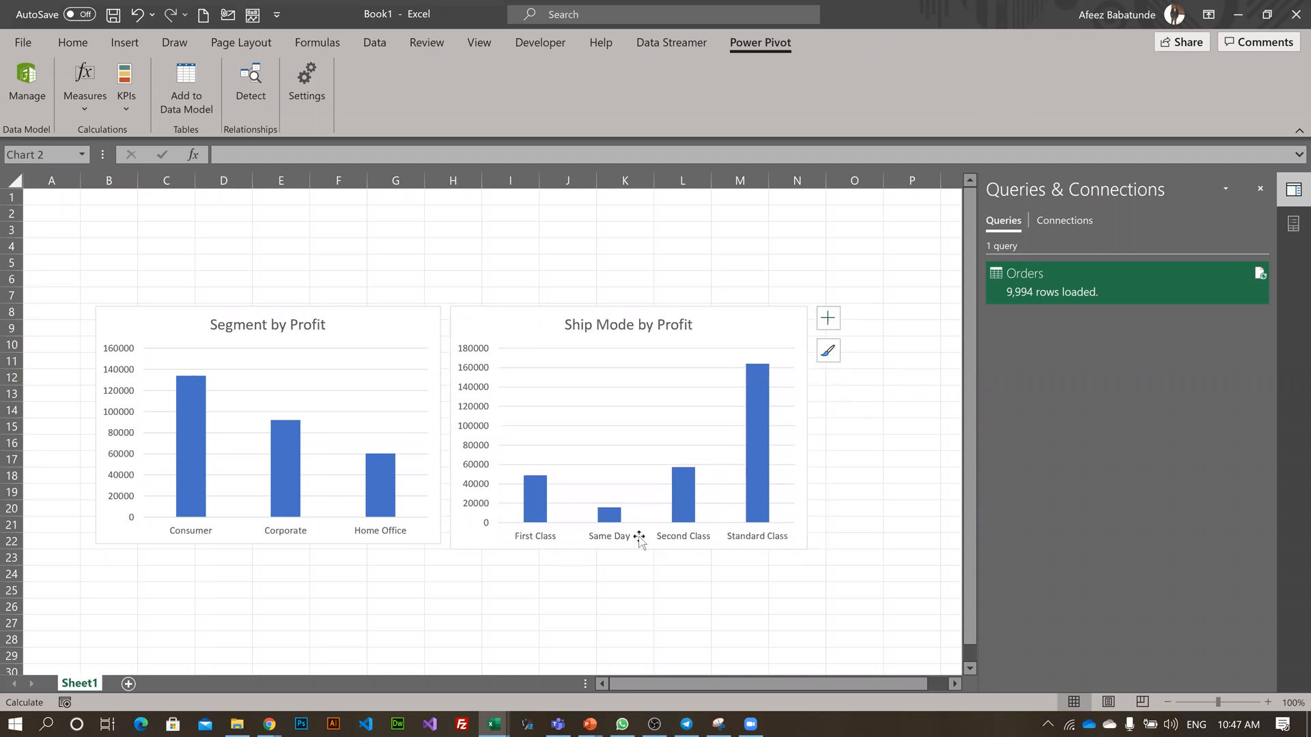
left_click_drag(638, 537, 629, 544)
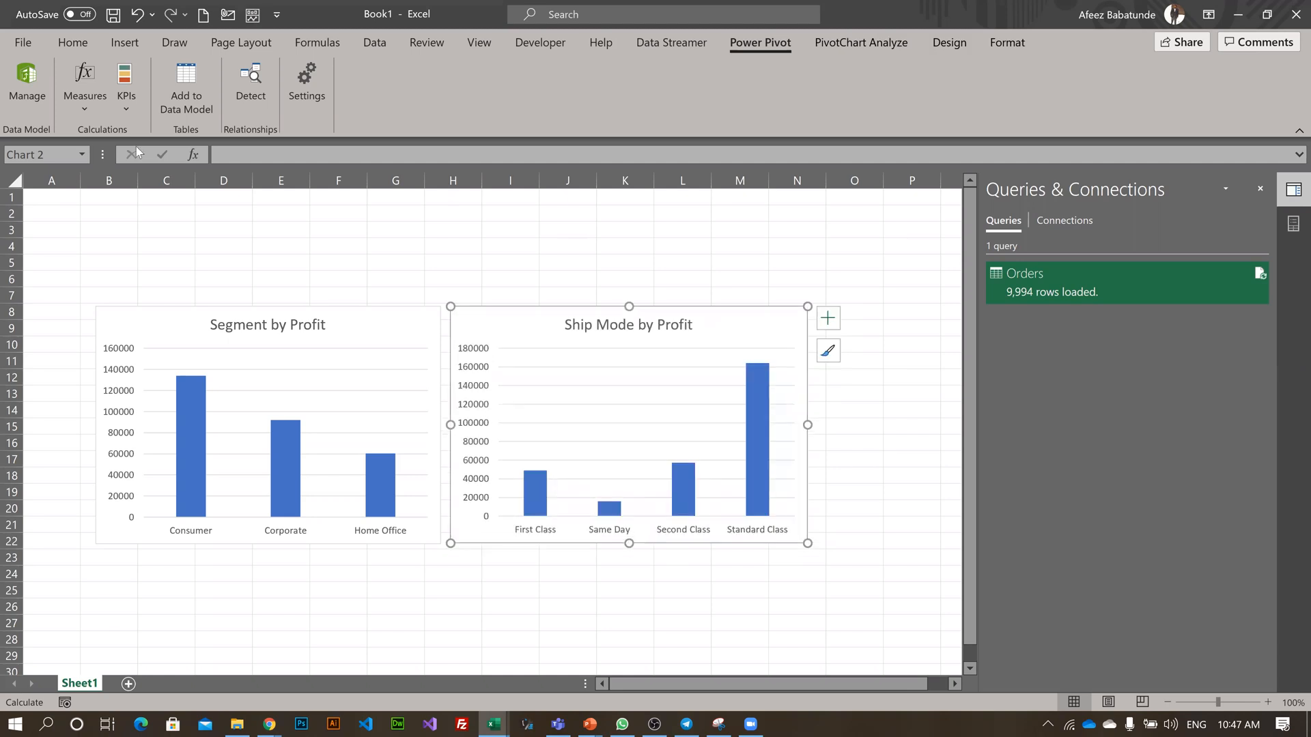
key("Escape")
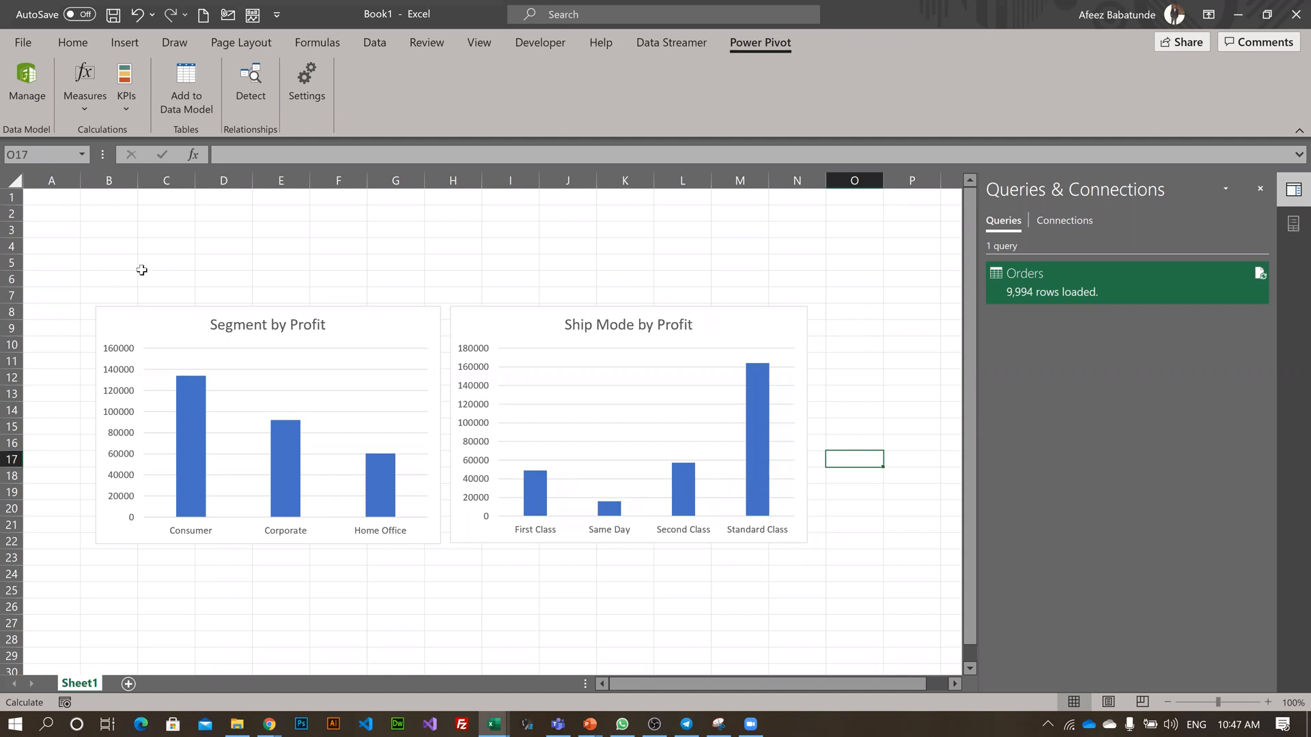
left_click(135, 267)
key("Down")
key("Down")
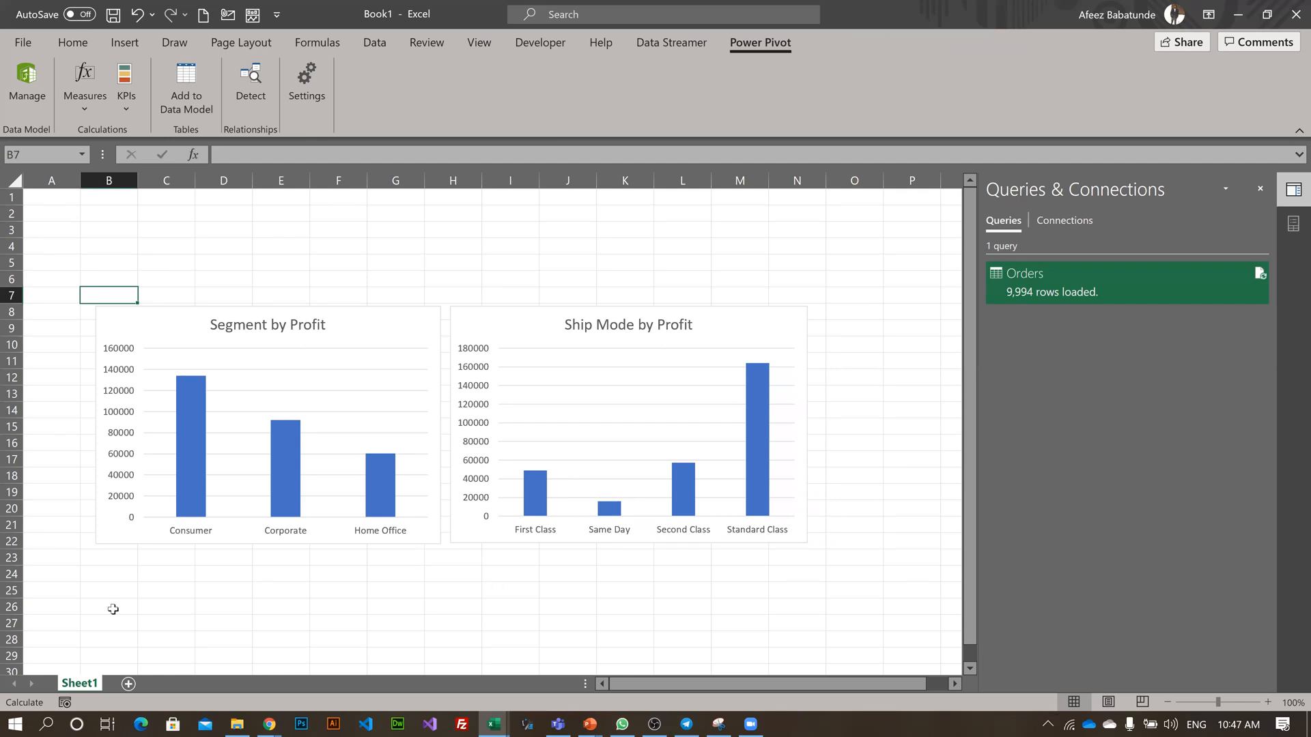
key("ctrl+a")
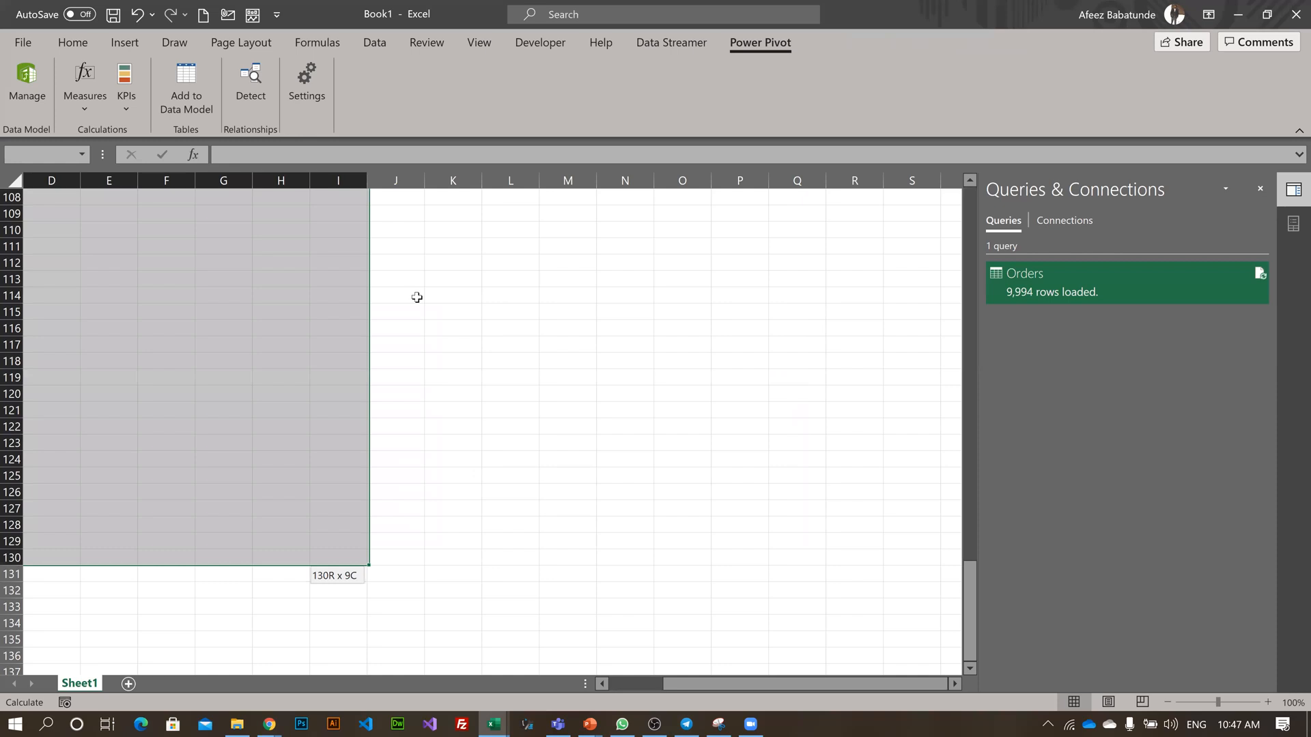
left_click_drag(416, 297, 950, 599)
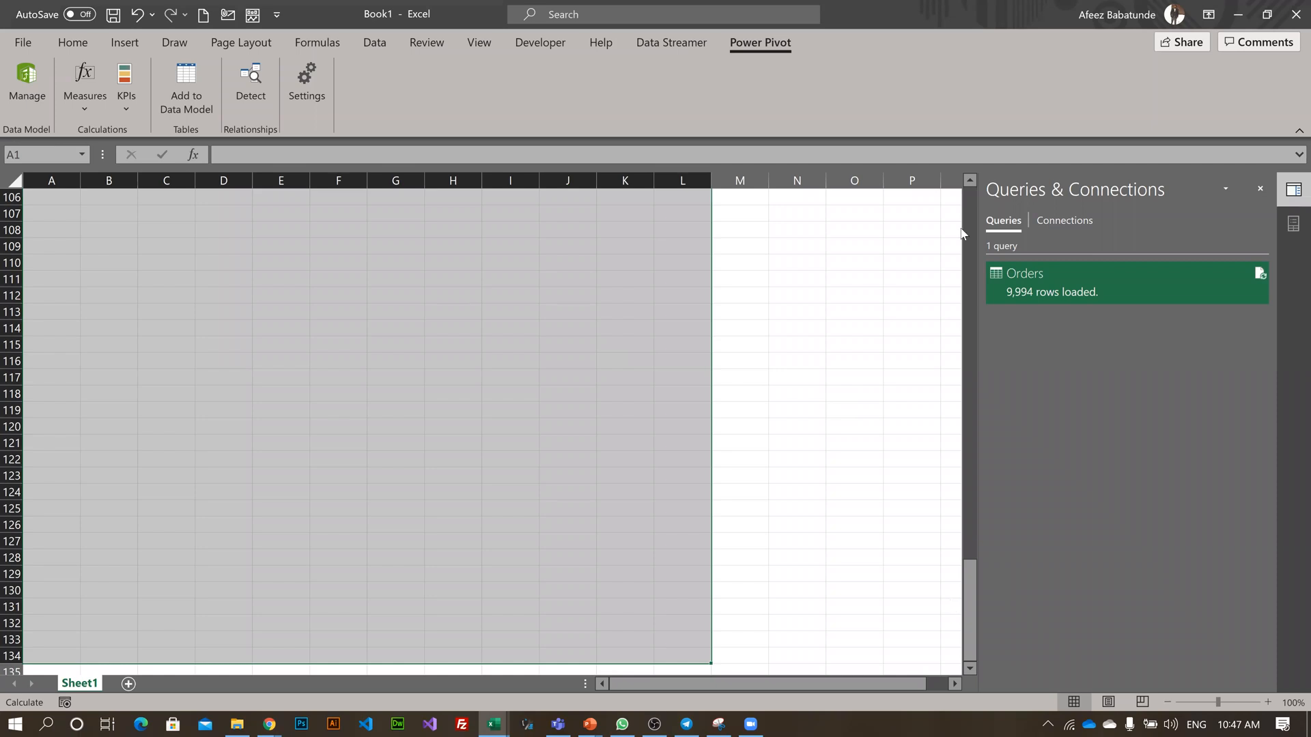
left_click(796, 361)
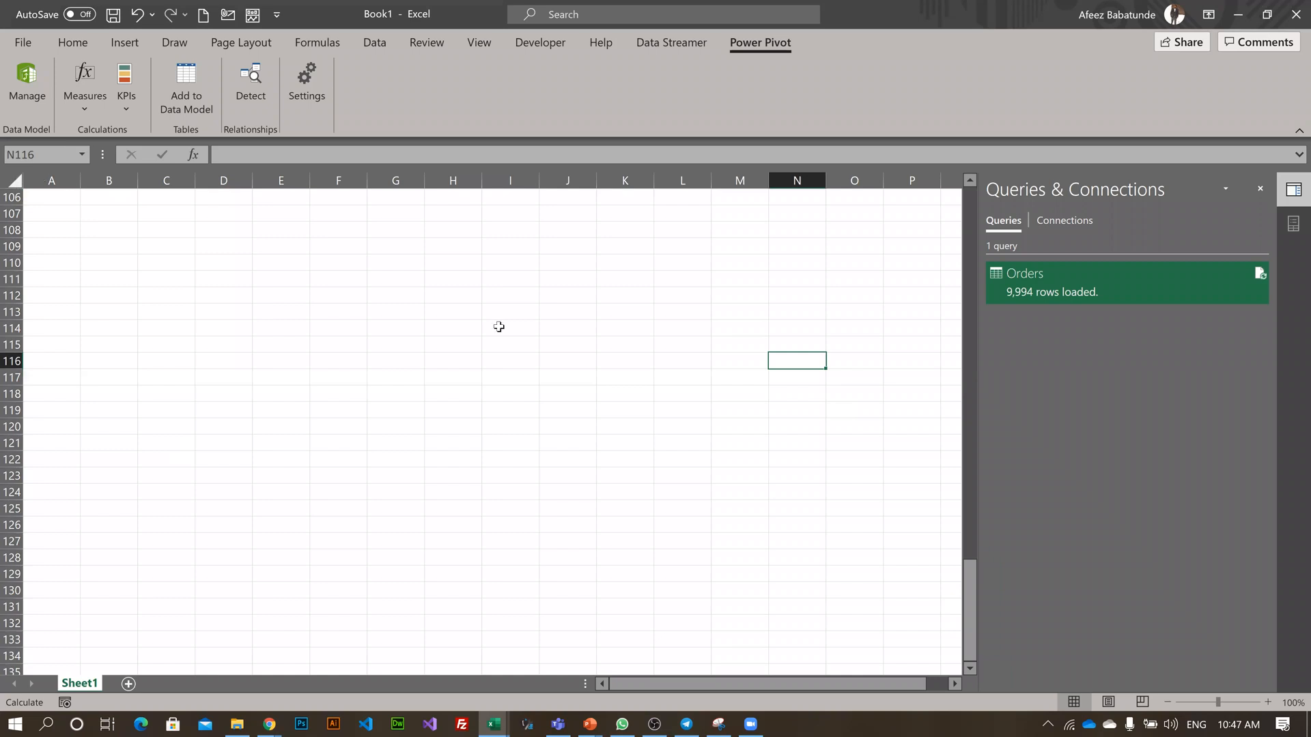
scroll(498, 327, "up", 20)
- Fill the cell area behind the charts, from A1 to P29, with white
left_click(14, 180)
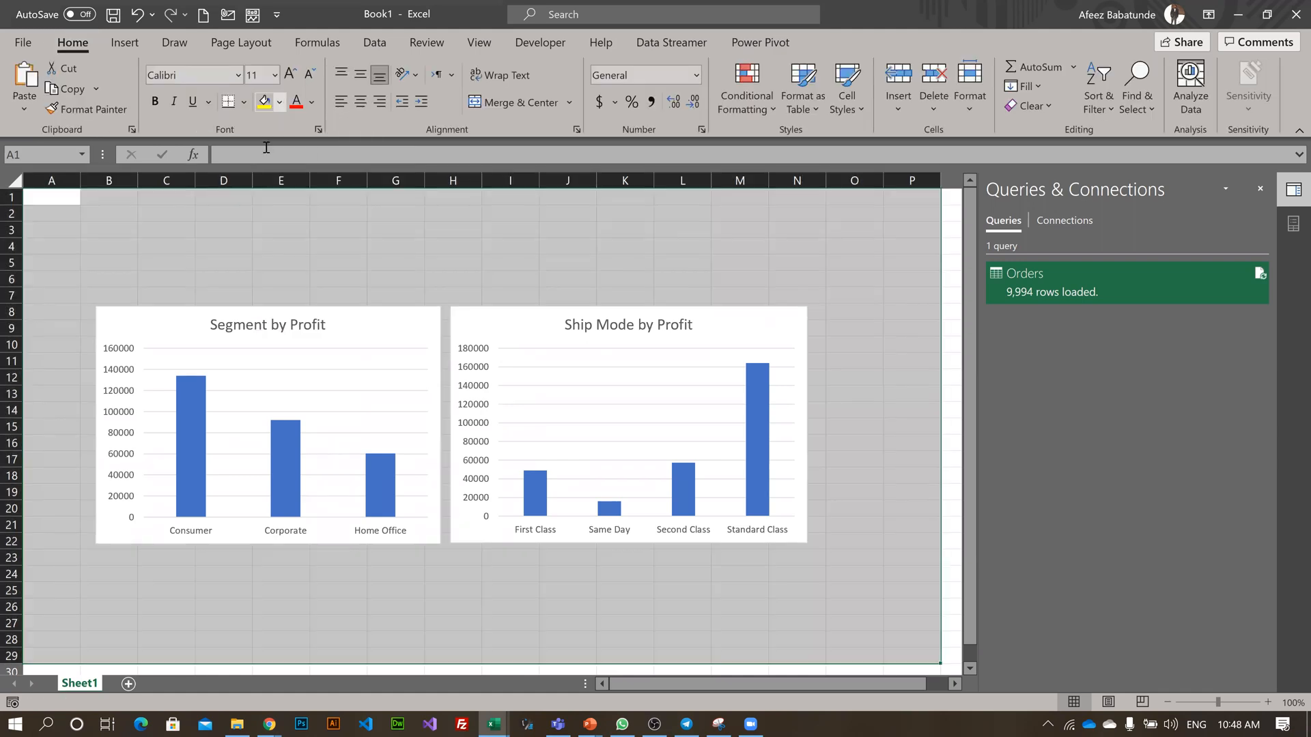
key("alt+h")
key("h")
left_click(232, 244)
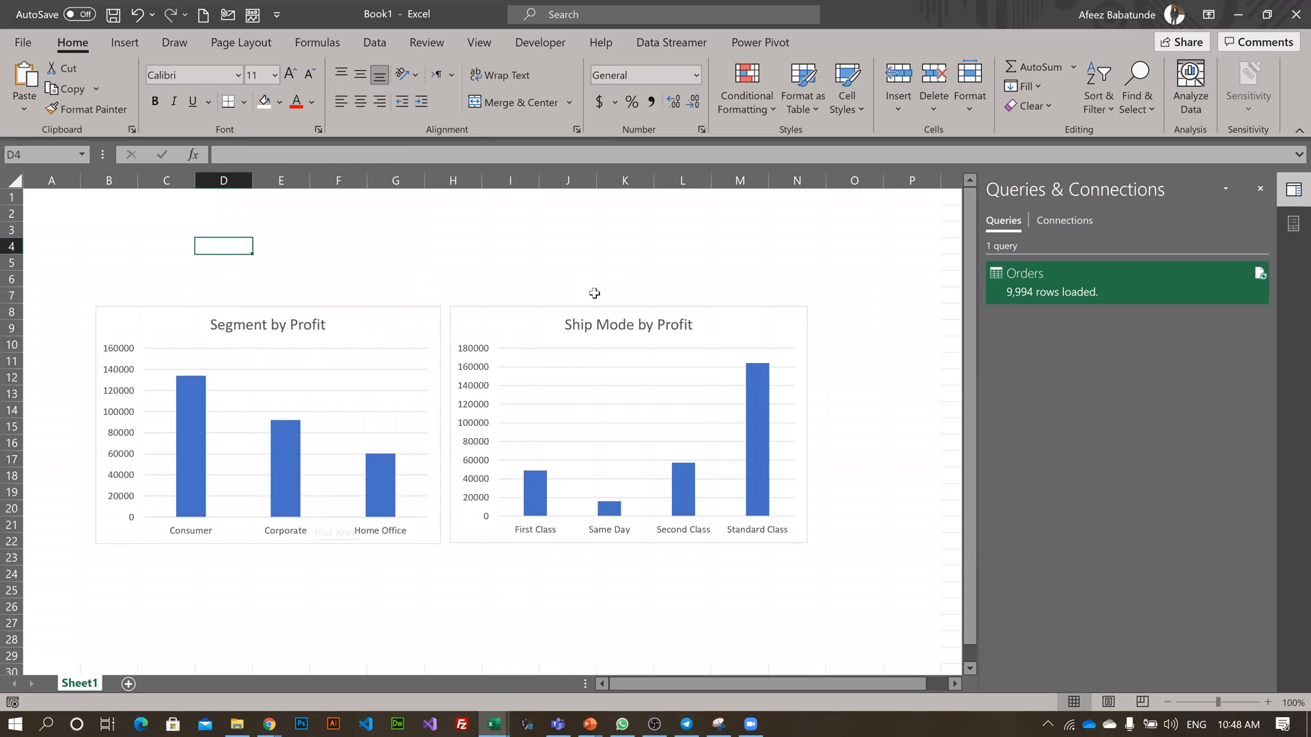
left_click(598, 286)
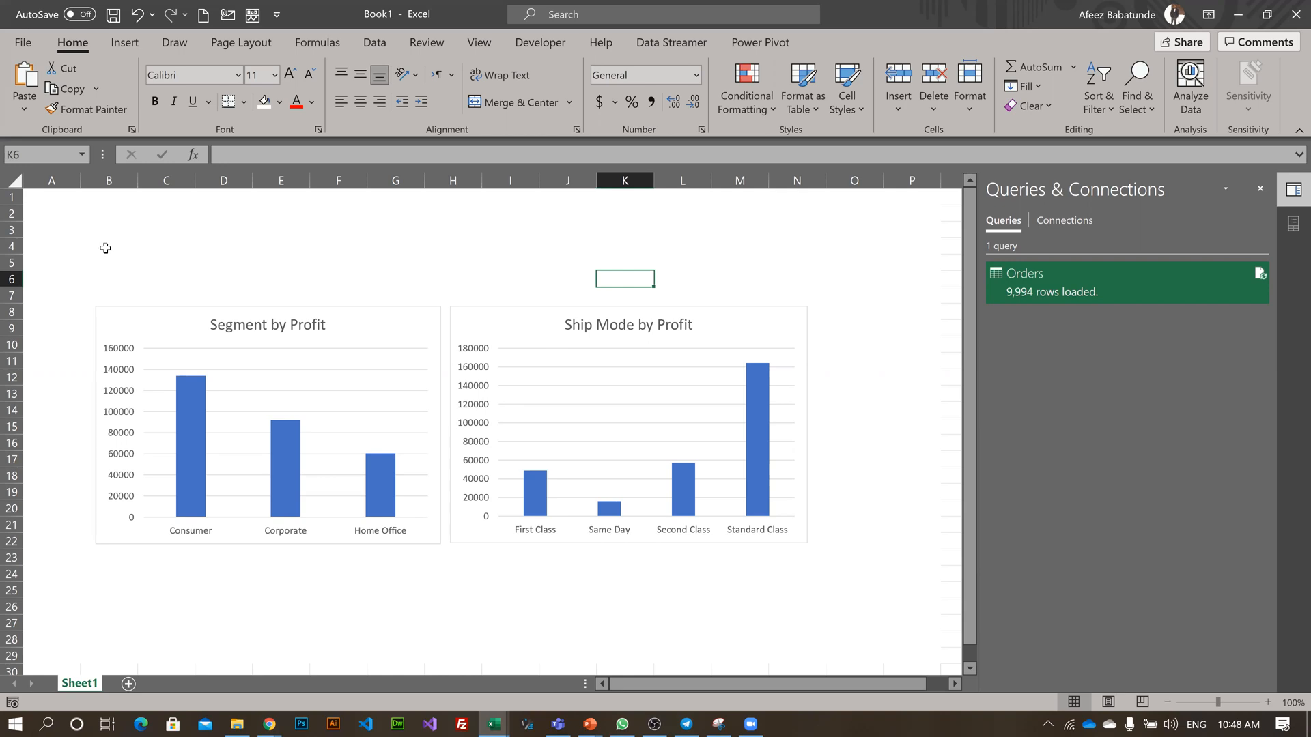
left_click(144, 249)
key("Left")
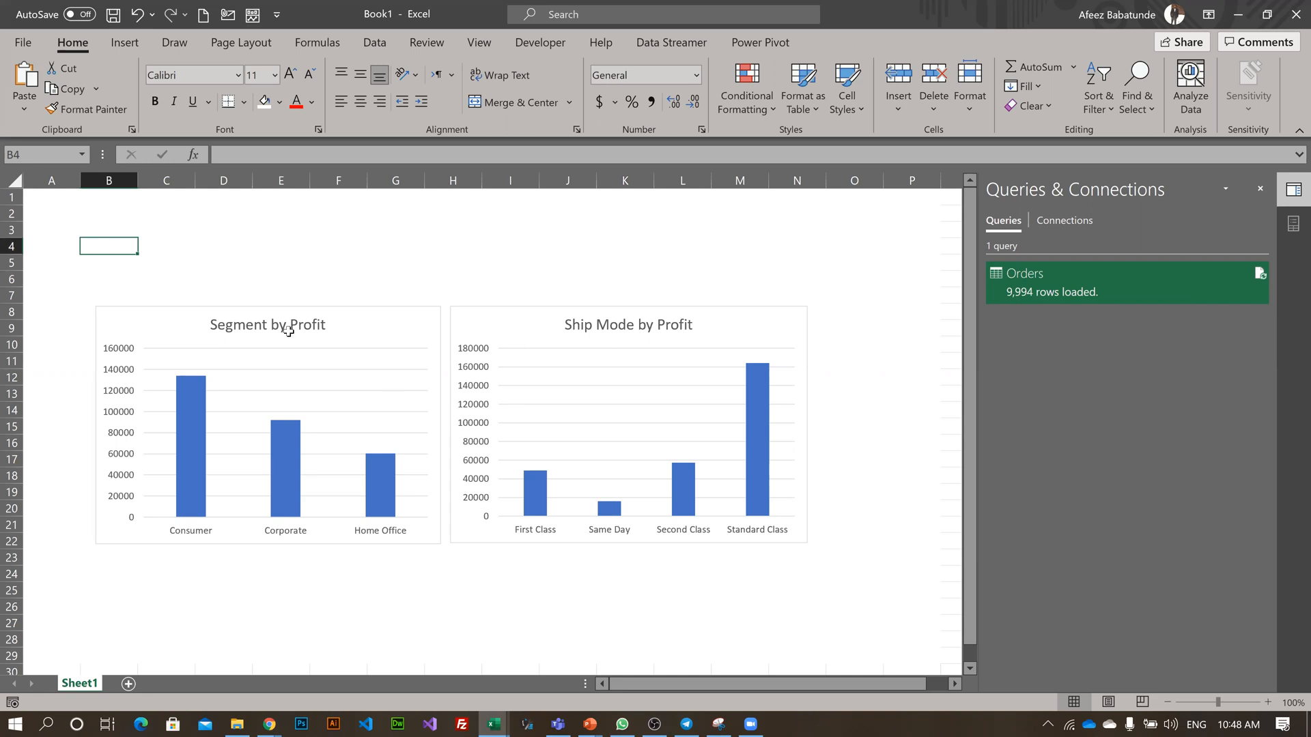
left_click(260, 313)
key("Tab")
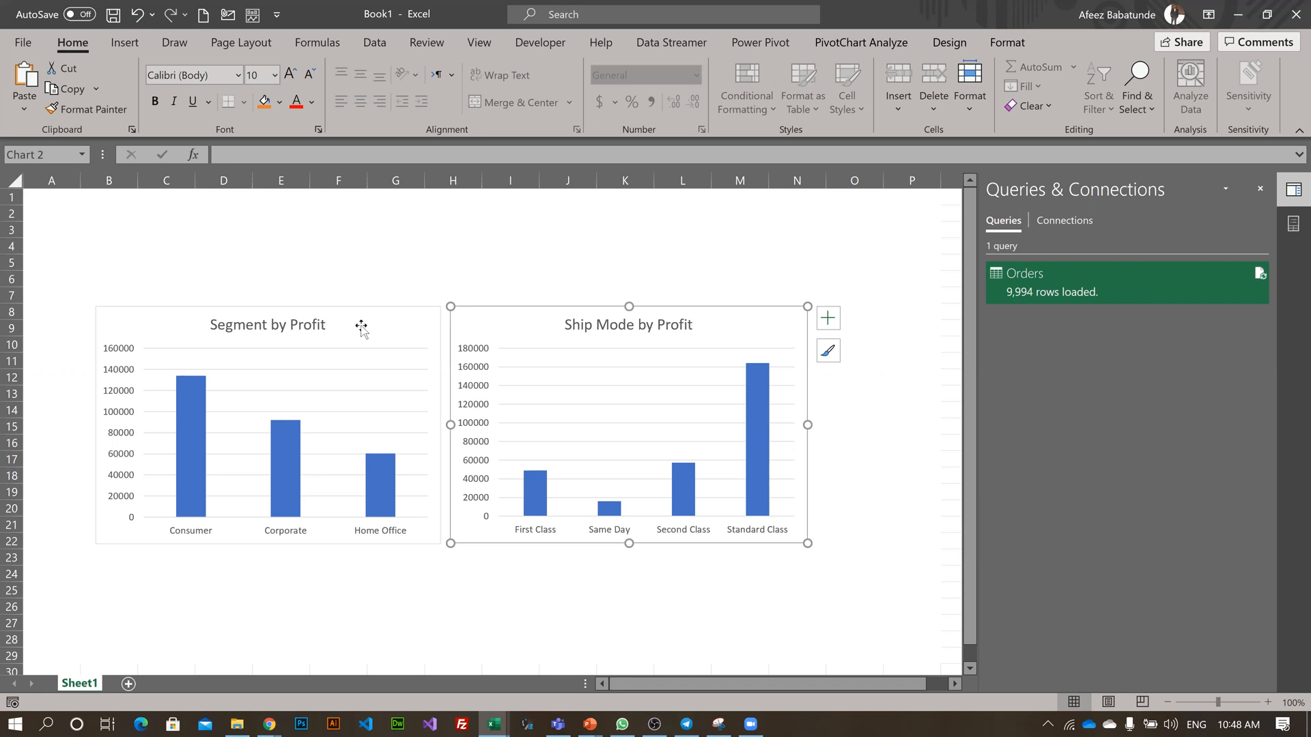
key("Escape")
left_click(365, 327)
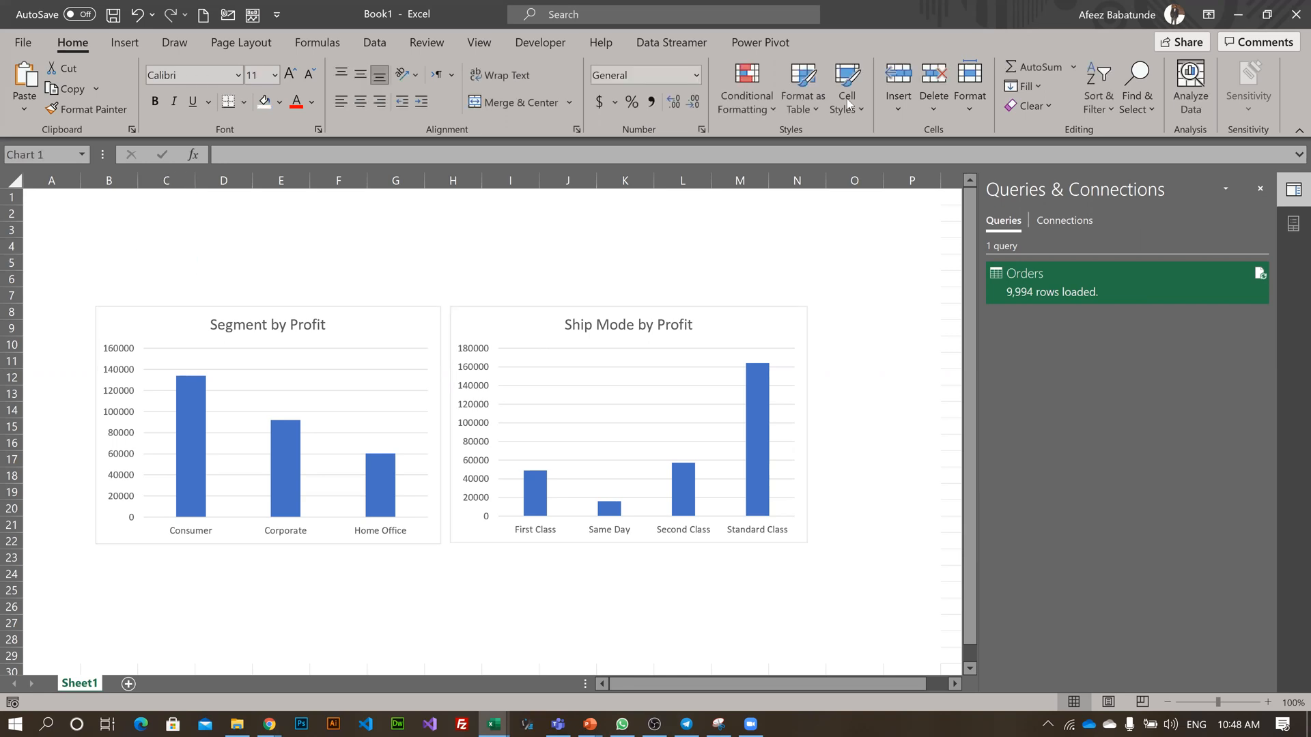
- Insert an Order Date timeline for the Segment chart and place it above the charts, starting in column B
left_click(193, 323)
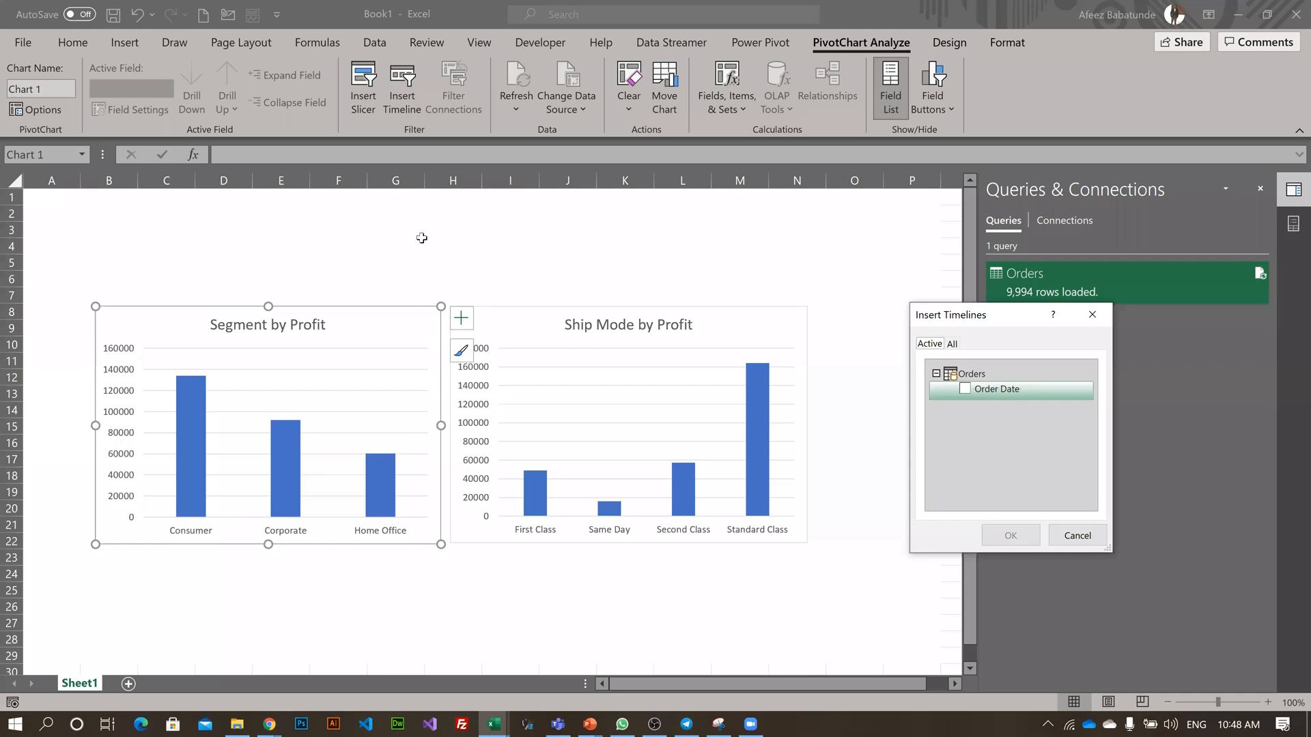
left_click_drag(442, 246, 739, 241)
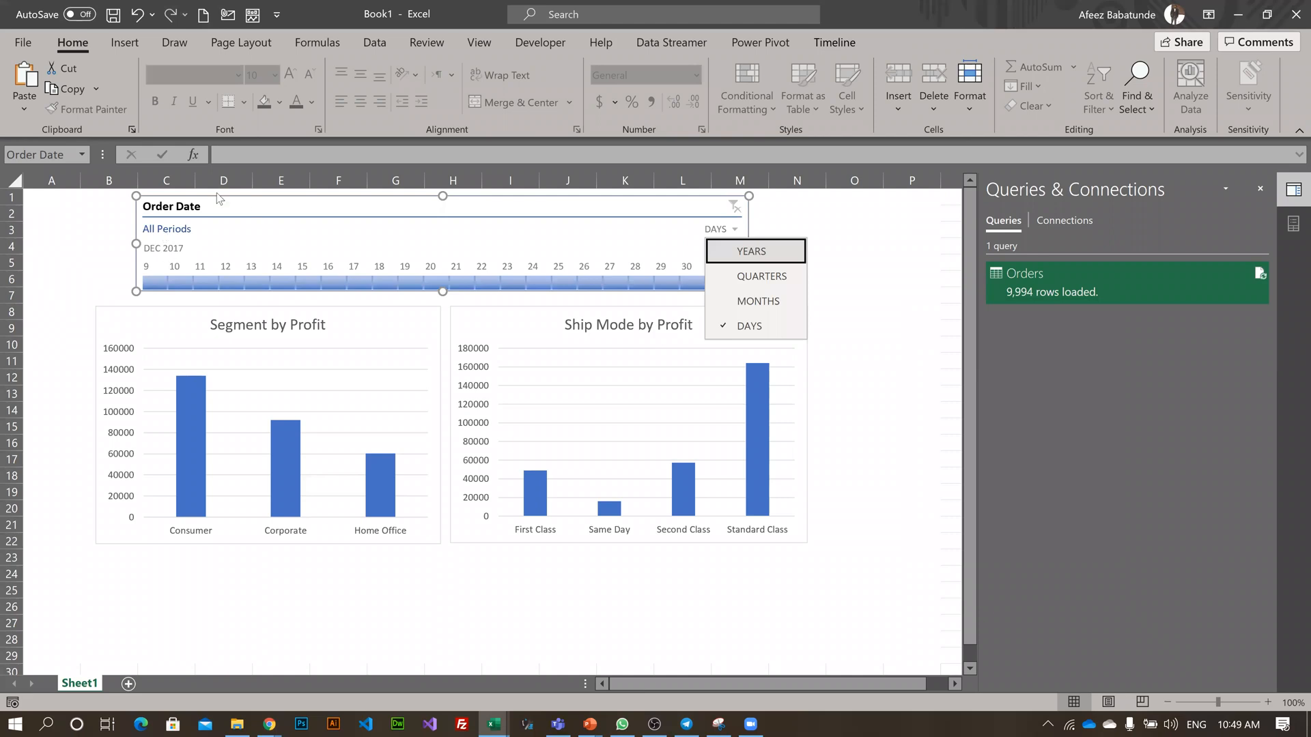
key("Down")
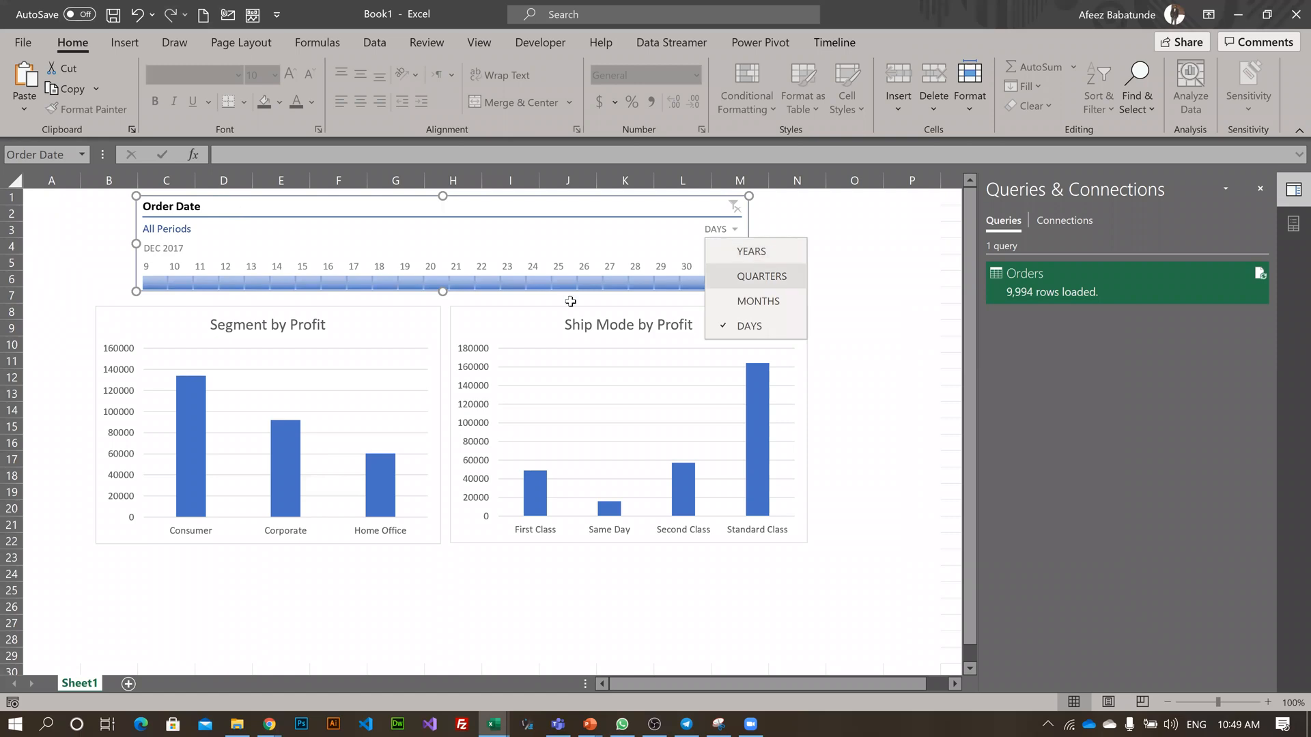
left_click_drag(424, 262, 388, 265)
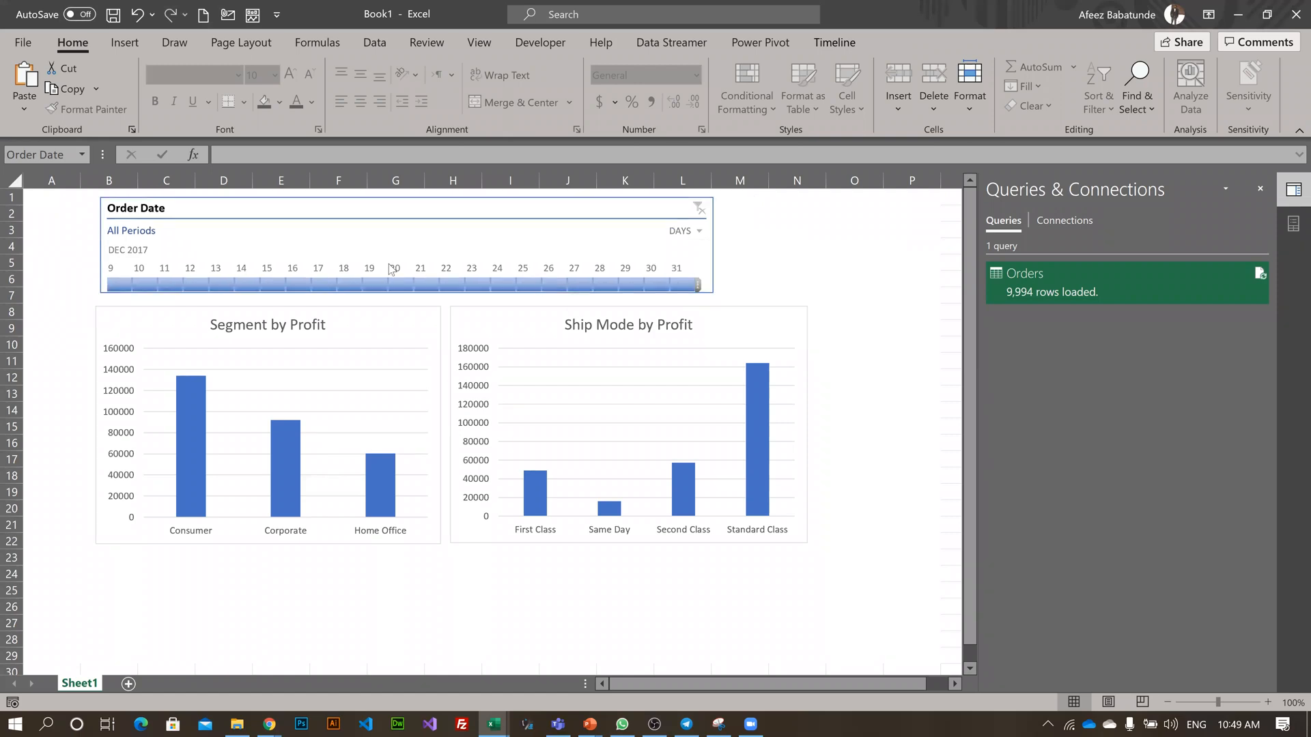
left_click(119, 250)
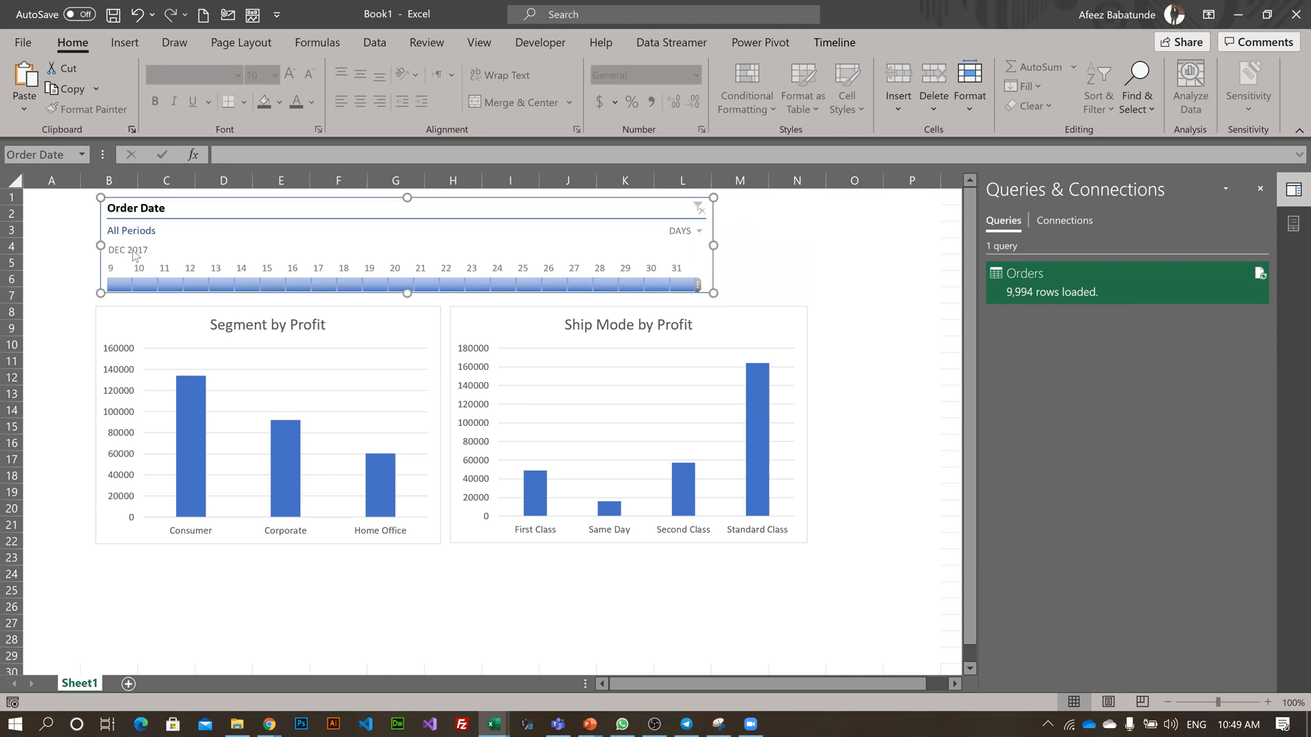
- Try single-day filters for Dec 12 and Dec 9, 2017 on the timeline, clear them and set its time level to months
left_click(172, 286)
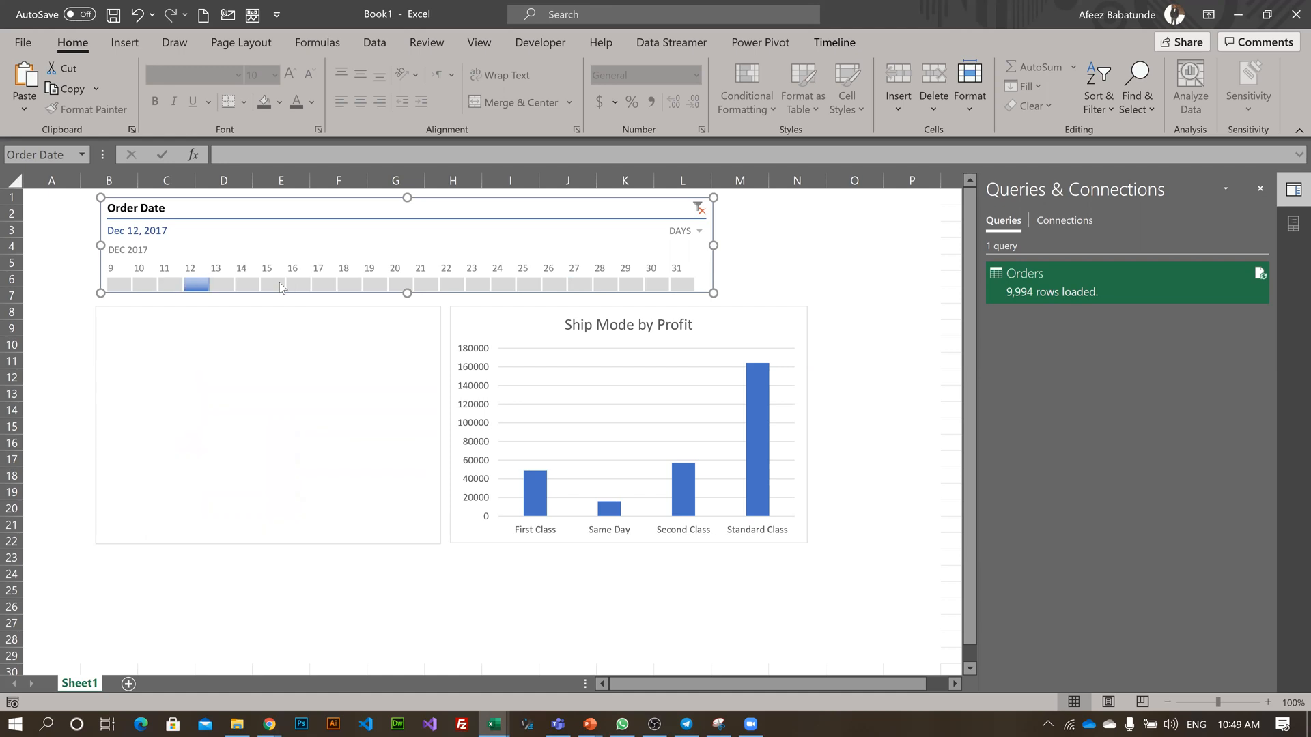
left_click(120, 284)
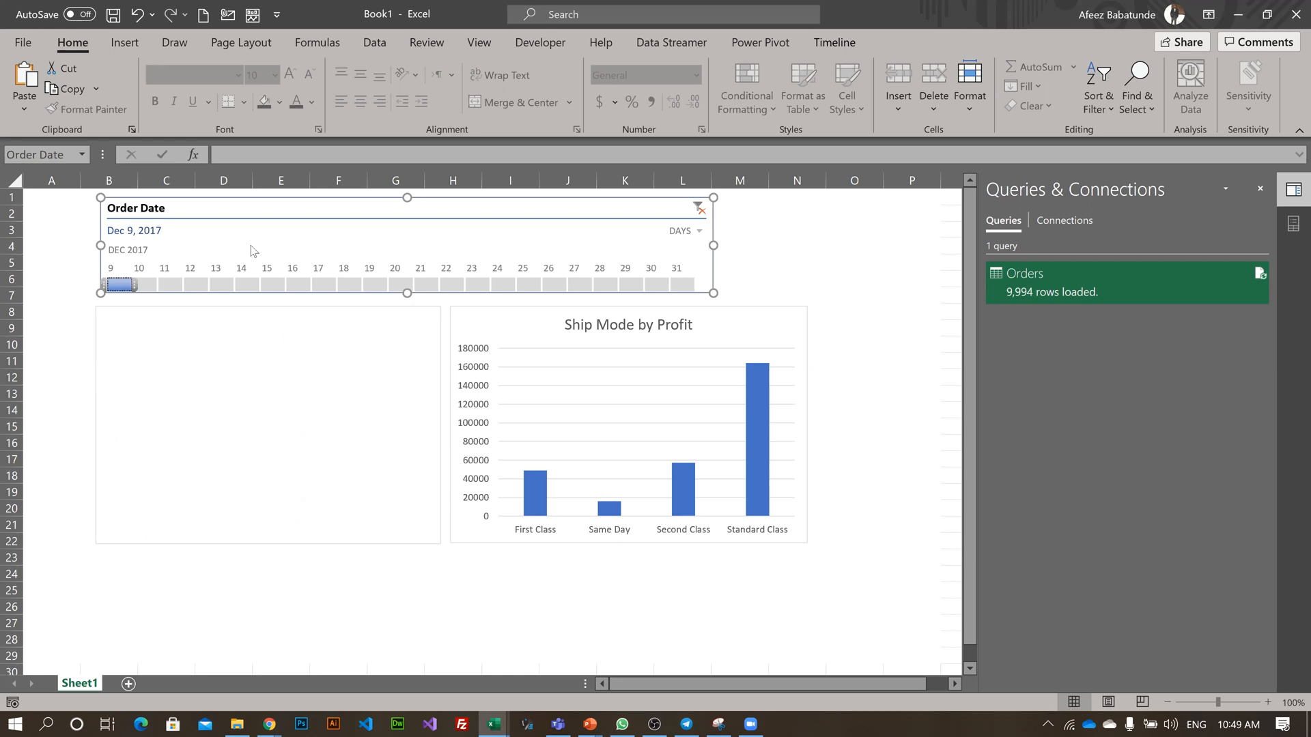
left_click(145, 285)
key("ctrl+z")
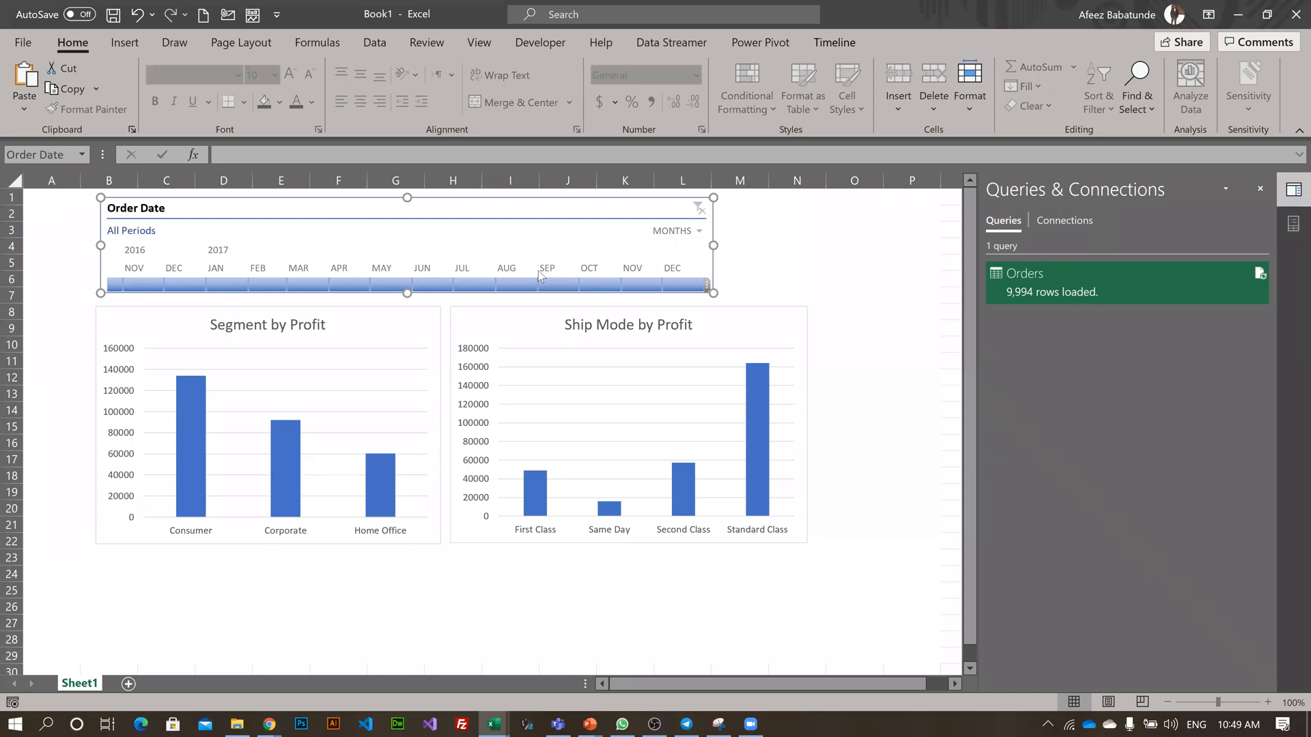
- Try the October 2016 filter on the timeline, clear it and connect the timeline to both Chart 1 and Chart 2
left_click(112, 284)
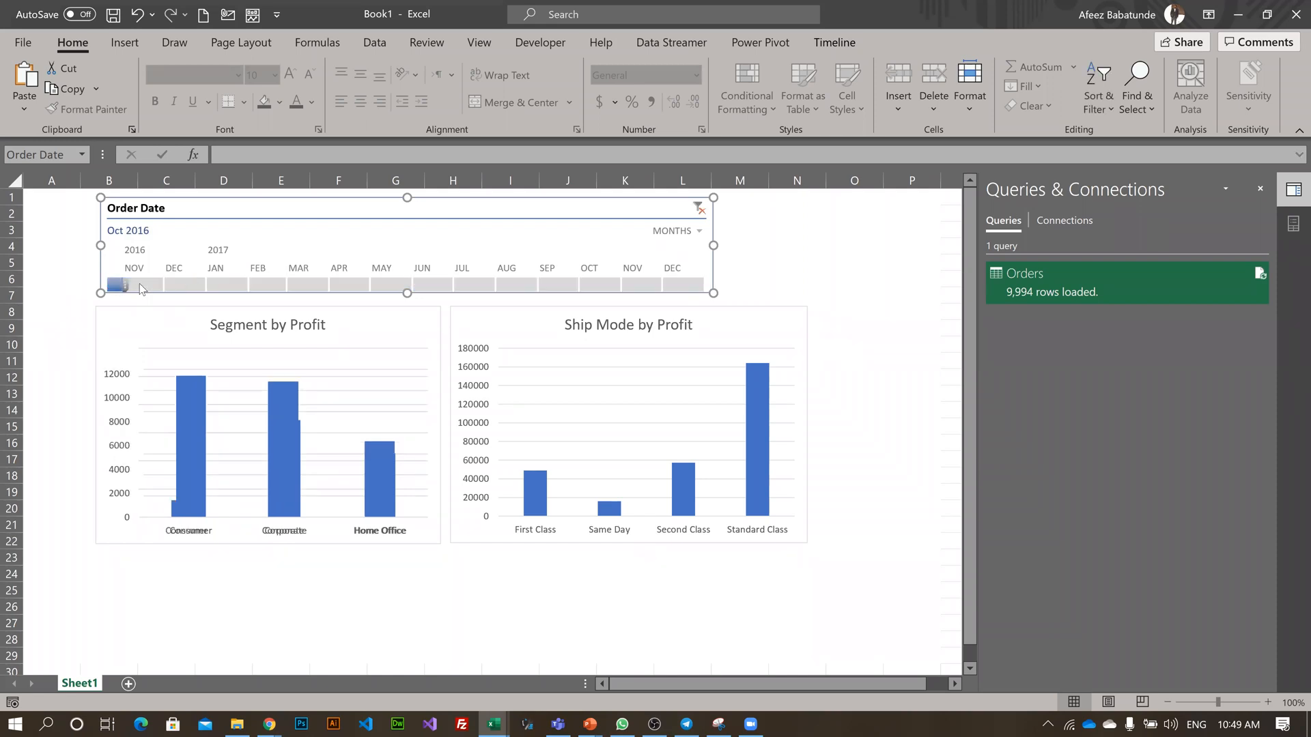
left_click(180, 284)
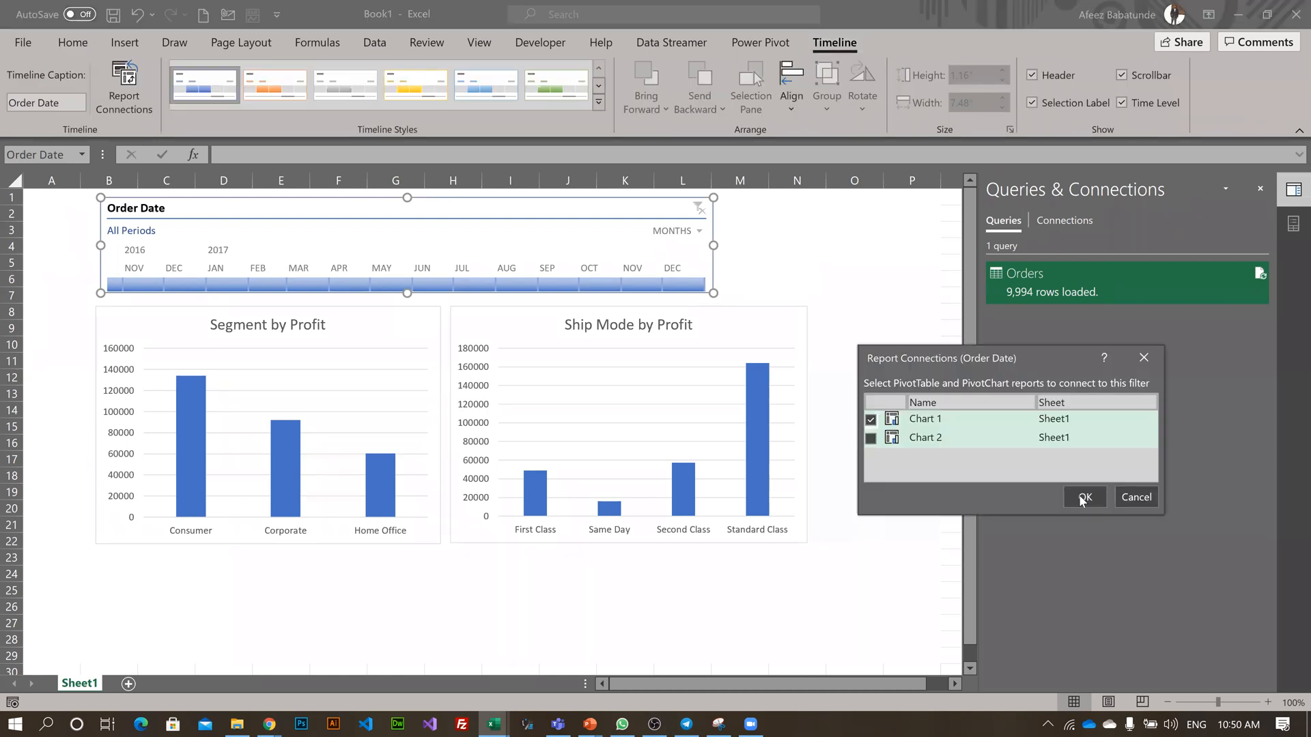
left_click(1082, 499)
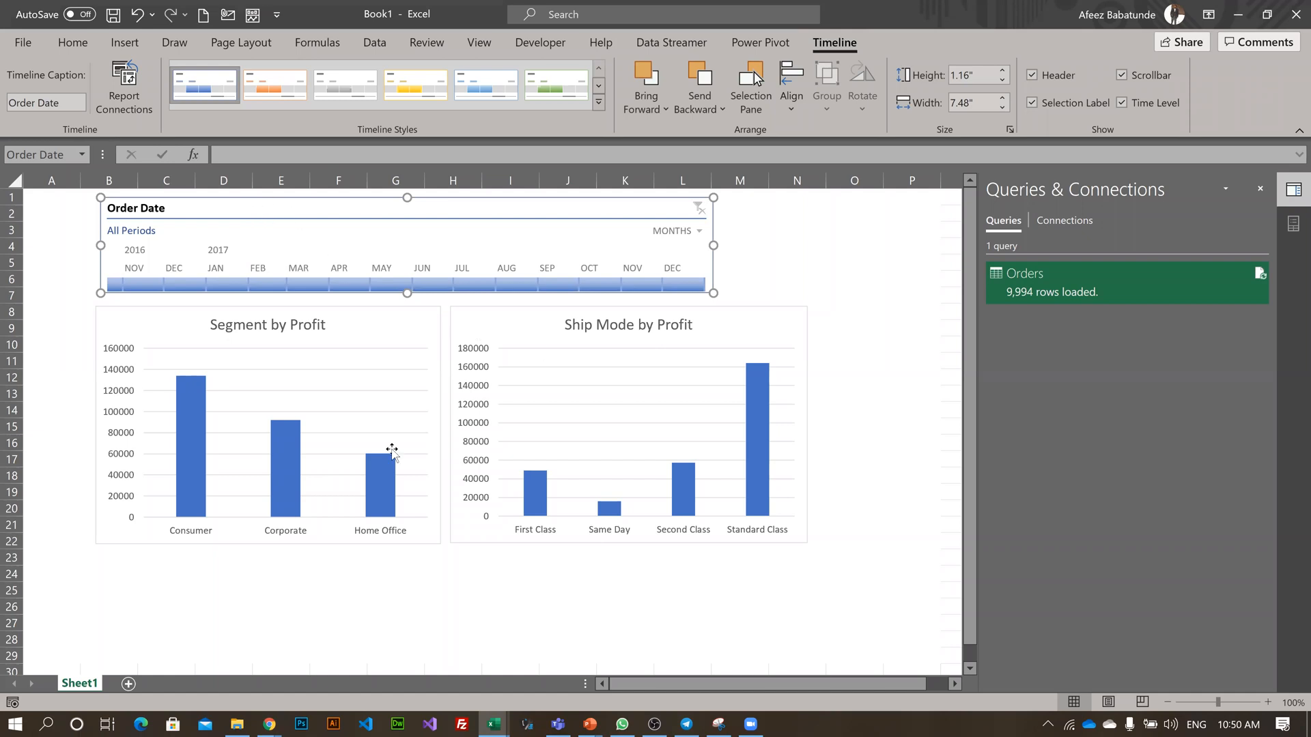
- Recolor the Segment chart's bars dark red and the Ship Mode chart's bars gray
left_click(192, 438)
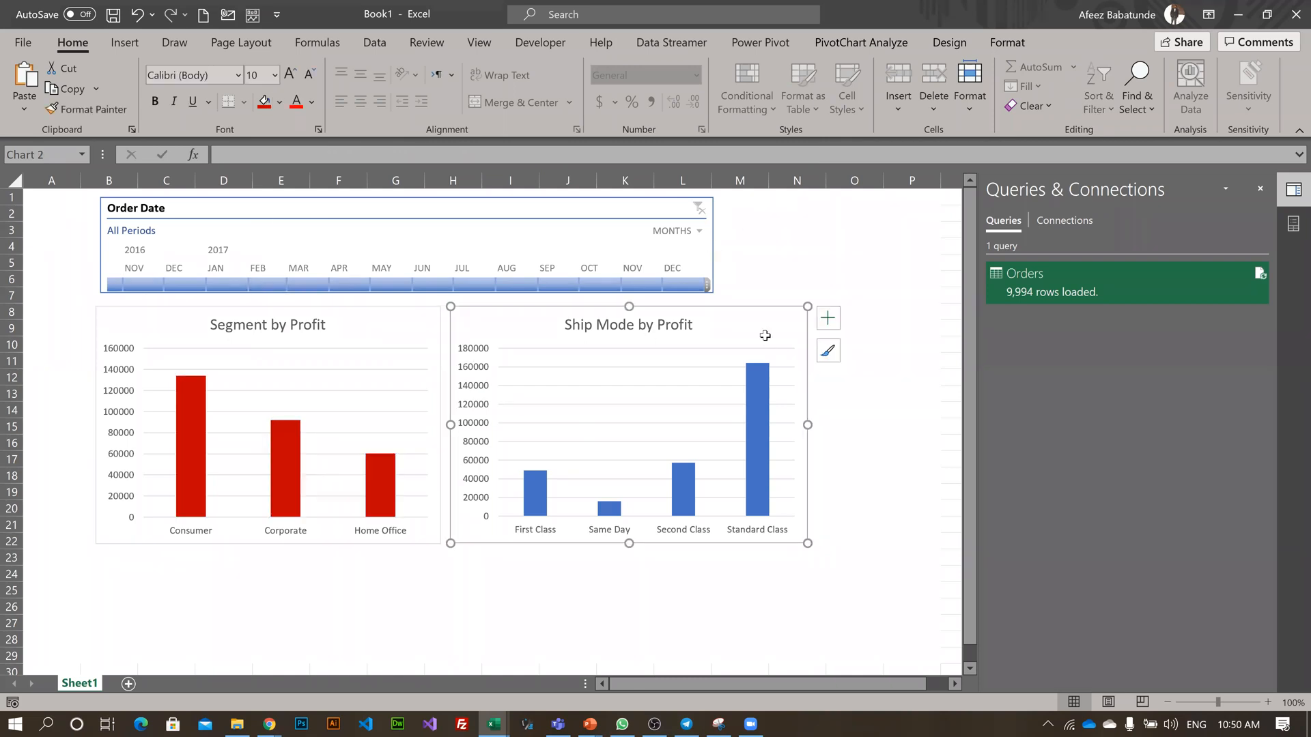
left_click(758, 410)
left_click(279, 103)
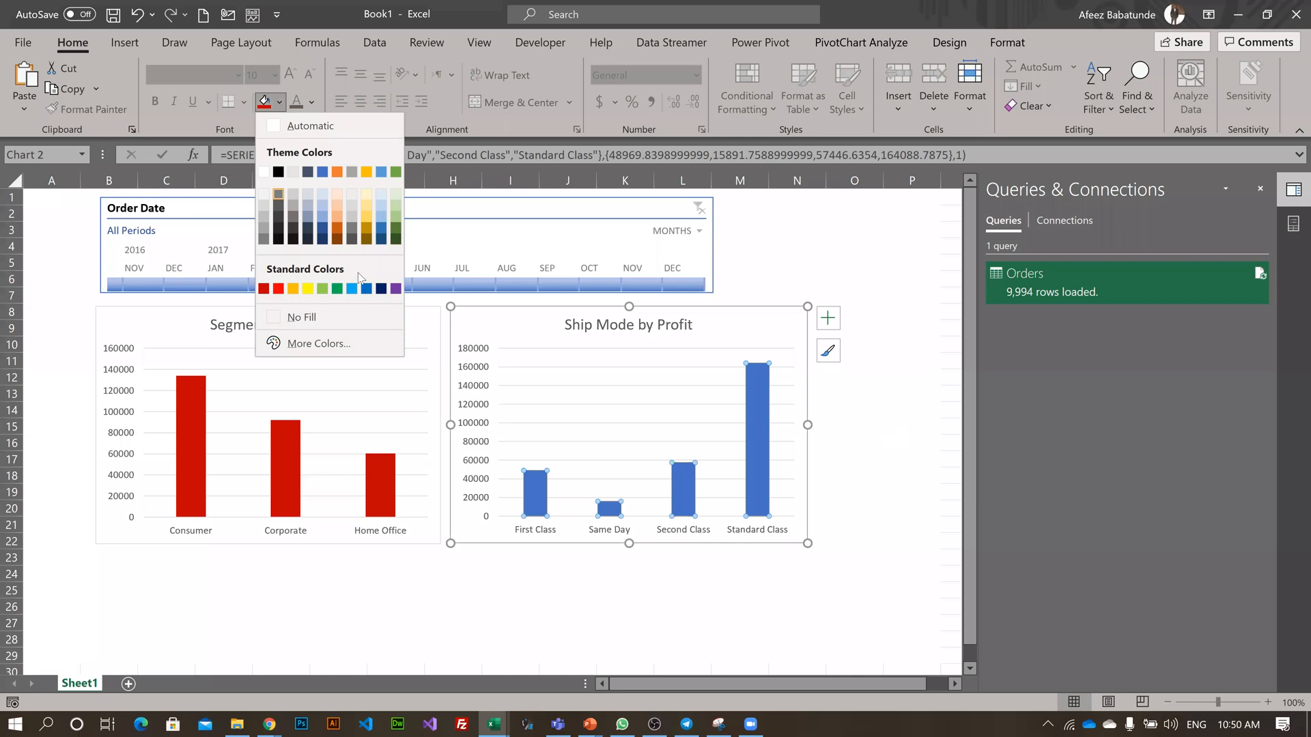
left_click(352, 226)
- Filter both charts through the timeline to November 2016 and switch the filter to October 2016
left_click(134, 289)
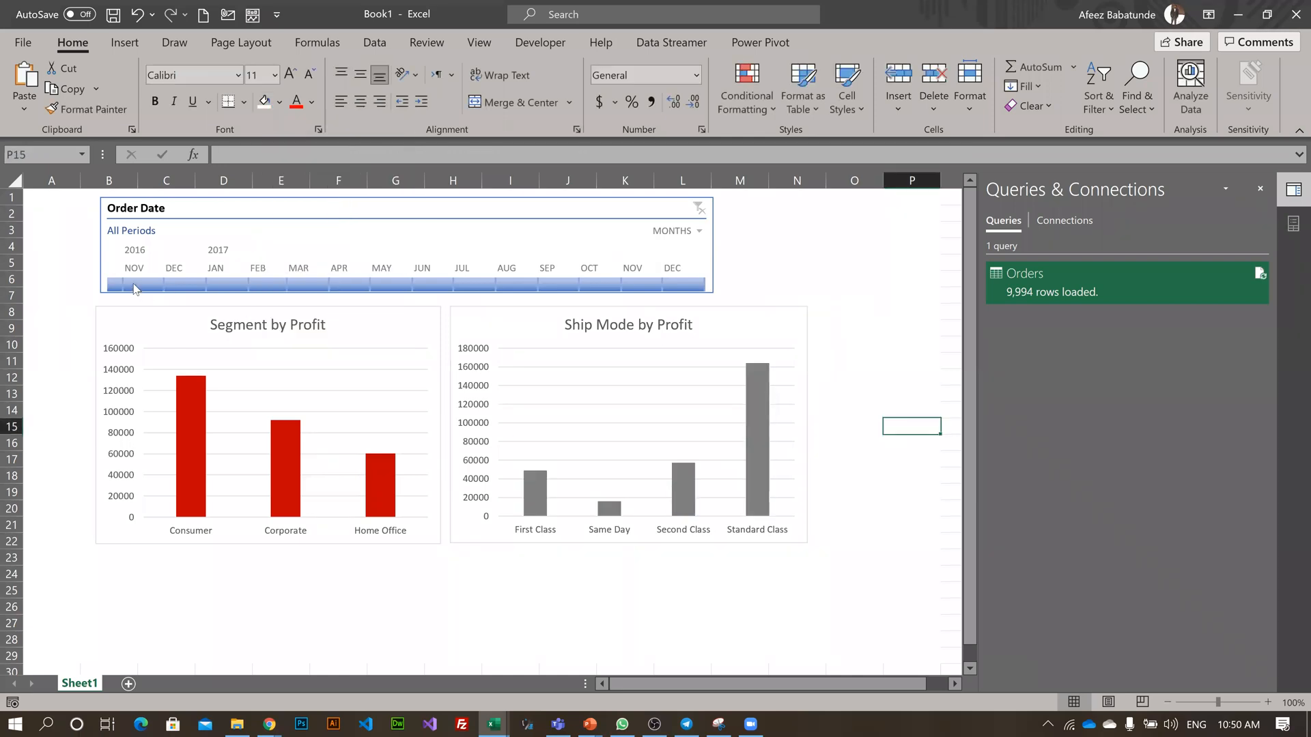
left_click(134, 284)
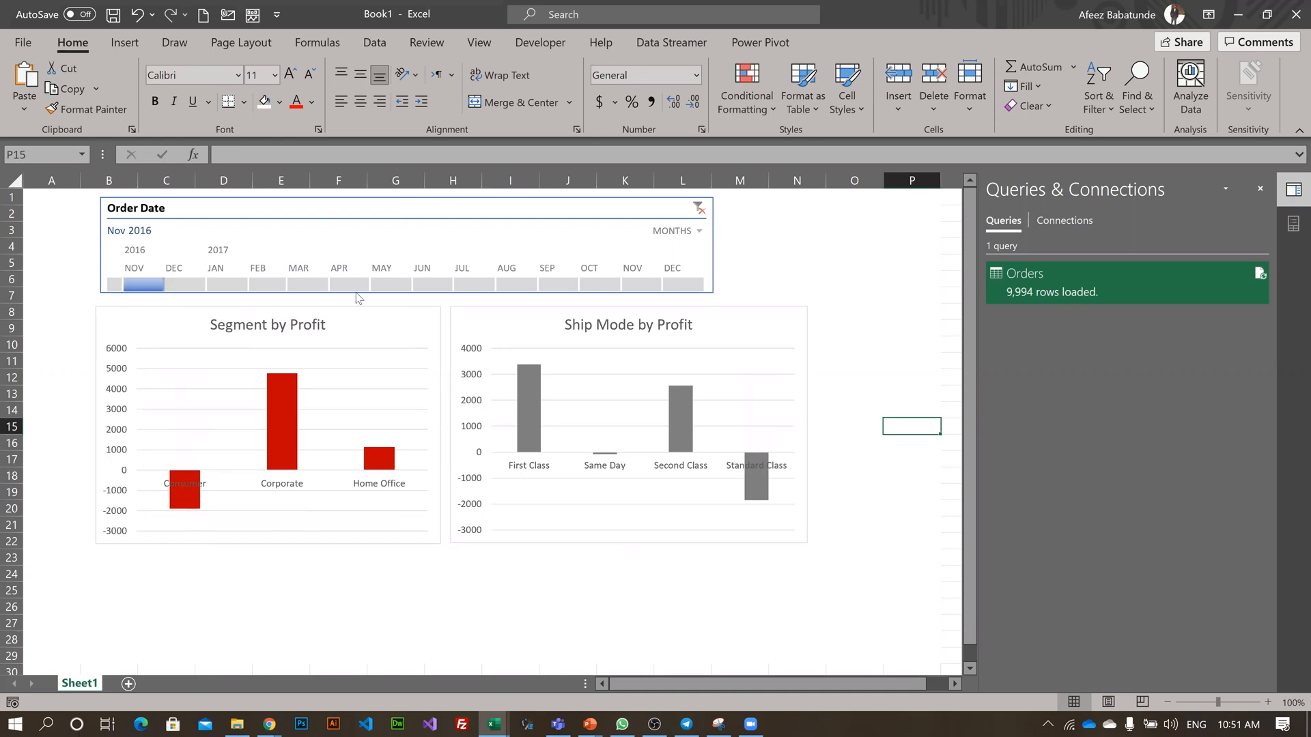
key("Right")
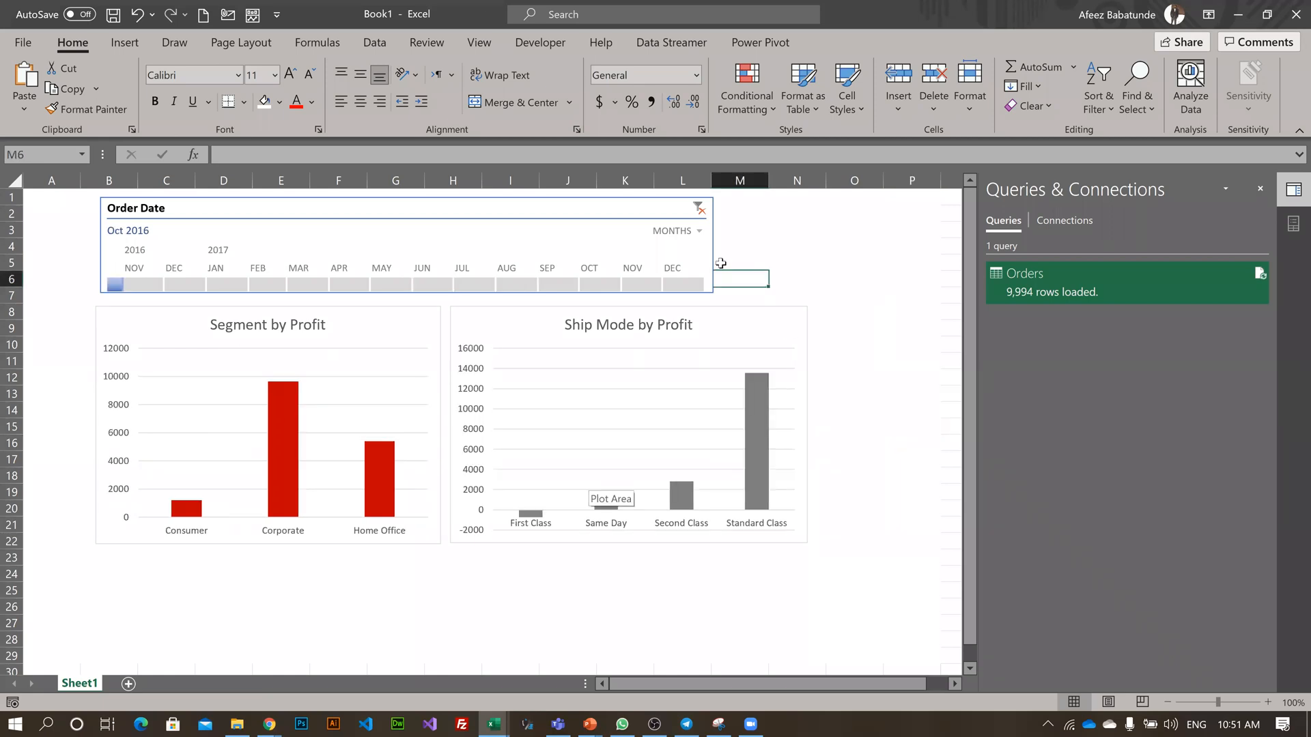
key("Right")
key("Right")
key("Right")
key("Down")
key("Down")
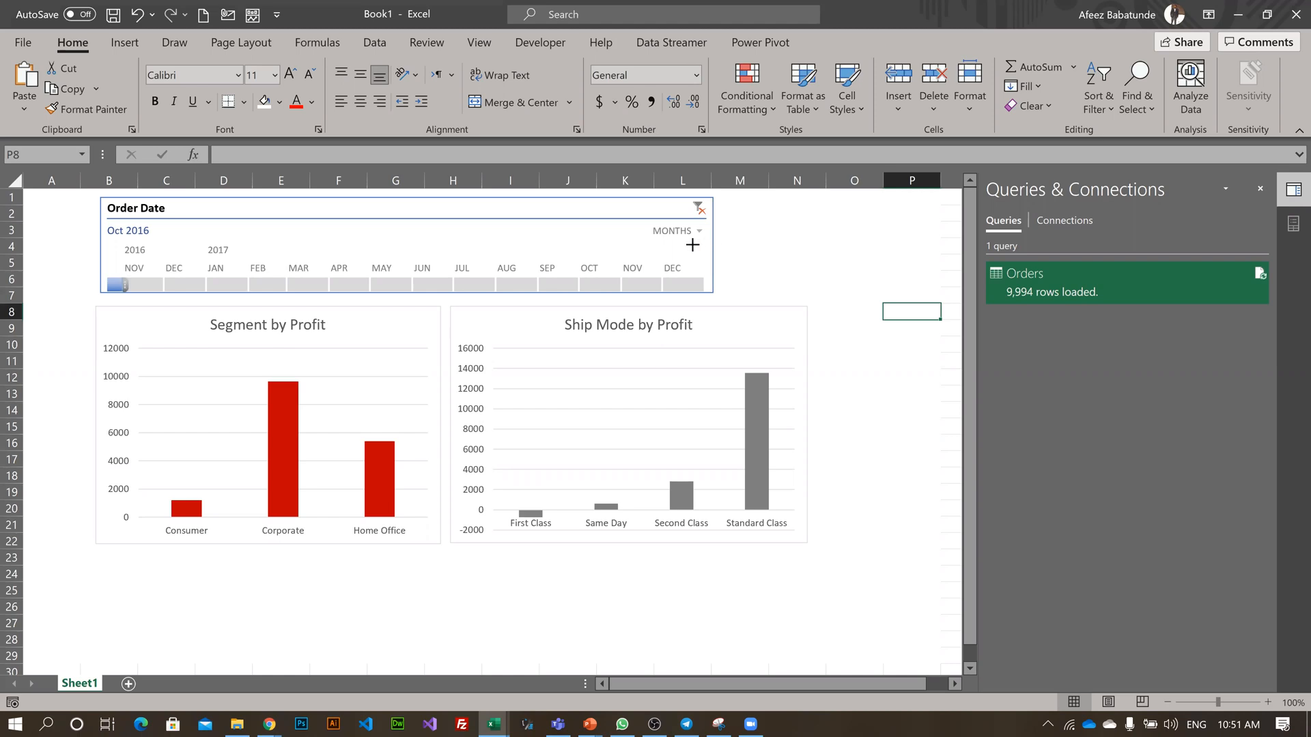
- Narrow the Order Date timeline so that it ends in column J
left_click(692, 244)
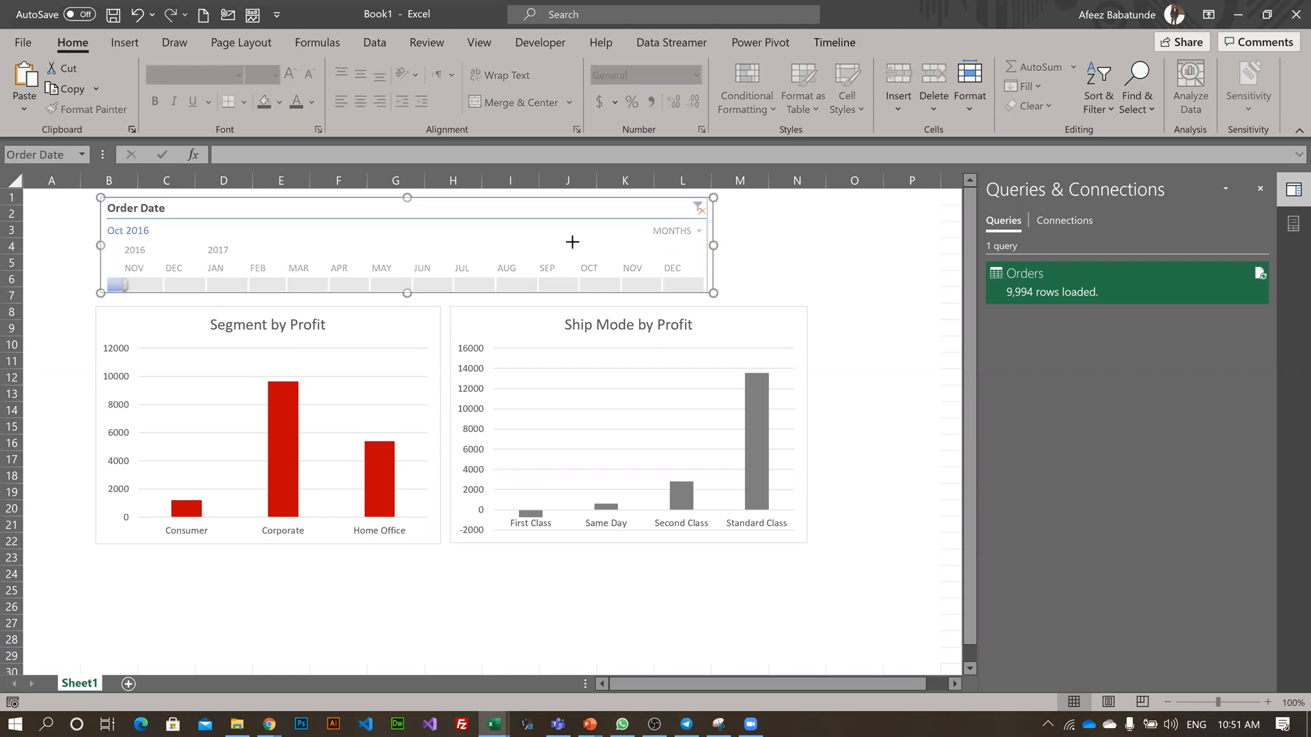
left_click_drag(561, 244, 562, 245)
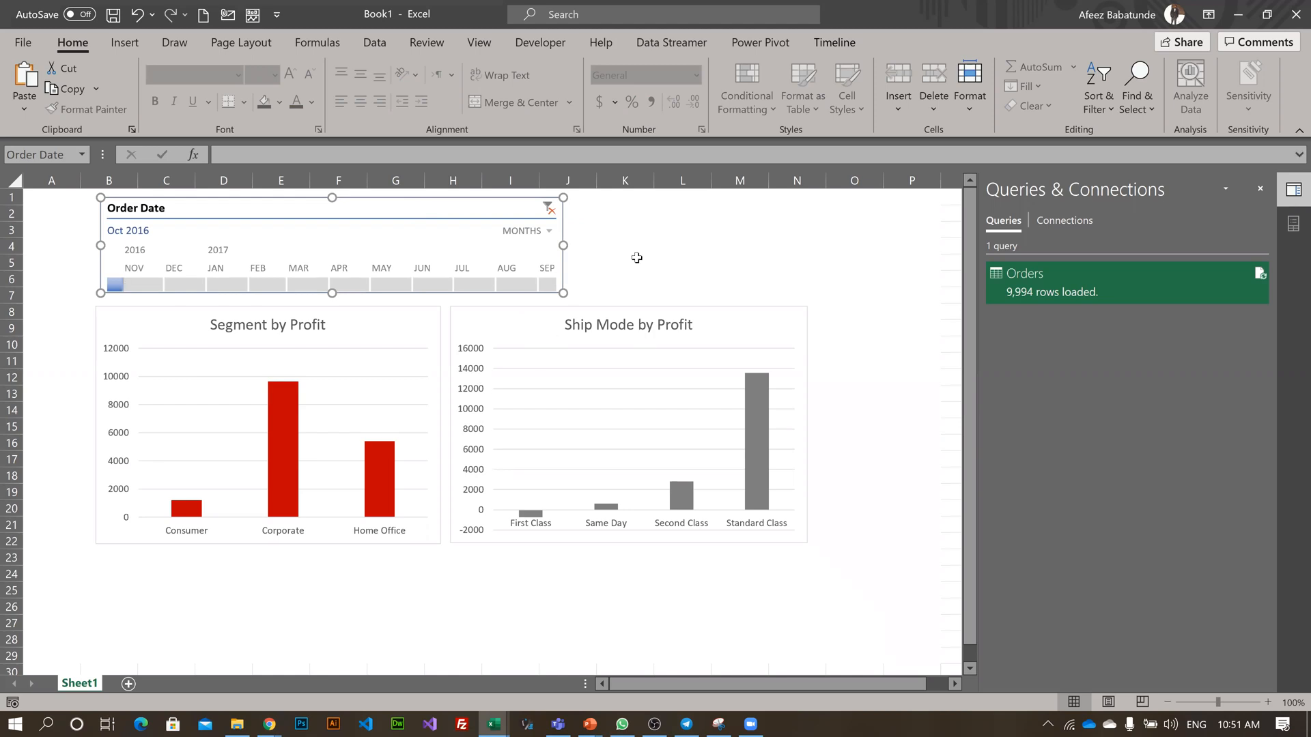
key("Escape")
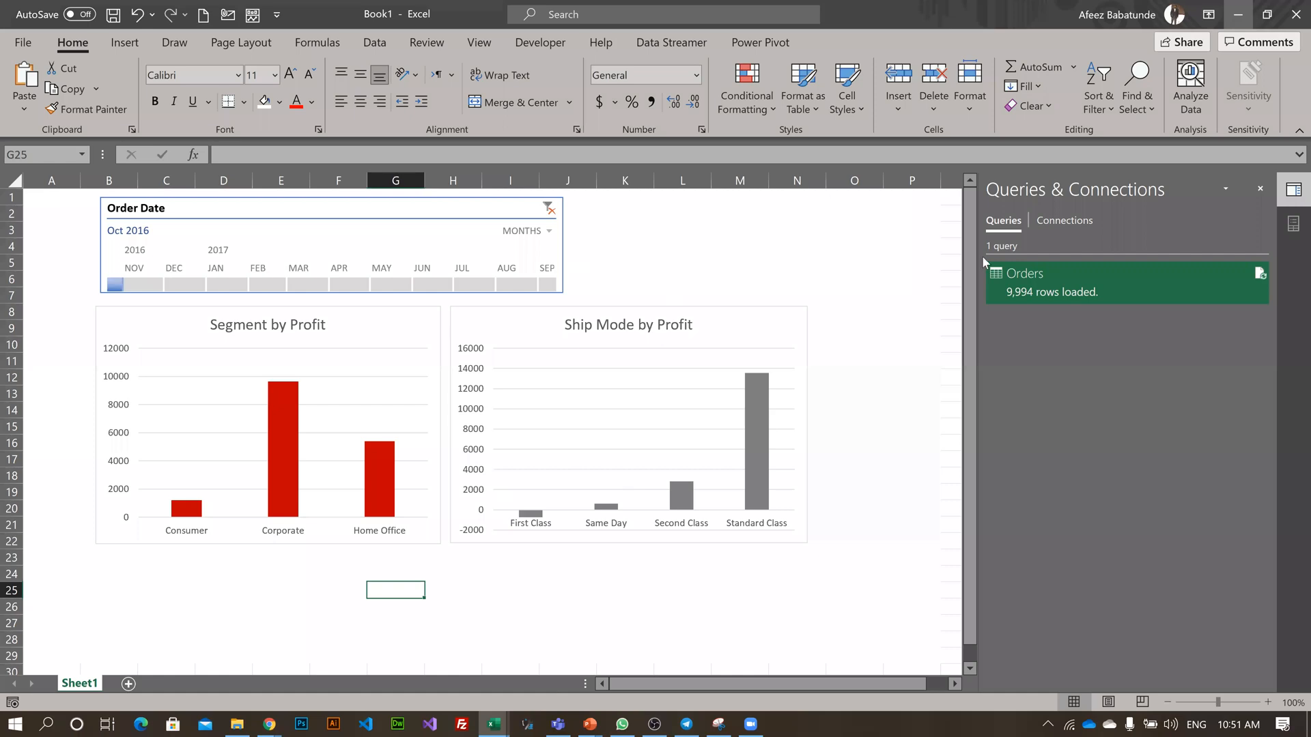
- Switch to the Power Pivot window to view the Orders table and close that window
key("alt+Tab")
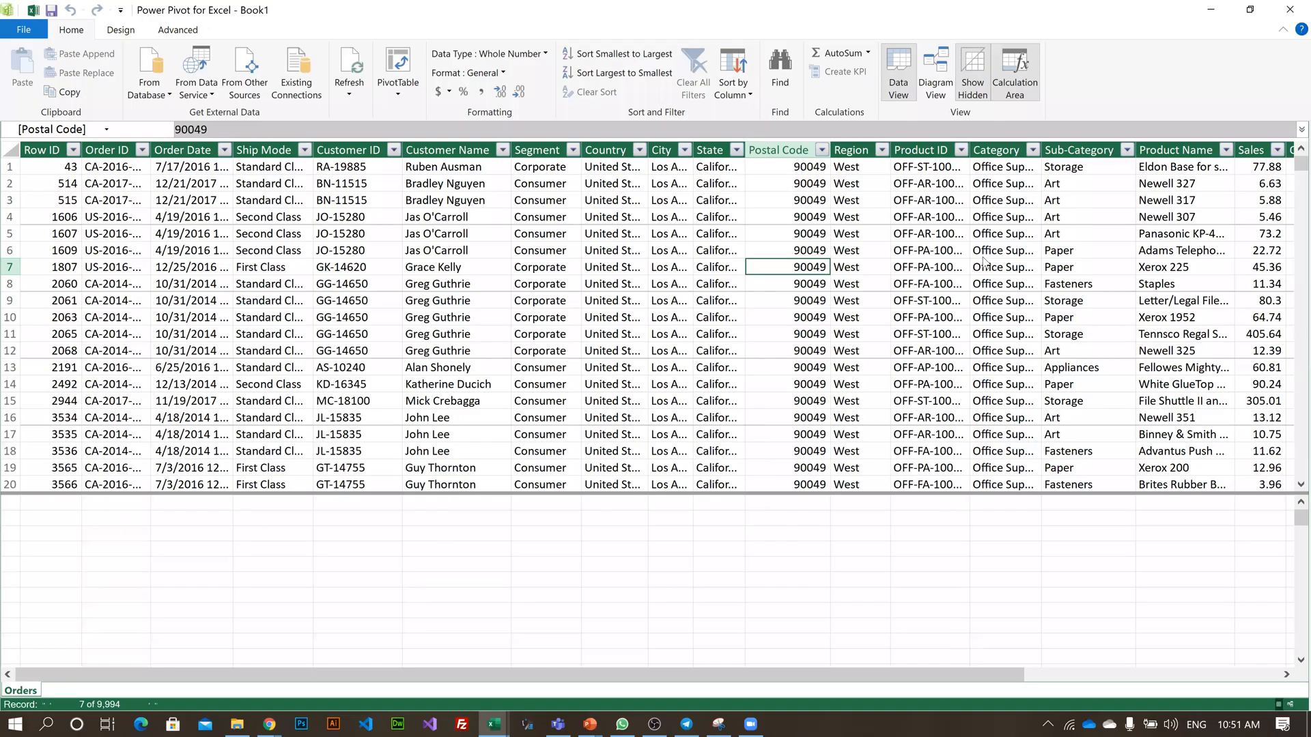
key("alt+F4")
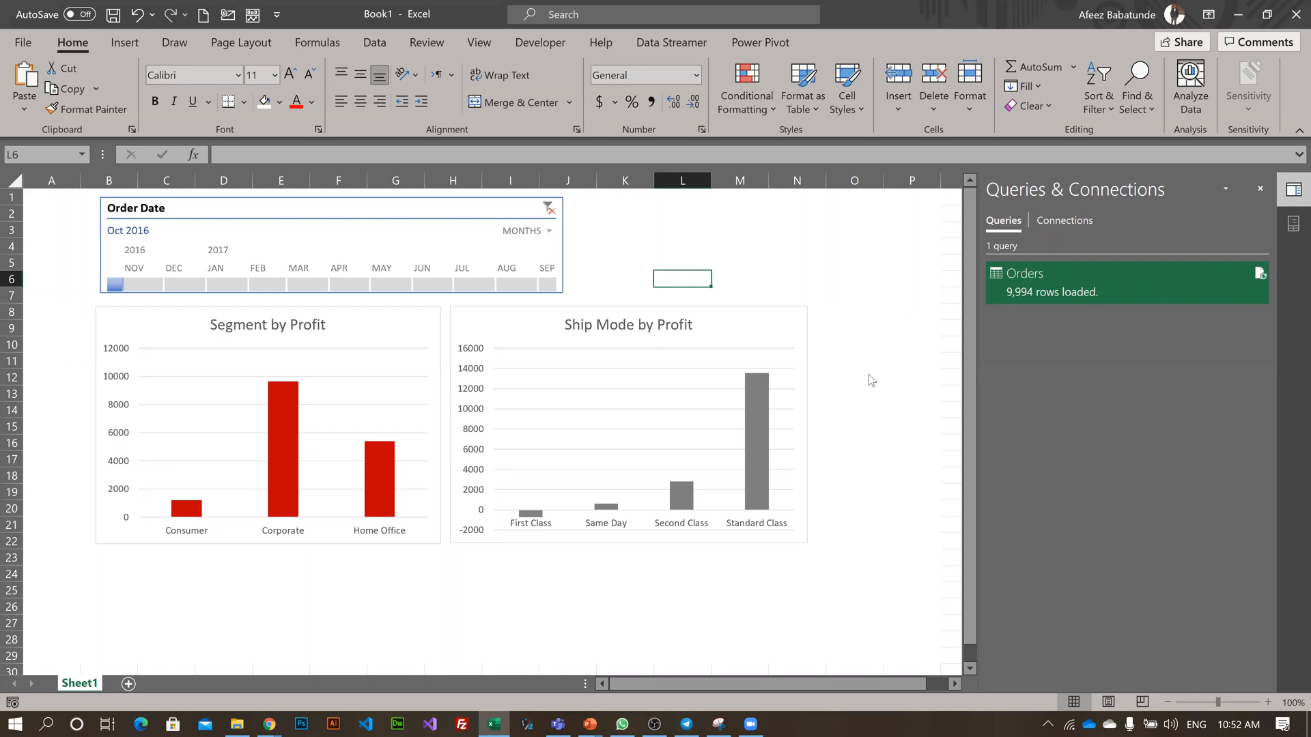
key("Right")
key("Right")
key("Right")
key("Down")
key("Down")
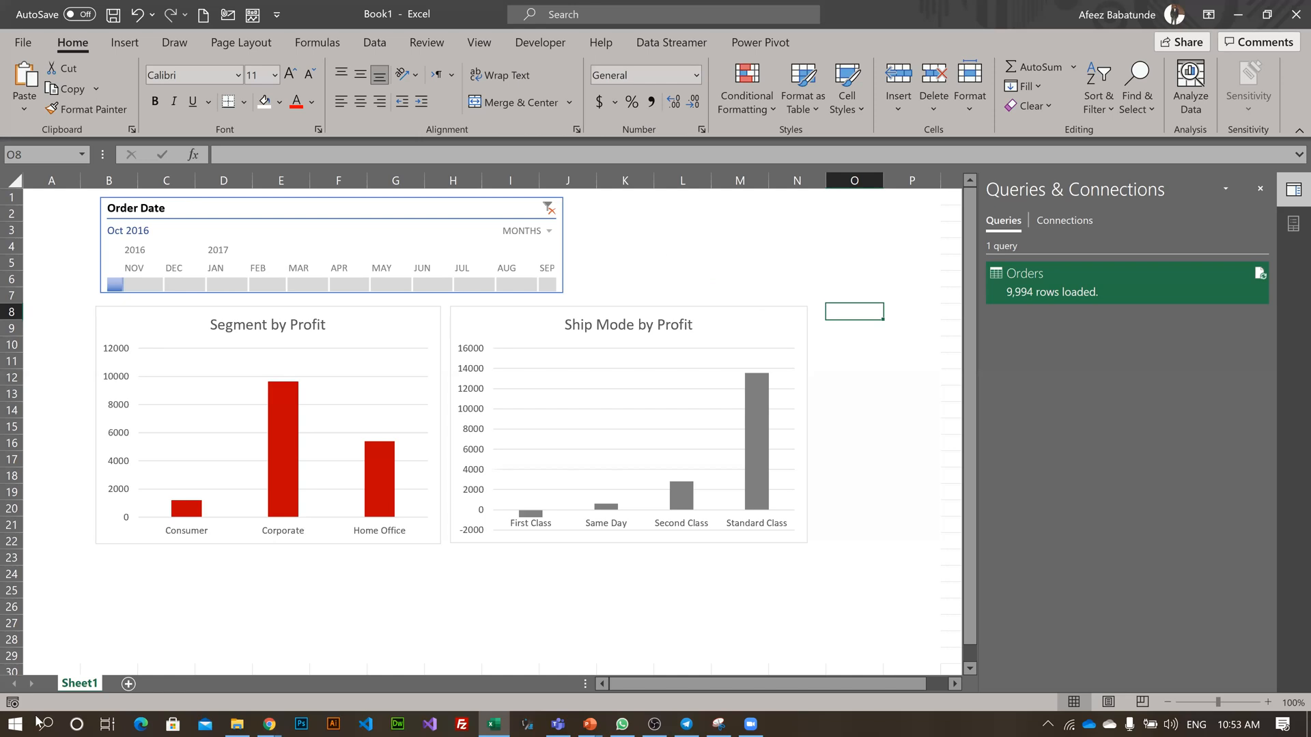
key("Up")
key("Up")
key("Up")
key("Left")
key("Left")
key("Left")
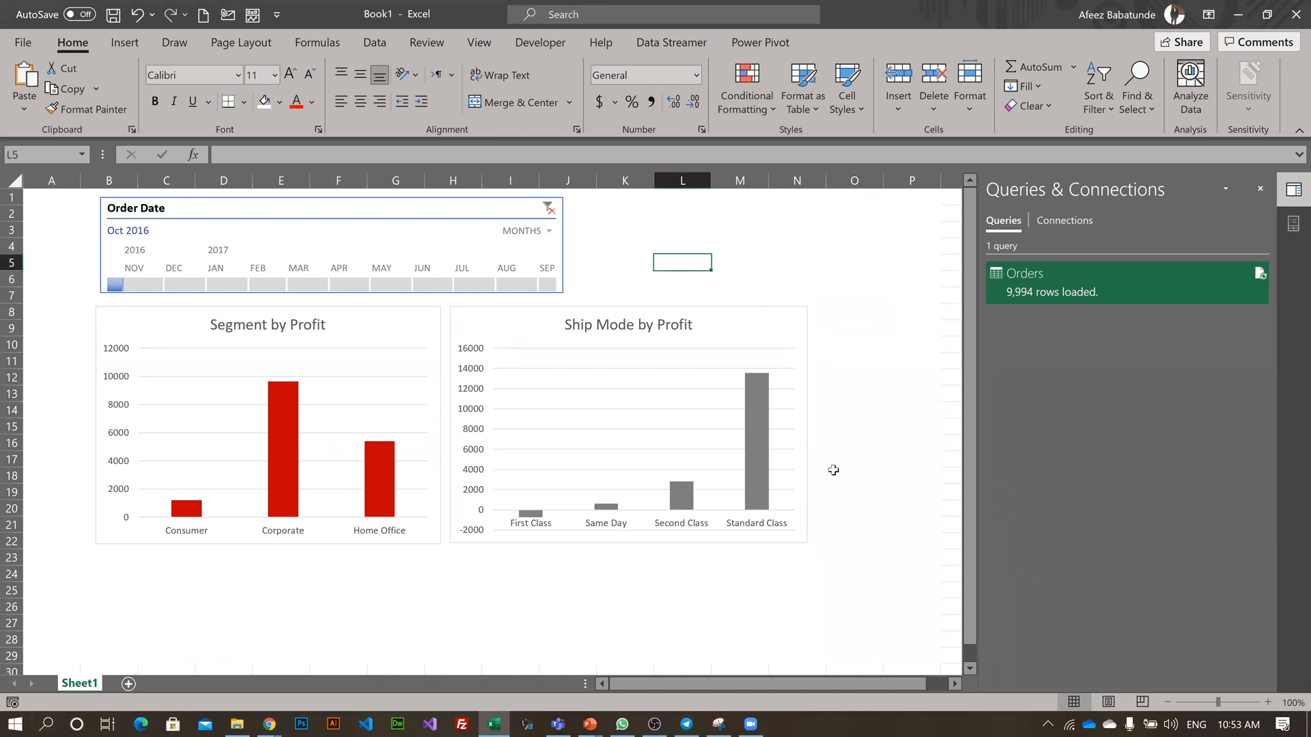
key("ctrl+End")
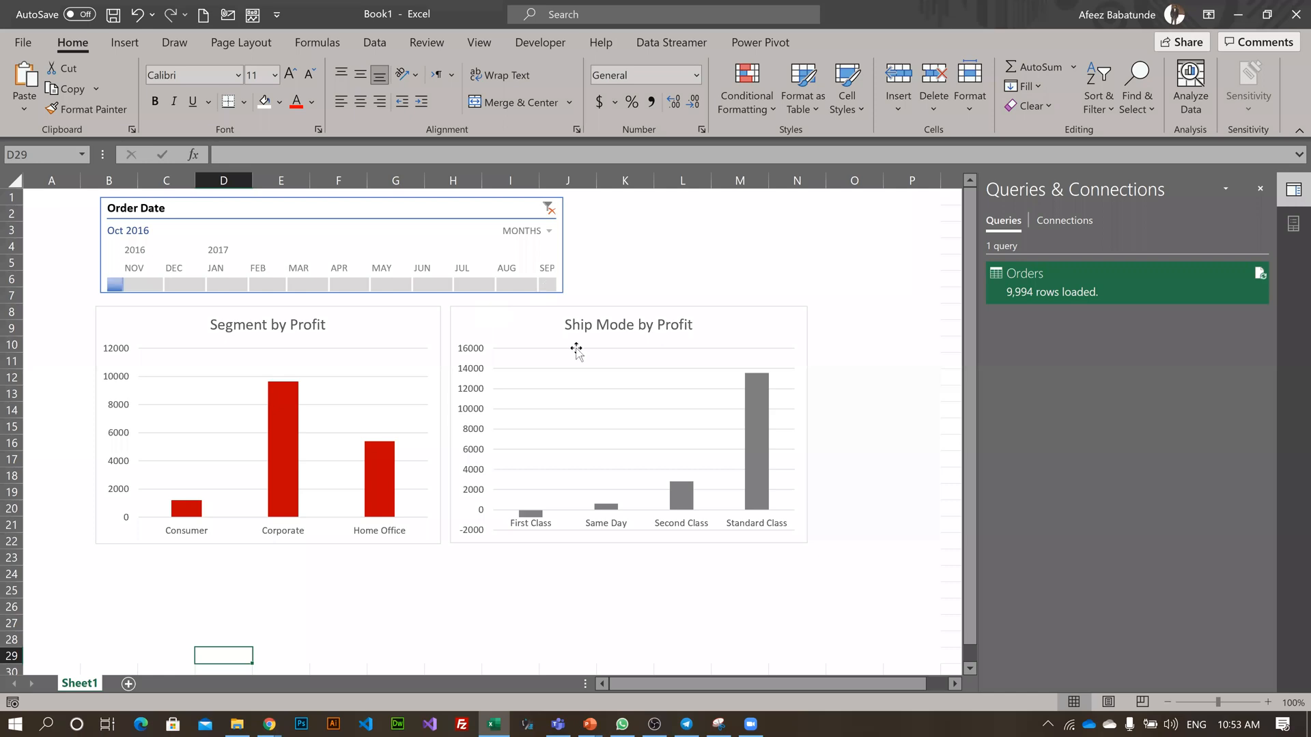
- Switch to PowerPoint to view the Power Query module slide, check the Data Source folder in File Explorer, and return to the Excel workbook
key("alt+Tab")
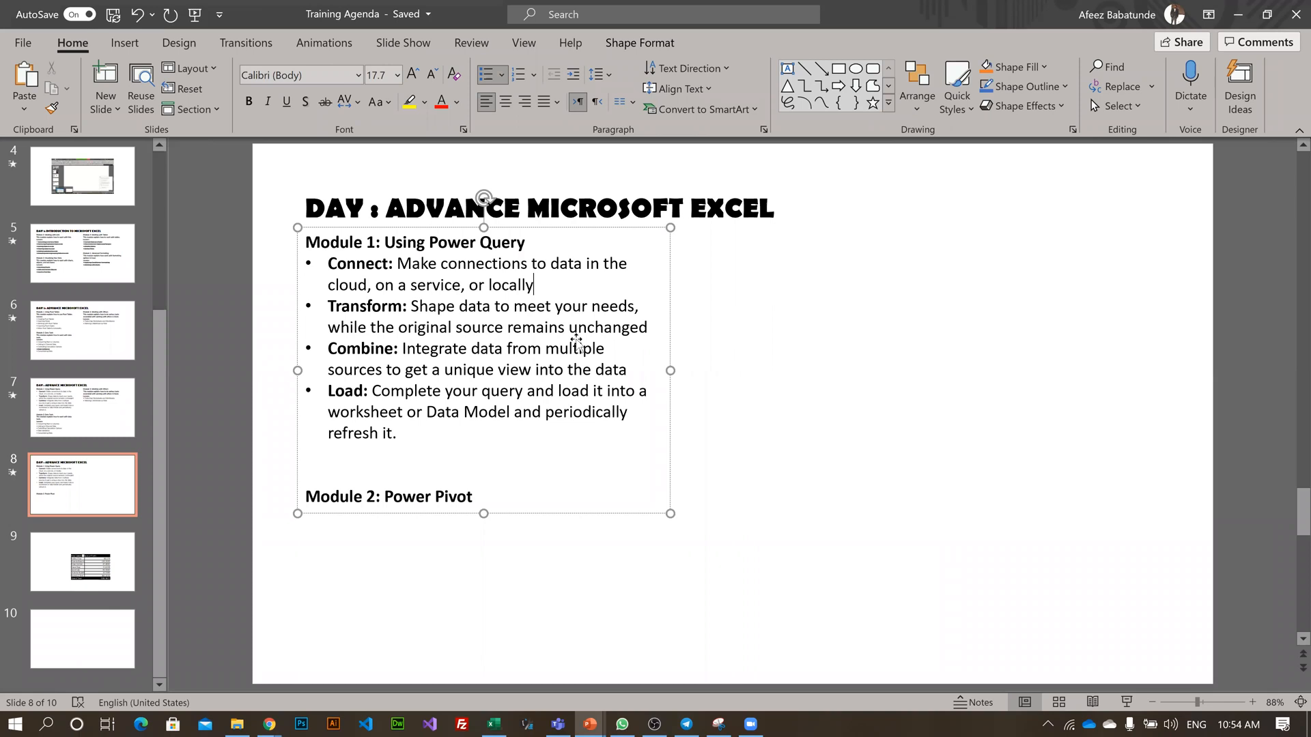
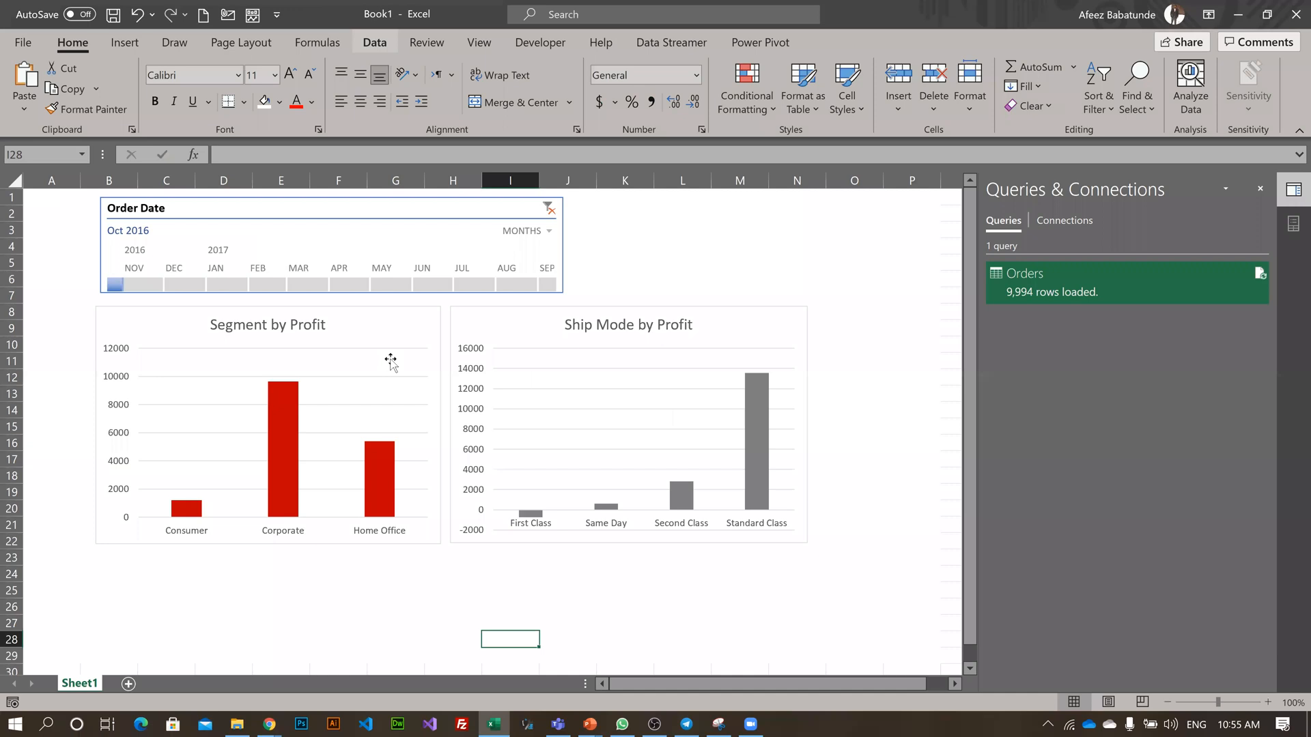
key("alt+Tab")
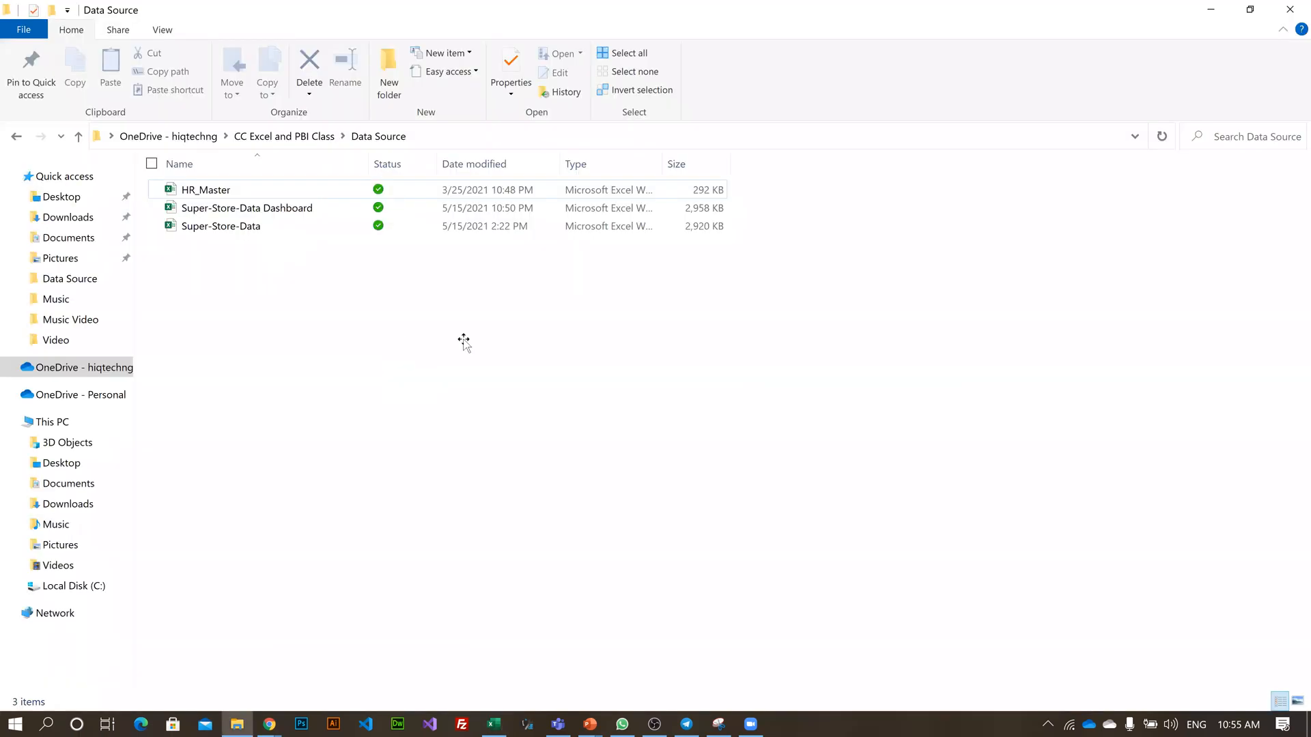
key("alt+Tab")
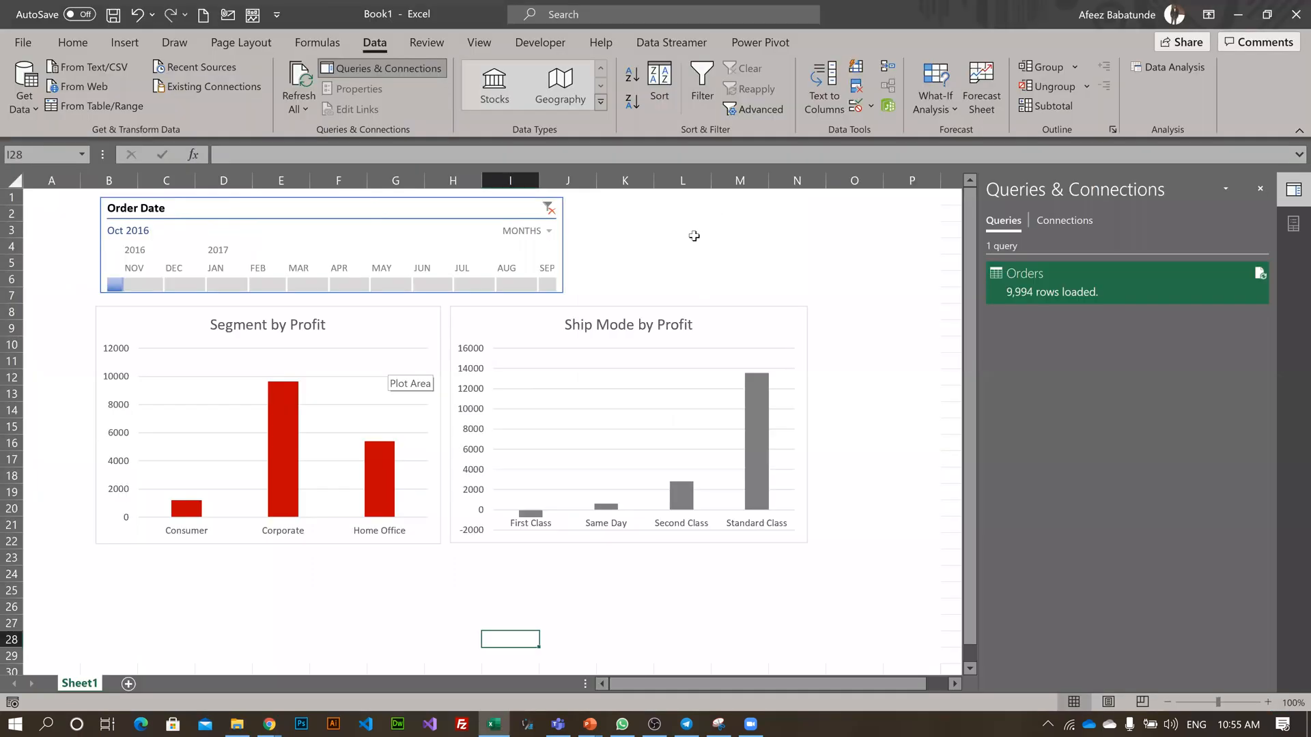
left_click(740, 213)
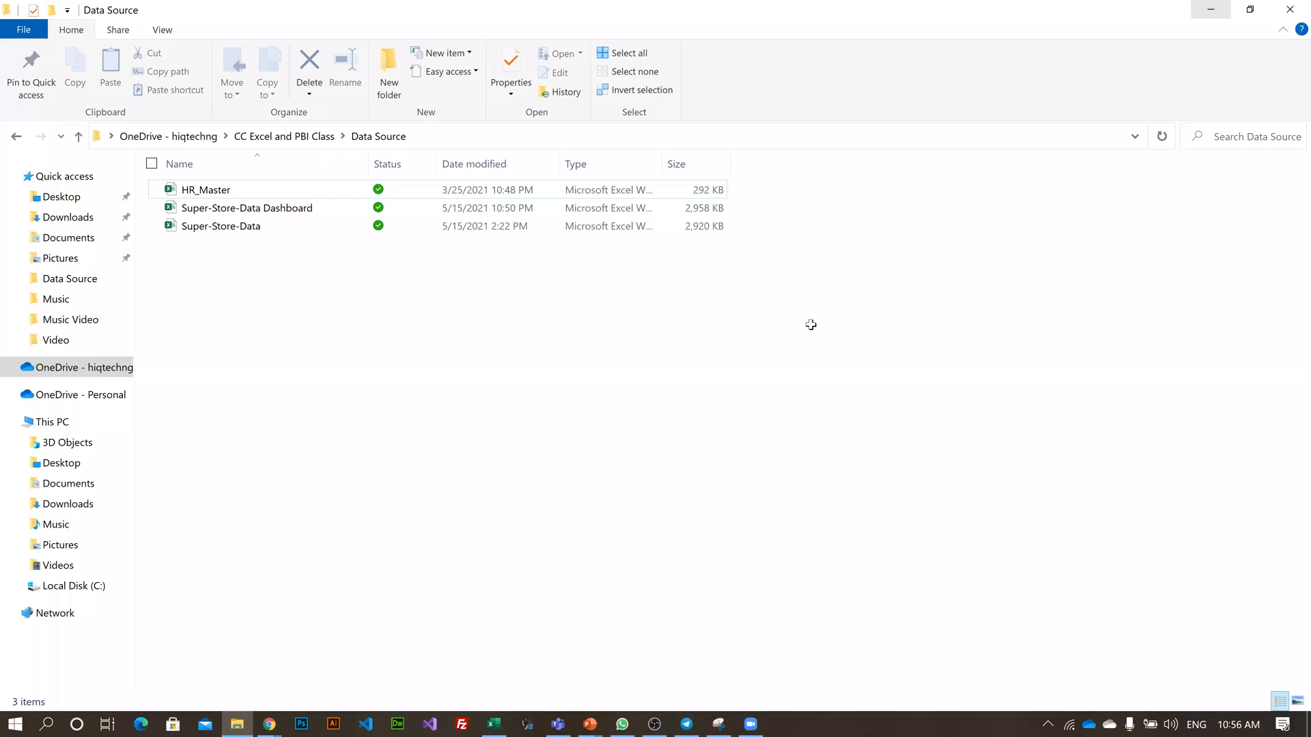
key("alt+Tab")
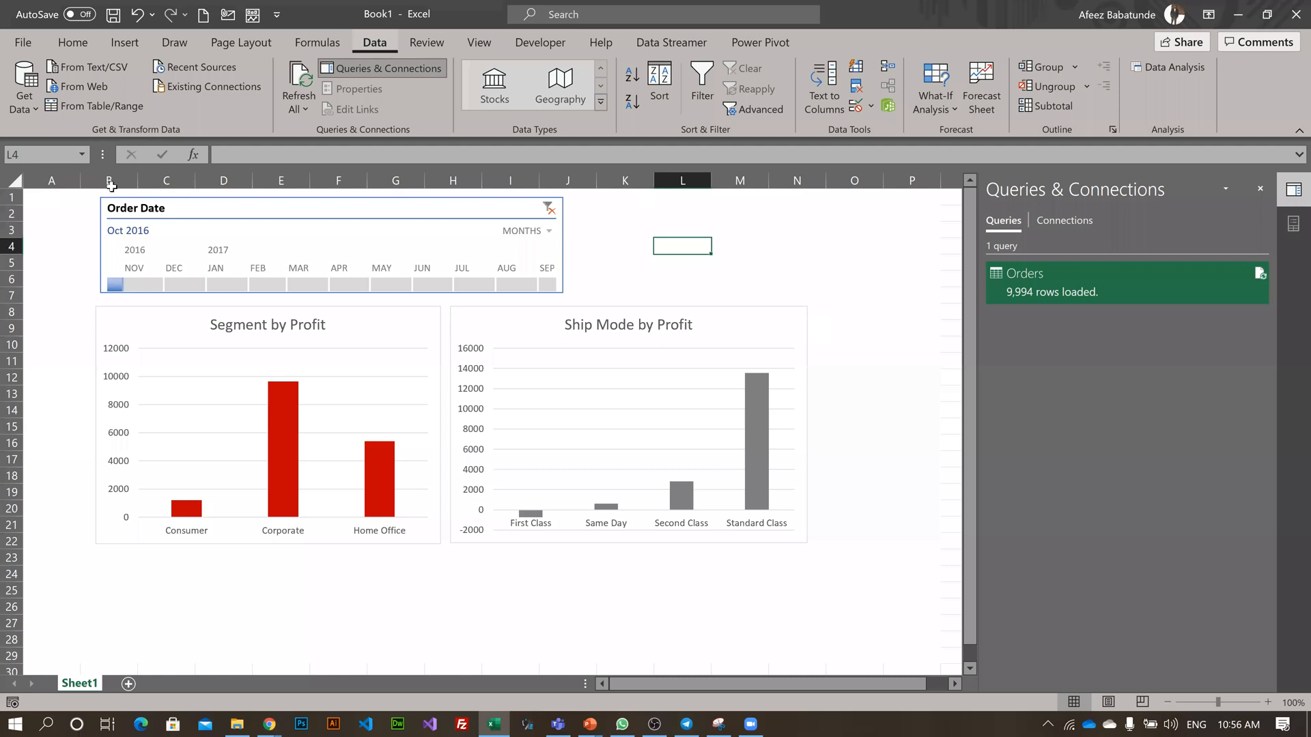
- Review the Get Data source categories, including online services and files, and open the workbook import dialog without importing anything
left_click(24, 89)
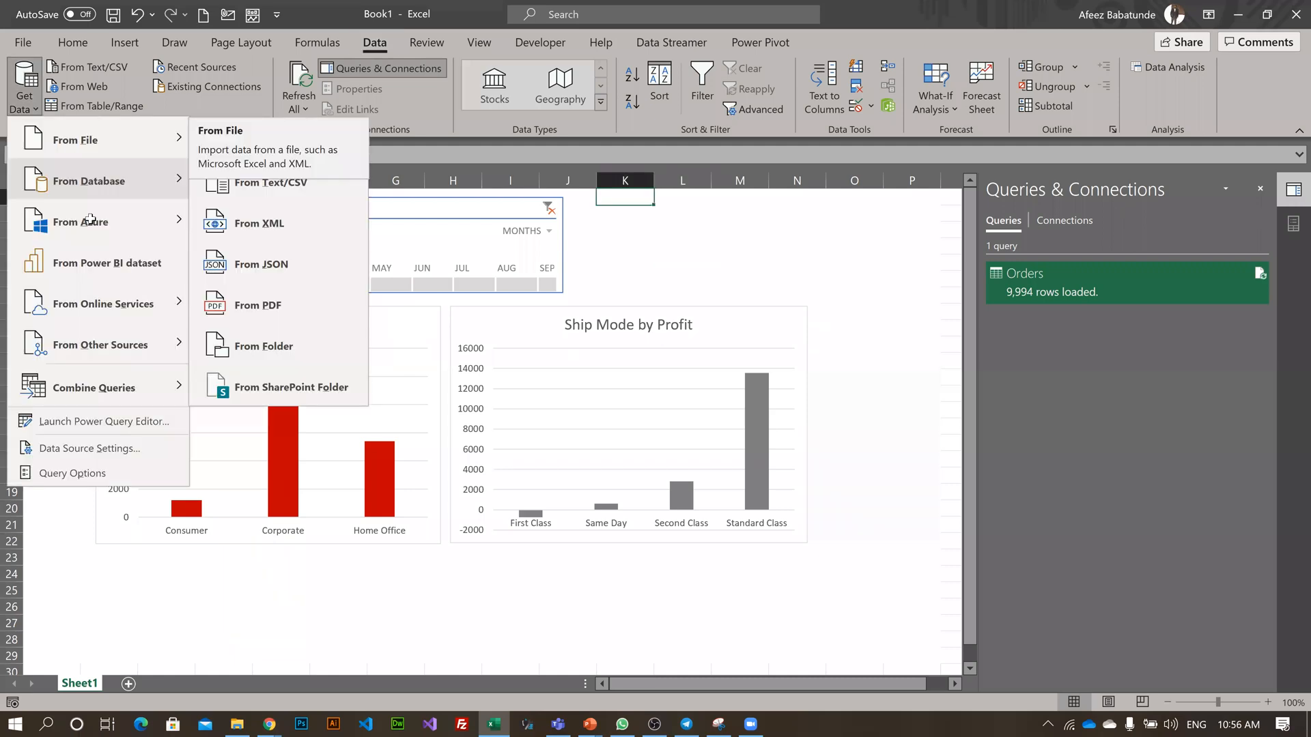
mouse_move(101, 213)
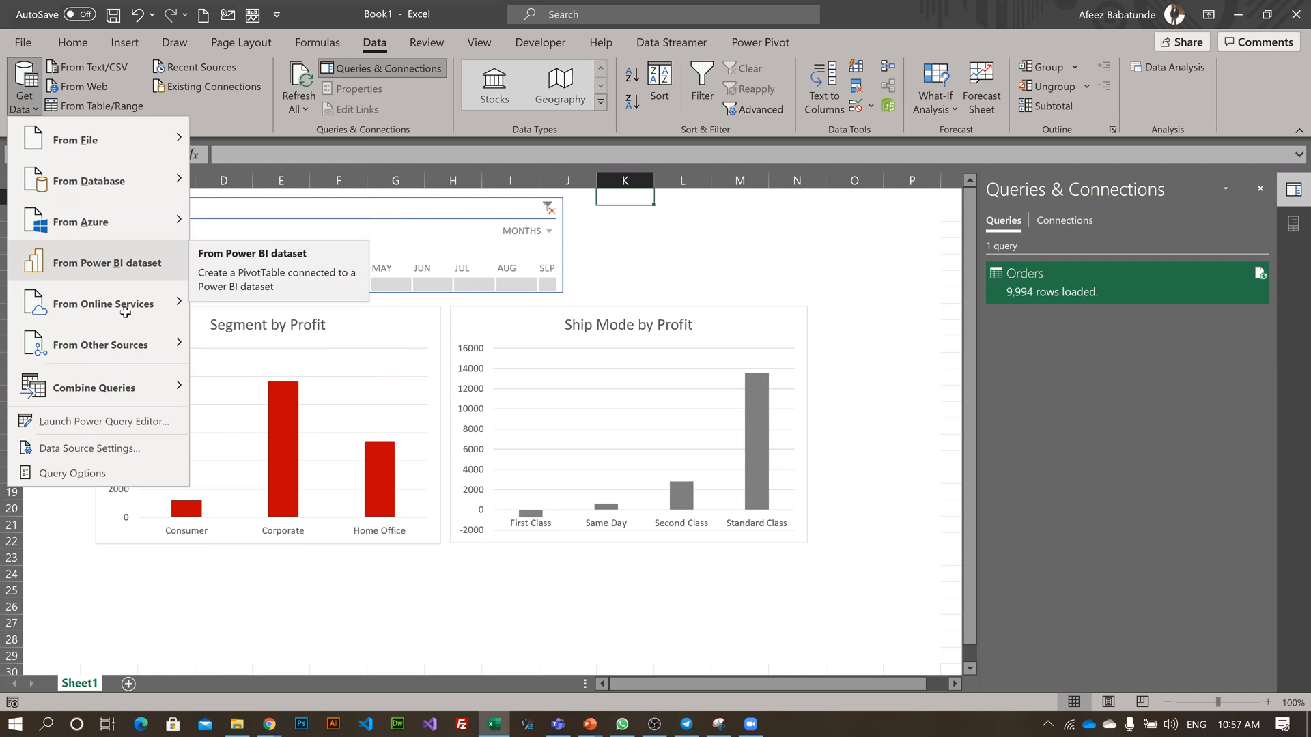
mouse_move(125, 312)
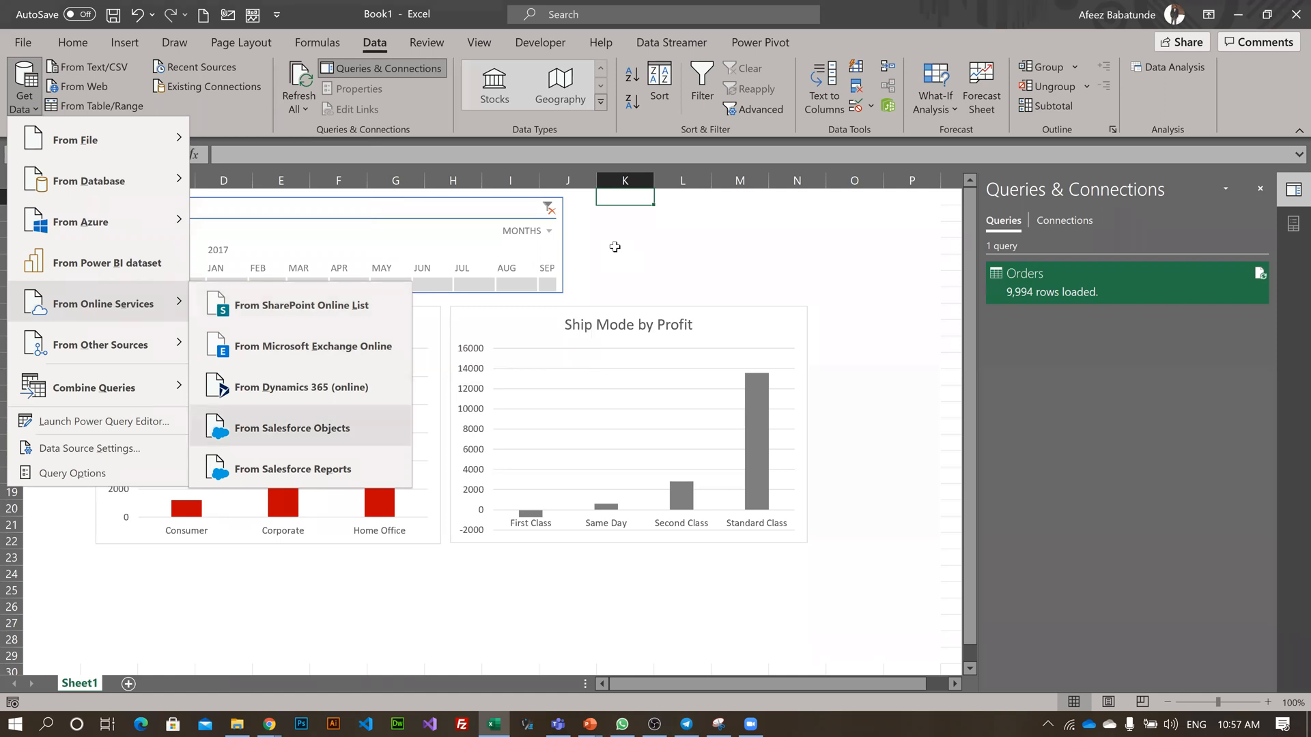
mouse_move(103, 345)
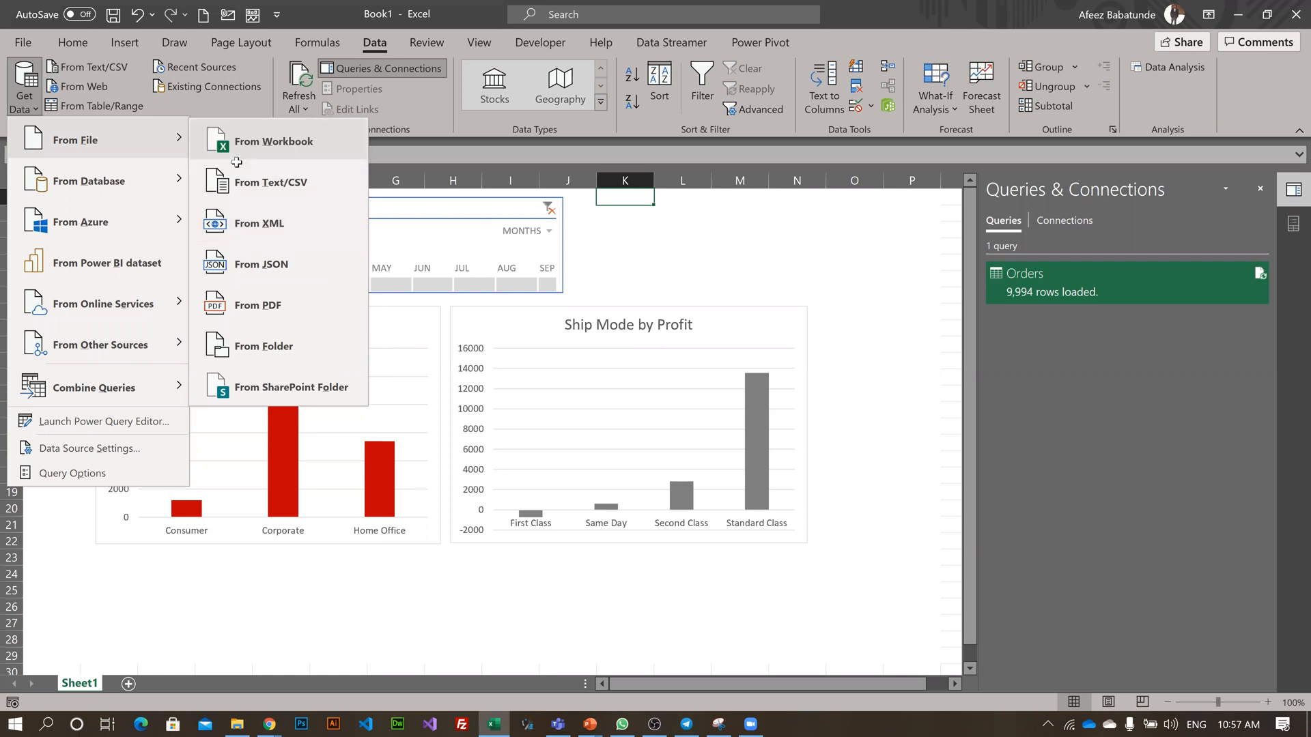
left_click(236, 161)
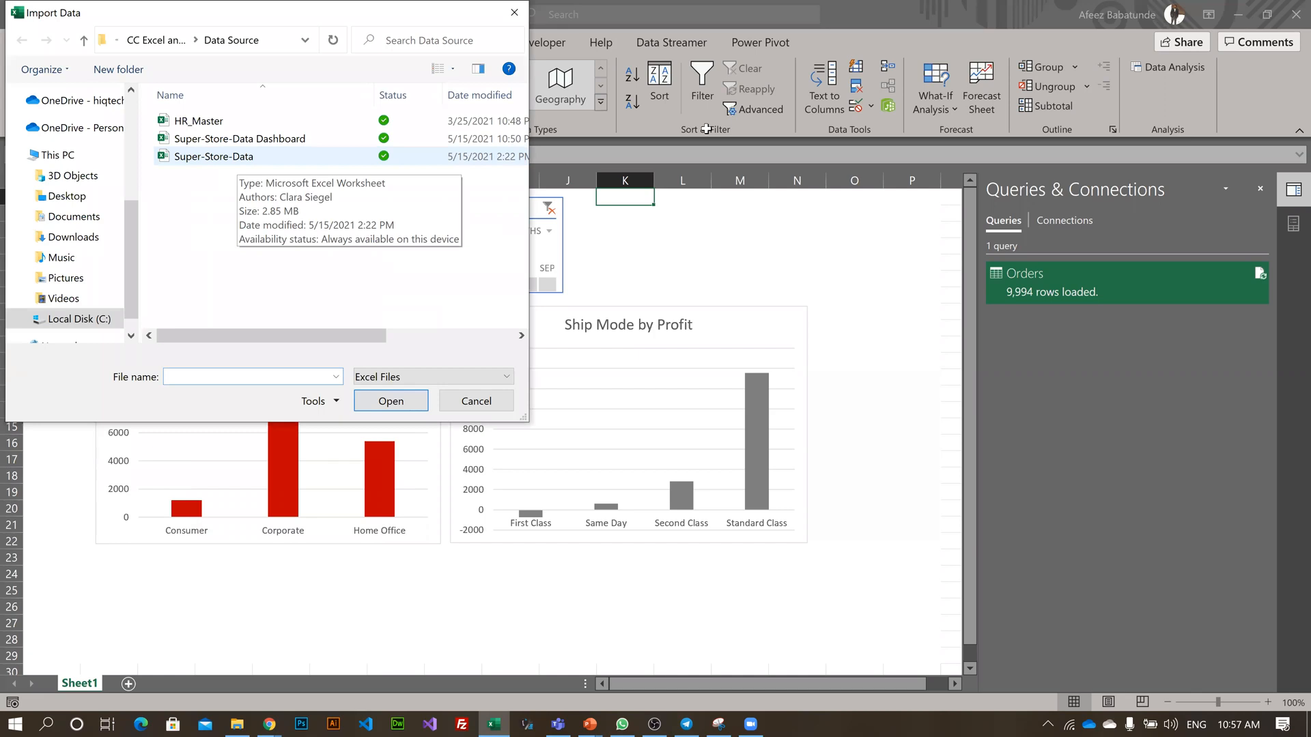
key("Escape")
- Open the Orders query in the Power Query Editor to review its options and queries list, and close the editor
right_click(1061, 278)
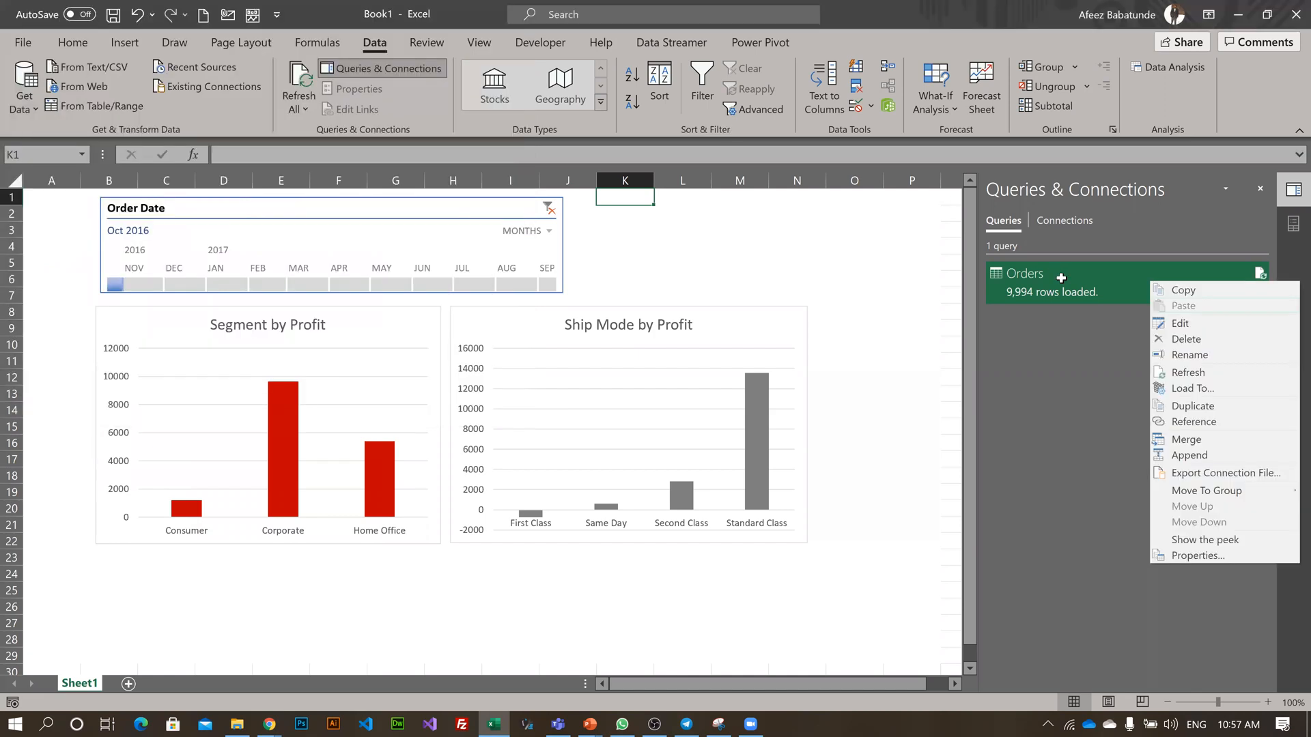
key("Escape")
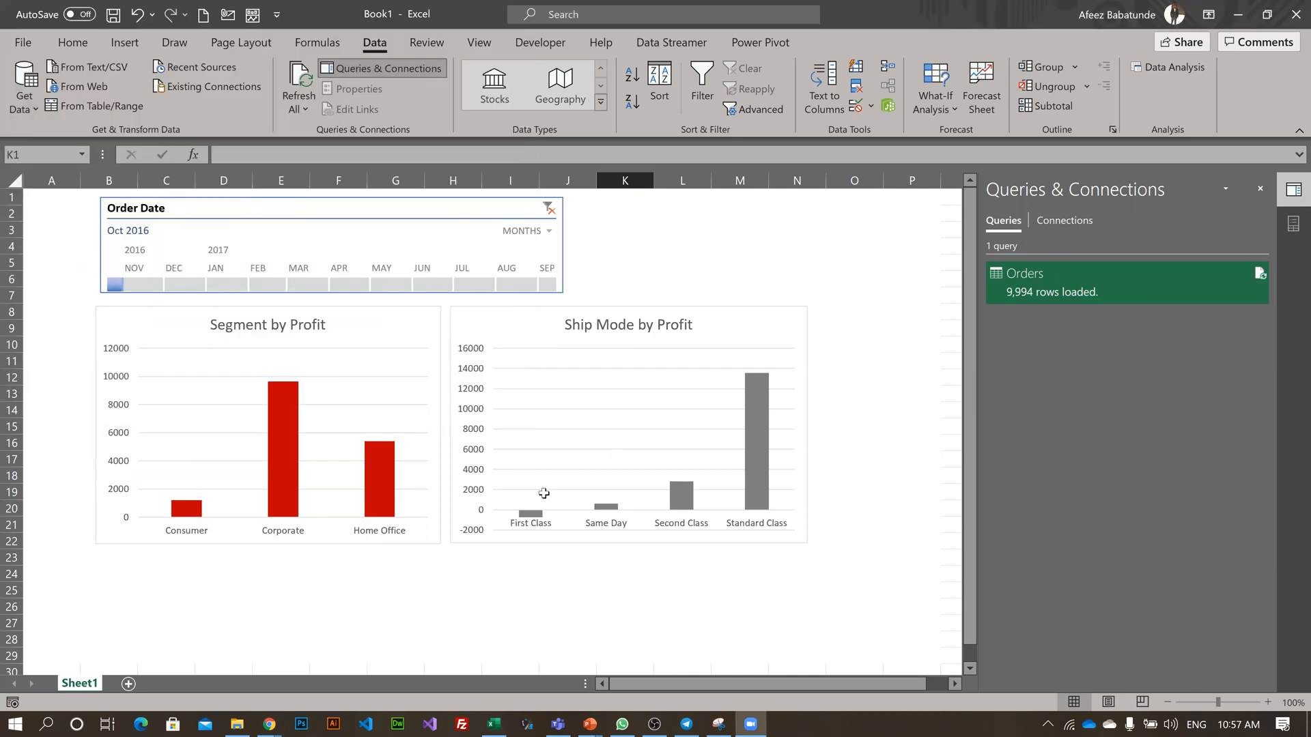
left_click(544, 492)
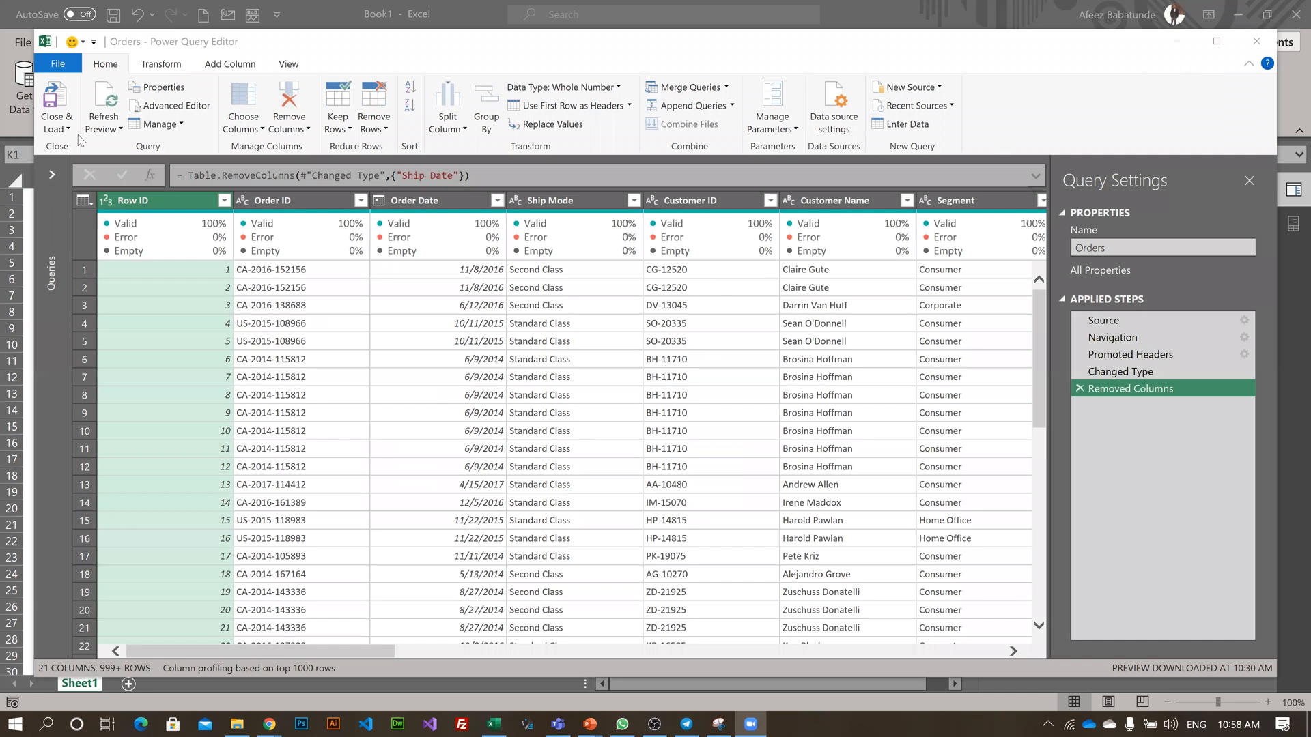
scroll(78, 134, "down", 3)
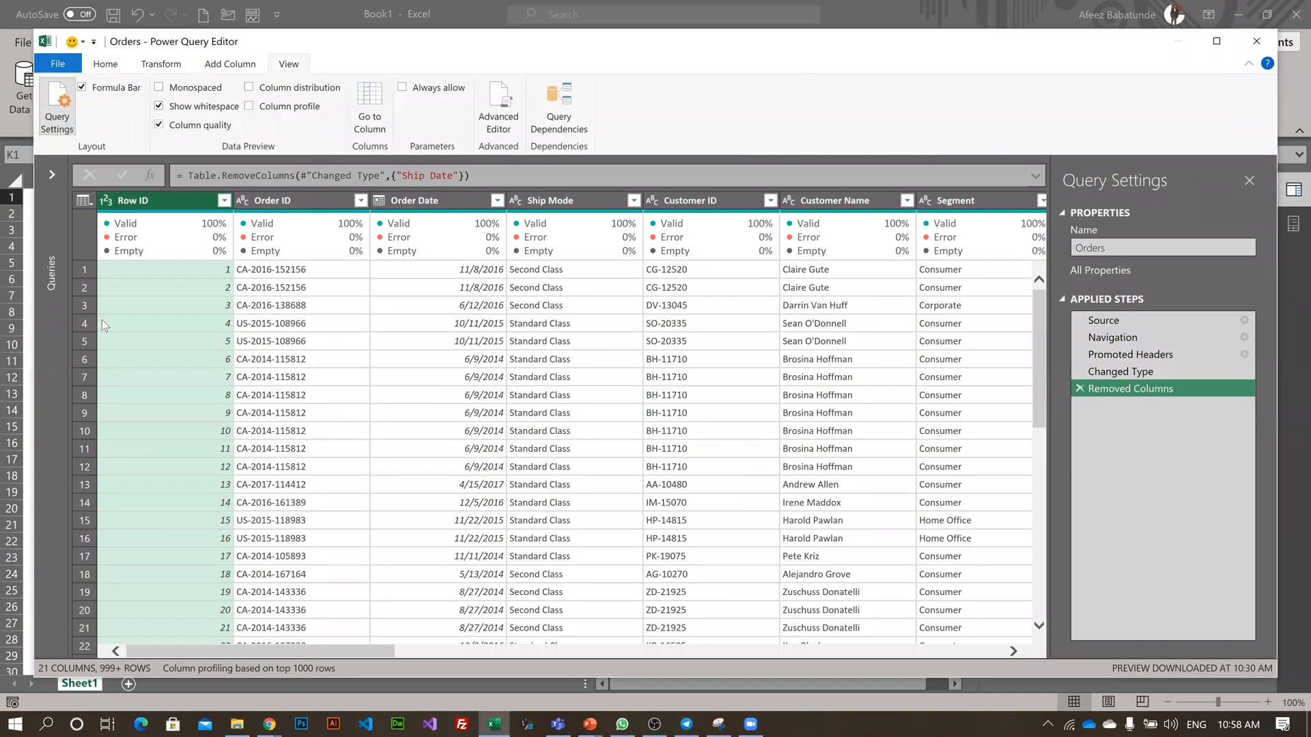
left_click(51, 175)
left_click(58, 63)
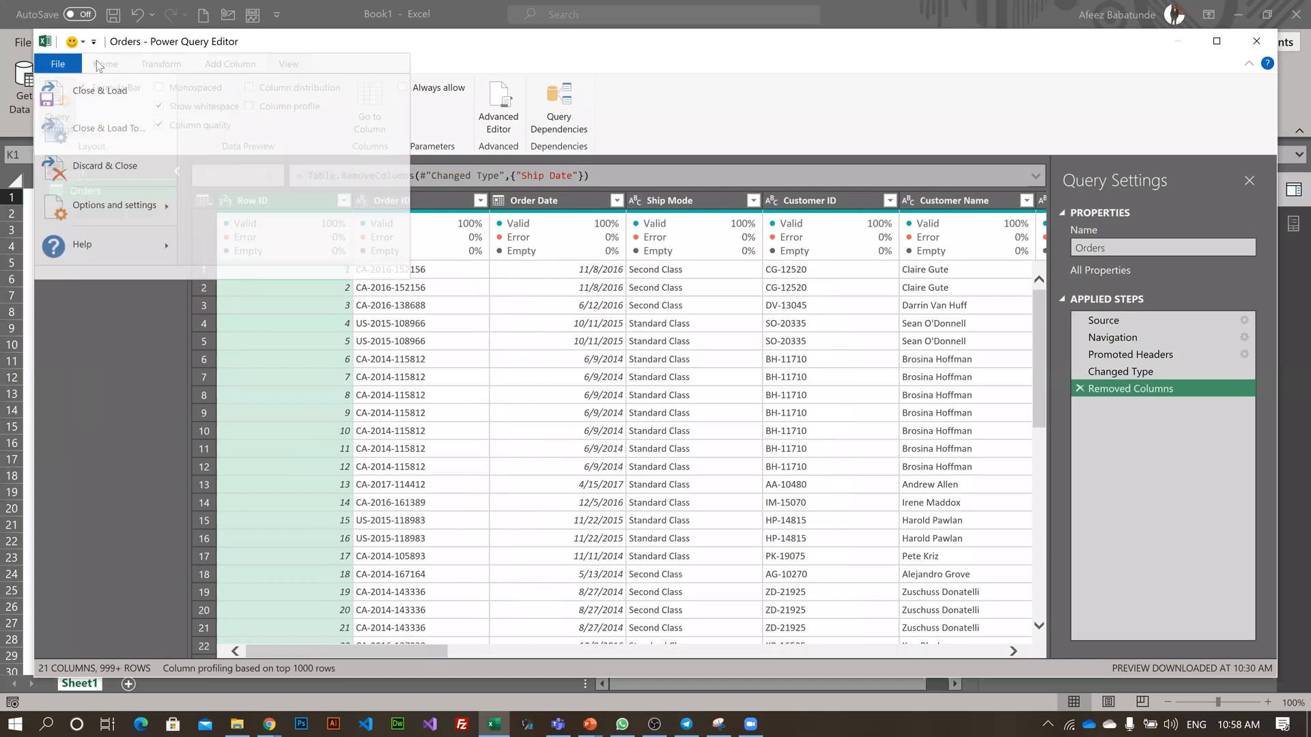
left_click(63, 130)
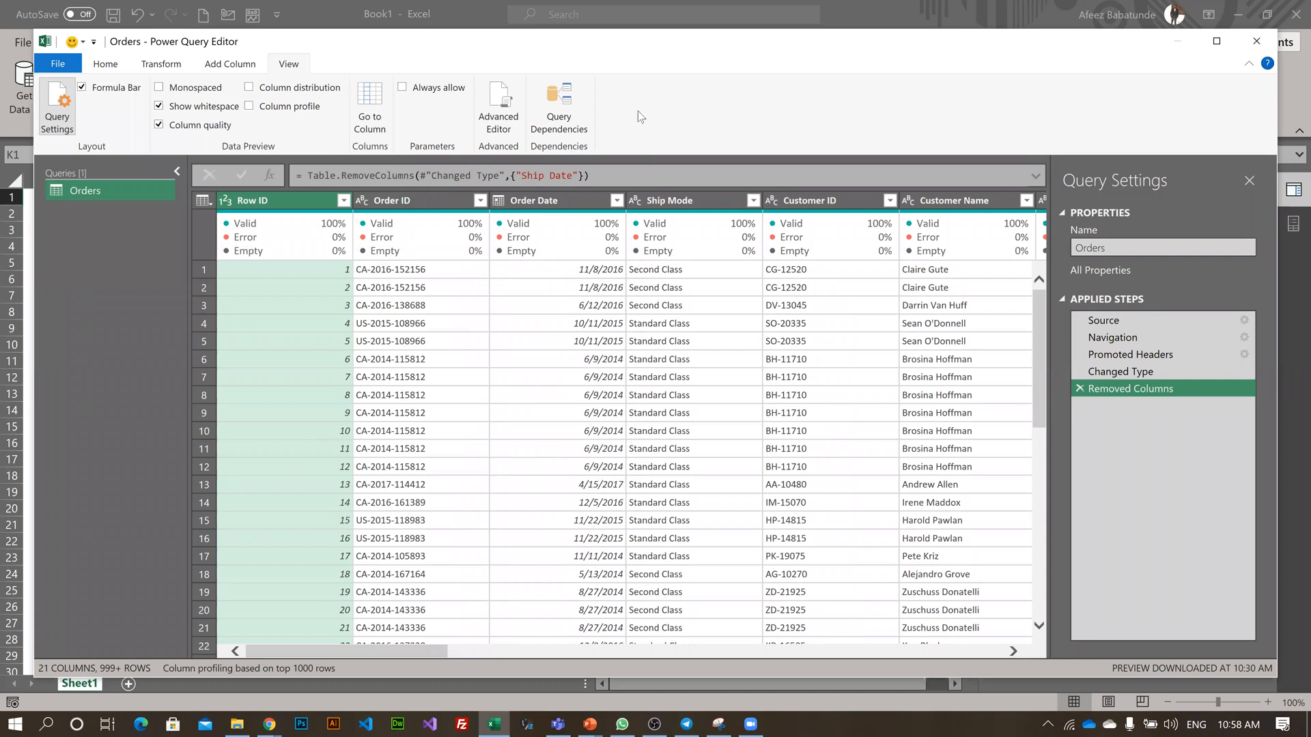
left_click(71, 684)
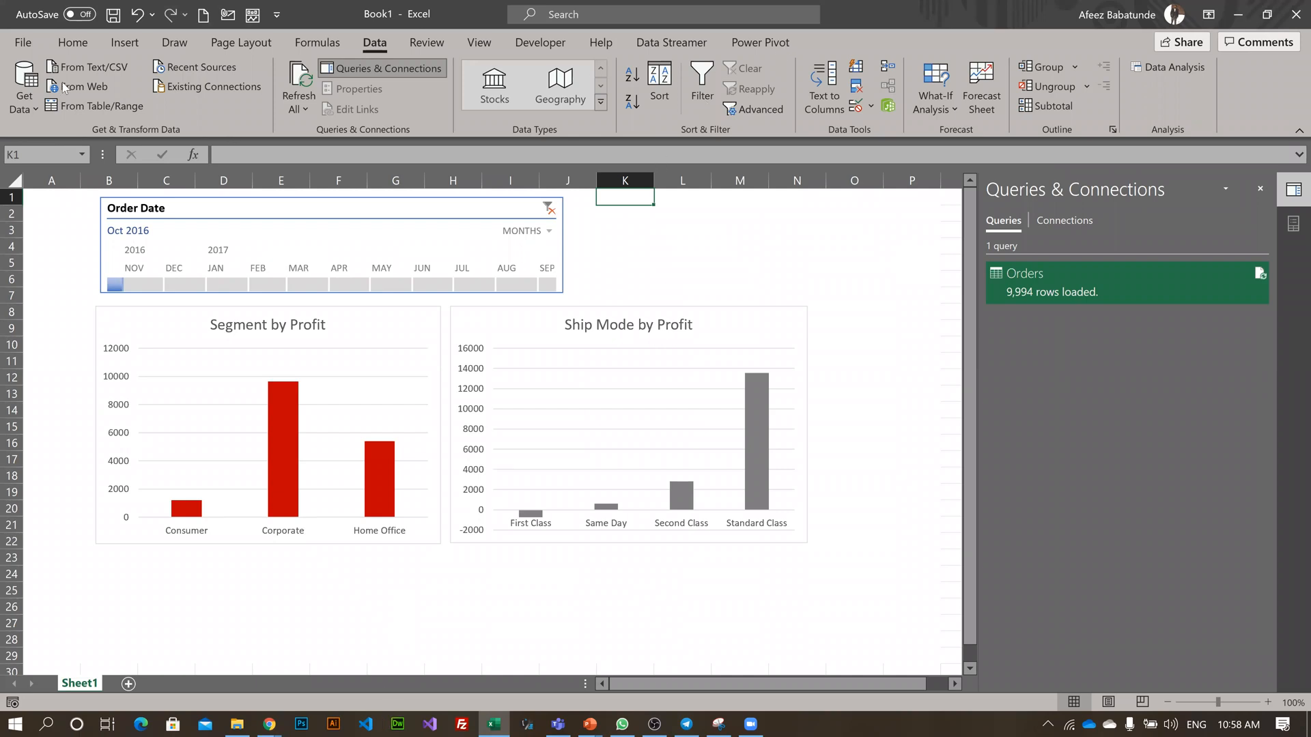
- Insert a PivotChart from the Power Pivot Orders table into the existing worksheet, located at cell B25 of Sheet1
left_click(42, 68)
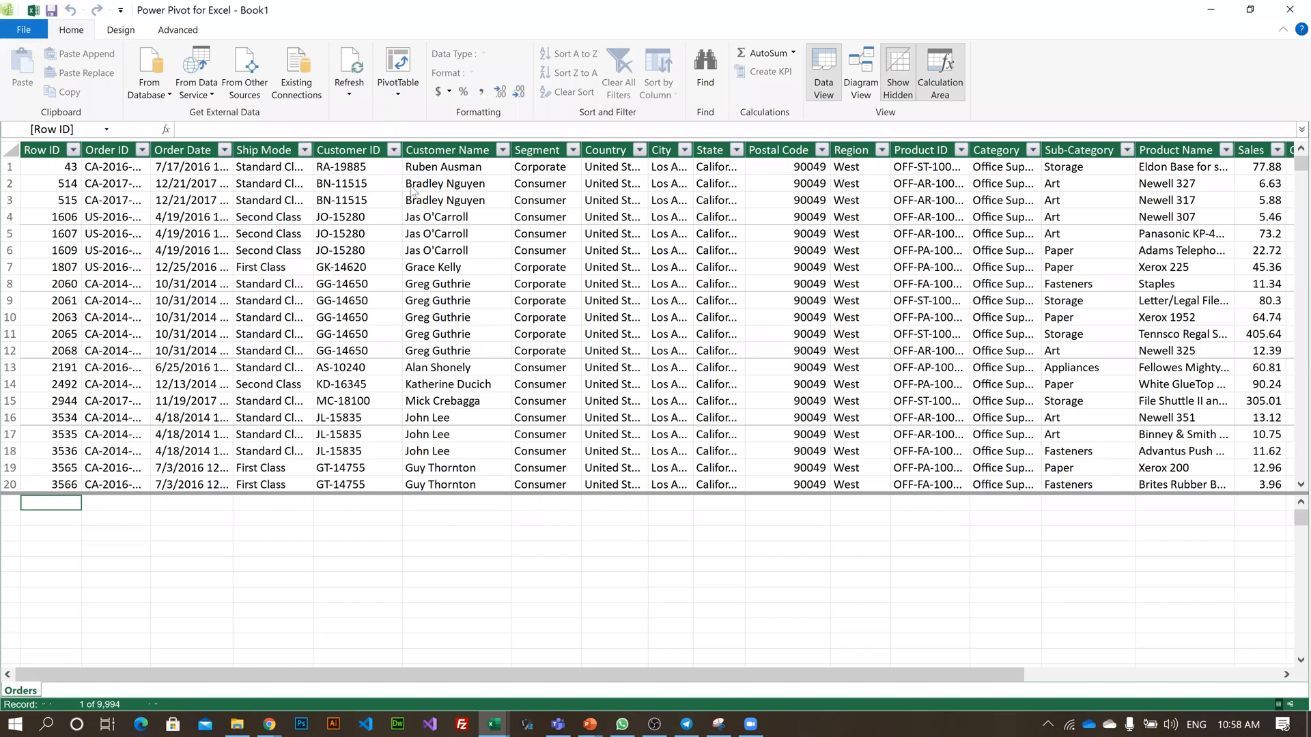
left_click(362, 284)
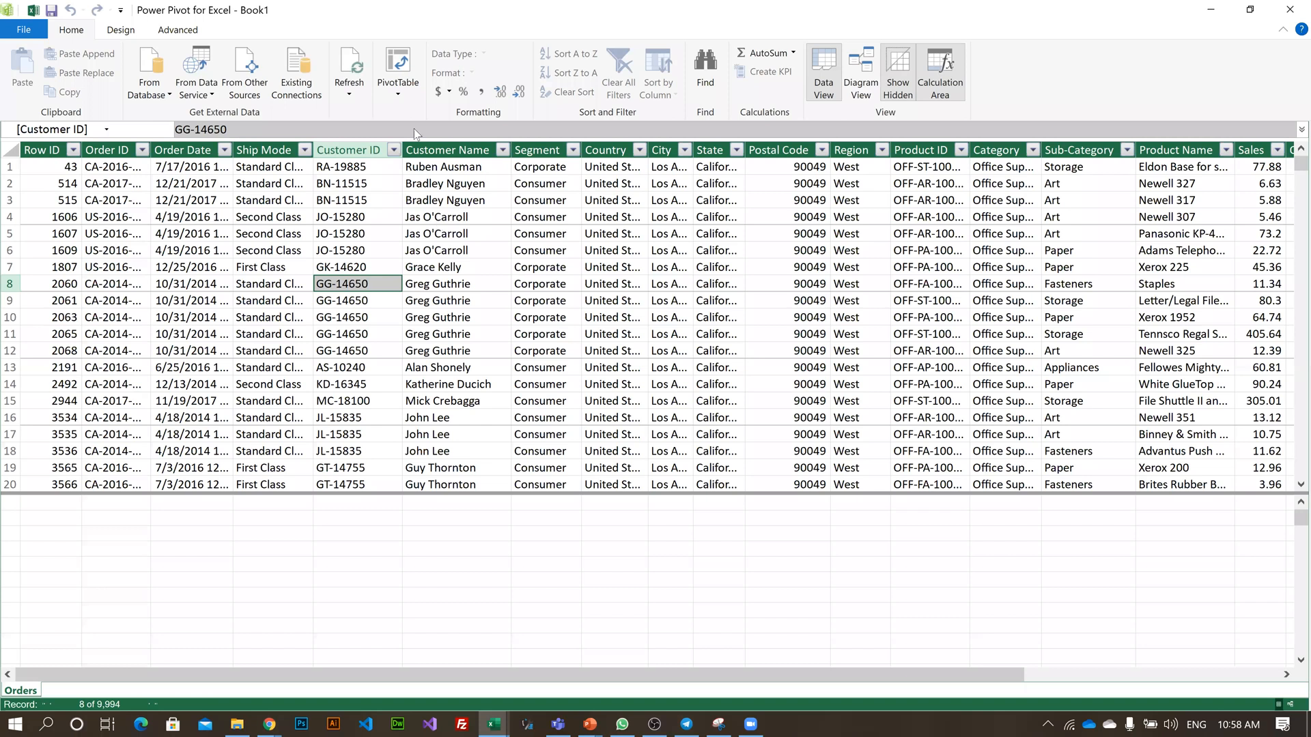
left_click(398, 87)
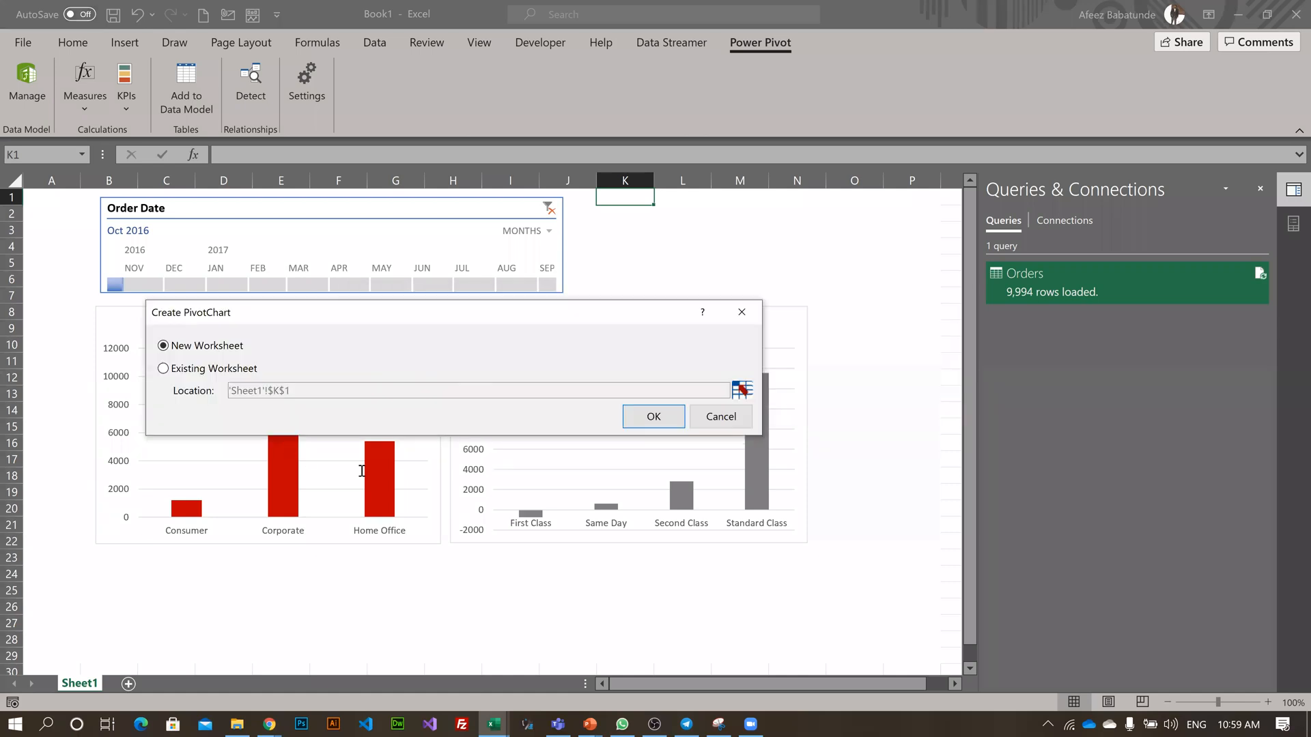
left_click(218, 443)
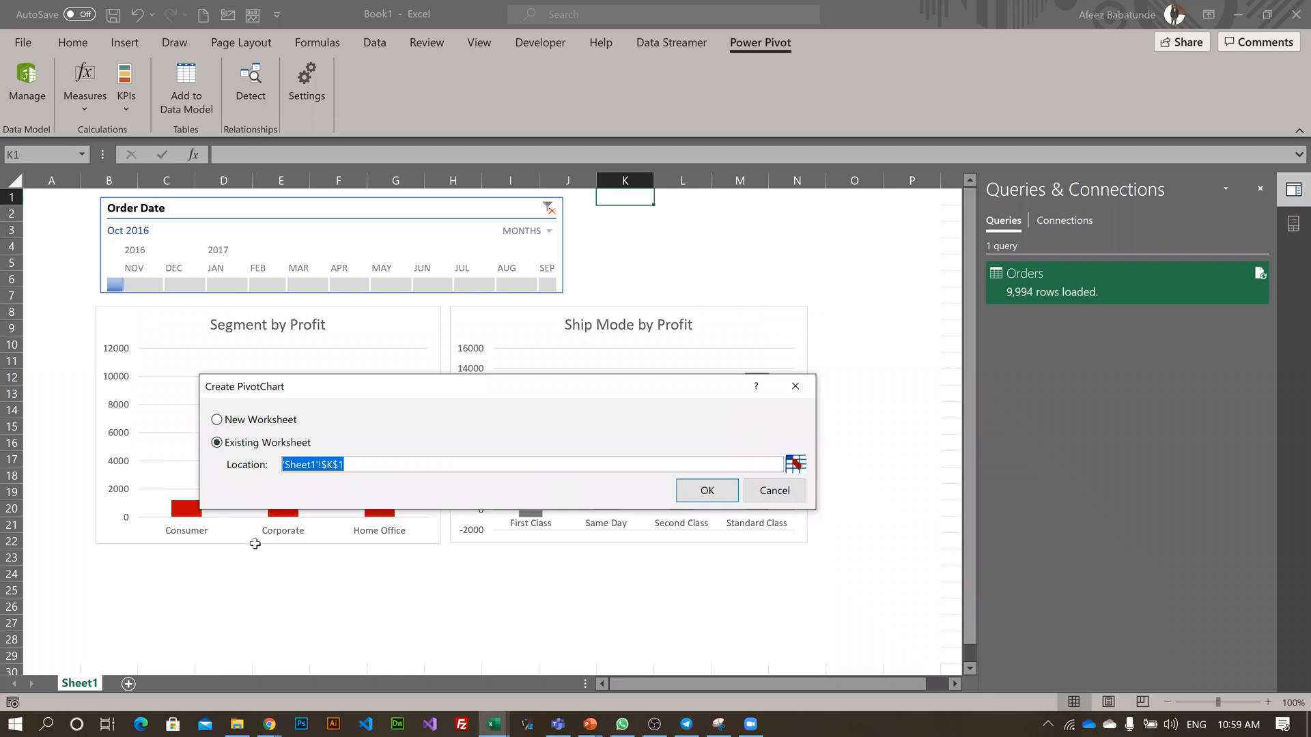
left_click(105, 582)
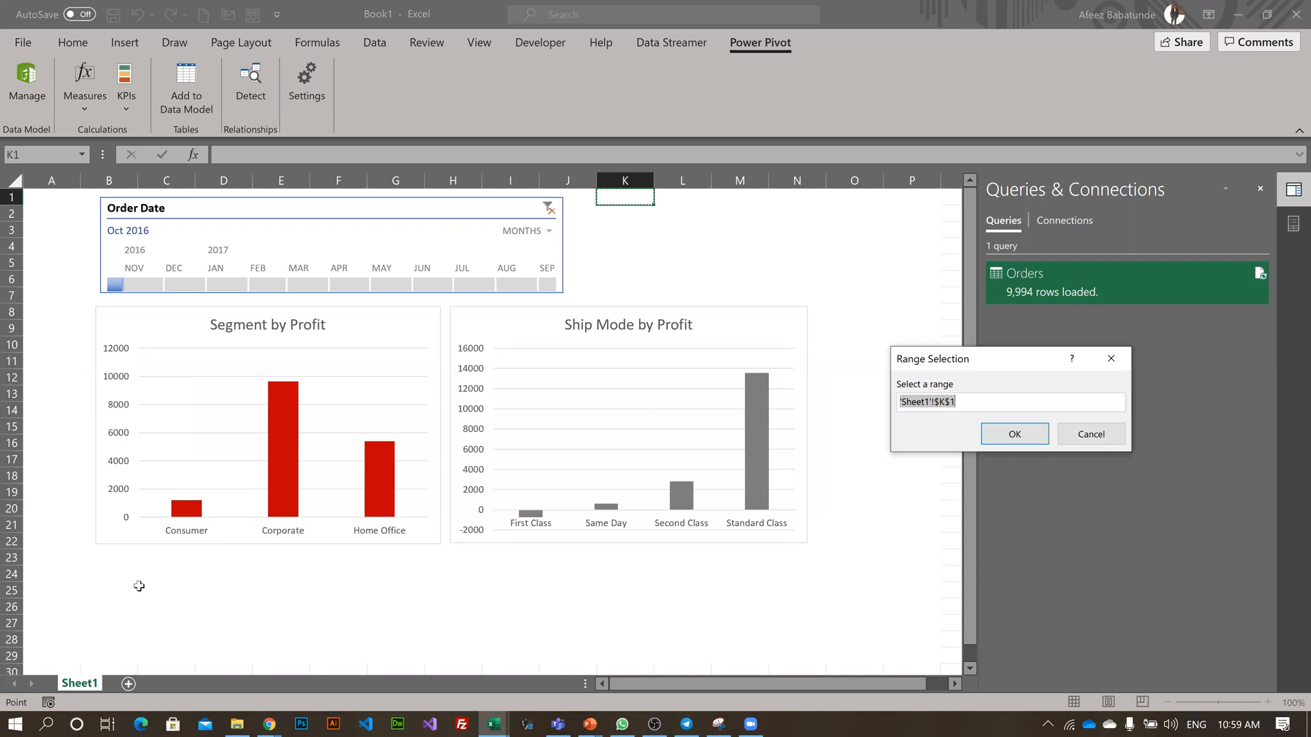
left_click(113, 596)
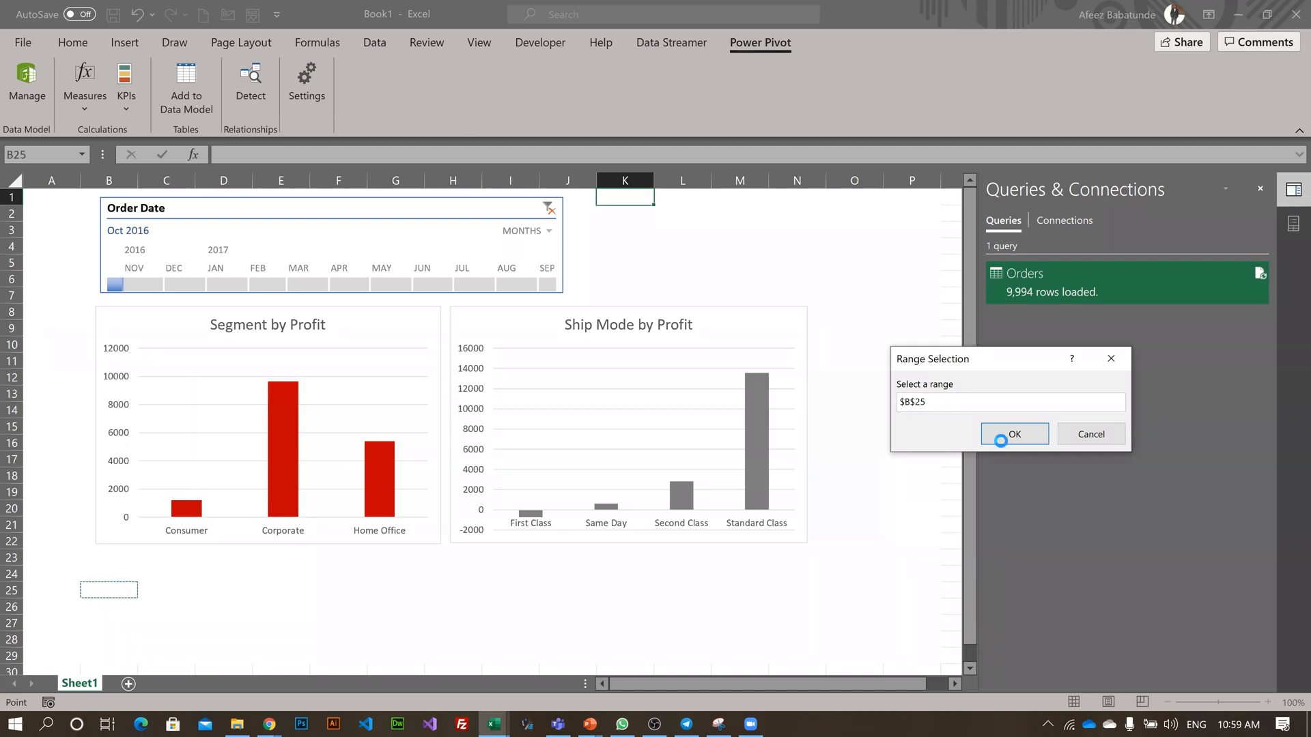
left_click(1004, 434)
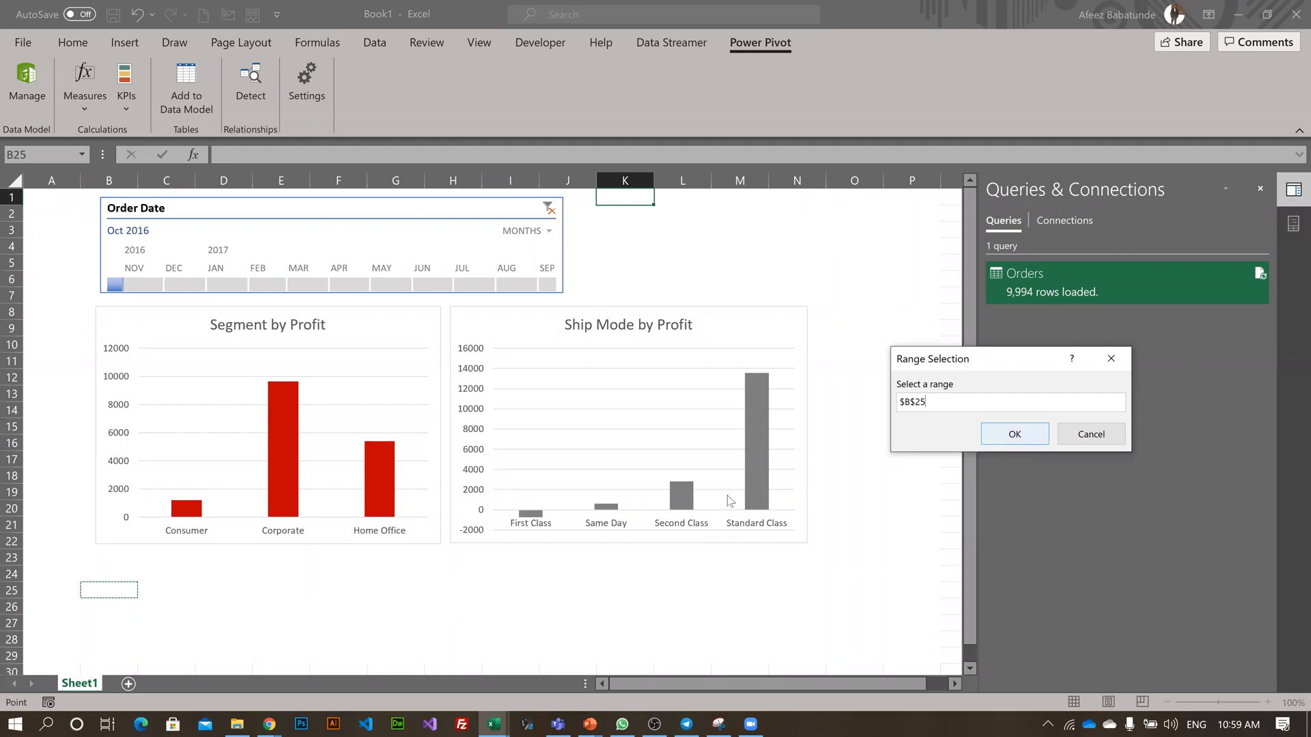
key("Return")
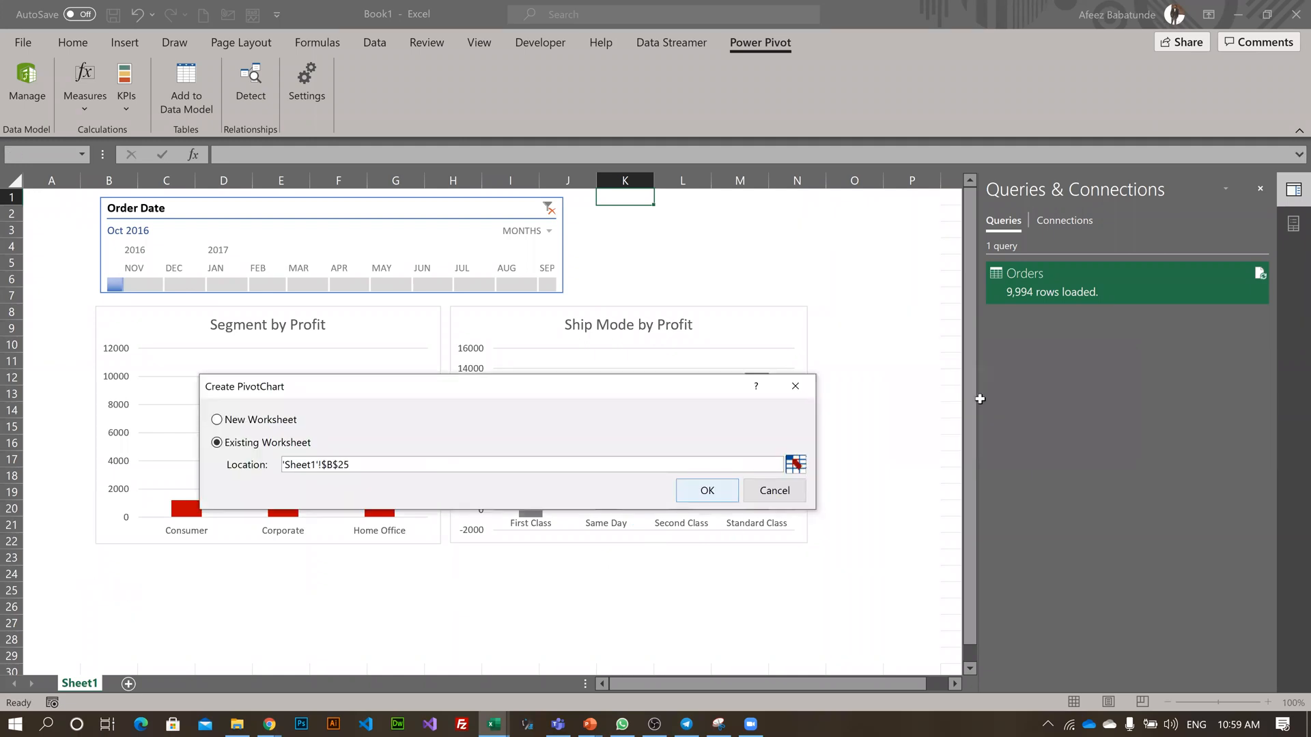
key("Return")
- Plot Sum of Sales by City in the new PivotChart and remove its legend
scroll(469, 503, "down", 2)
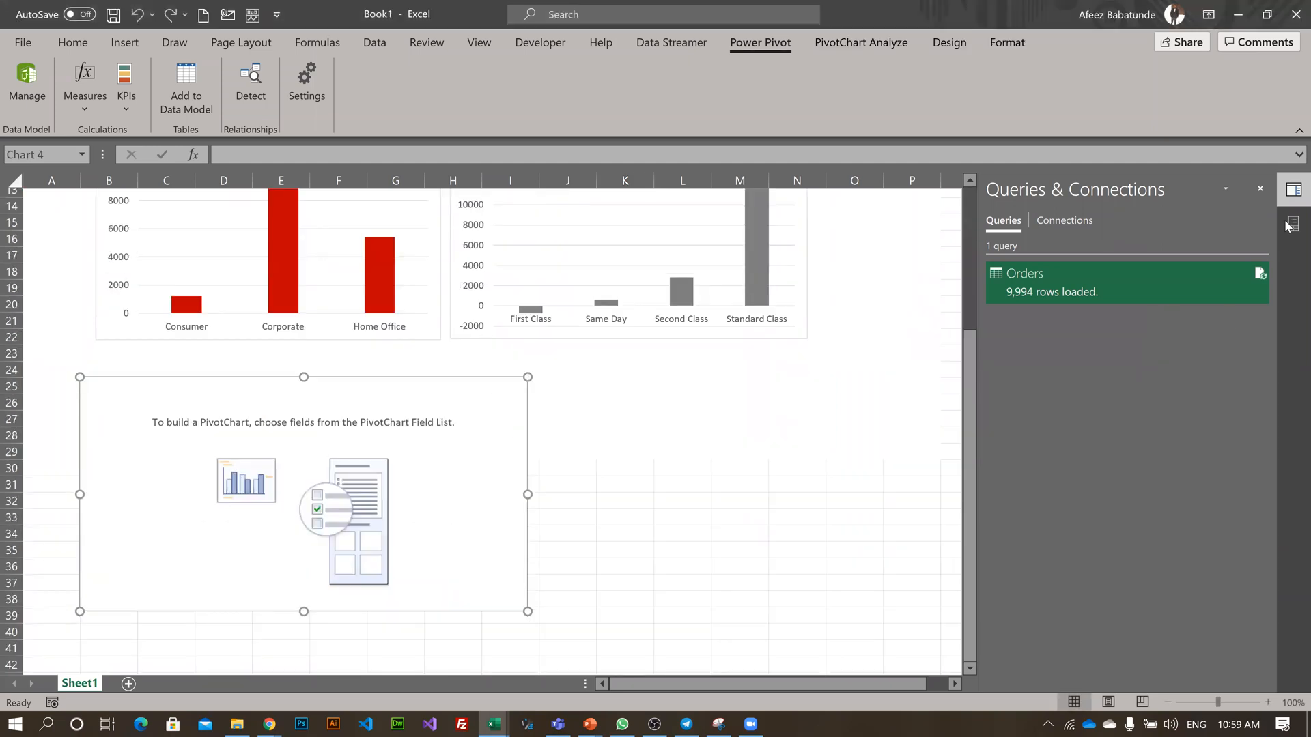
scroll(484, 512, "up", 2)
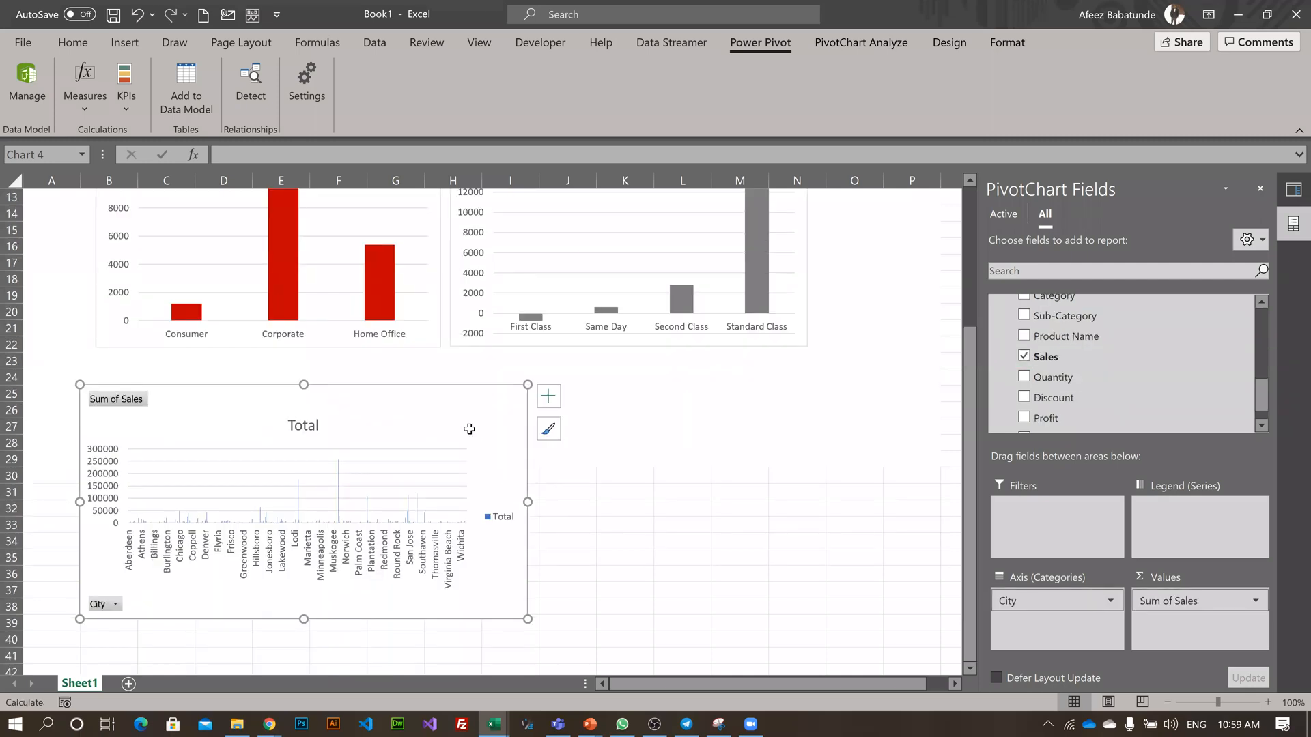
left_click(580, 545)
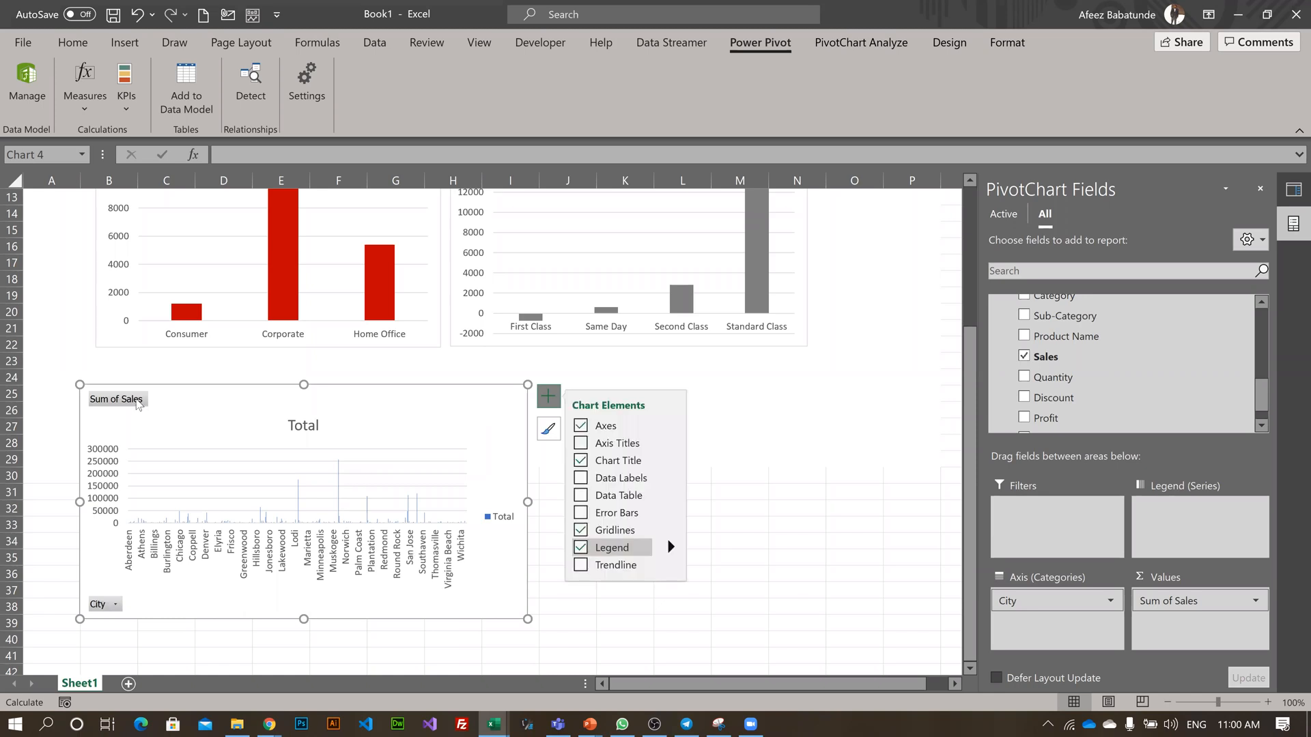
- Examine the Sum of Sales field options and the City value filters of the new PivotChart without applying any
right_click(134, 399)
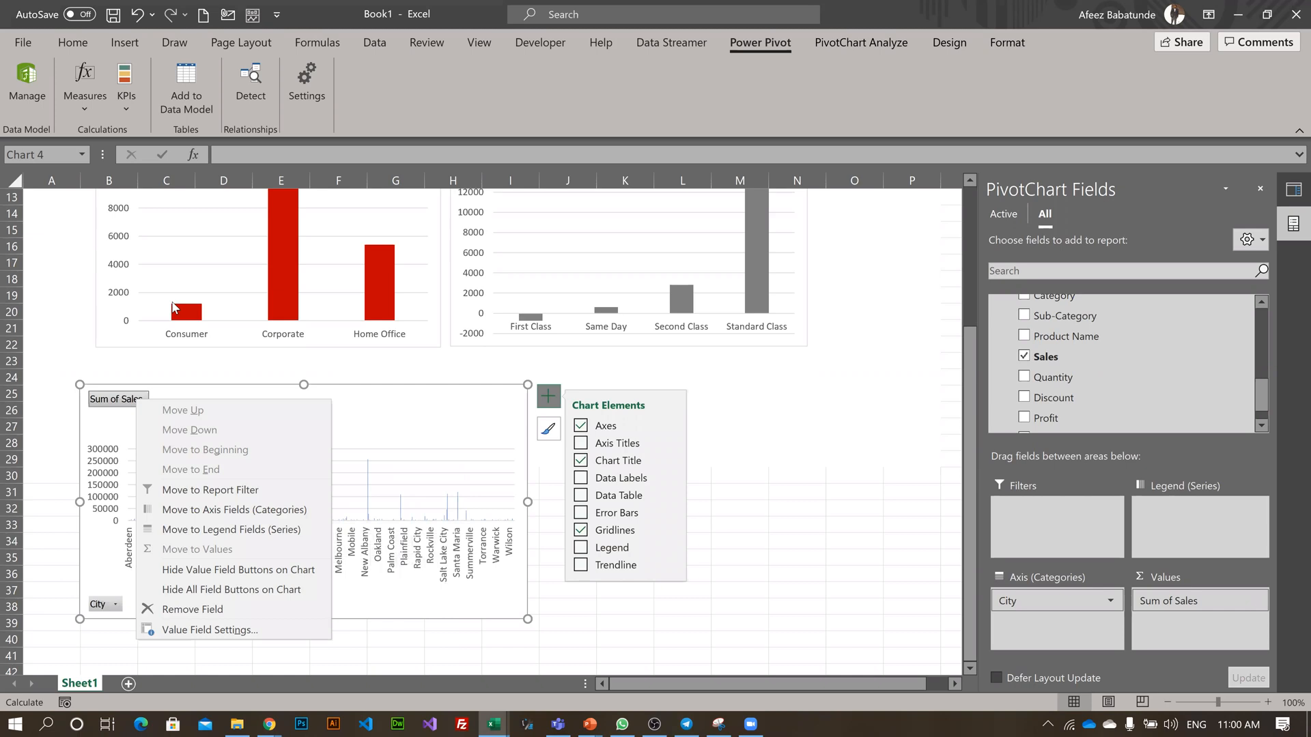
left_click(115, 605)
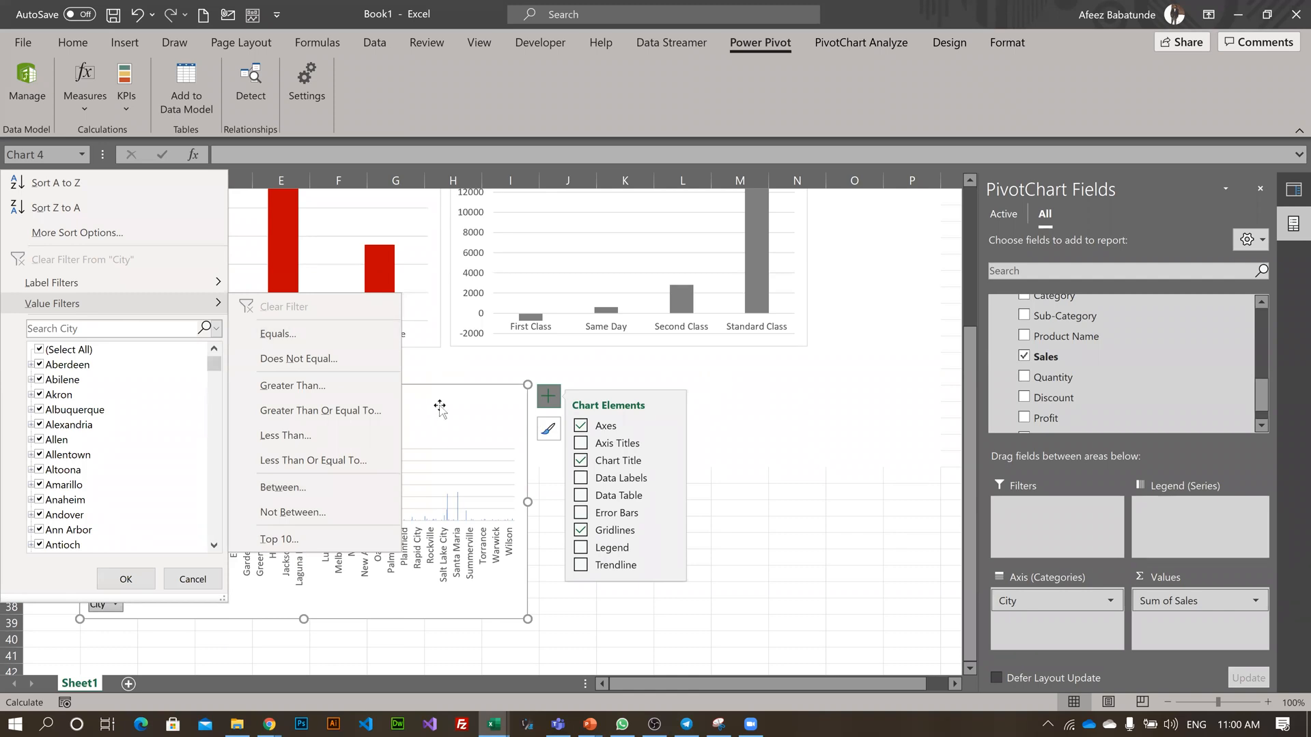
left_click(403, 487)
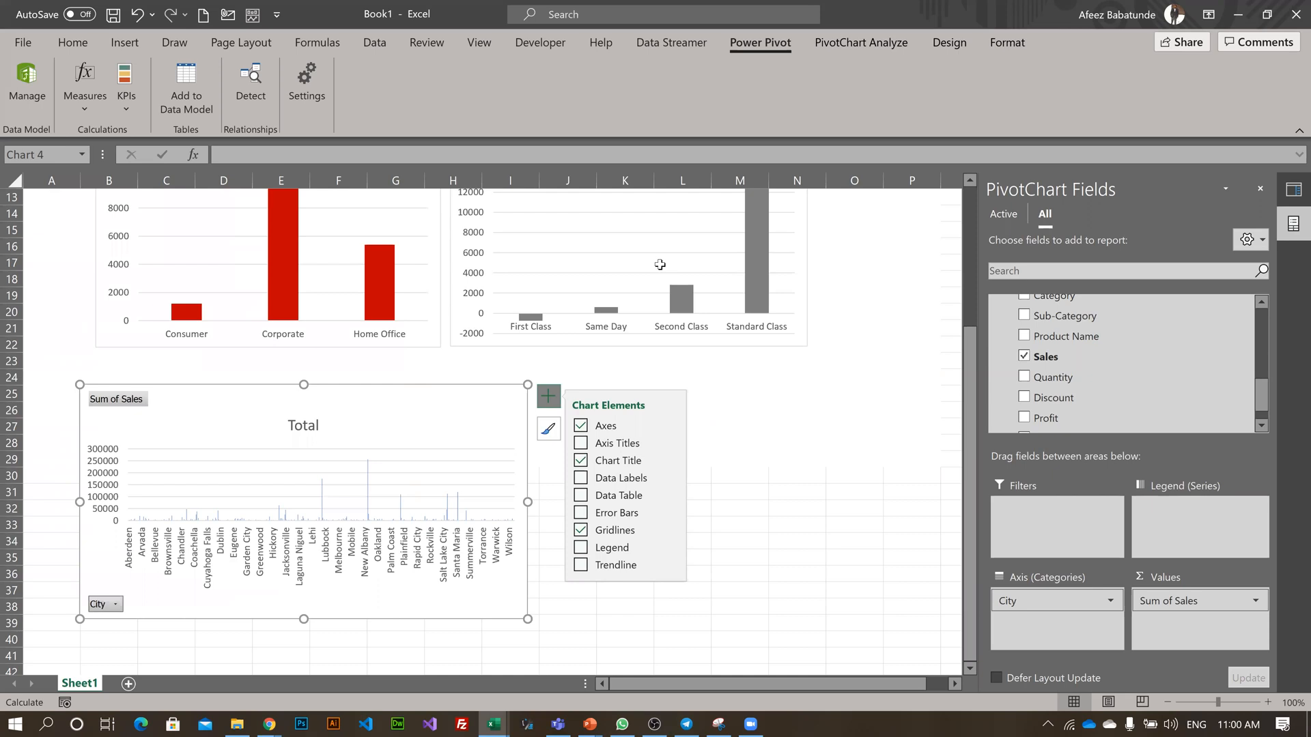
- Save the workbook as Power Query in a new Reports folder inside the CC Excel and PBI Class folder
scroll(660, 264, "up", 4)
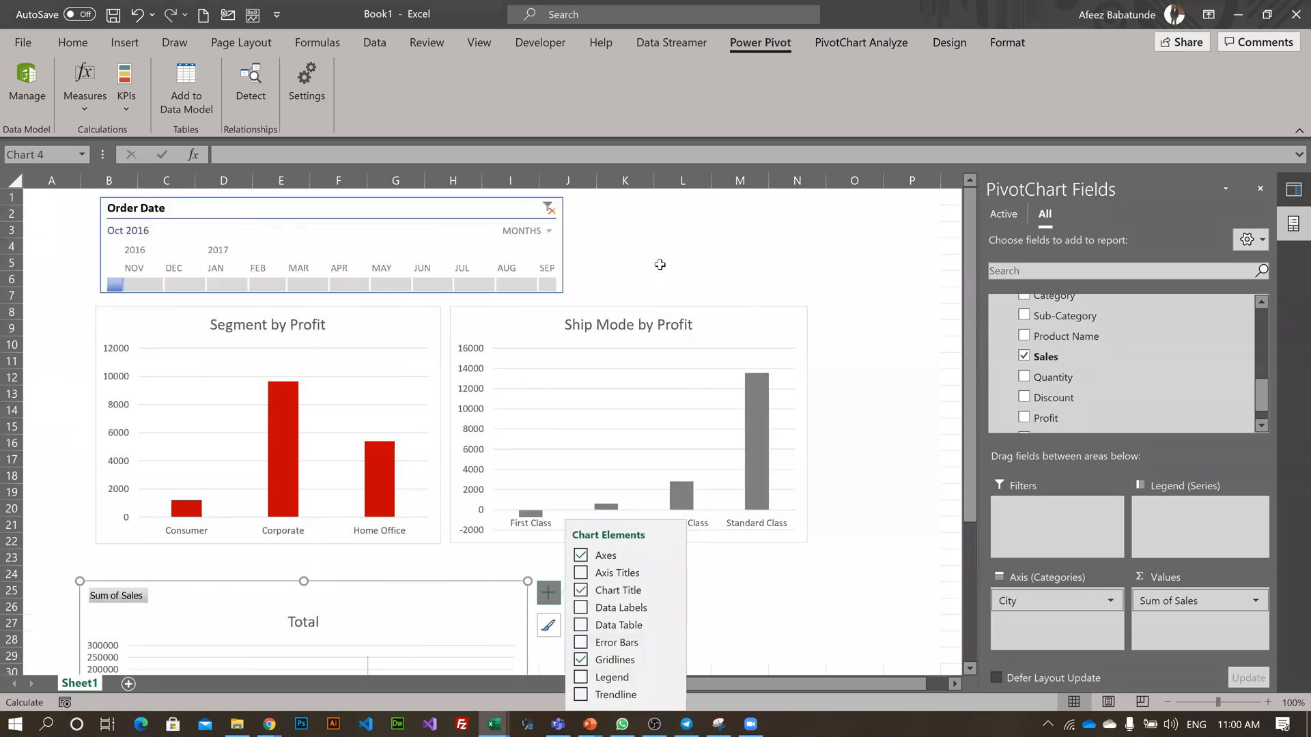
left_click(660, 264)
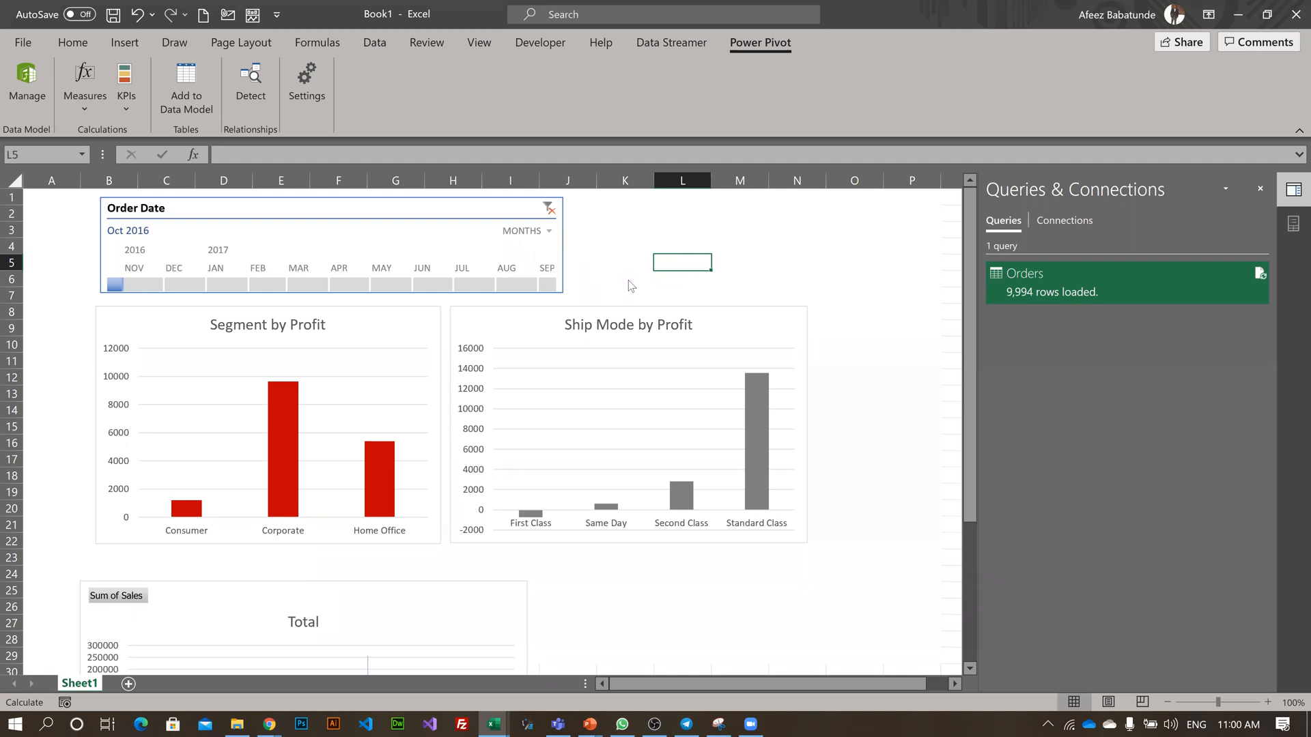
key("ctrl+s")
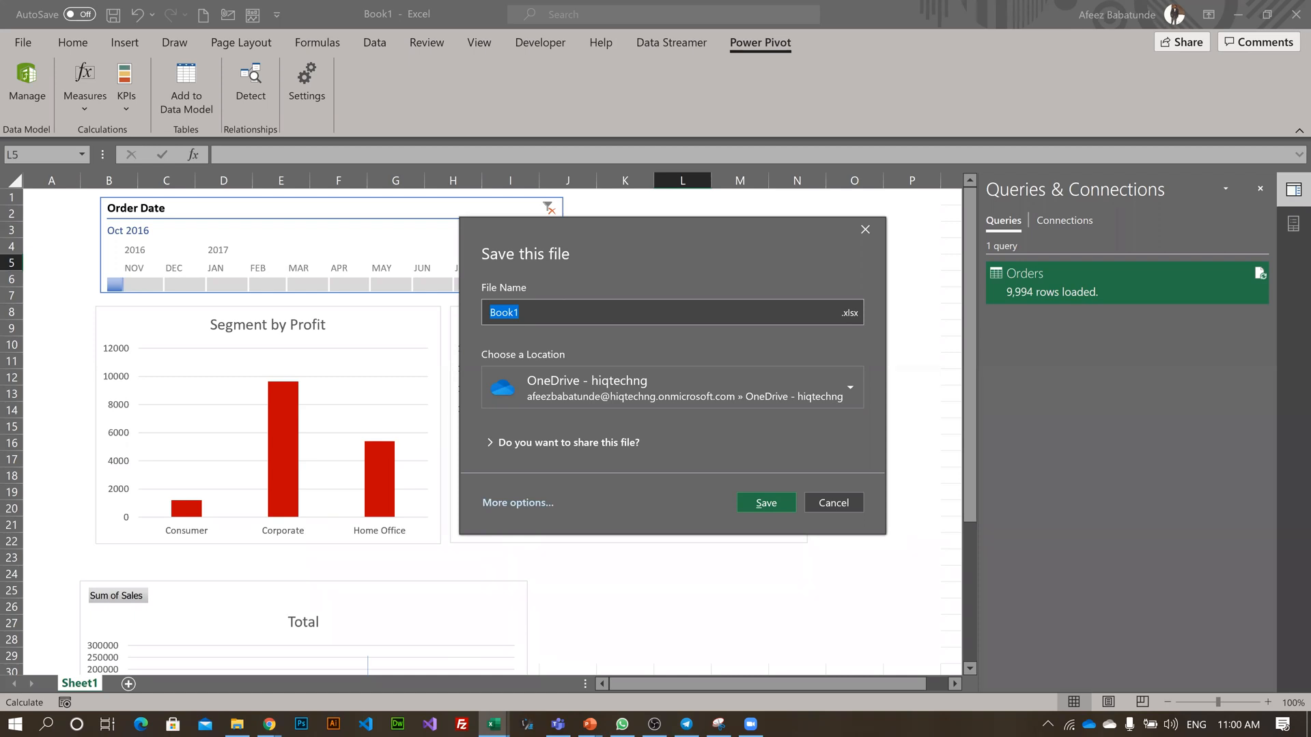
key("ctrl+v")
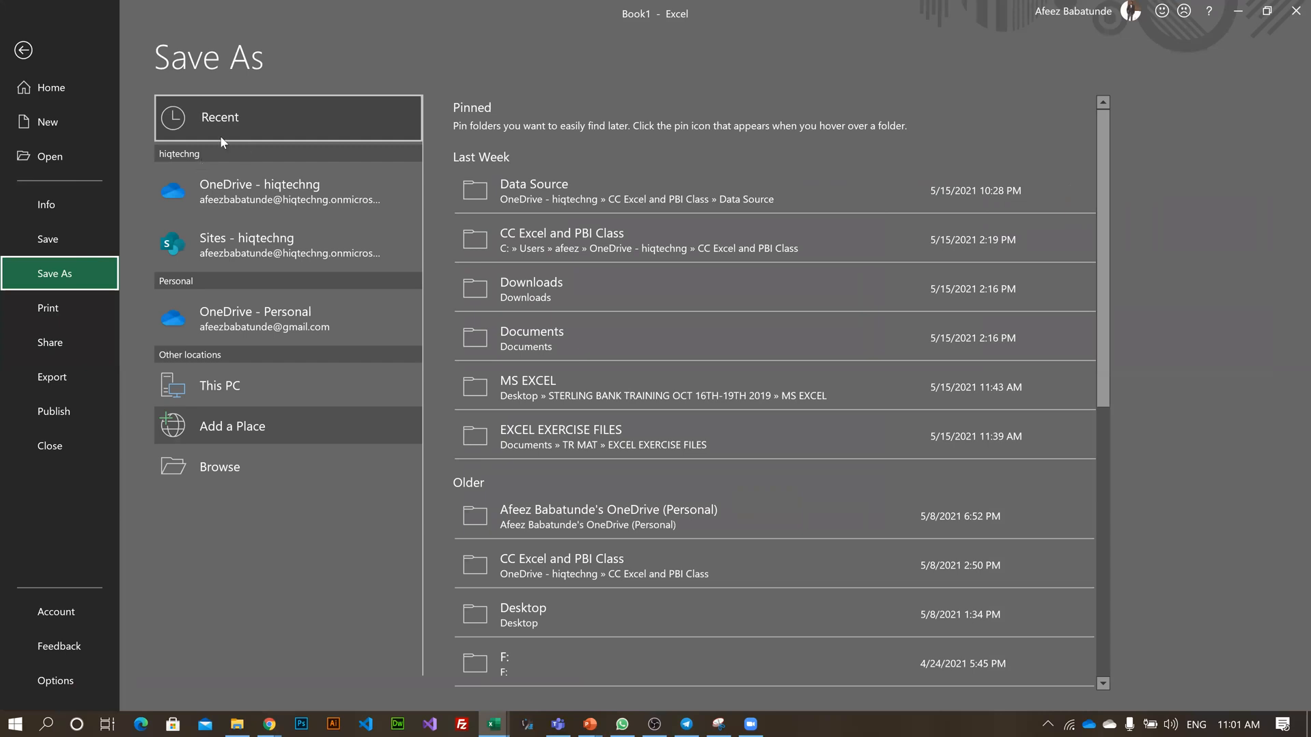
key("F12")
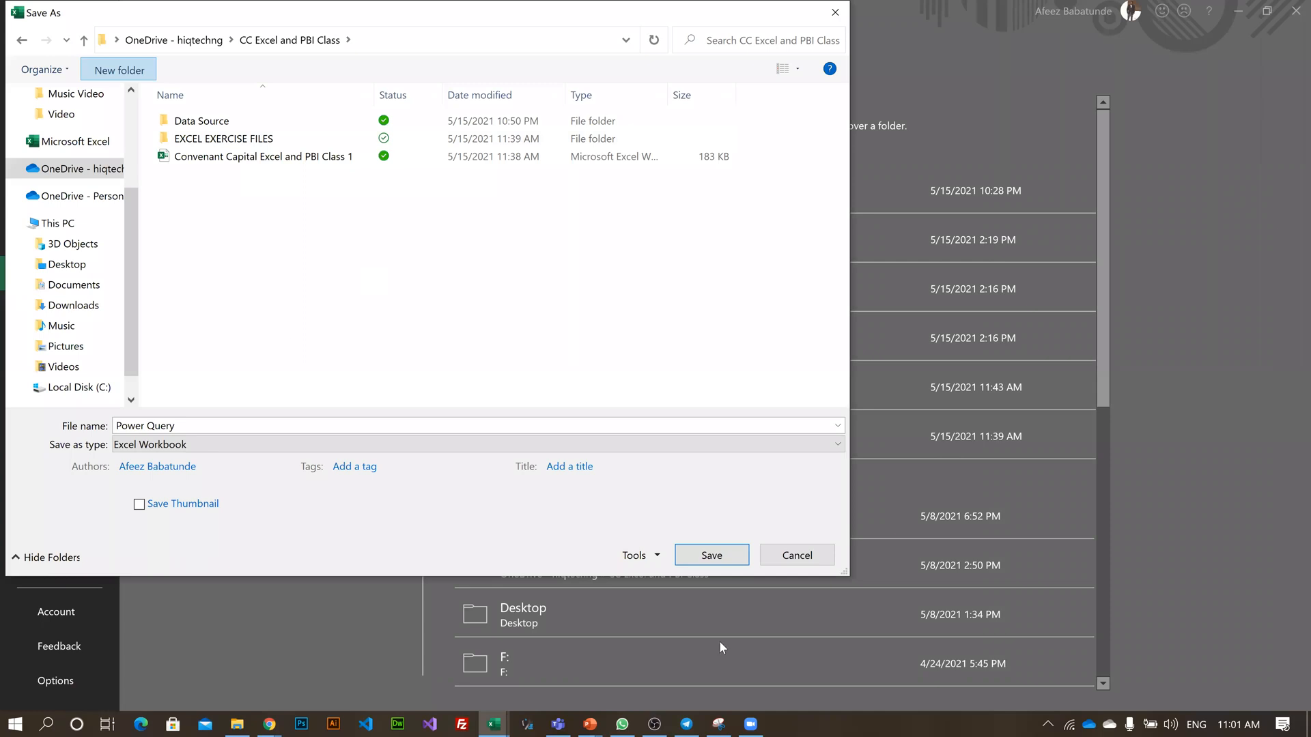
key("ctrl+shift+n")
type("Reports")
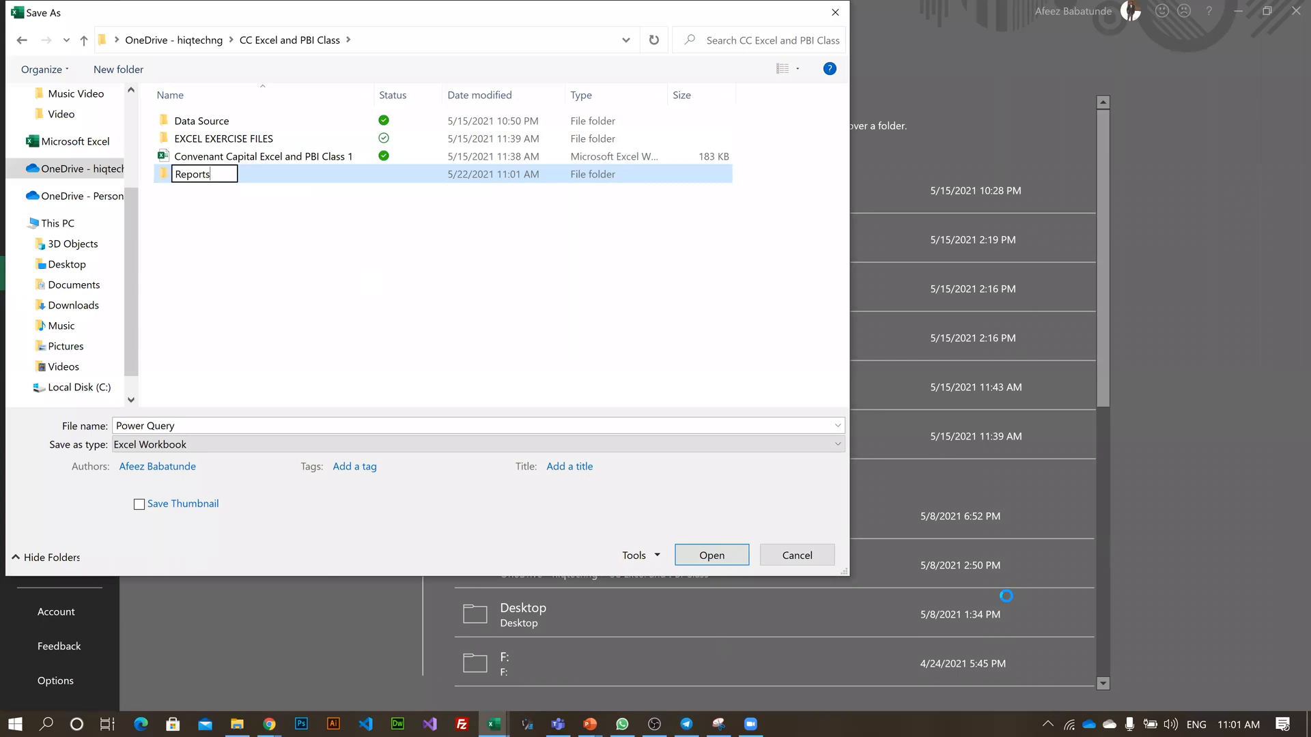
key("Return")
key("Return")
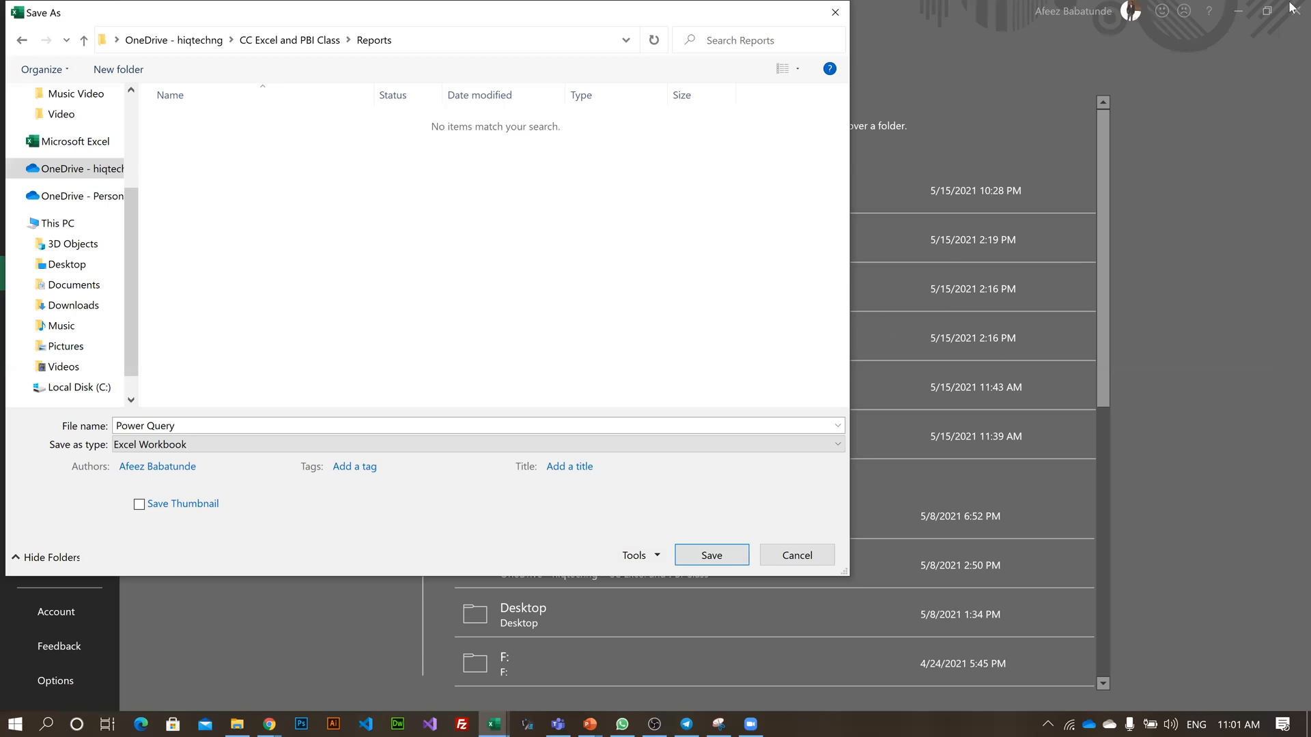
key("Return")
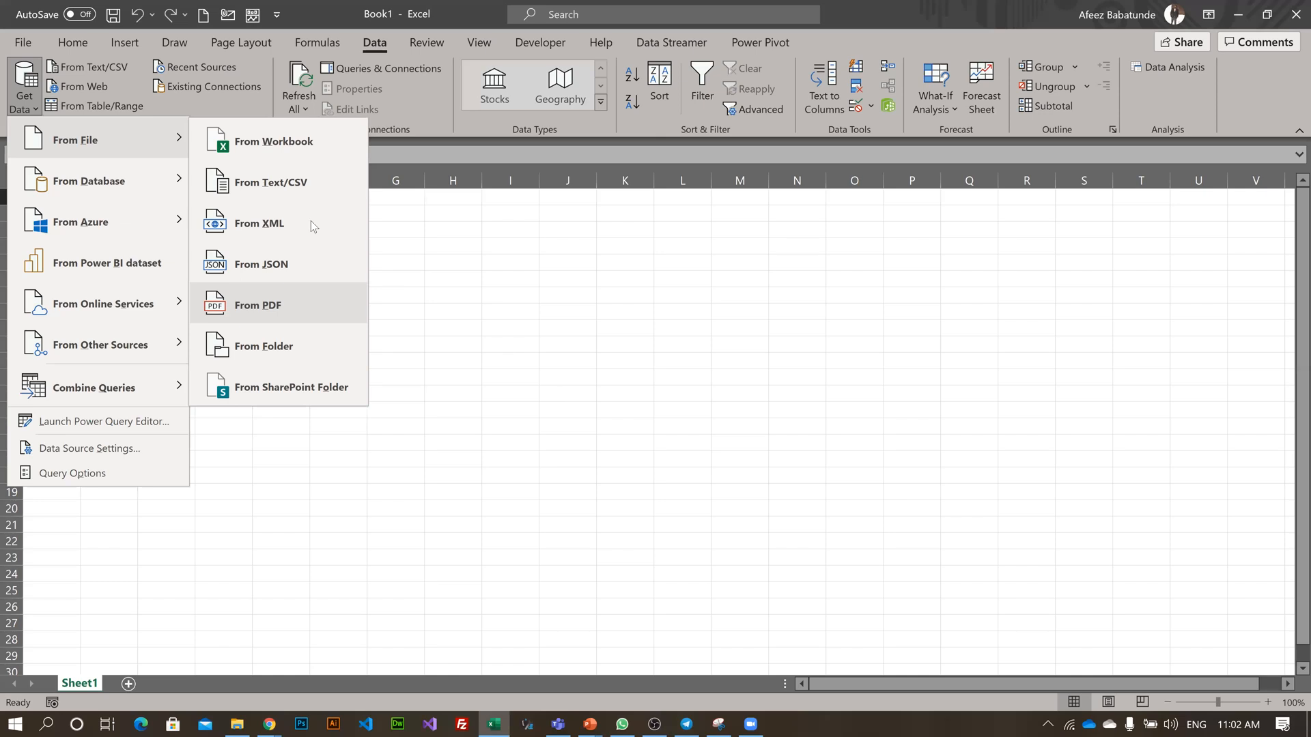
left_click(371, 94)
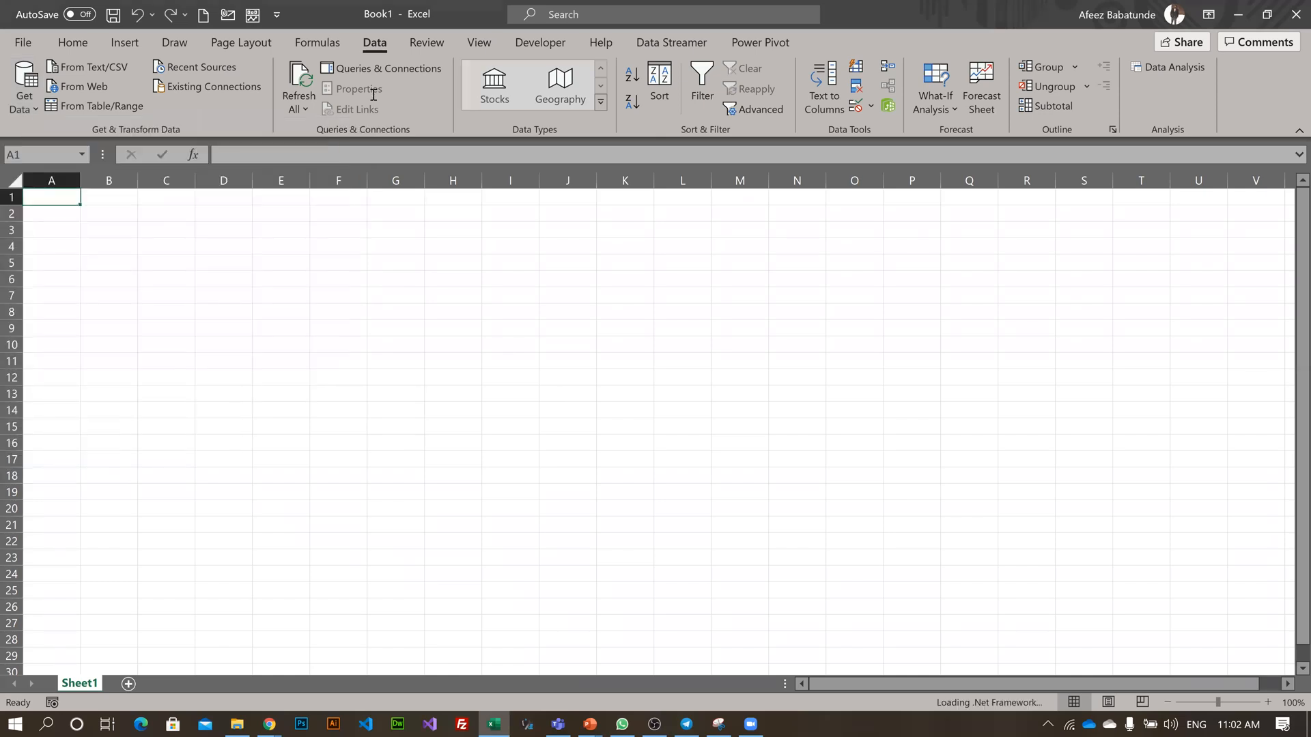
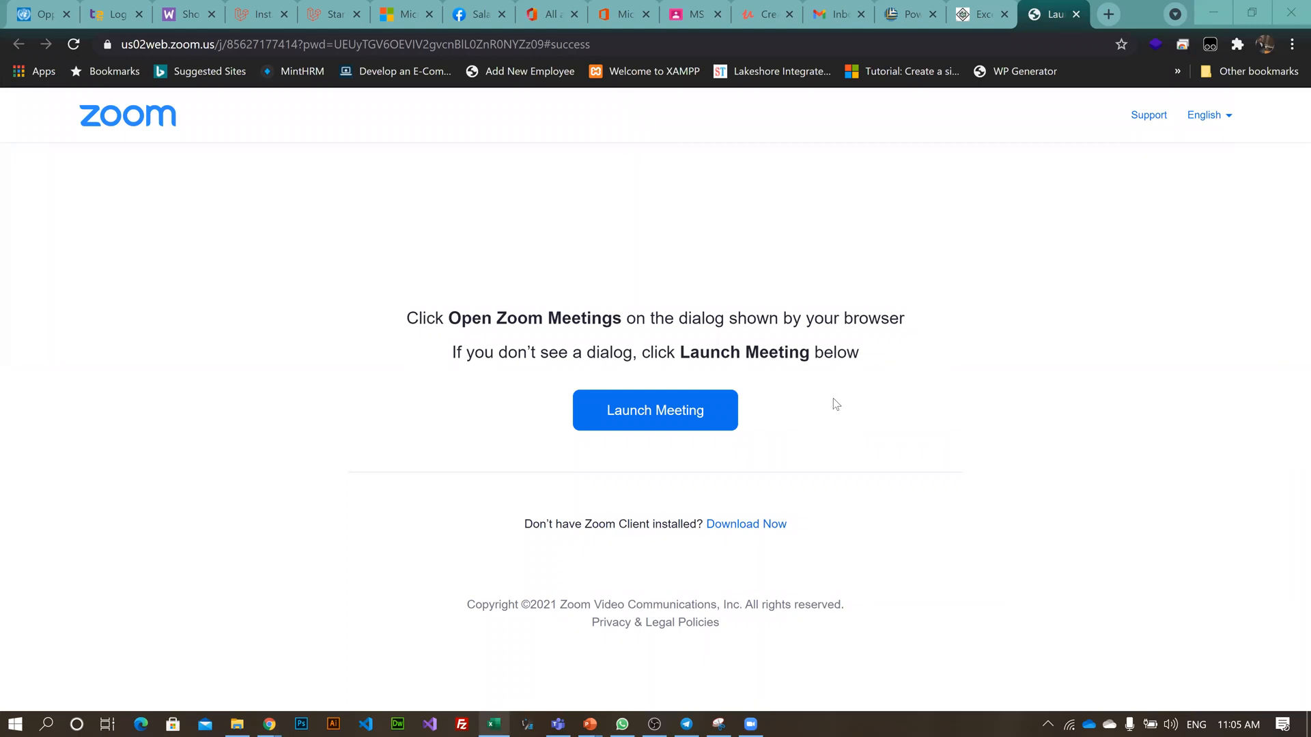
left_click(880, 267)
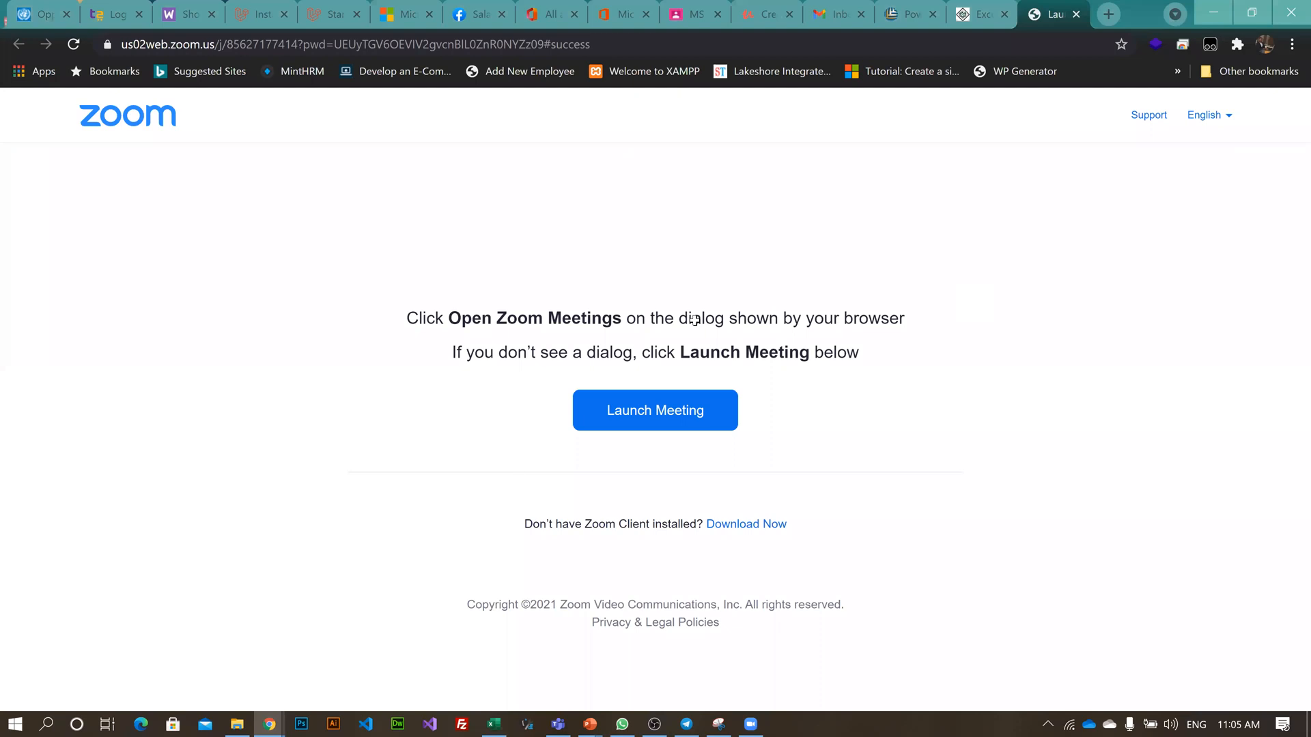
key("alt+Tab")
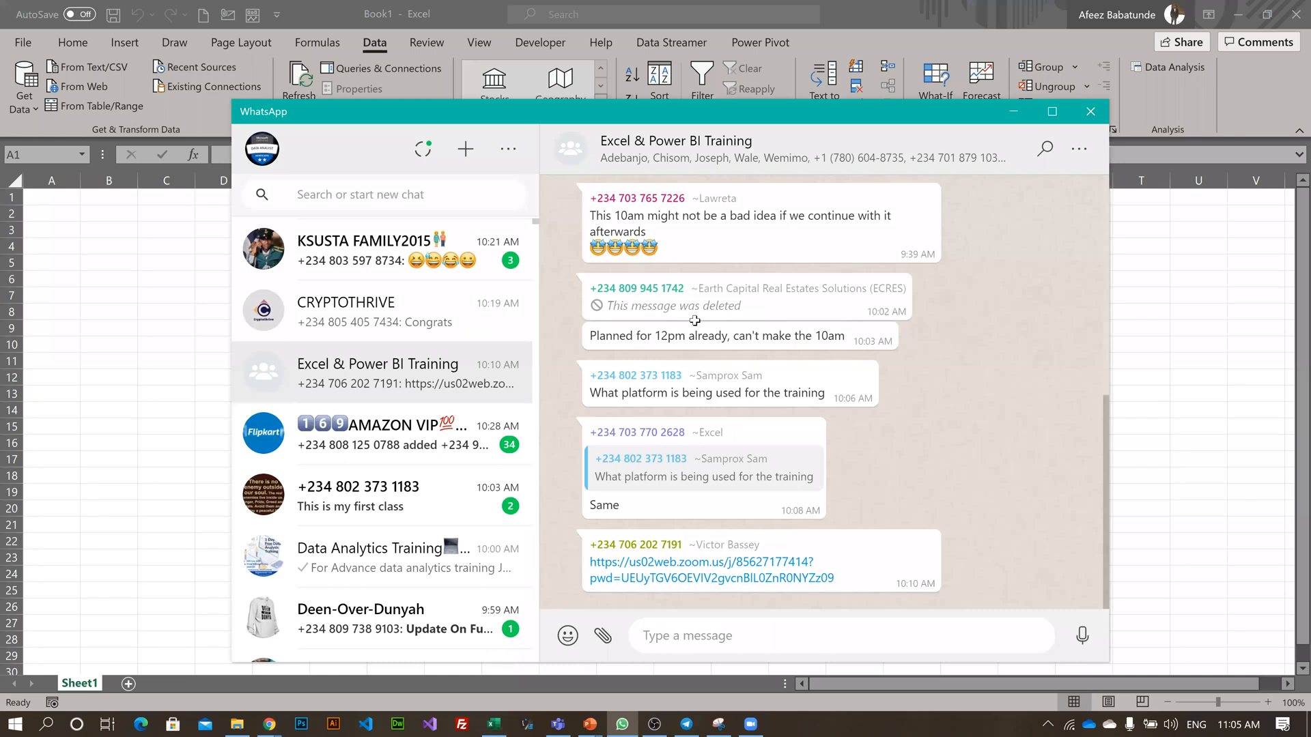
key("alt+Tab")
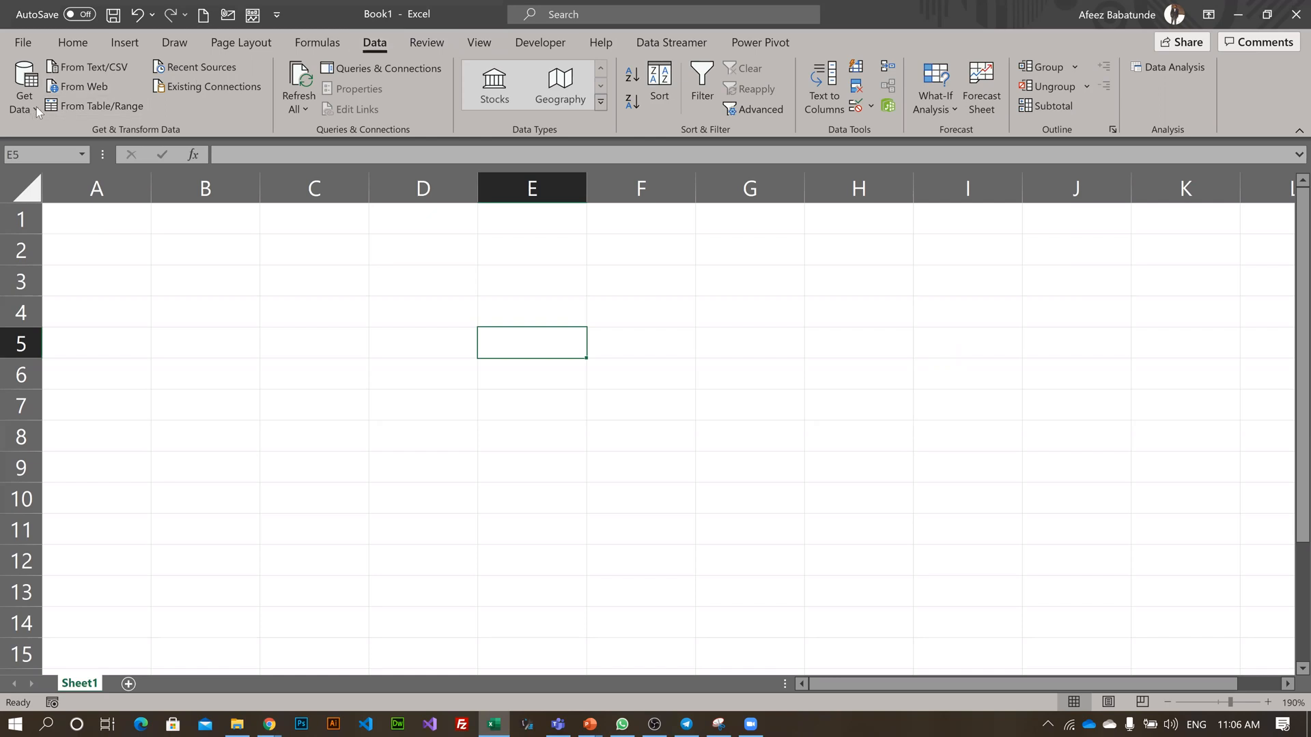
- Start a workbook import of HR_Master from the Data Source folder, review its list of tables and sheets, and cancel the import
left_click(24, 87)
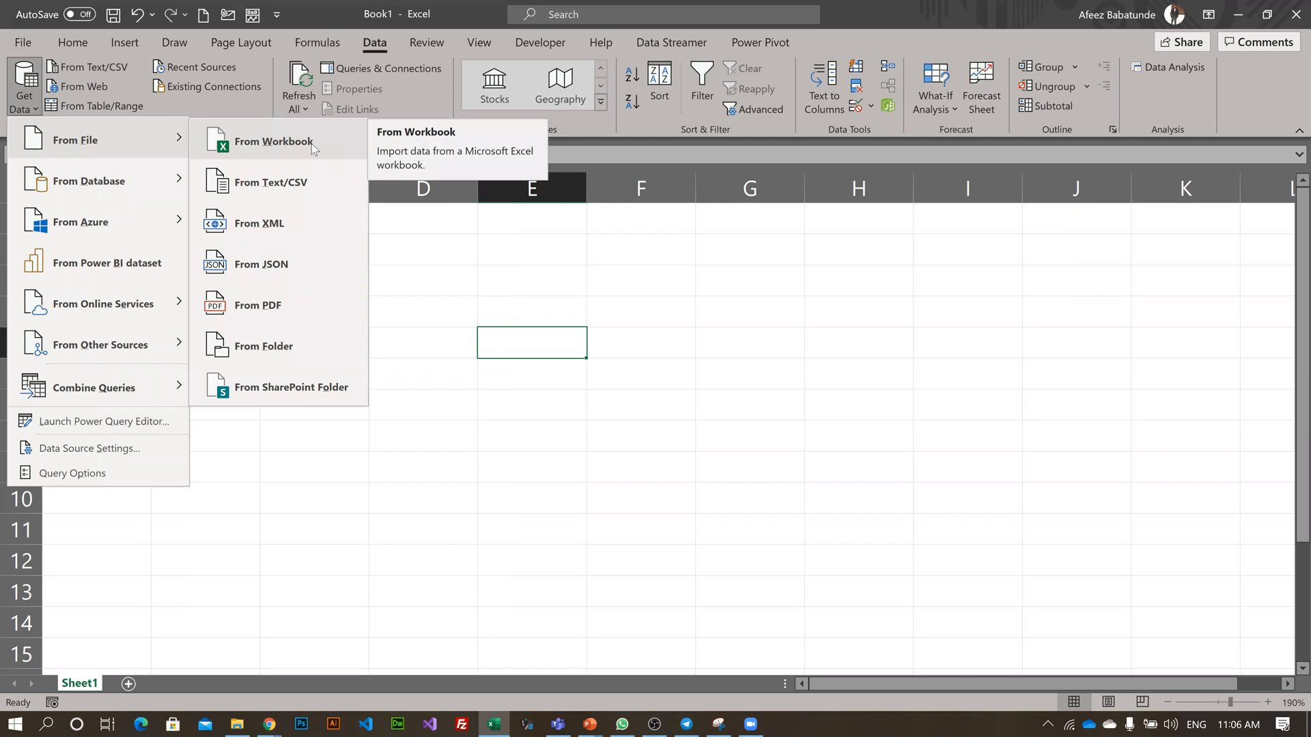
left_click(429, 281)
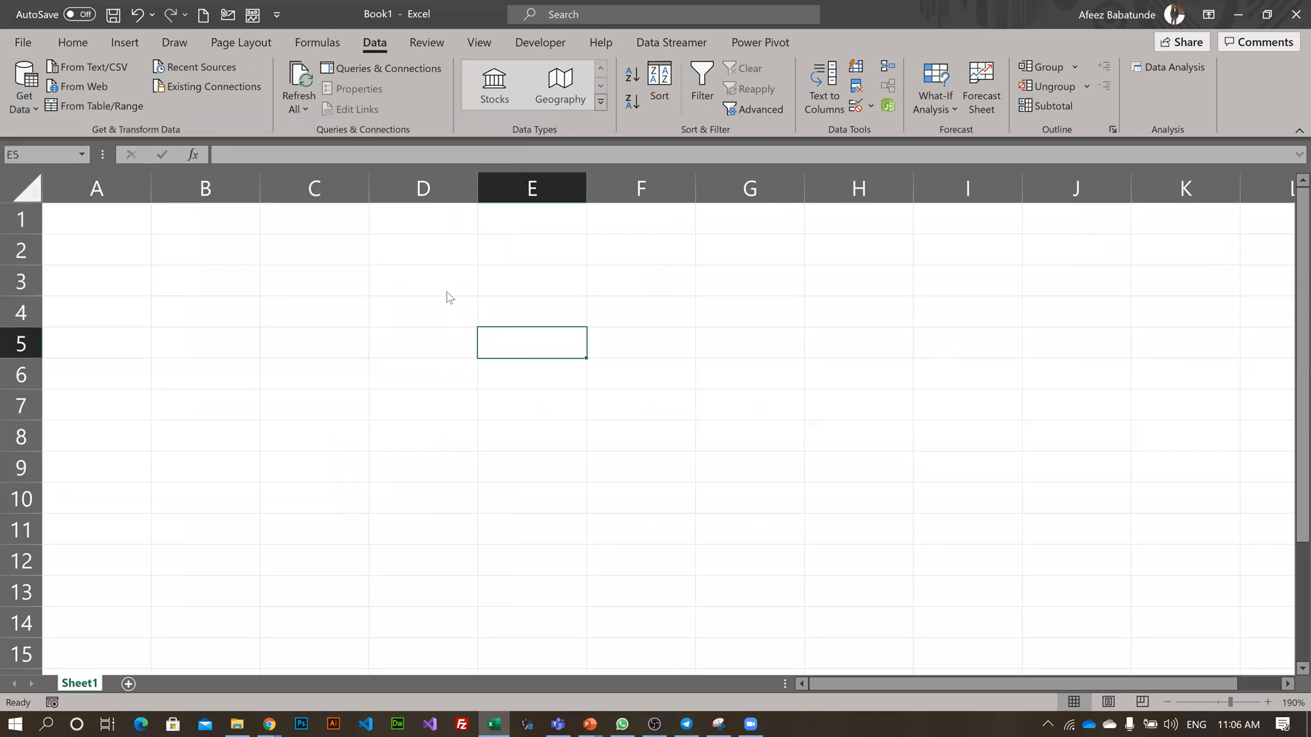
left_click(226, 20)
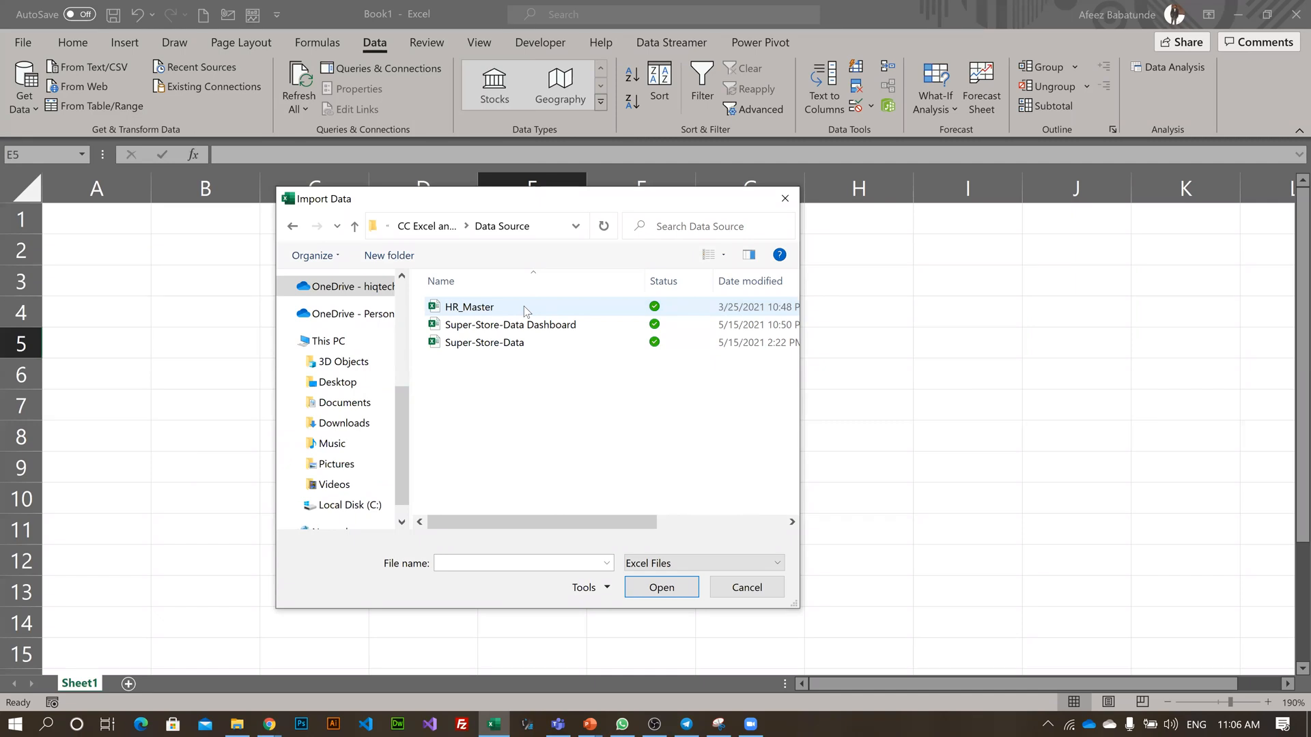
double_click(525, 308)
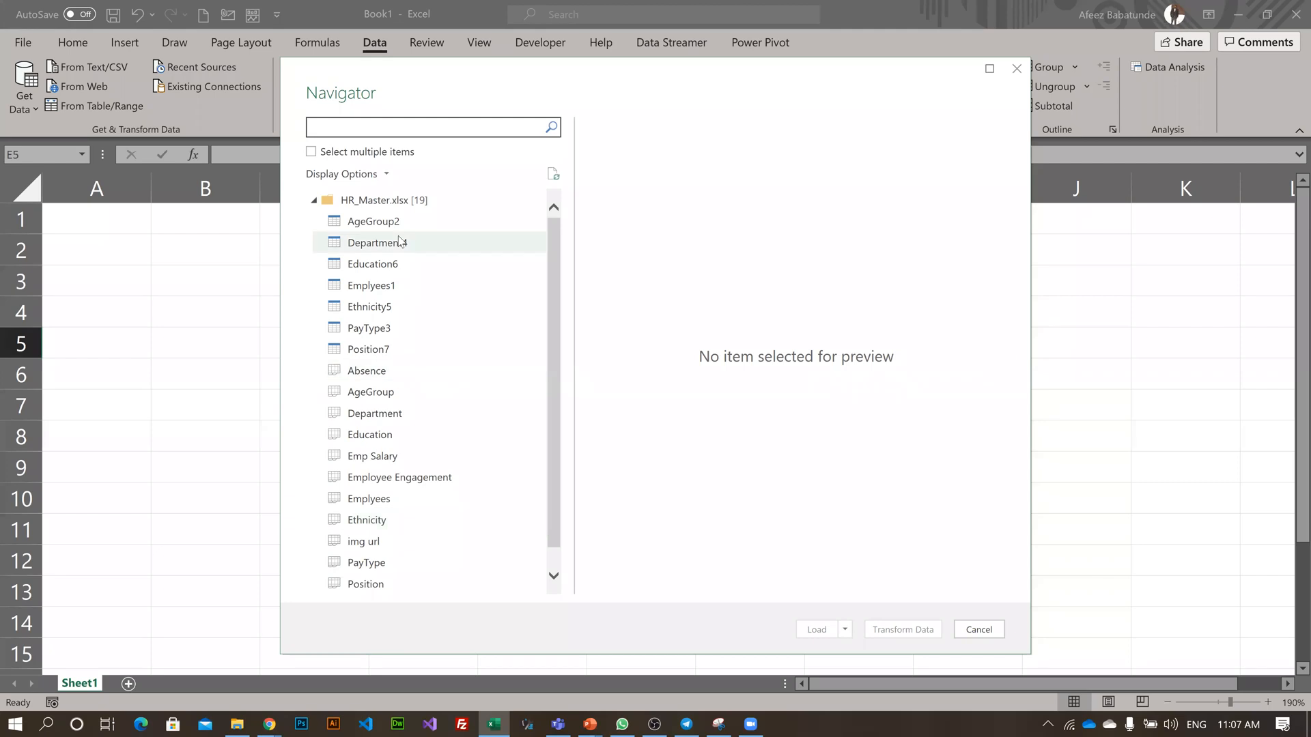
scroll(403, 505, "down", 2)
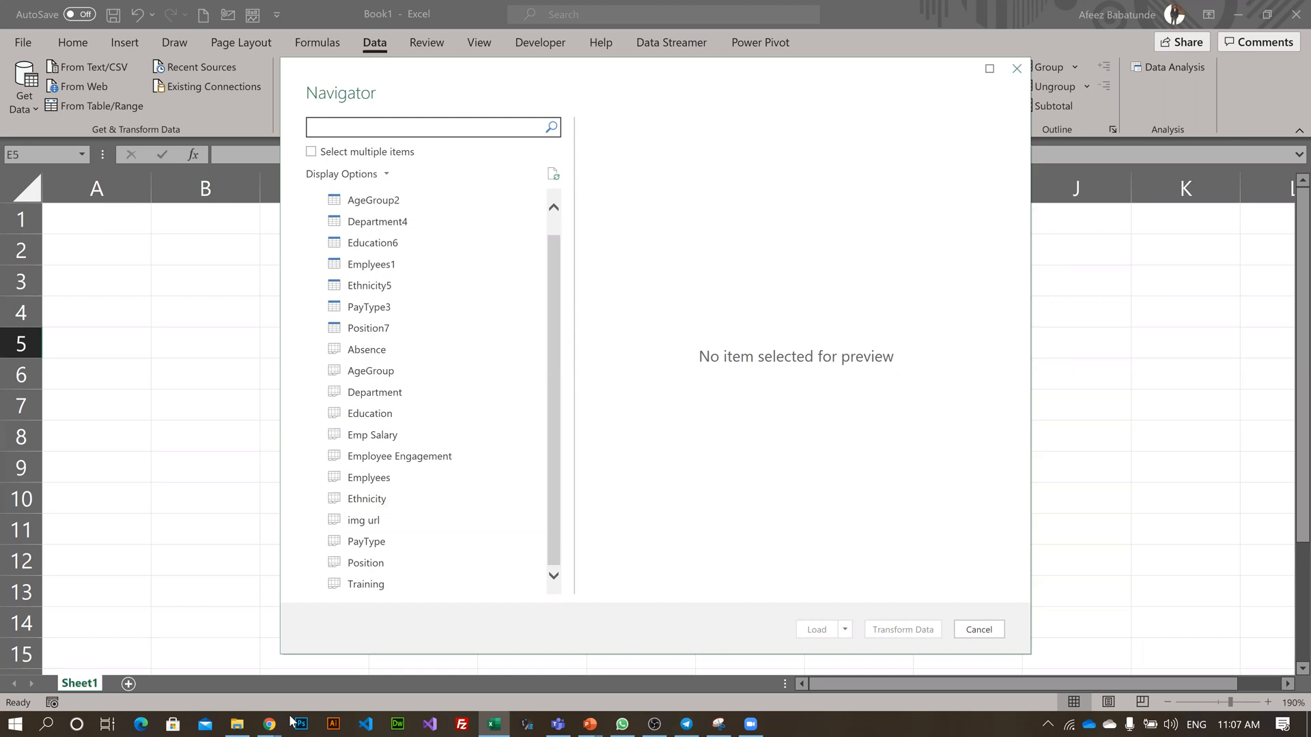
key("Escape")
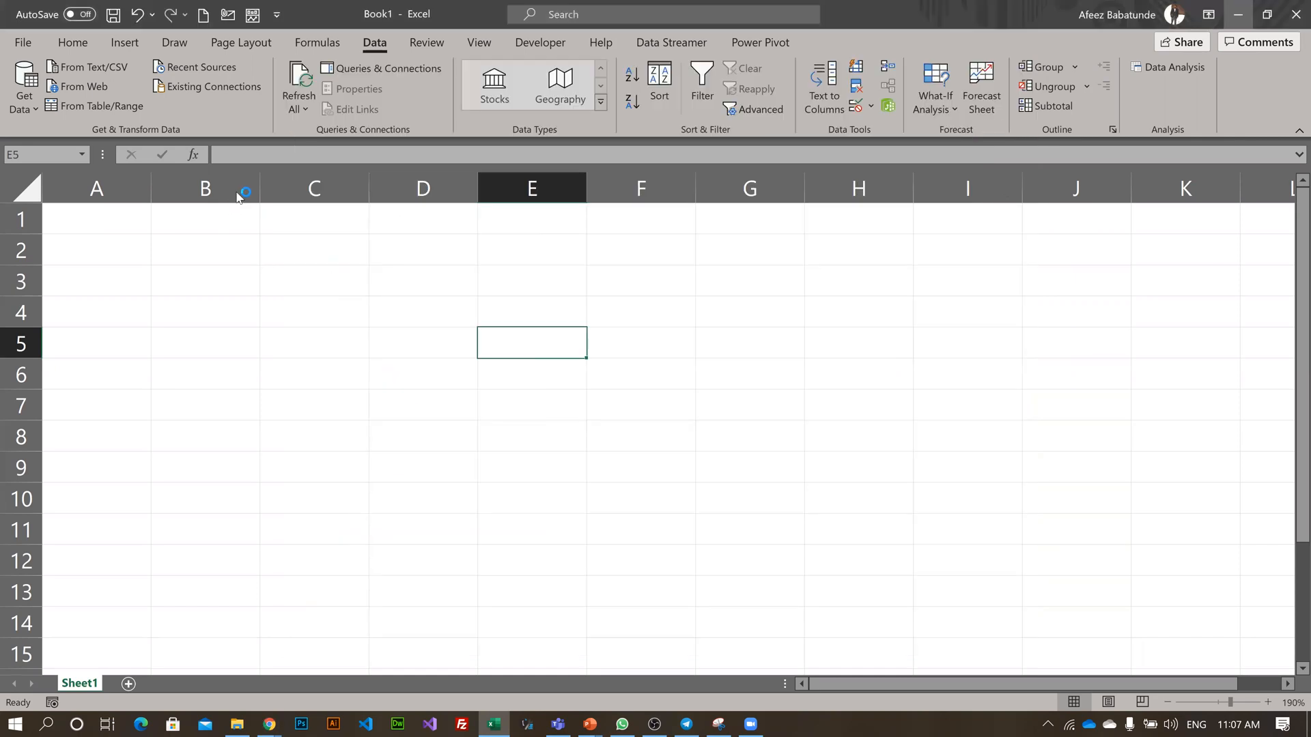
- Open the HR_Master workbook and examine the columns of the Emplyees sheet and the AgeGroup lookup sheet
key("super+d")
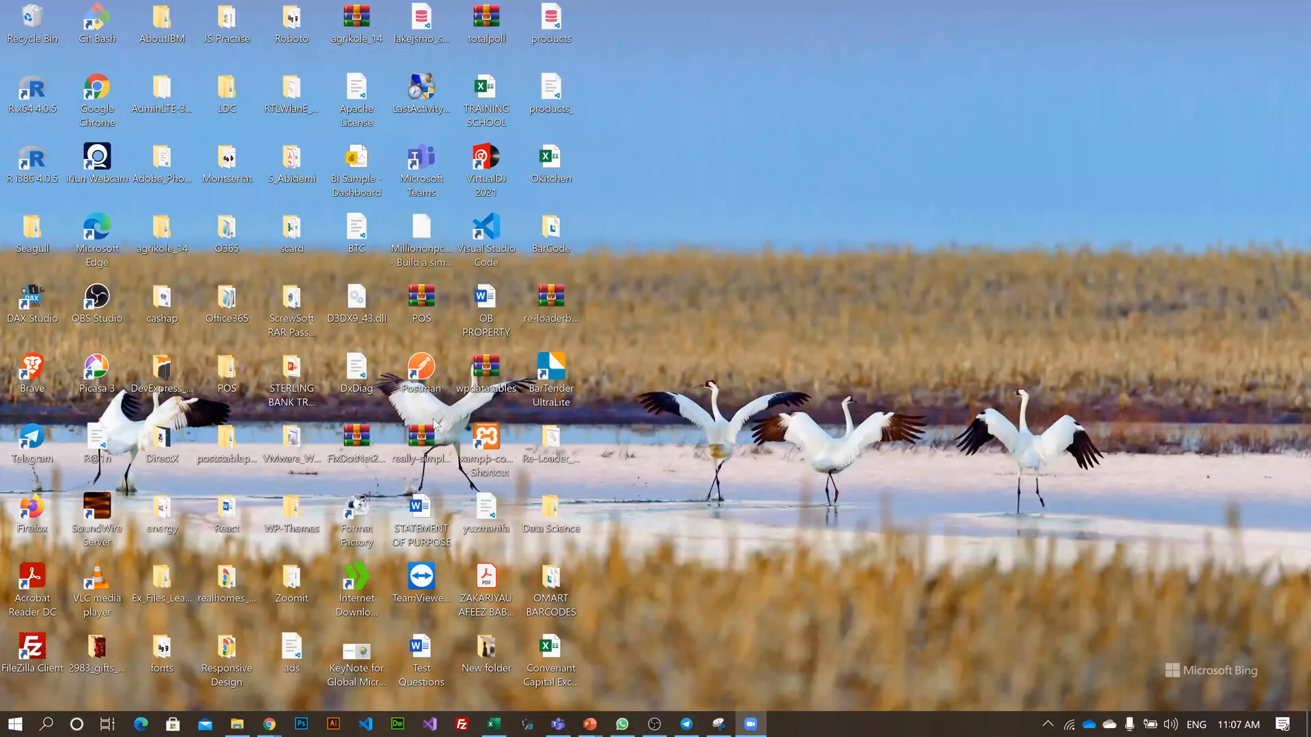
key("super+d")
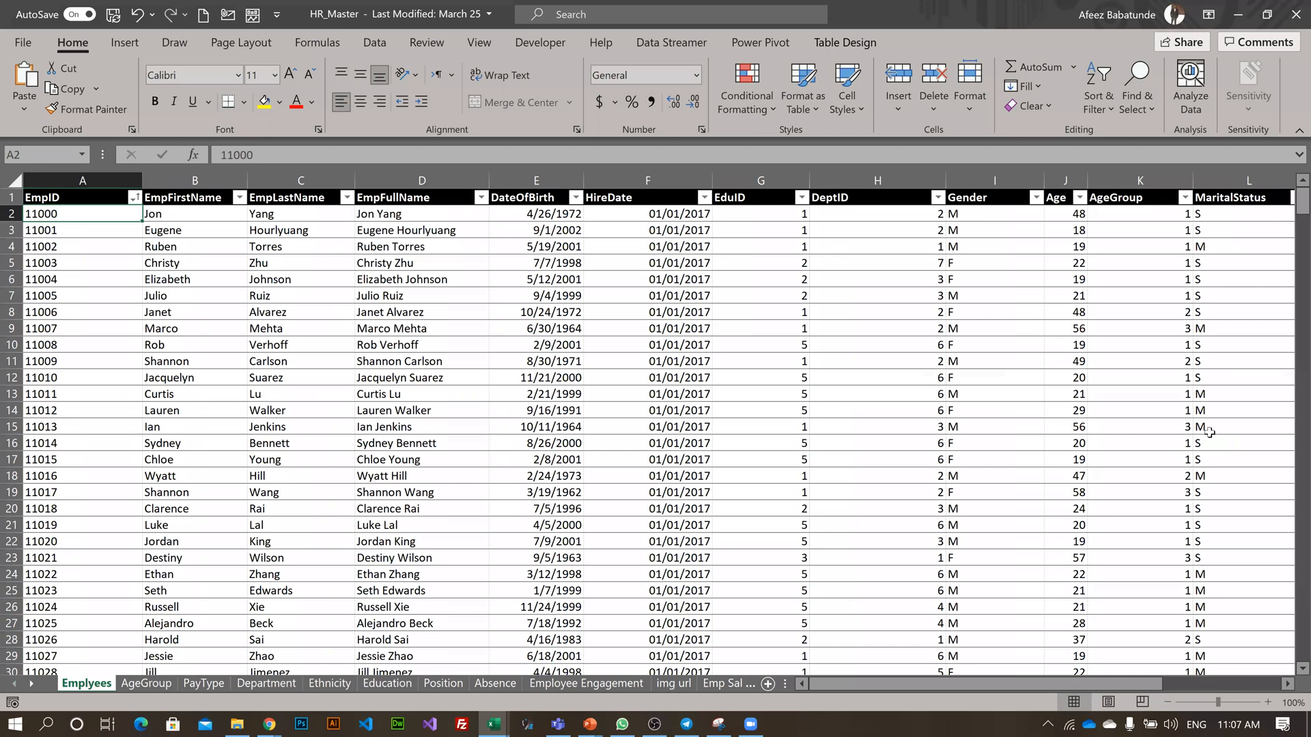
scroll(1261, 693, "down", 1, "ctrl")
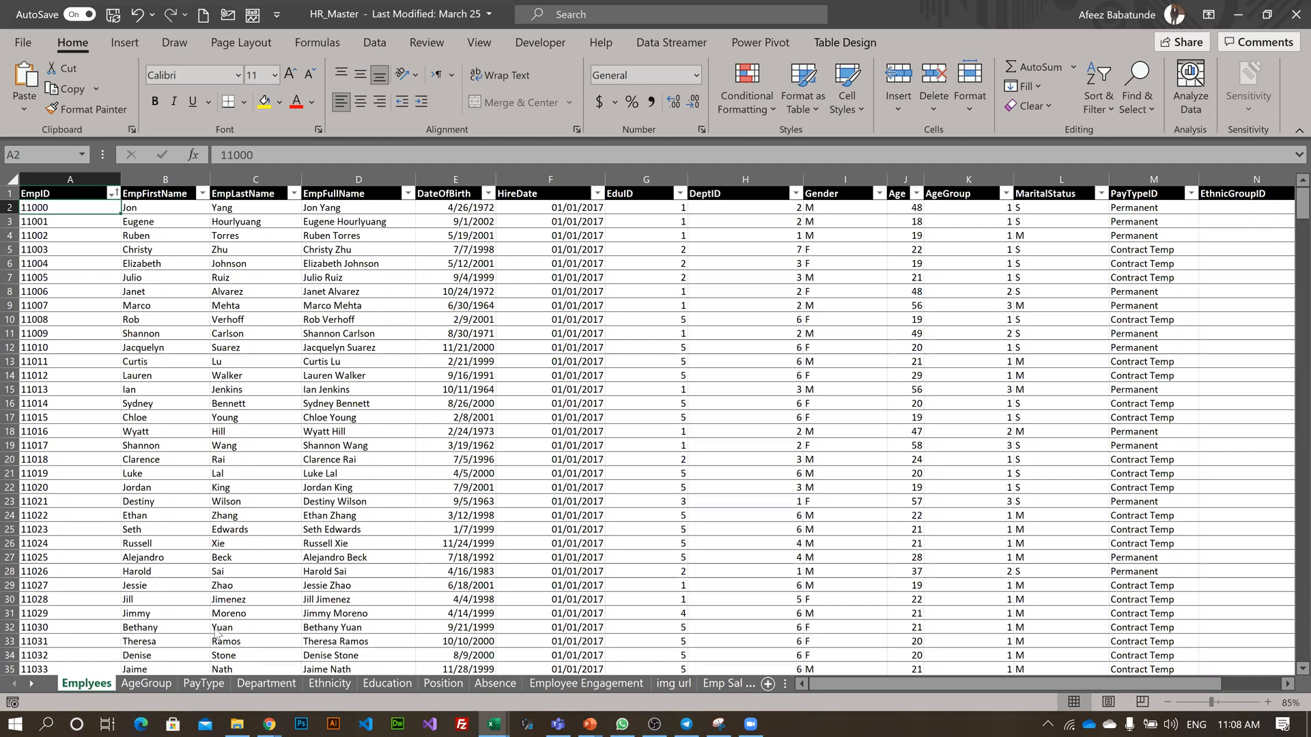
key("alt+Page_Down")
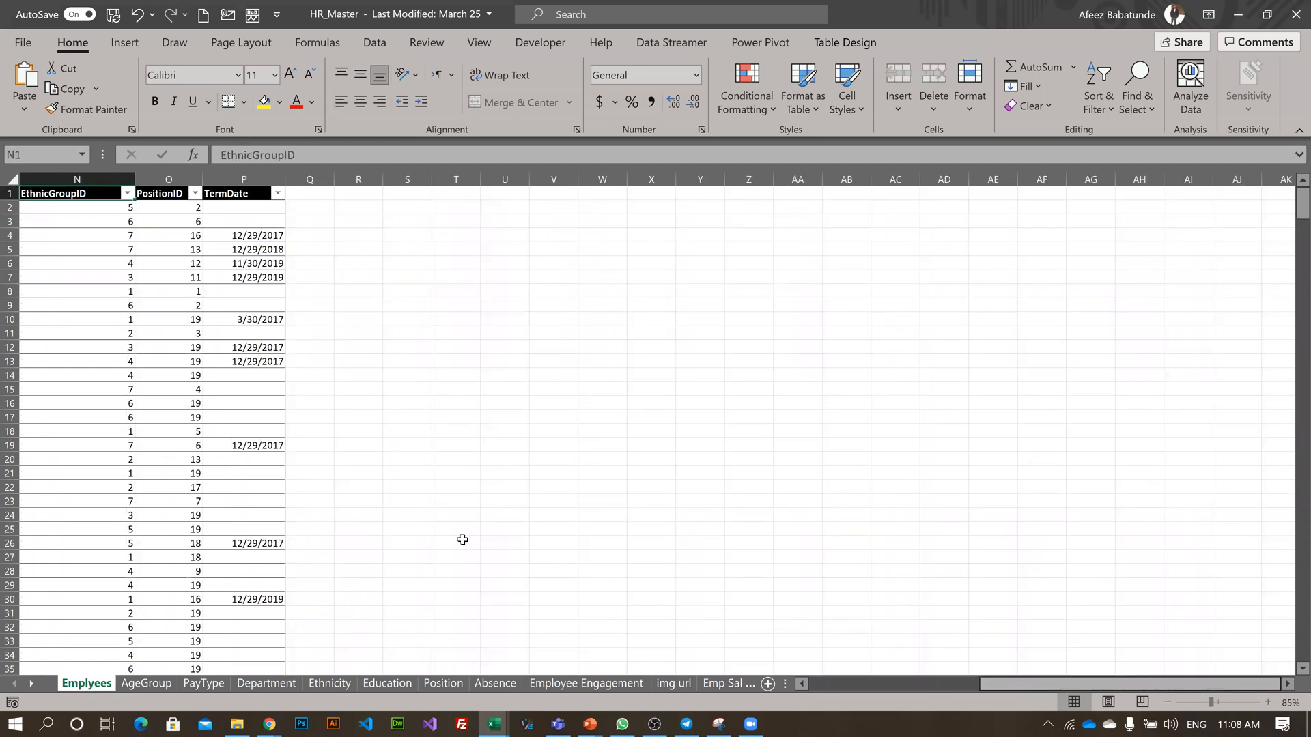
key("ctrl+Page_Down")
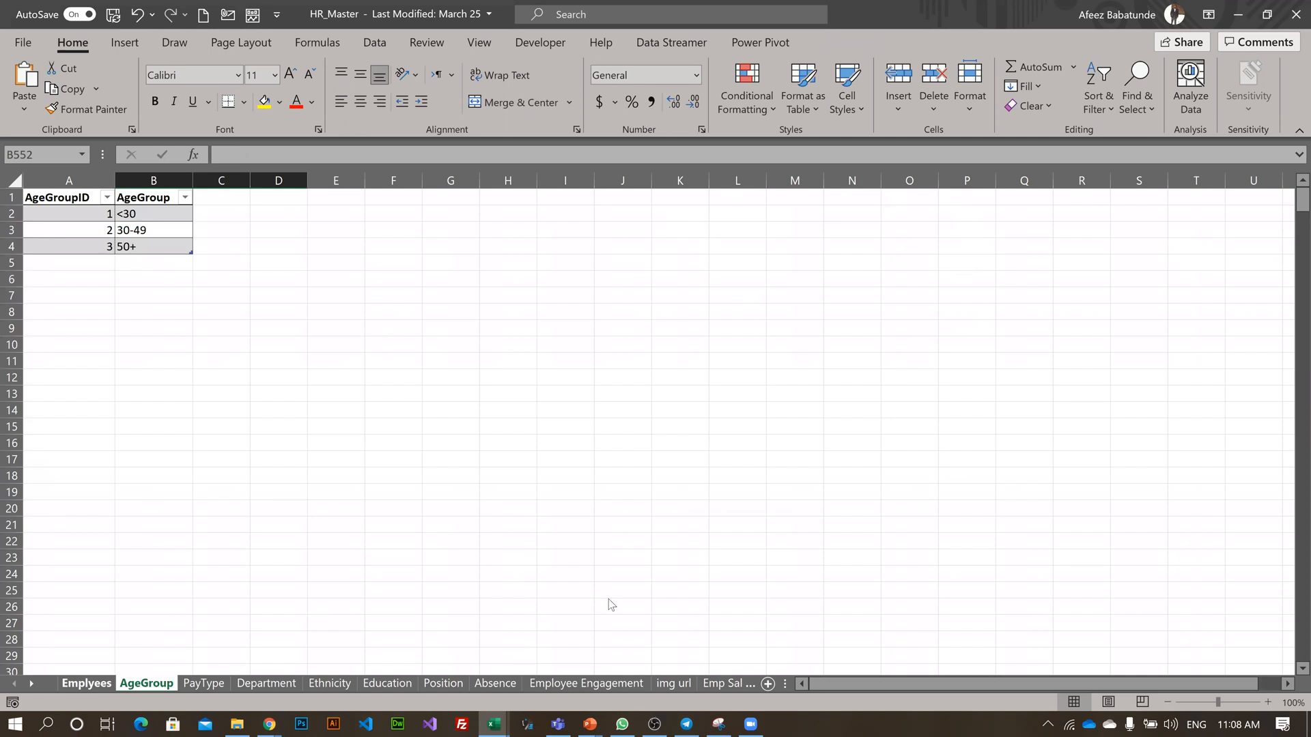
key("ctrl+Page_Up")
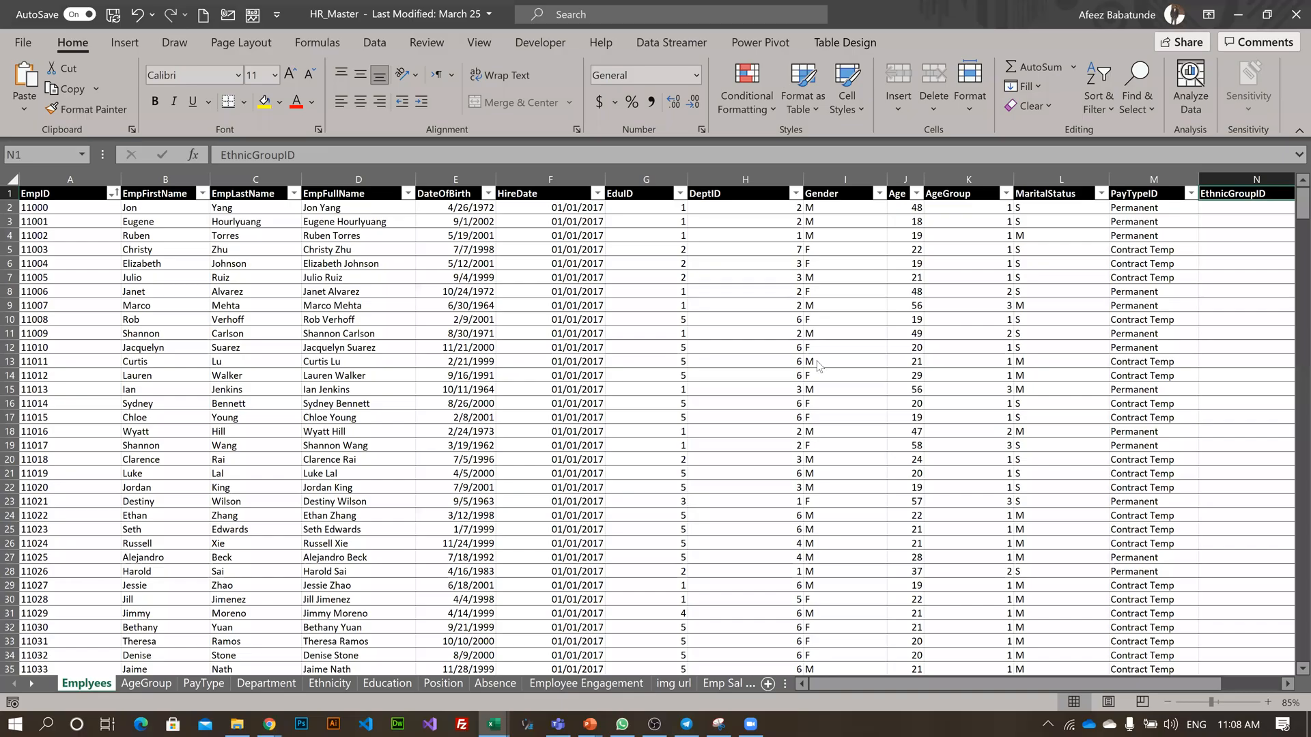
key("alt+Tab")
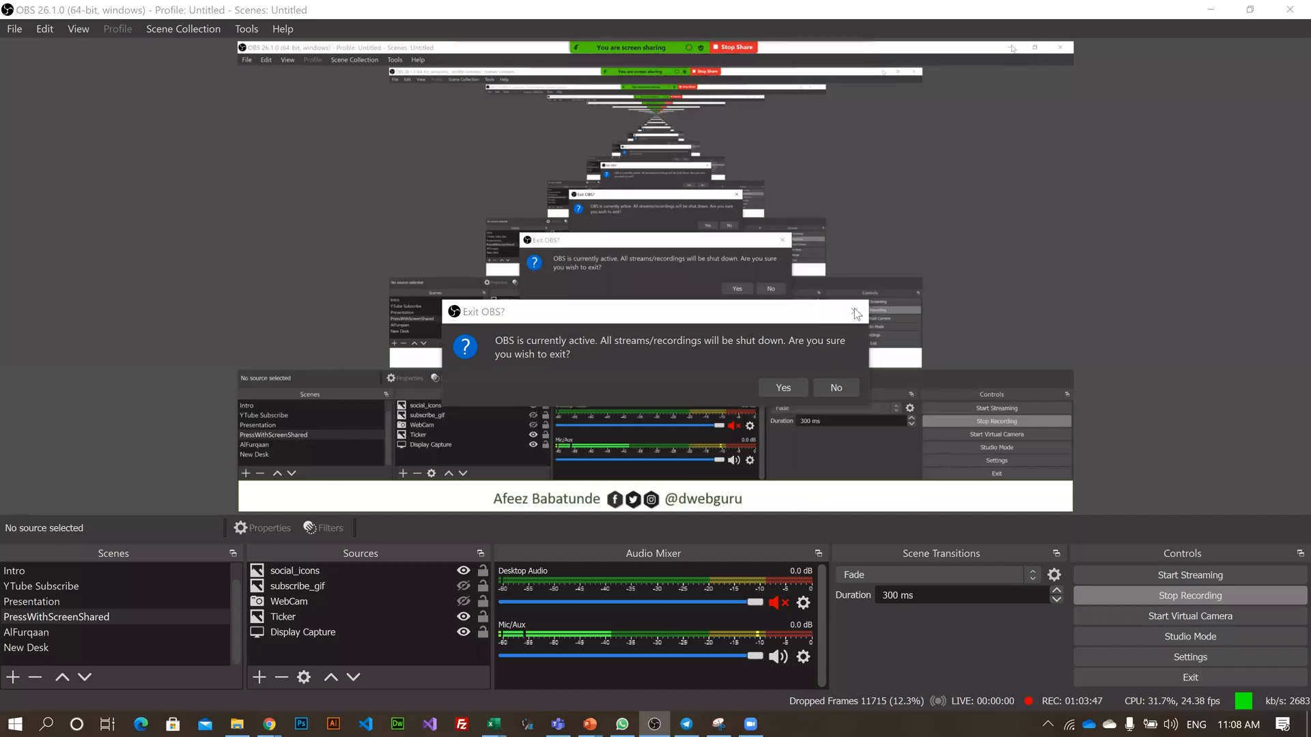
key("Escape")
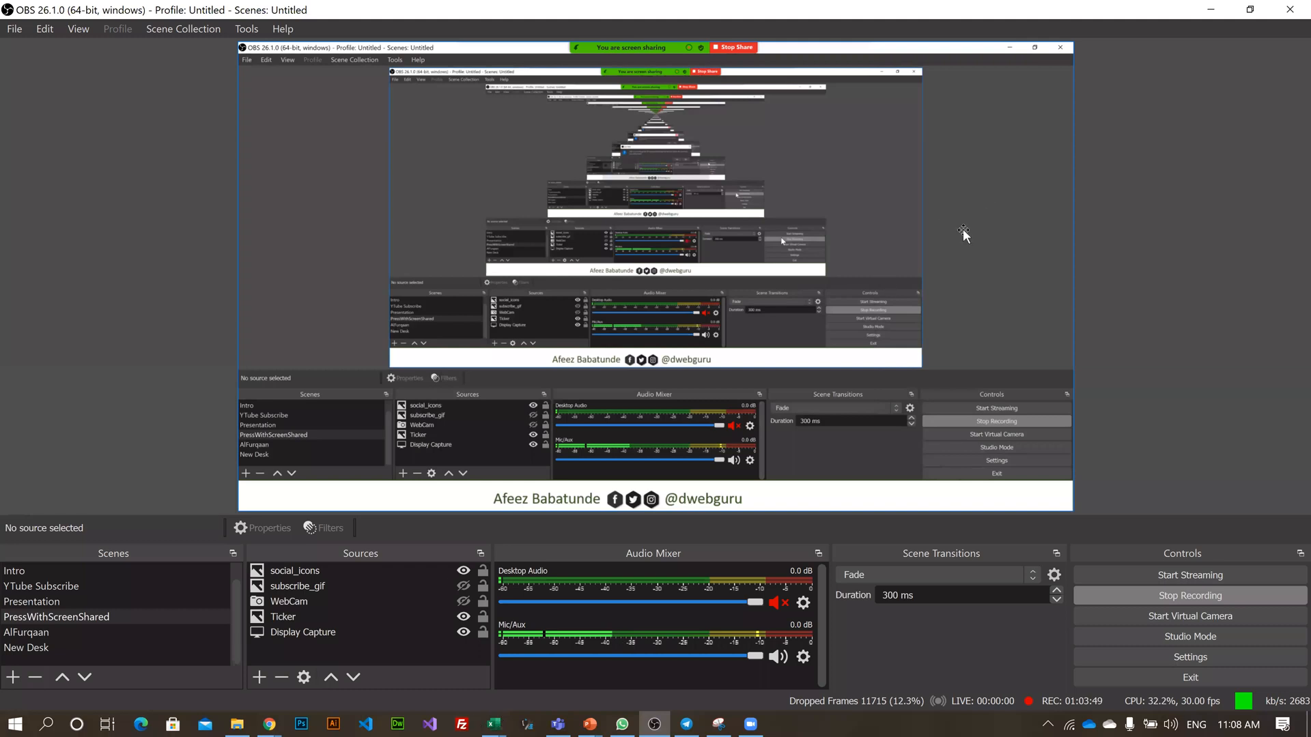
key("super+d")
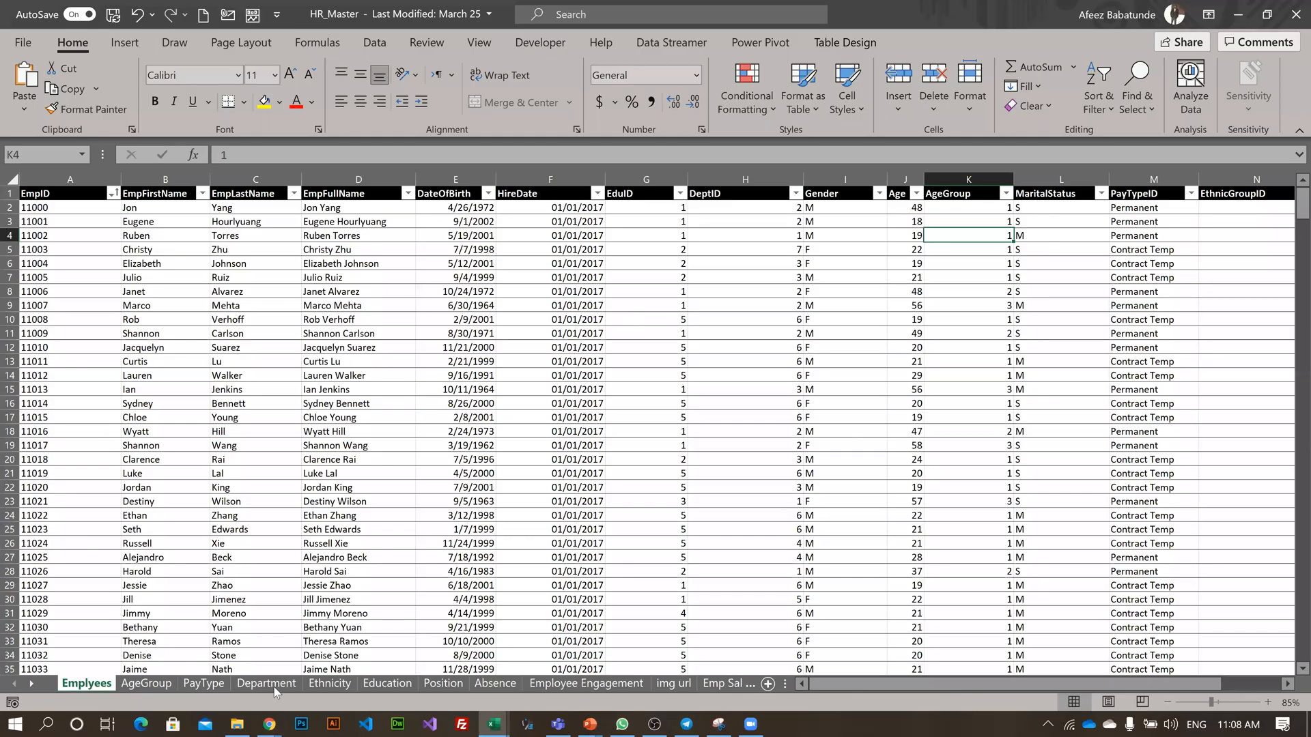
- Compare the EduID column of the Emplyees sheet with the lookup table on the Education sheet
key("Left")
key("Left")
key("Left")
key("Left")
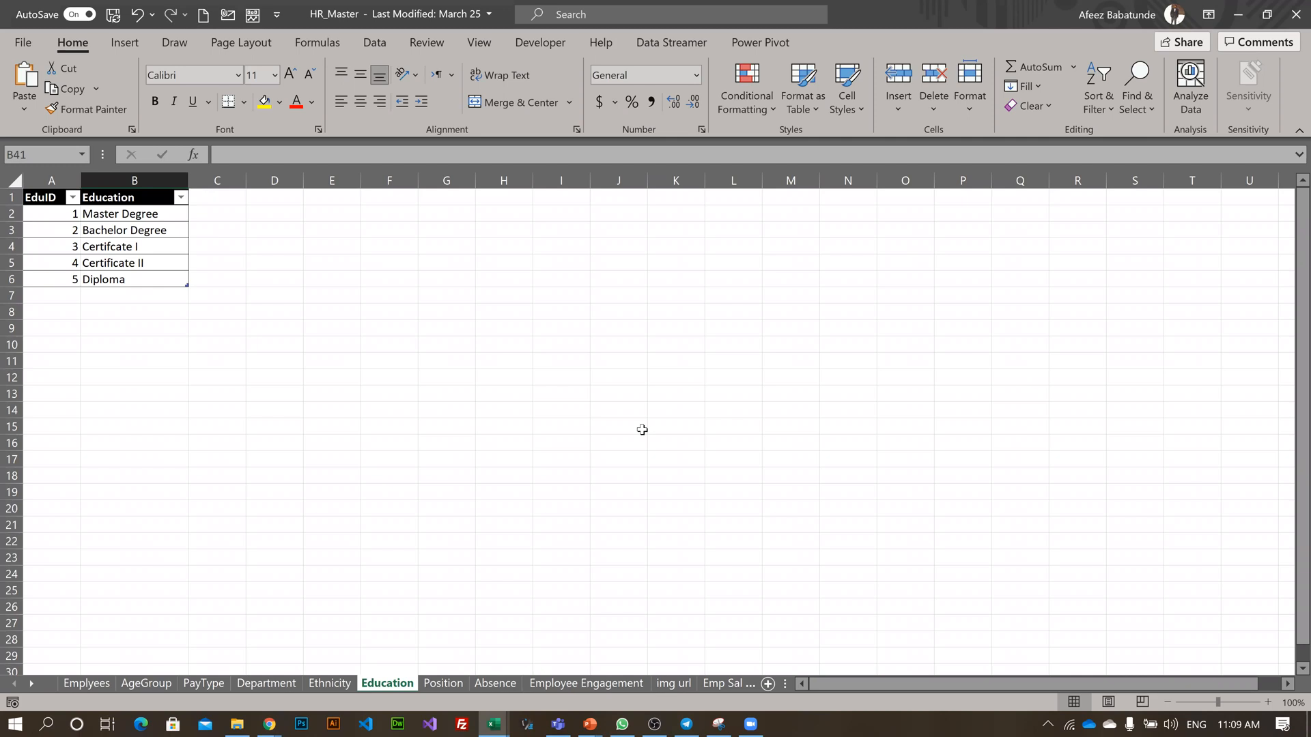
key("ctrl+Page_Up")
key("ctrl+Page_Up")
key("ctrl+Page_Up")
key("ctrl+Page_Up")
key("ctrl+Page_Up")
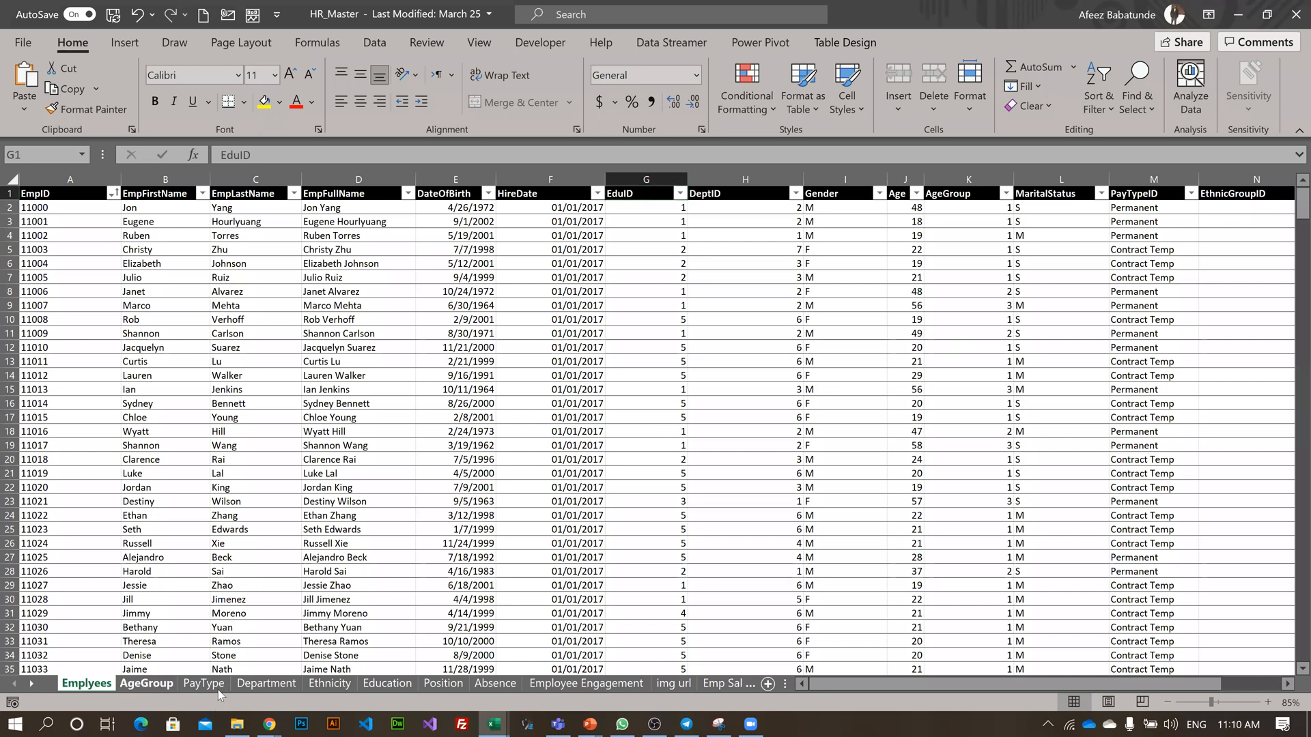
- Compare the lookup table on the PayType sheet with the PayTypeID column of the Emplyees sheet
left_click(191, 684)
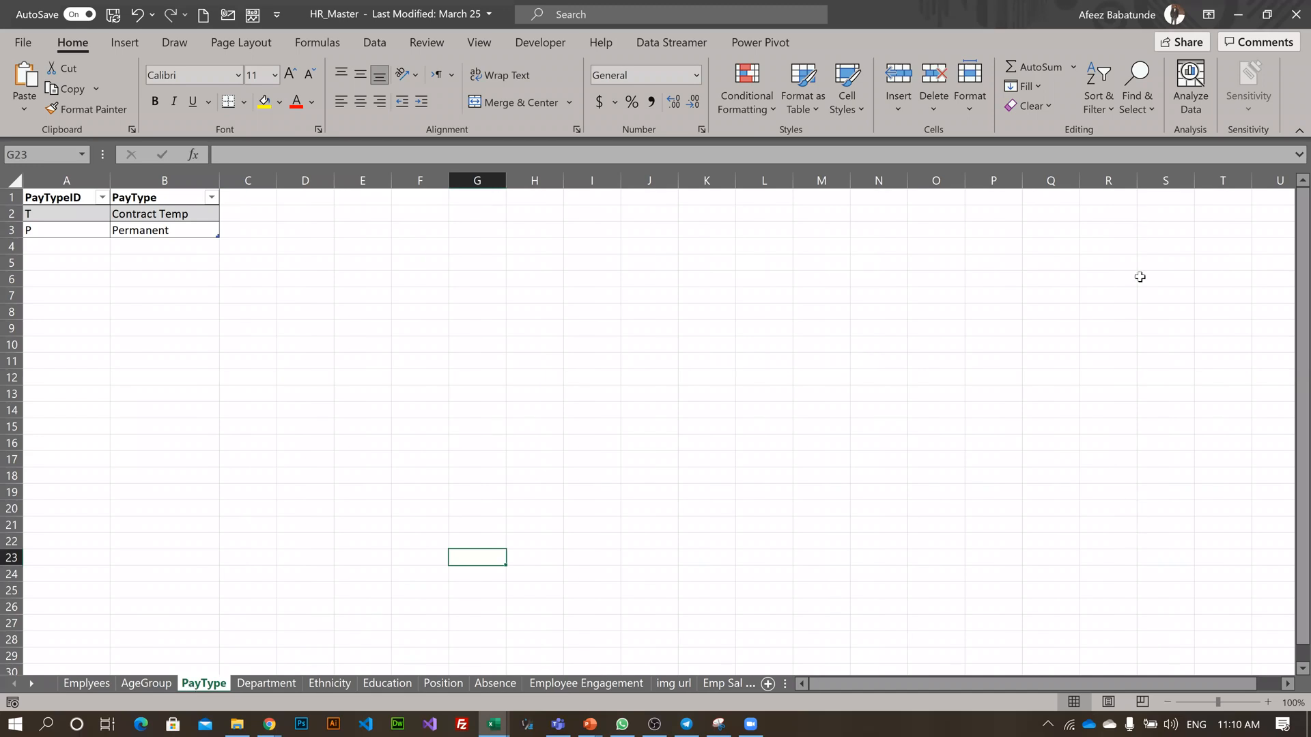
key("ctrl+Page_Up")
key("ctrl+Page_Up")
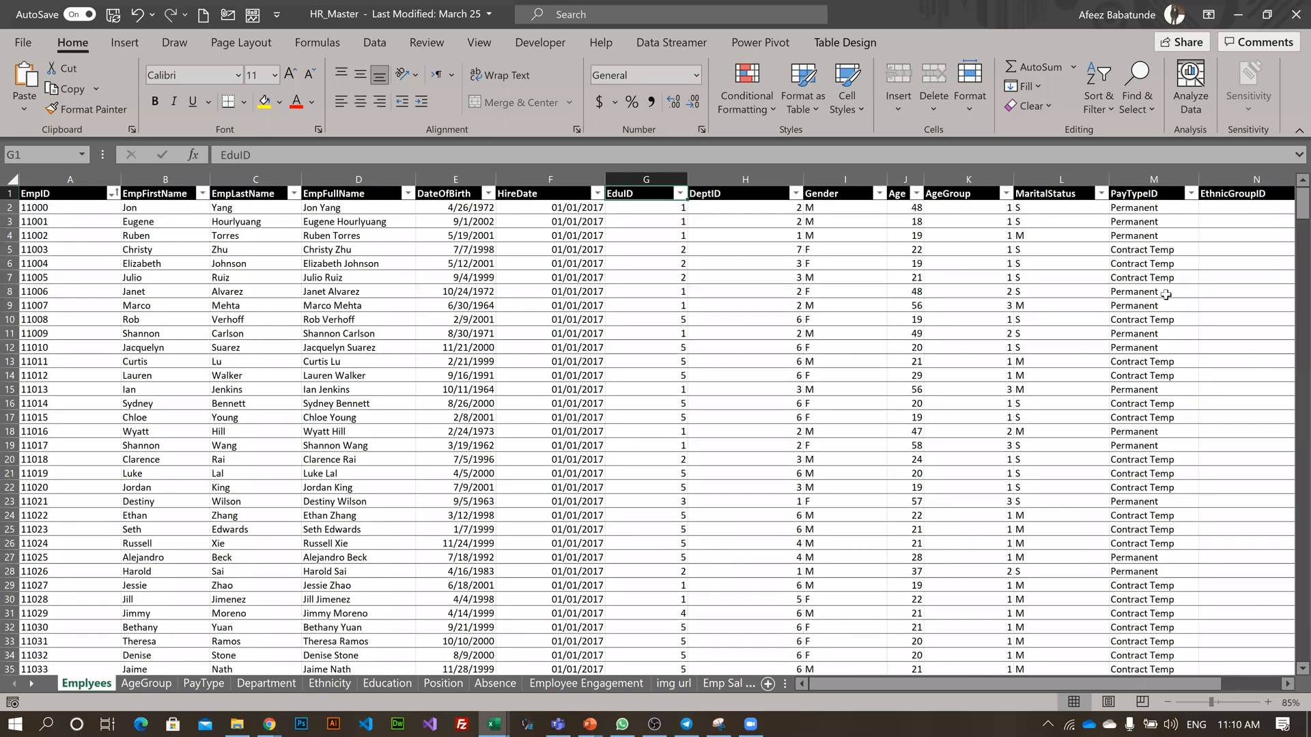
- Review the Ethnicity and Position lookup tables and the absence records on the Absence sheet
left_click(213, 687)
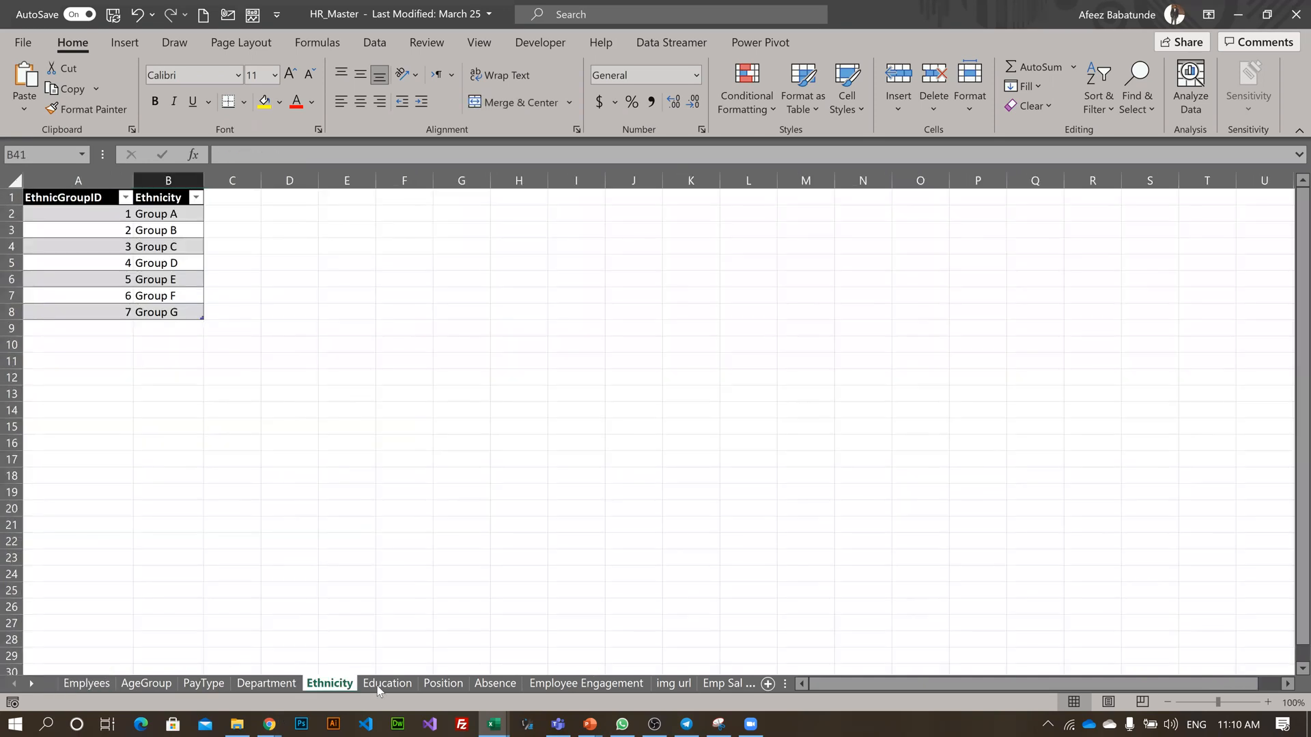
left_click(442, 685)
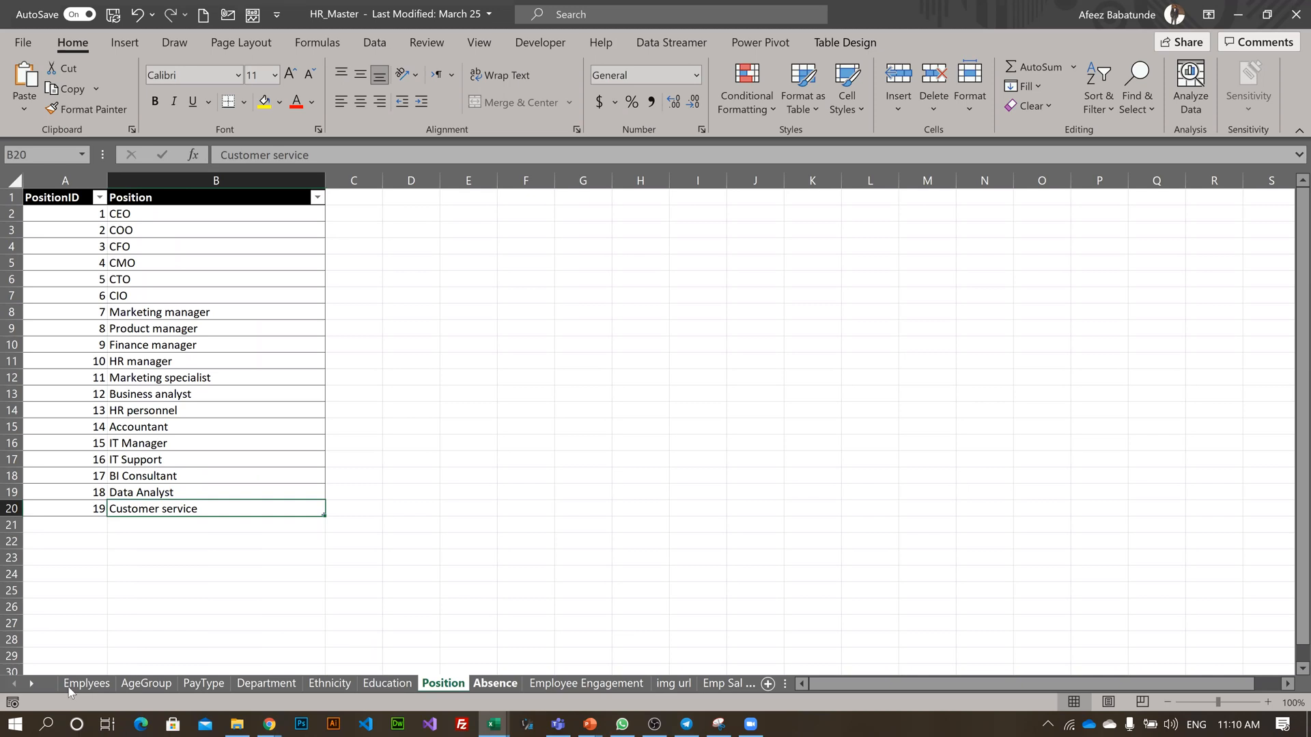
key("ctrl+Page_Down")
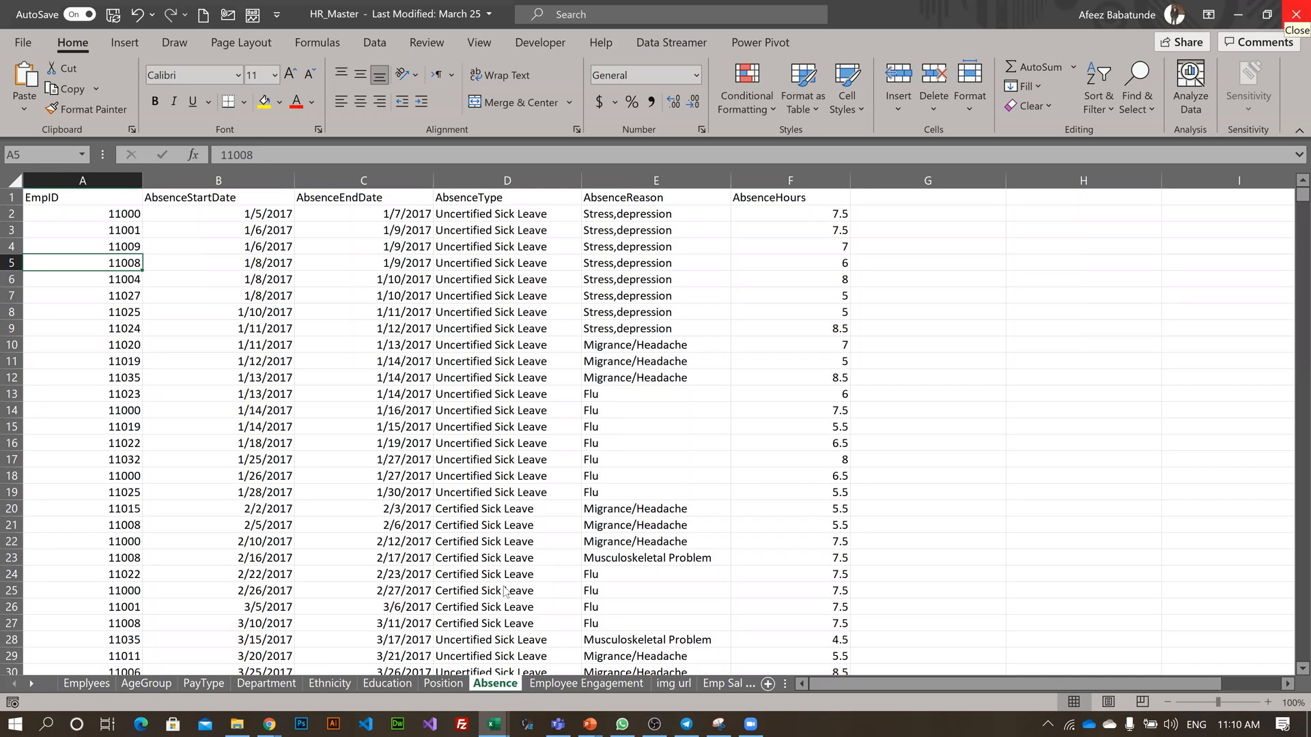
- Import the HR_Master workbook from the Data Source folder as a new data source in the Book1 workbook
left_click(495, 723)
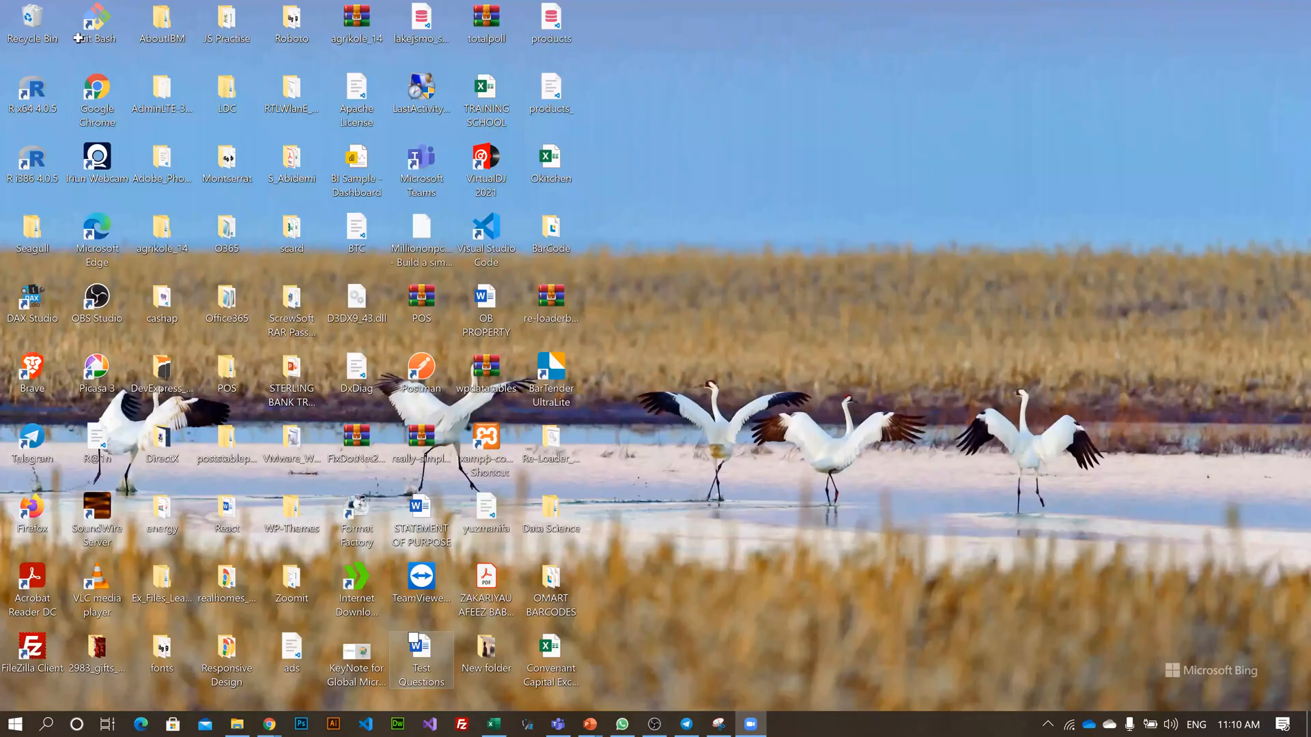
key("alt+Tab")
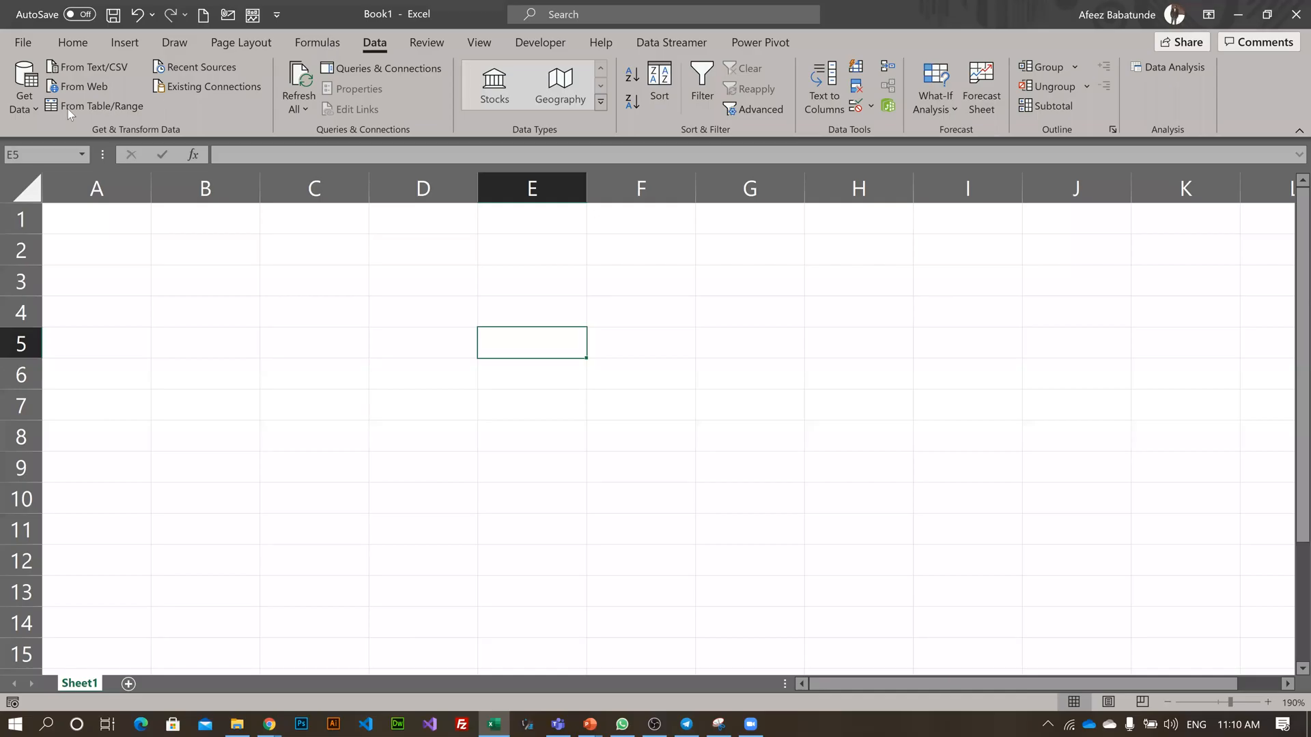
left_click(24, 89)
mouse_move(98, 141)
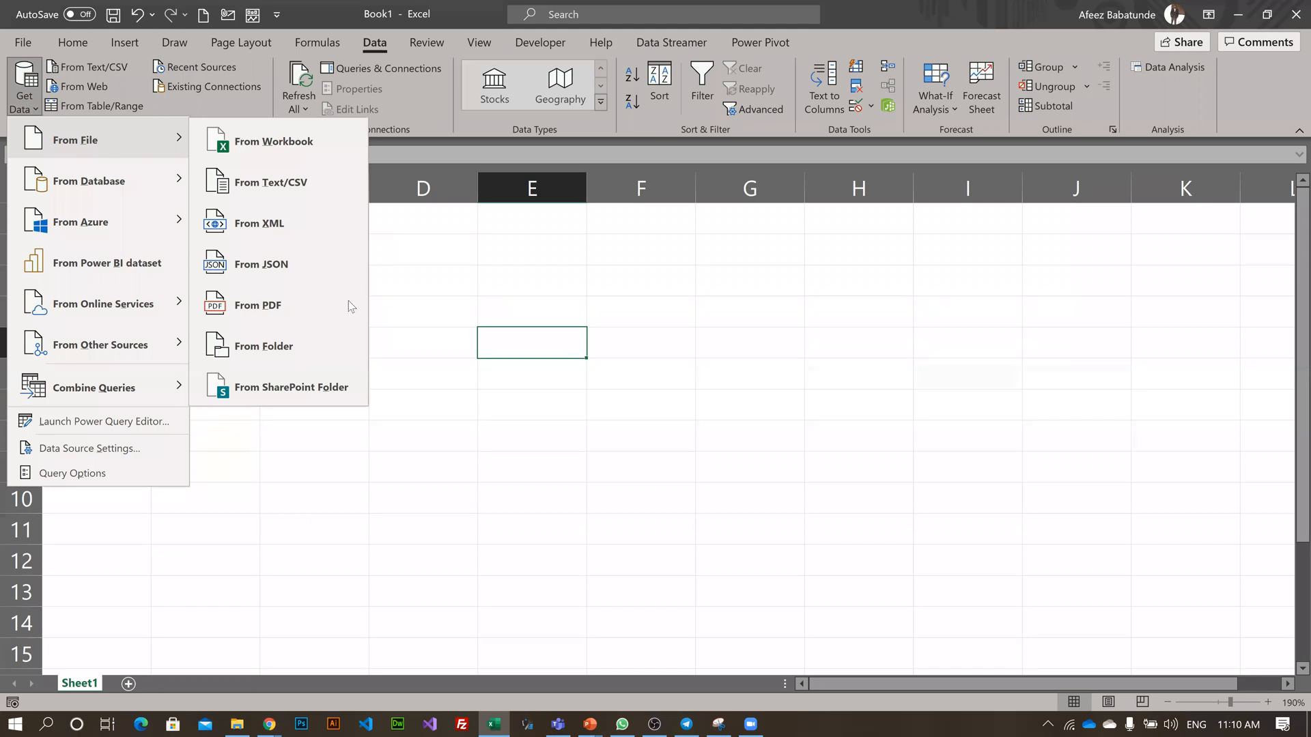
left_click(220, 125)
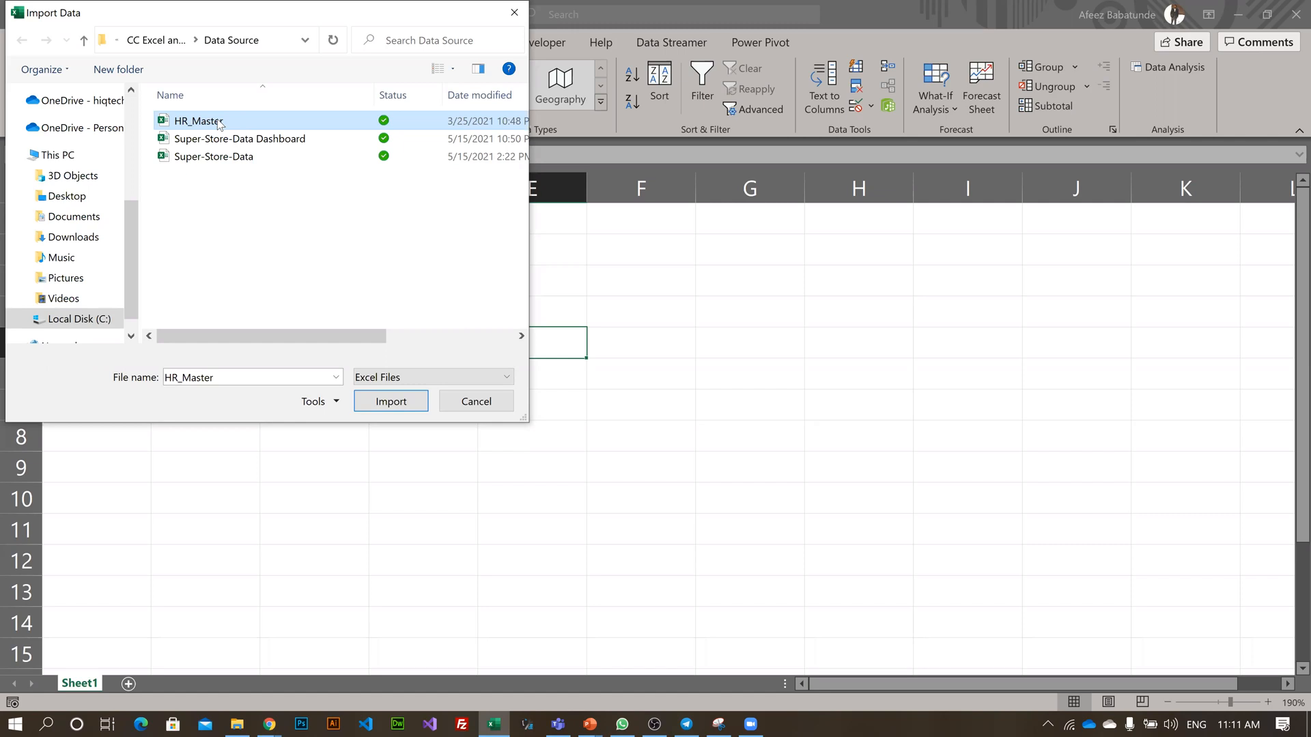
left_click(390, 410)
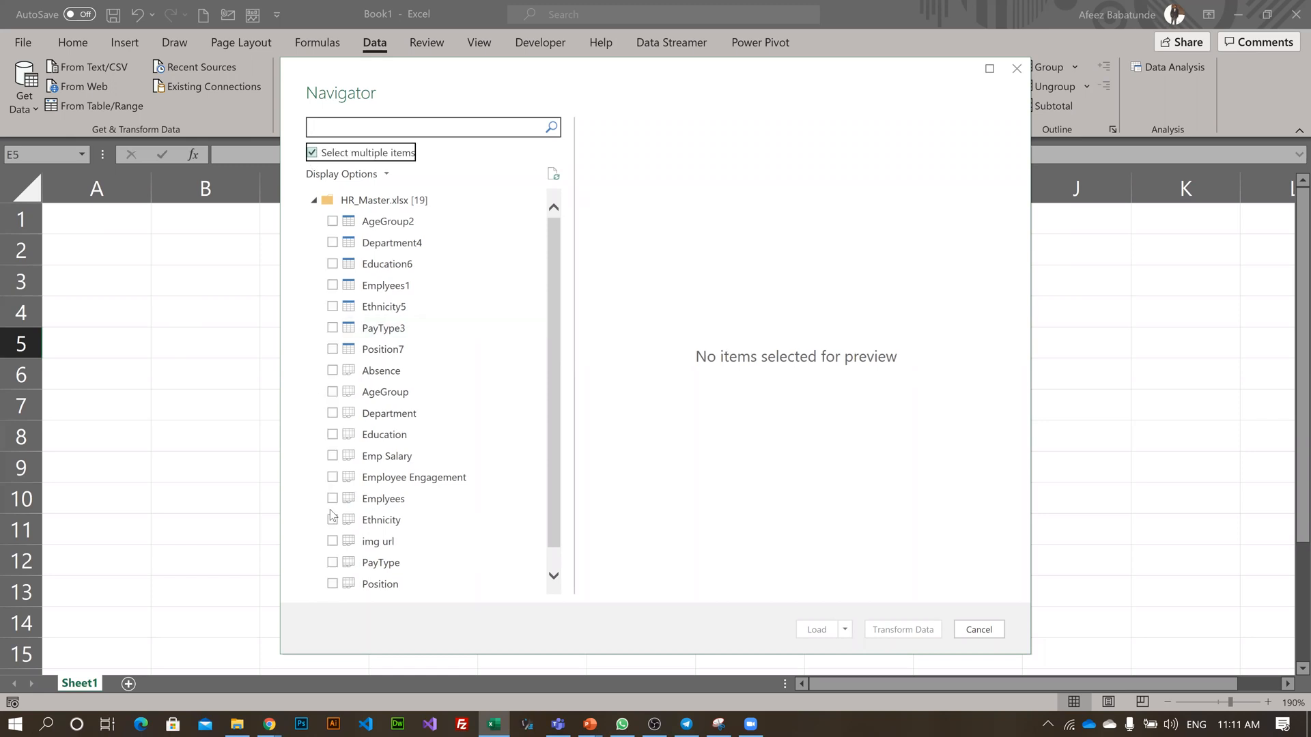
- Select the tables AgeGroup2, Department4, Education6, Emplyees1, Ethnicity5, PayType3 and Position7 of HR_Master for import
left_click(332, 286)
left_click(332, 264)
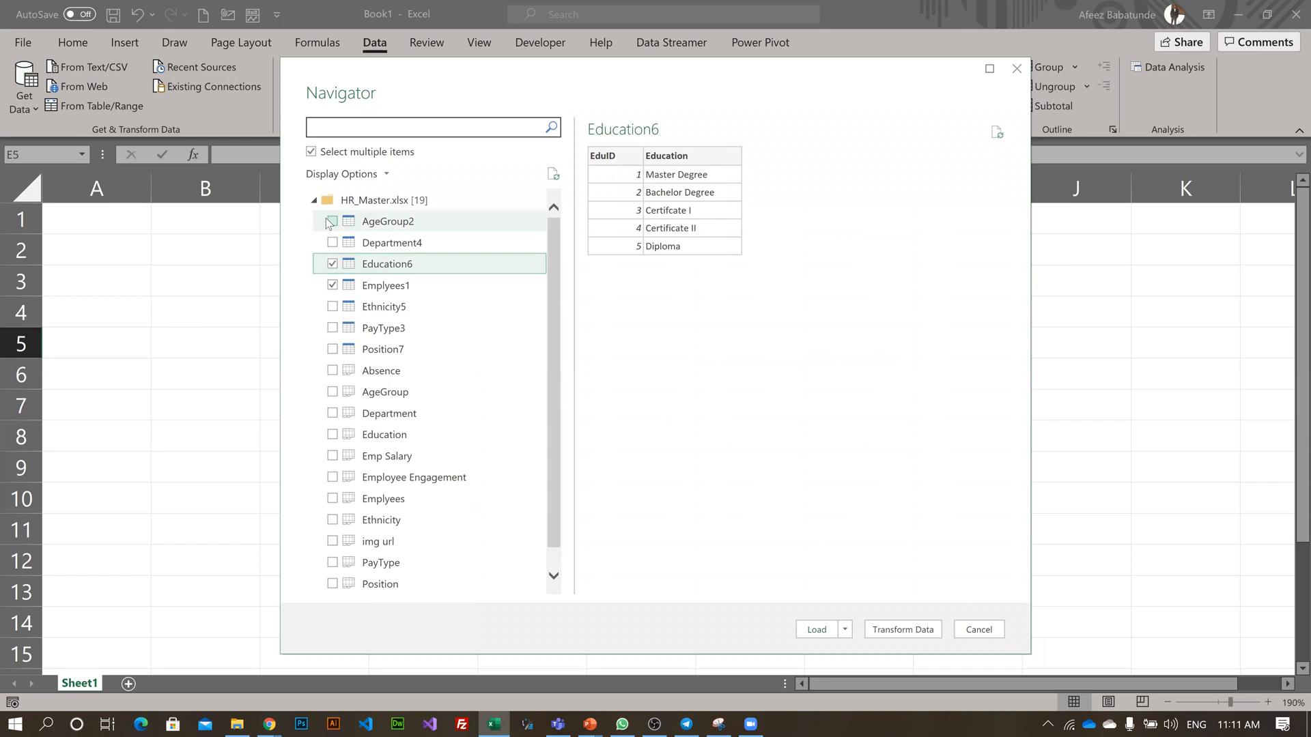
left_click(332, 221)
left_click(334, 247)
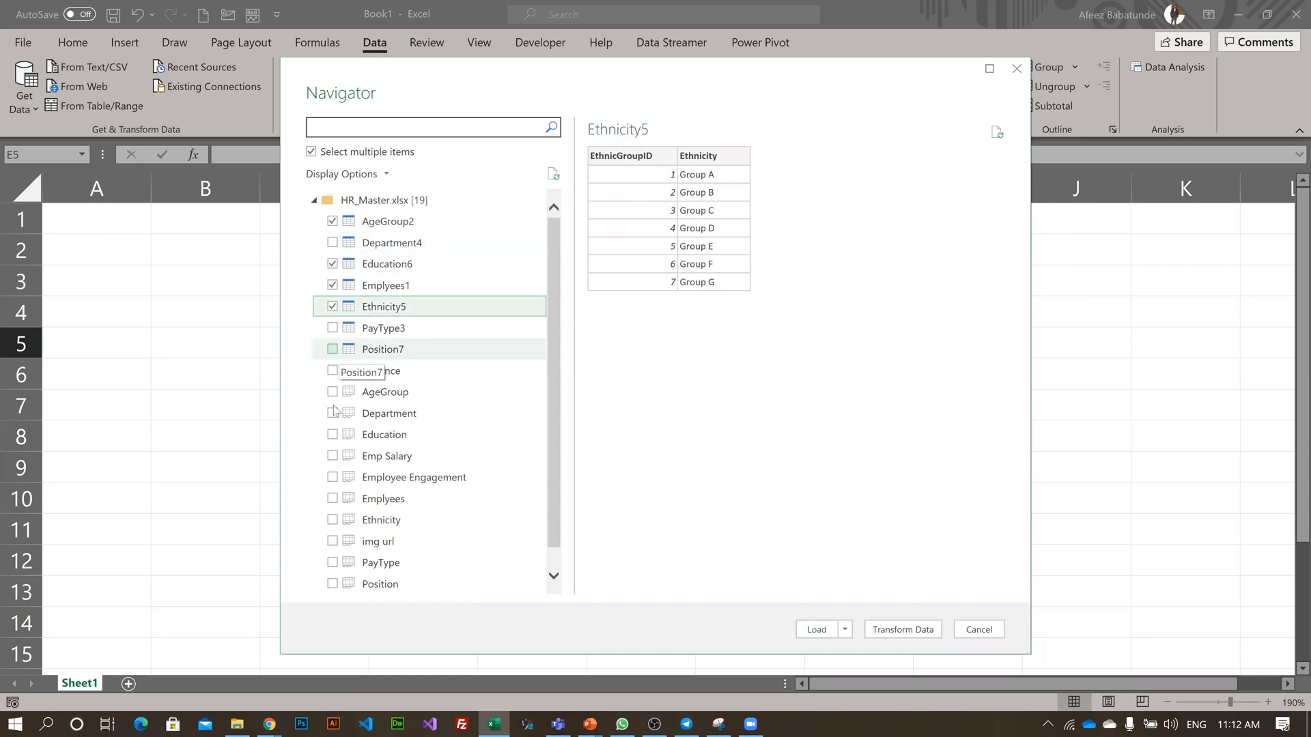
left_click(333, 243)
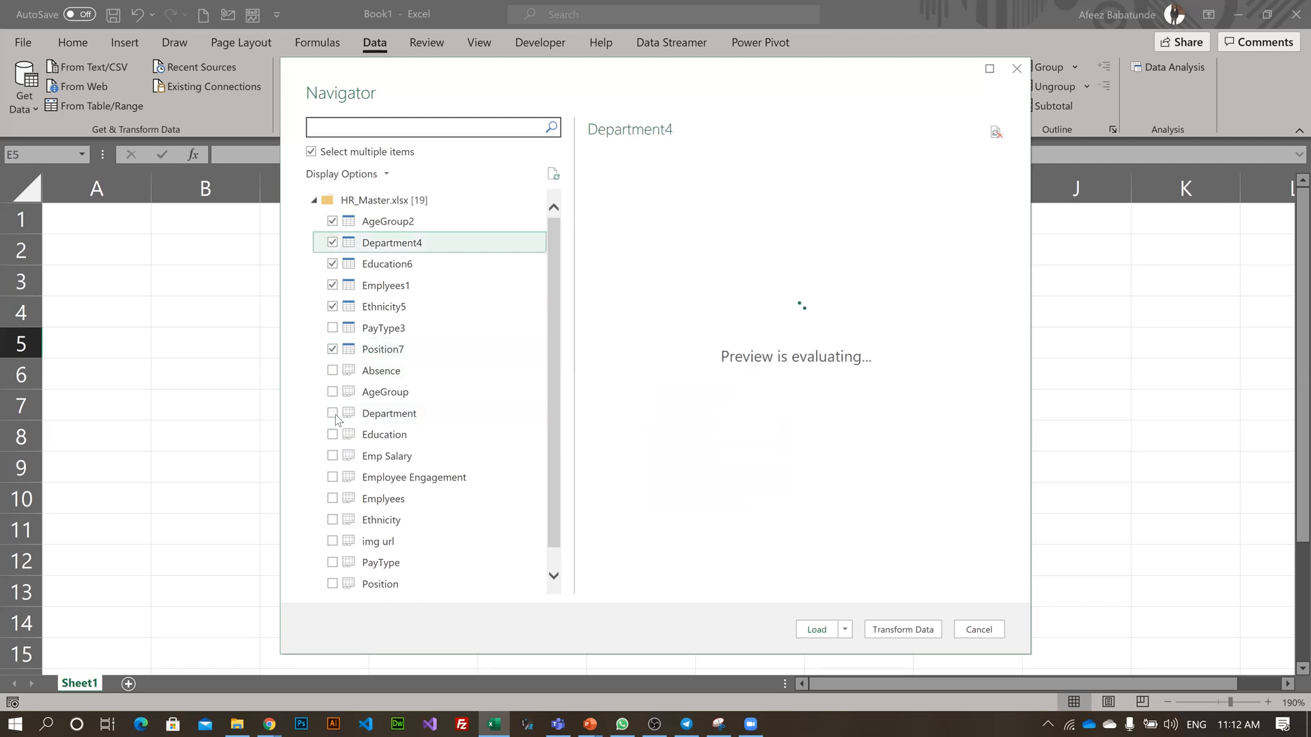
left_click(338, 392)
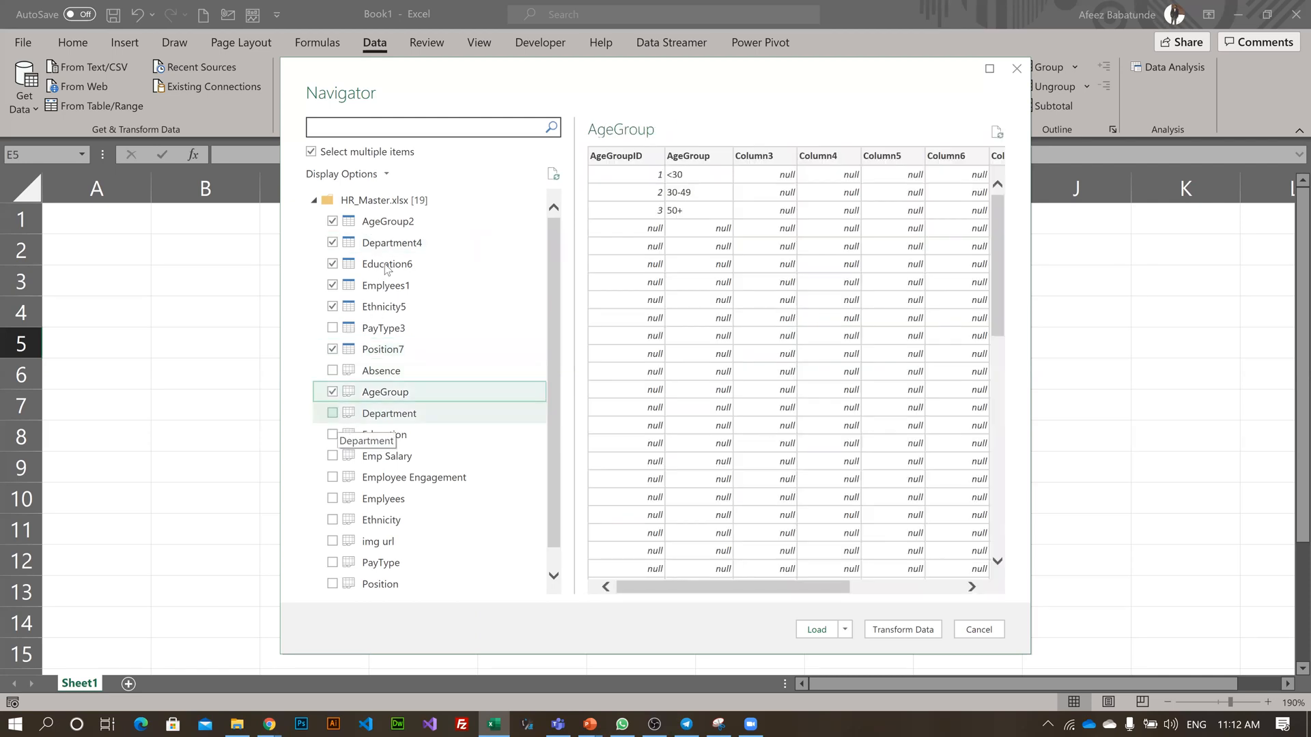
scroll(371, 408, "down", 1)
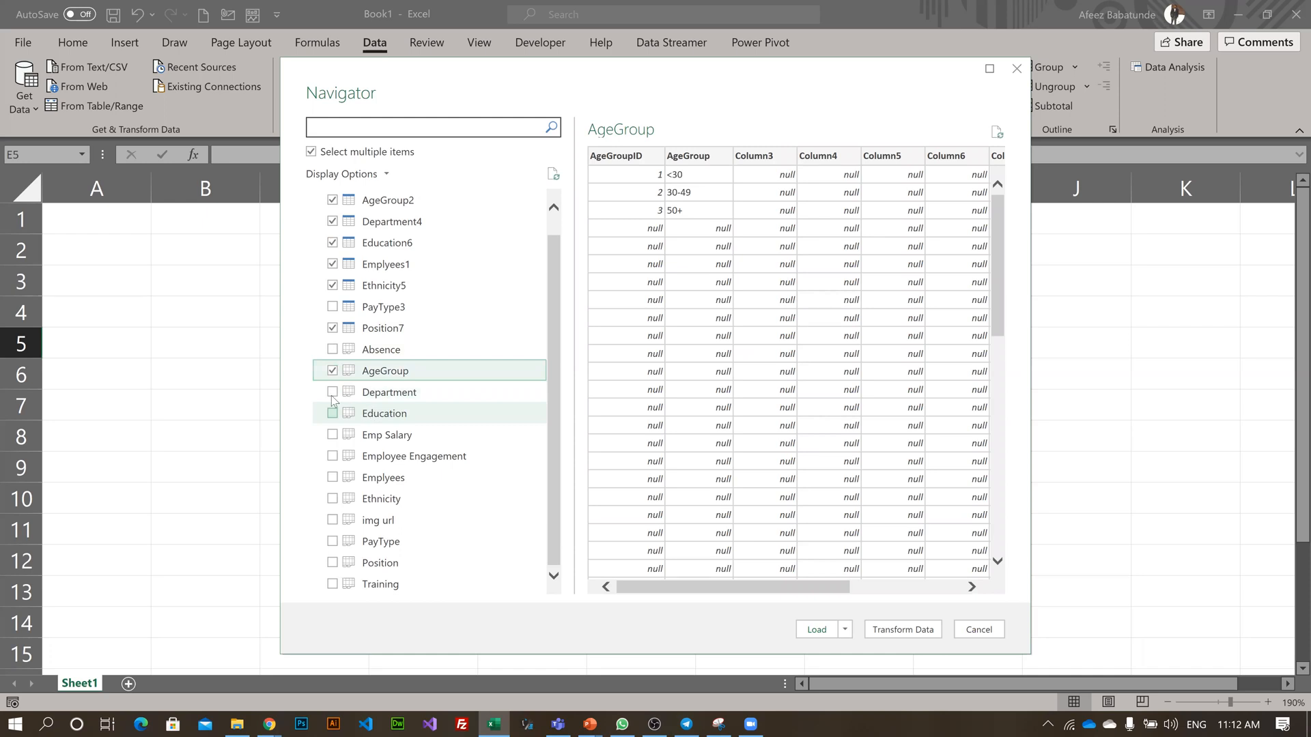
scroll(334, 401, "up", 1)
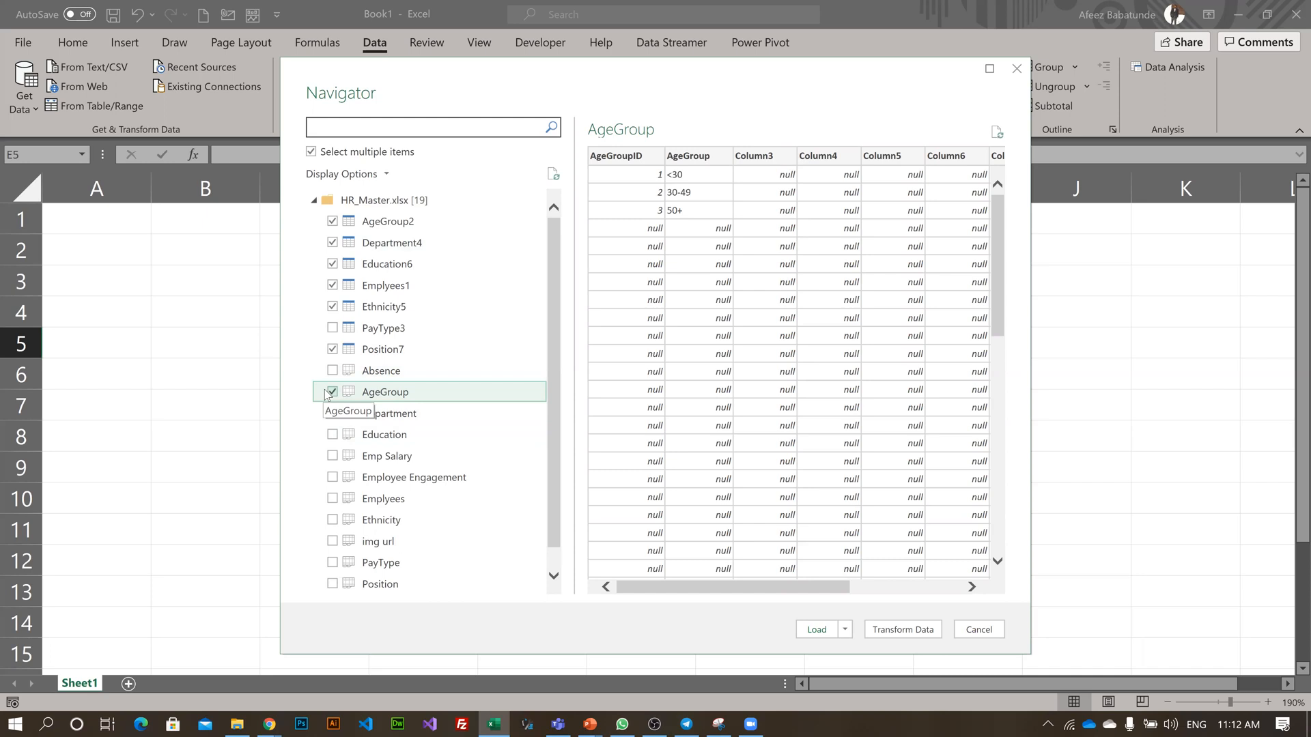
left_click(326, 336)
left_click(333, 328)
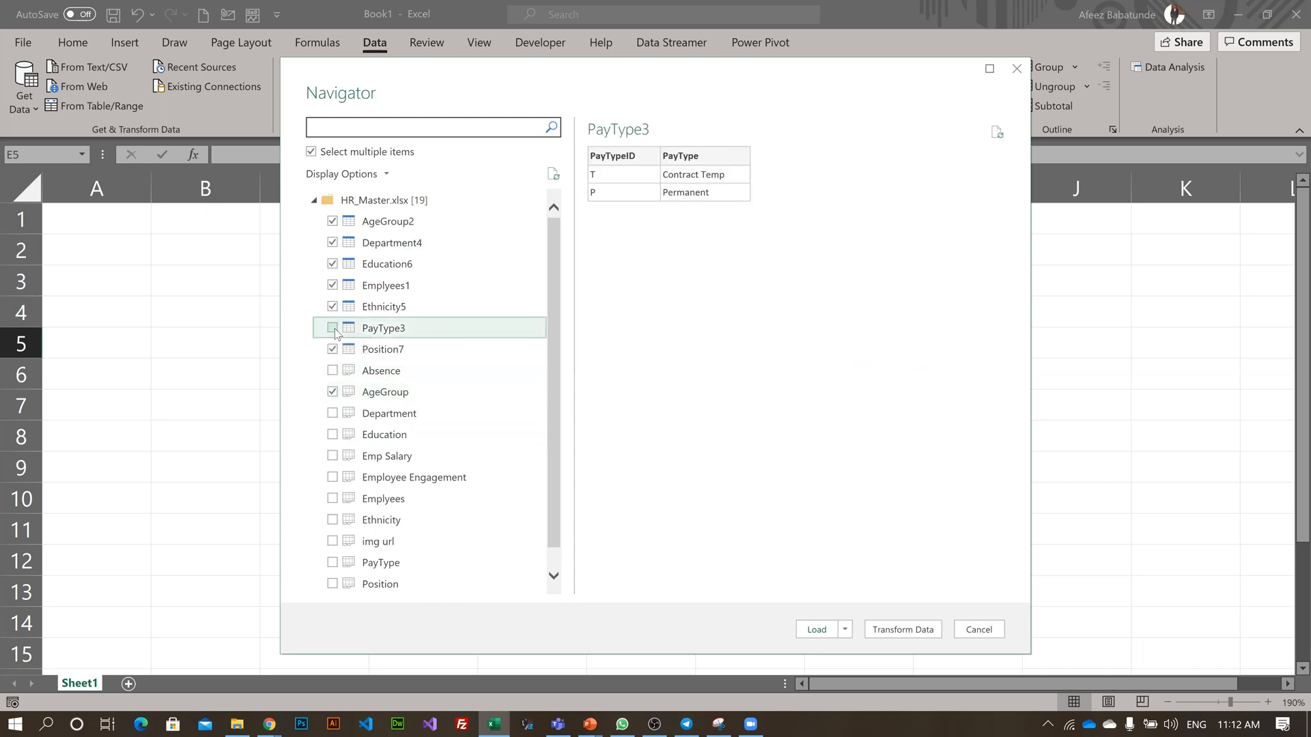
- Exclude the AgeGroup sheet from the selection and open the selected tables for transformation in Power Query Editor
left_click(332, 392)
left_click(332, 391)
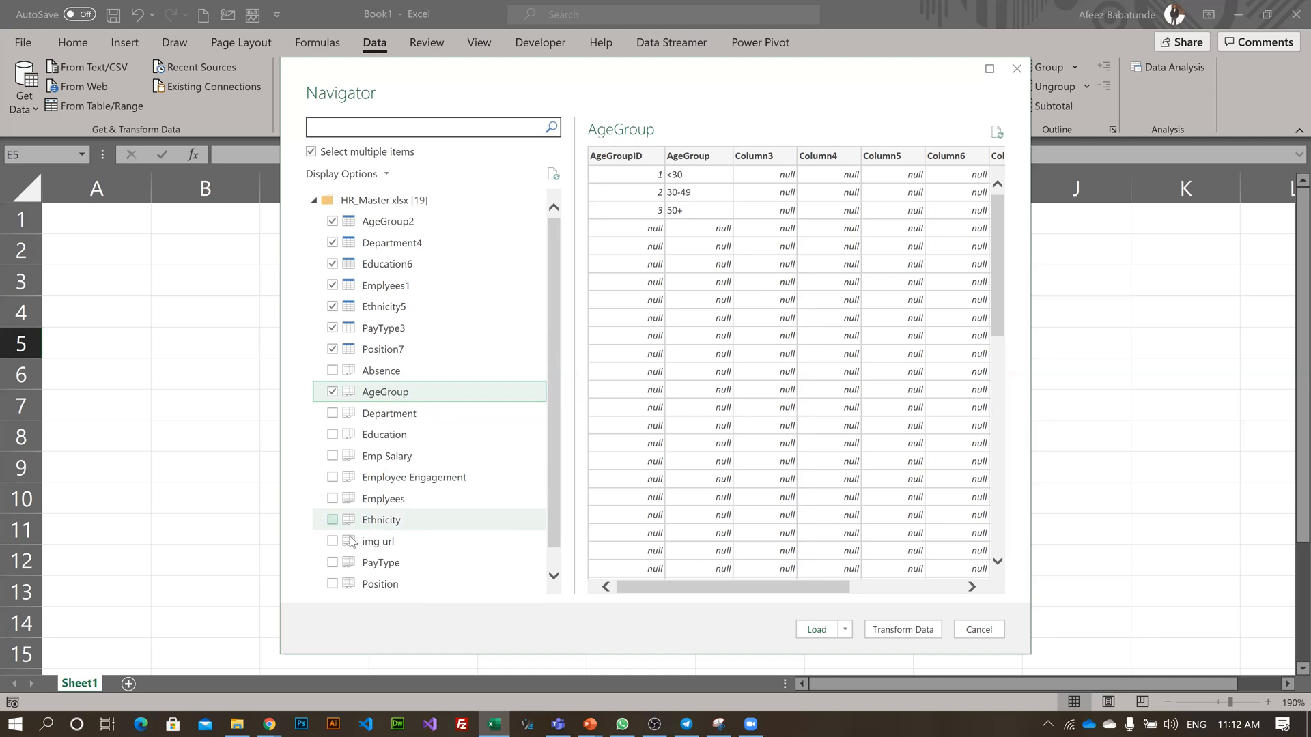
scroll(364, 508, "down", 1)
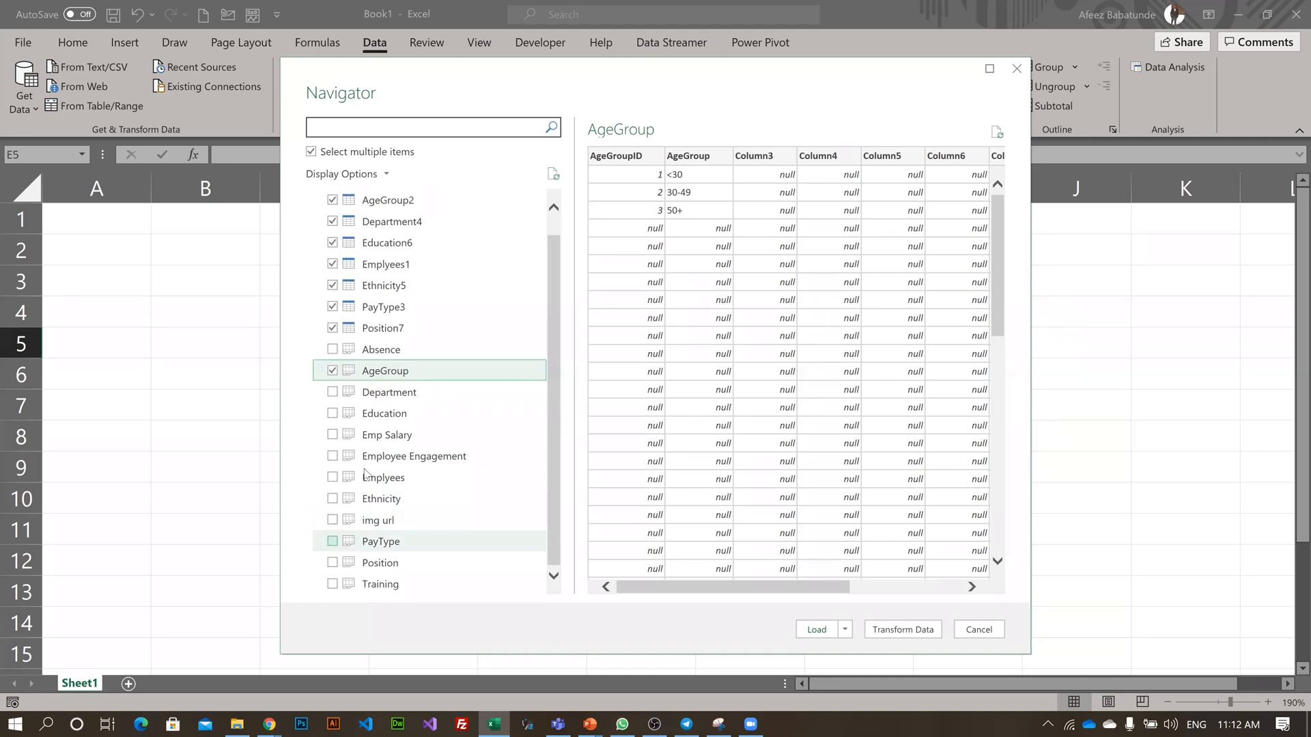
scroll(434, 365, "up", 1)
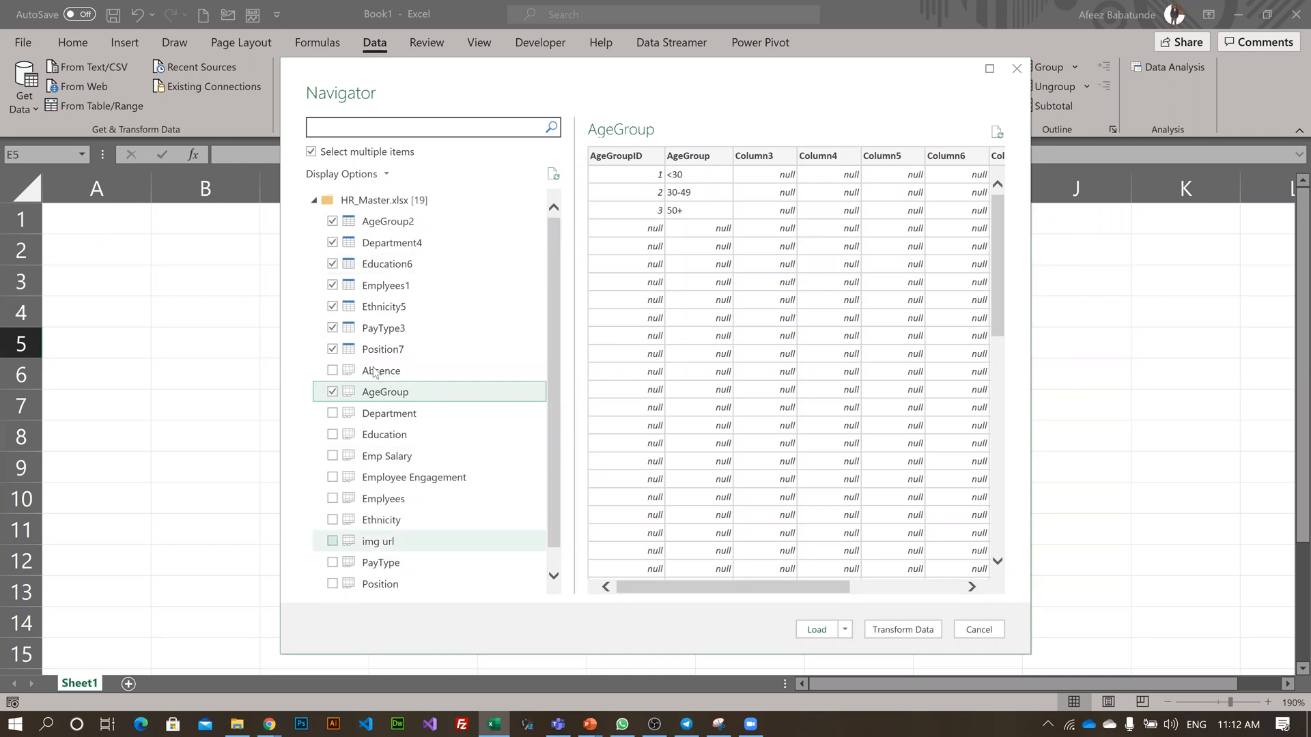
left_click(331, 392)
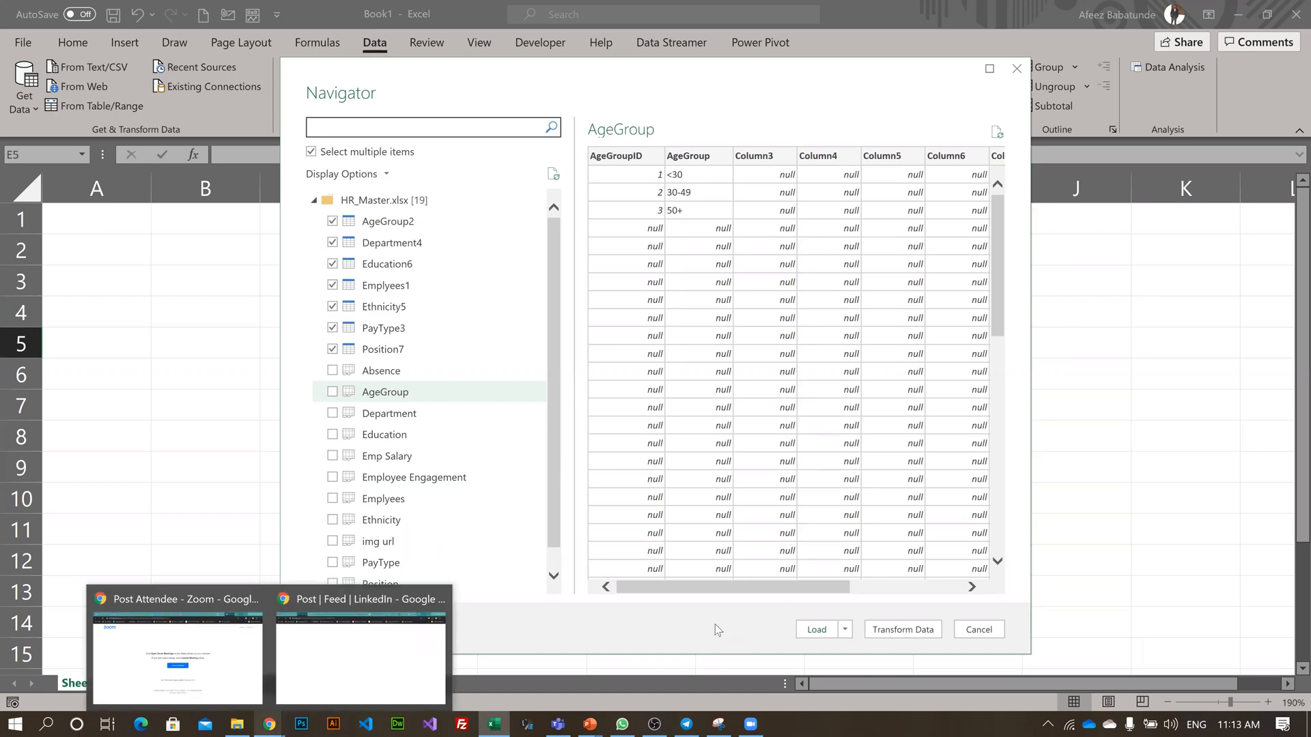
left_click(904, 629)
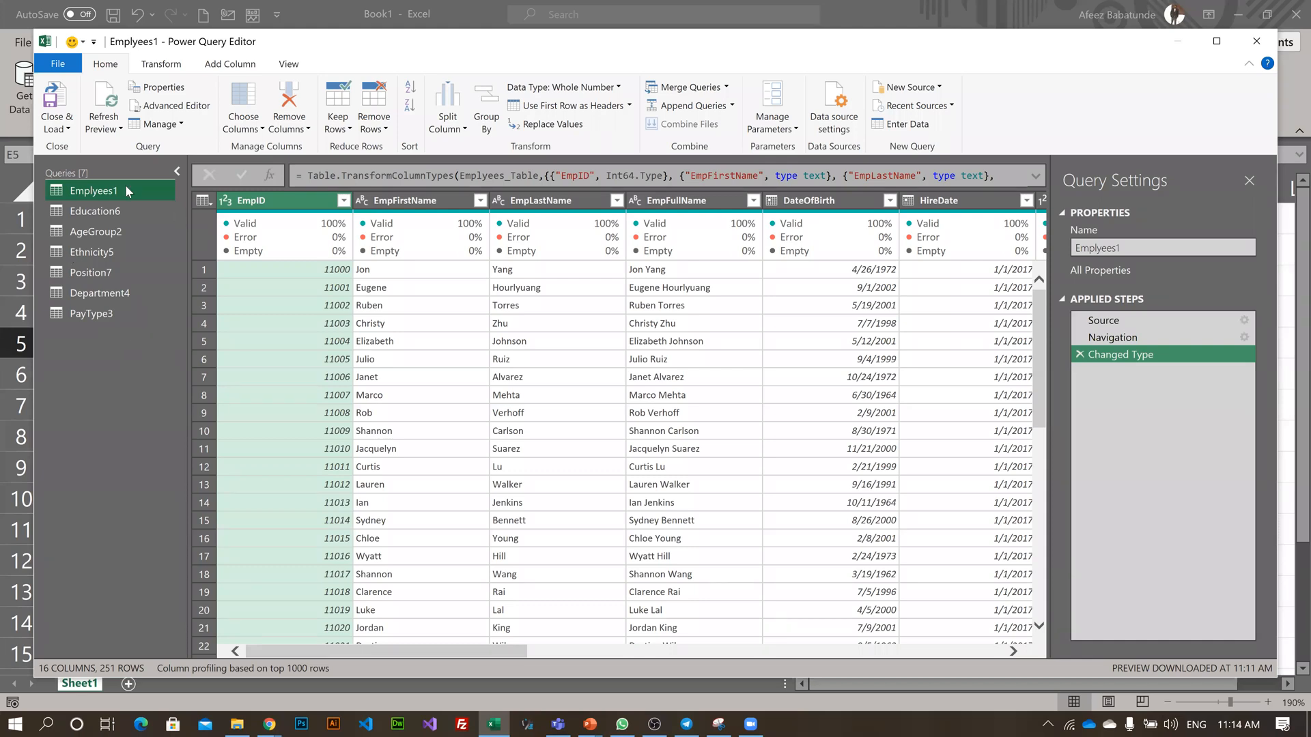
- Rename the Emplyees1 query as Emplyees and the Education6 query as Education
left_click(1203, 247)
key("BackSpace")
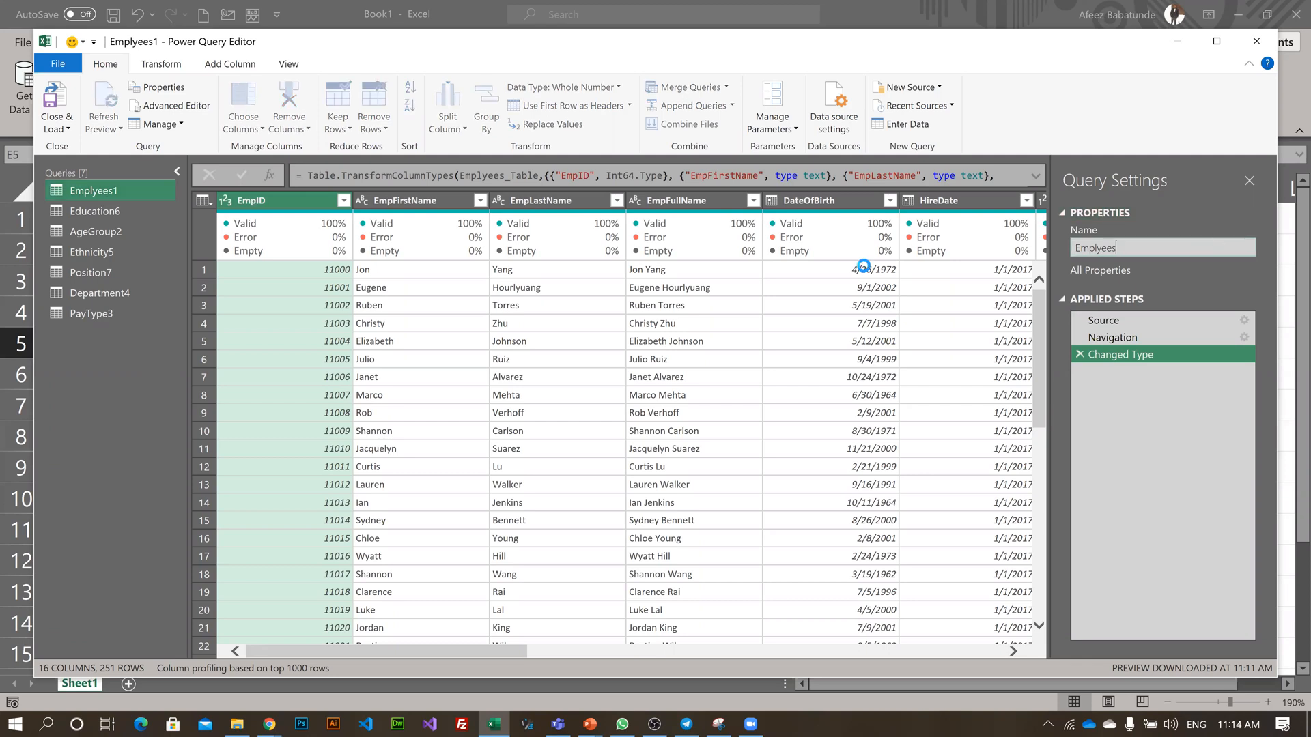
left_click(93, 212)
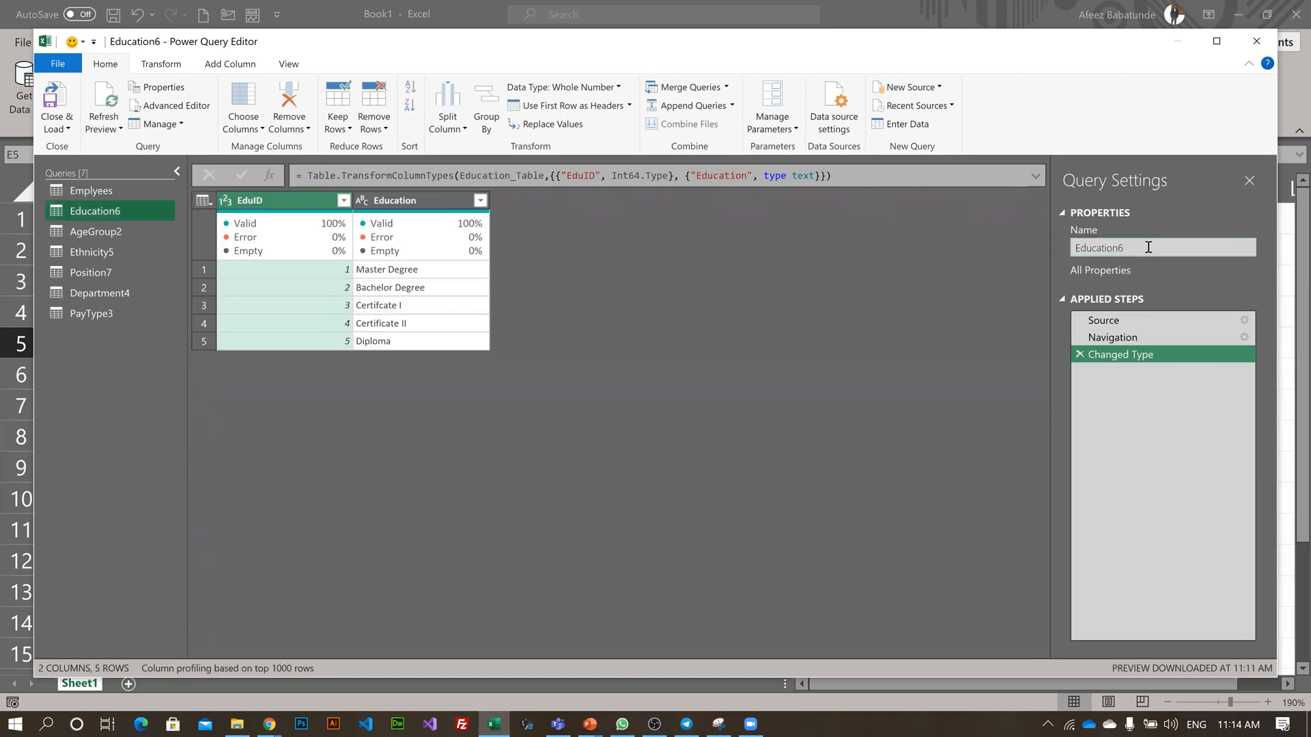
left_click(1149, 247)
key("BackSpace")
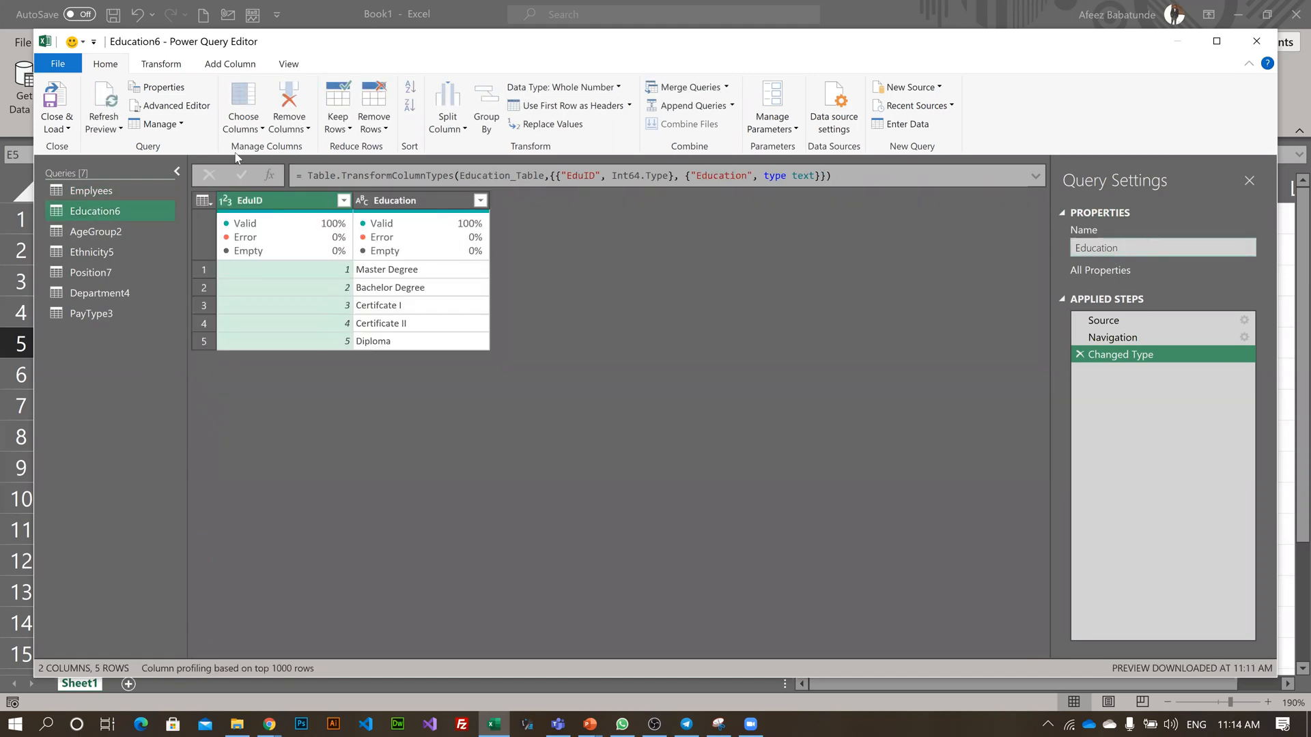
key("Return")
- Rename the AgeGroup2 query as AgeGroup and the Ethnicity5 query as Ethnicity
left_click(116, 232)
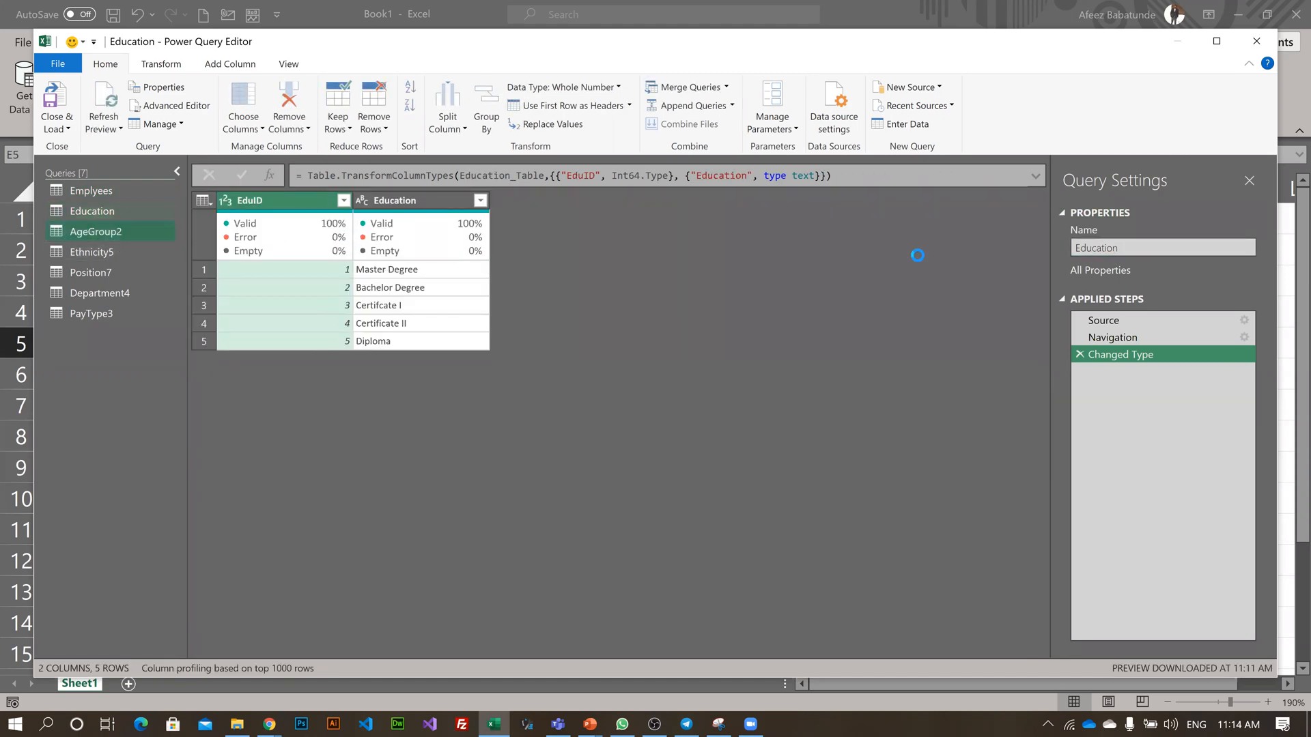
left_click(1157, 246)
key("BackSpace")
key("Return")
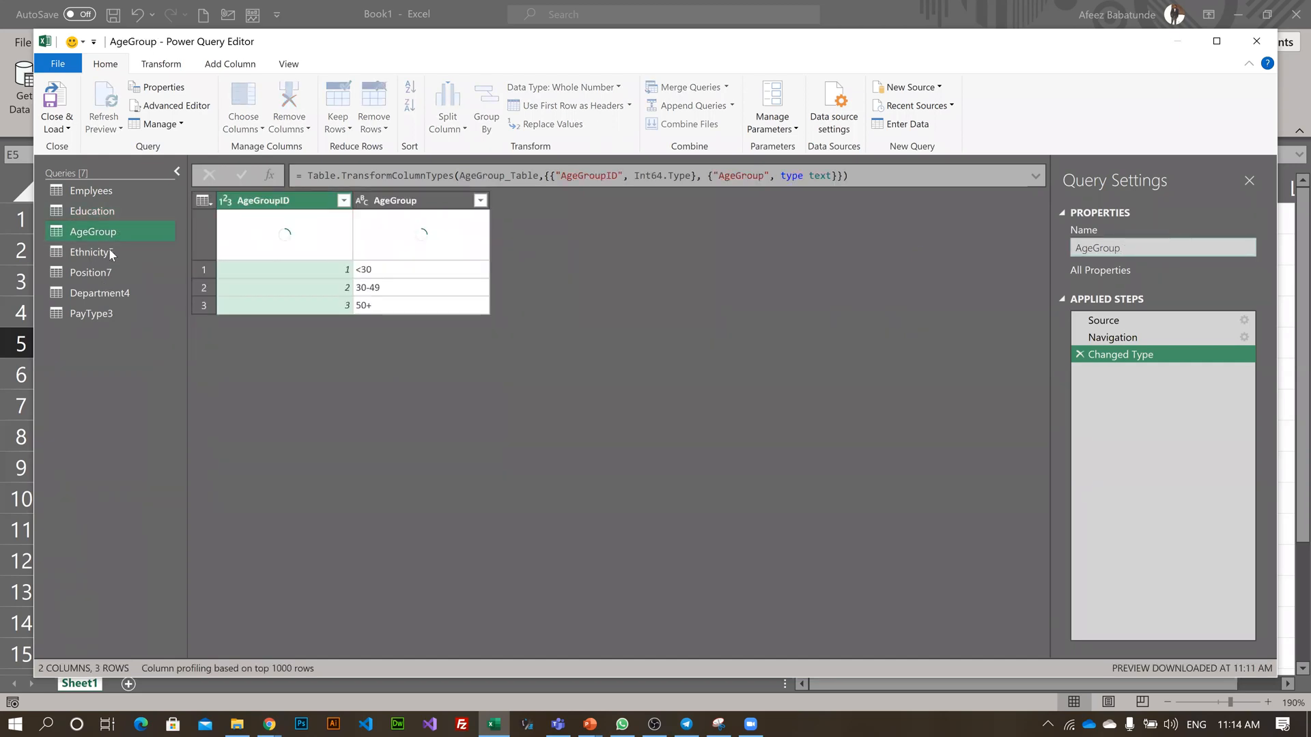
left_click(111, 254)
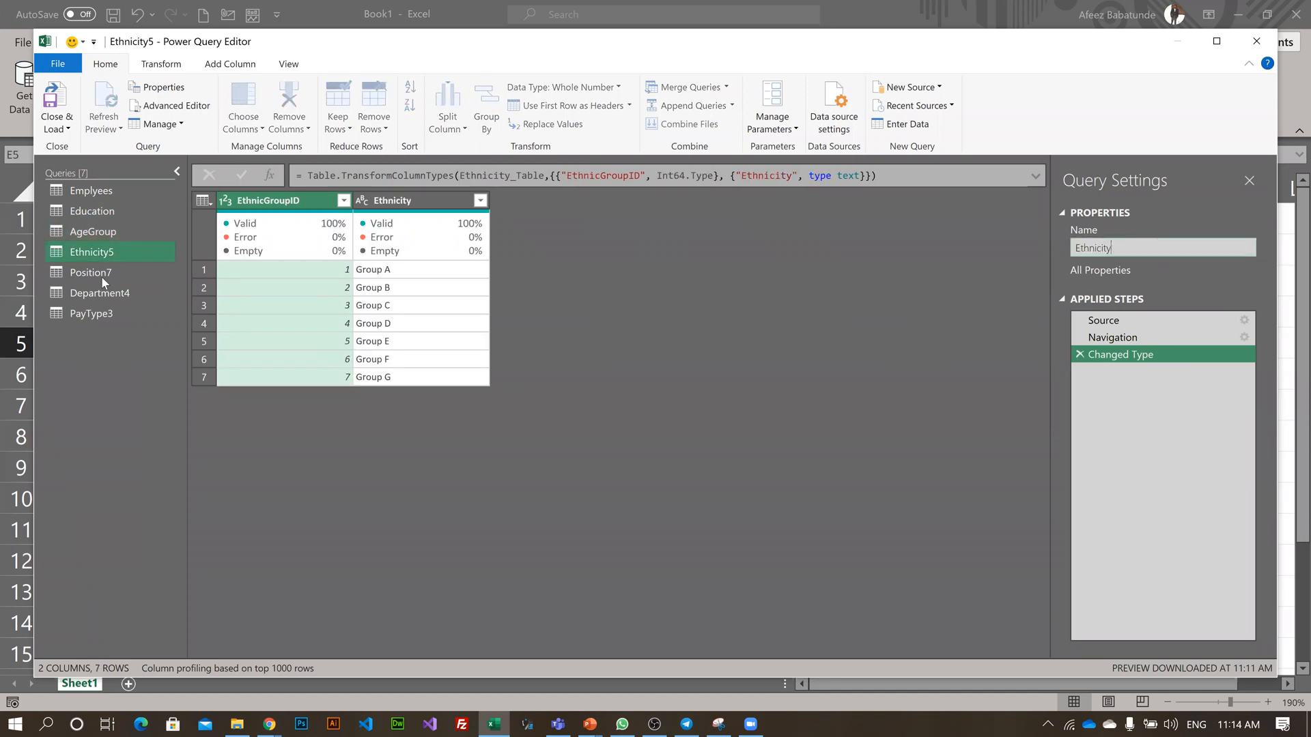
key("BackSpace")
key("Return")
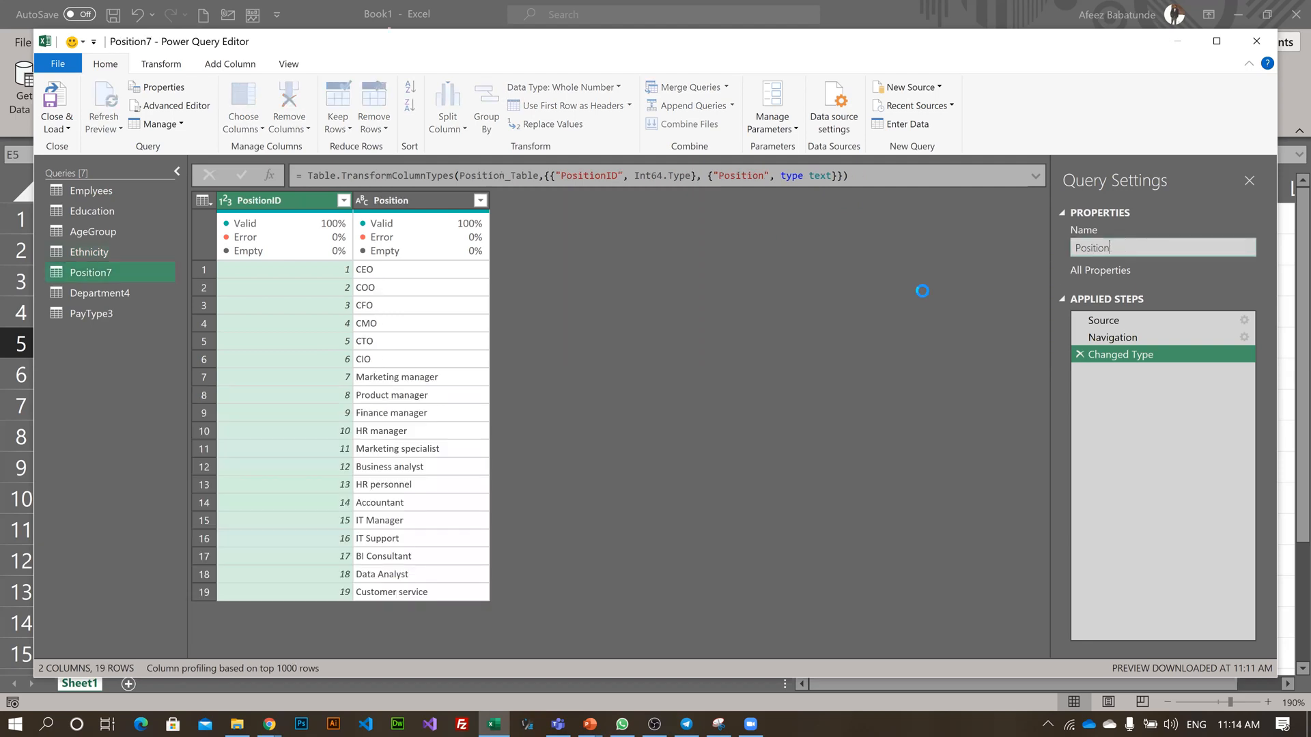
- Rename the Position7 query as Position and the Department4 query as Department
left_click(1168, 247)
key("Return")
left_click(1161, 251)
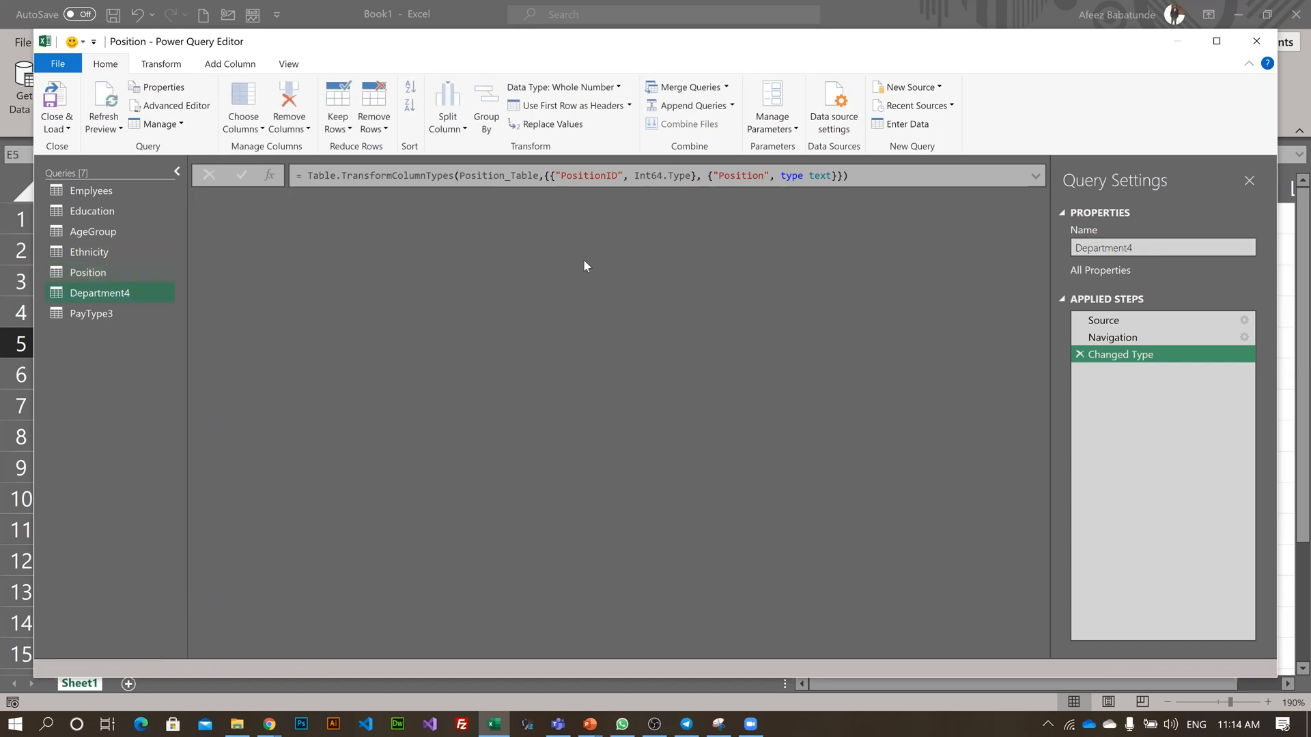
key("BackSpace")
- Rename the PayType3 query as PayType
left_click(77, 321)
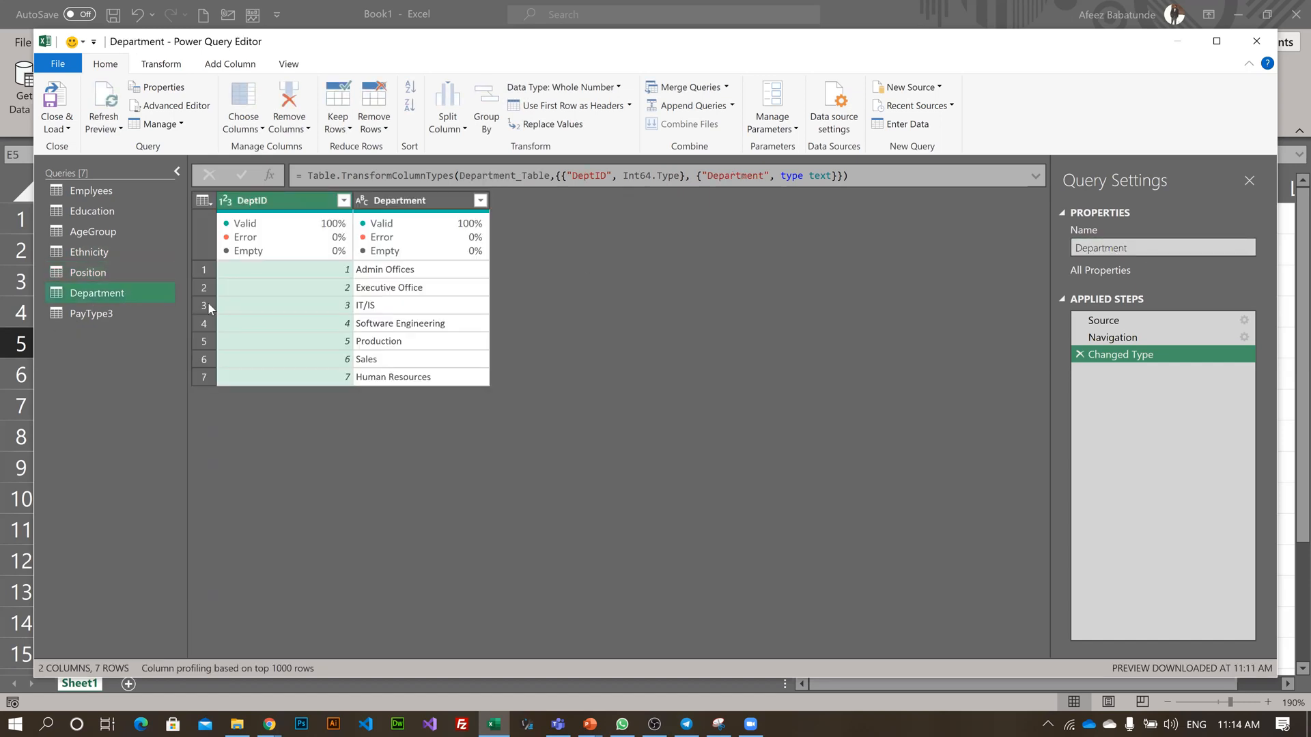
left_click(1130, 247)
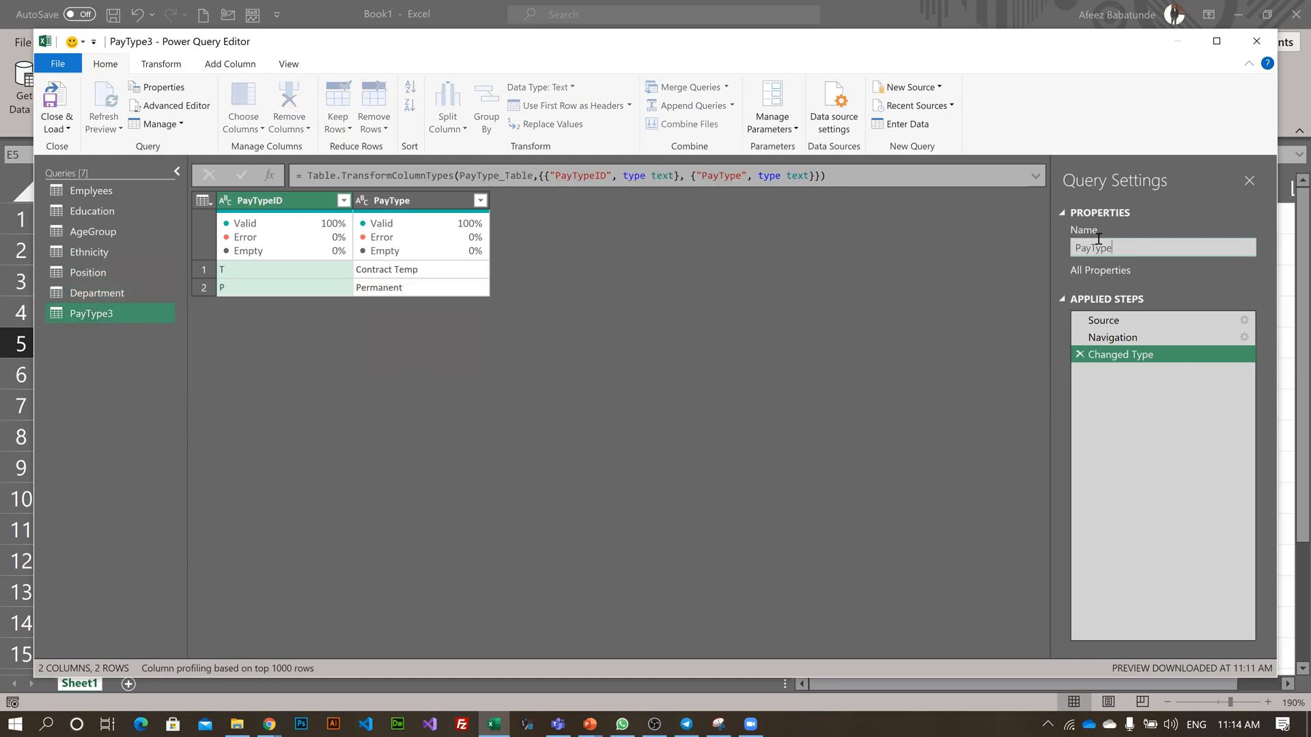
key("BackSpace")
key("Return")
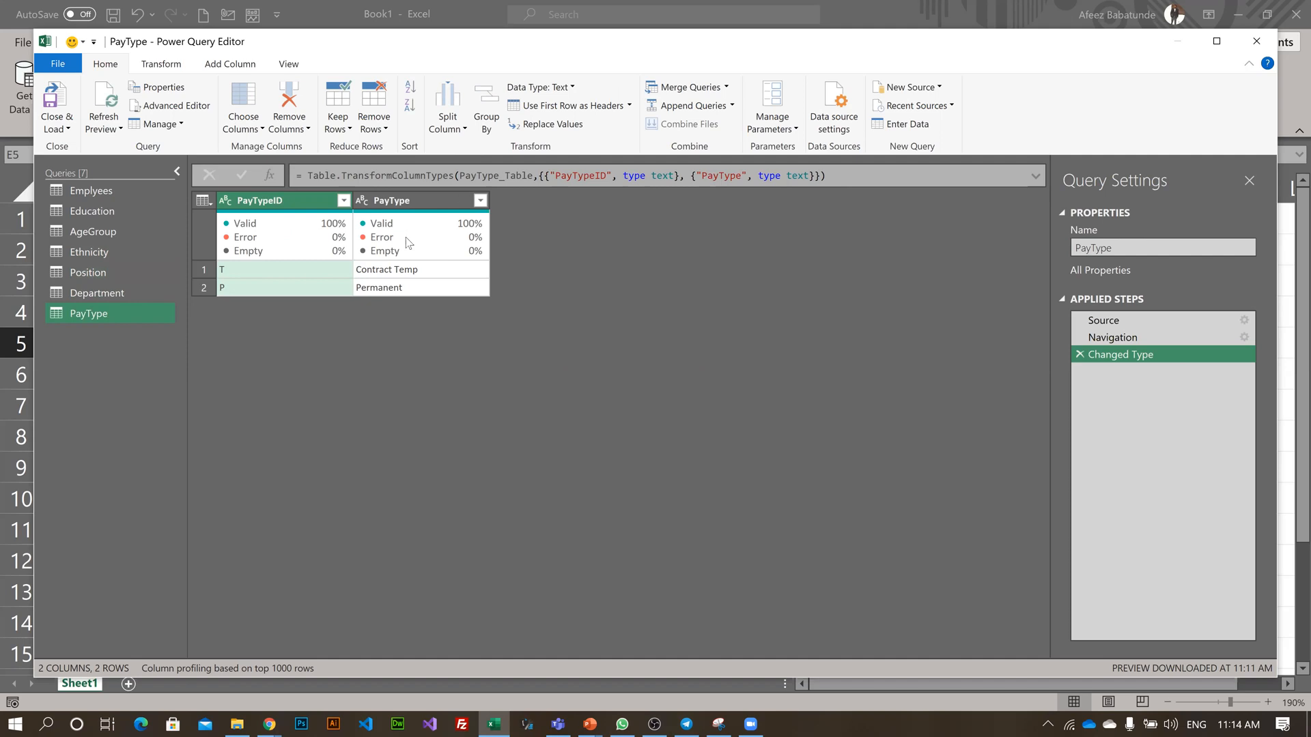
- Review the Department and Position queries and examine the data type options of the Position and PositionID columns
mouse_move(409, 243)
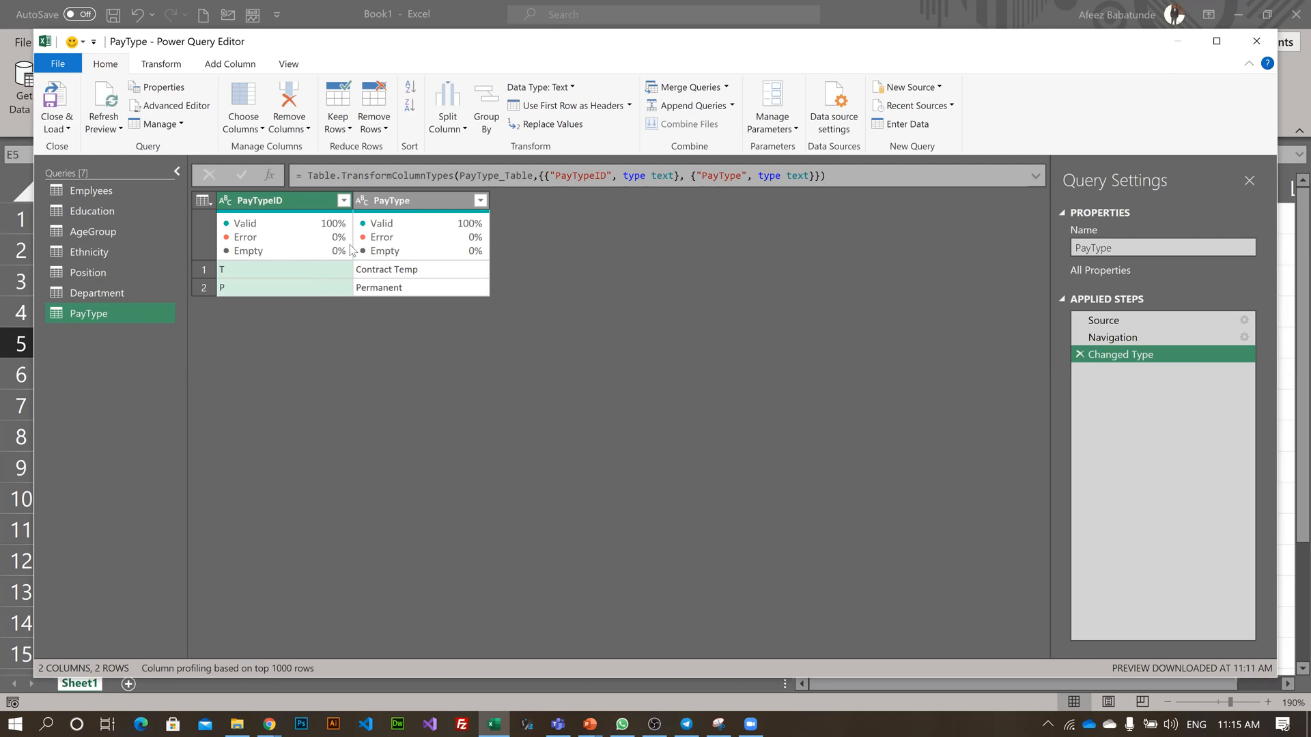
left_click(126, 292)
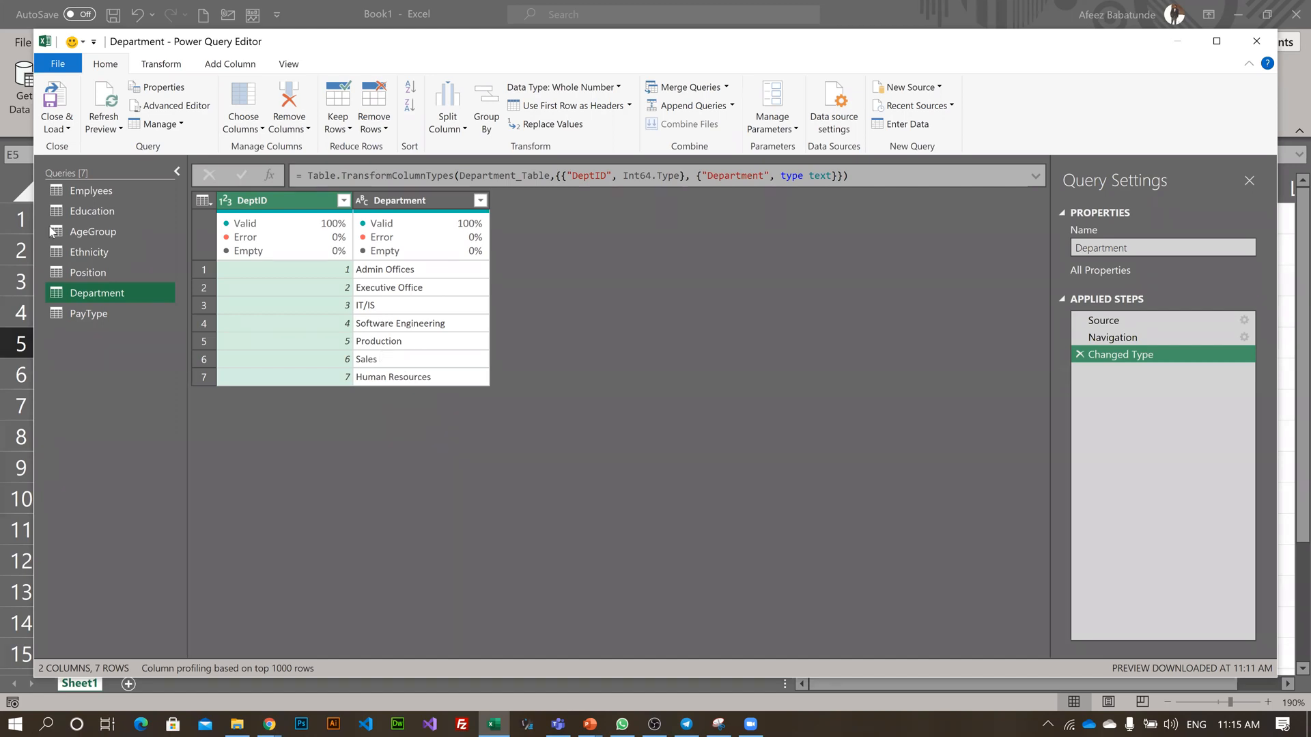
left_click(124, 272)
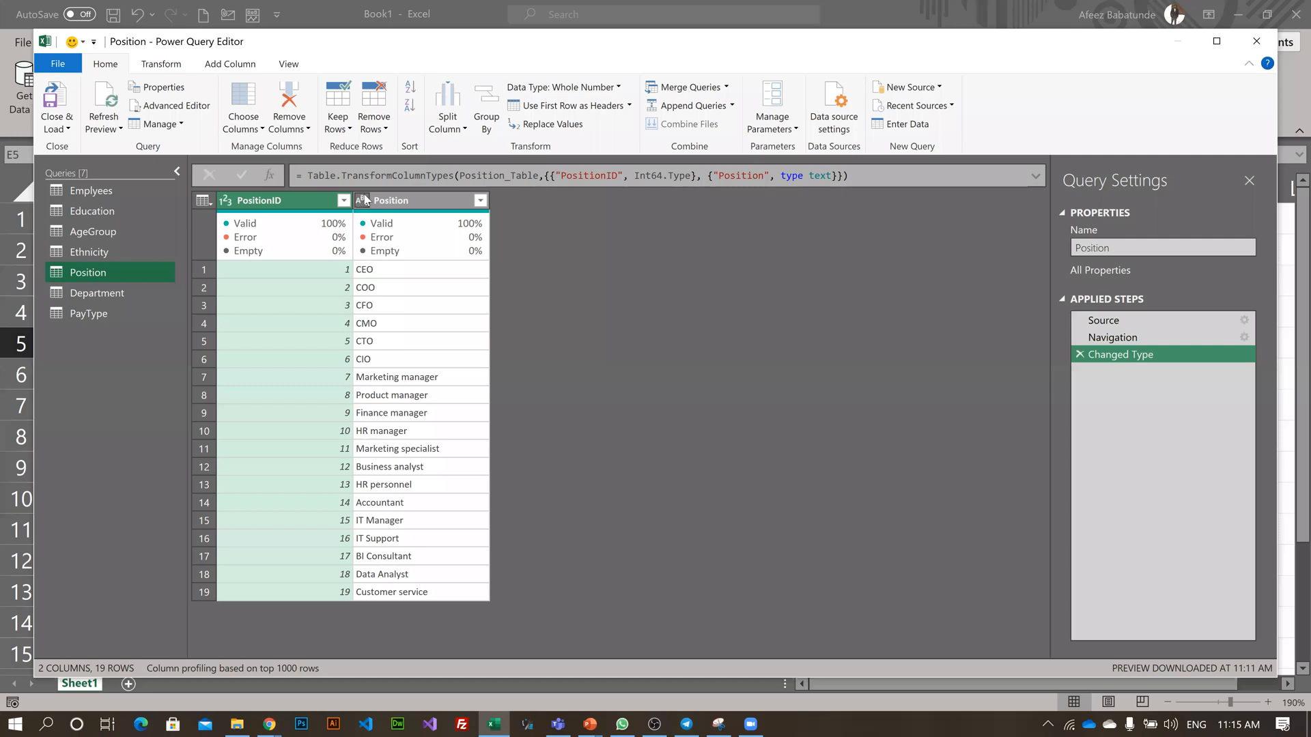
left_click(362, 200)
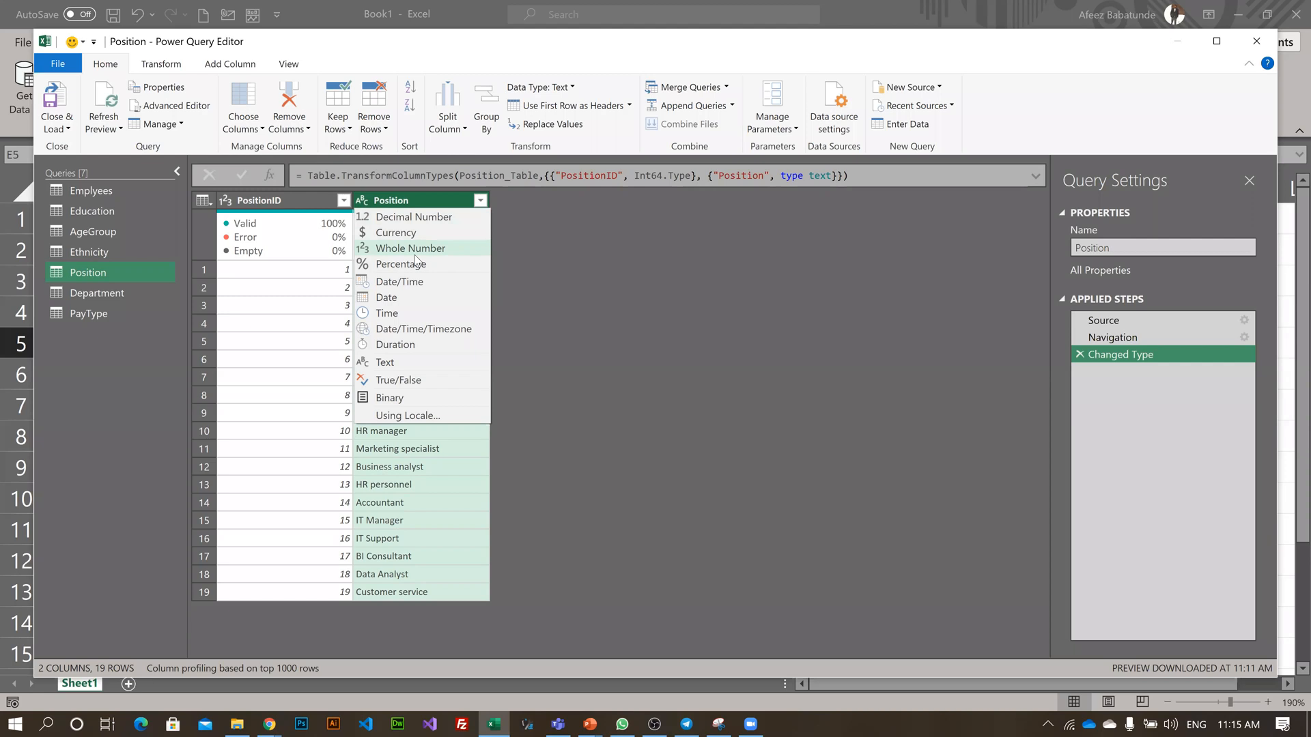
left_click(332, 216)
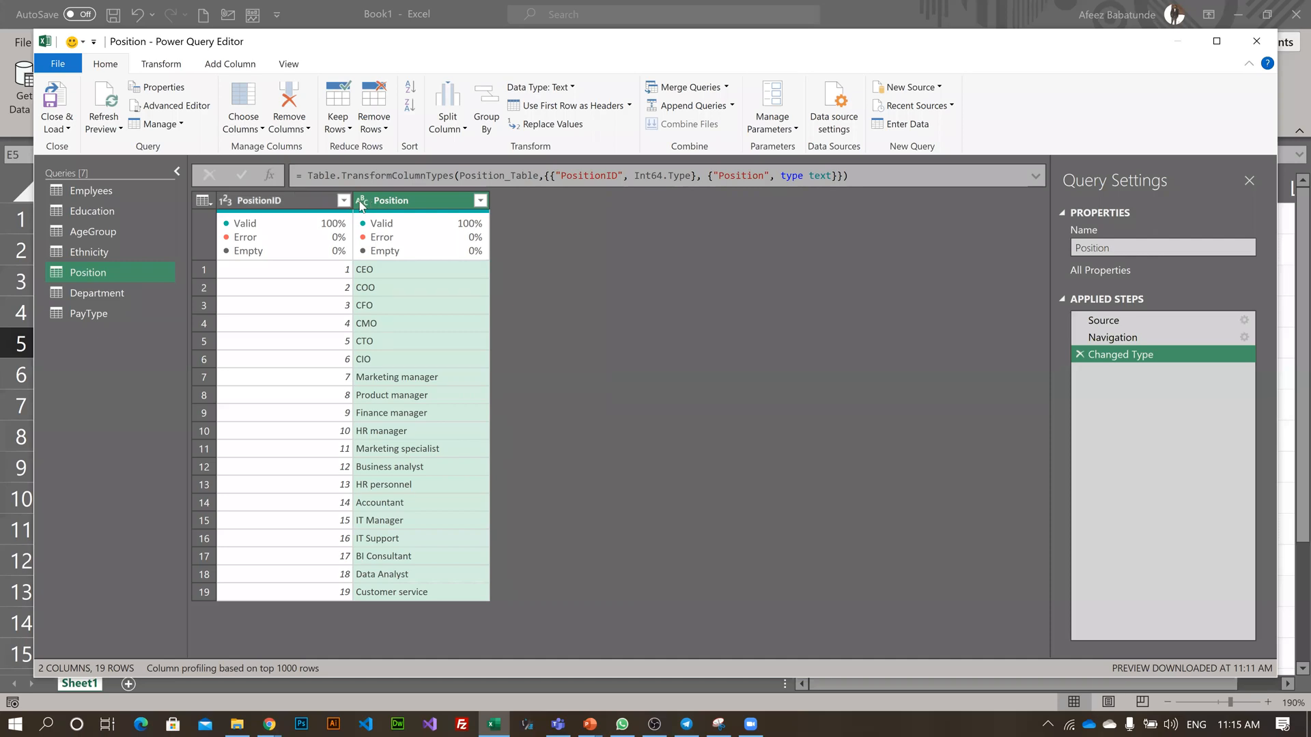
left_click(361, 203)
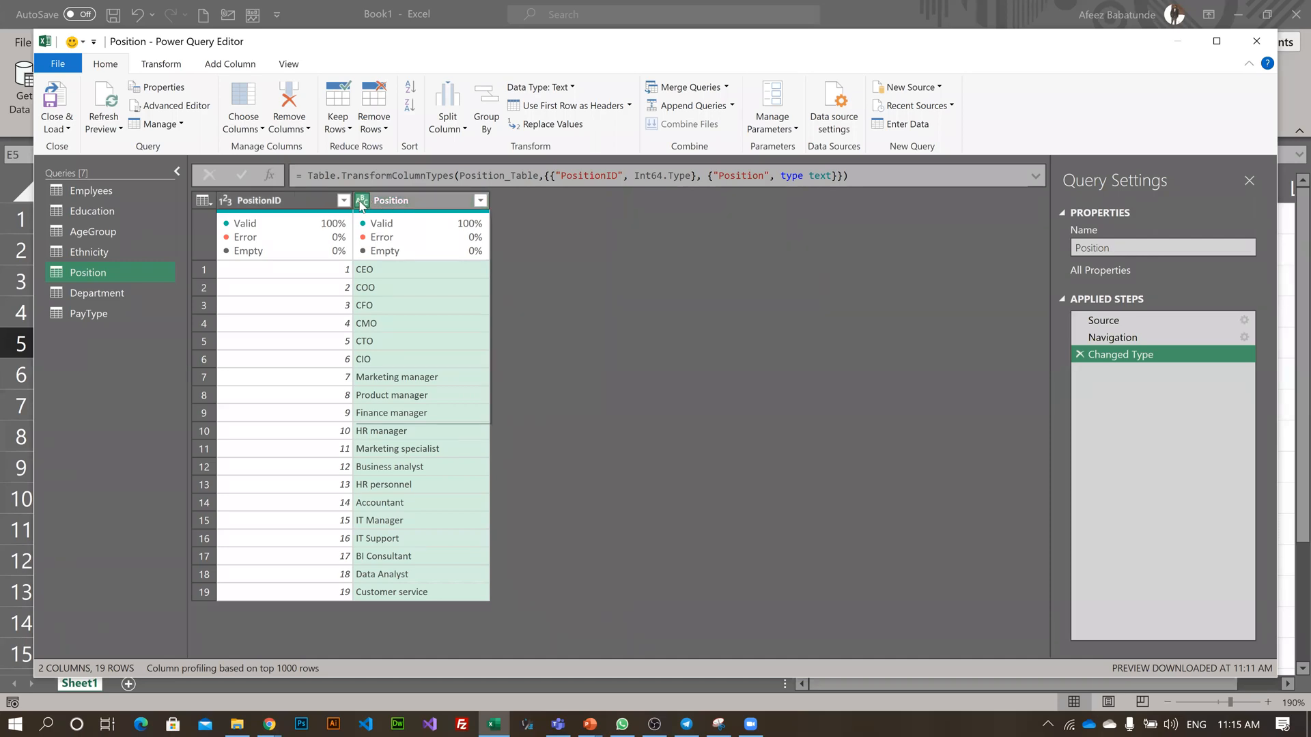
left_click(231, 201)
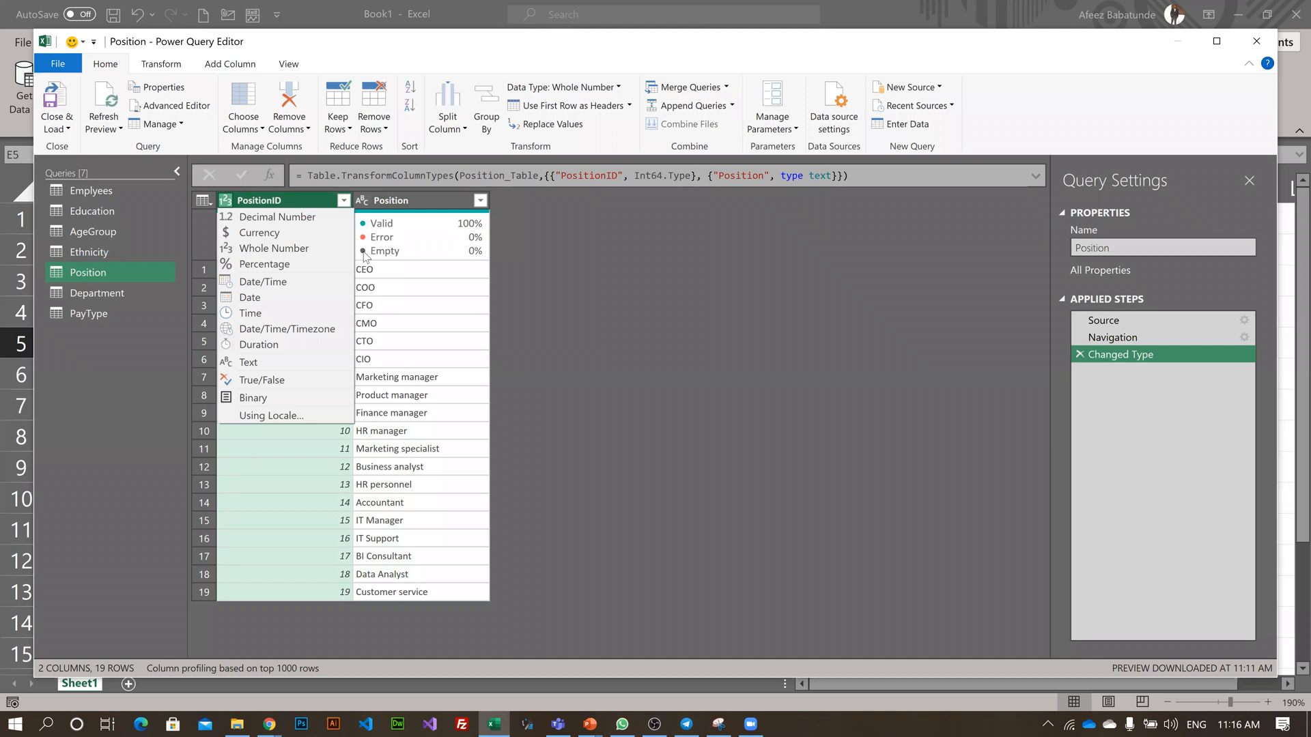
- Review the columns and data types of the Ethnicity, AgeGroup, Education and Emplyees queries
left_click(386, 256)
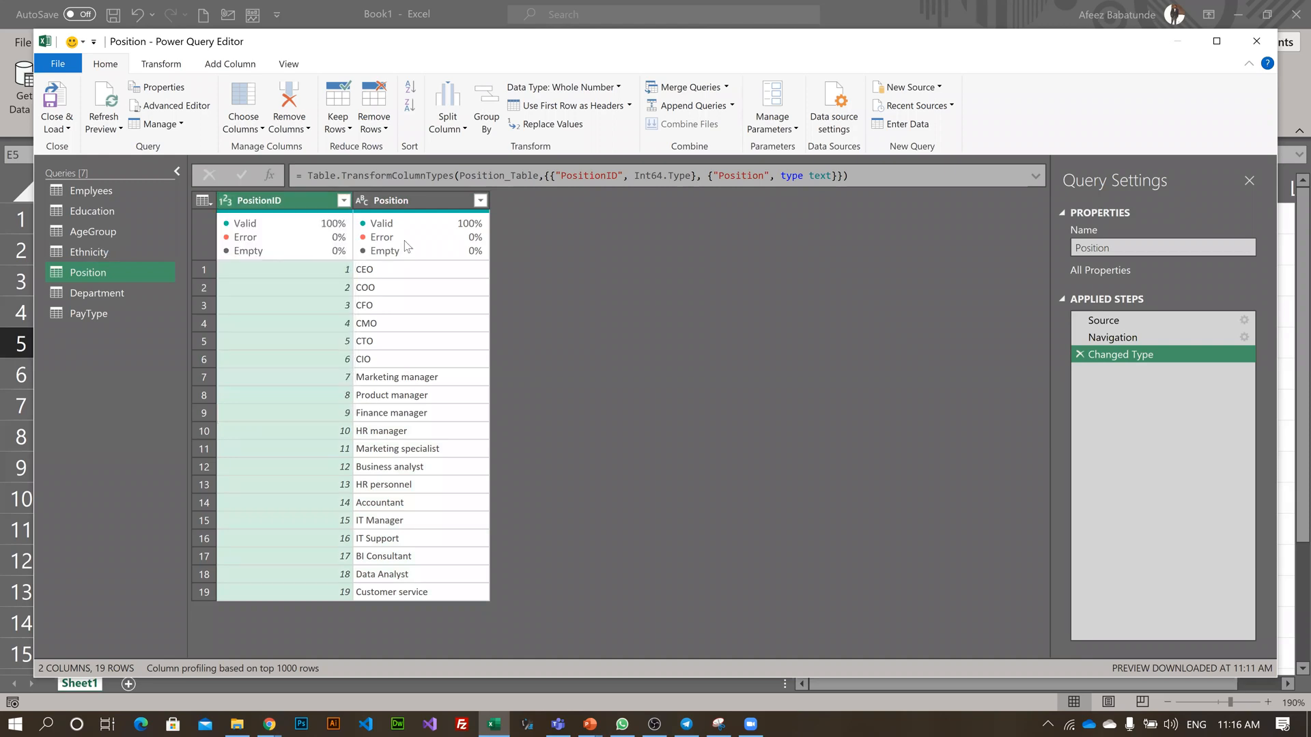
left_click(71, 251)
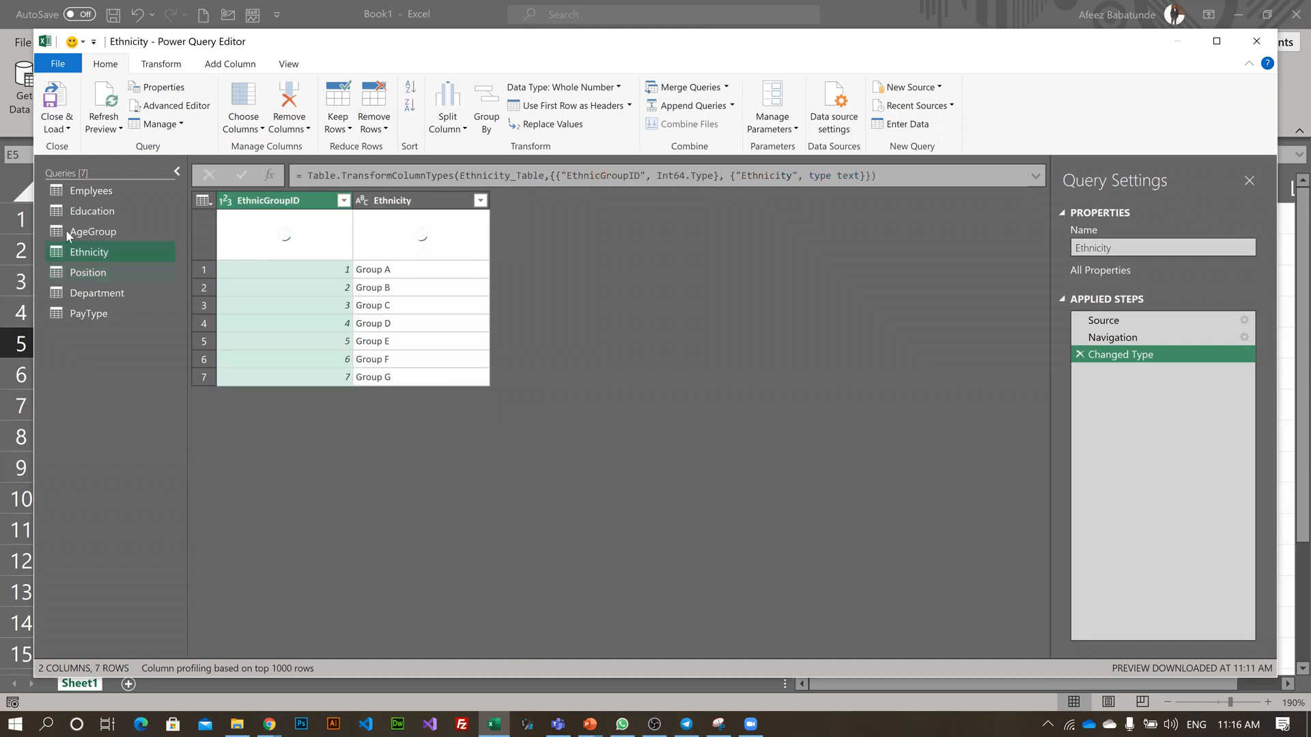
left_click(117, 234)
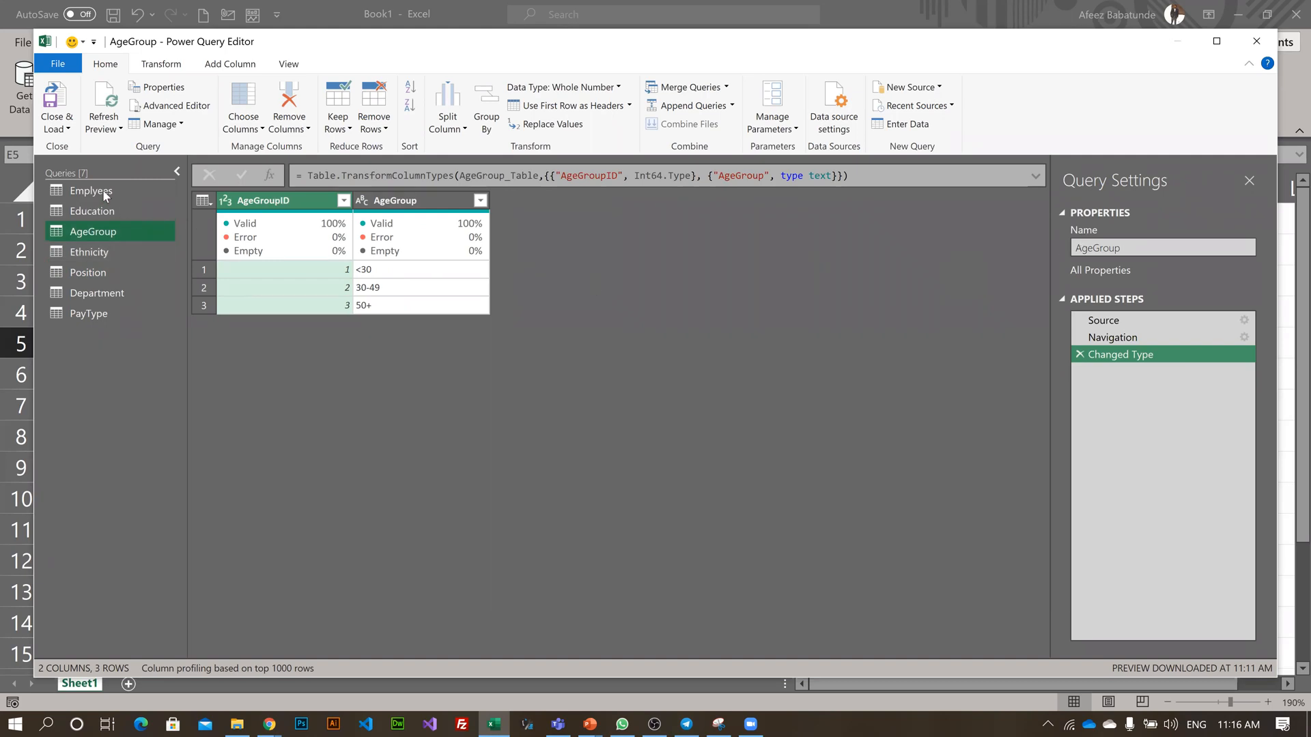
left_click(95, 211)
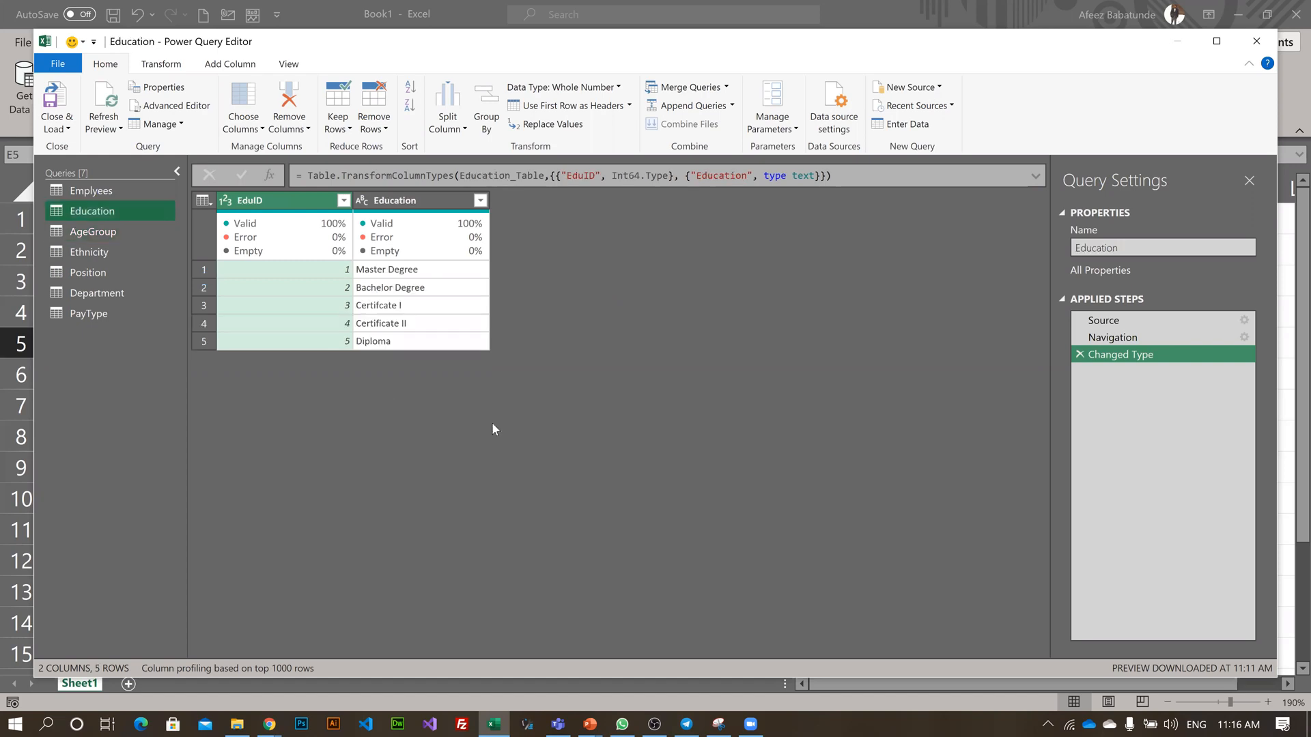
key("Up")
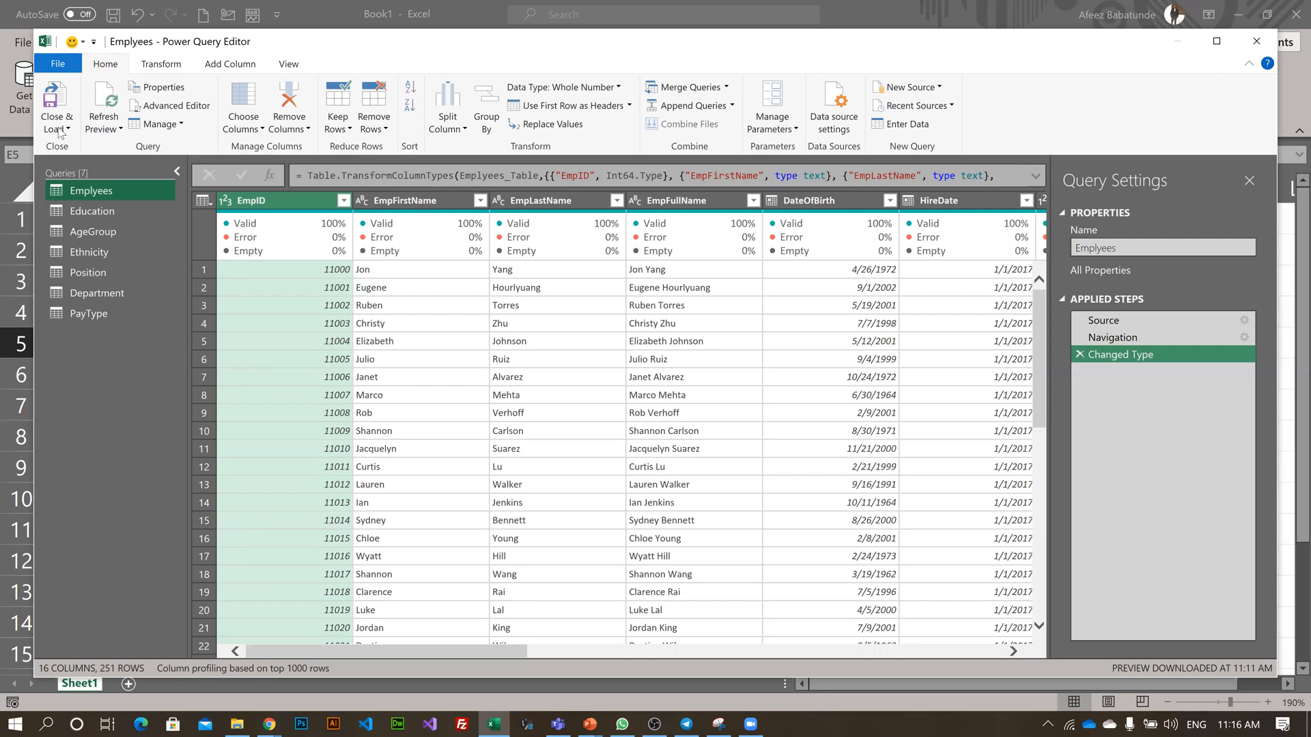
- Close and load the queries as Only Create Connection, adding the data to the Data Model
left_click(56, 124)
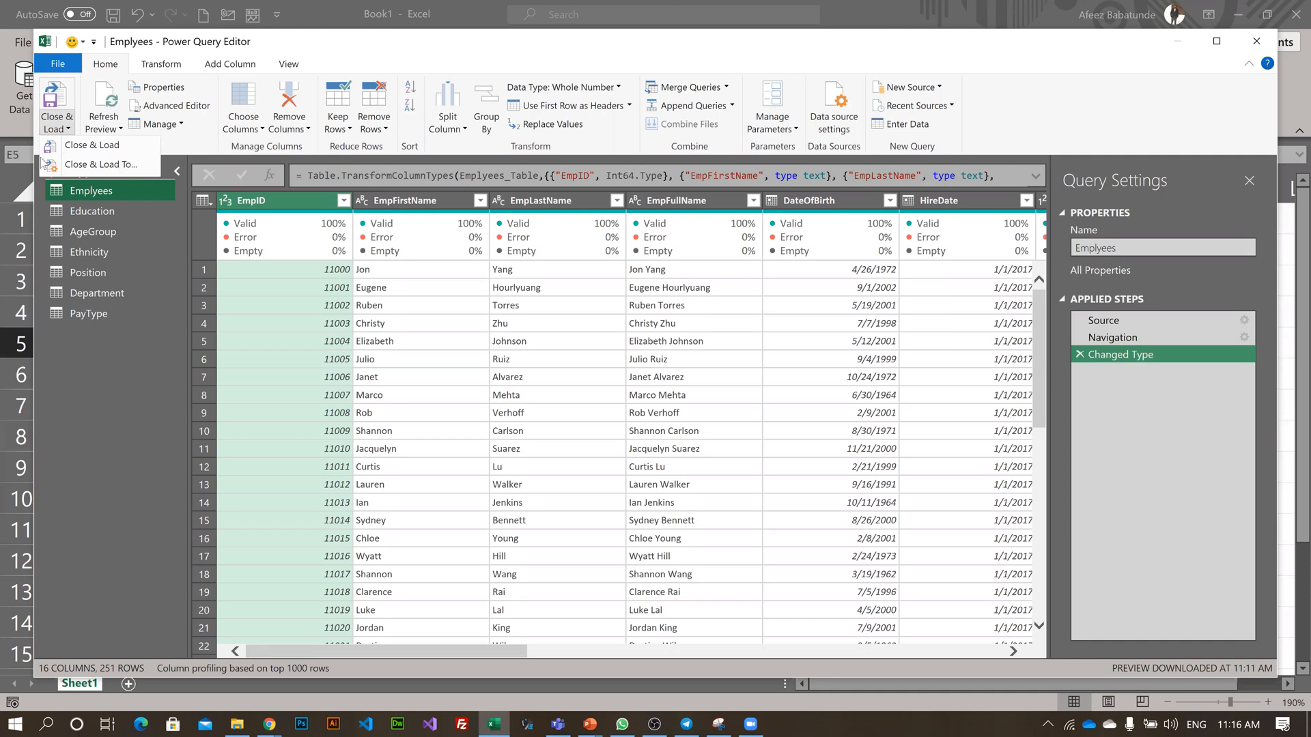
left_click(123, 168)
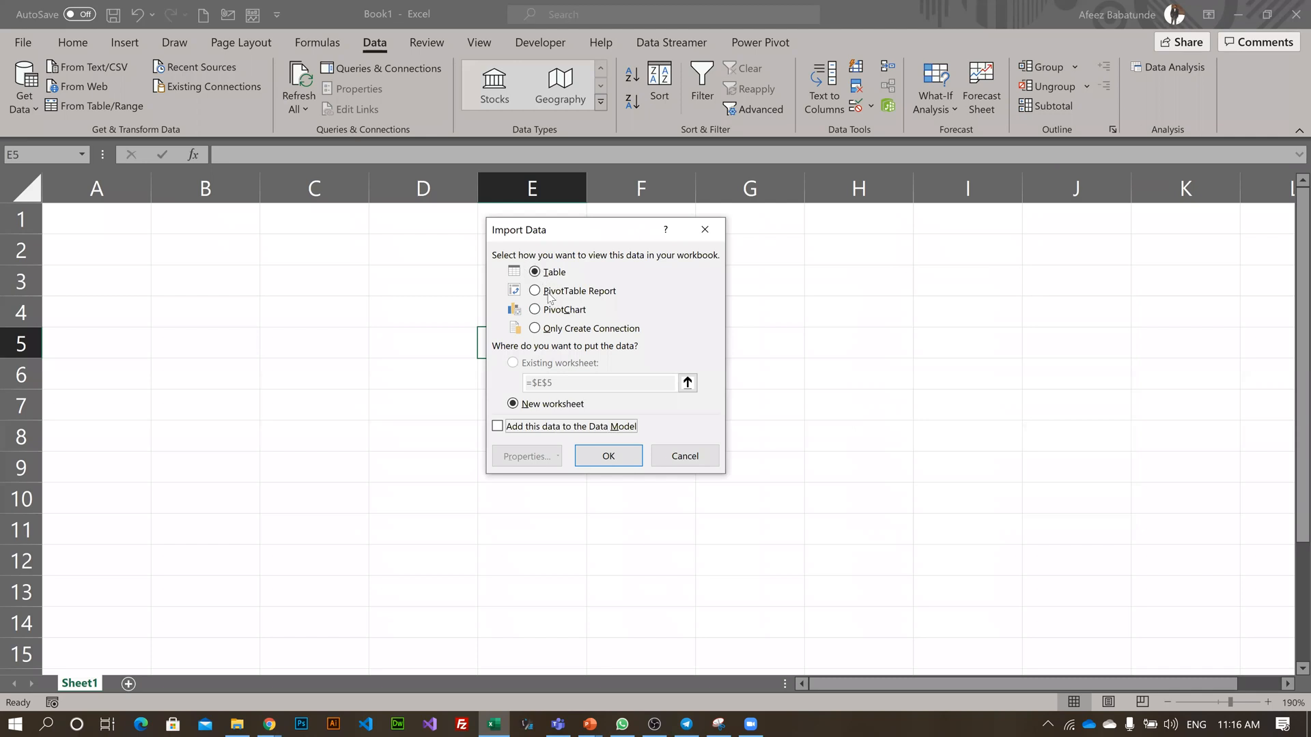
left_click(535, 329)
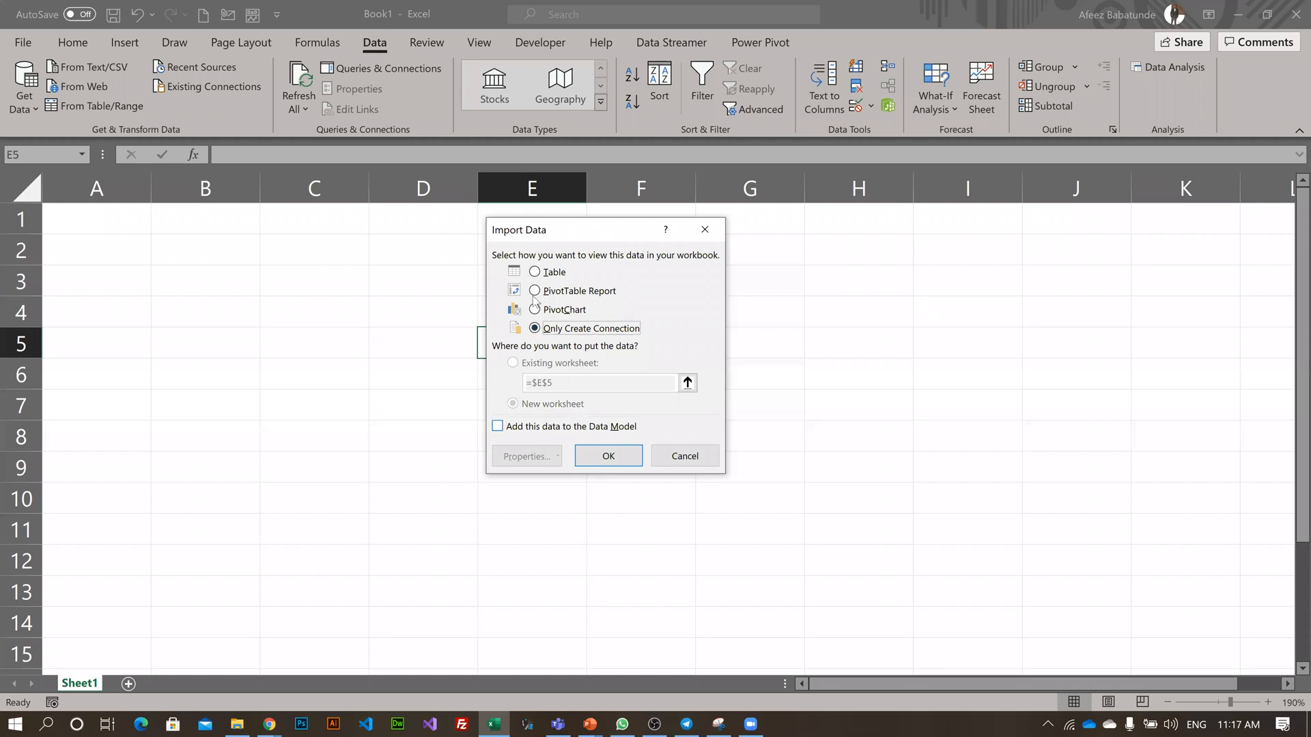
left_click(497, 427)
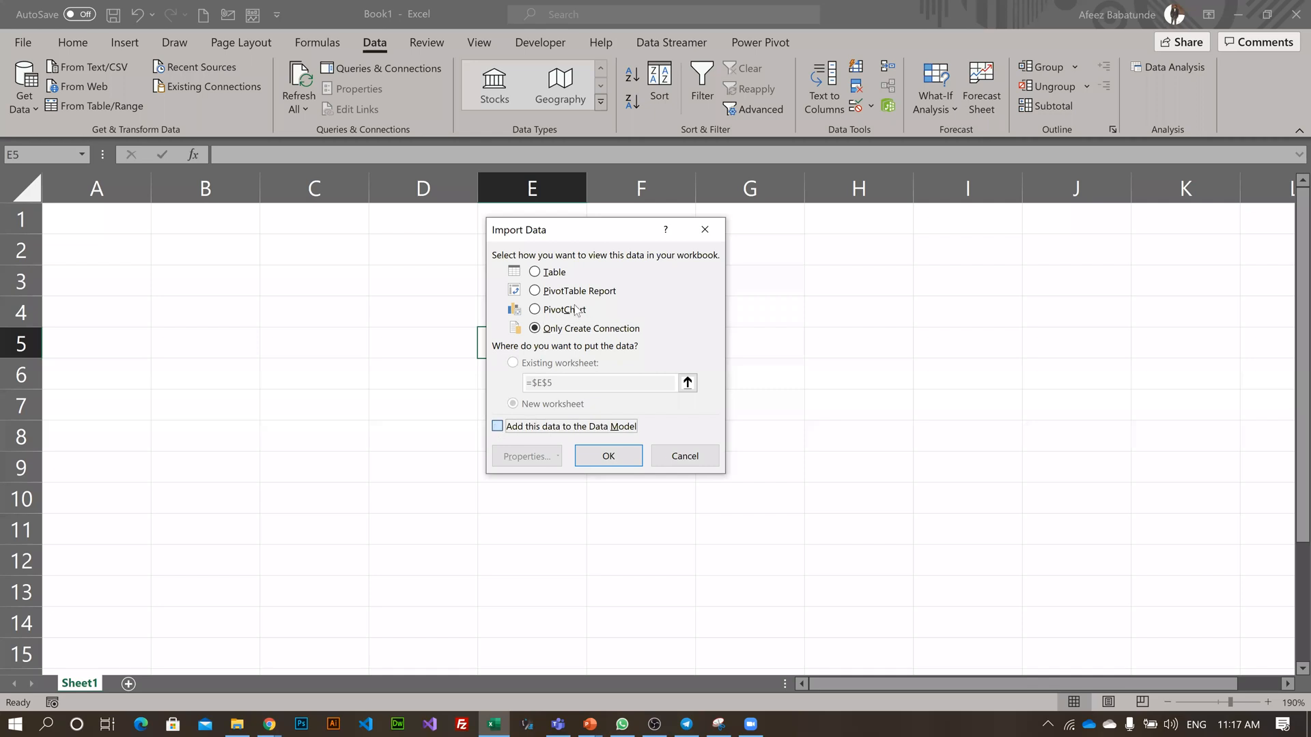
left_click(498, 427)
left_click(605, 454)
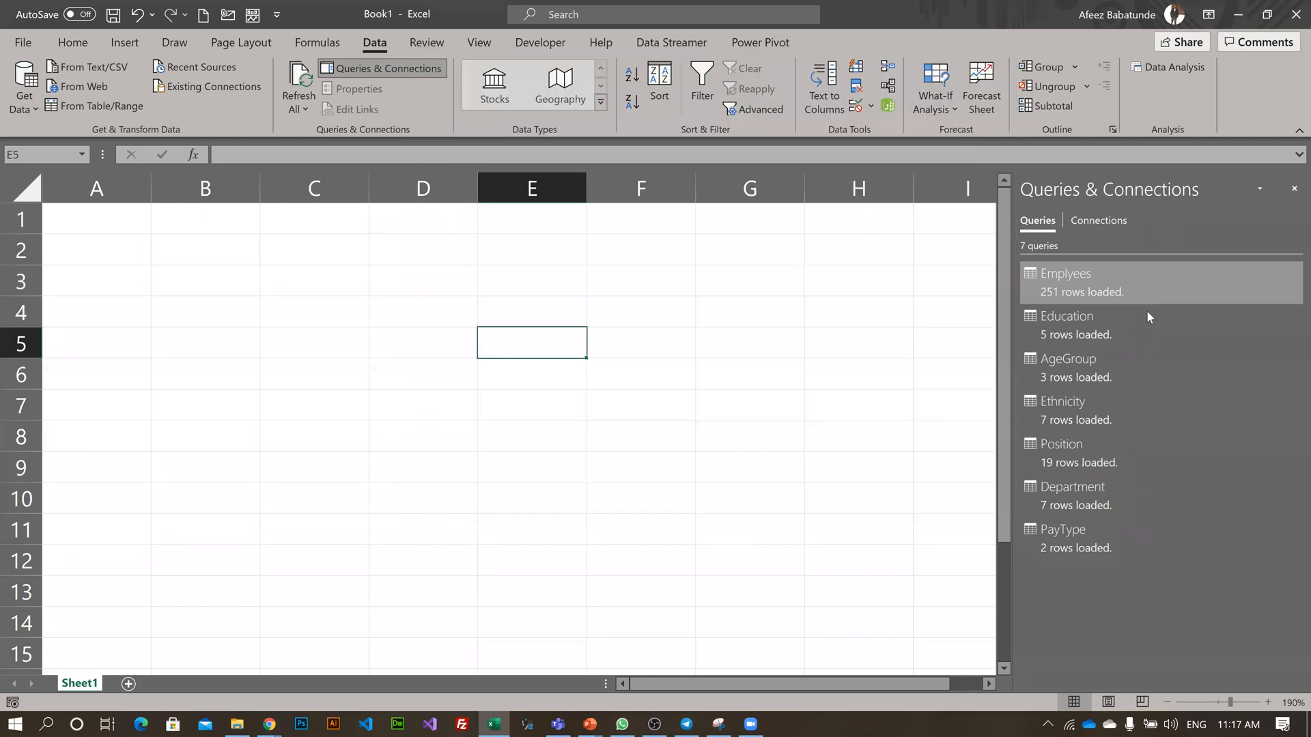
- Open the workbook's data model in the Power Pivot window and show its tables in Diagram View
double_click(1146, 271)
scroll(691, 353, "down", 5)
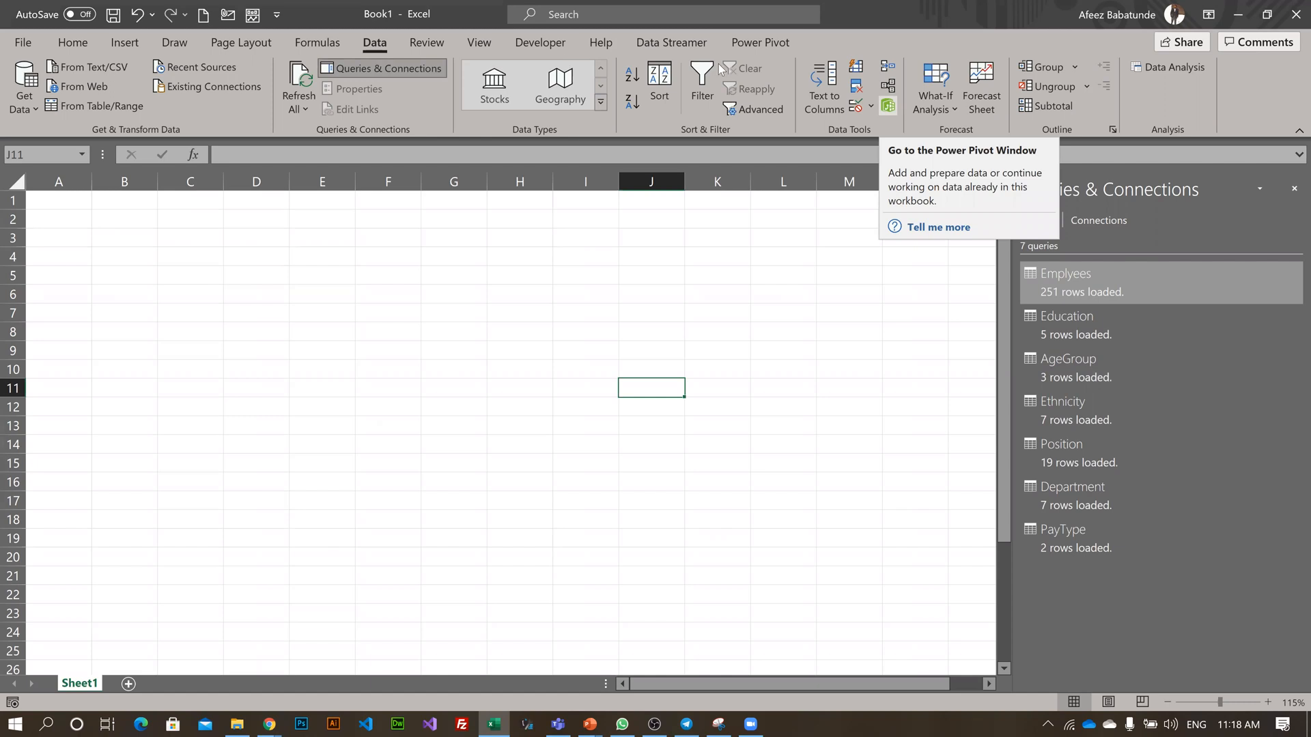
left_click(790, 41)
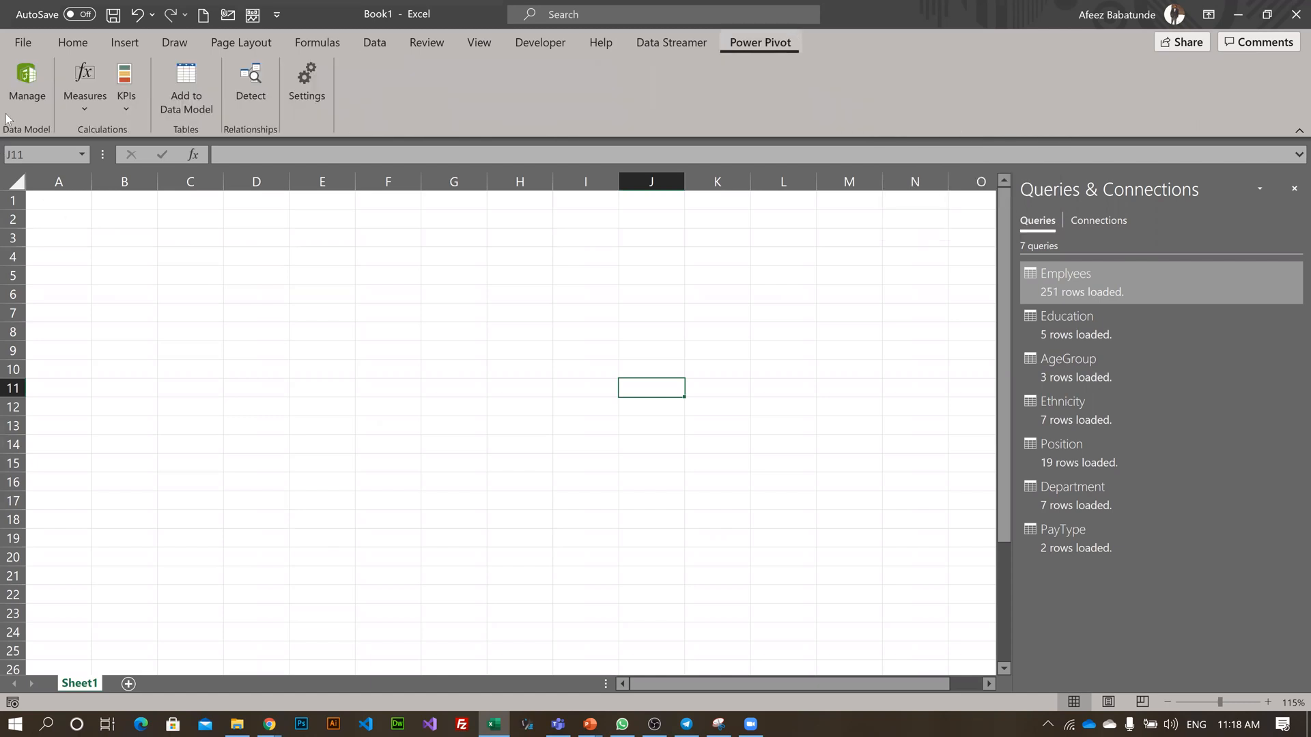
left_click(17, 85)
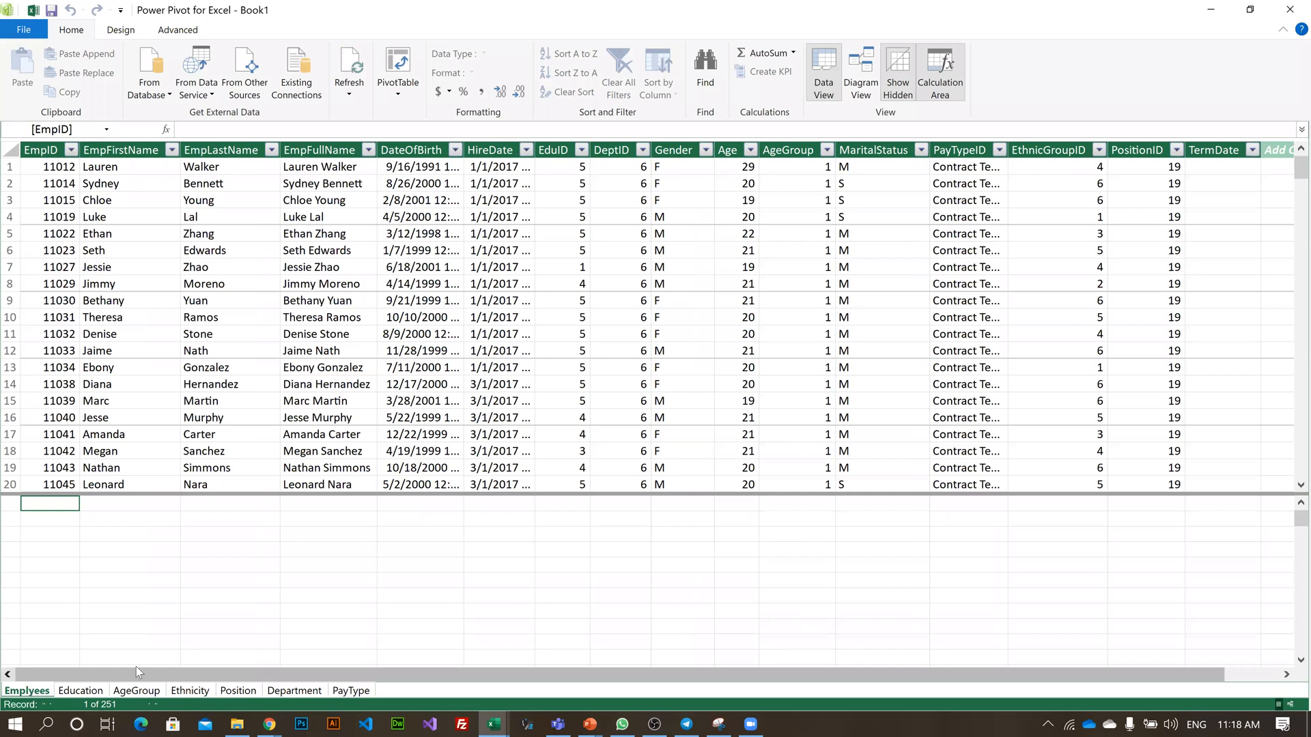
left_click(351, 691)
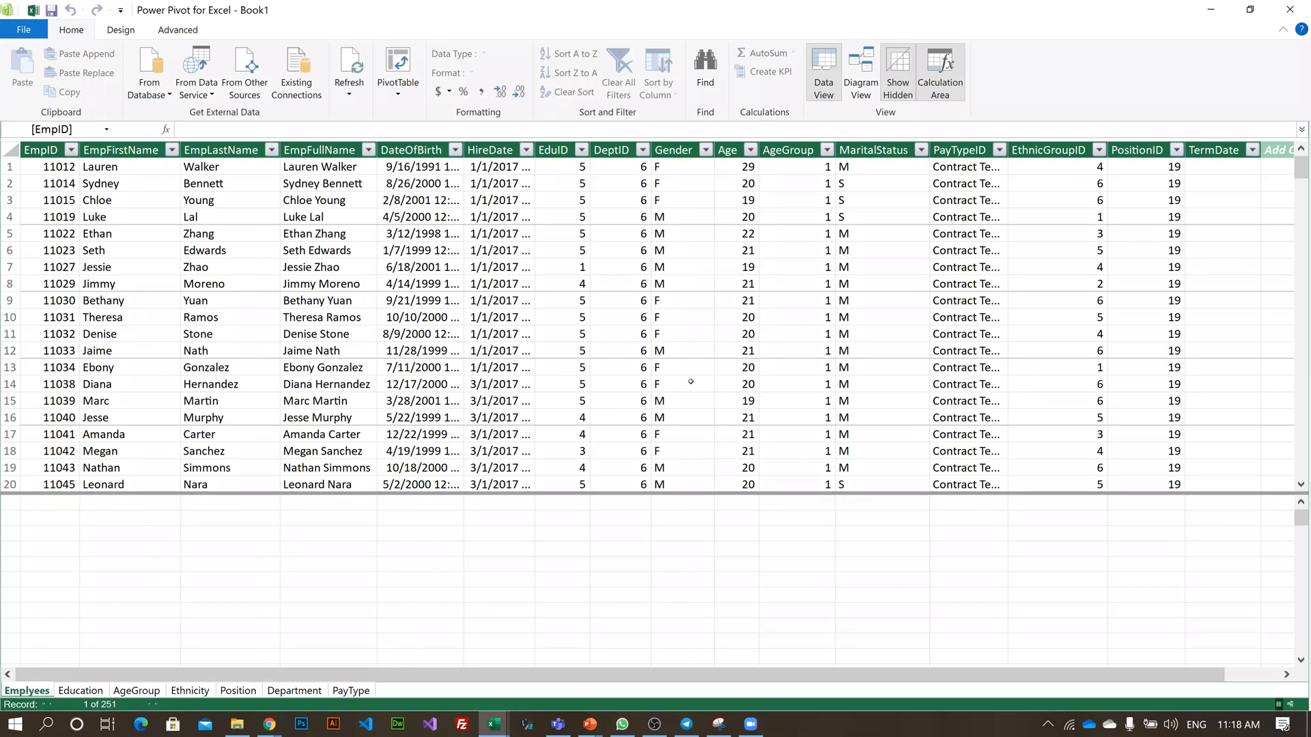
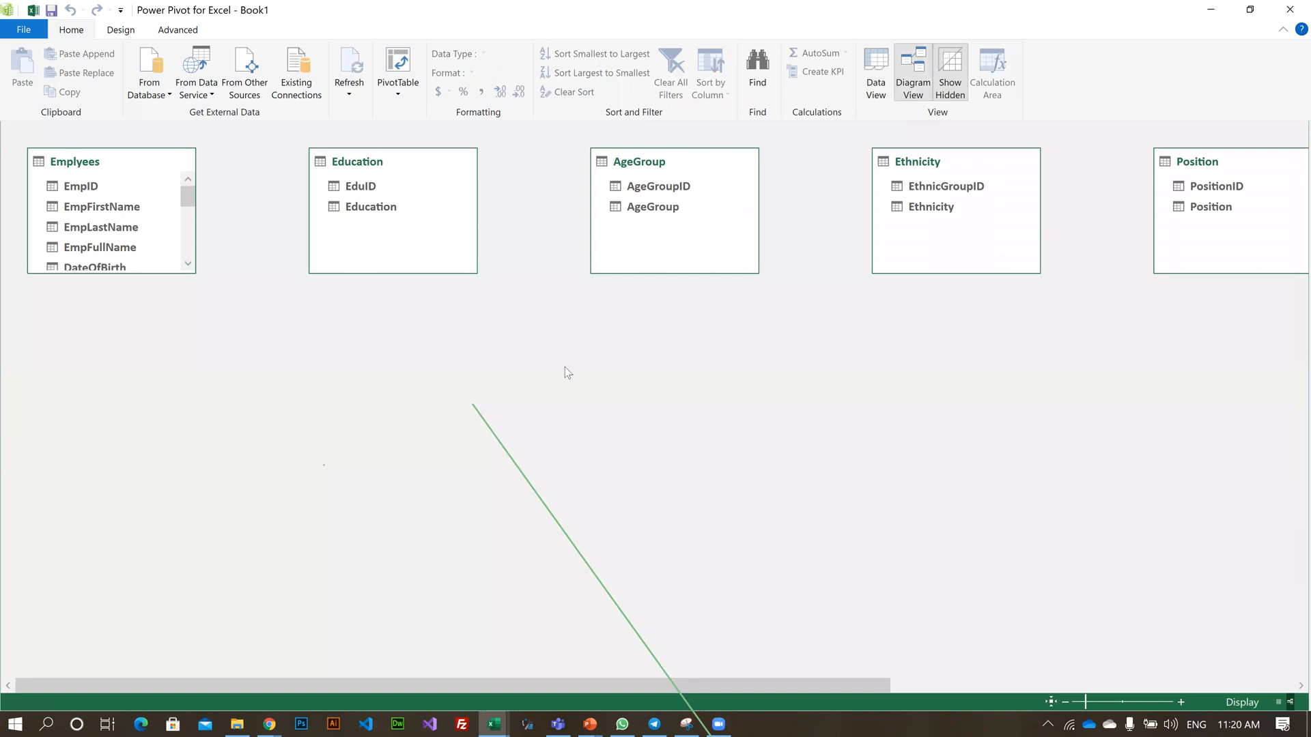
left_click(729, 471)
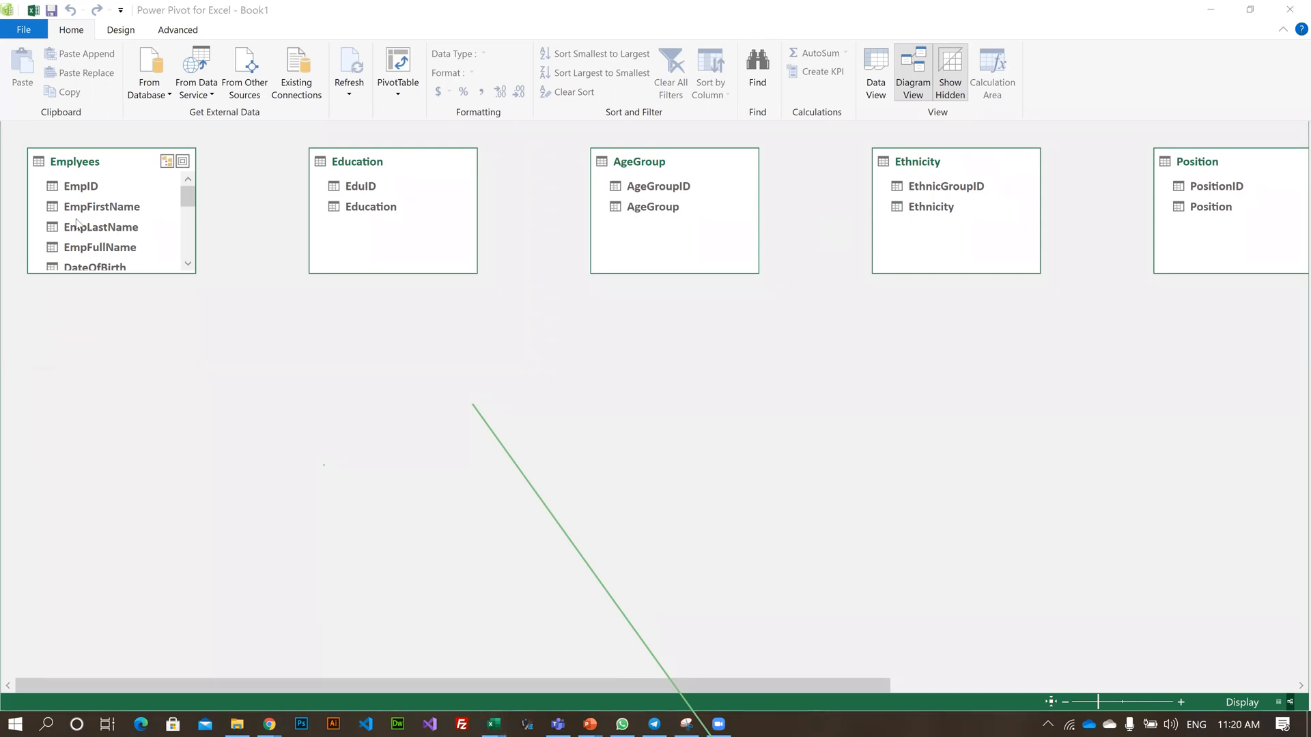
- Enlarge the Emplyees table to show all its fields and bring the Department and PayType tables closer to it
left_click(104, 272)
left_click_drag(135, 282, 140, 545)
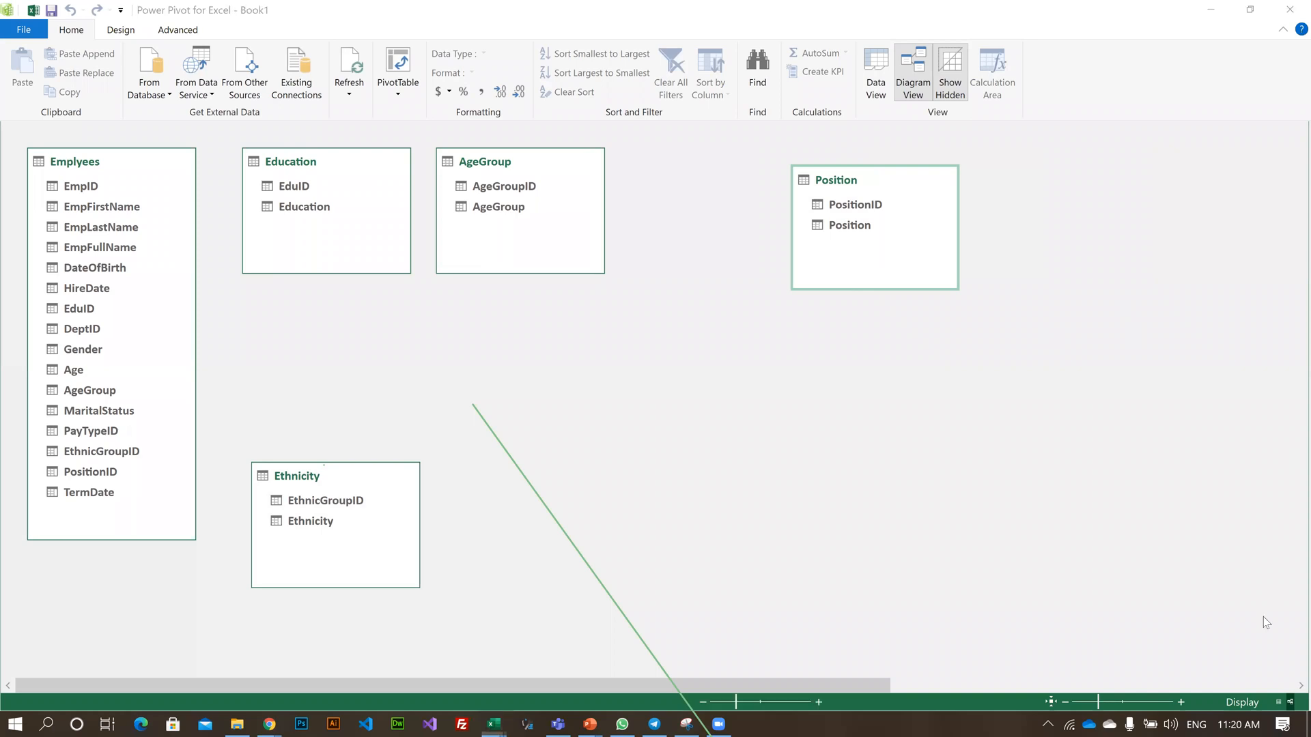
left_click(948, 679)
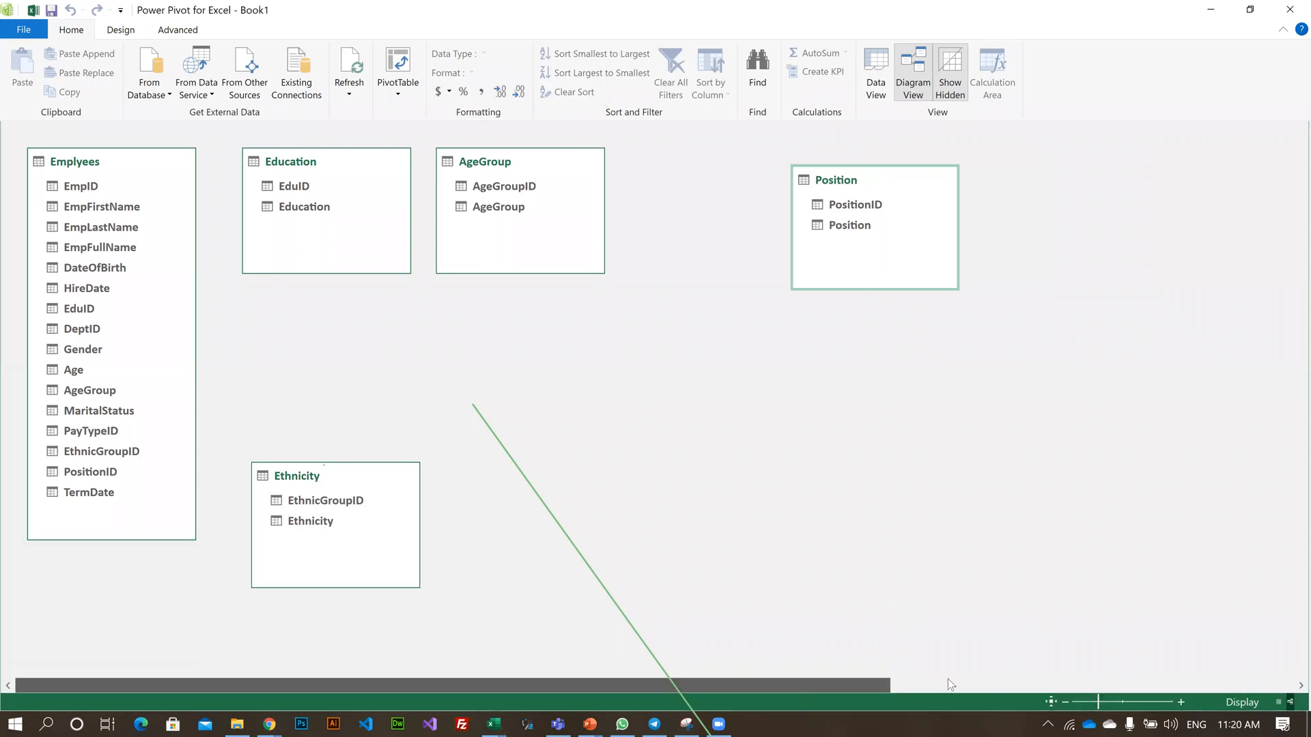
left_click(891, 164)
left_click_drag(176, 384, 167, 386)
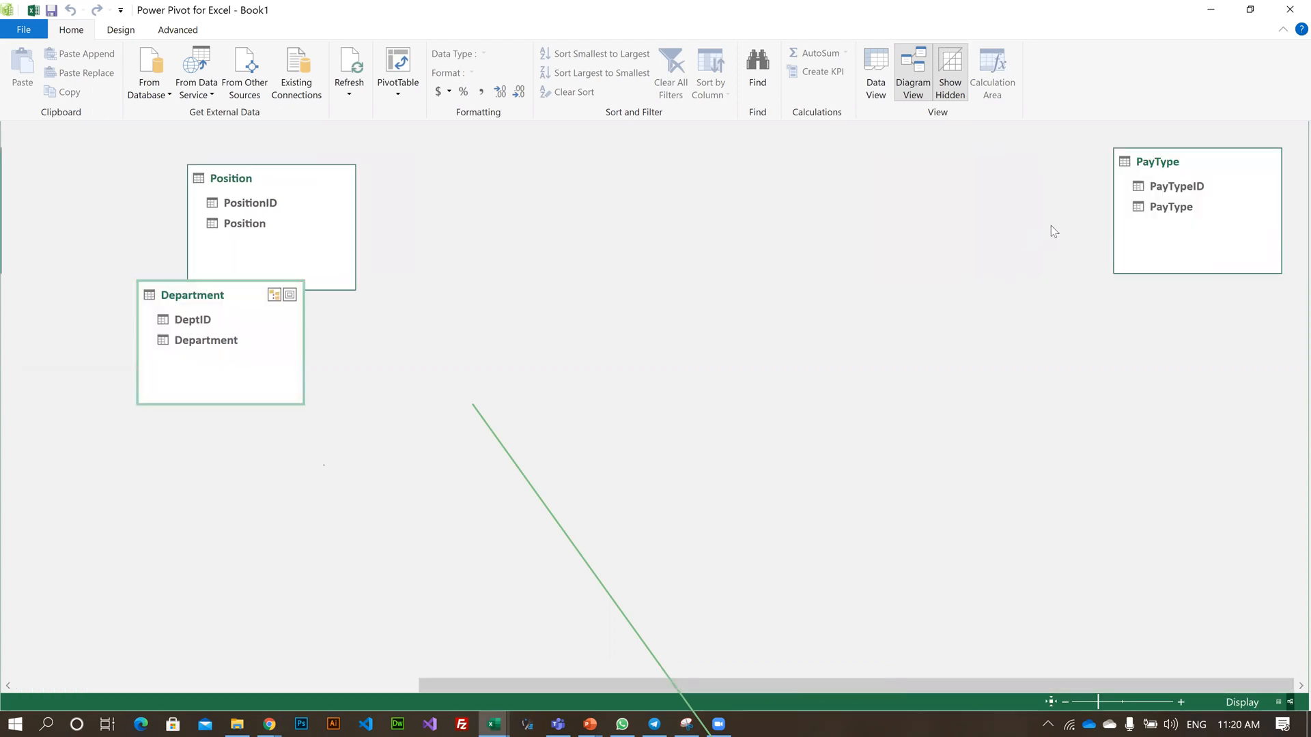
left_click_drag(1168, 168, 116, 538)
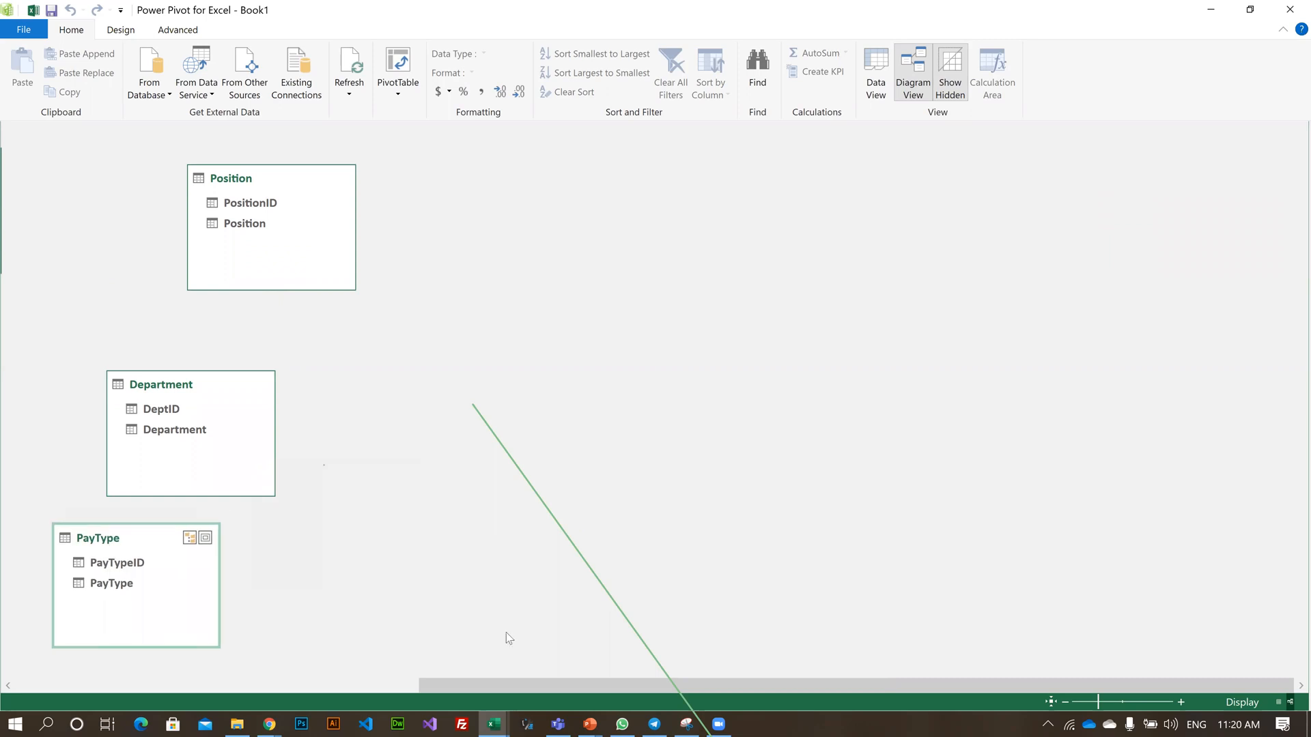
left_click_drag(1006, 690, 6, 593)
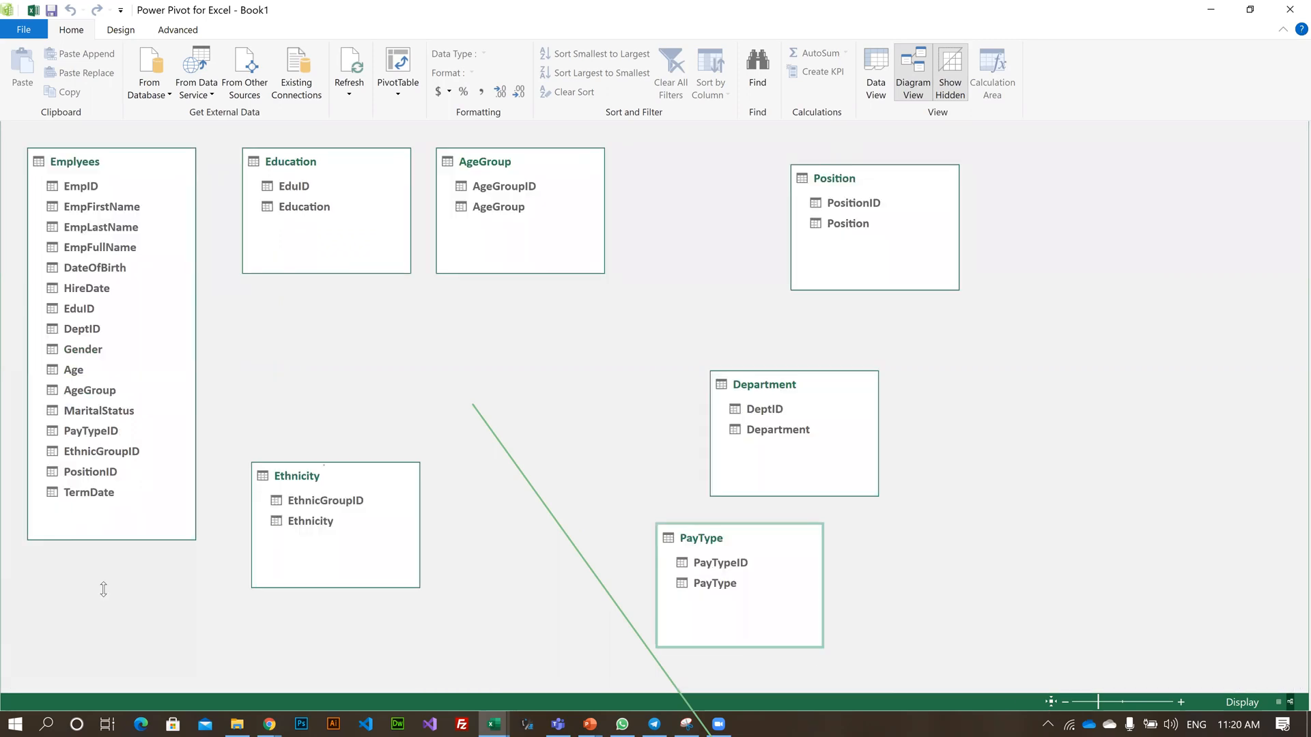
- Spread the Department, Position and PayType tables apart in the diagram to leave room between them and Emplyees
left_click_drag(773, 377, 991, 390)
left_click_drag(863, 178, 977, 162)
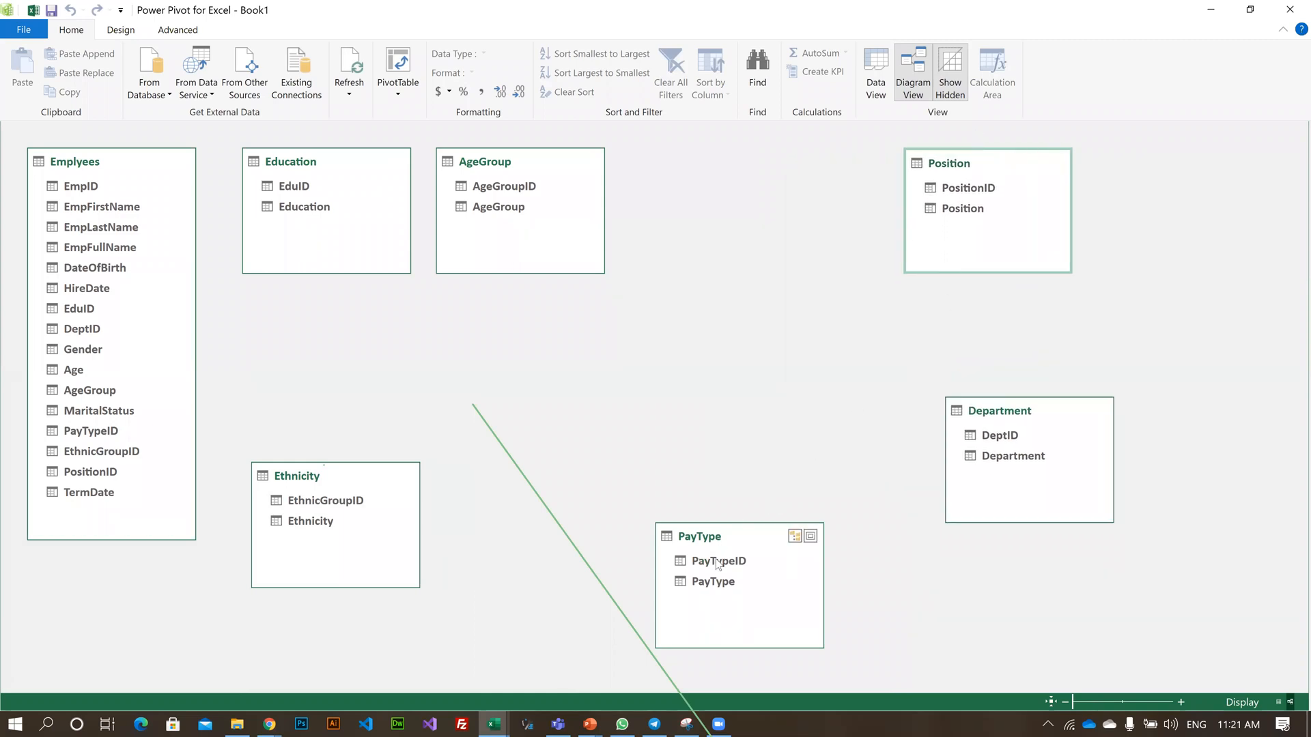
left_click_drag(716, 545, 717, 576)
left_click_drag(997, 417, 1015, 425)
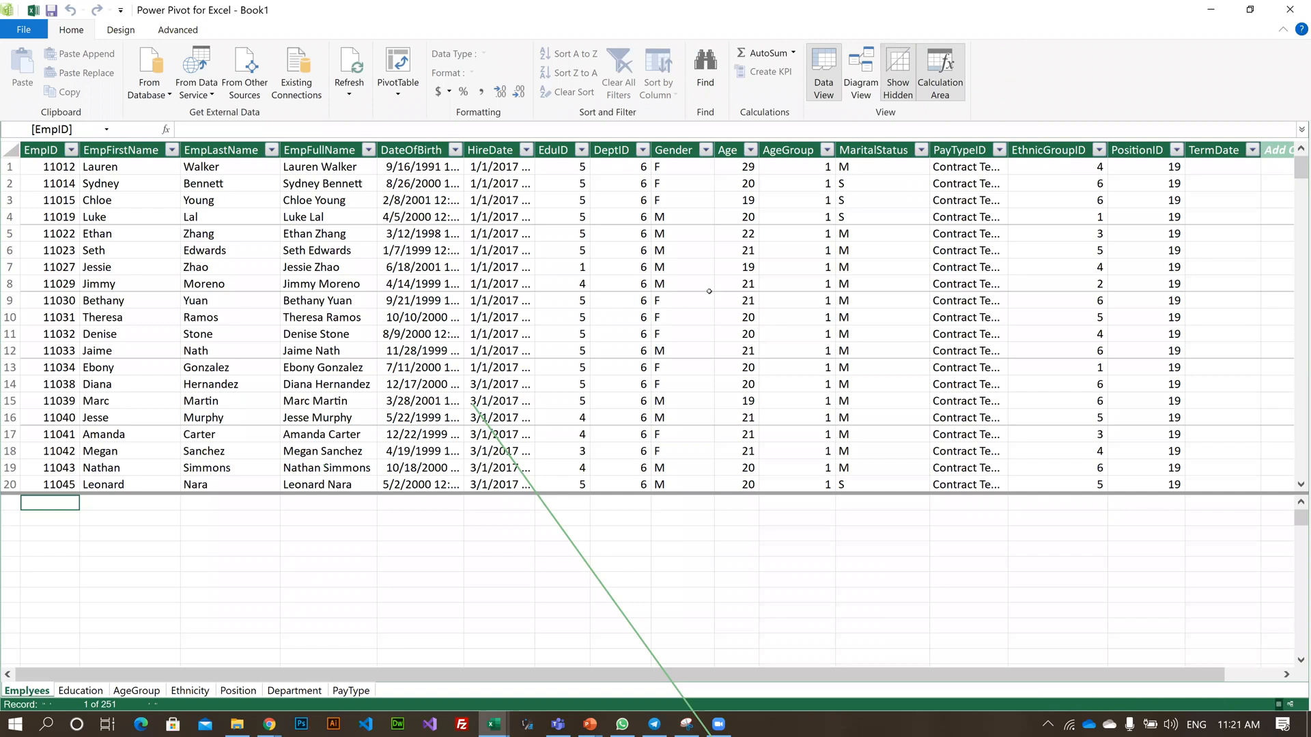
- Create a PivotTable from the data model on the existing worksheet at 'Sheet1'!$B$7
left_click(619, 334)
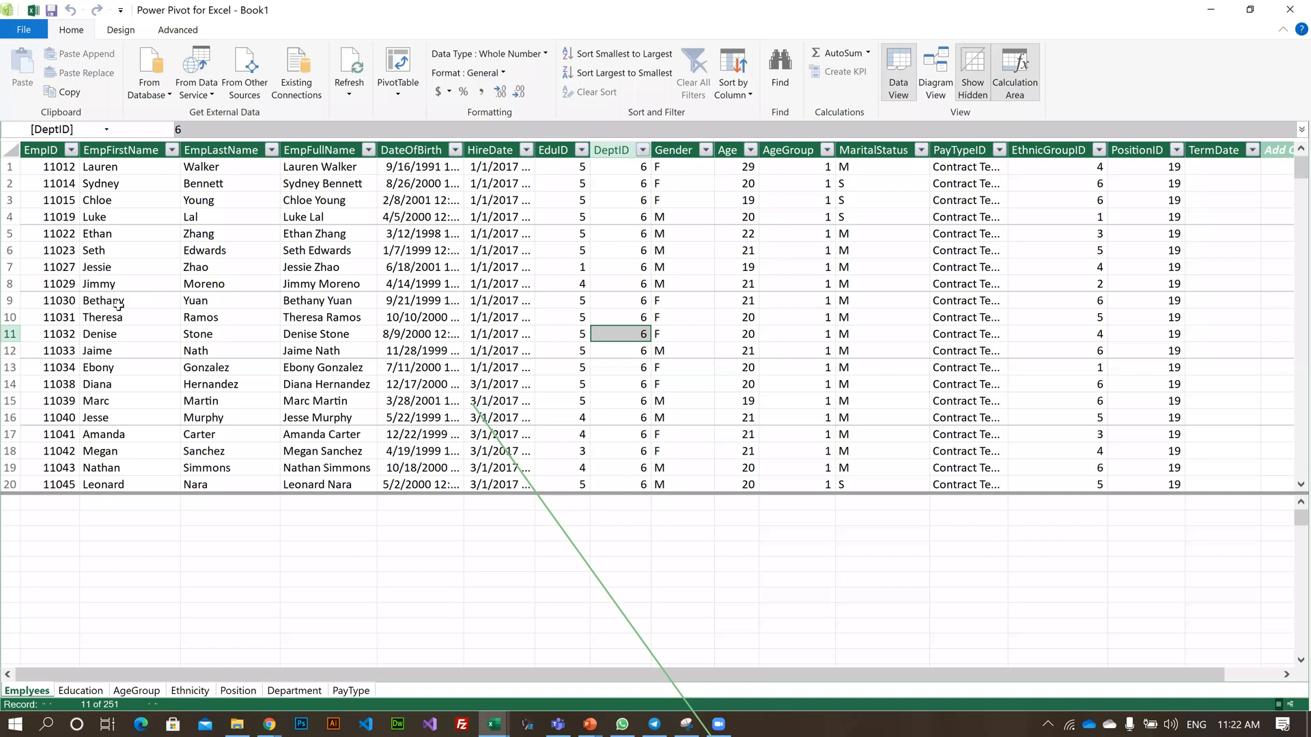
left_click(562, 519)
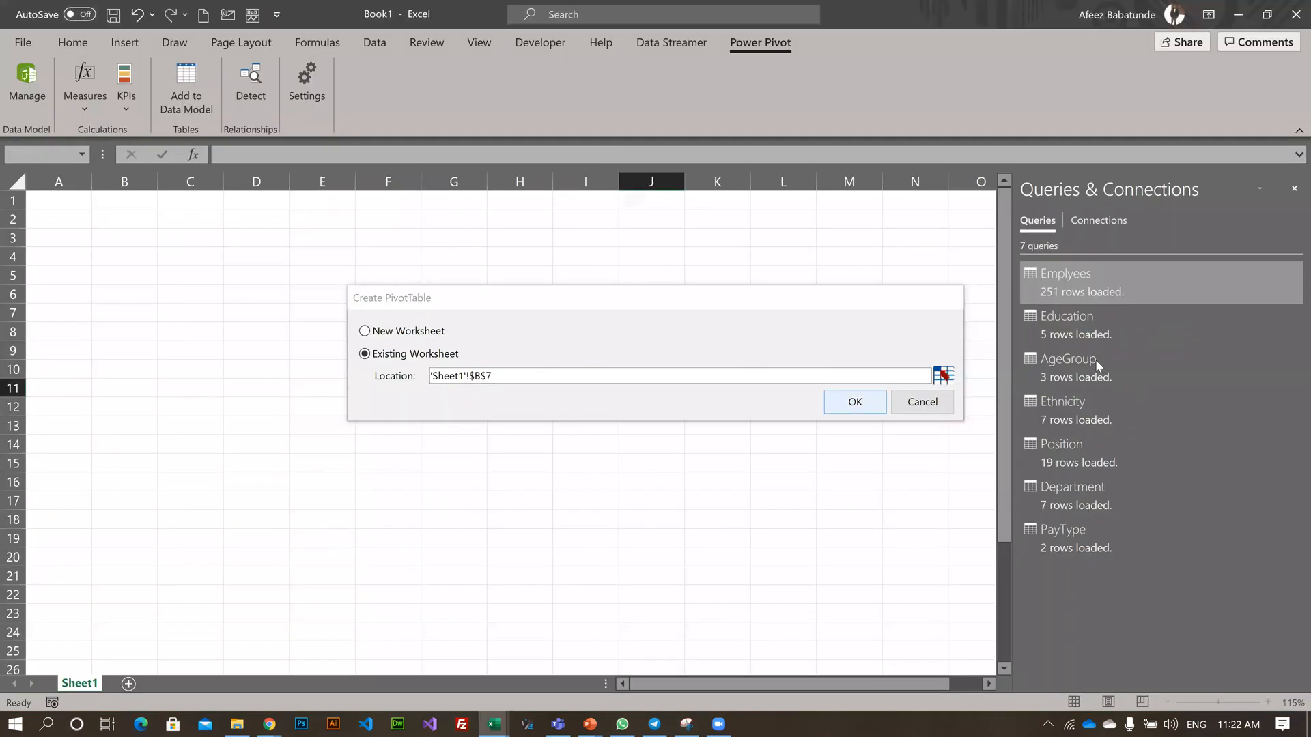
key("Return")
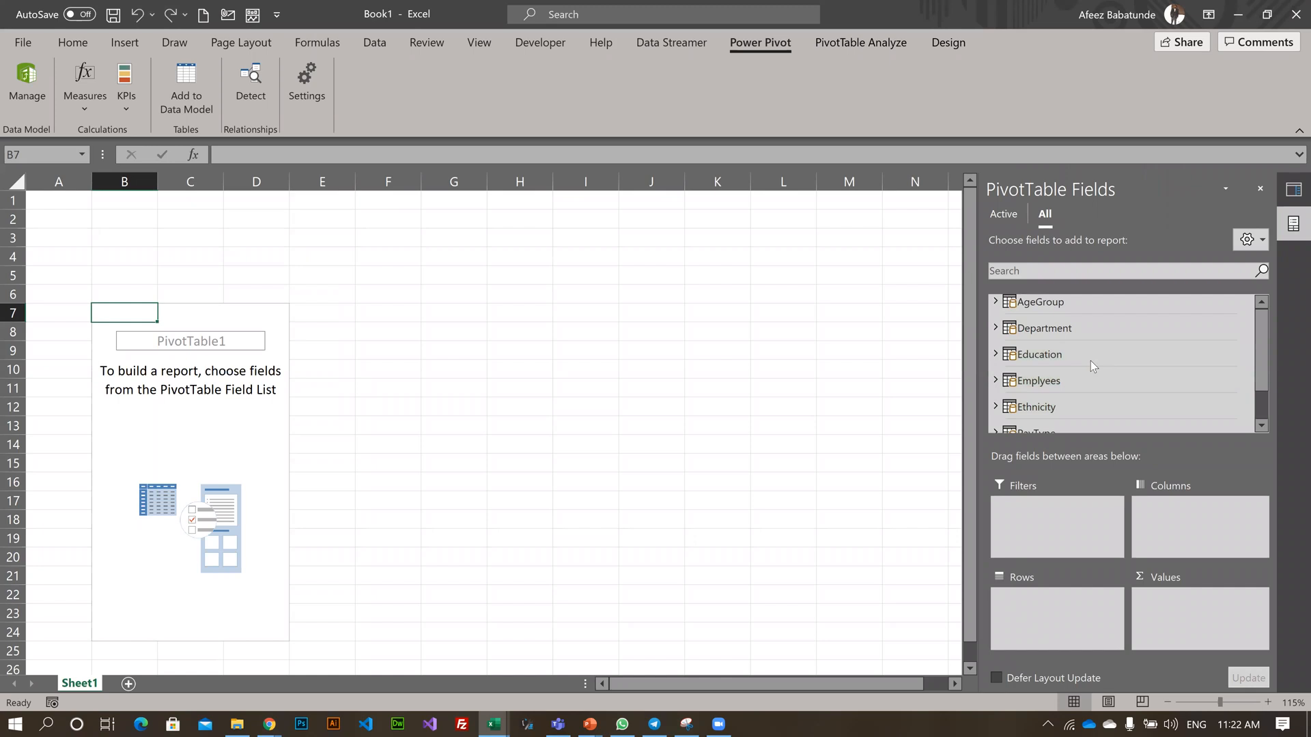
- Try listing EmpFullName from Emplyees with Department from the Department table as PivotTable rows, and clear the Department field again
left_click(1025, 378)
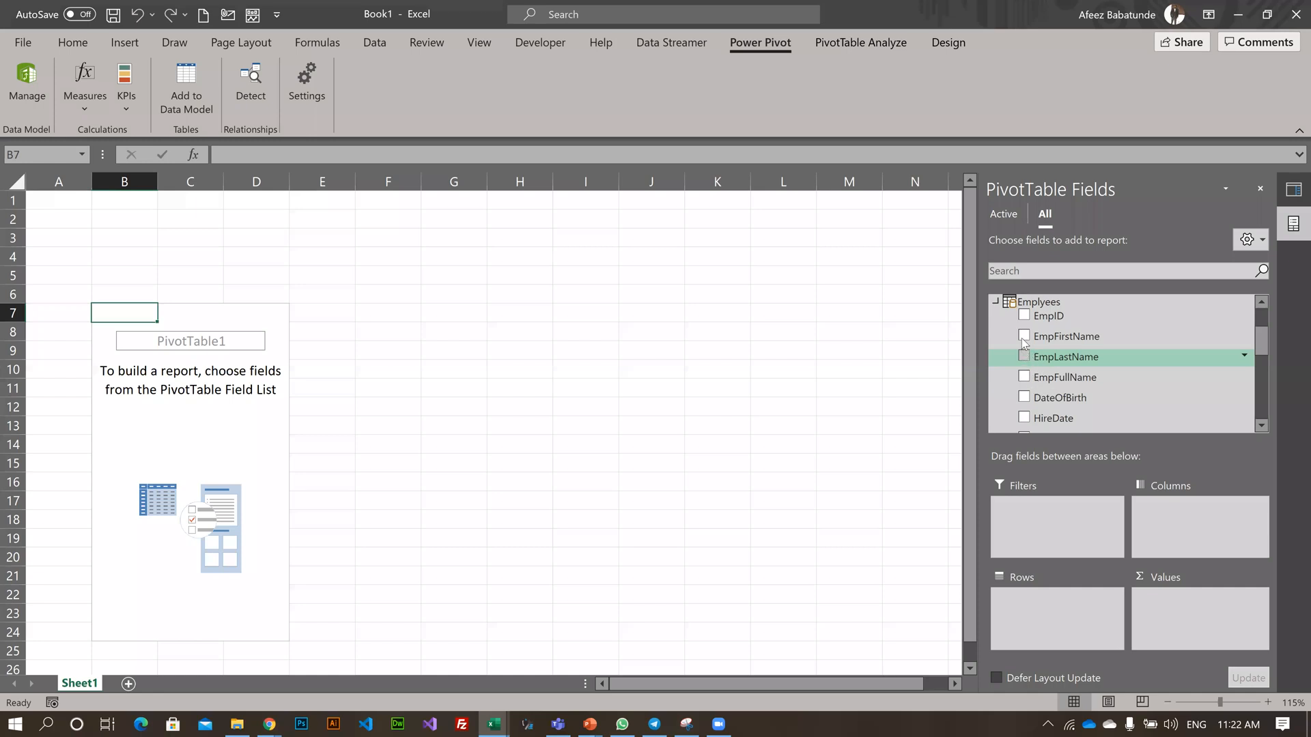
scroll(996, 332, "up", 1)
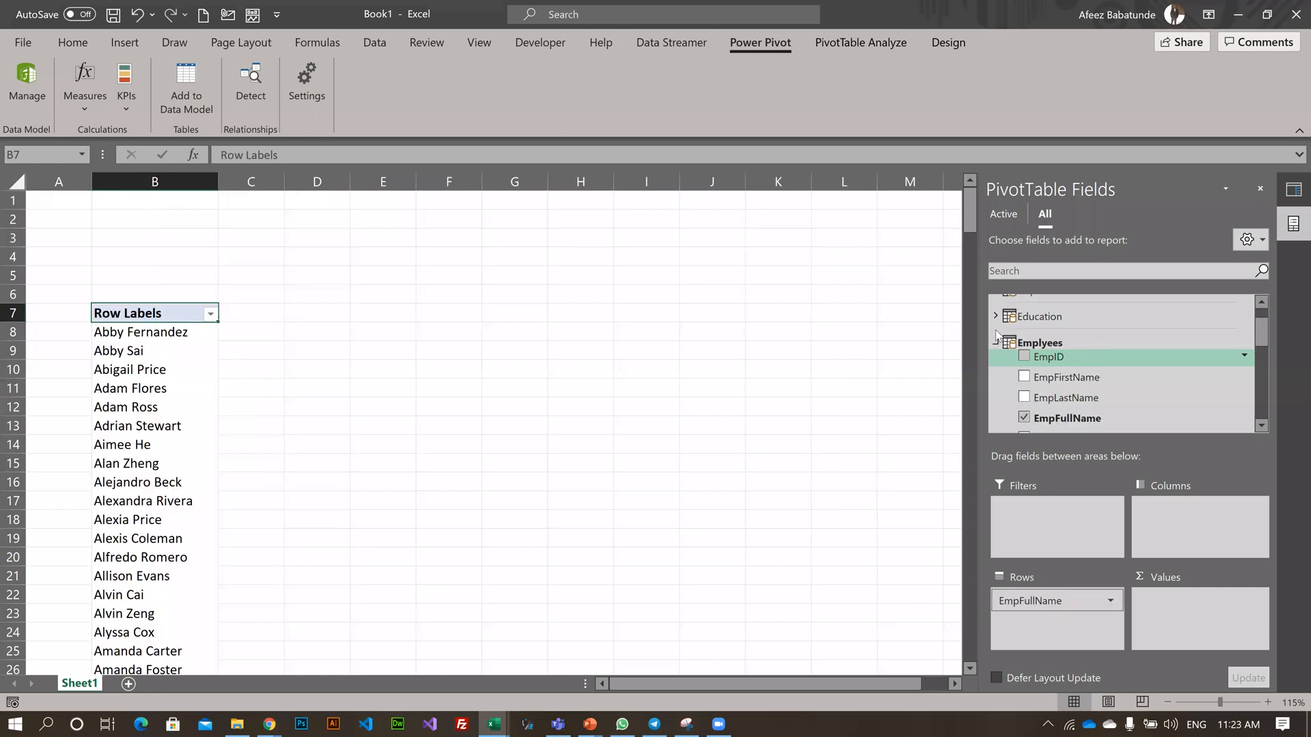
scroll(1034, 369, "up", 1)
left_click(1041, 329)
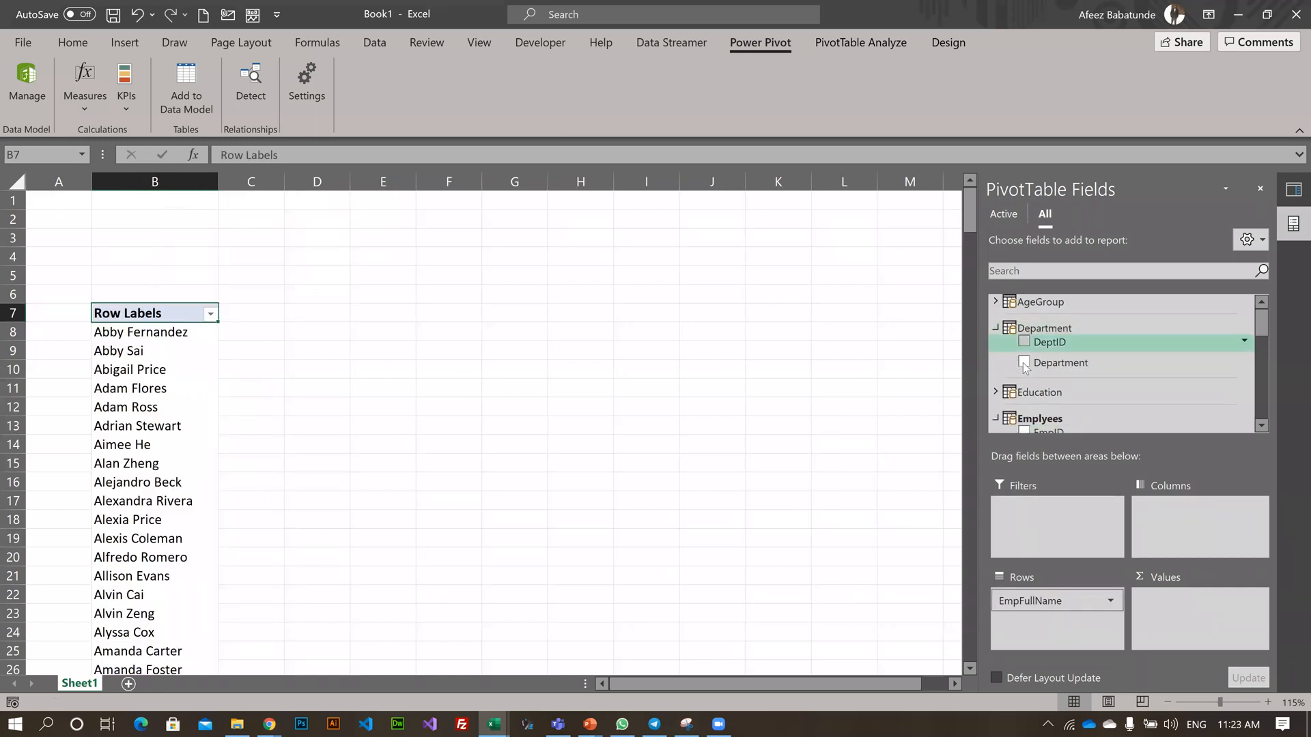
left_click(1024, 363)
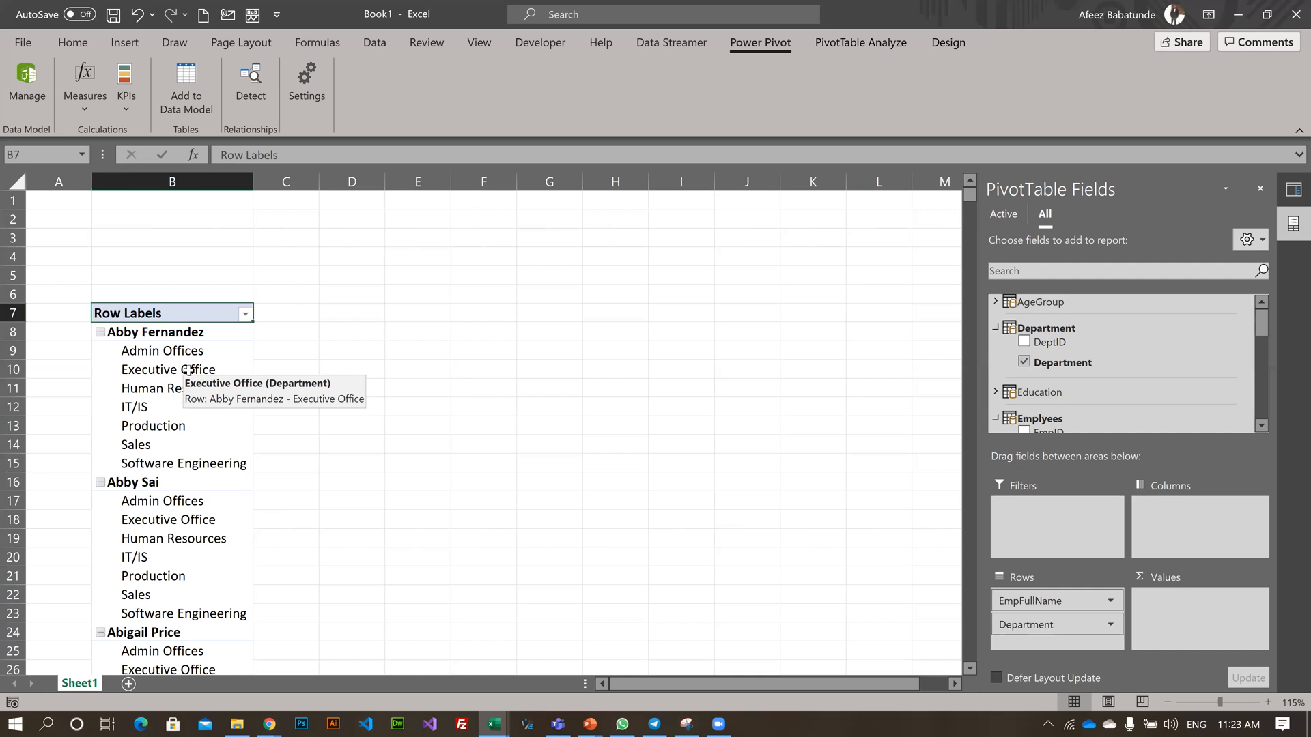
left_click(1036, 369)
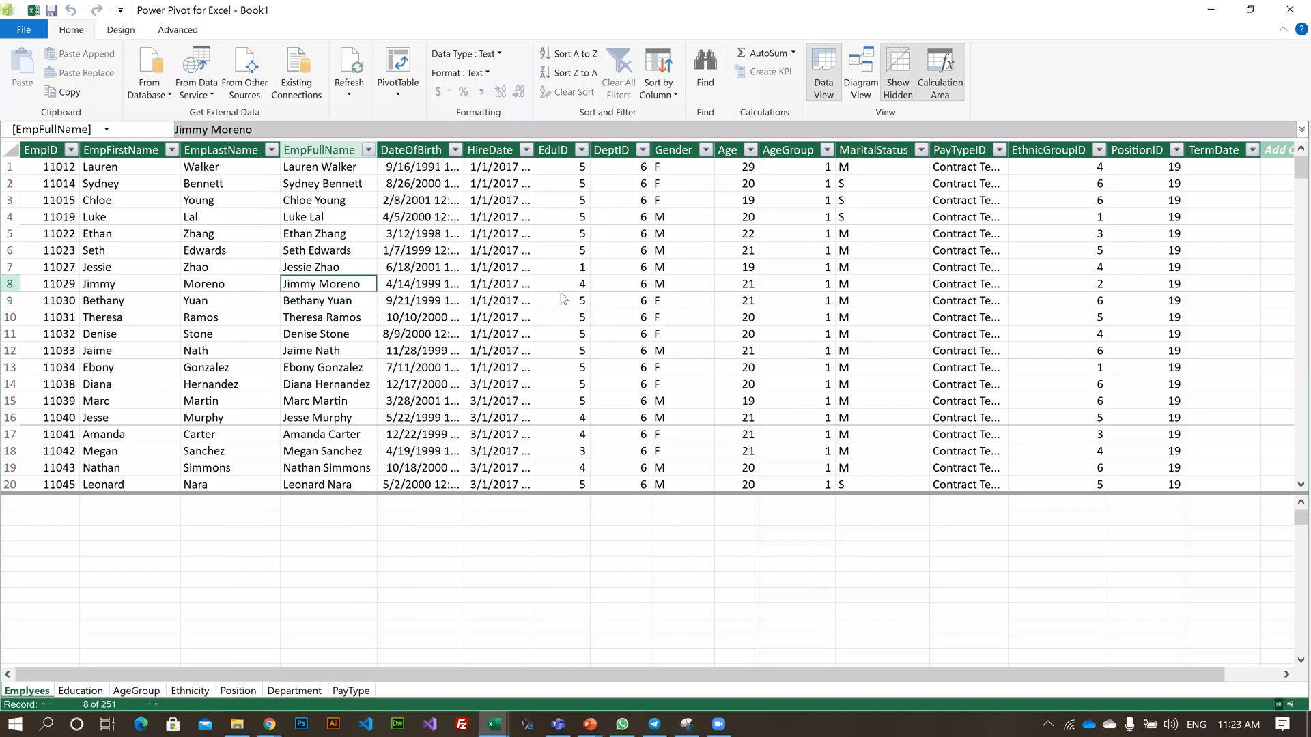
- Save the workbook as "Advance Excel Day 4" in the Reports folder of CC Excel and PBI Class on OneDrive
key("ctrl+s")
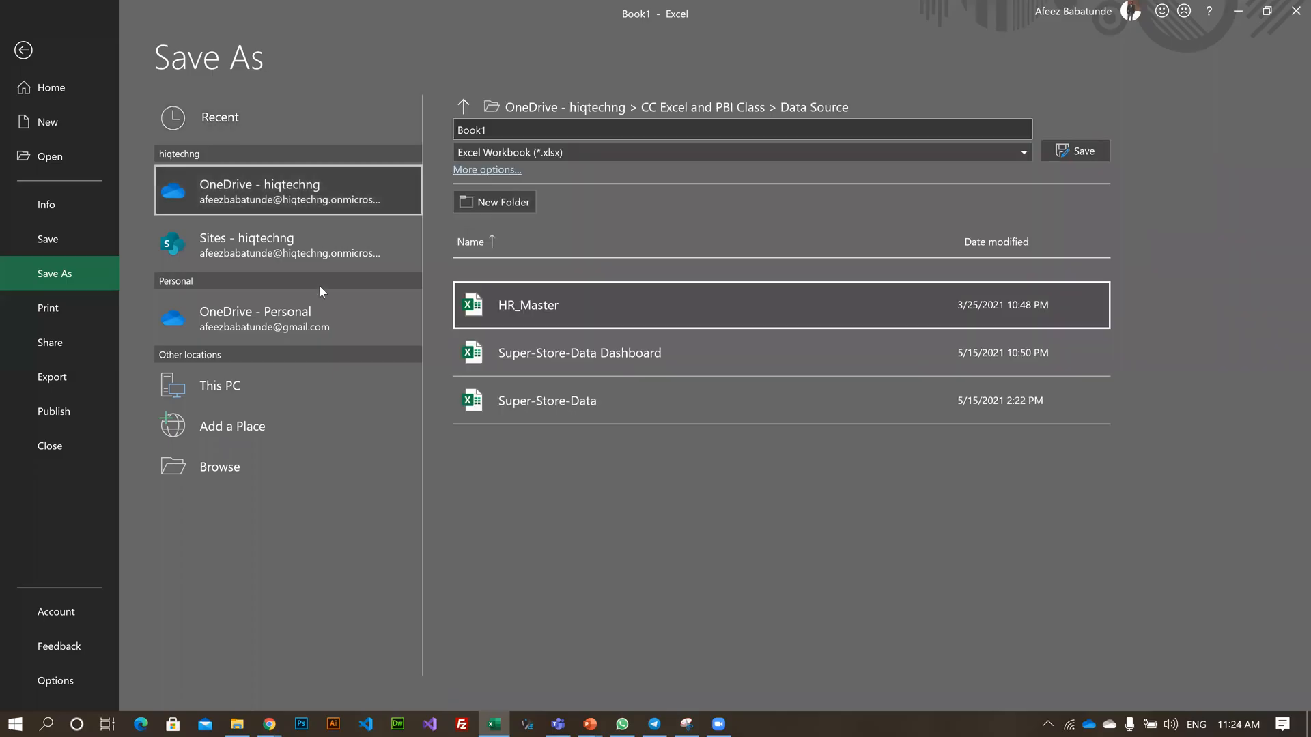
left_click(463, 106)
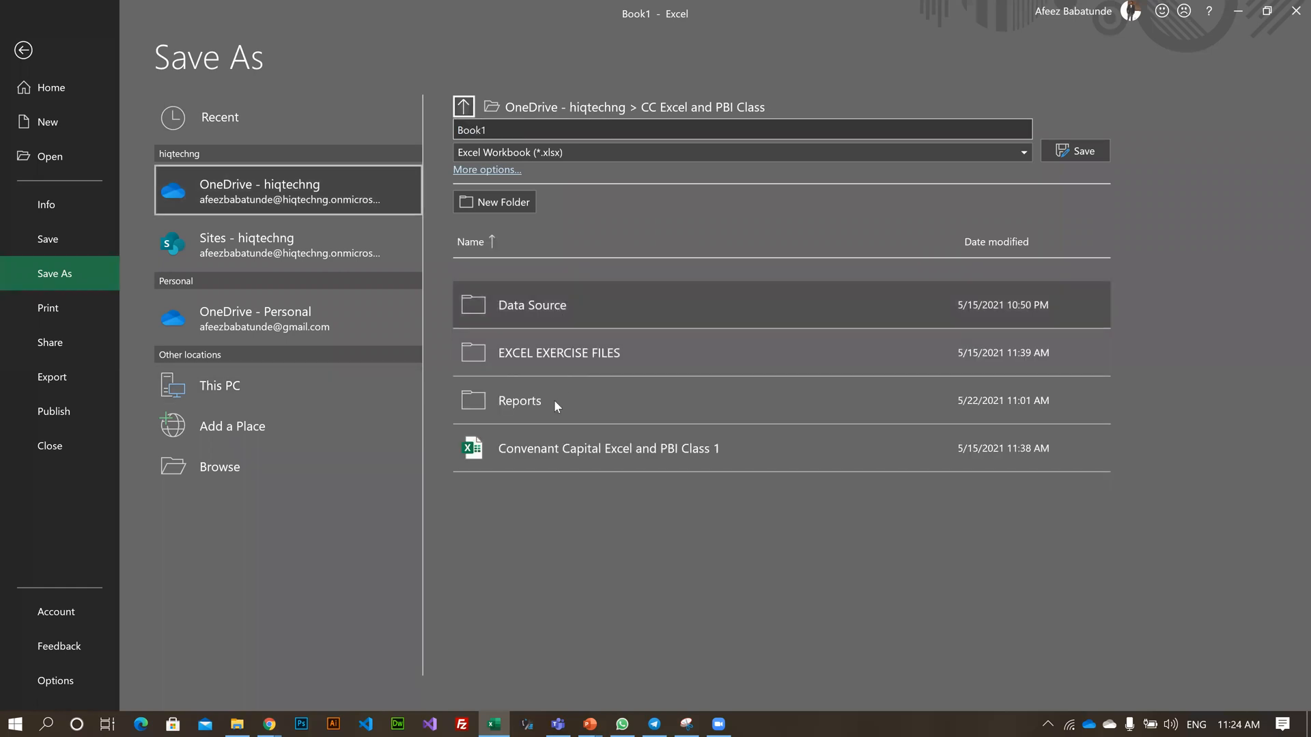
left_click(555, 402)
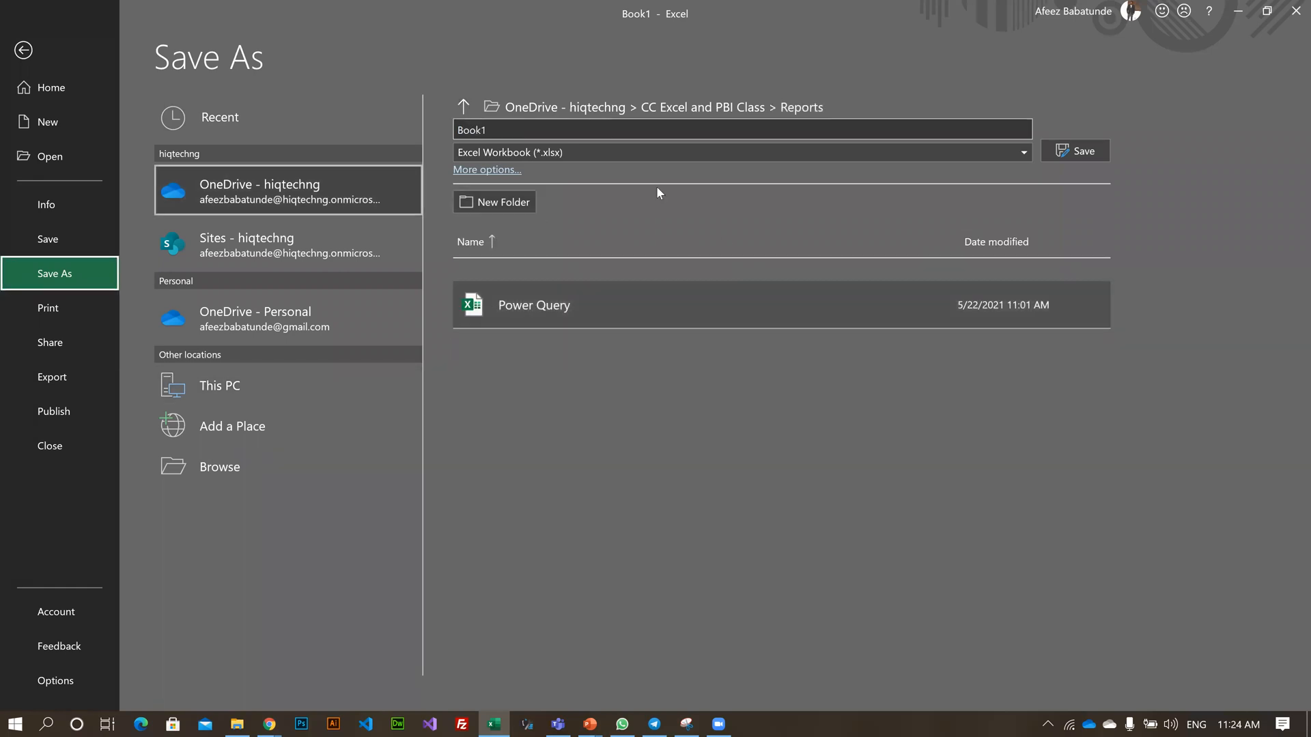
left_click_drag(504, 128, 440, 138)
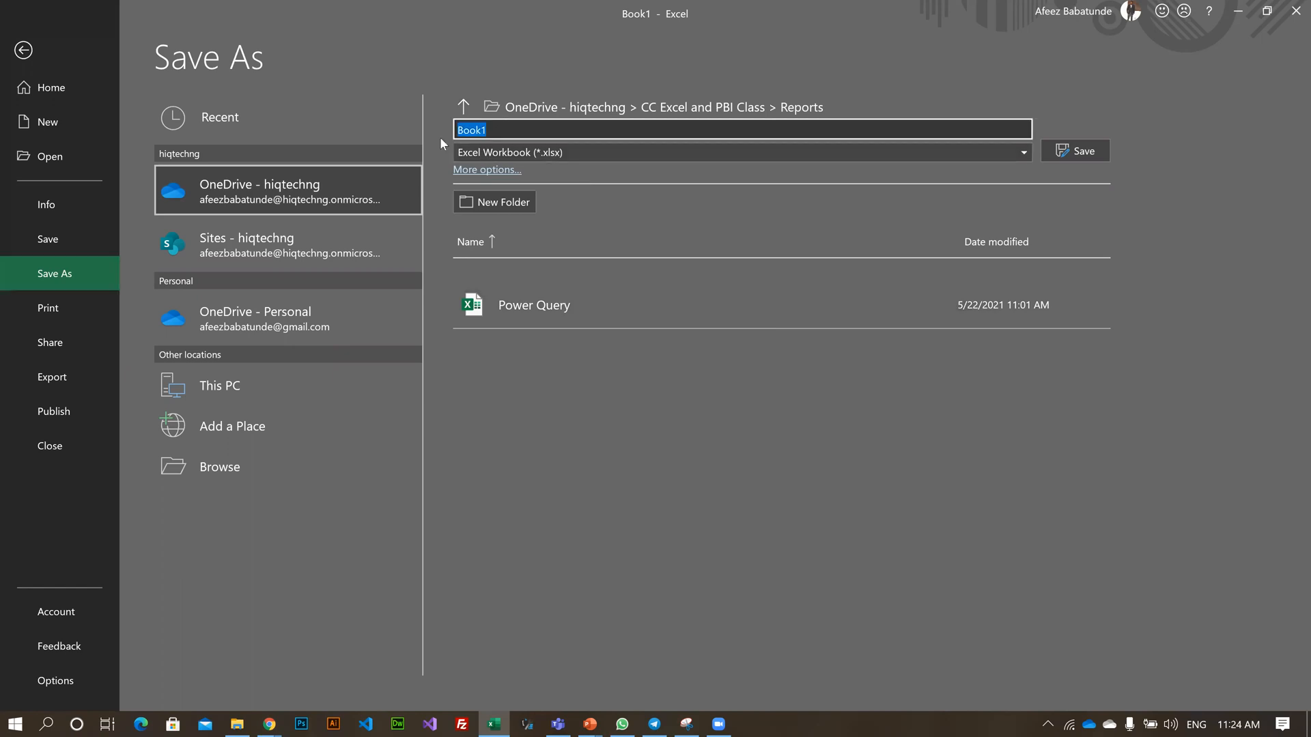
type("Da")
key("BackSpace")
type("Advance Excel Day 4")
left_click(1097, 156)
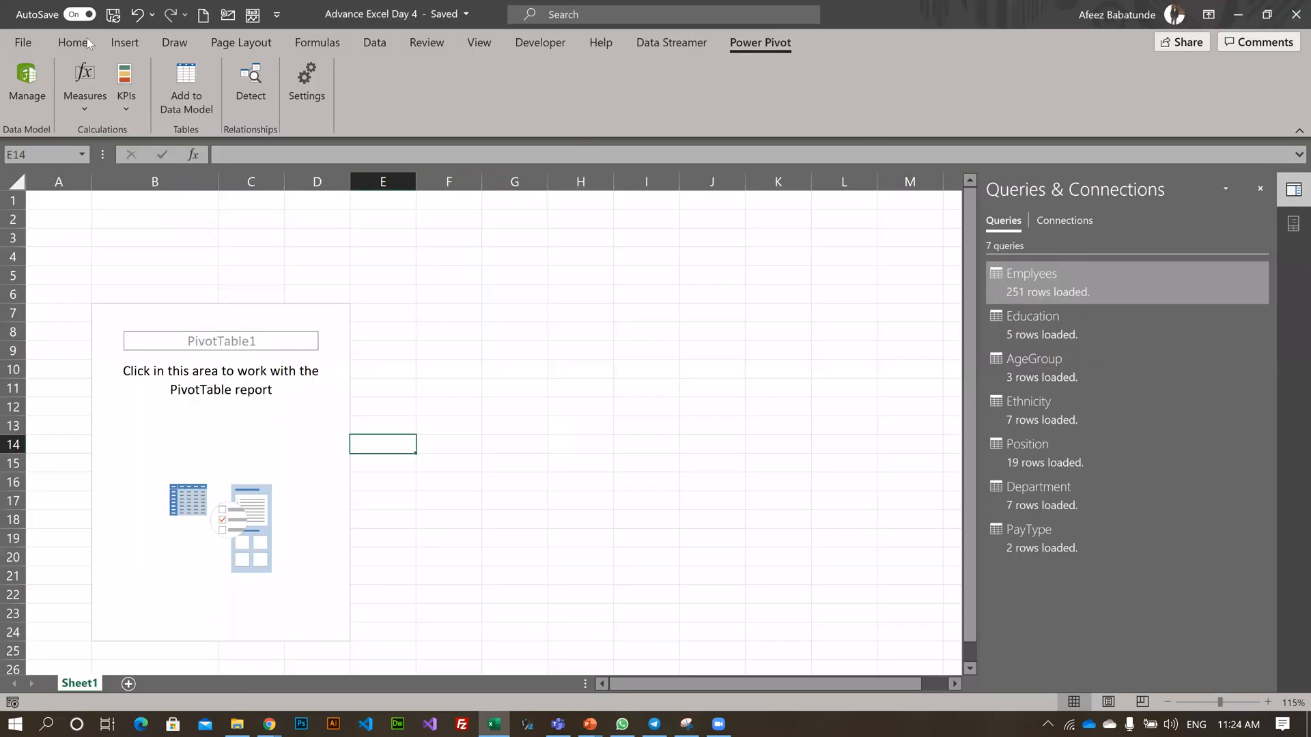
- Open the data model's diagram and relate EduID in the Education table to EduID in Emplyees
left_click(27, 82)
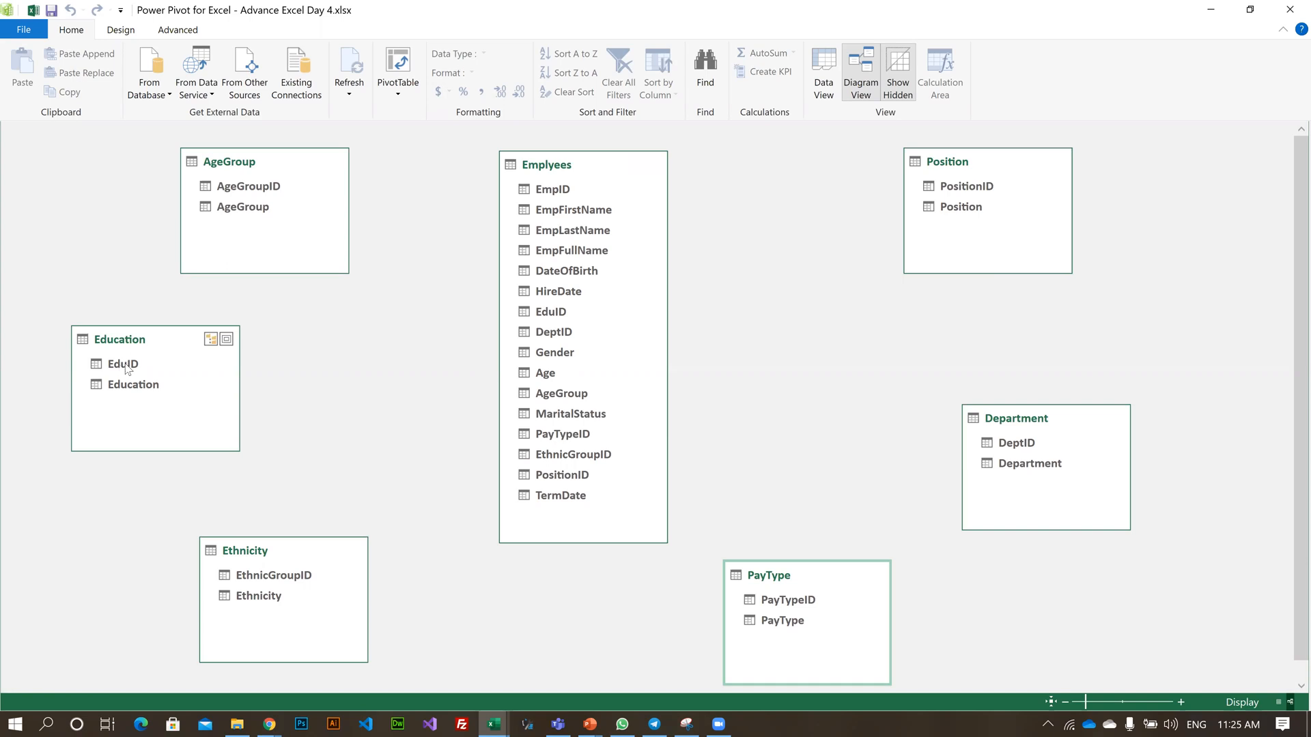
left_click_drag(125, 368, 449, 325)
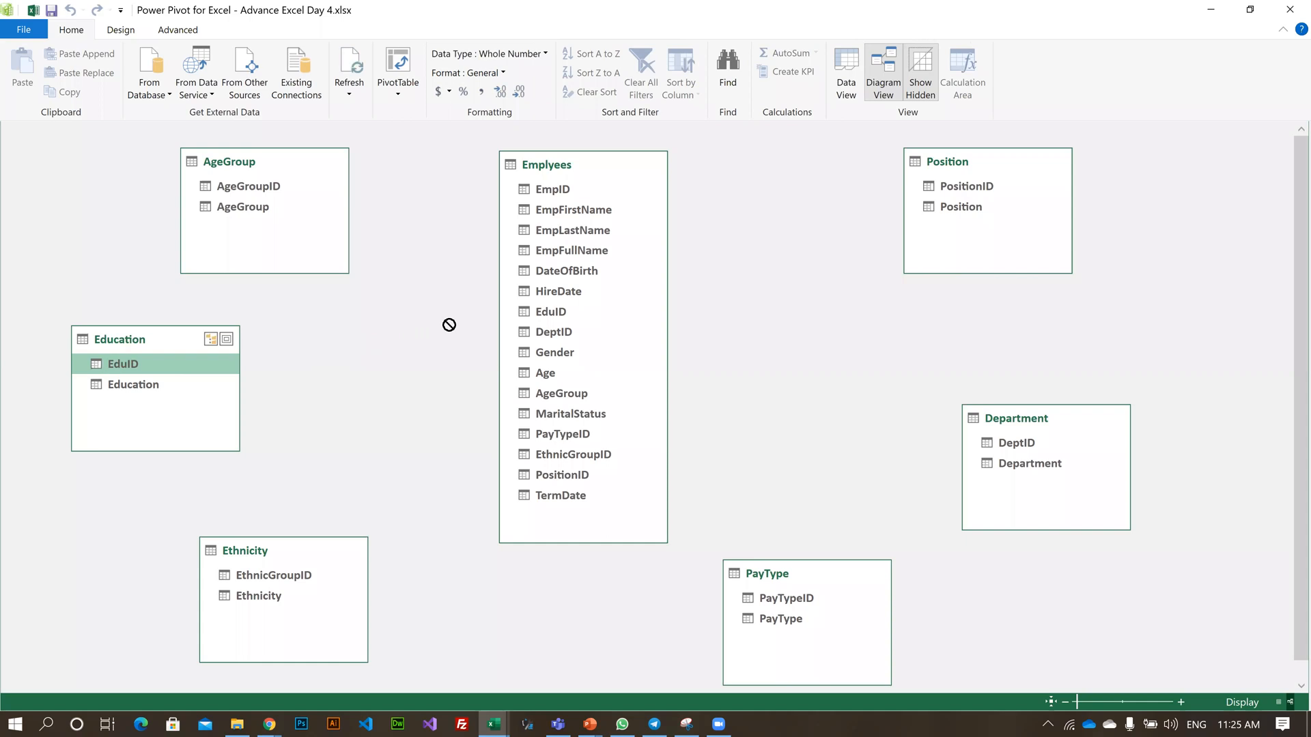
left_click_drag(449, 325, 599, 268)
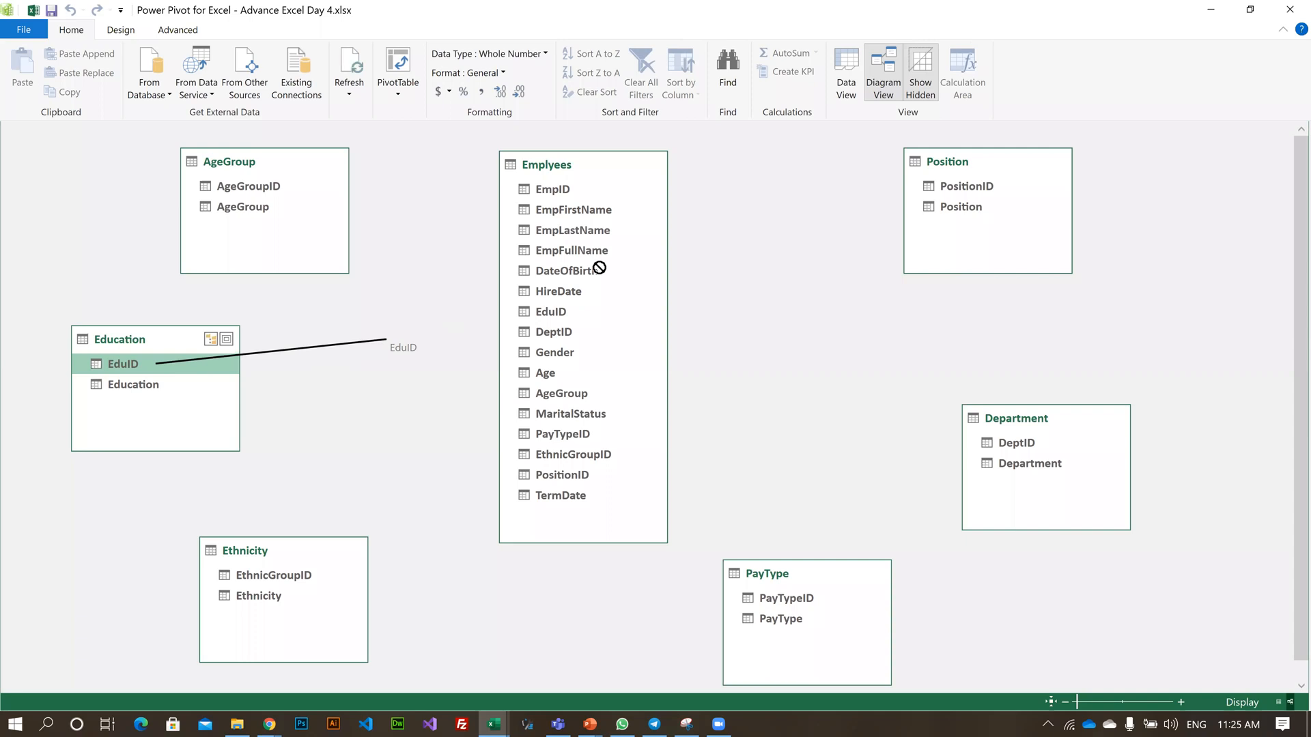
left_click_drag(599, 268, 477, 497)
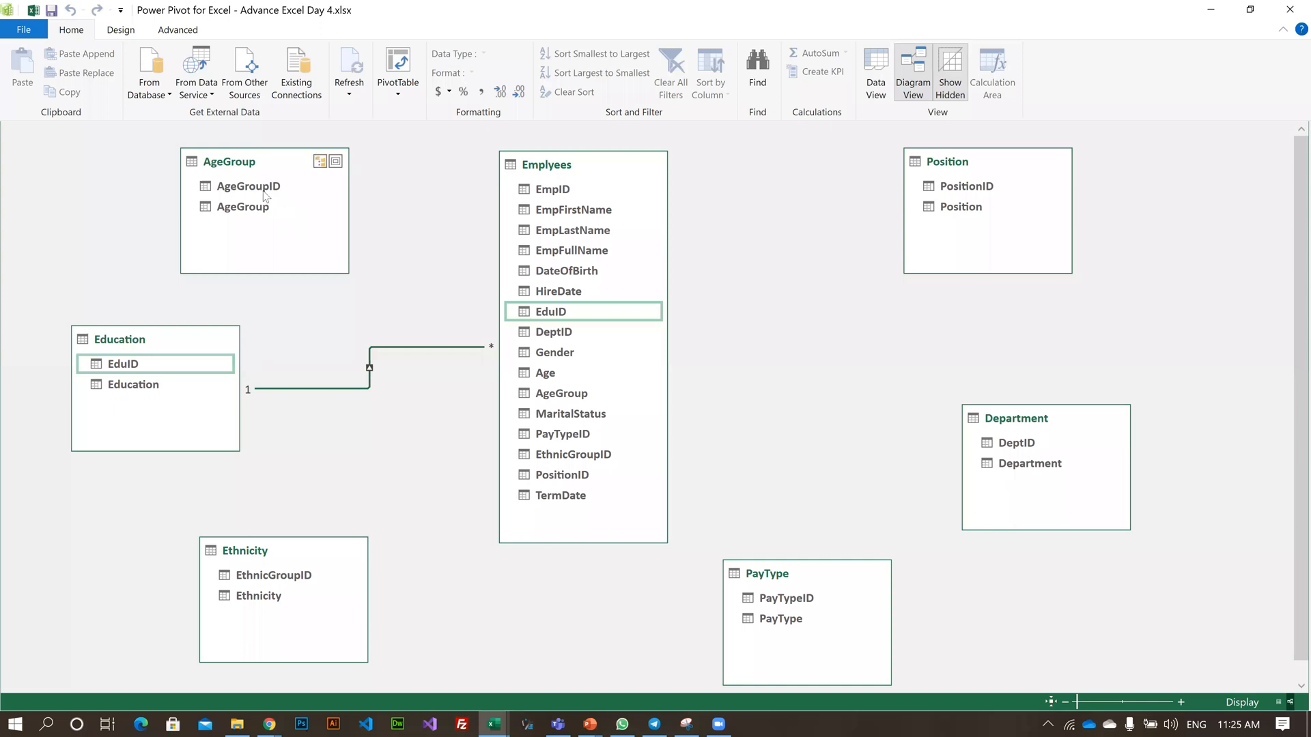
- Relate AgeGroupID in AgeGroup to AgeGroup in Emplyees, and DeptID in Department to DeptID in Emplyees
left_click_drag(251, 189, 562, 393)
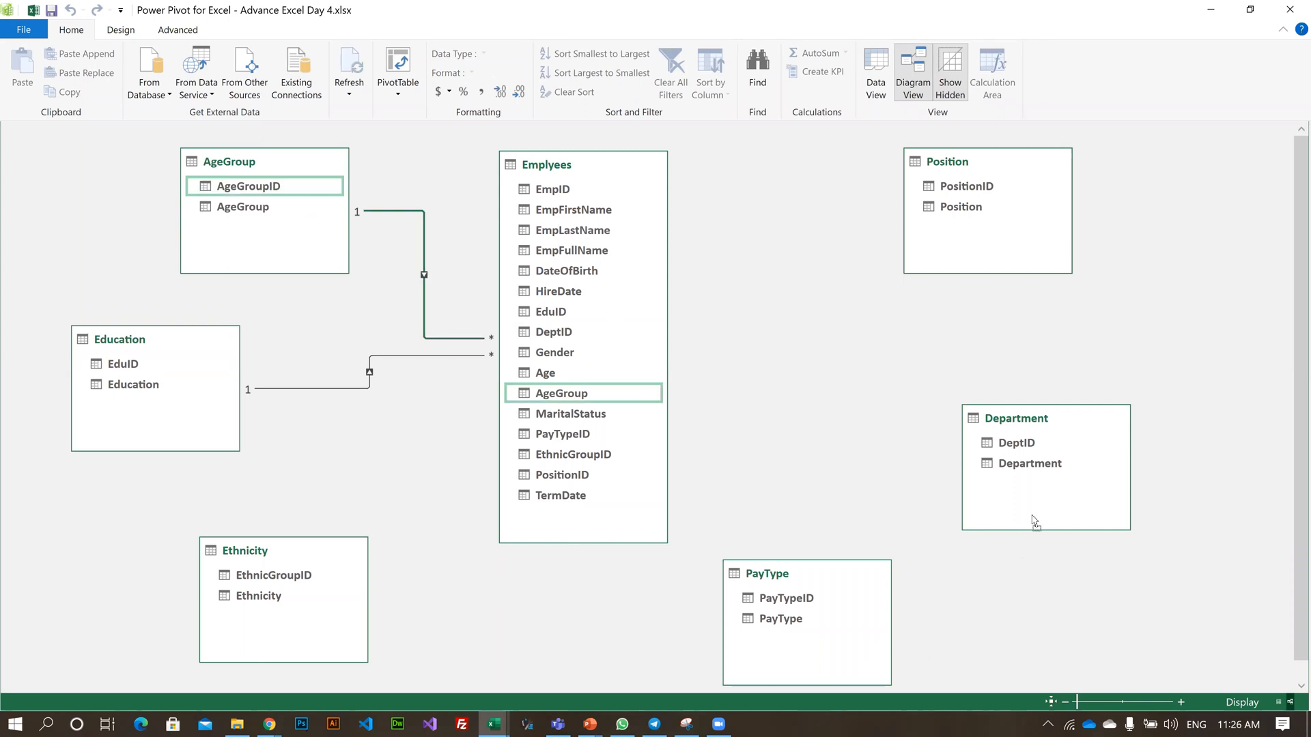
left_click_drag(803, 382, 557, 335)
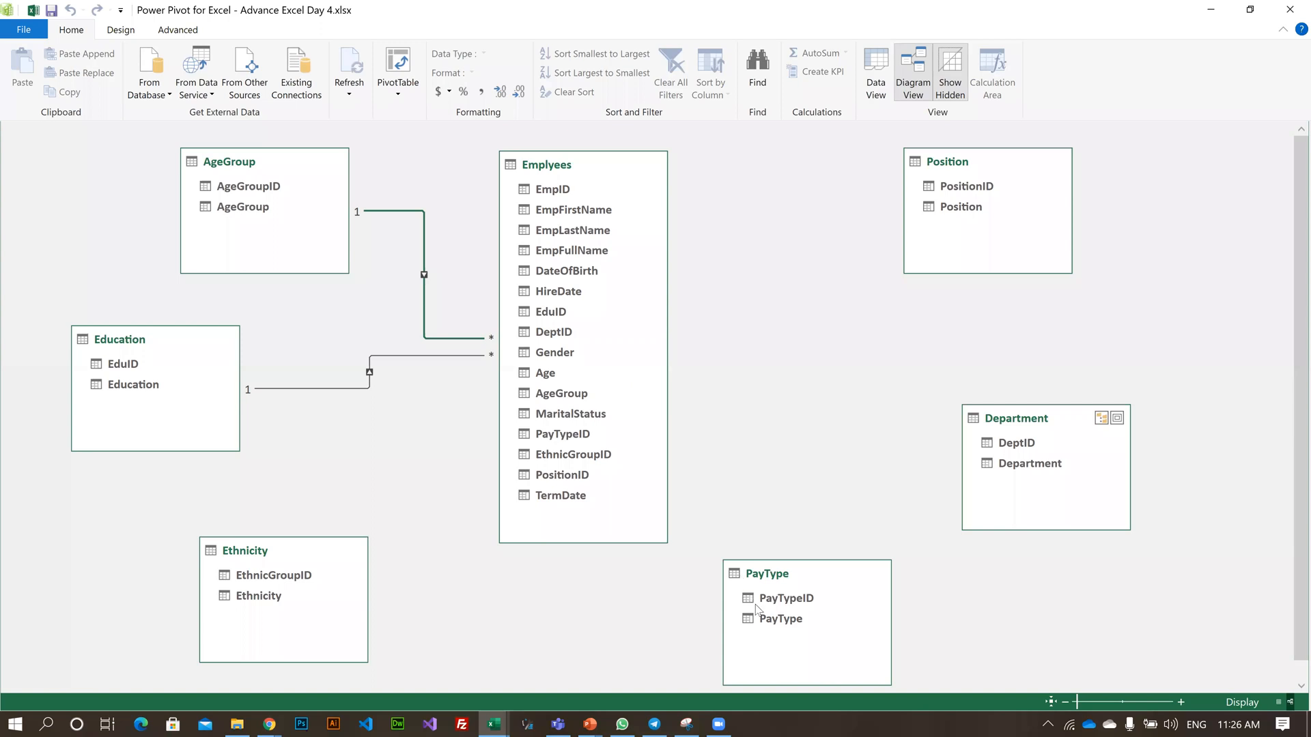
left_click_drag(756, 609, 157, 15)
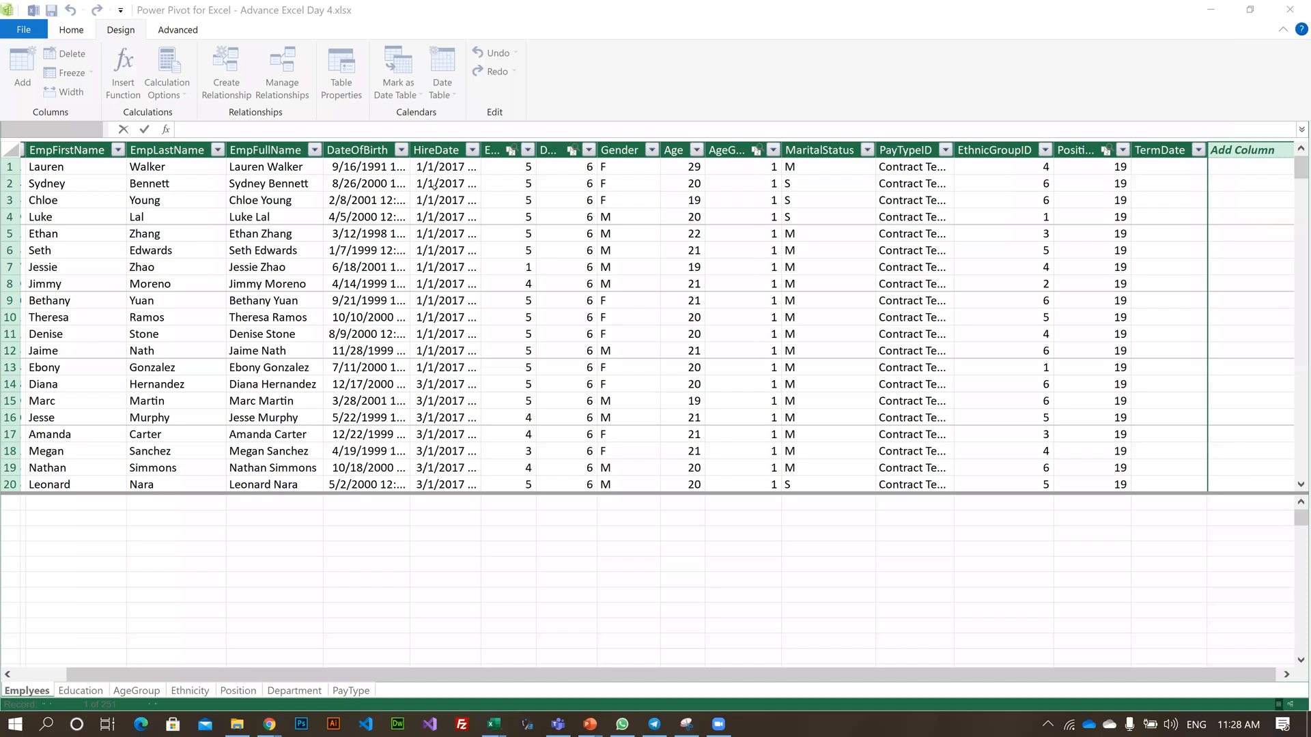
- Add a Department Name calculated column to the Emplyees table with the formula =RELATED(Department[Department])
key("Return")
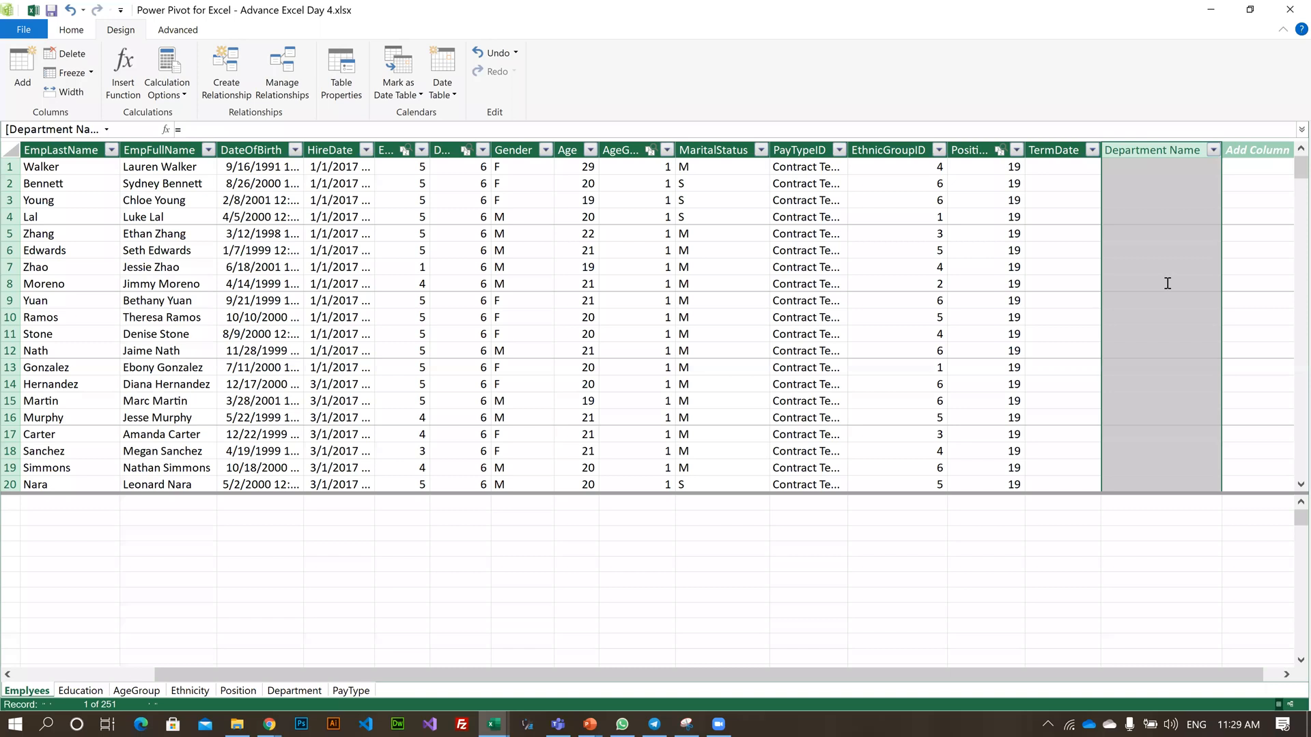
left_click(177, 133)
type("re")
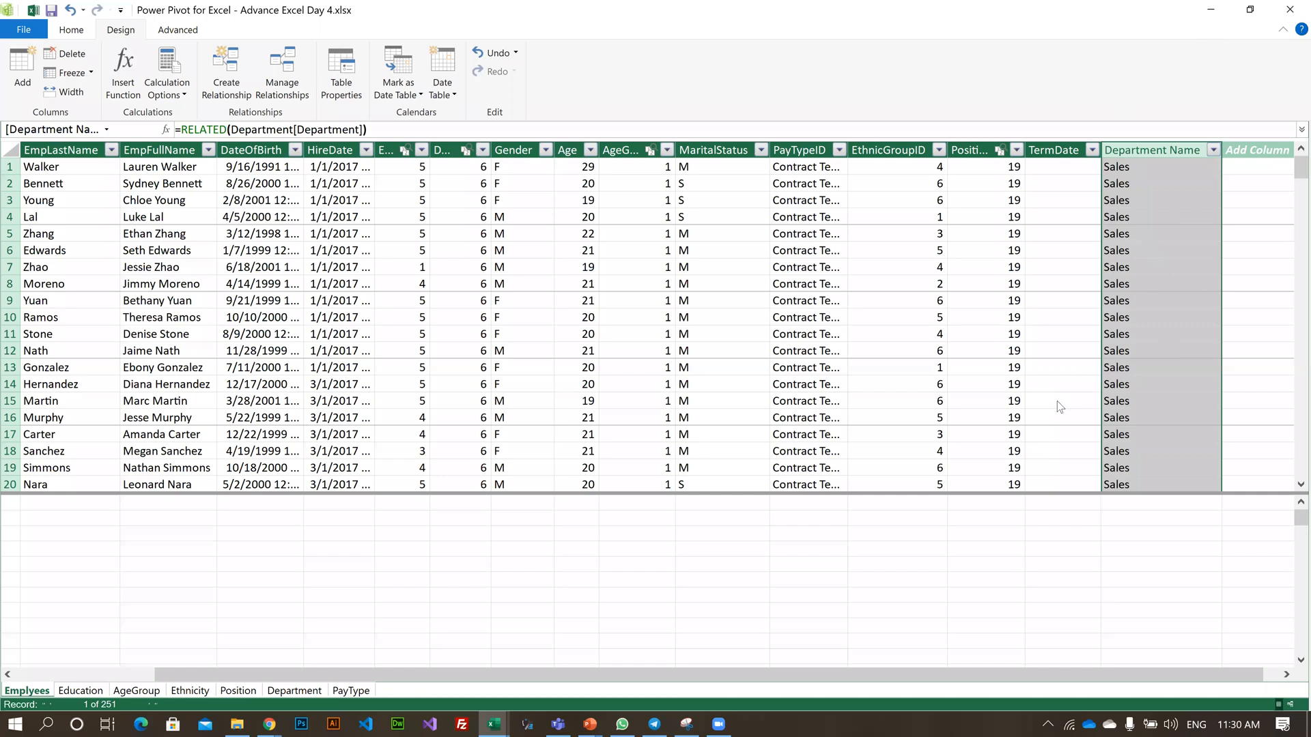
- In the new PivotTable on Sheet2, put Education in the rows and EmpID in the values
key("alt+Tab")
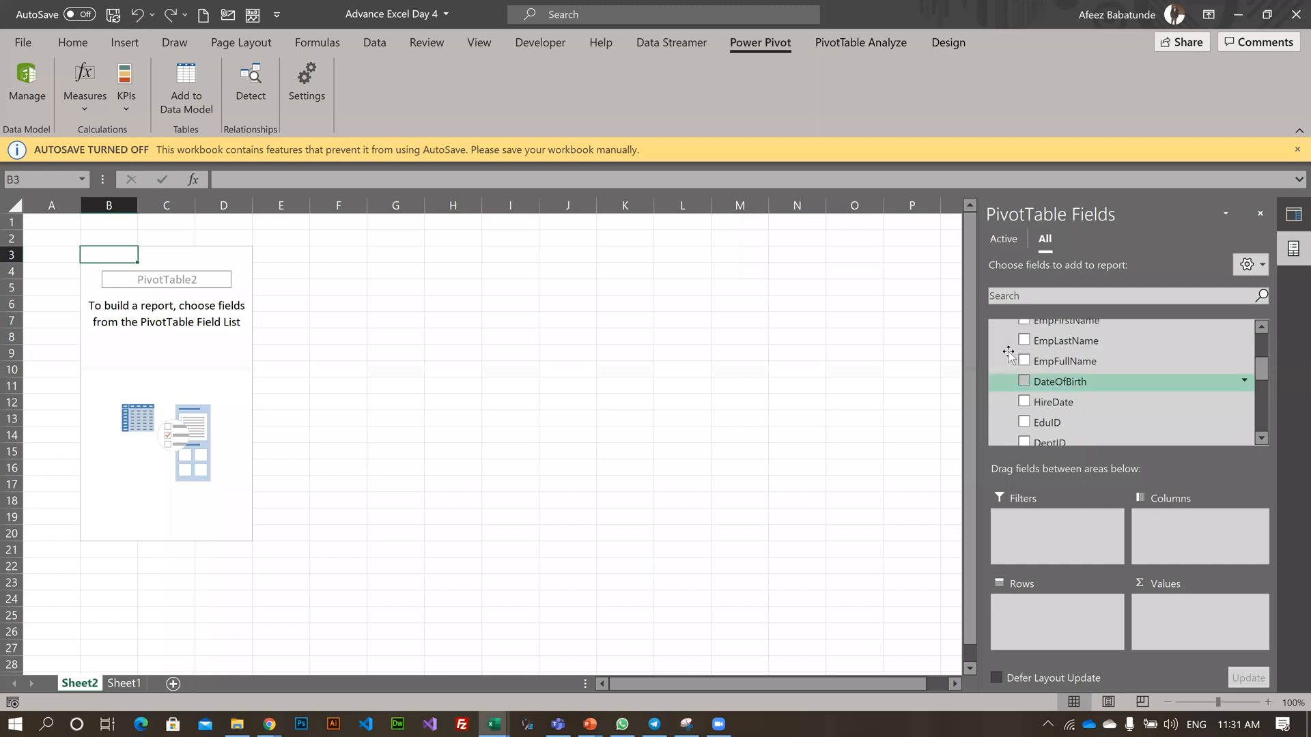
scroll(995, 383, "up", 1)
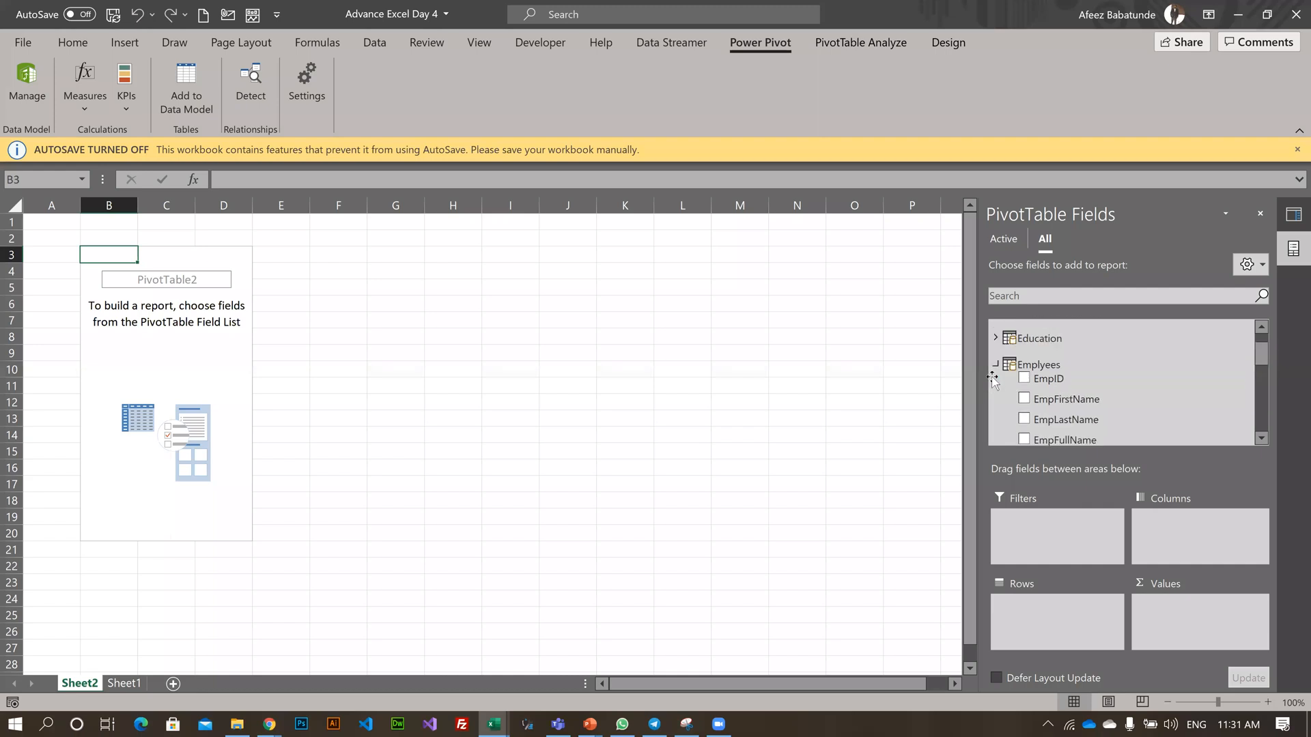
scroll(992, 383, "up", 1)
left_click(994, 380)
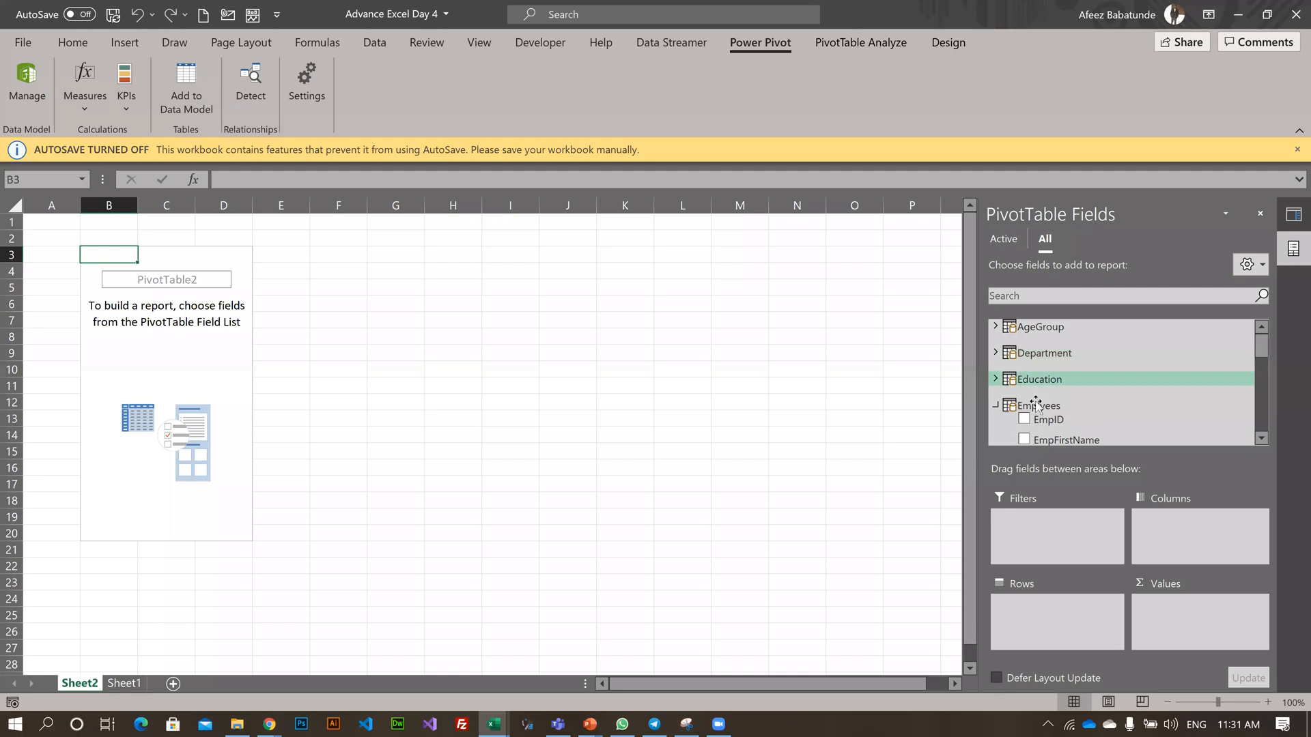
left_click(1024, 413)
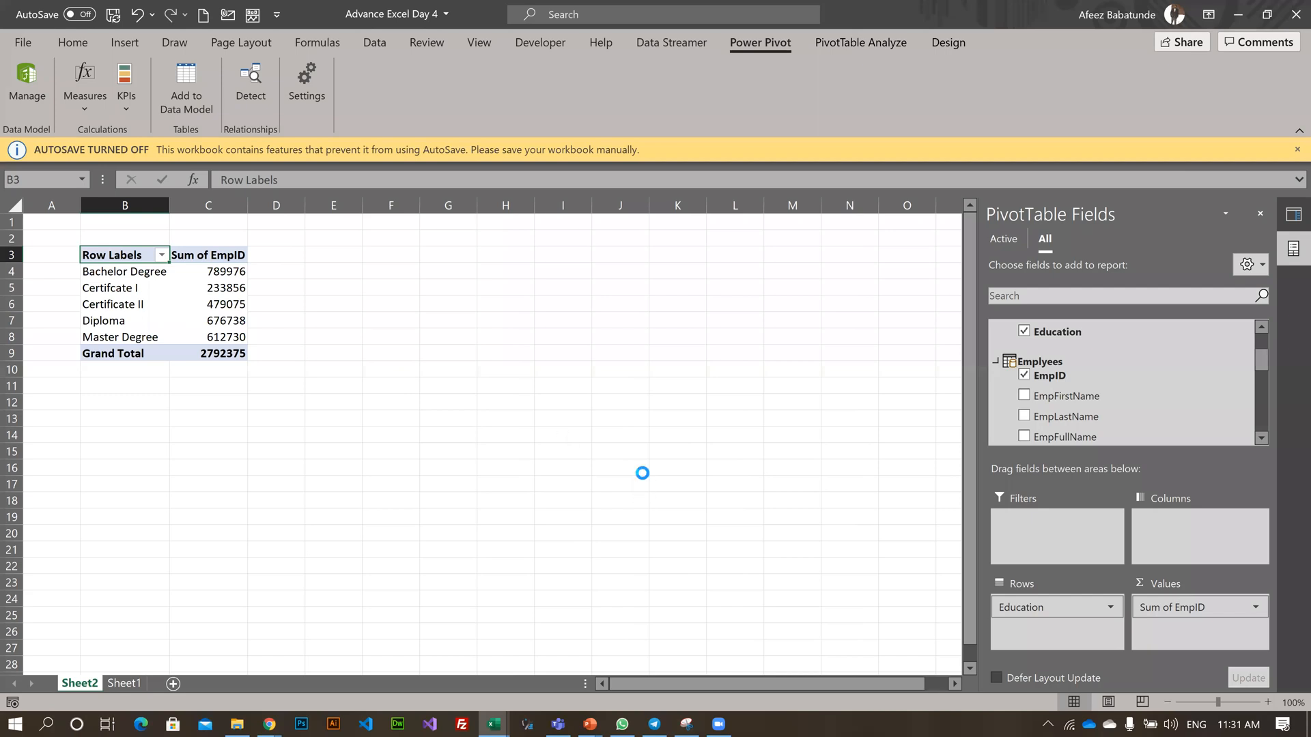
- Summarize the EmpID values by count and autofit the width of column B
left_click(1254, 607)
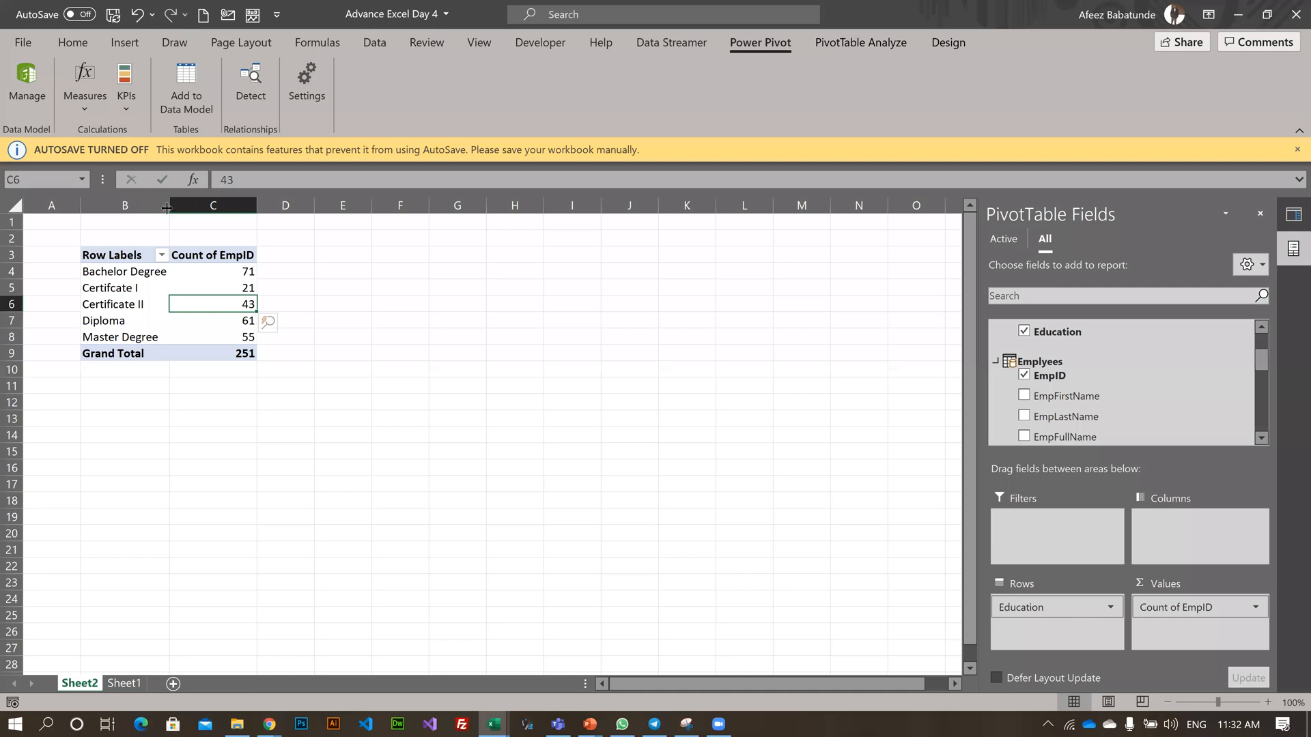
double_click(170, 207)
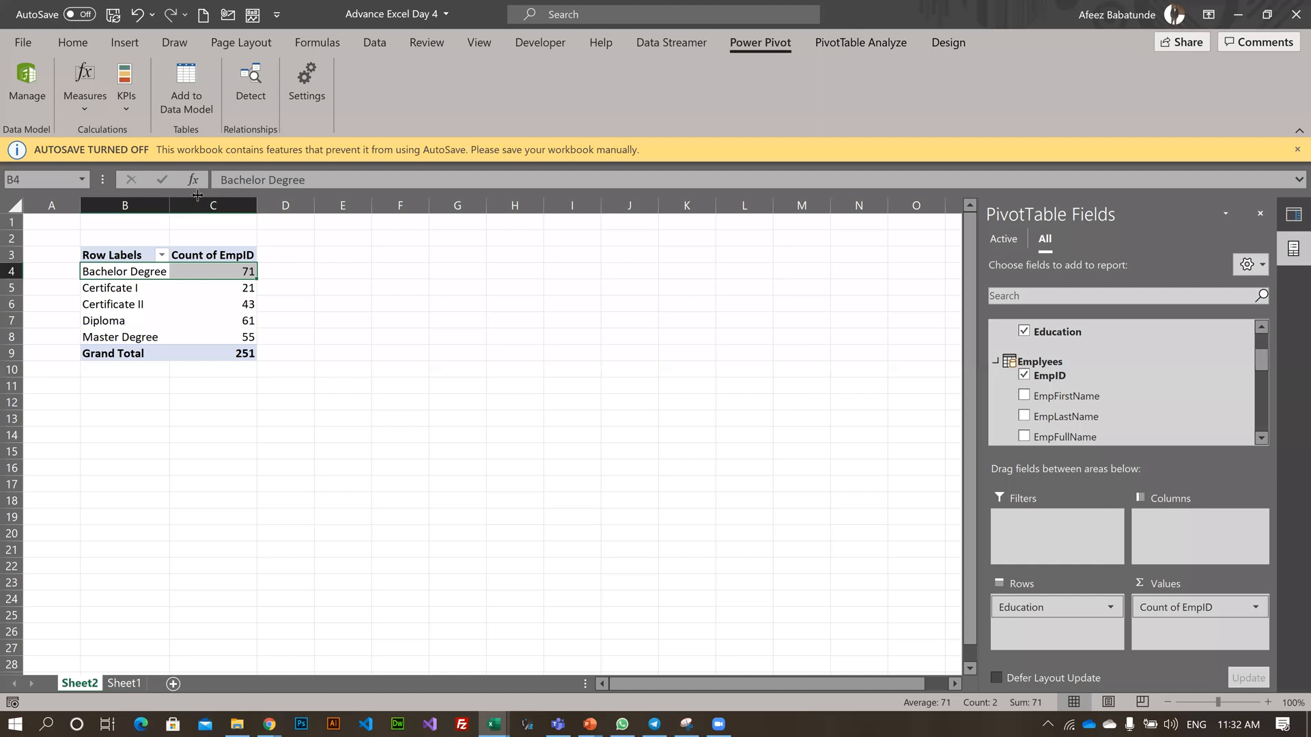
- Rename the PivotTable headers to Education Level and No of Staff, and insert blank rows above the PivotTable
key("Up")
type("Educatio")
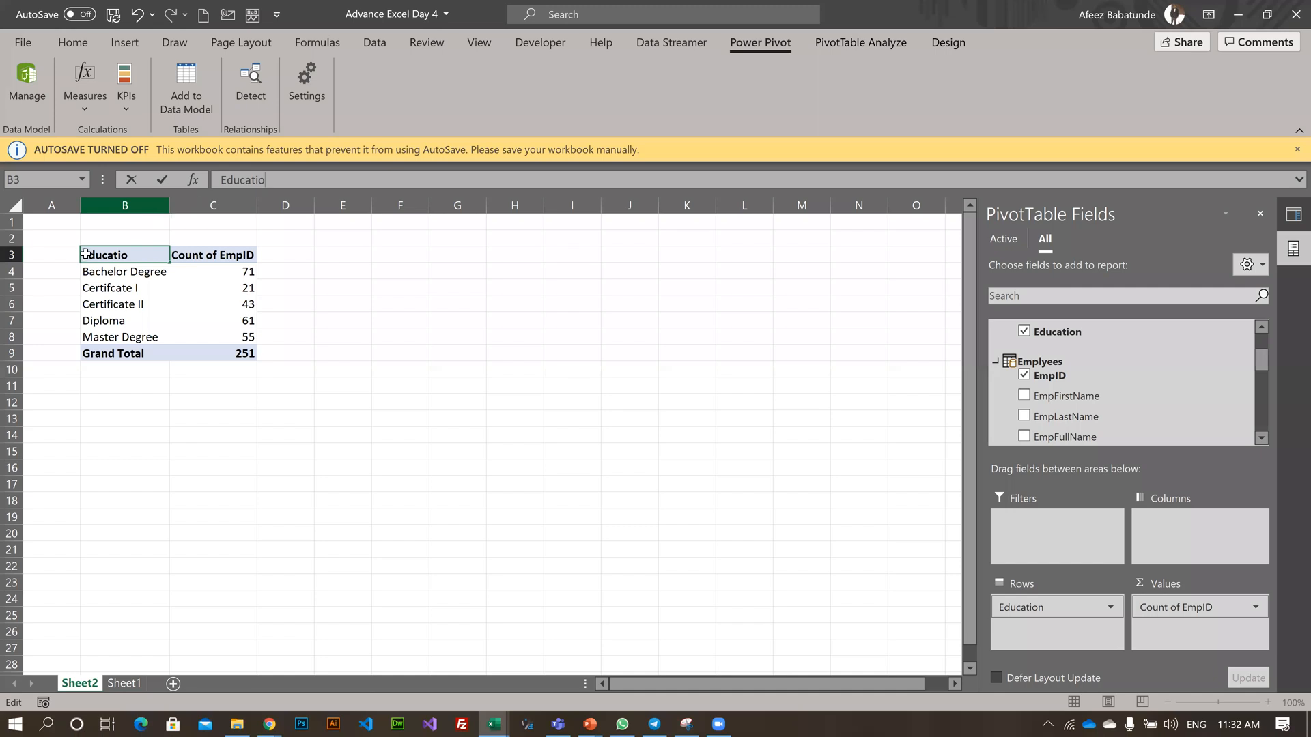
type("n Level")
key("Tab")
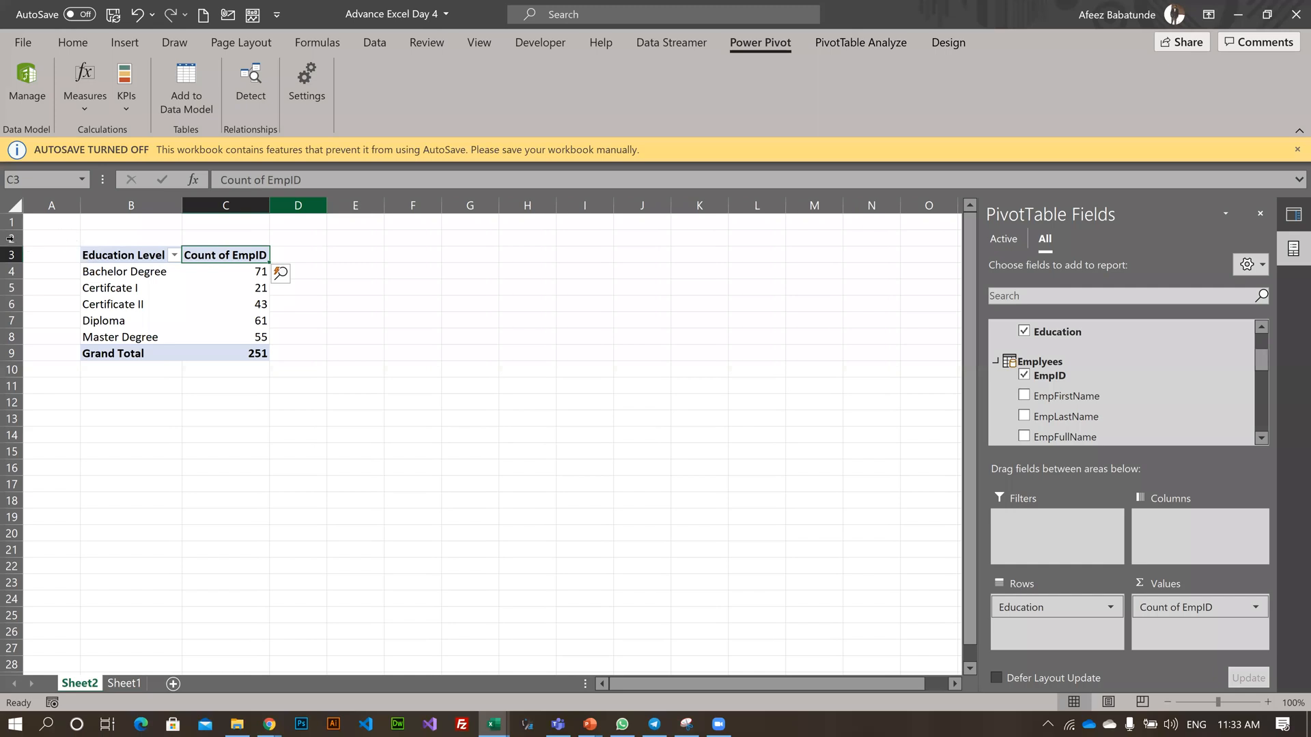
type("No of Staff")
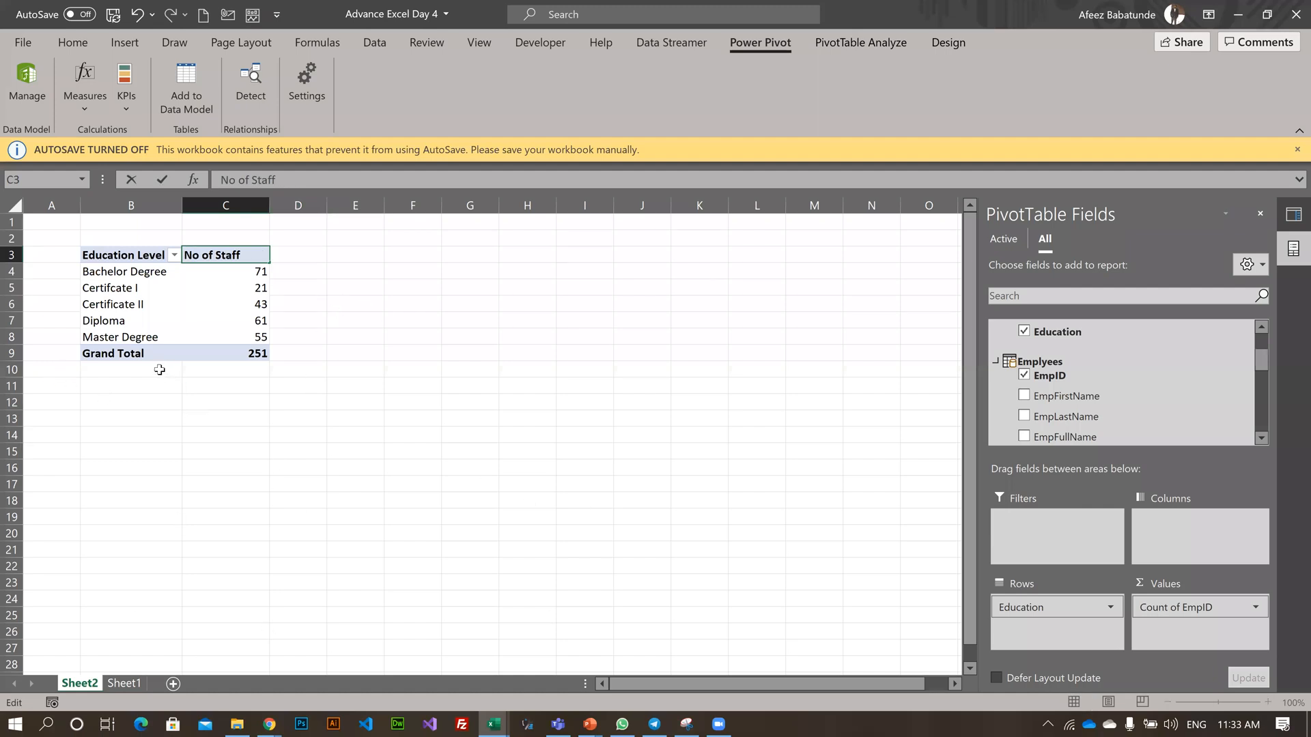
left_click_drag(12, 239, 11, 288)
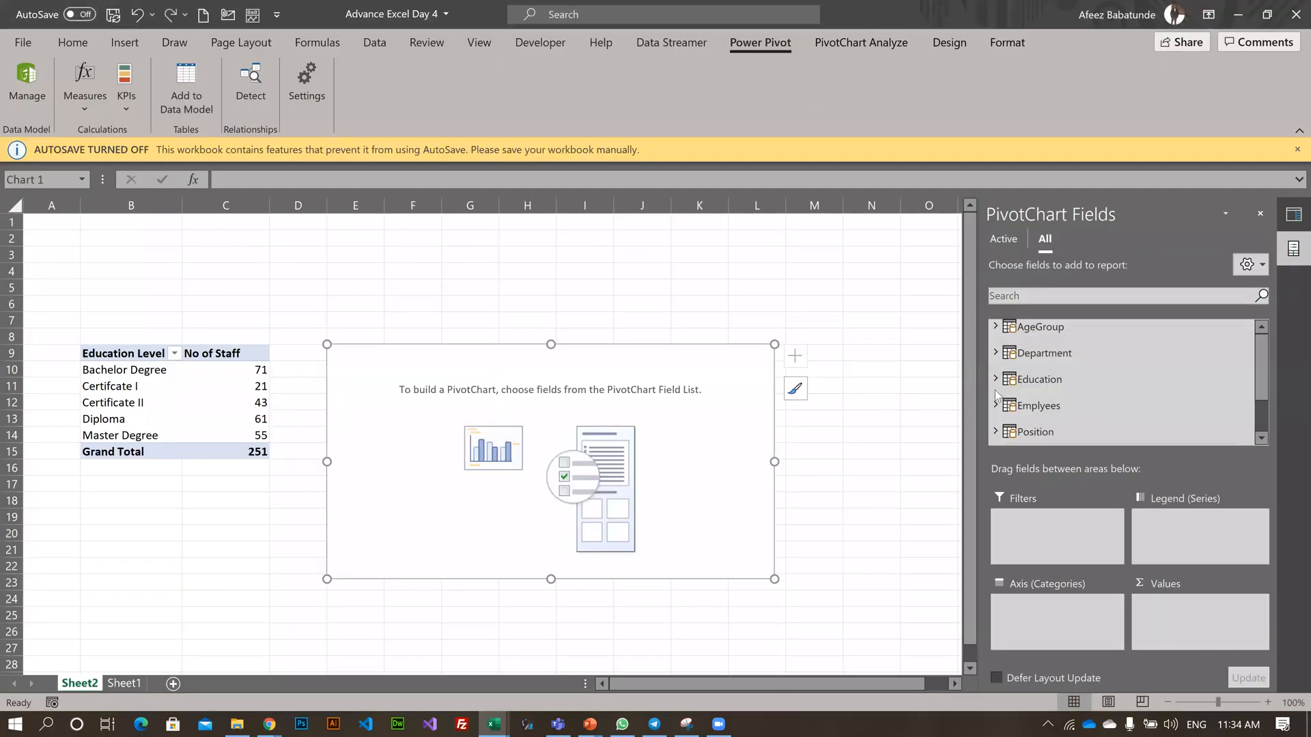
- Put Position from the Position table on the new PivotChart's axis and EmpID from Emplyees in its values
scroll(994, 356, "down", 1)
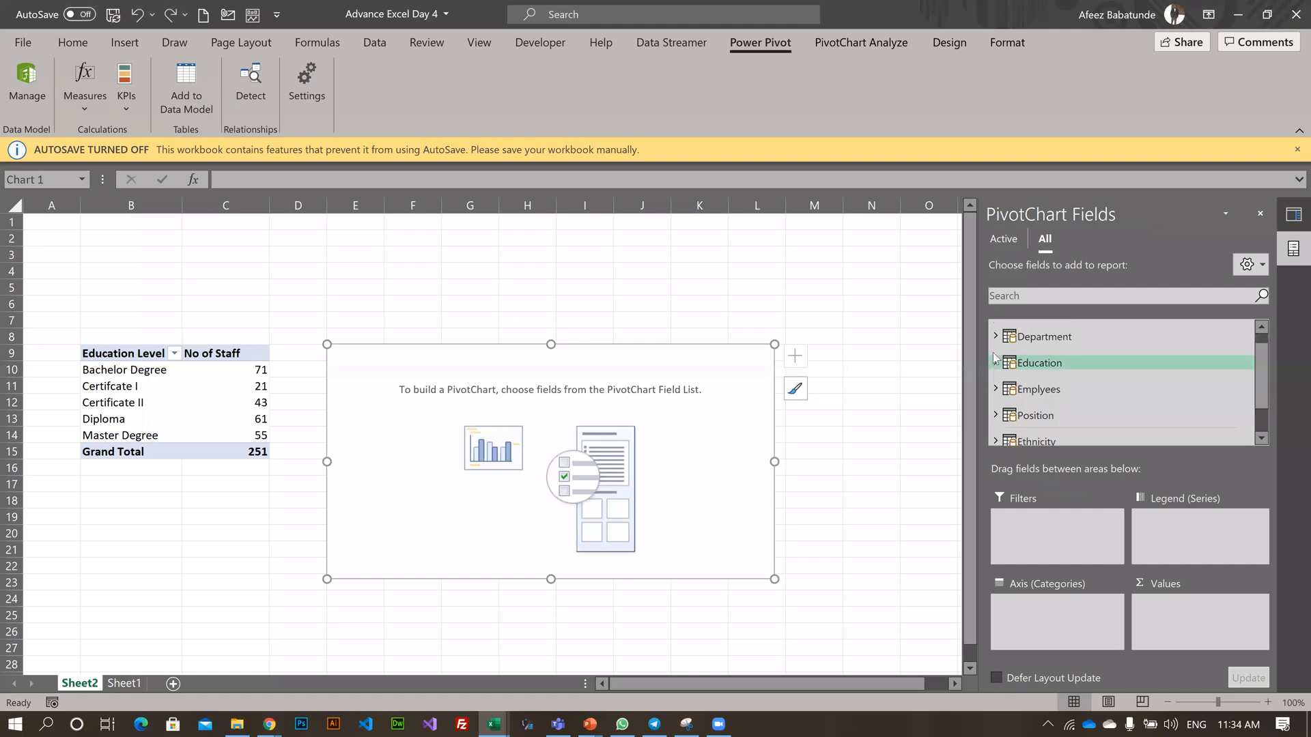
scroll(994, 370, "down", 2)
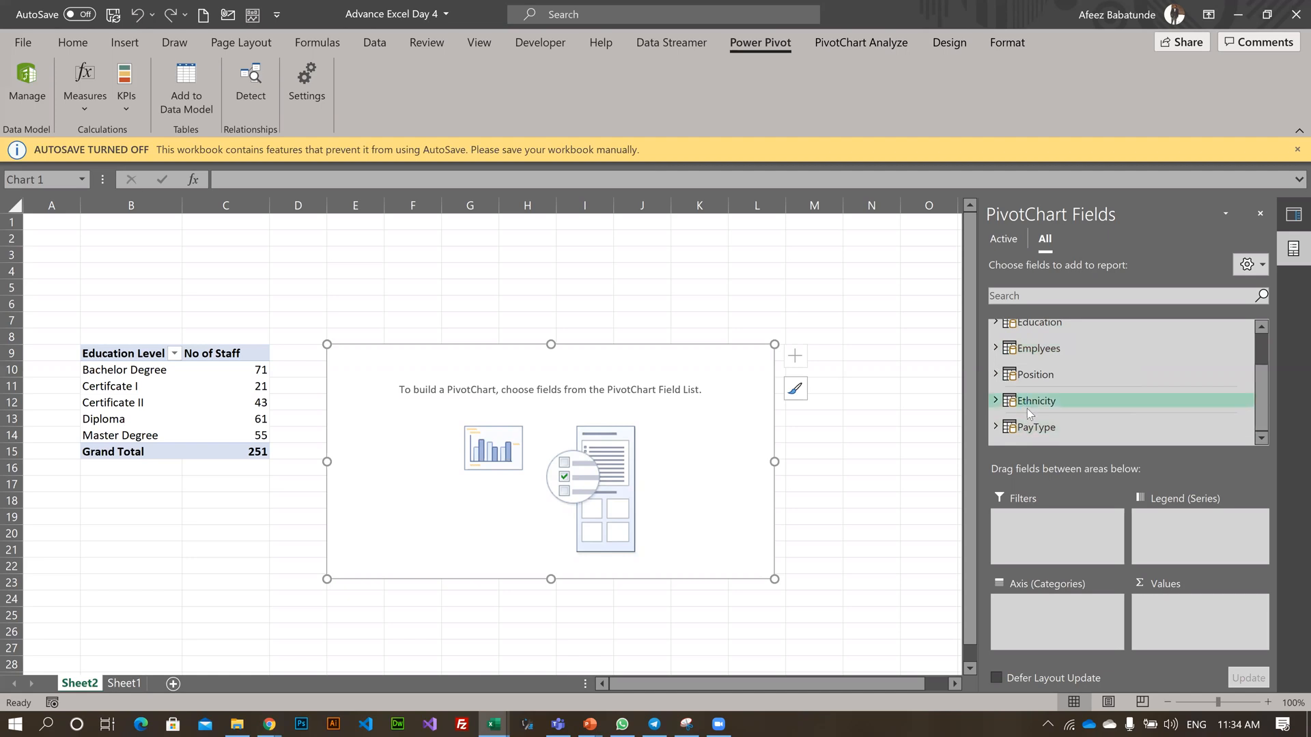
left_click(994, 375)
left_click(1024, 411)
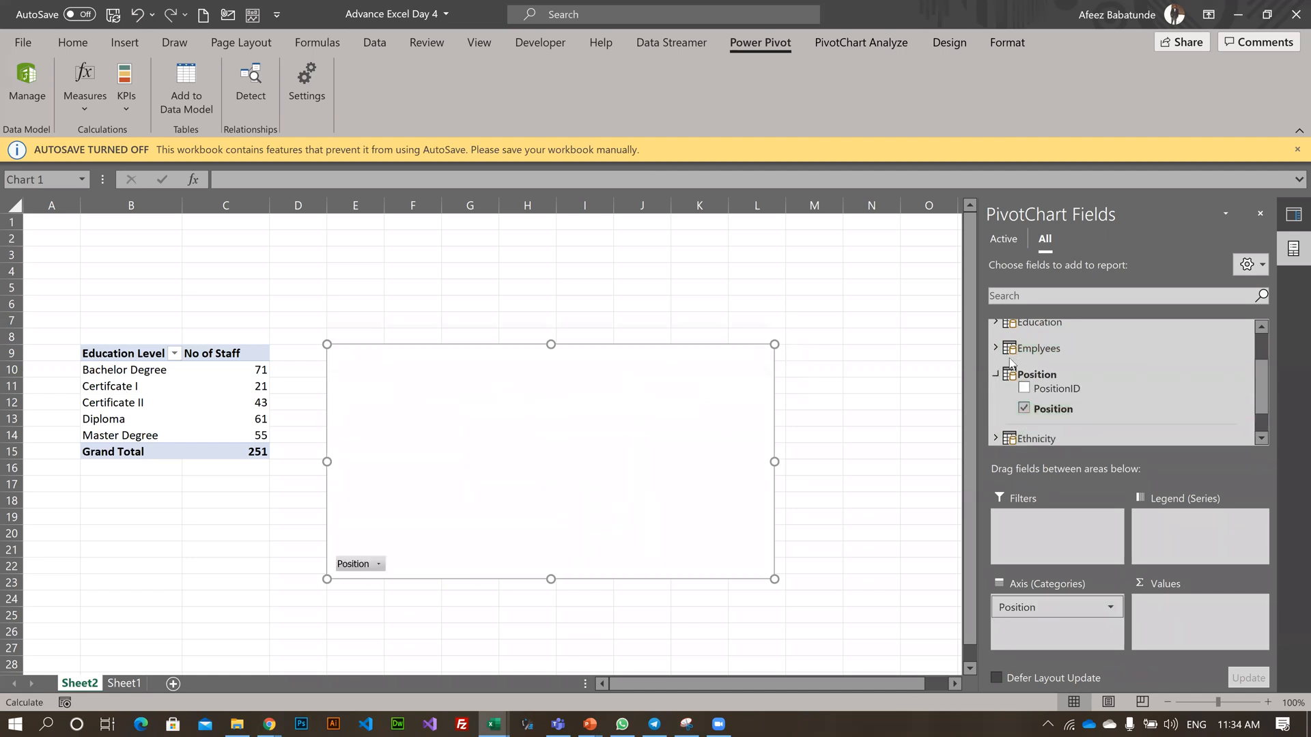
scroll(994, 359, "up", 2)
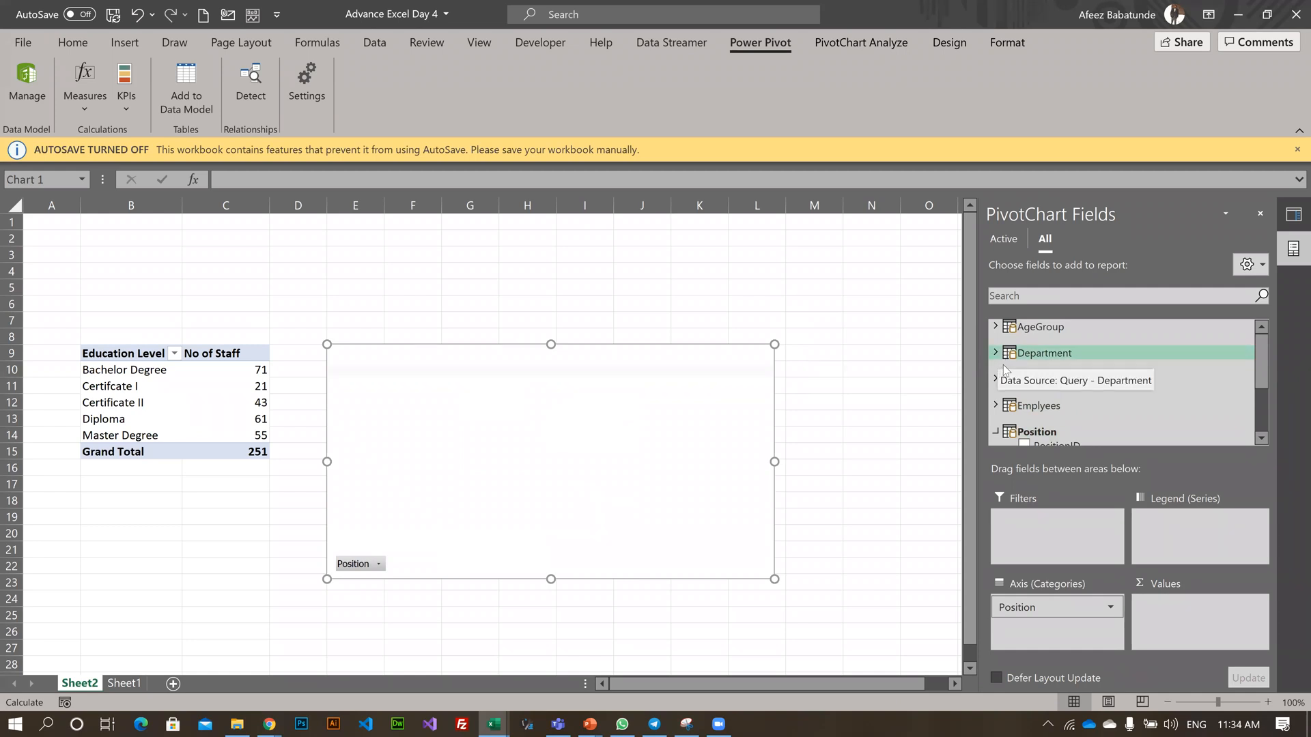
scroll(1004, 370, "down", 1)
scroll(1005, 369, "up", 1)
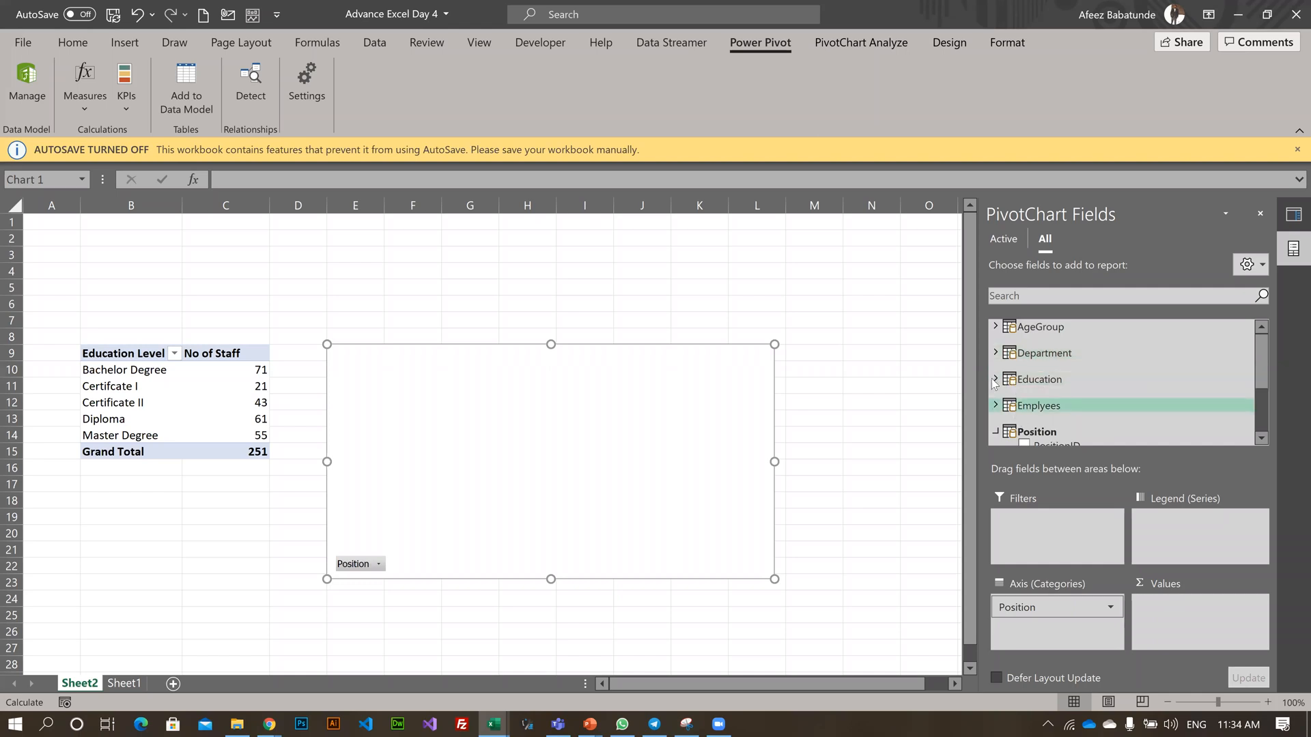
left_click(996, 404)
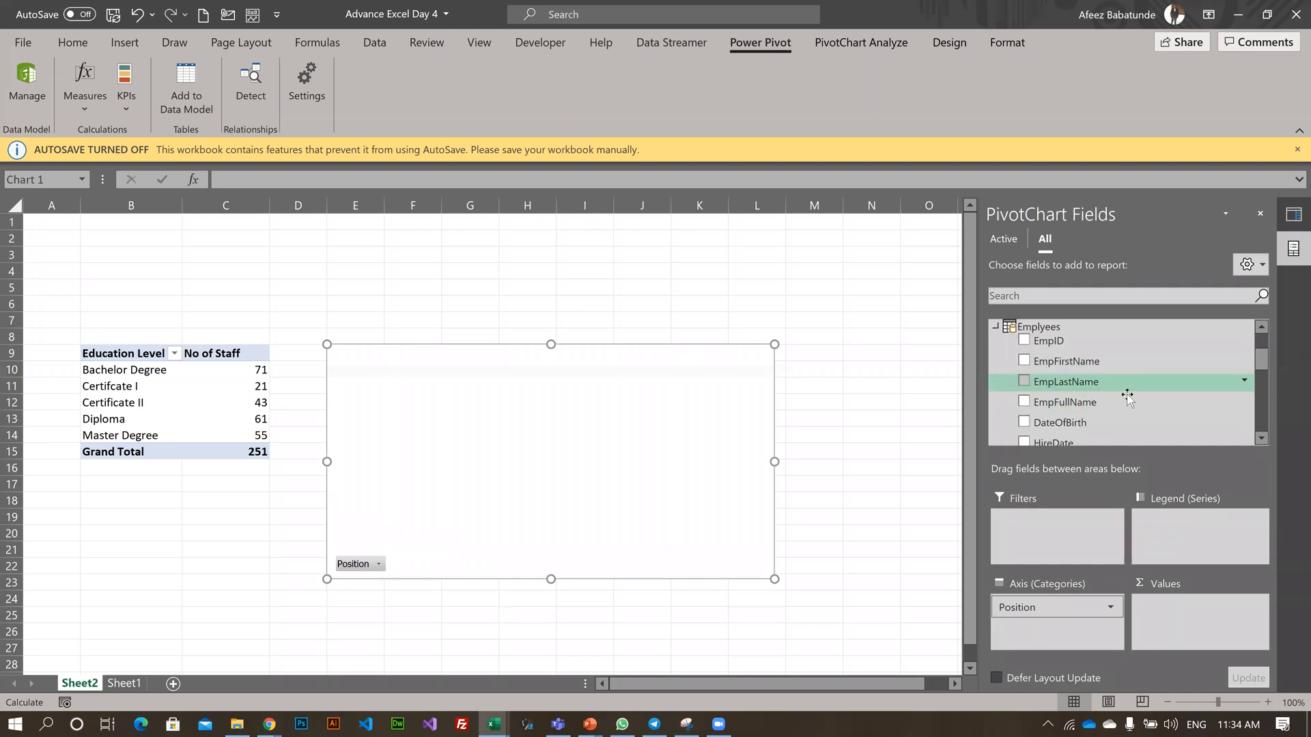
scroll(1084, 413, "down", 2)
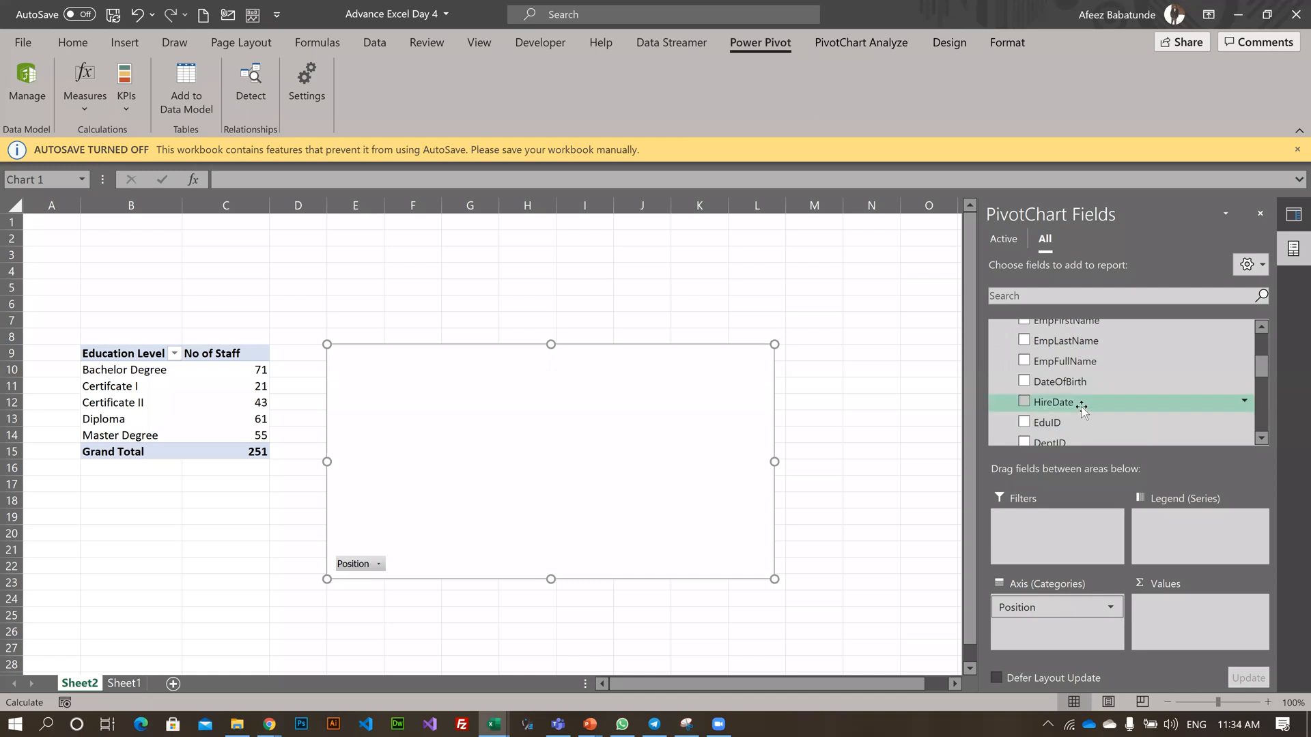
scroll(1073, 404, "up", 2)
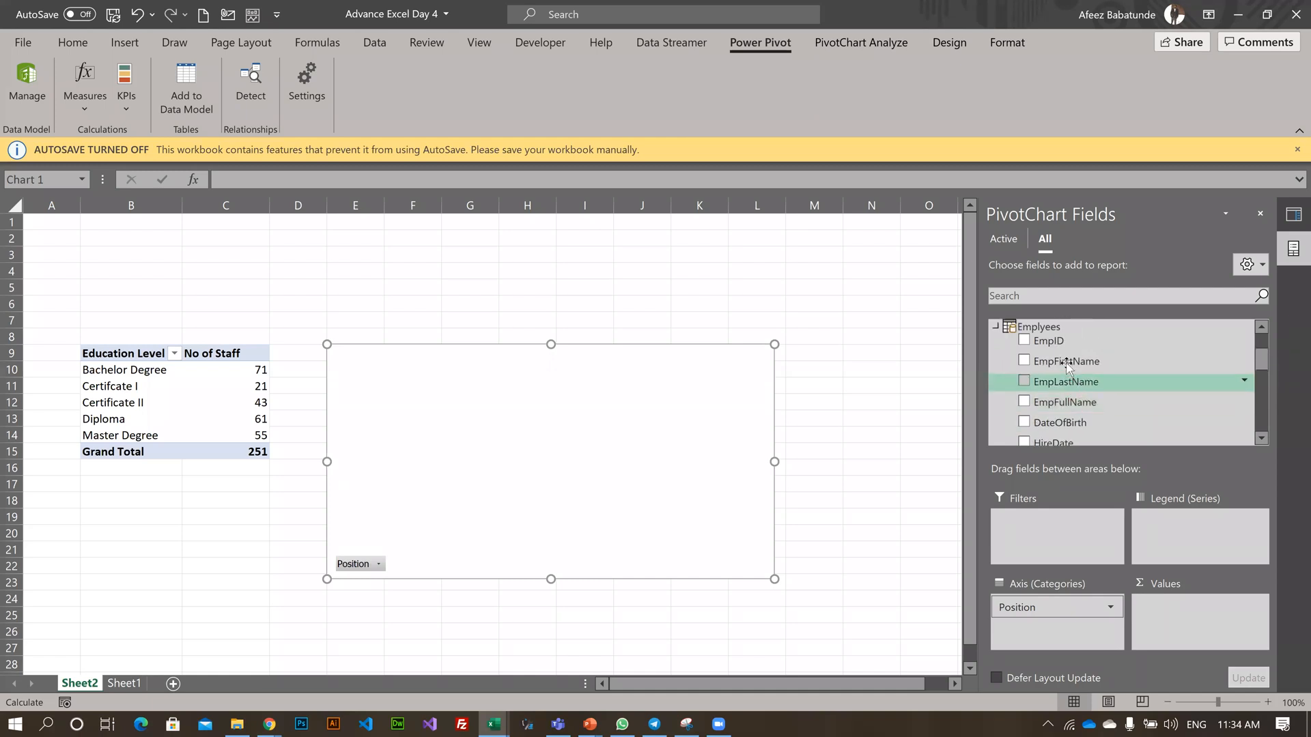
left_click_drag(1063, 345, 1175, 613)
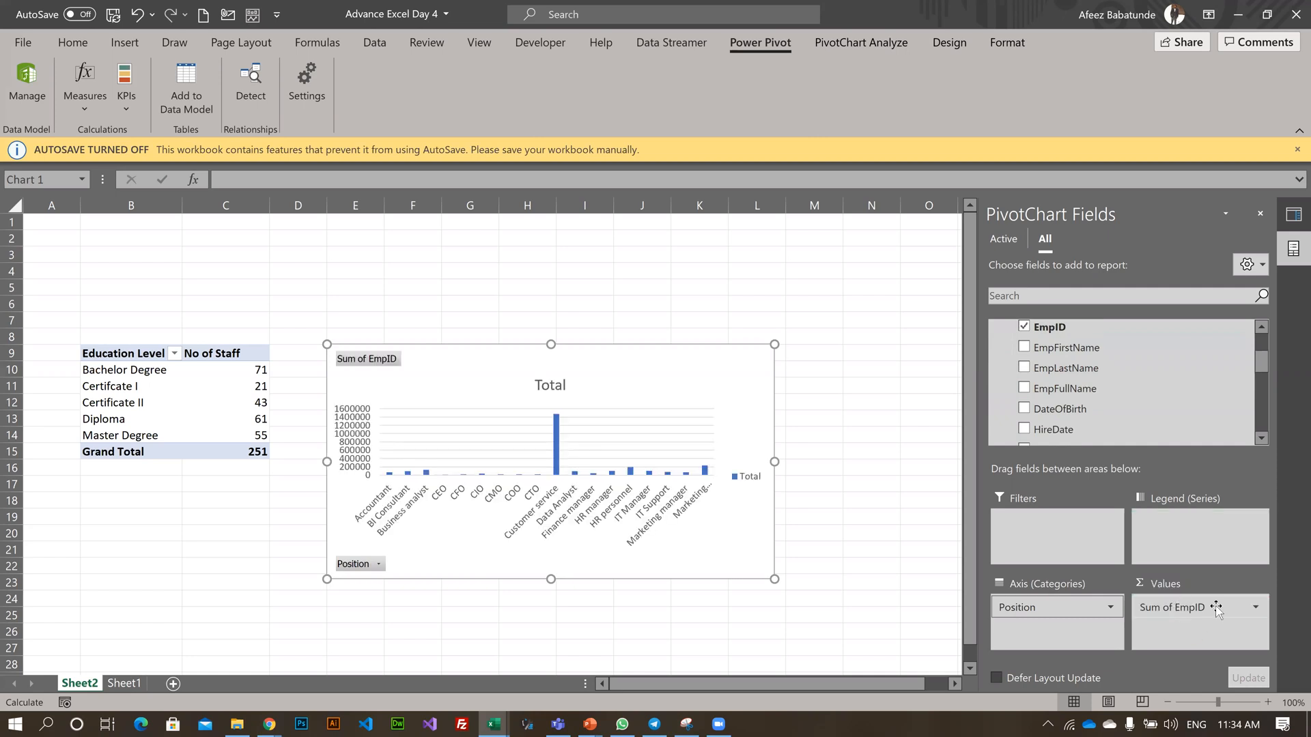
- Summarize the PivotChart's EmpID values by count and enlarge the chart upward to a height of about 3.61 inches
left_click(1151, 607)
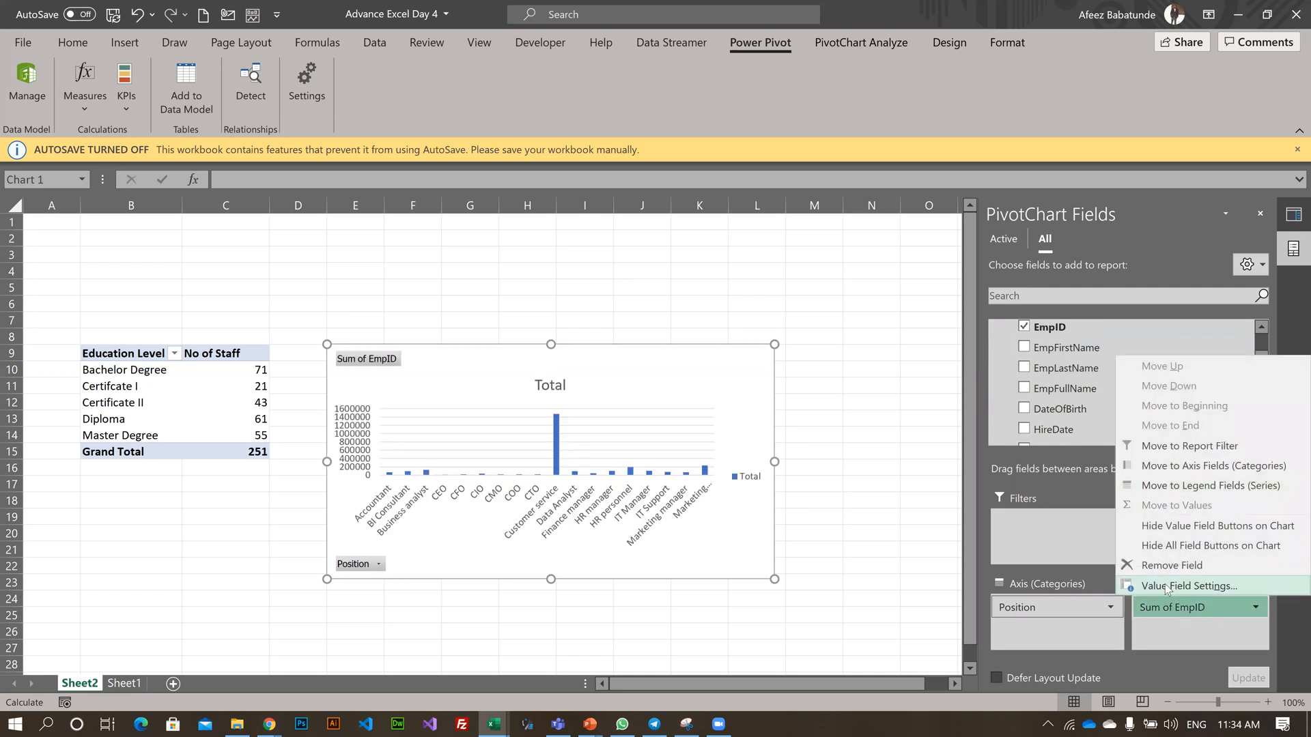
left_click(629, 381)
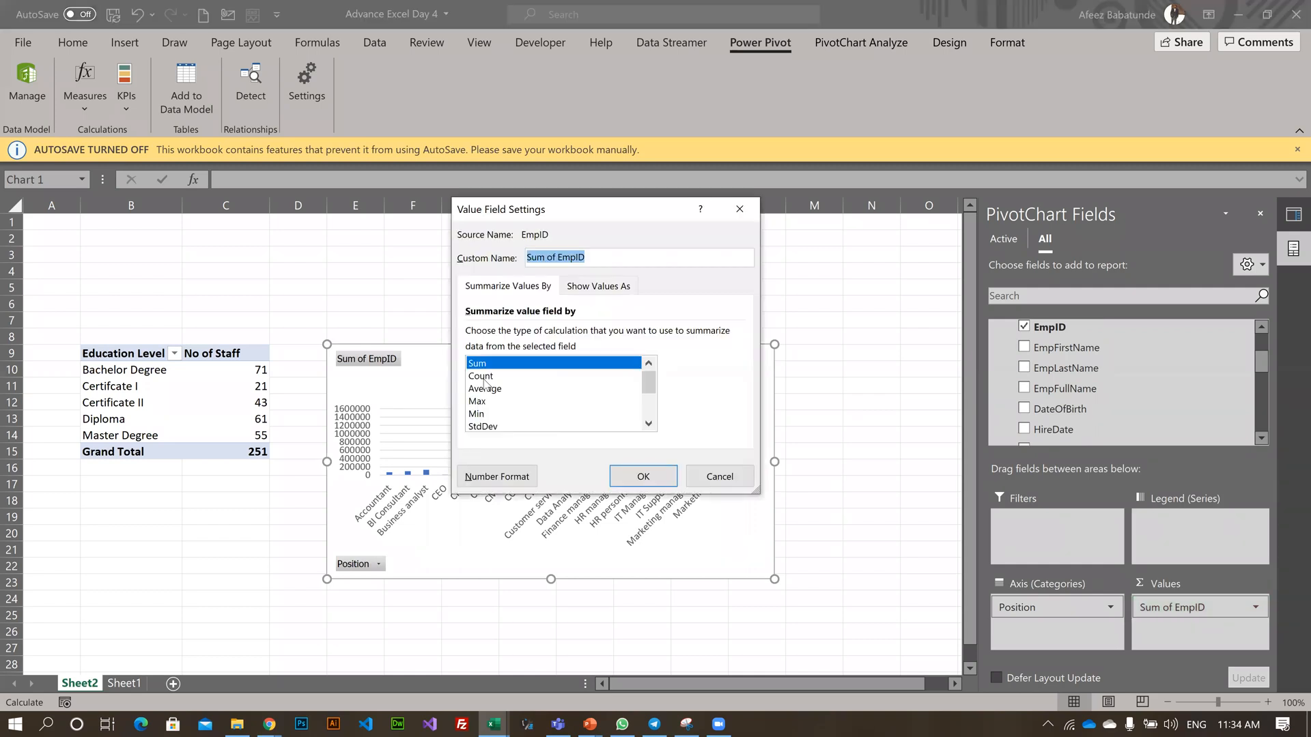
left_click(484, 379)
left_click(644, 477)
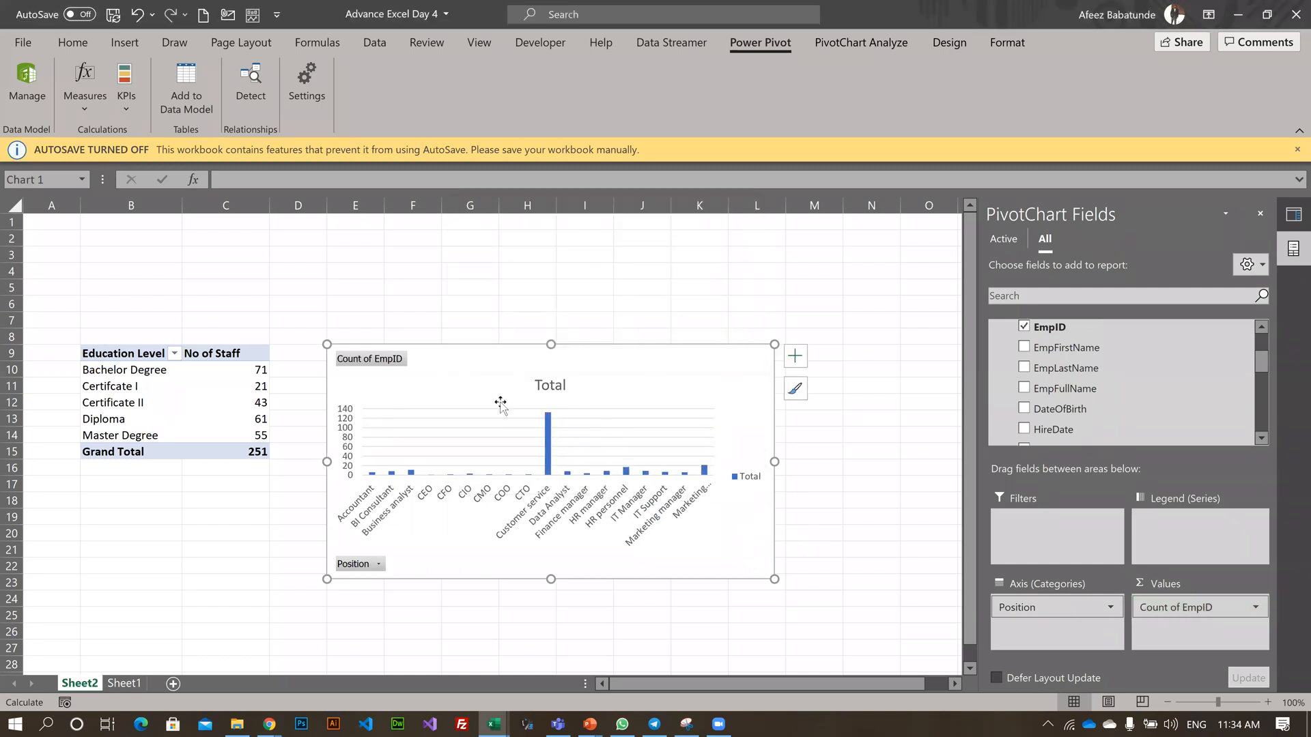
left_click_drag(774, 344, 775, 282)
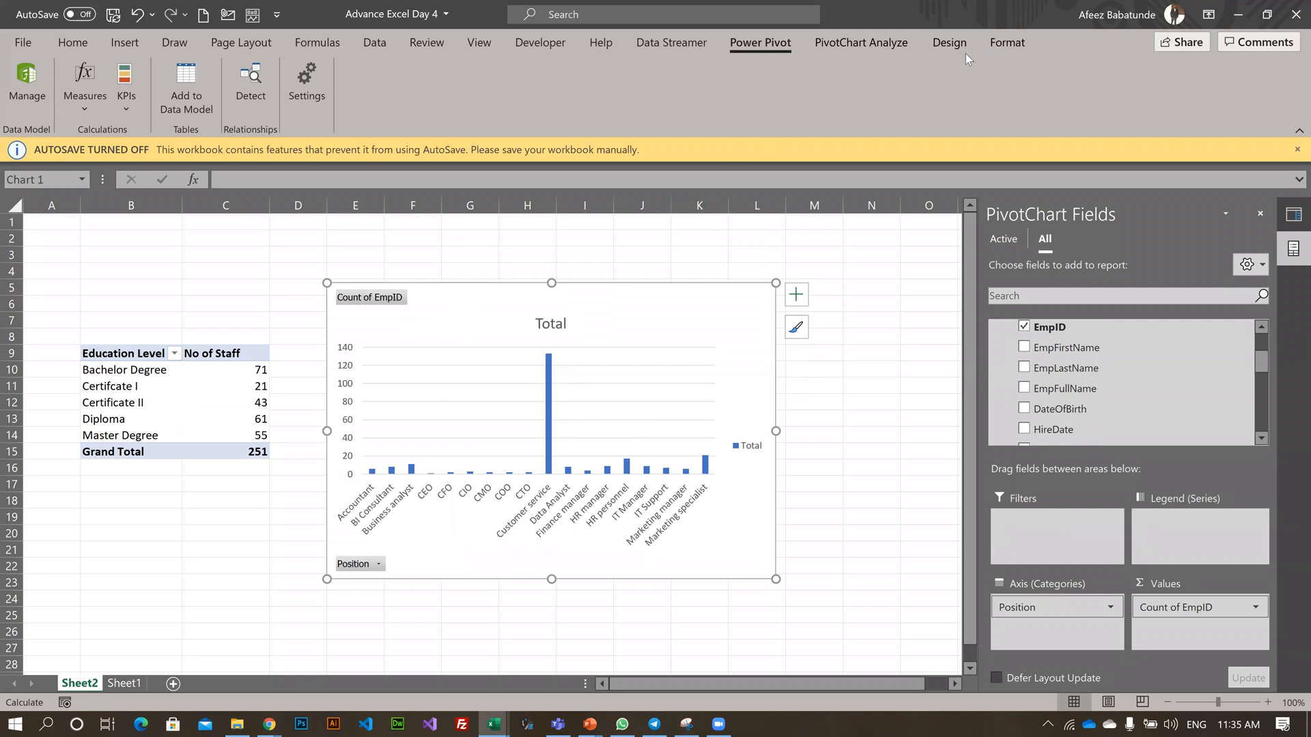
- Change the chart type of the position PivotChart to a bar chart
left_click(1007, 42)
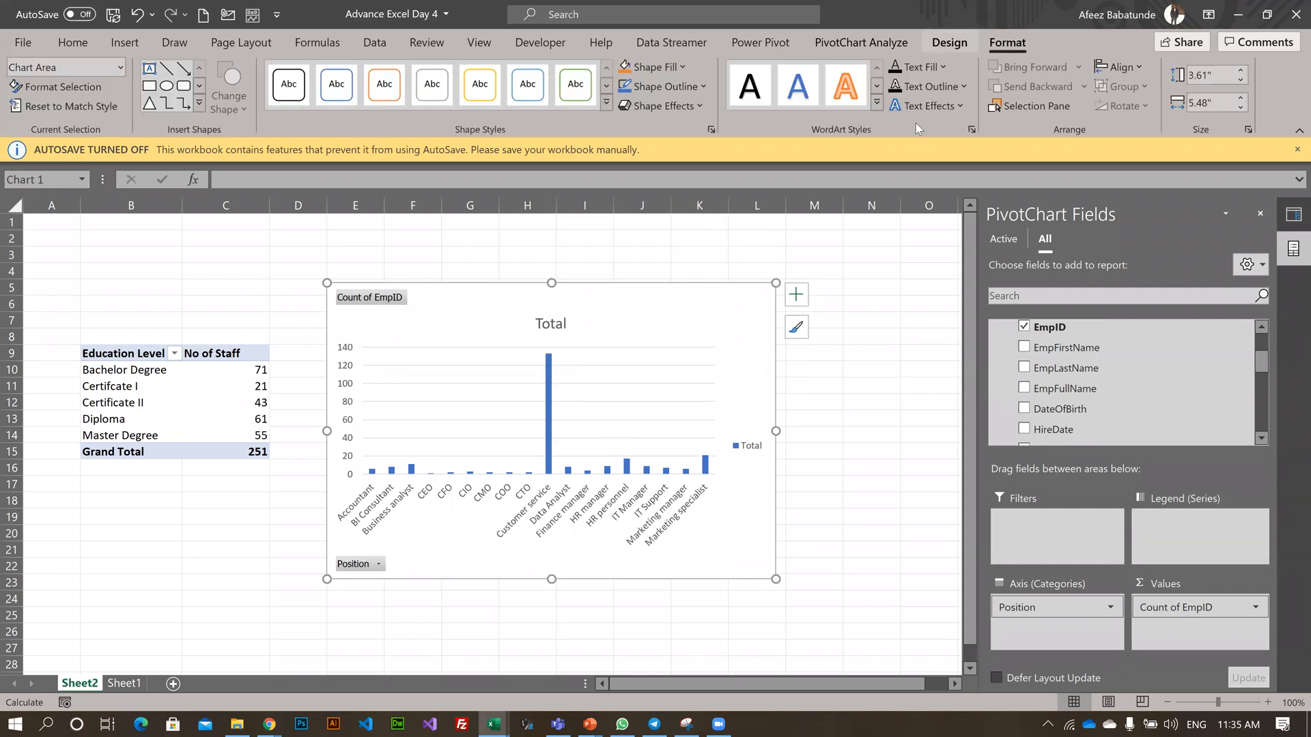
left_click(949, 43)
left_click(922, 96)
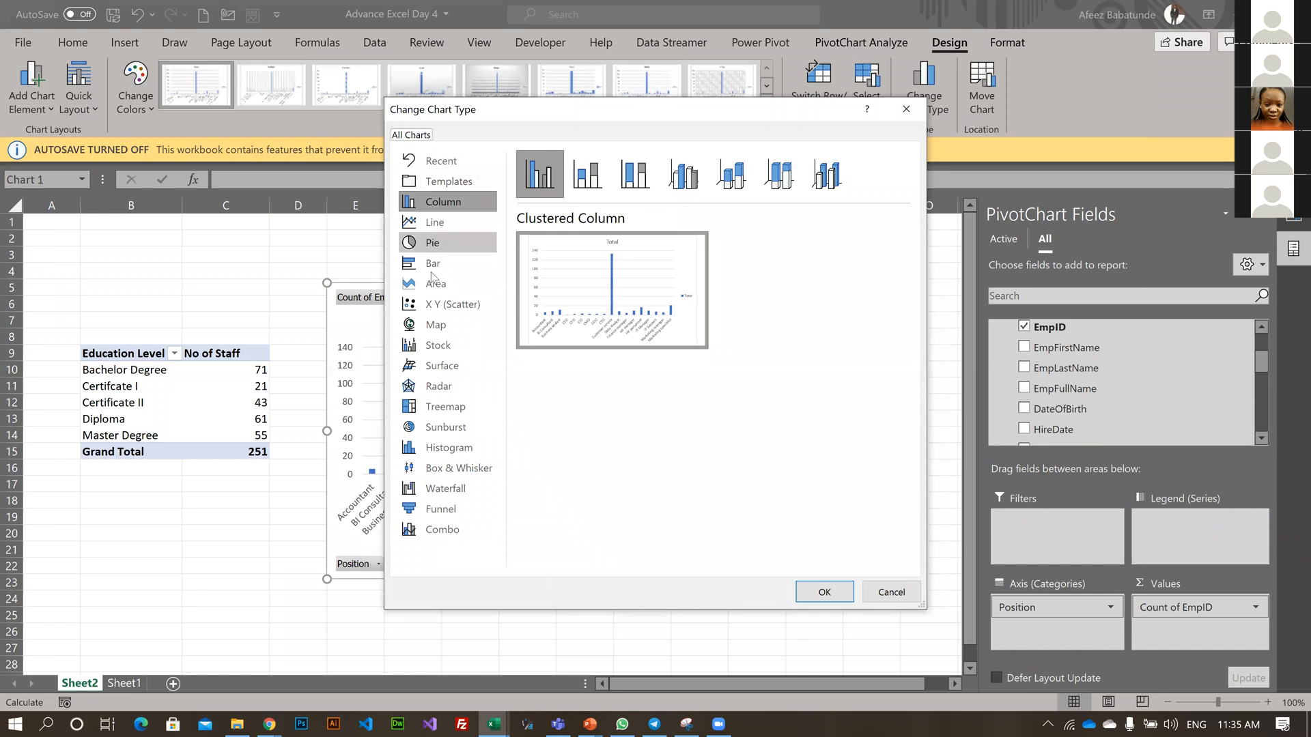
left_click(839, 592)
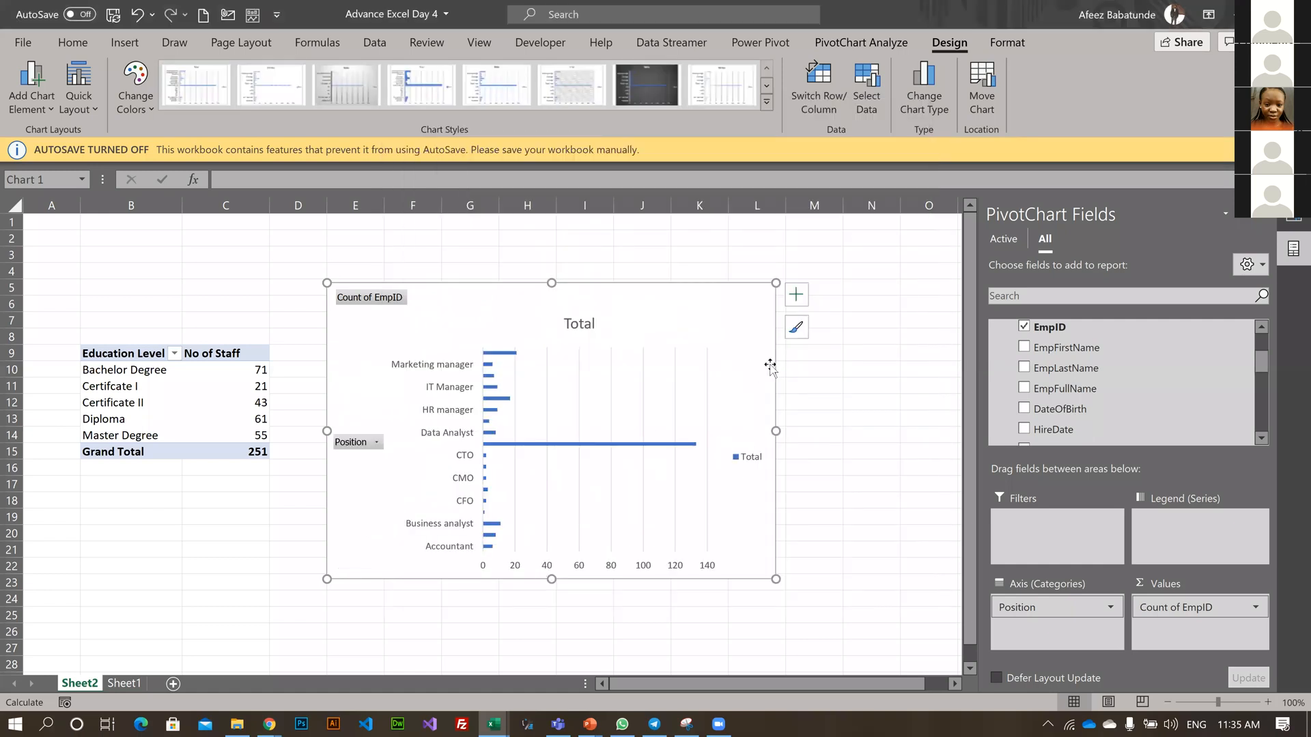
- Remove the legend from the position chart and hide all its field buttons
left_click(796, 294)
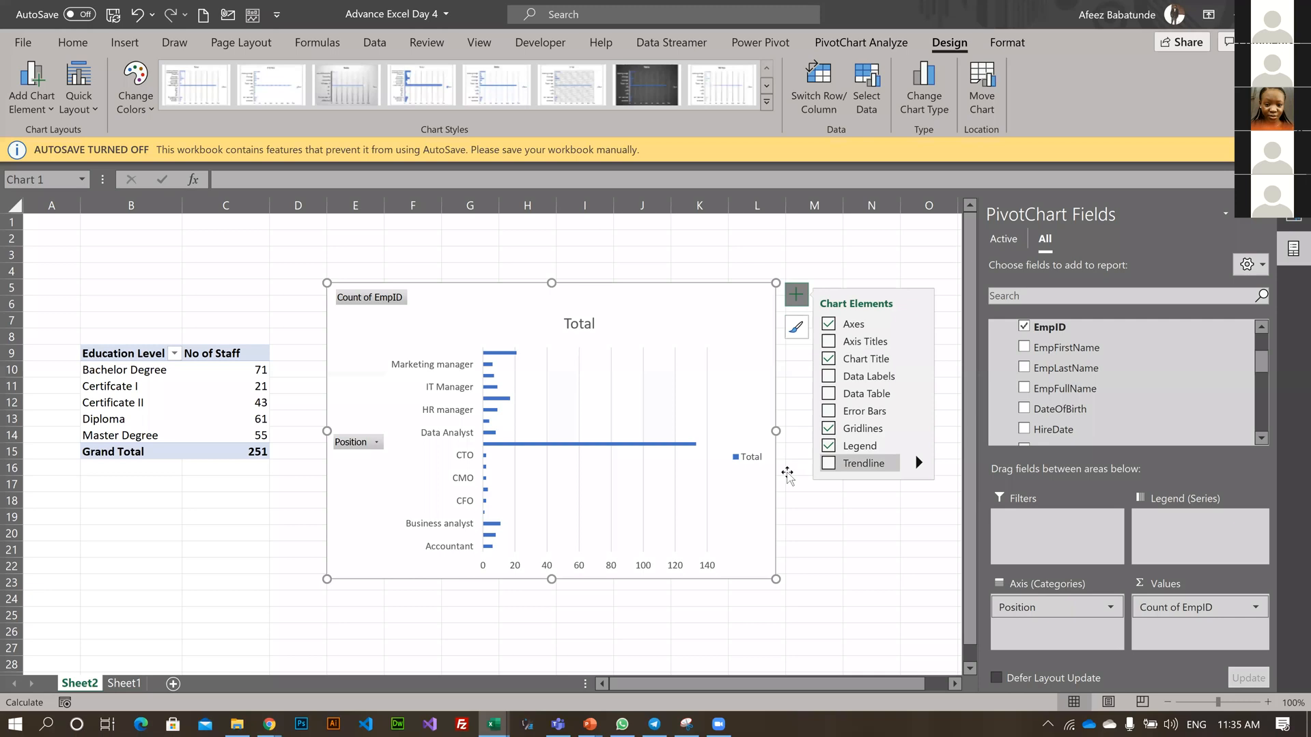
left_click(828, 445)
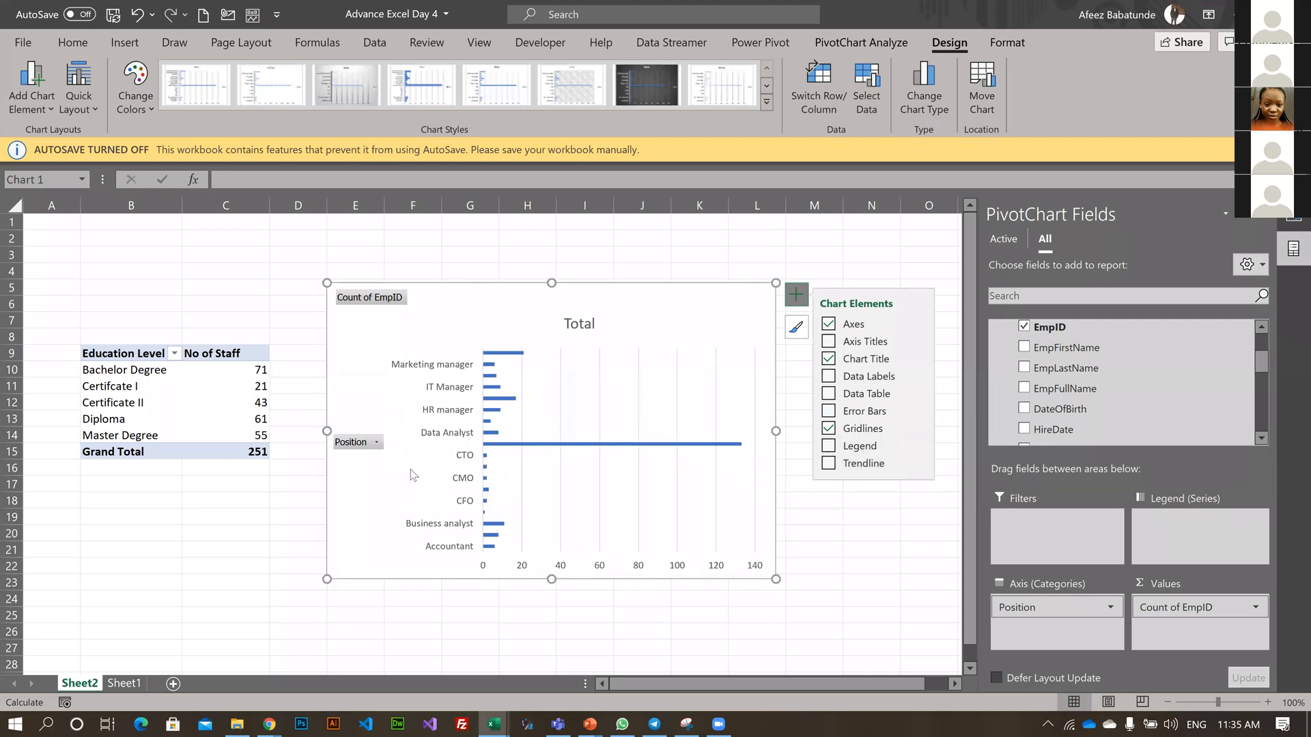
right_click(375, 298)
key("Down")
key("Down")
key("Down")
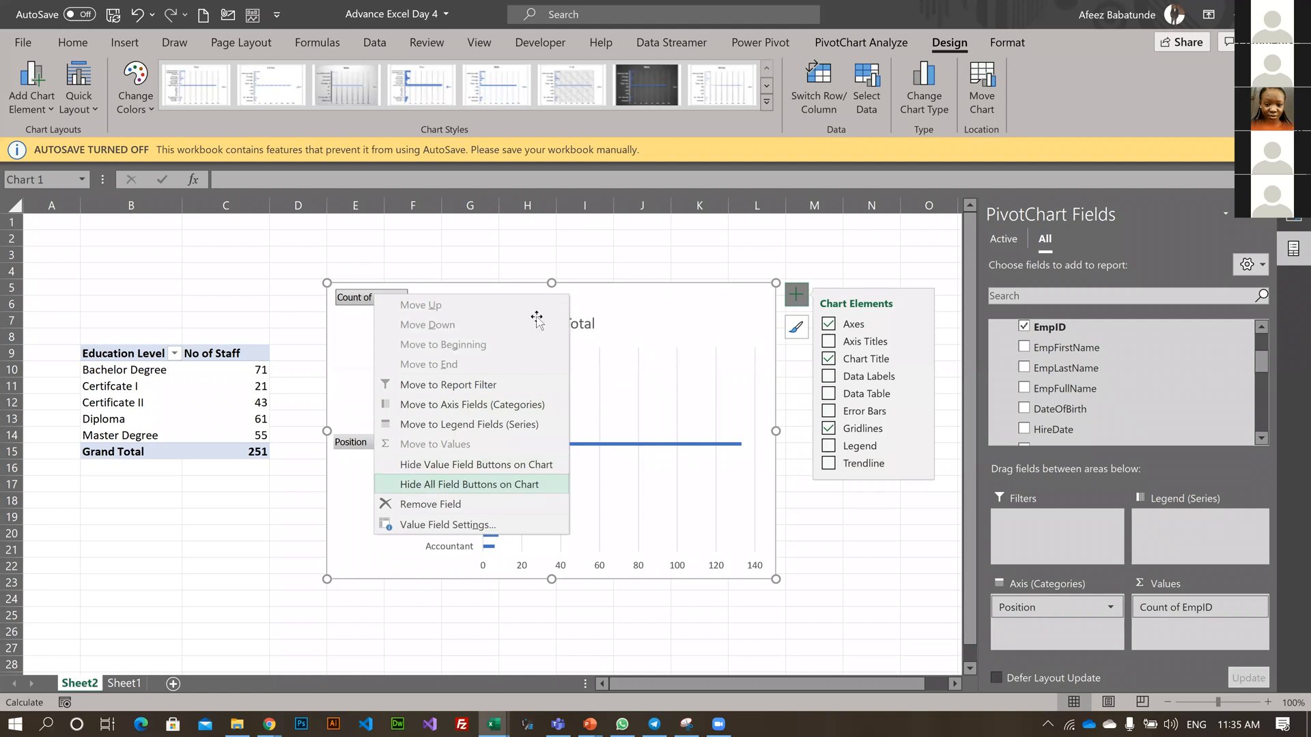
key("Return")
- Replace the title of the position chart with Staff by Position
left_click(556, 304)
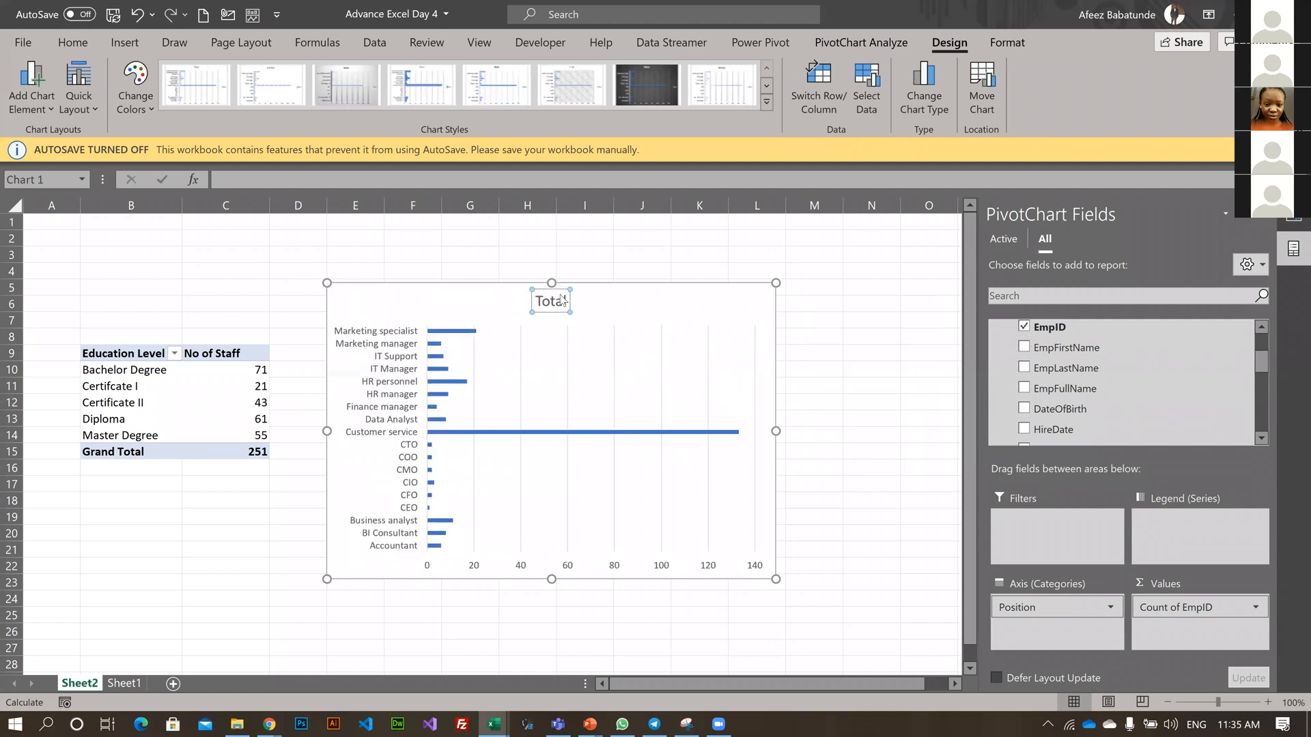
double_click(559, 300)
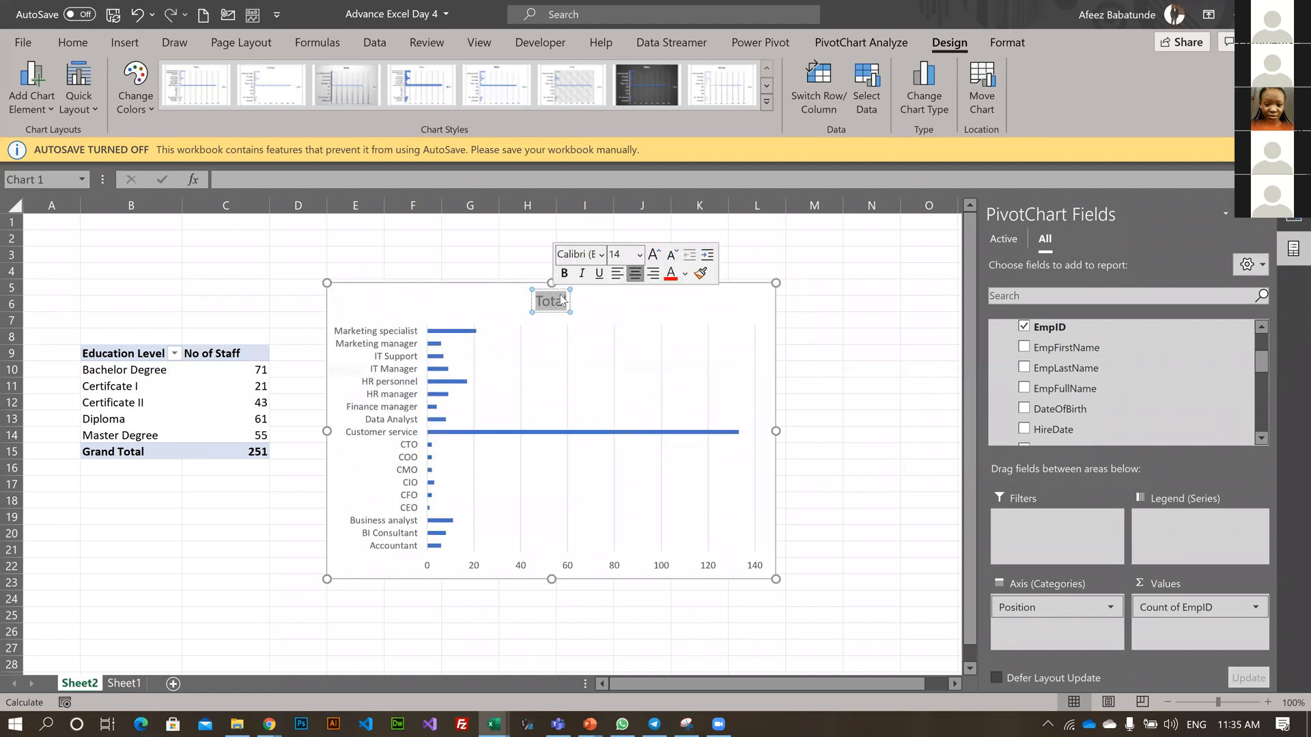
type("Sta")
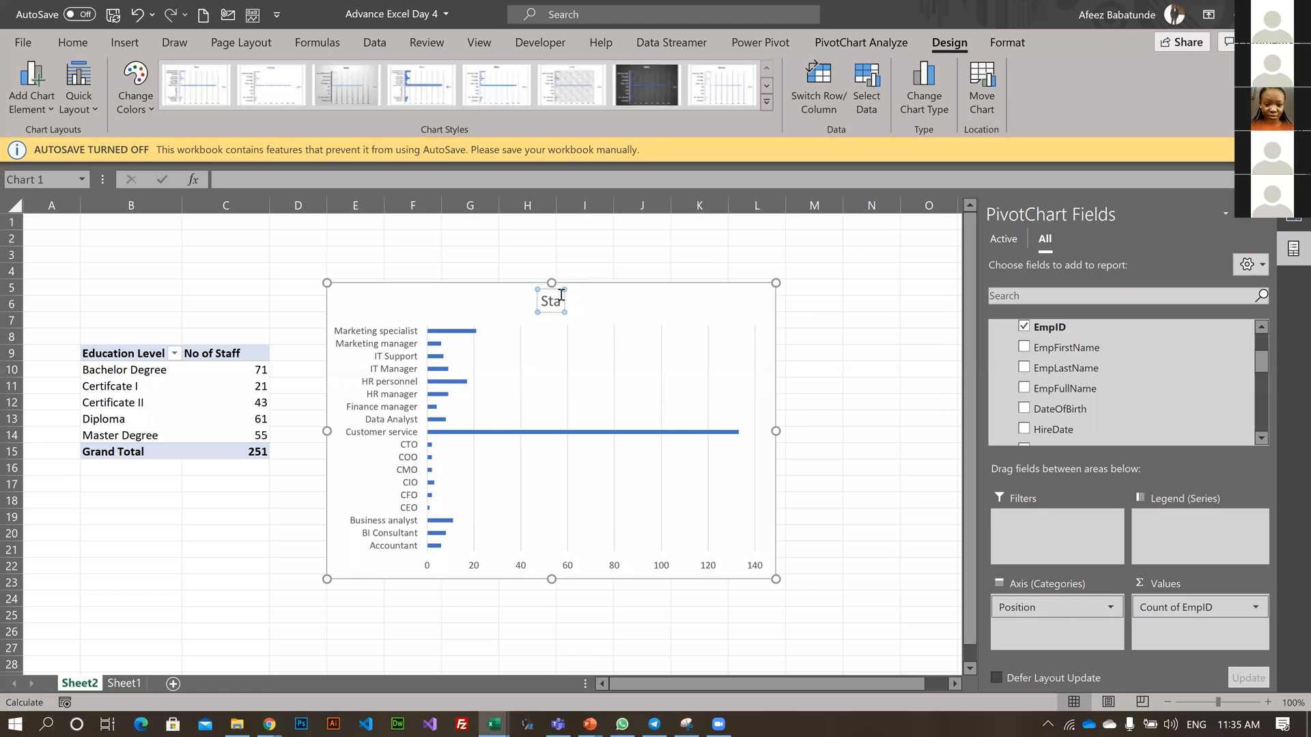
type("ff by P")
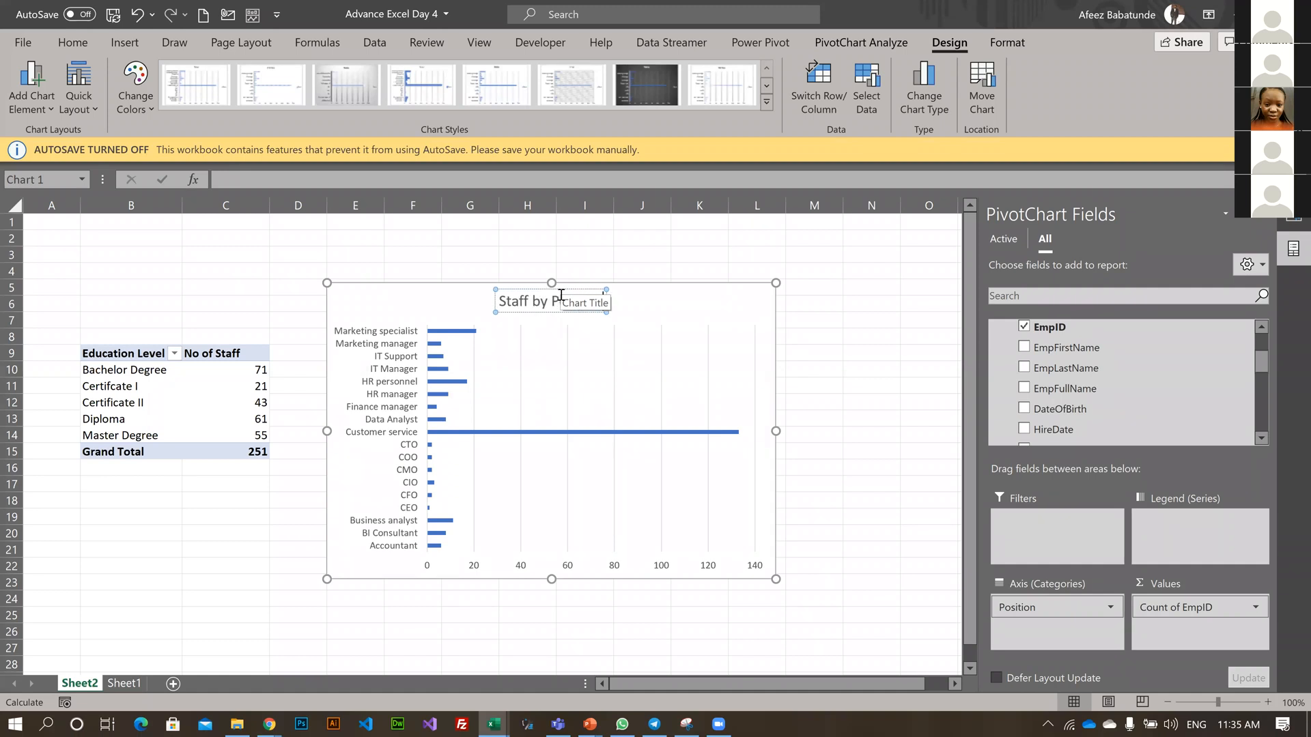
type("osition")
left_click(887, 336)
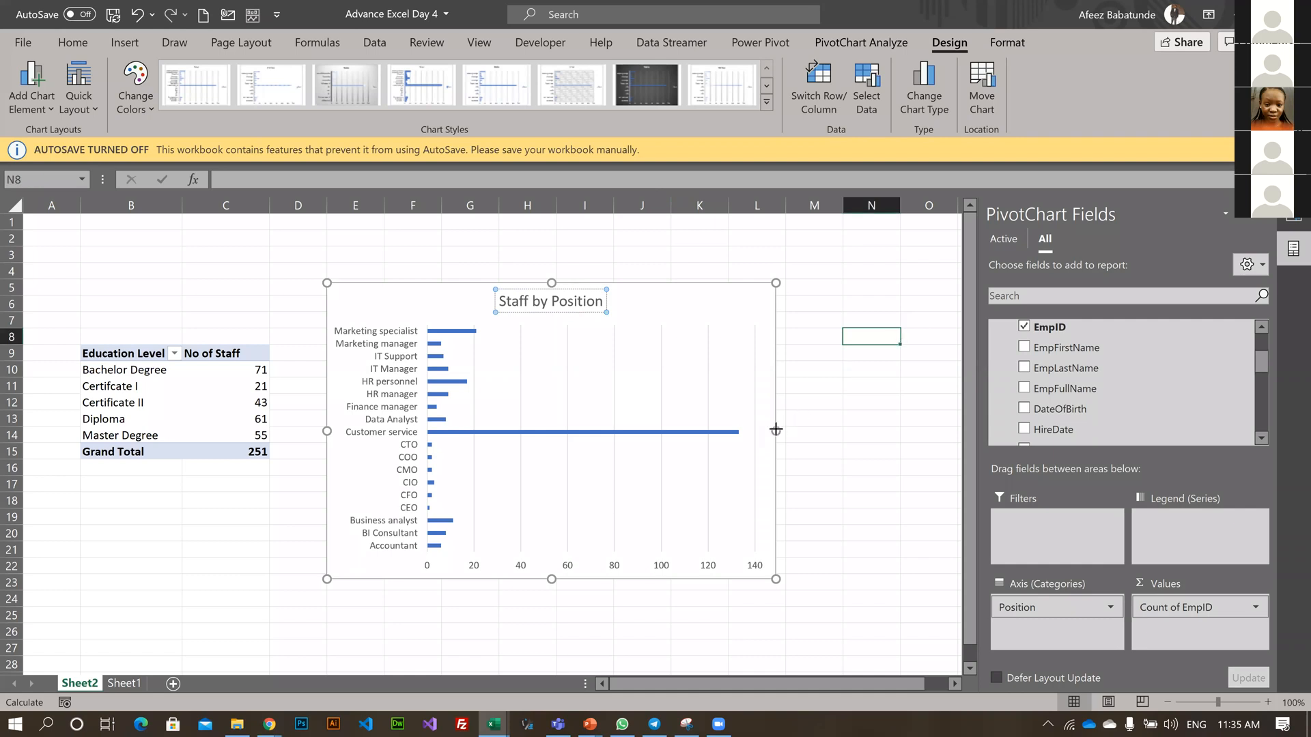
- Shrink the Staff by Position chart and move it beside the PivotTable so its top edge starts at row 9
left_click(738, 437)
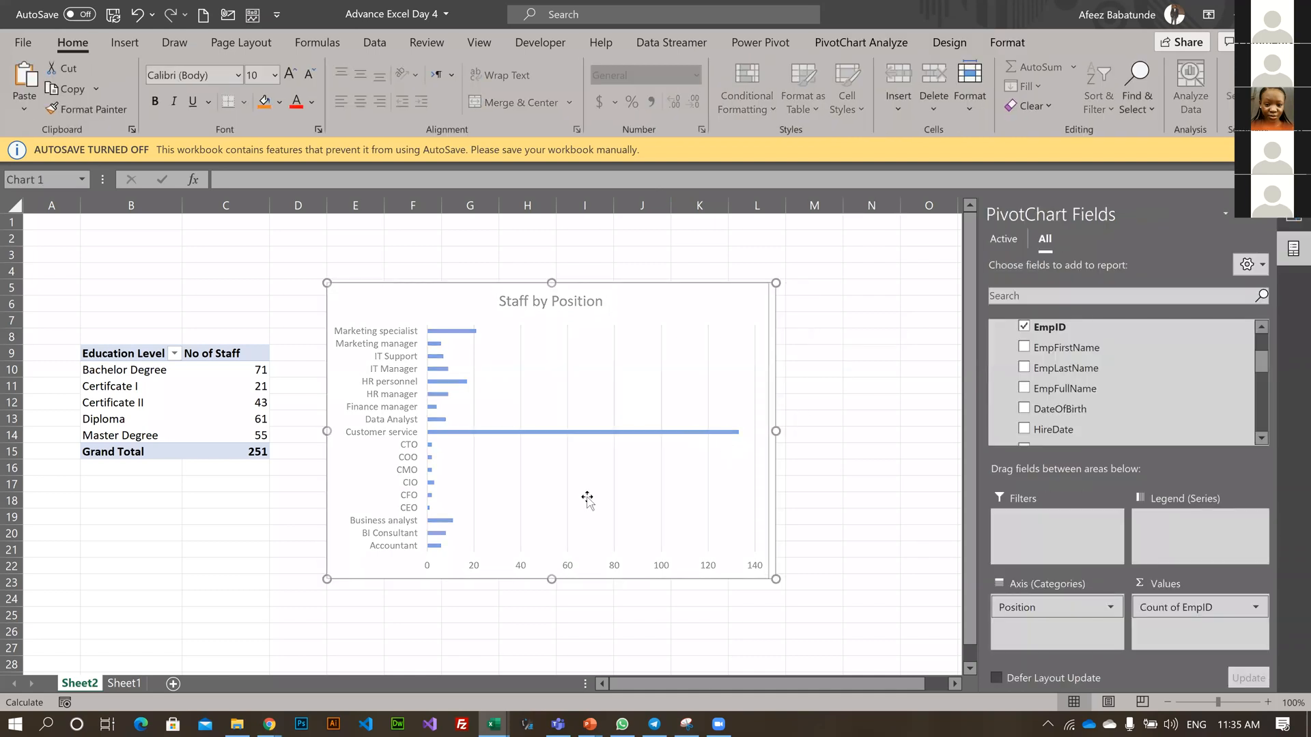
left_click_drag(511, 579, 513, 571)
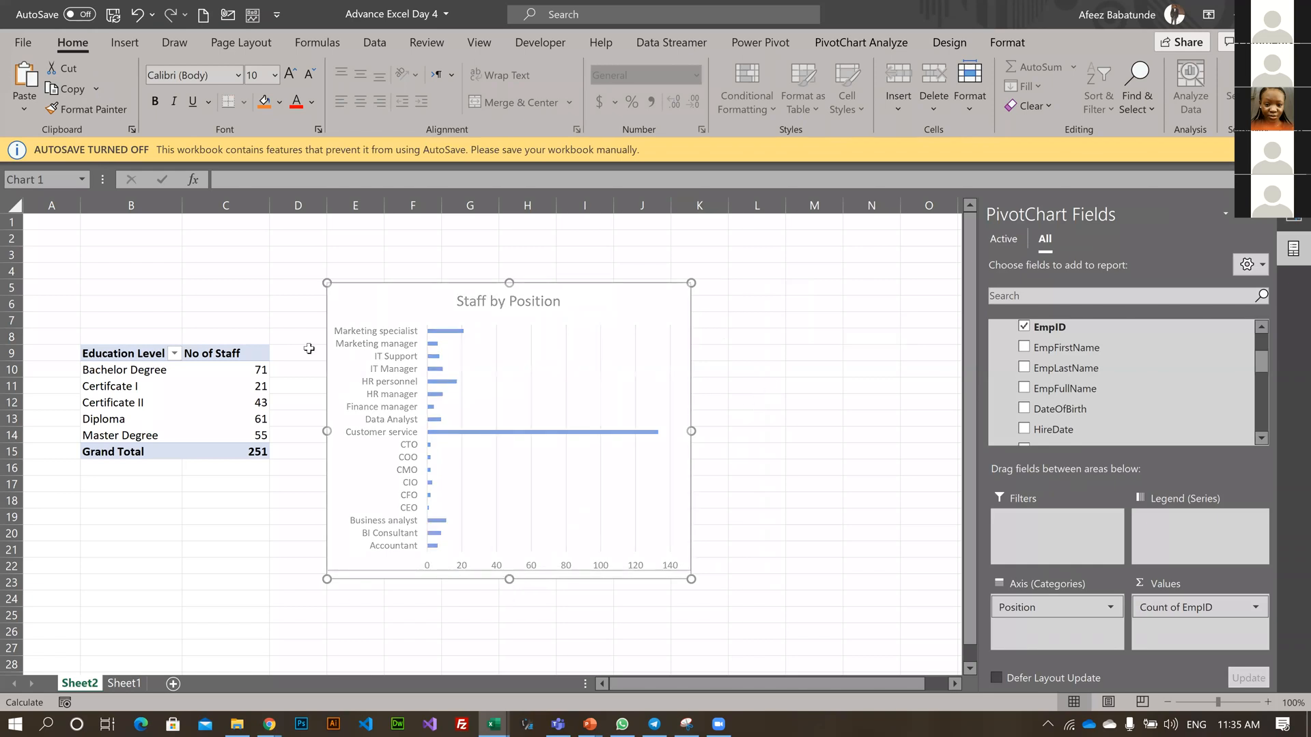
left_click_drag(418, 303, 394, 363)
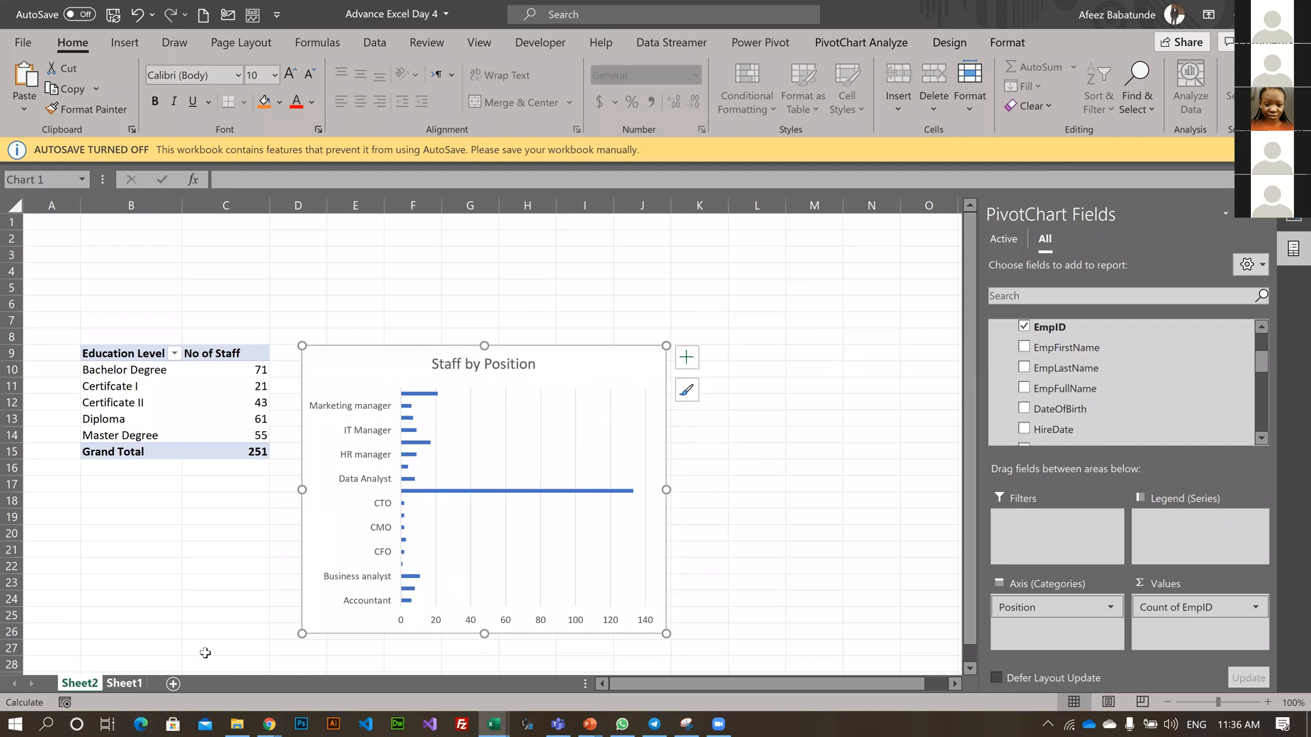
- Switch to the Power Pivot window and insert a Four Charts layout from the data model on a new worksheet
left_click(494, 724)
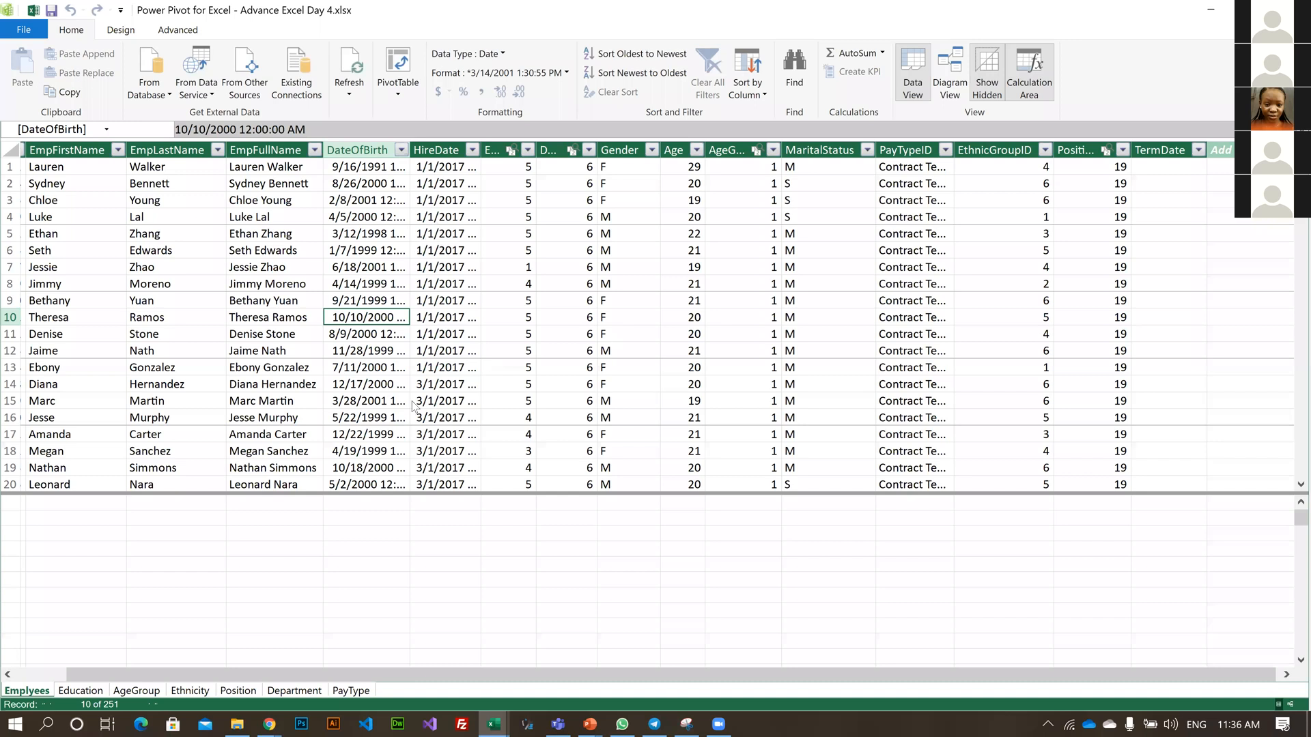
left_click(366, 233)
left_click(398, 89)
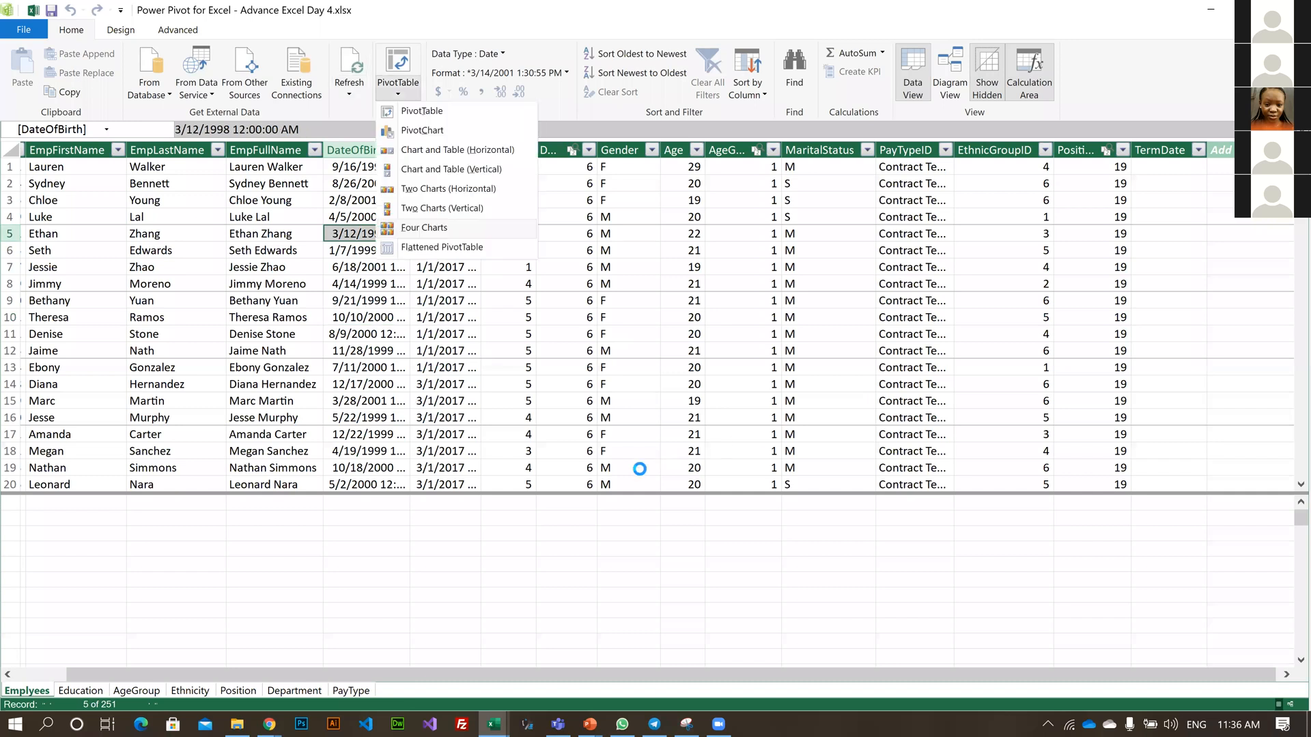
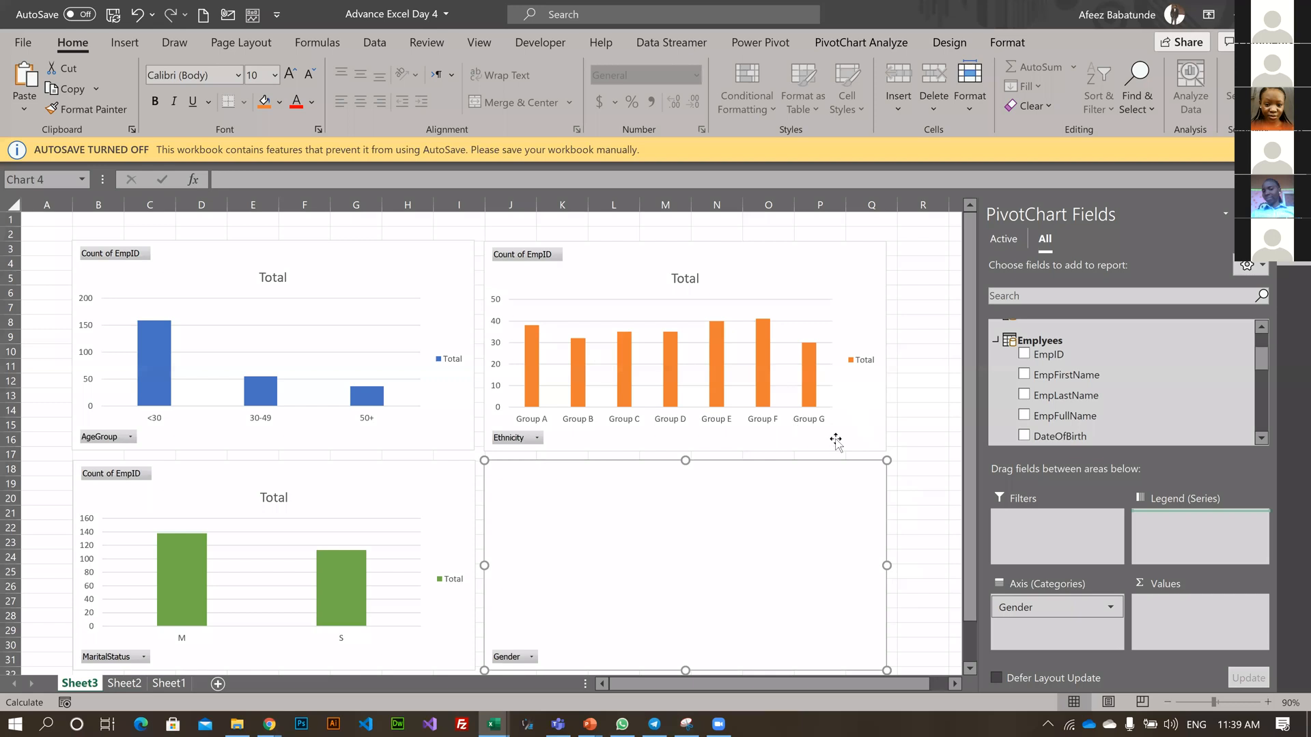
- Remove the legends from the age group and marital status PivotCharts
left_click(426, 294)
left_click(496, 252)
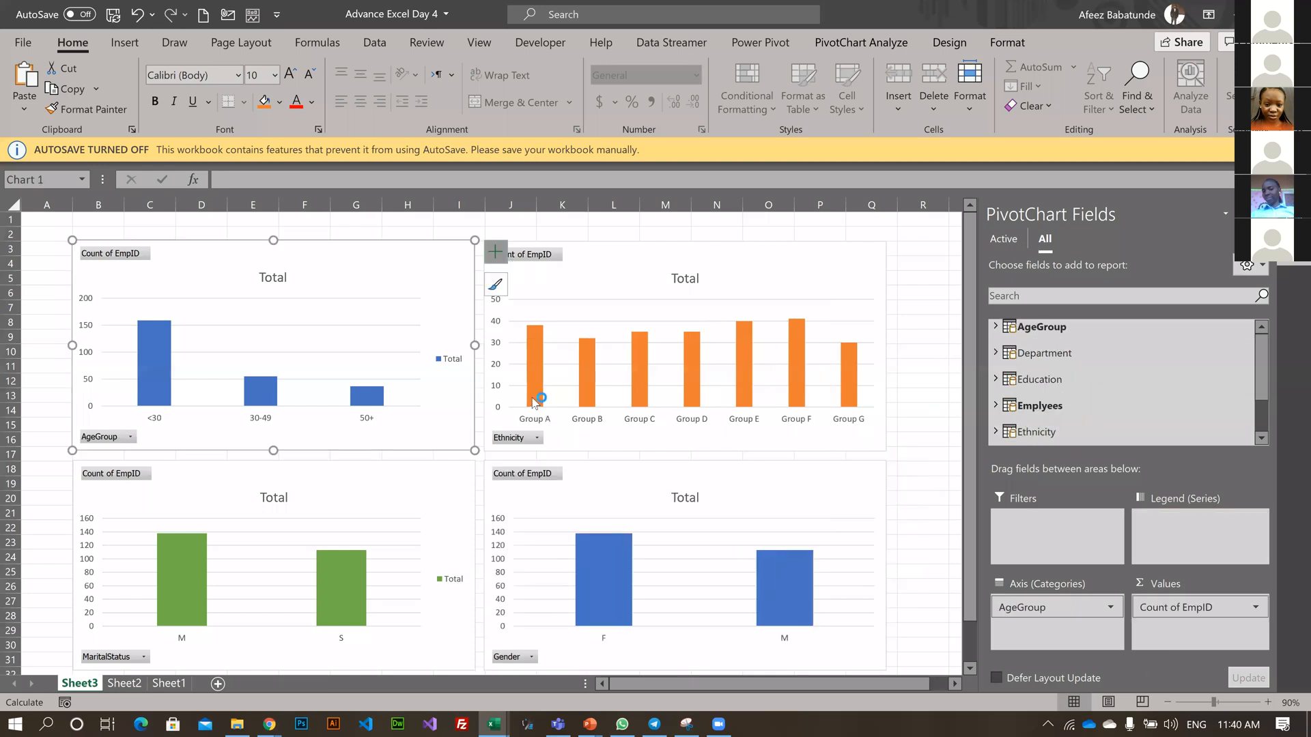
left_click(528, 404)
left_click(412, 503)
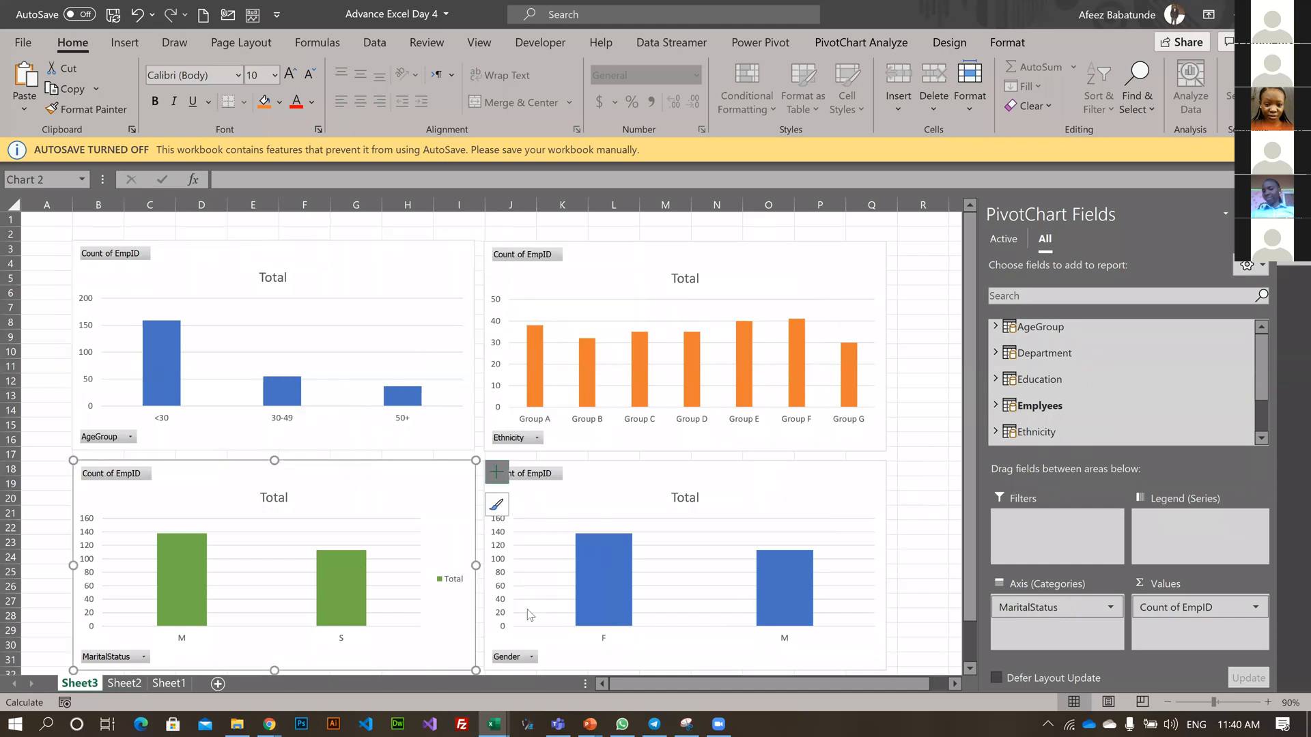
left_click(496, 471)
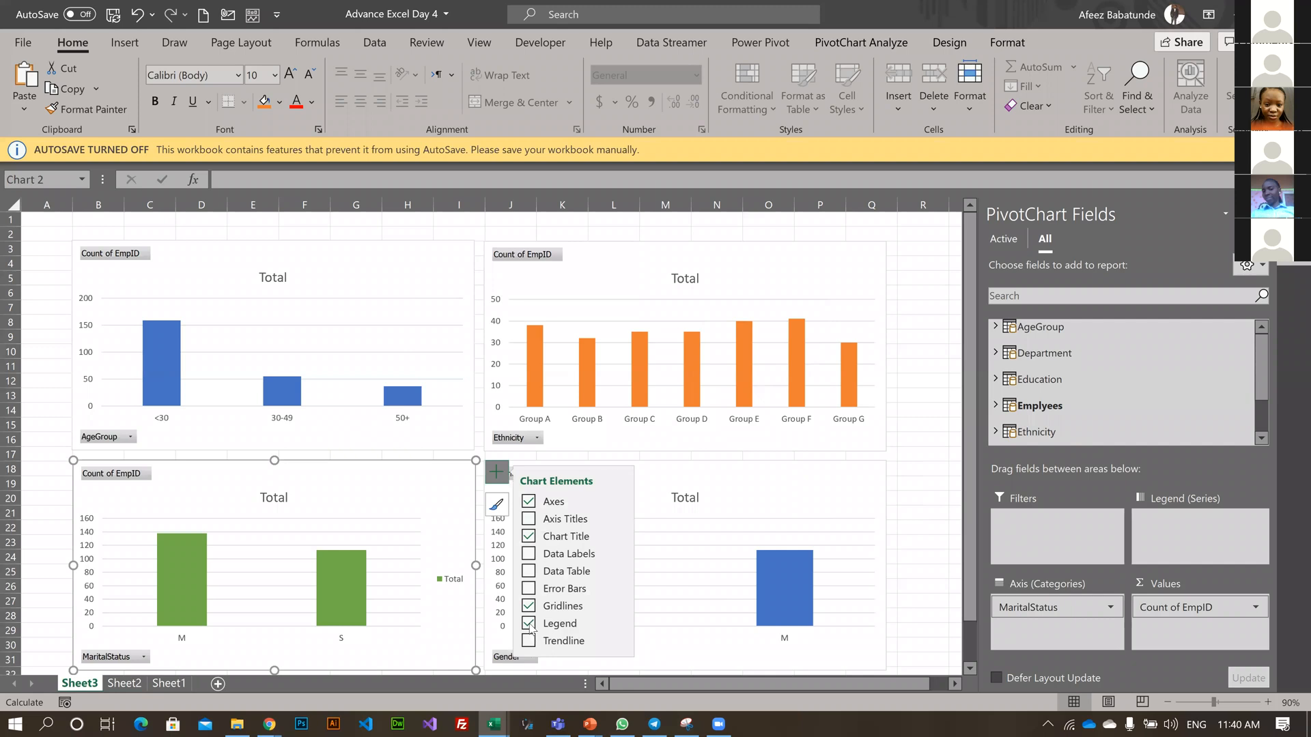
left_click(929, 441)
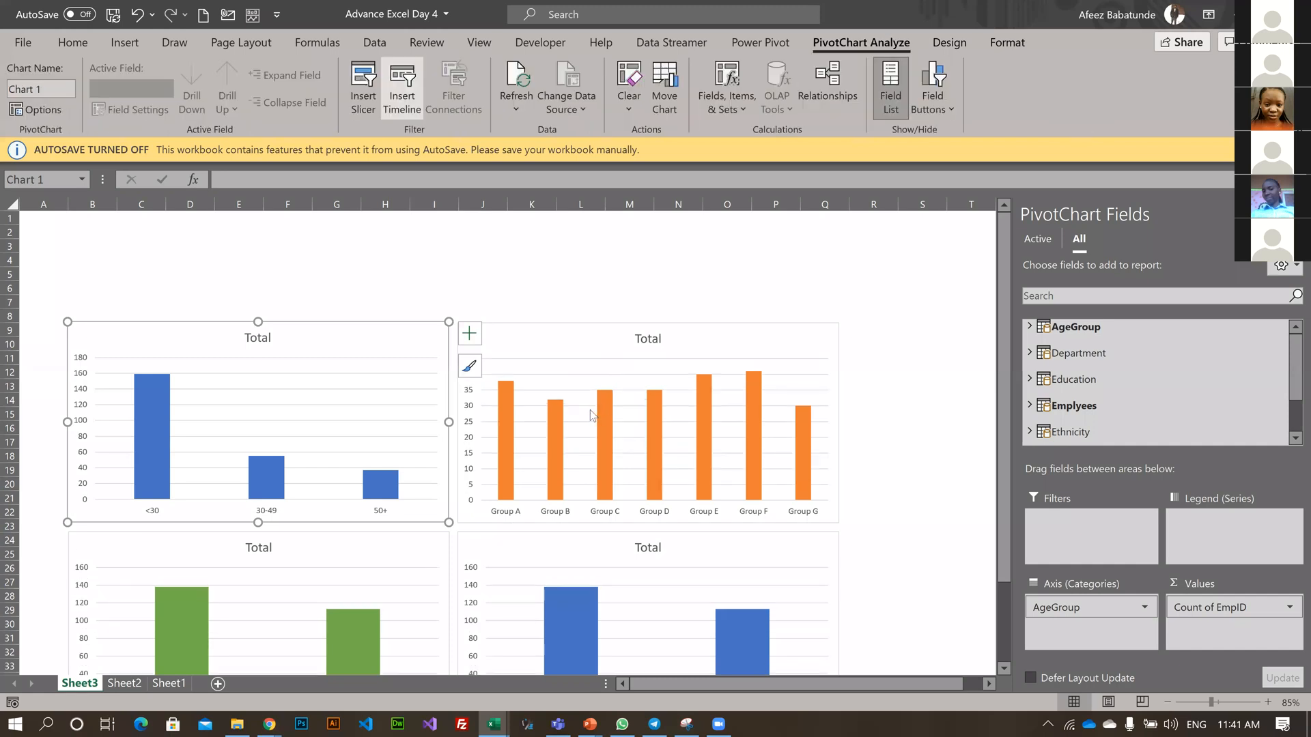
- Insert HireDate and TermDate slicers for the age group chart, and delete both slicers
scroll(575, 412, "down", 1)
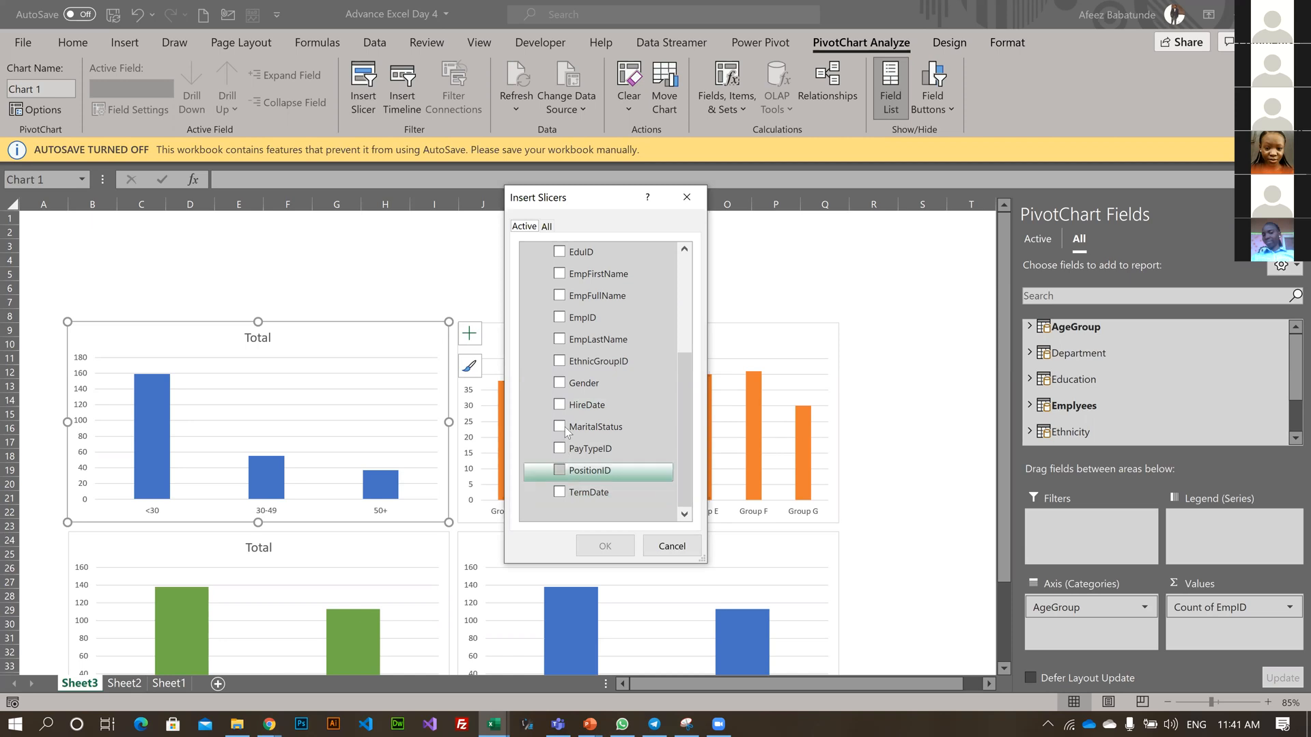
scroll(570, 386, "up", 3)
scroll(570, 386, "down", 3)
scroll(564, 395, "up", 3)
scroll(566, 409, "down", 3)
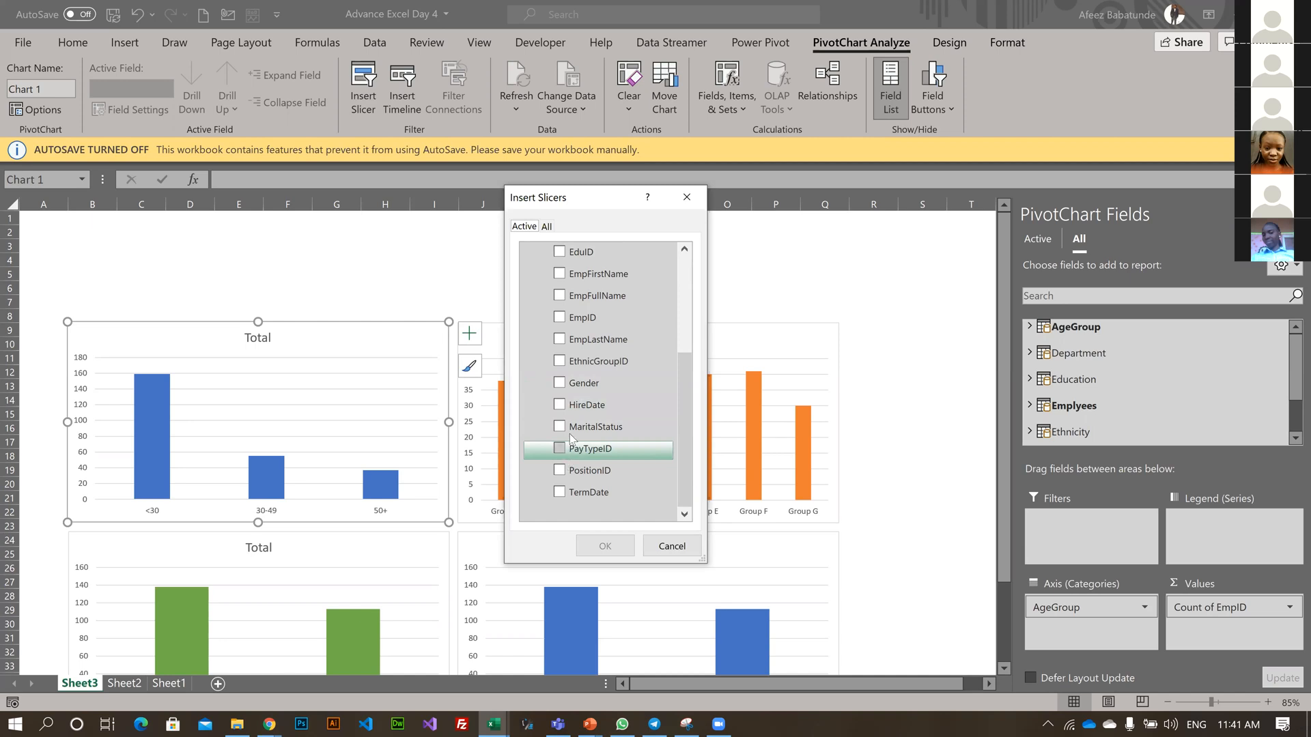
left_click(560, 405)
left_click(558, 492)
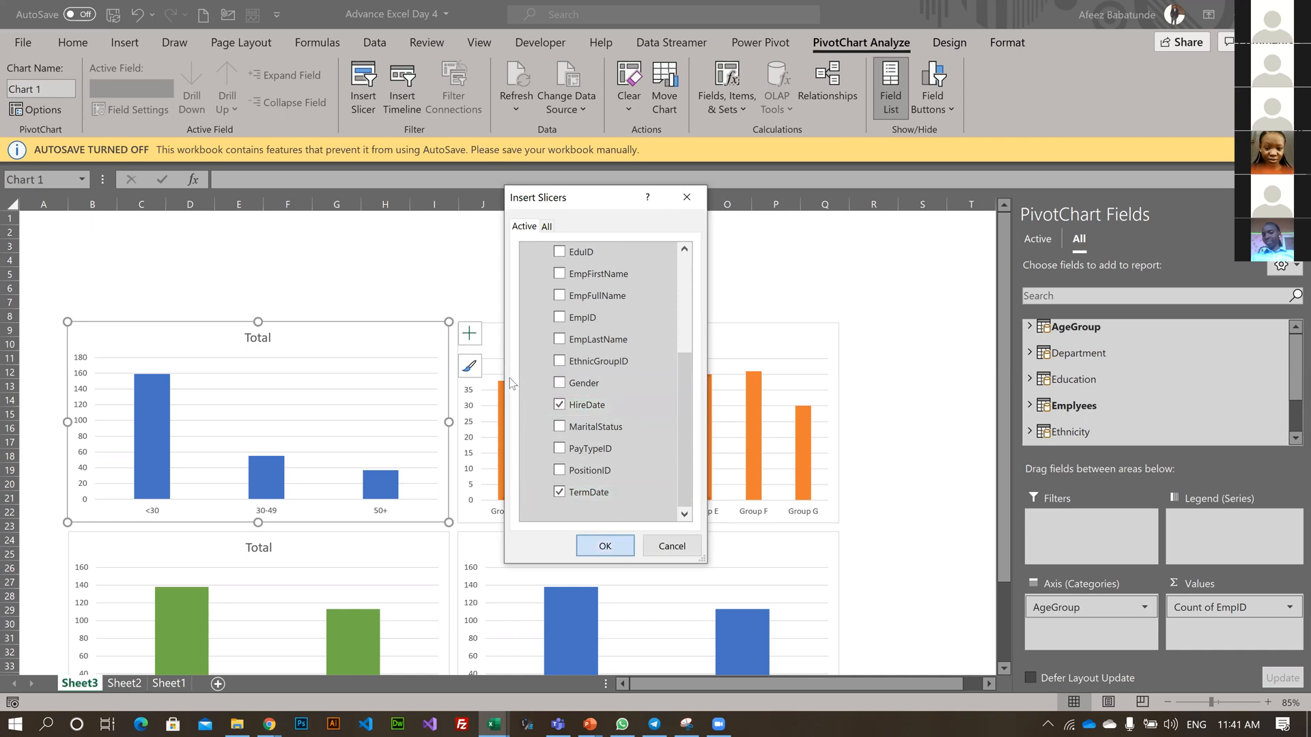
key("Return")
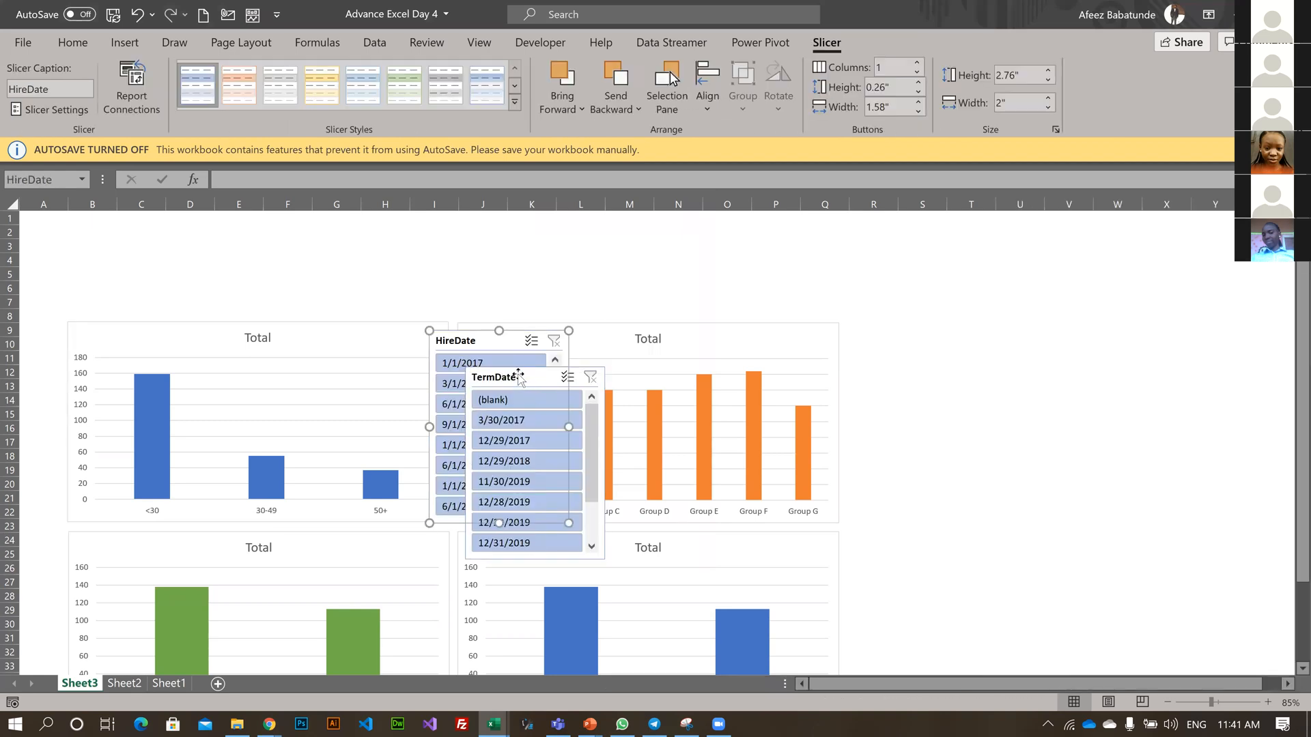
left_click(506, 375)
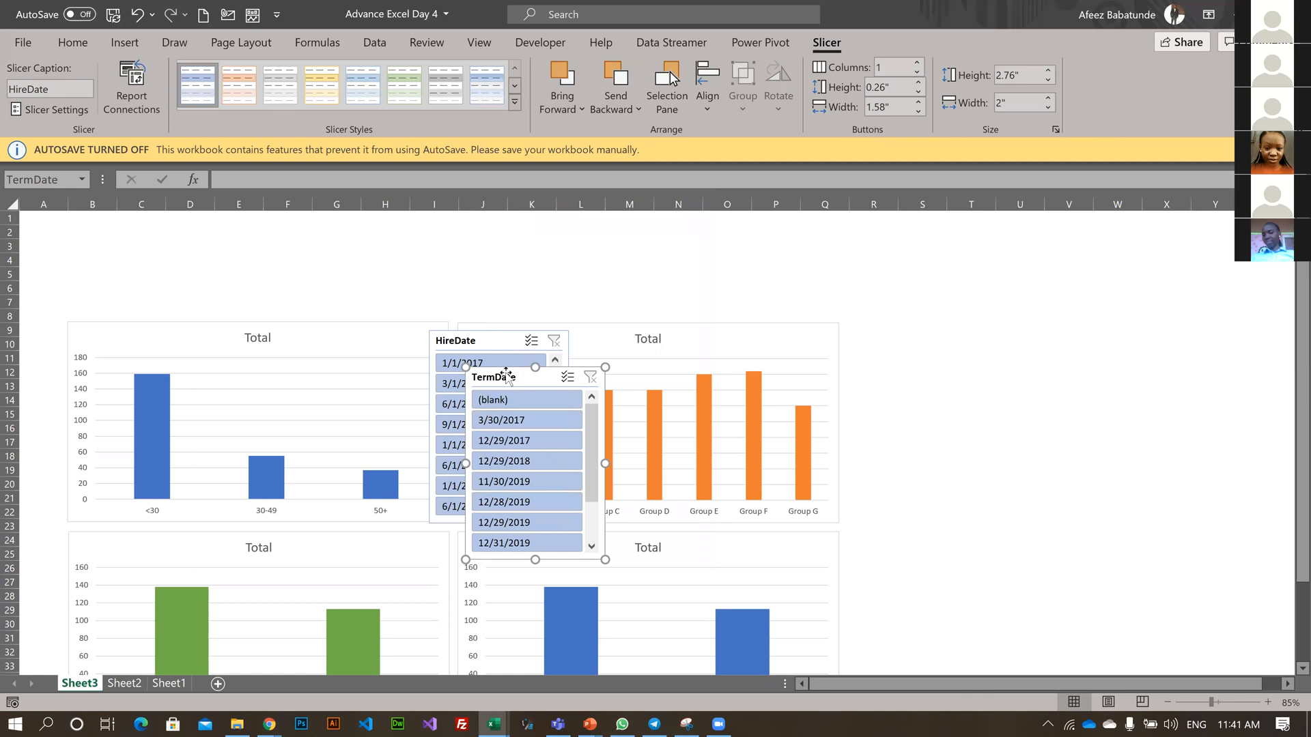
left_click(490, 346)
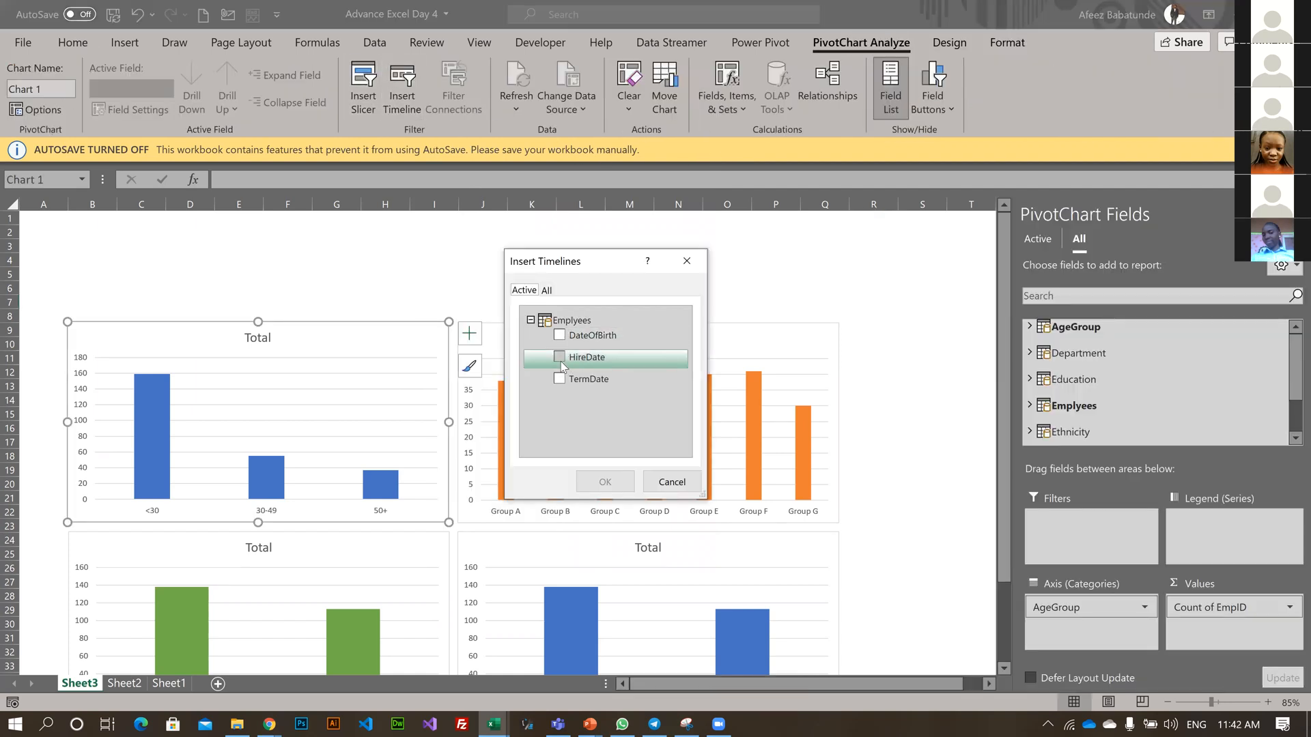
- Insert a timeline for the age group chart based only on the DateOfBirth field
left_click(563, 369)
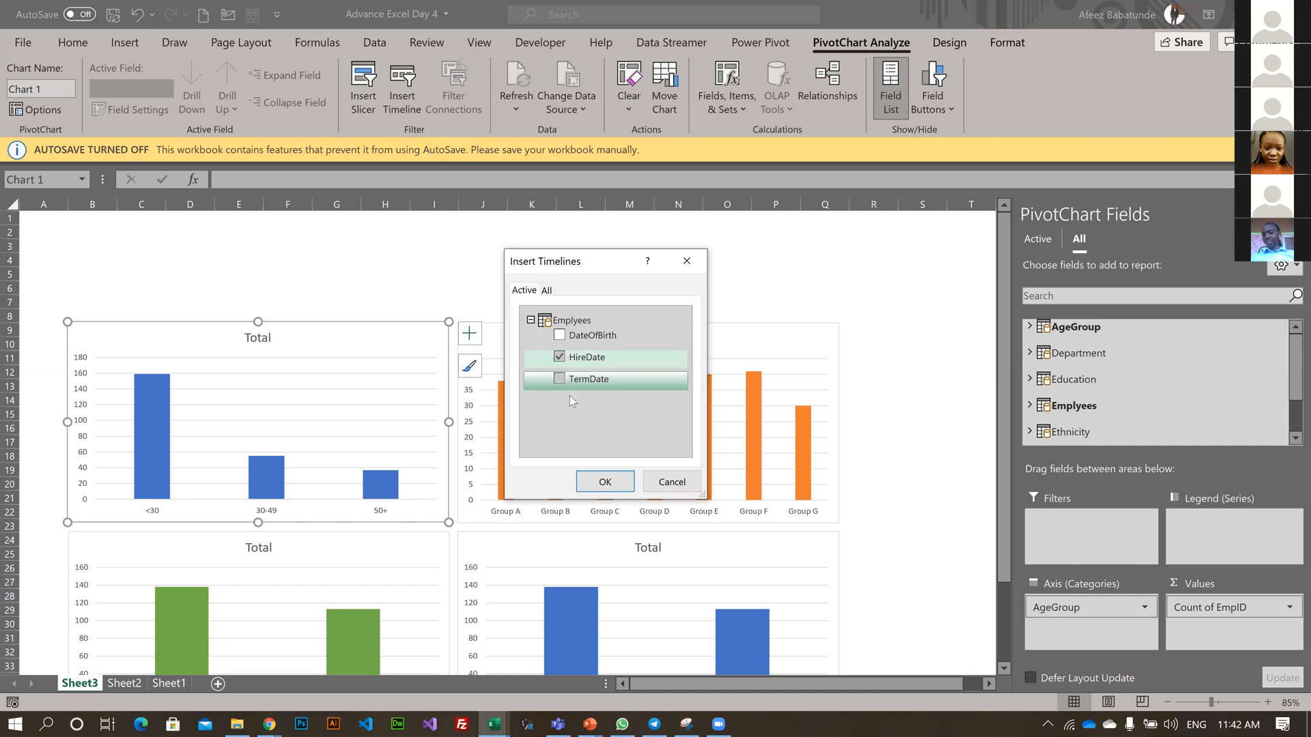
left_click(564, 381)
left_click(560, 362)
left_click(558, 335)
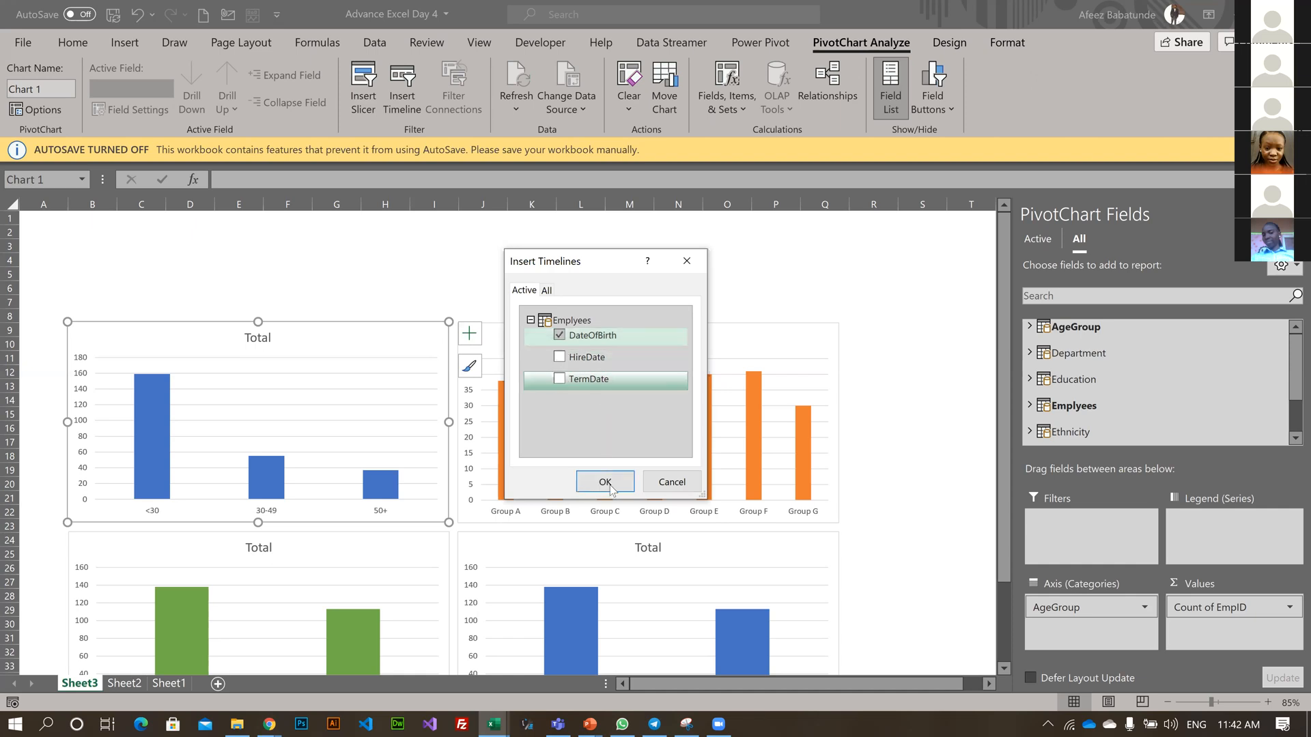
left_click(605, 482)
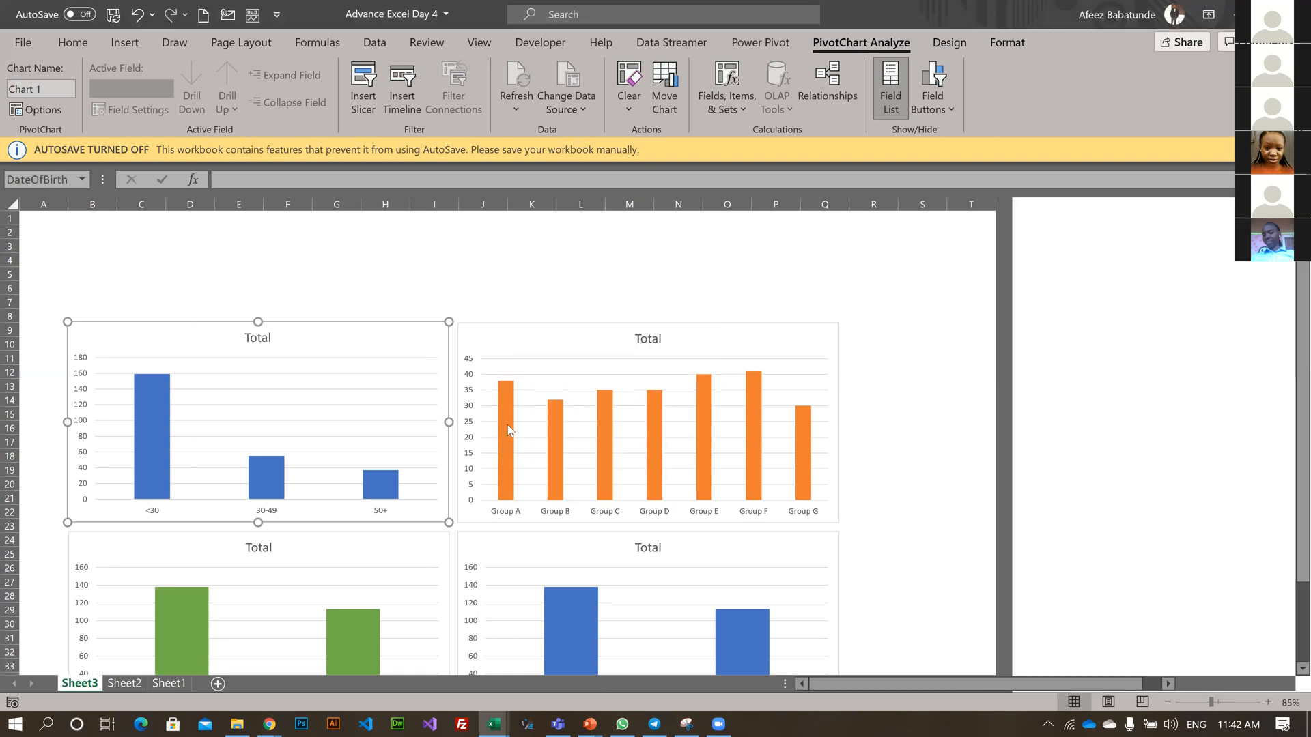
- Enlarge the DateOfBirth timeline and place it above the ethnicity chart, spanning about columns J to P and rows 1 to 7
left_click_drag(521, 225, 552, 220)
left_click(672, 222)
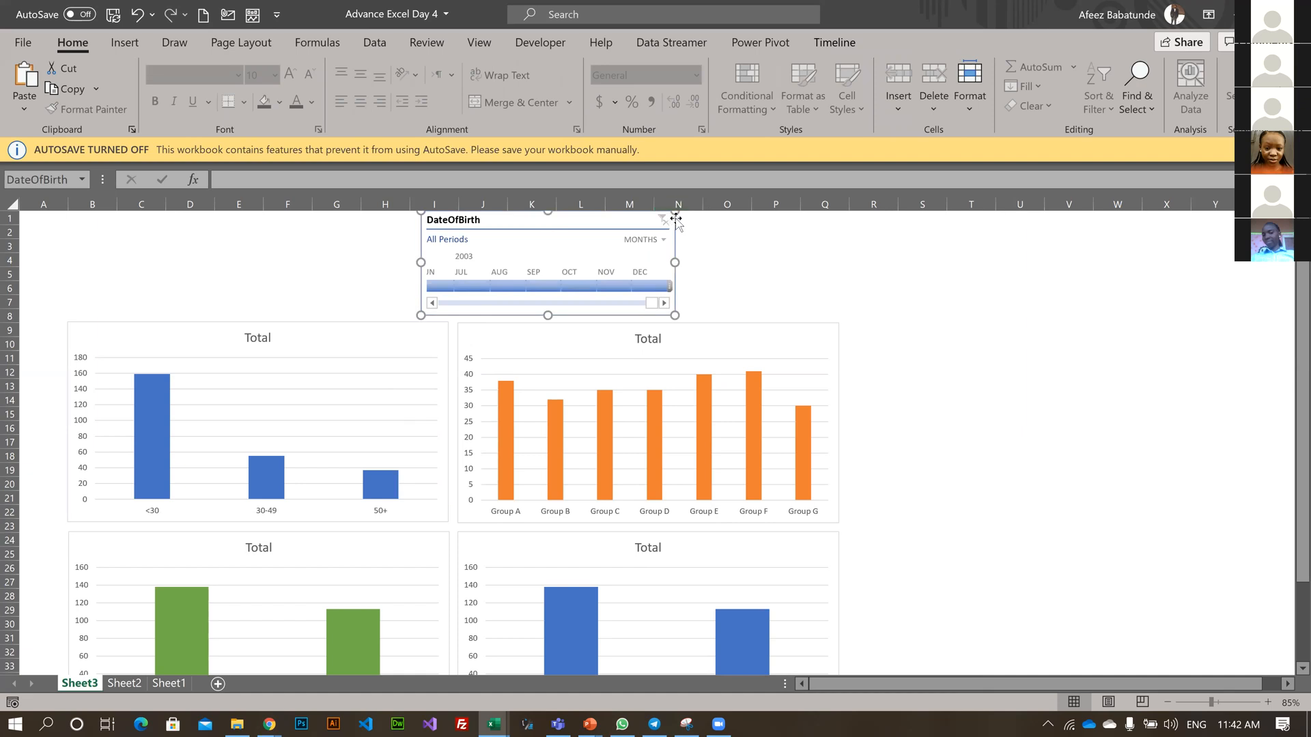
left_click_drag(654, 244, 654, 245)
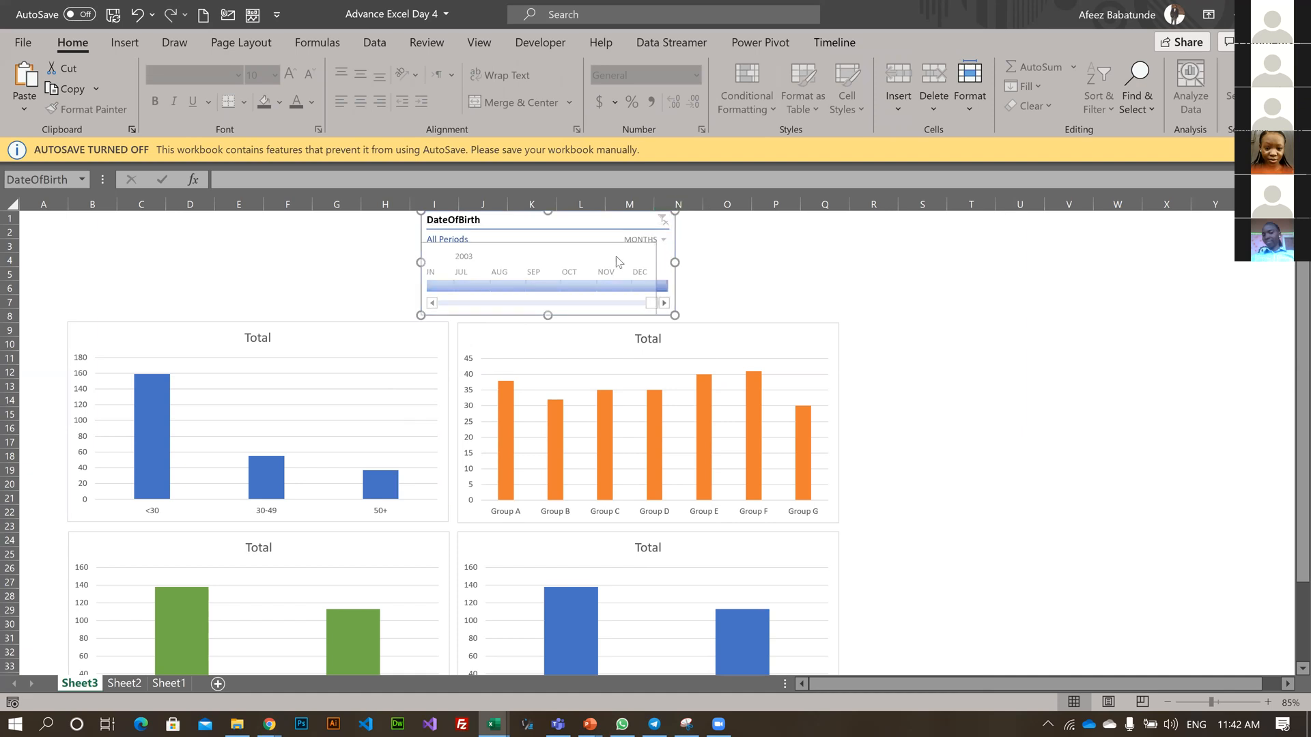
left_click_drag(497, 258, 312, 247)
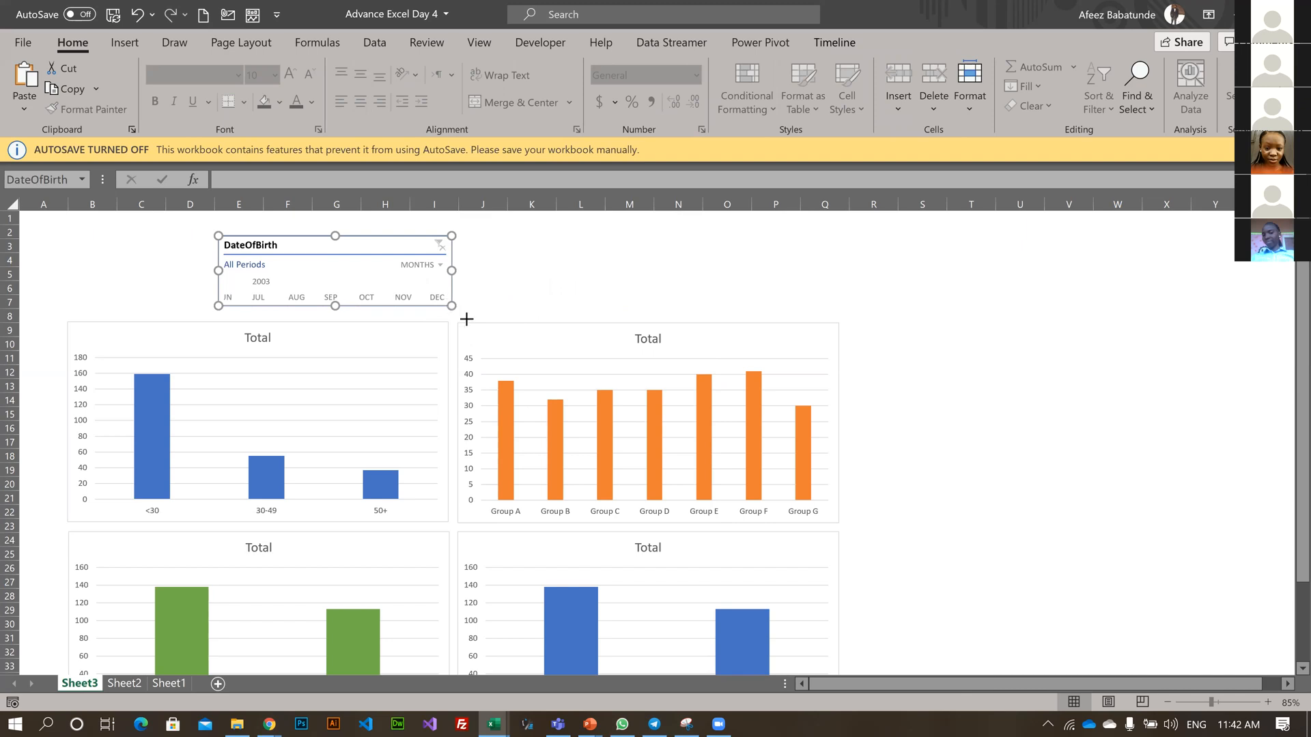
left_click_drag(472, 320, 473, 321)
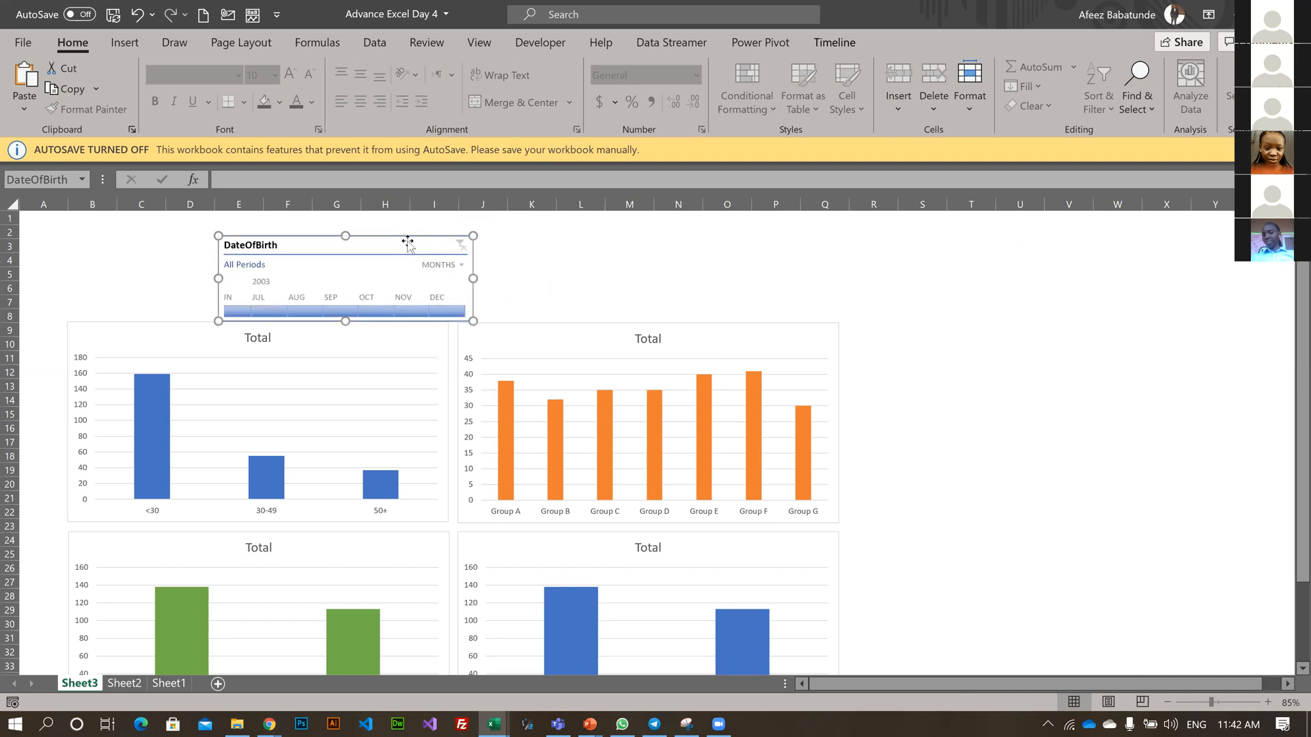
left_click_drag(450, 236, 527, 219)
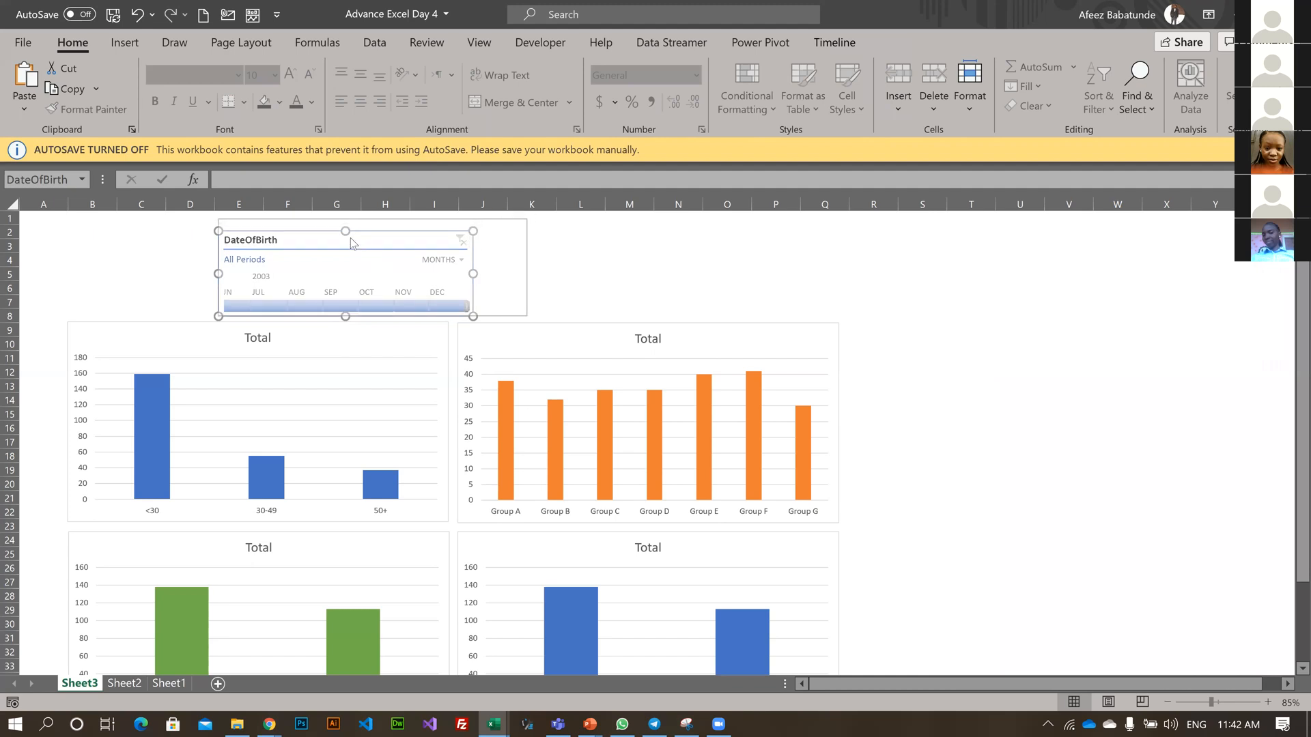
left_click_drag(258, 242, 521, 234)
mouse_move(672, 228)
left_mouse_down()
mouse_move(749, 219)
mouse_move(958, 248)
mouse_move(657, 239)
left_mouse_up()
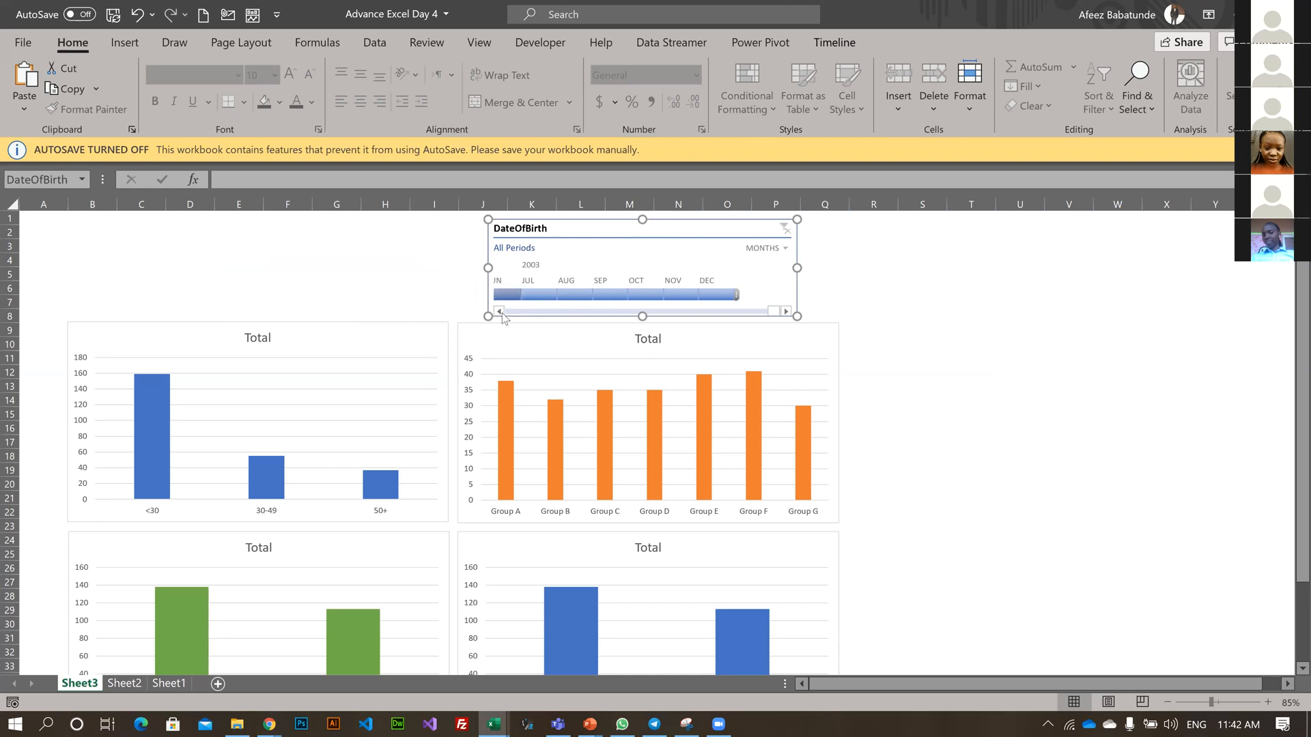
- Filter the age group chart with the timeline by single birth months of 2003, ending on October
left_click(500, 312)
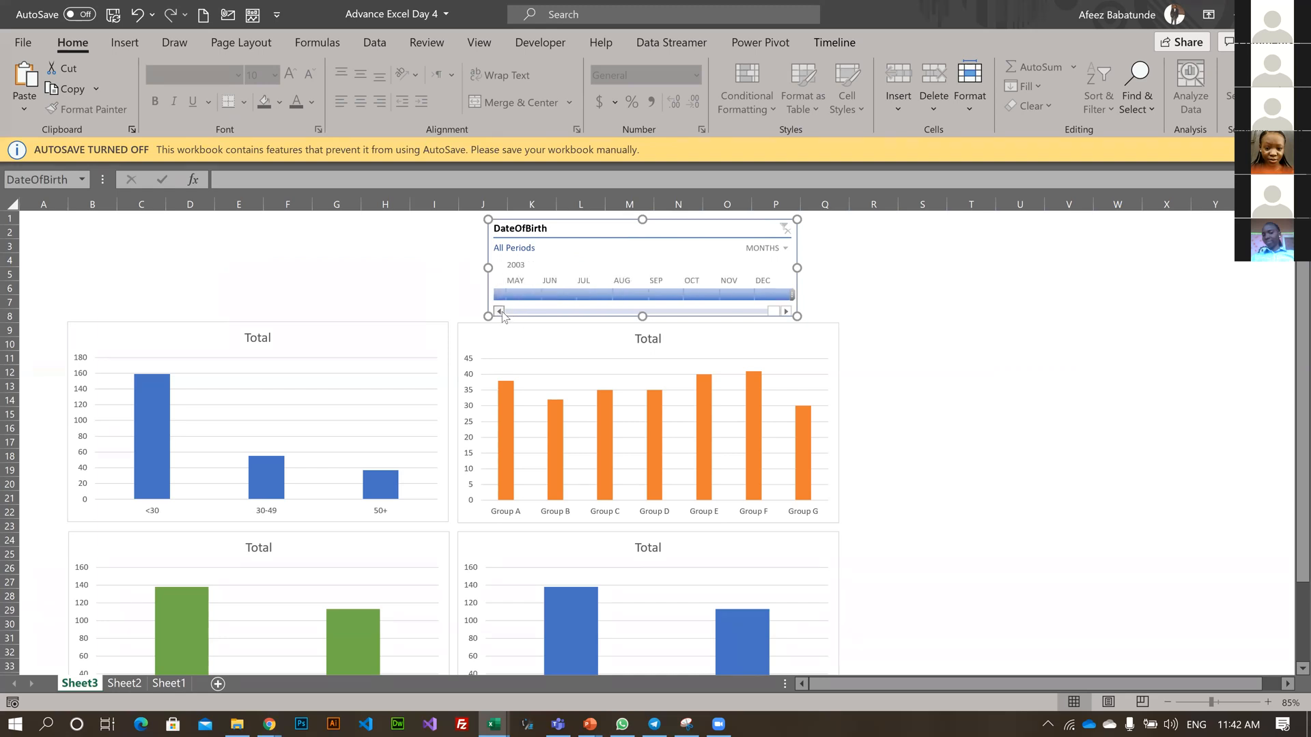
left_click(501, 312)
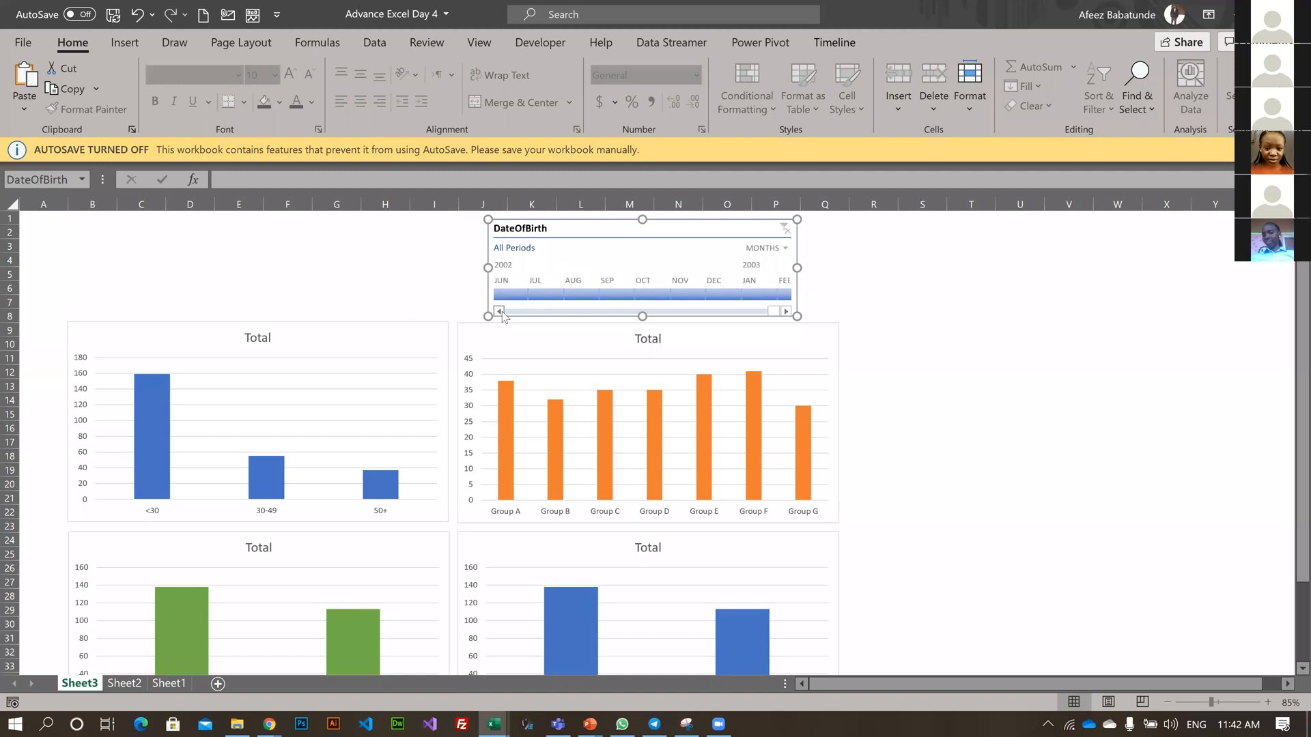
left_click(786, 312)
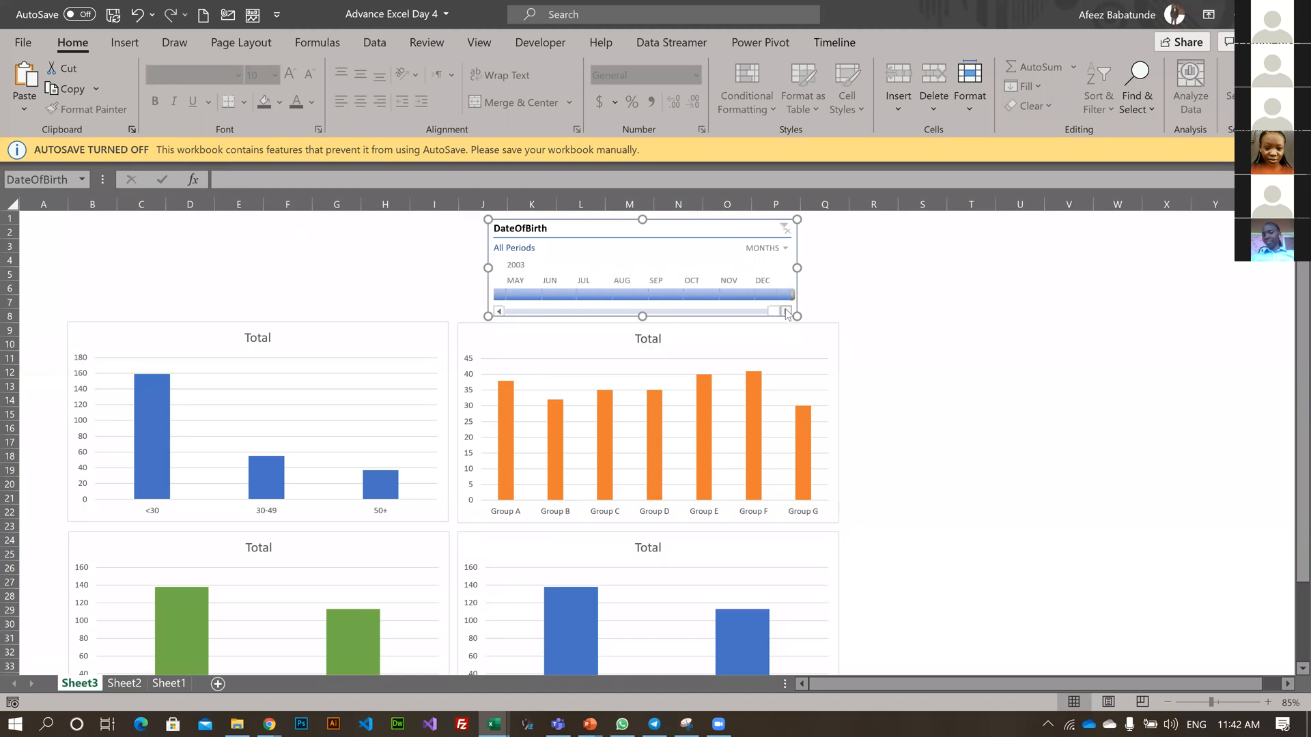
left_click(517, 295)
left_click(566, 296)
left_click(607, 297)
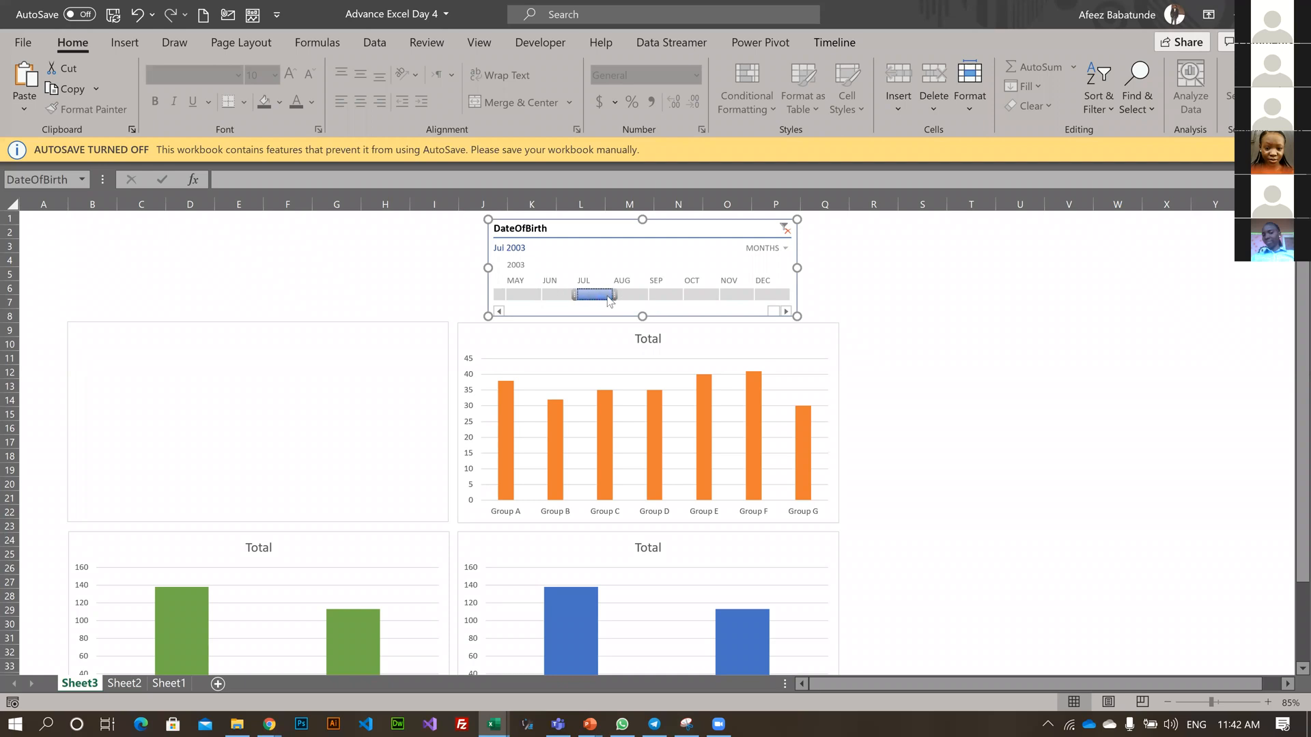
left_click(676, 296)
left_click(714, 296)
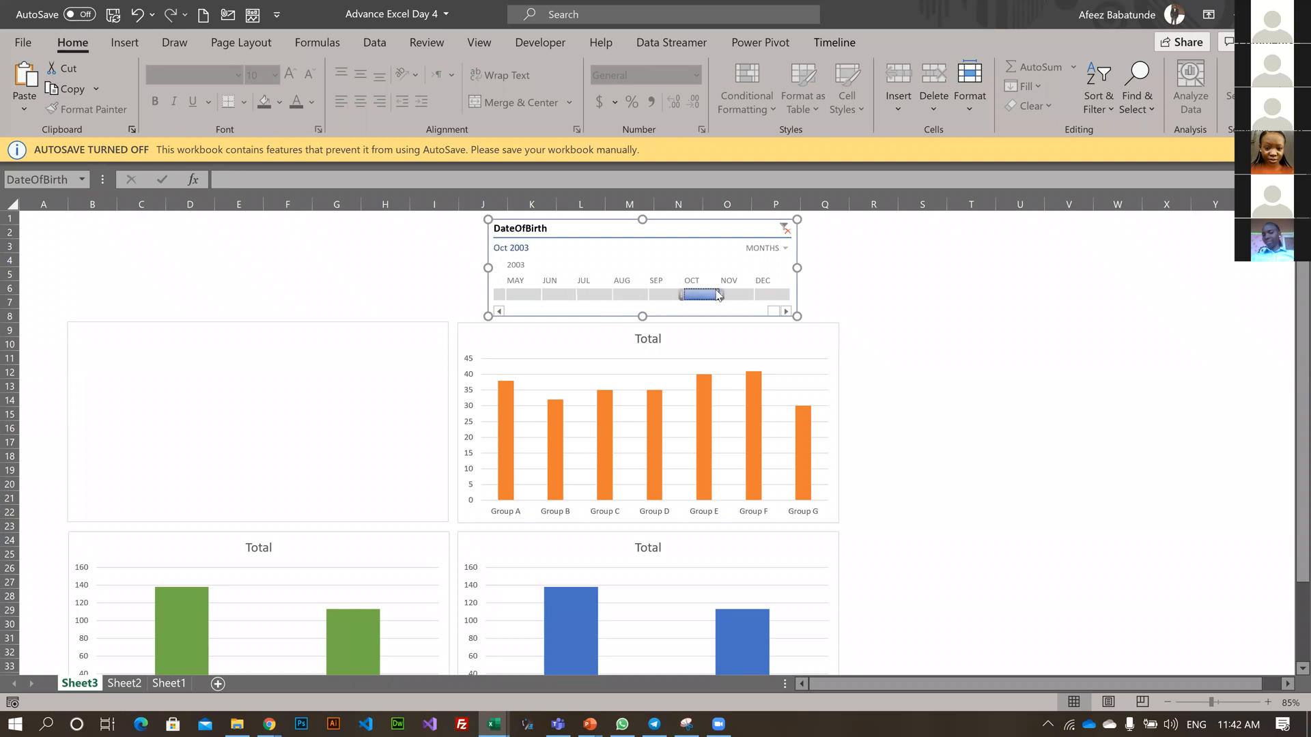
- Switch the timeline's time level to years and back to months, and filter it to May 2003
left_click(765, 248)
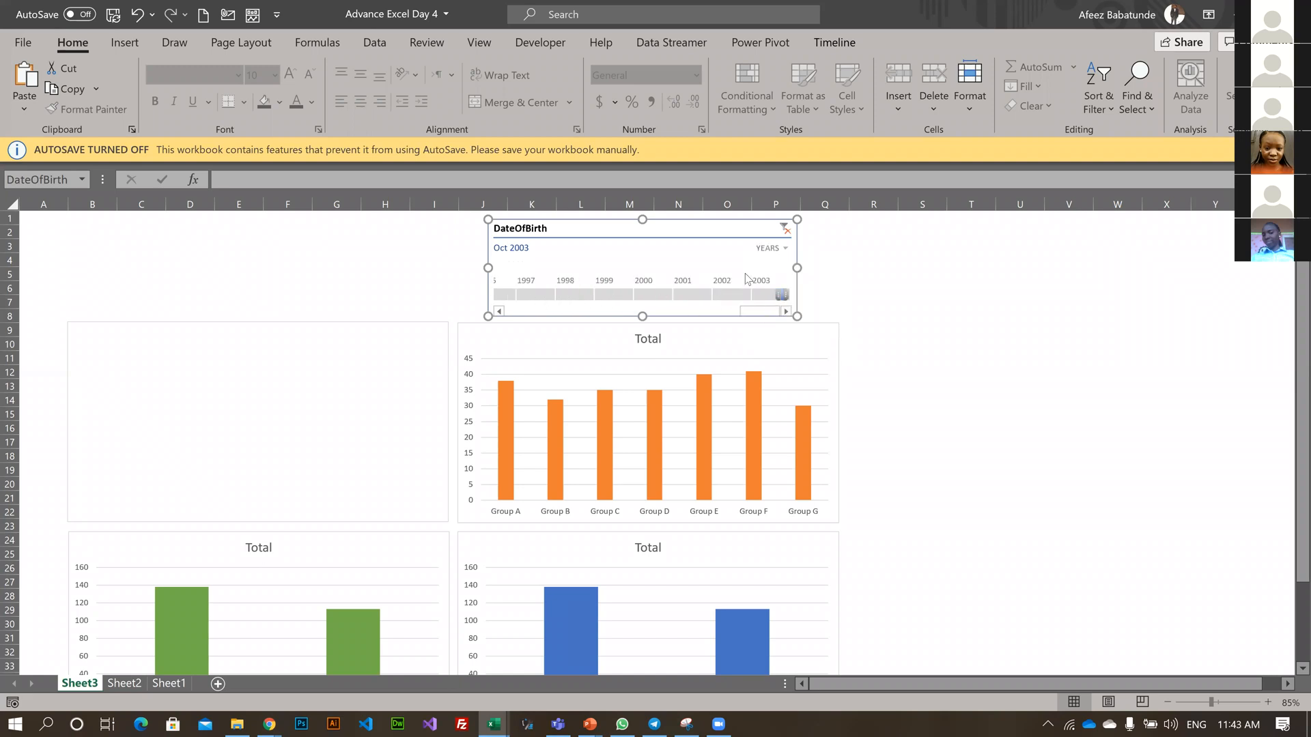
left_click(778, 249)
left_click(799, 319)
left_click(660, 297)
left_click(524, 295)
- Clear the filter of the DateOfBirth timeline
left_click(782, 248)
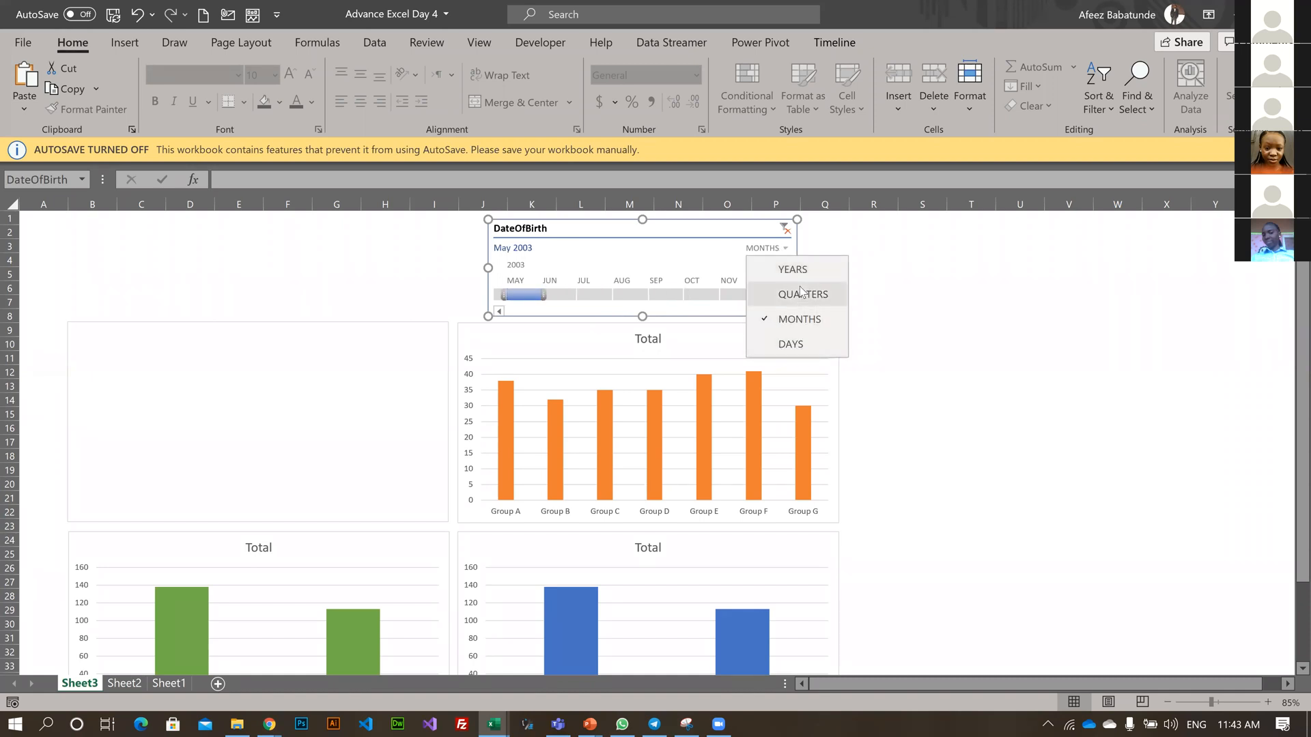
left_click(777, 234)
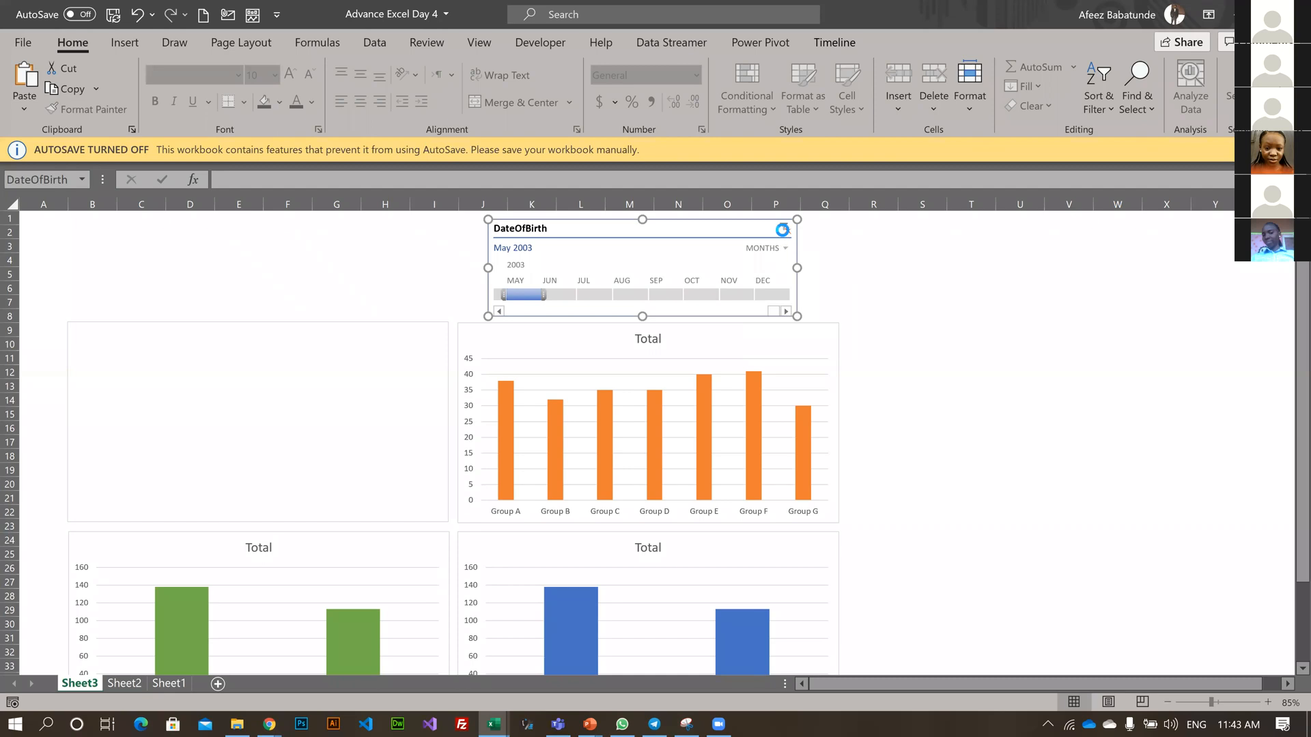
left_click(783, 232)
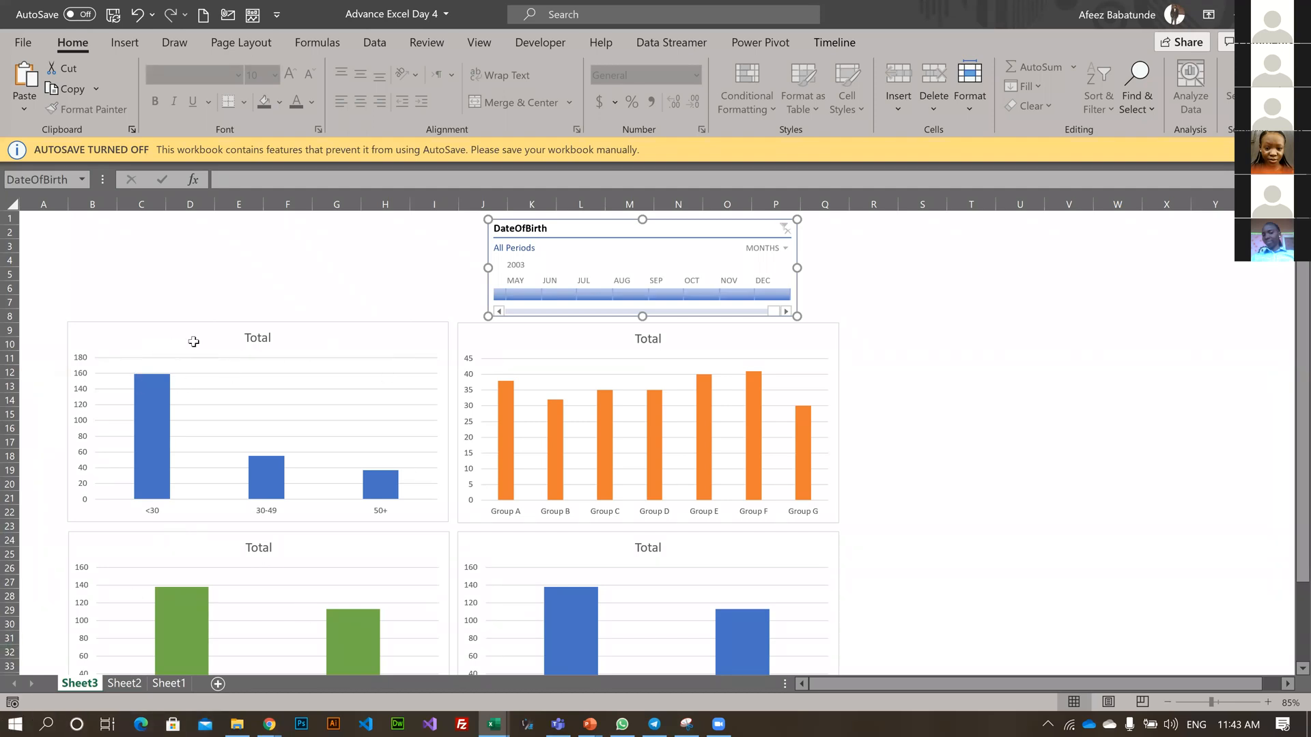
- Filter the age group chart by various single birth months from May to December 2003, and delete the DateOfBirth timeline
left_click(762, 294)
left_click(691, 297)
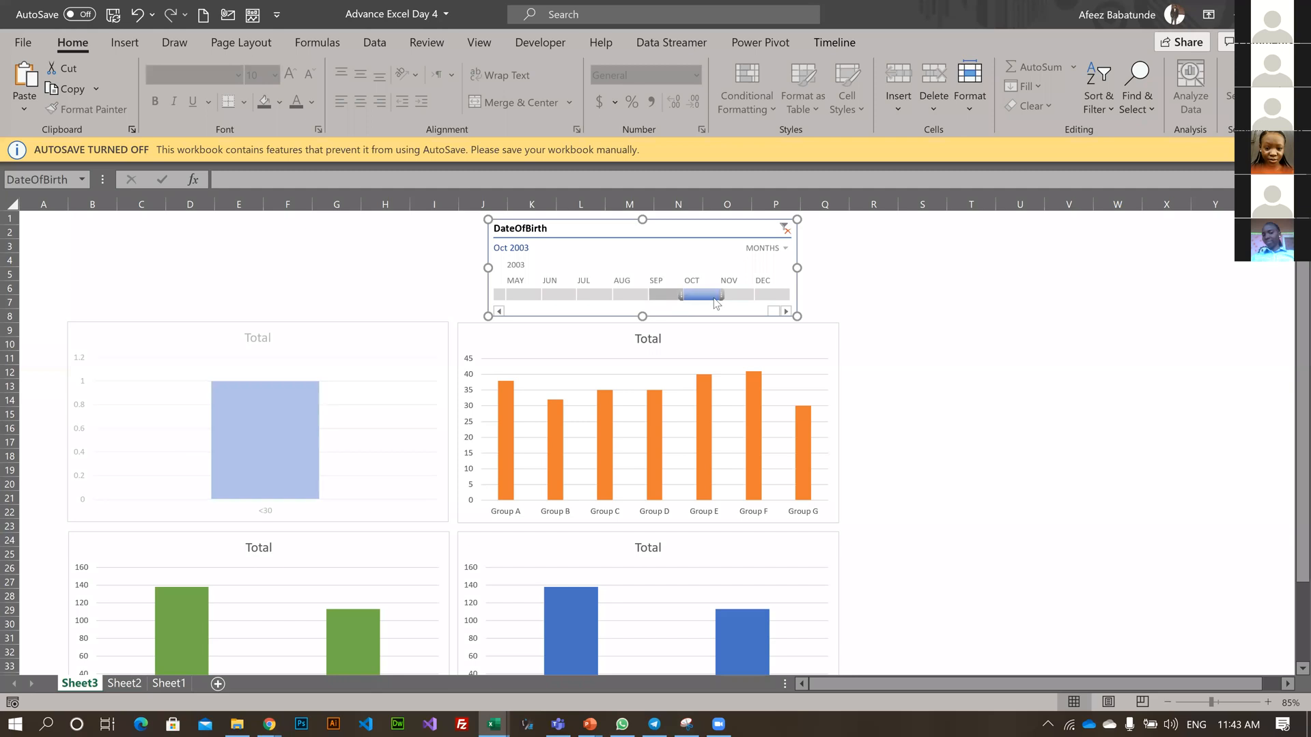
left_click(737, 295)
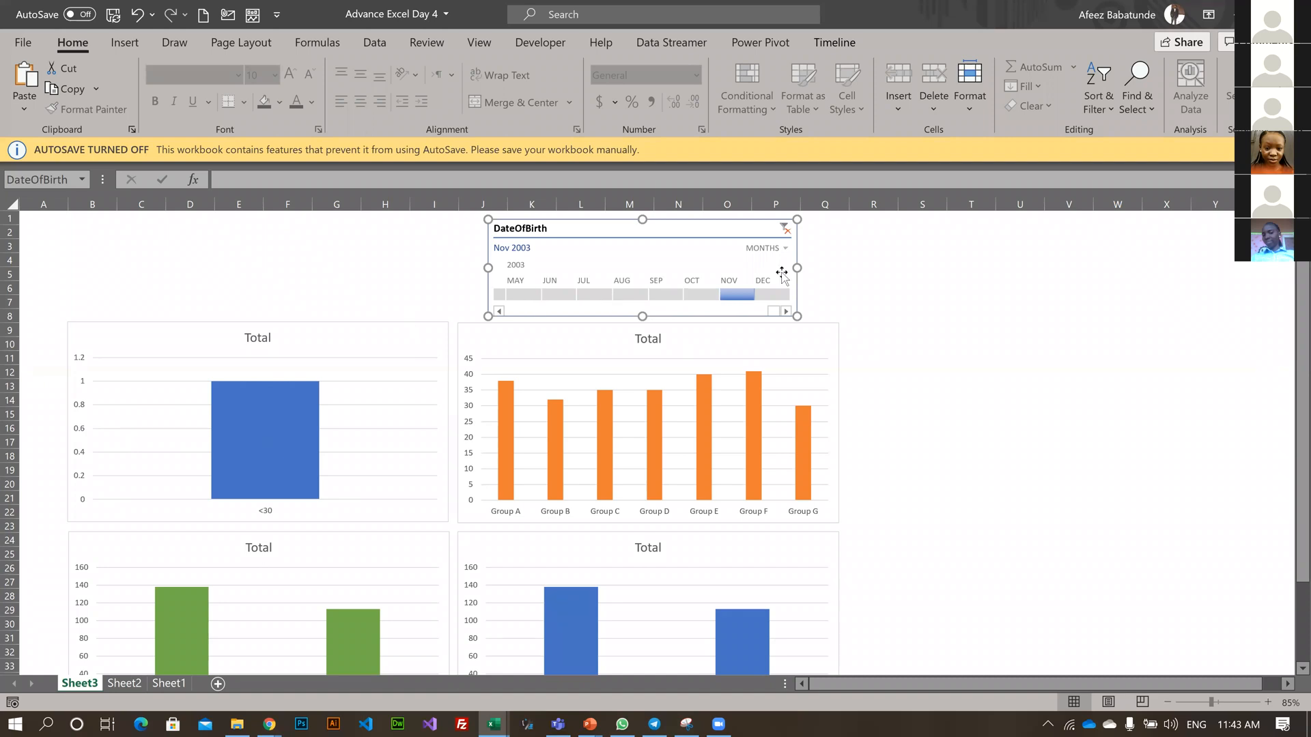
left_click(701, 295)
key("Left")
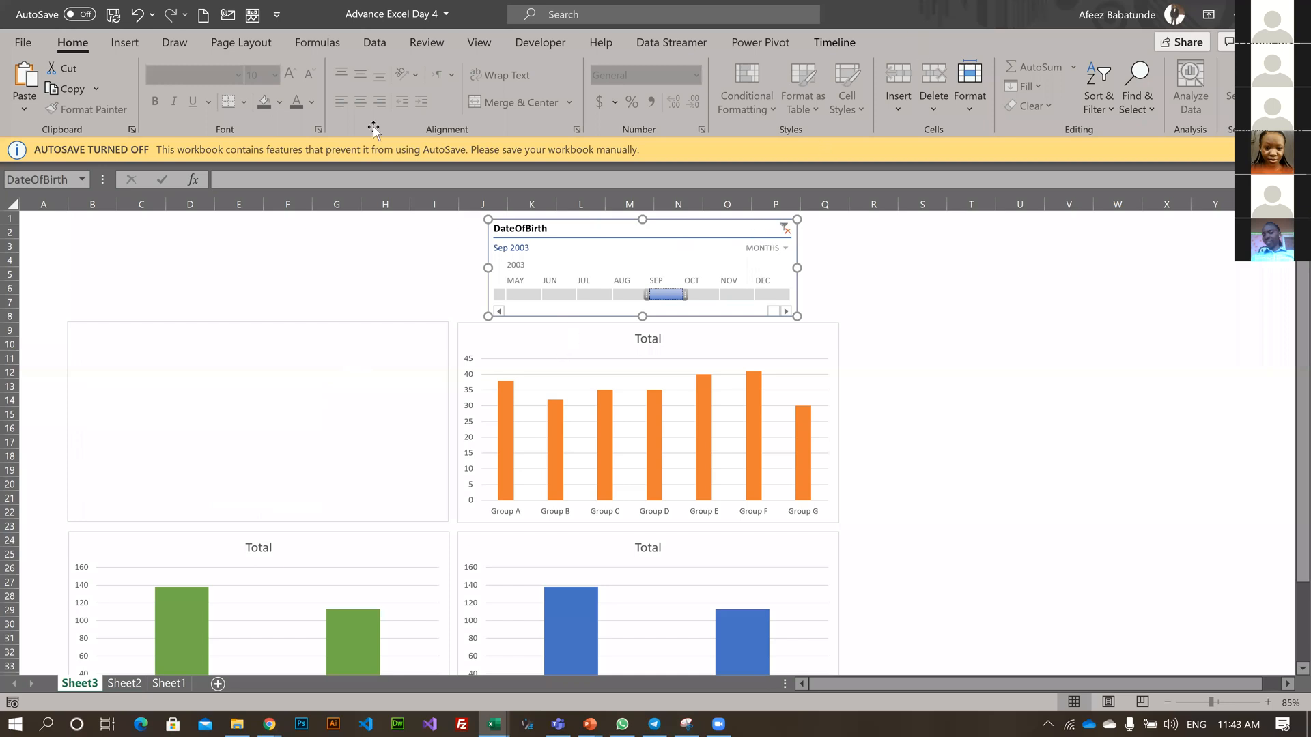
left_click(524, 294)
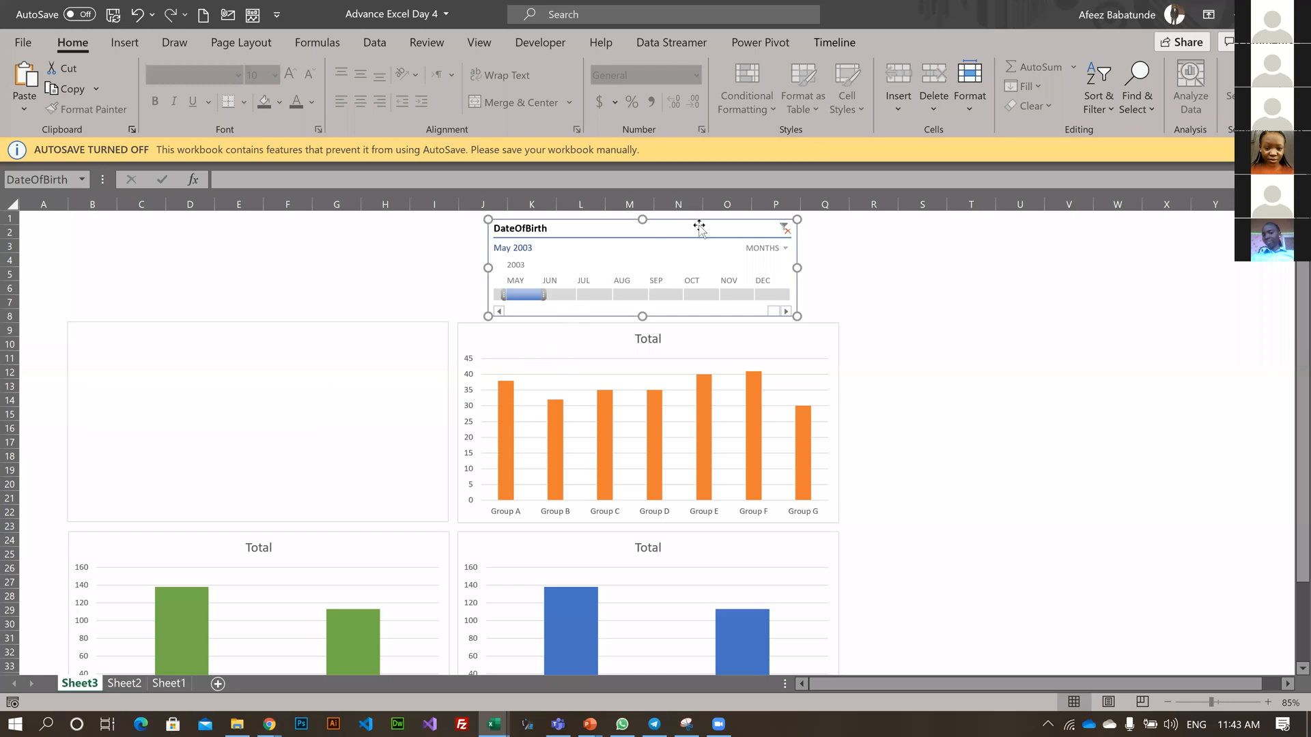
key("Delete")
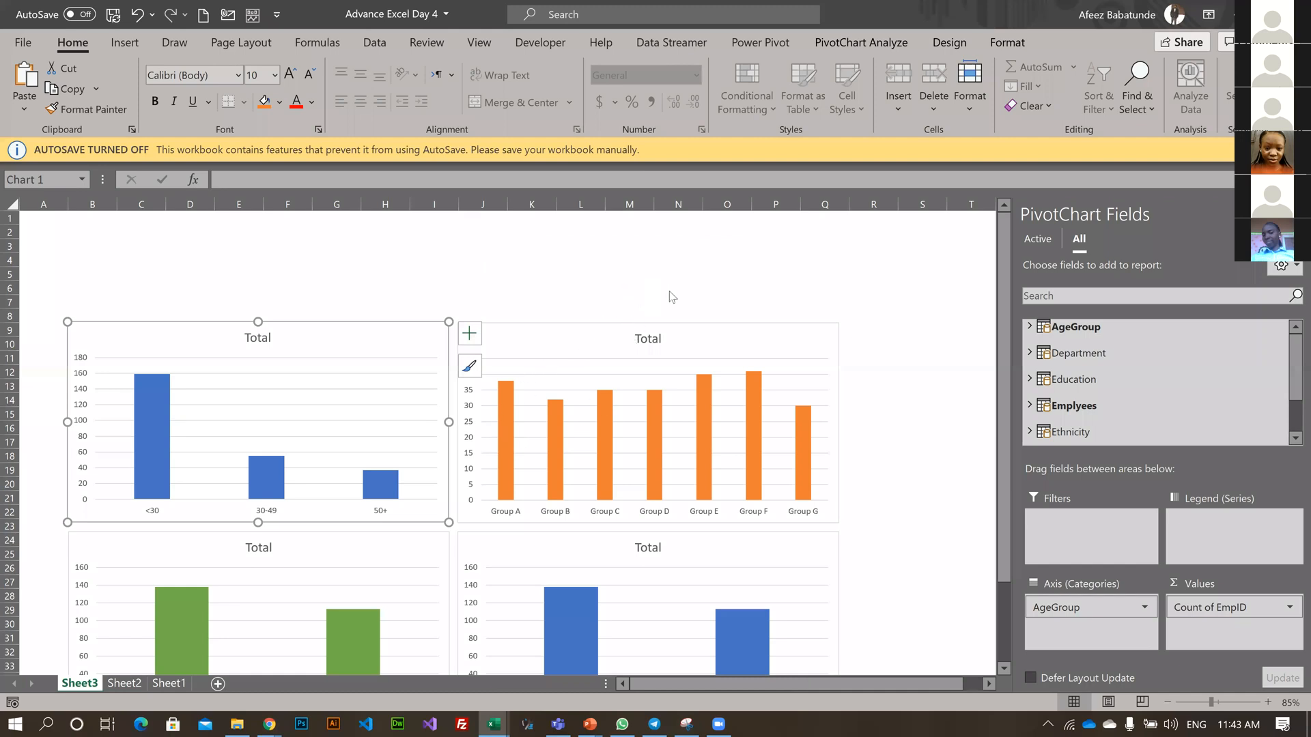
- Insert a HireDate timeline above the ethnicity chart and filter it to June 2020
left_click(715, 290)
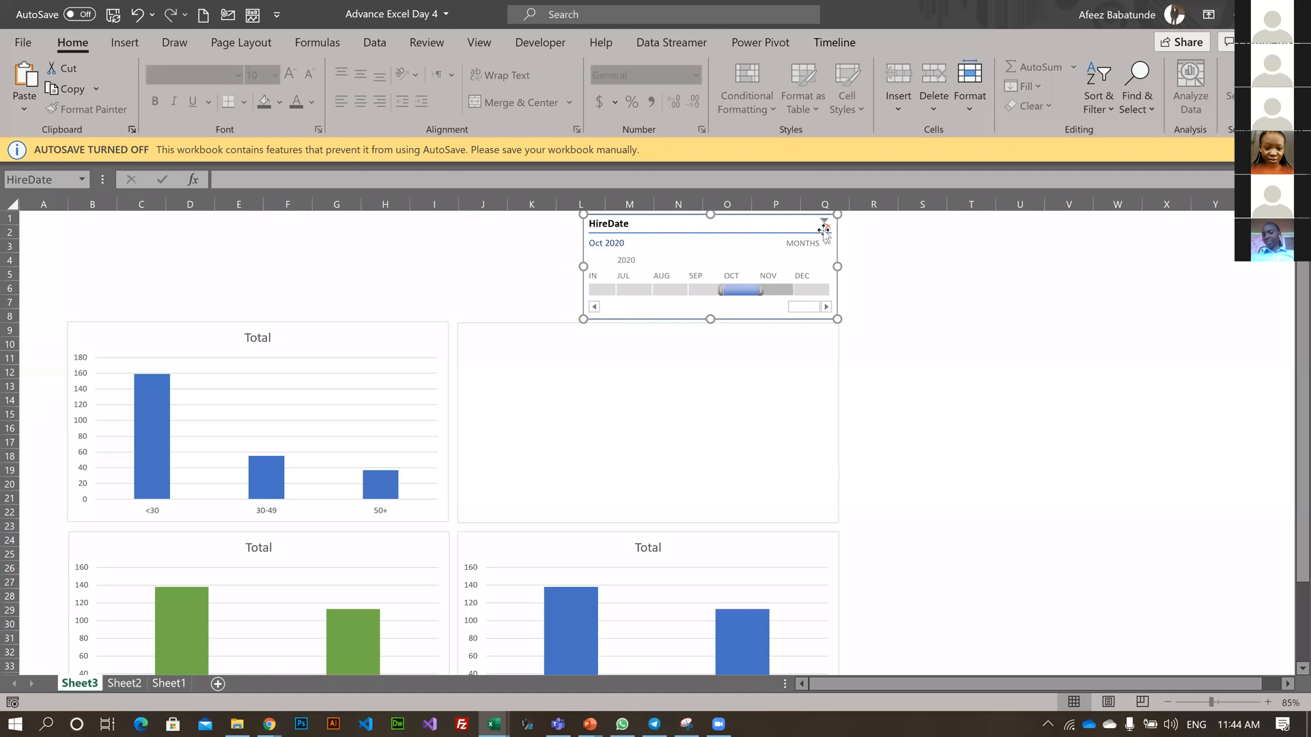
key("Left")
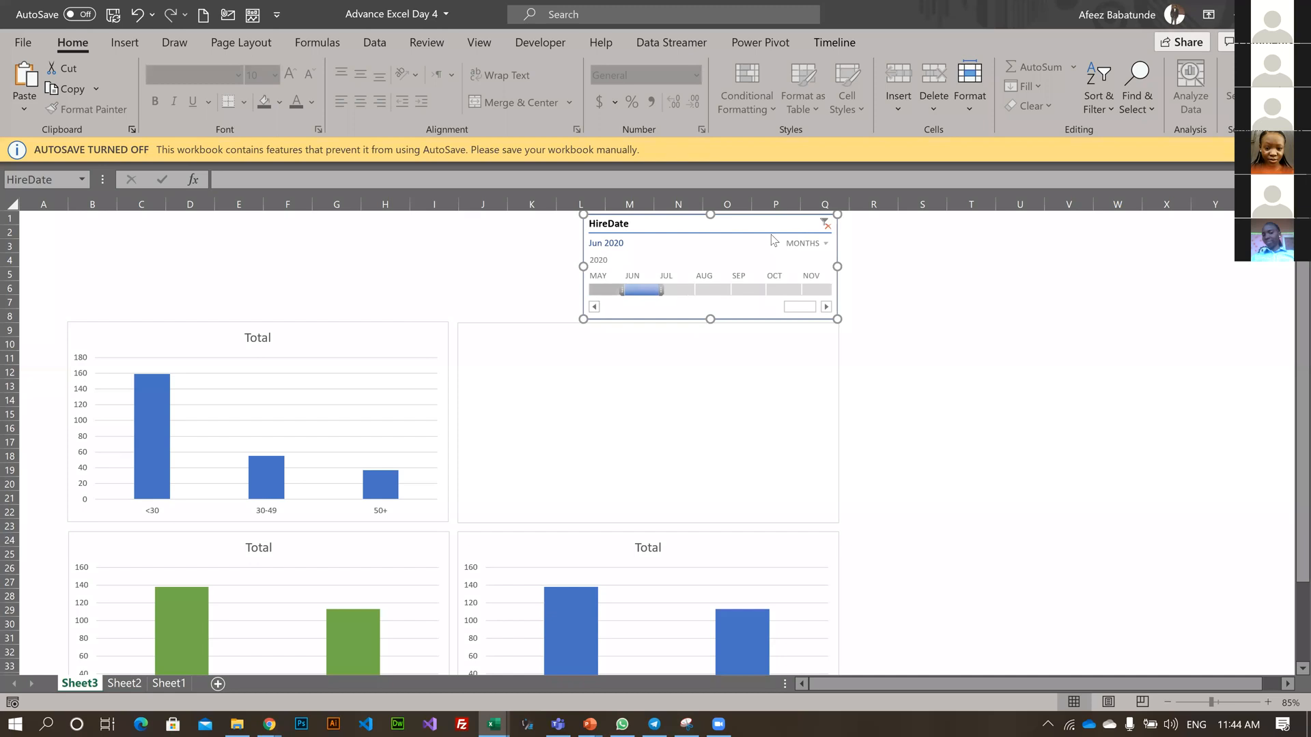
- Clear the HireDate timeline's filter, and insert an Ethnicity slicer for the ethnicity chart in place of the timeline
key("alt+c")
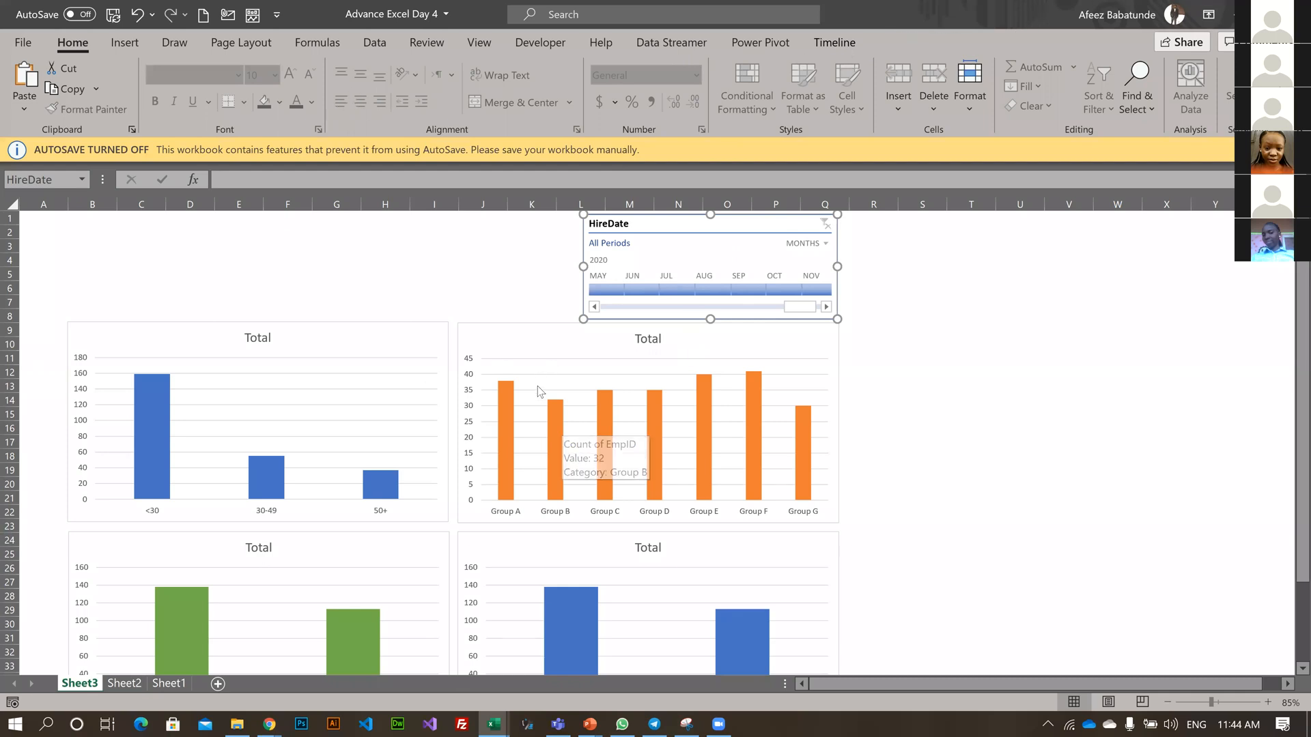
left_click(557, 498)
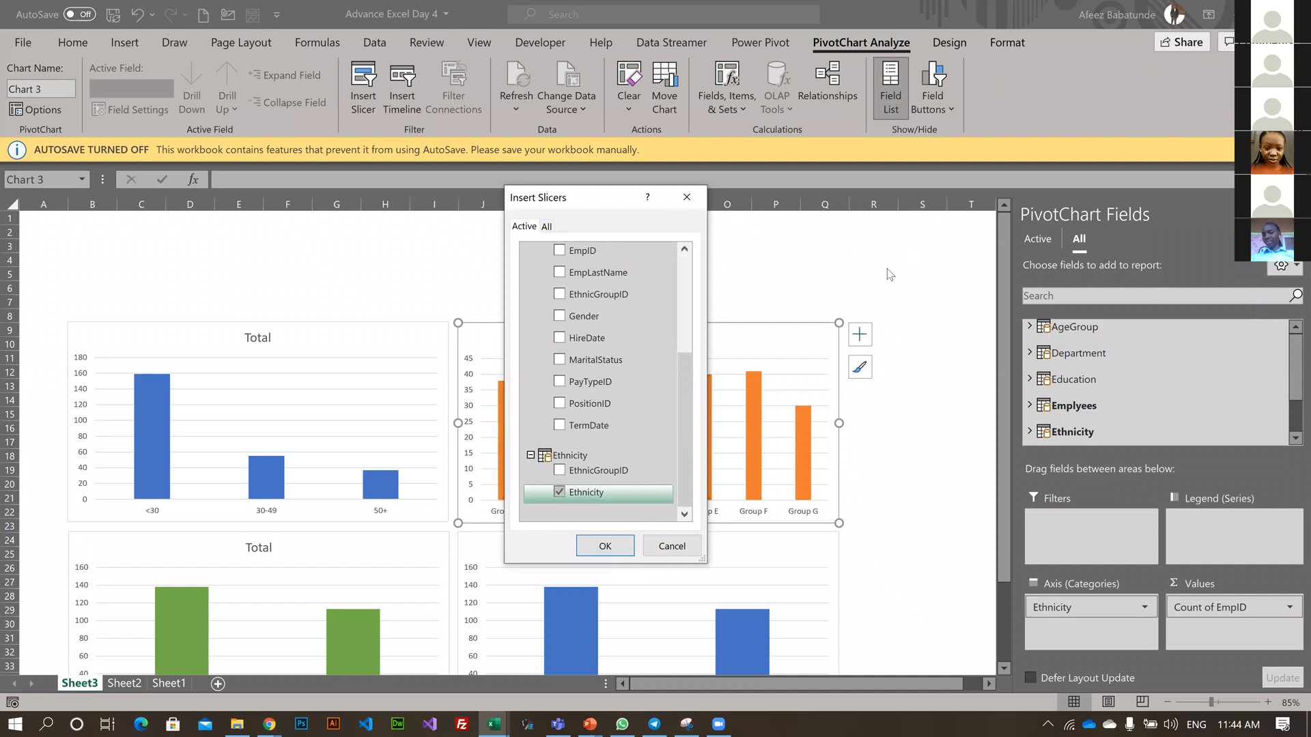
key("Return")
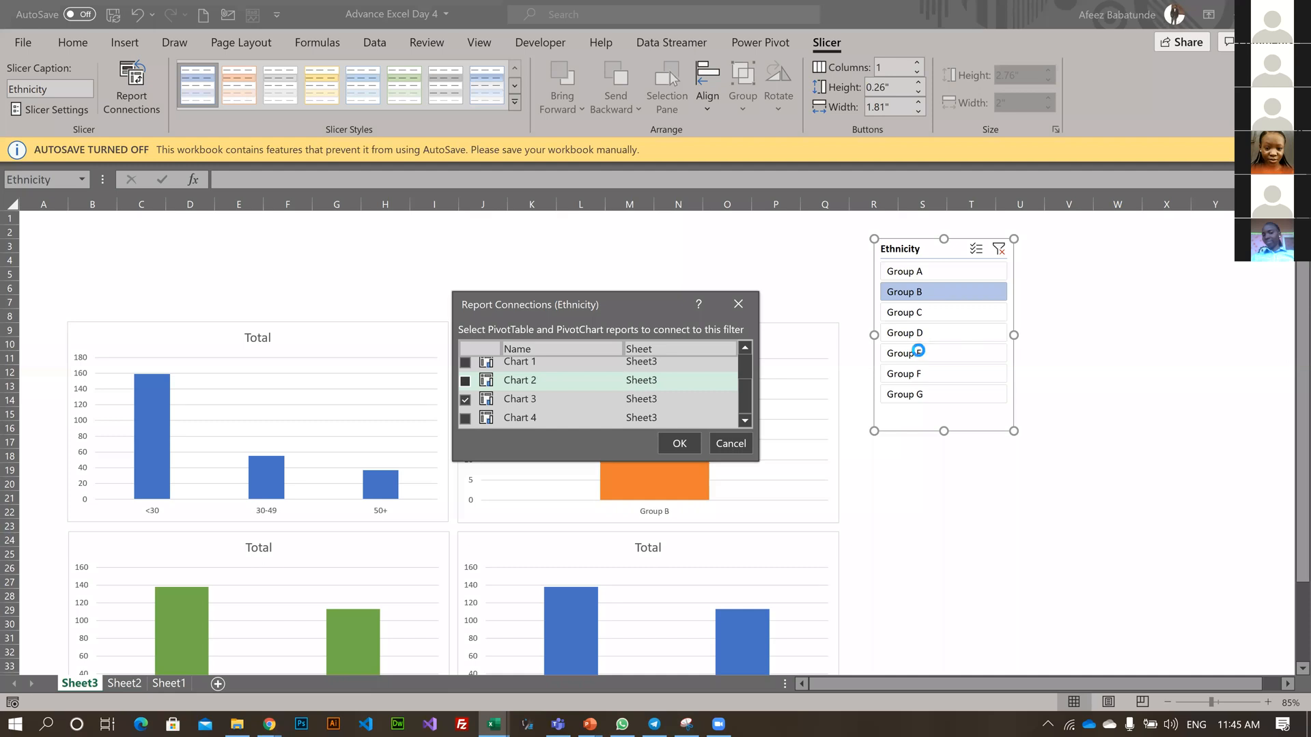
- Connect the Ethnicity slicer to all four charts on Sheet3 and filter them to Group A
key("Return")
left_click(908, 271)
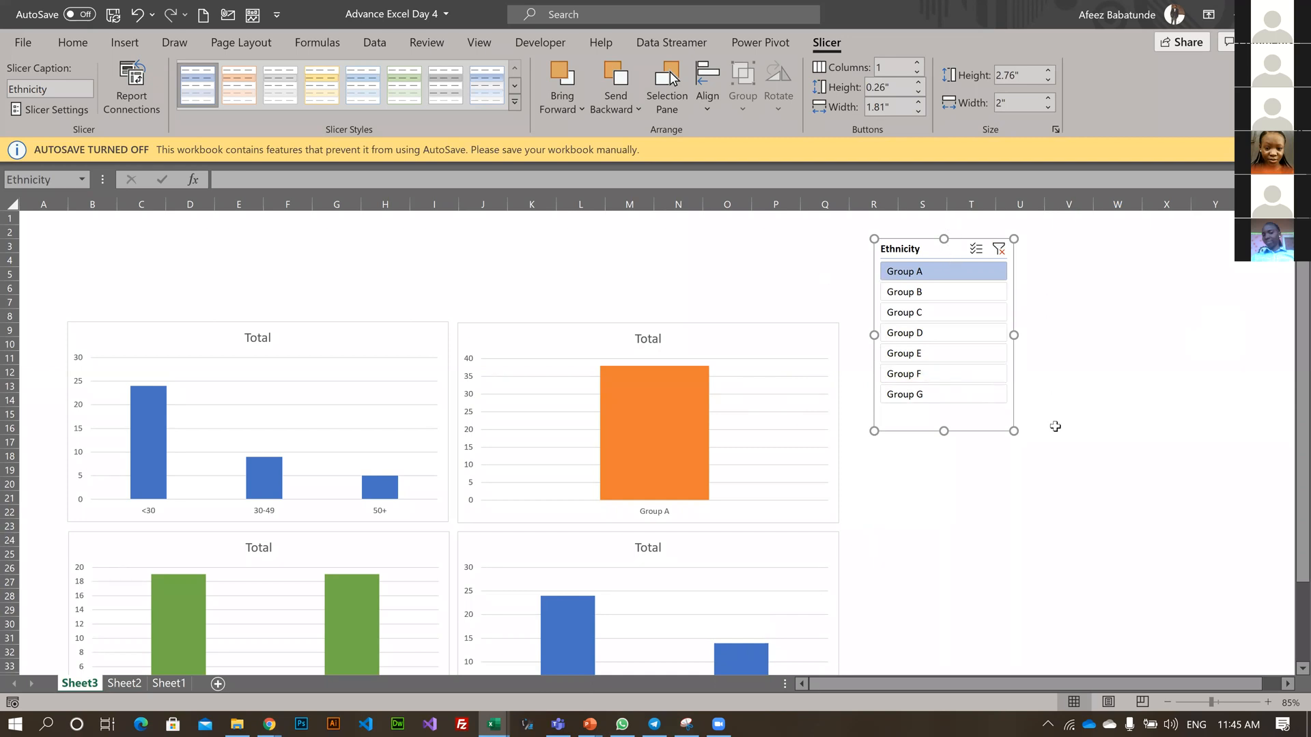
- Arrange the Ethnicity slicer in 3 columns, resize it to about 3.63" wide, and place it above the ethnicity chart
left_click_drag(1012, 425, 977, 281)
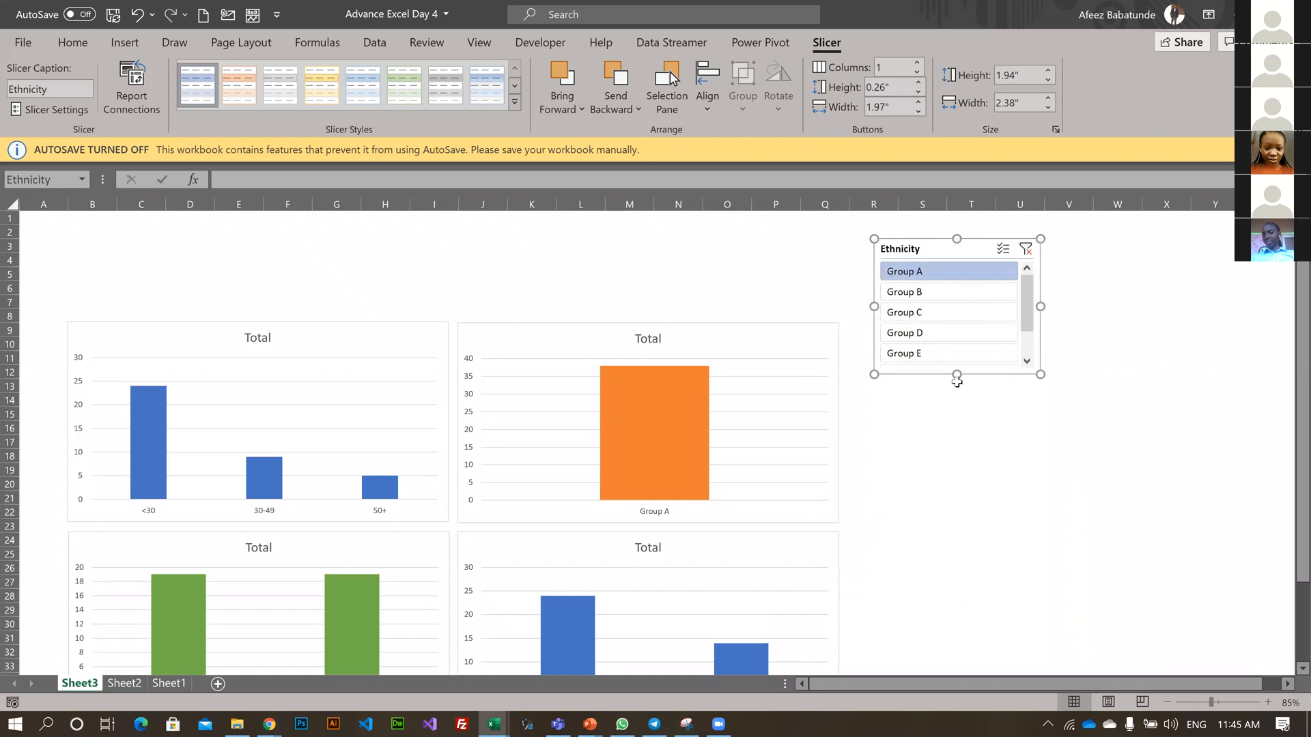
left_click(917, 62)
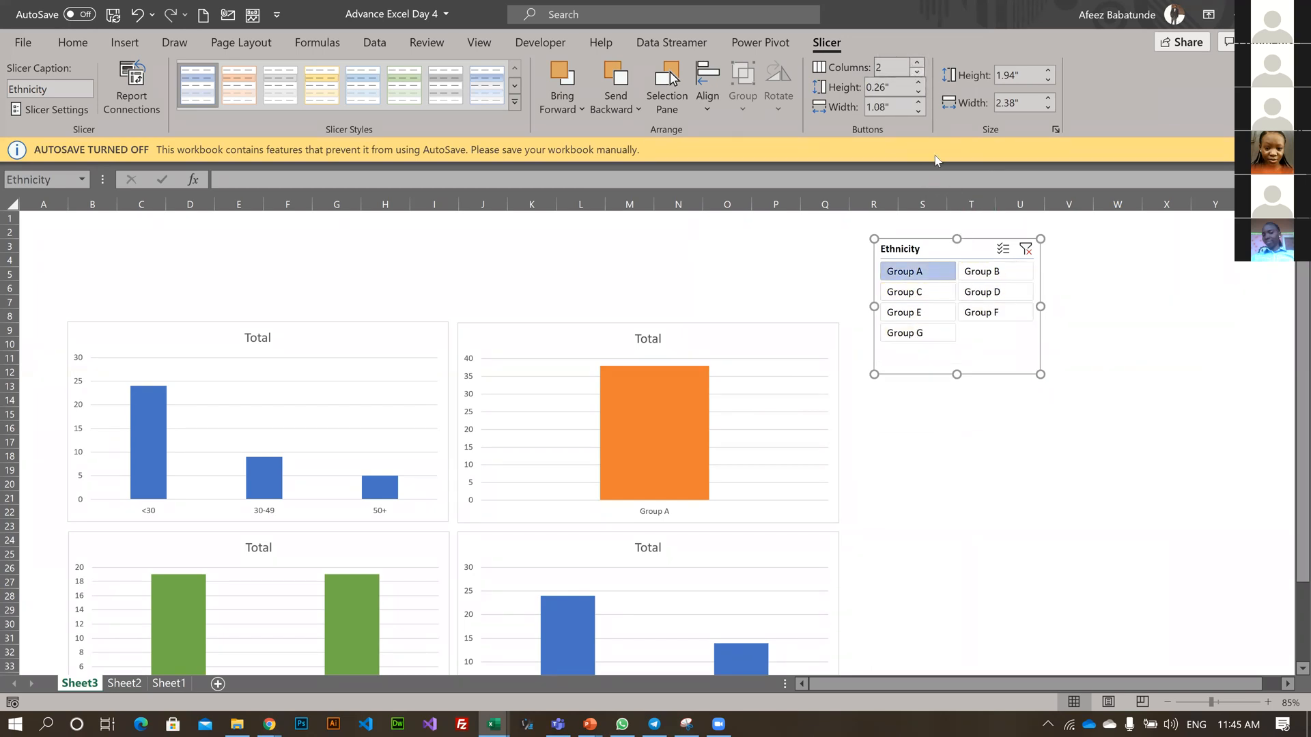
left_click(917, 62)
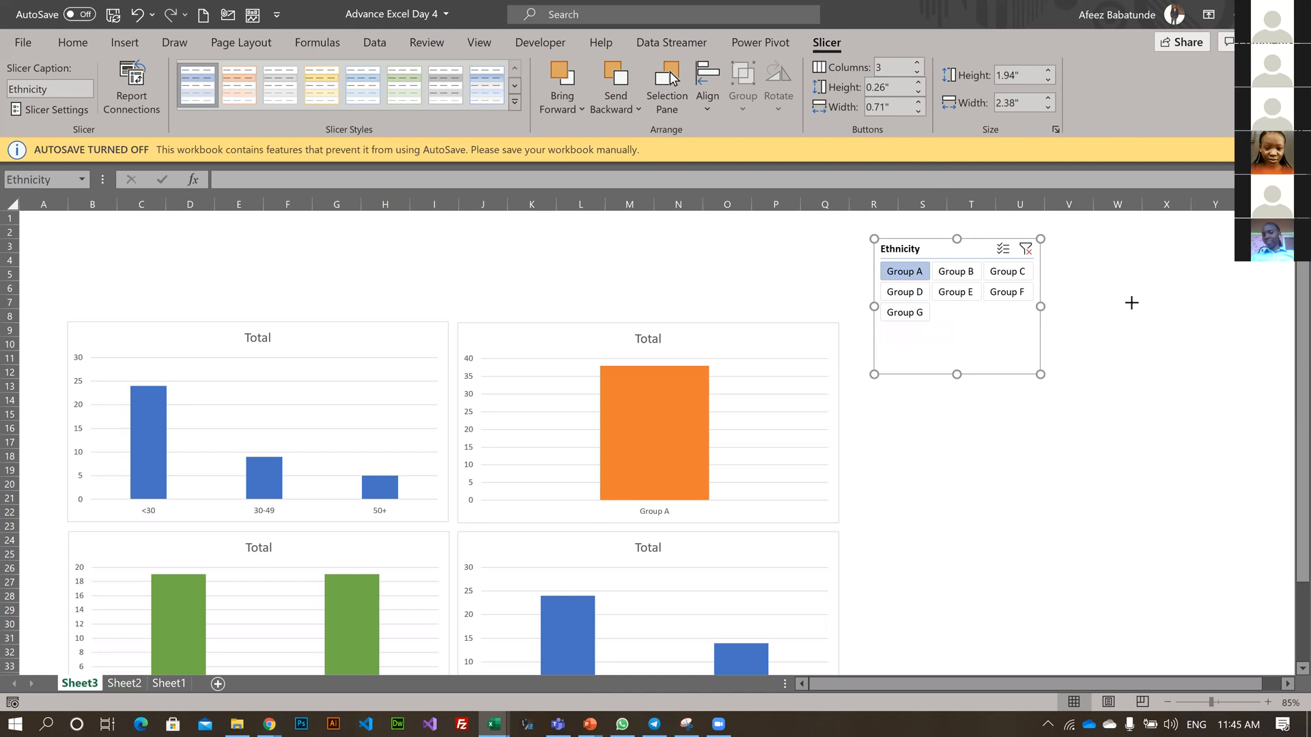
left_click_drag(1041, 307, 1128, 305)
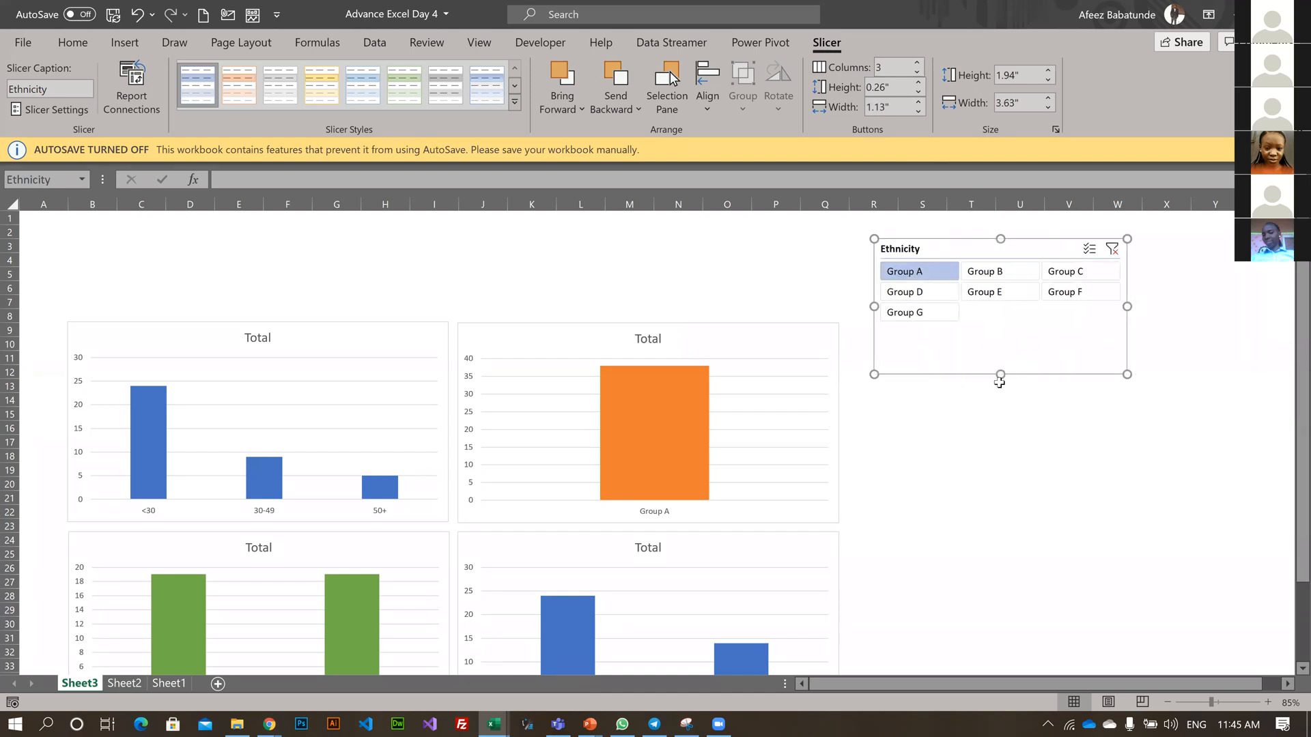
left_click_drag(998, 376, 1006, 326)
left_click_drag(963, 246, 486, 228)
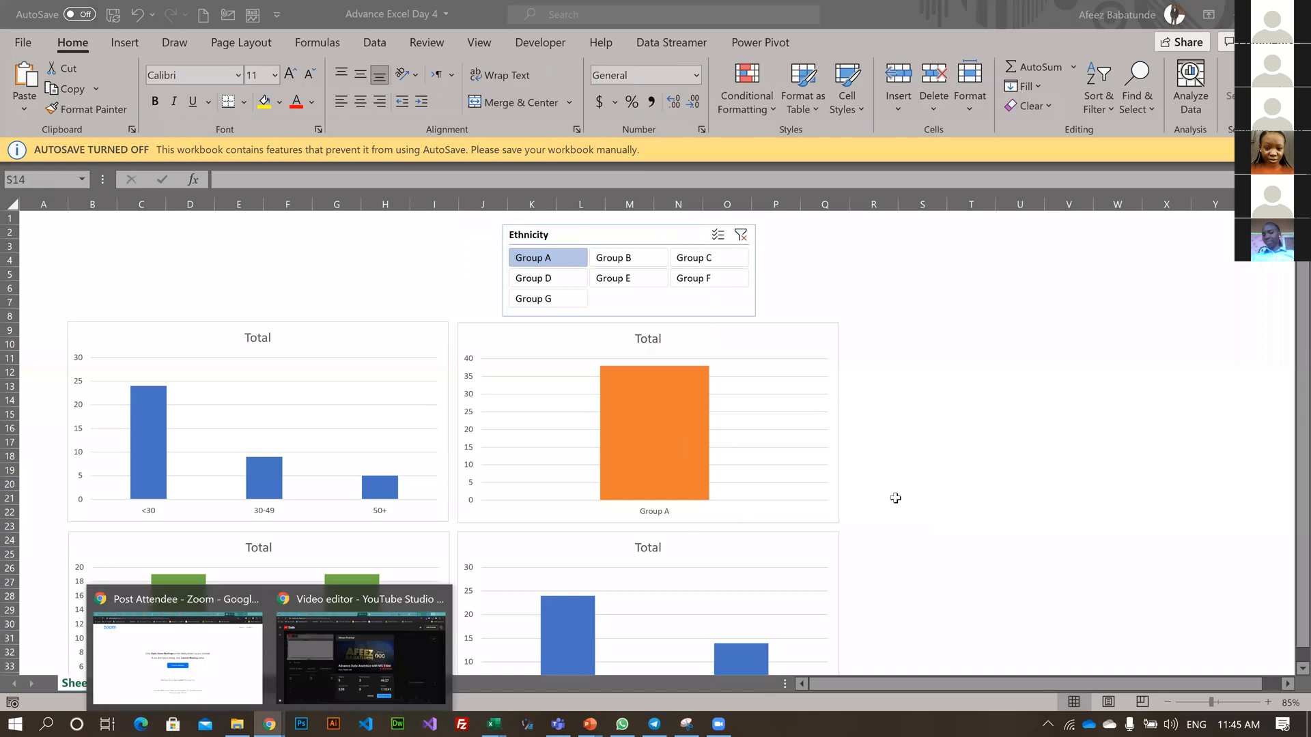
- Clear the Ethnicity slicer's filter, switch to Sheet2, and save the workbook
left_click(821, 479)
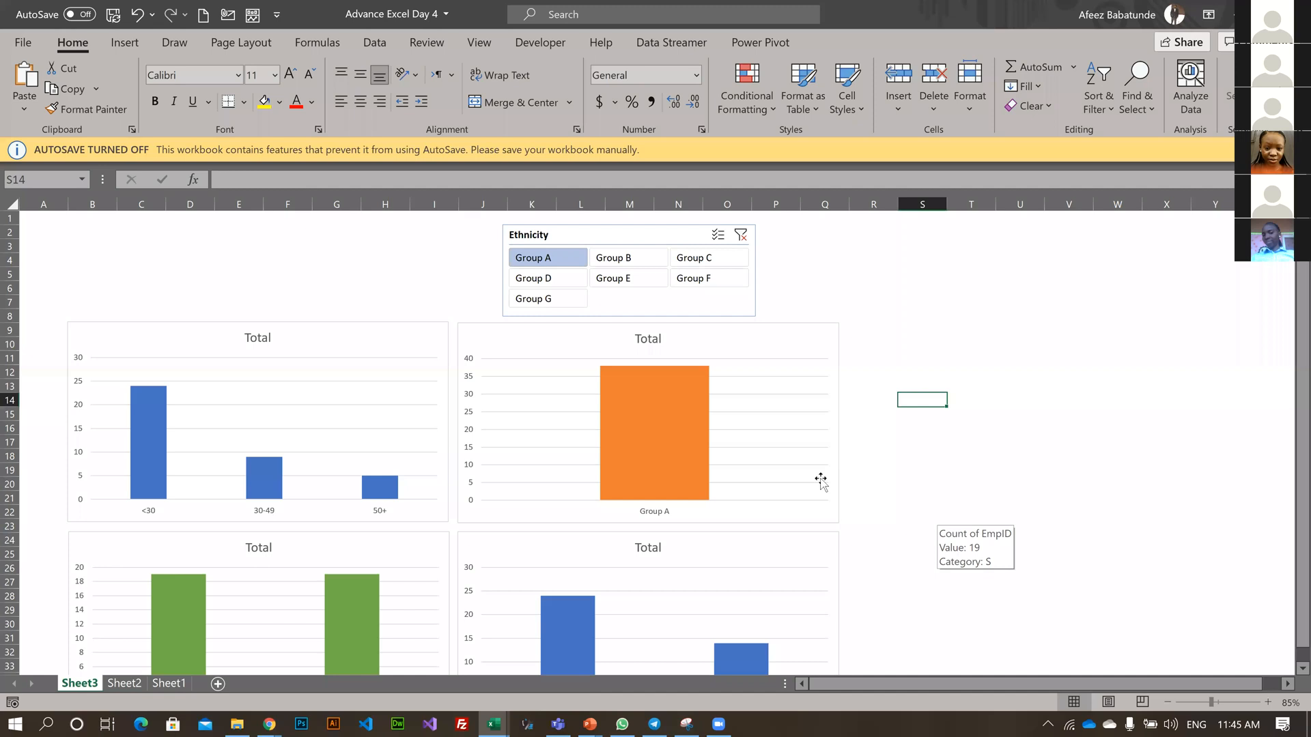
key("ctrl+z")
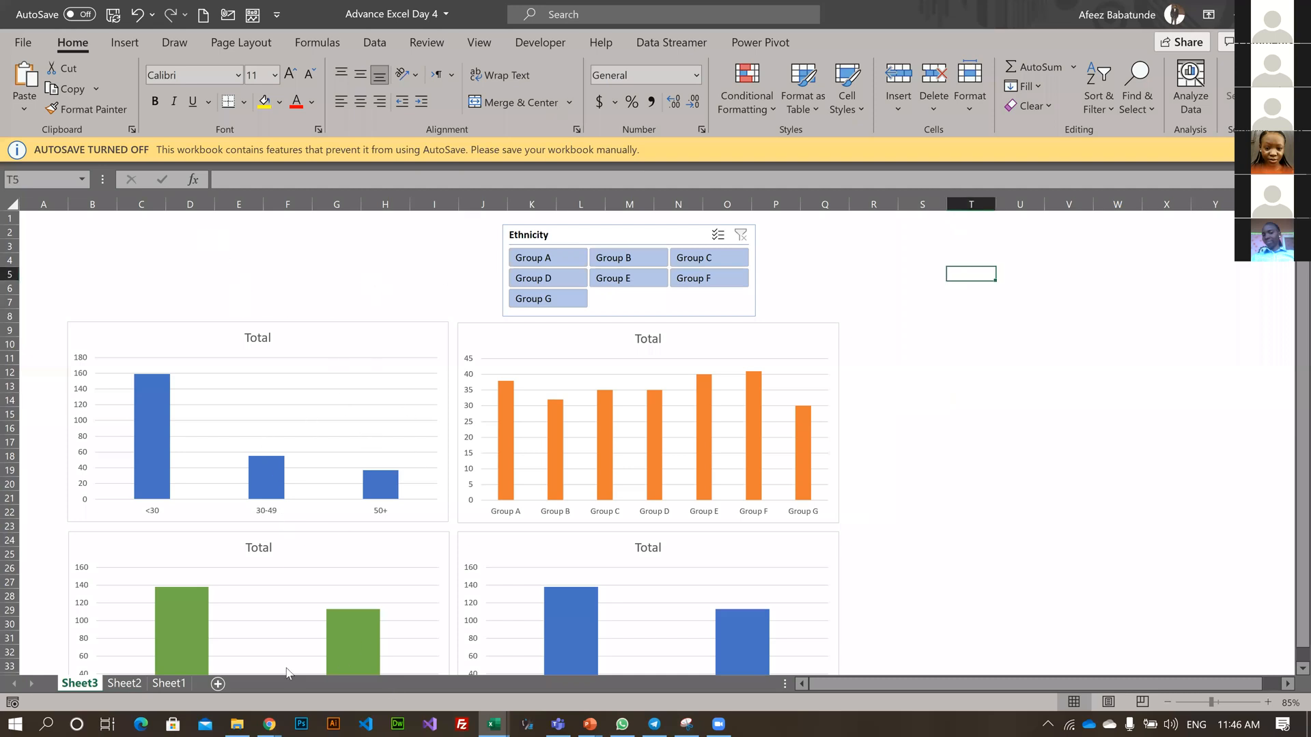
left_click(129, 688)
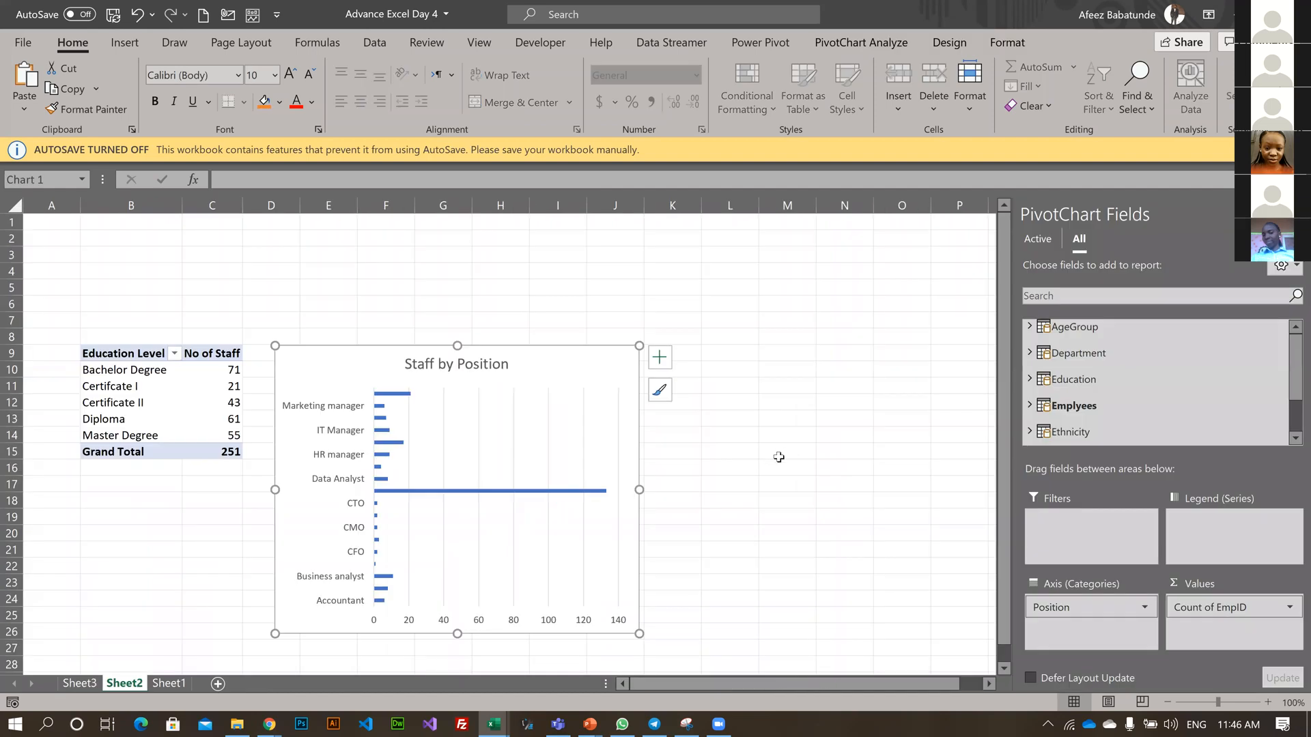
key("Escape")
key("ctrl+s")
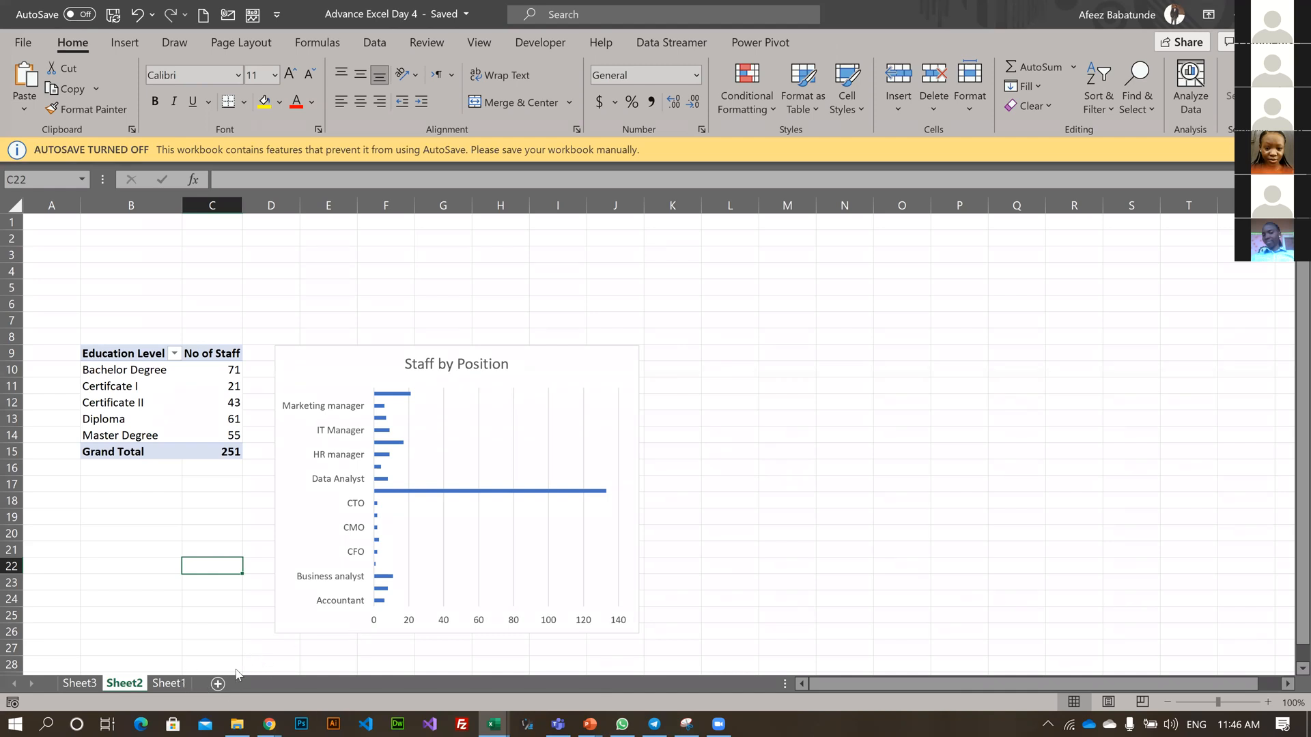
- Delete Sheet1 with its empty PivotTable and add a new blank worksheet
left_click(191, 685)
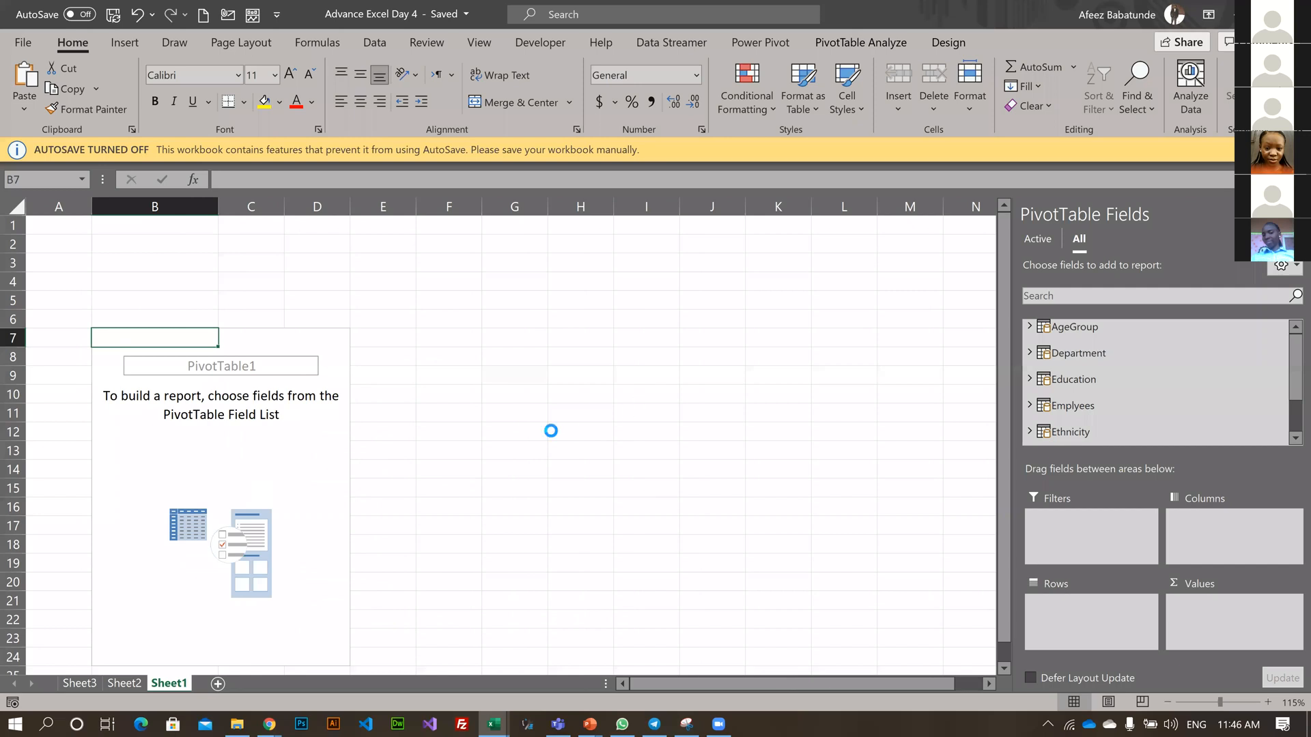
right_click(171, 683)
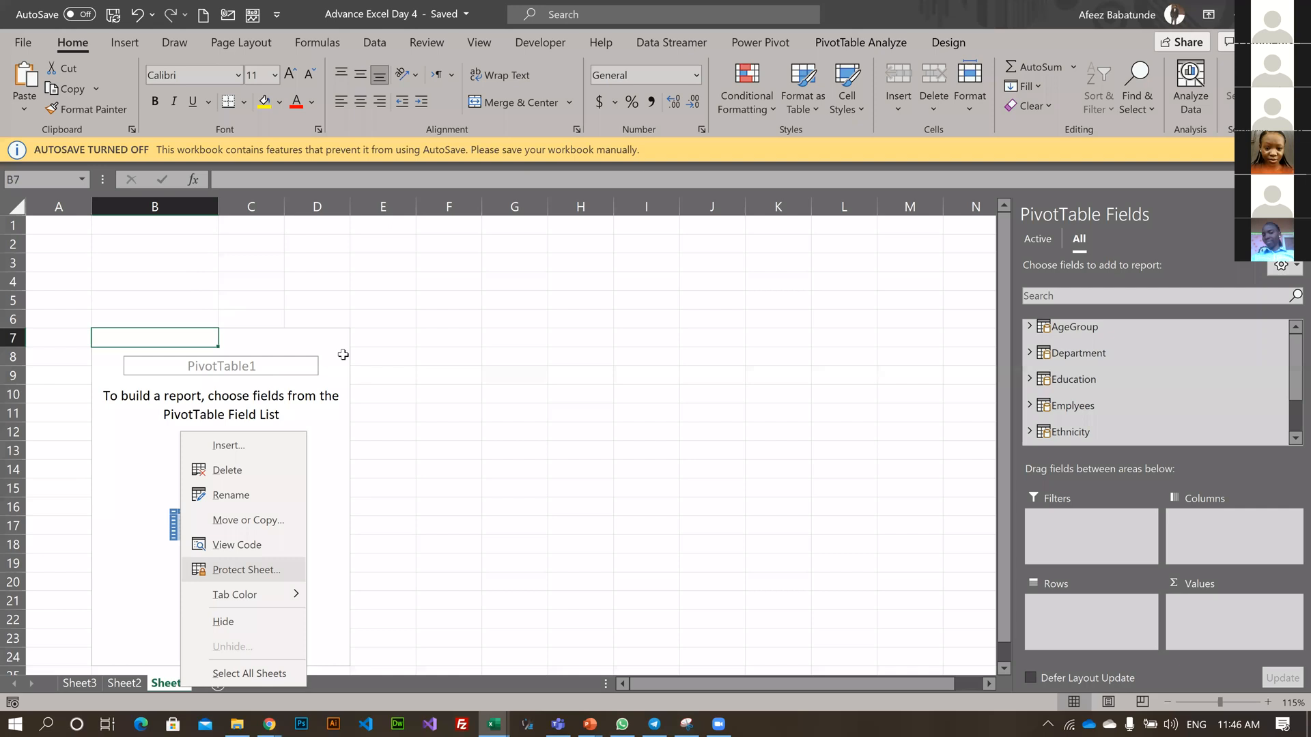
left_click(227, 470)
left_click(651, 423)
scroll(273, 341, "up", 4)
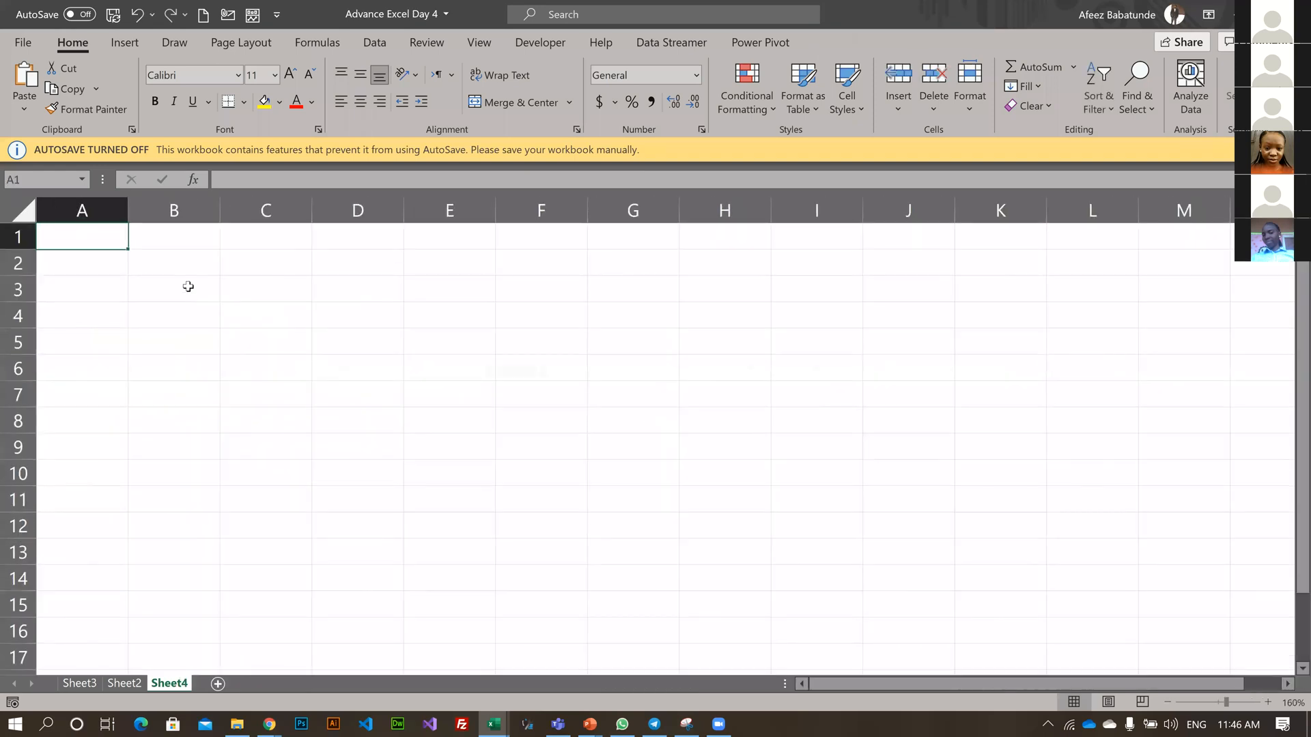
- Enter the column header "Student ID" in cell C3 of the new worksheet
left_click(270, 290)
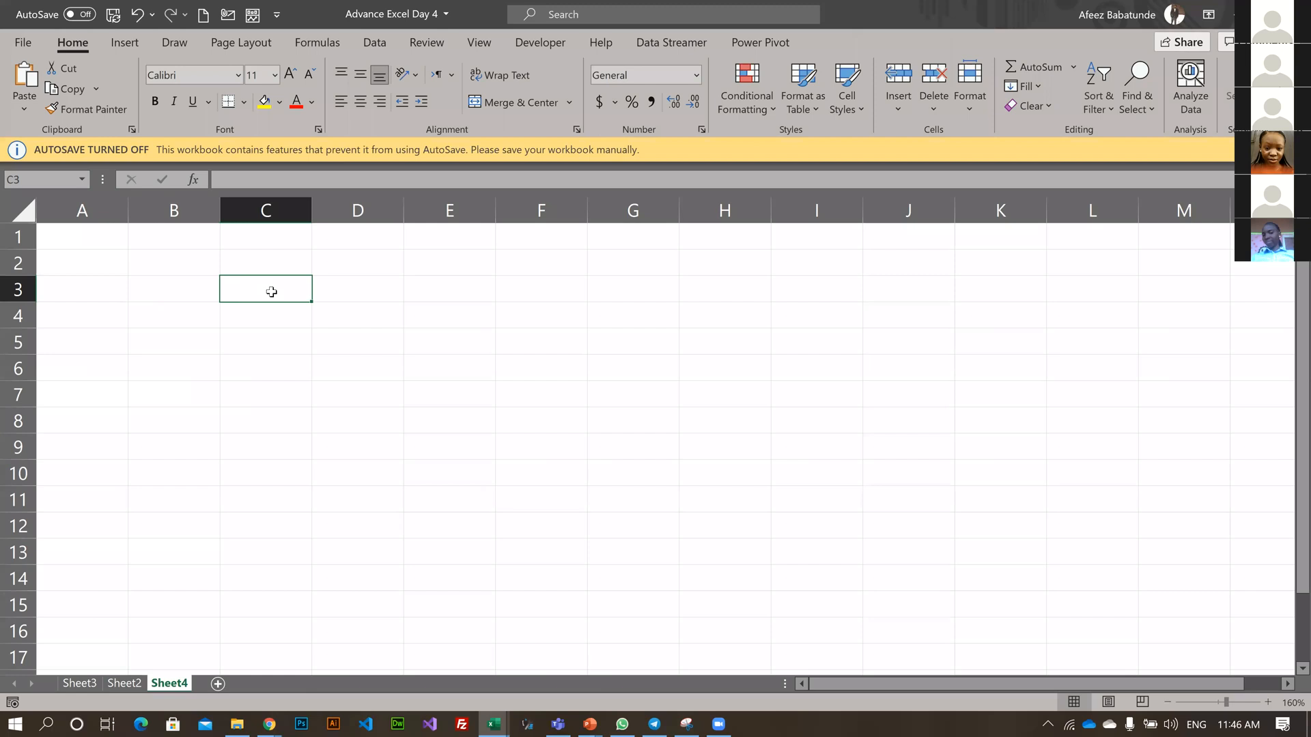
type("S")
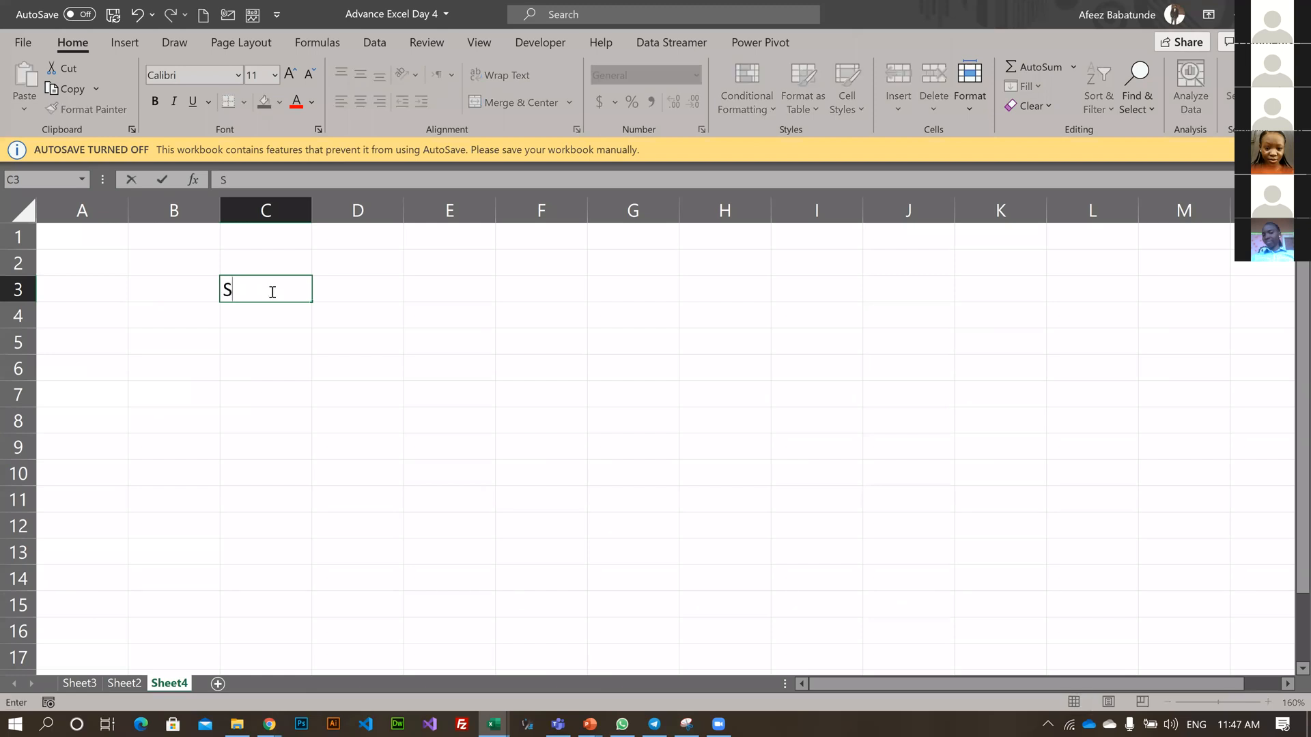
type("tudent")
key("Tab")
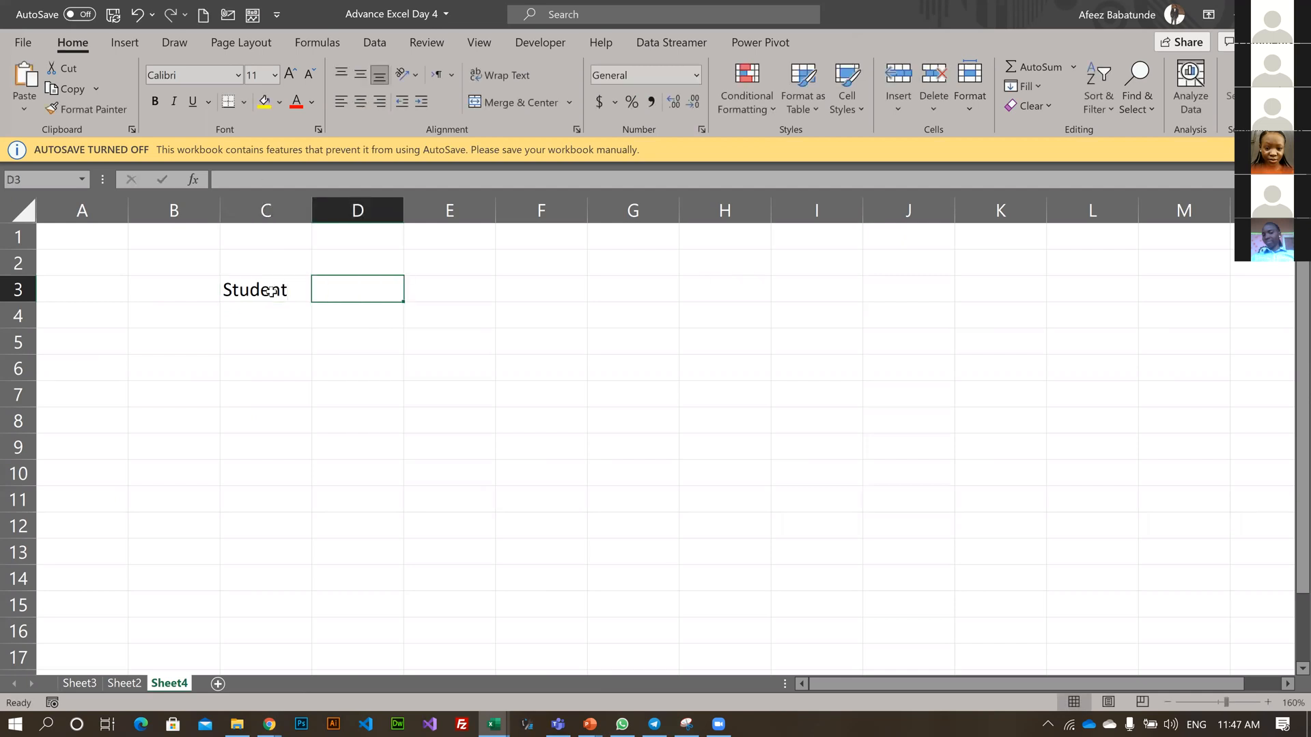
left_click(271, 292)
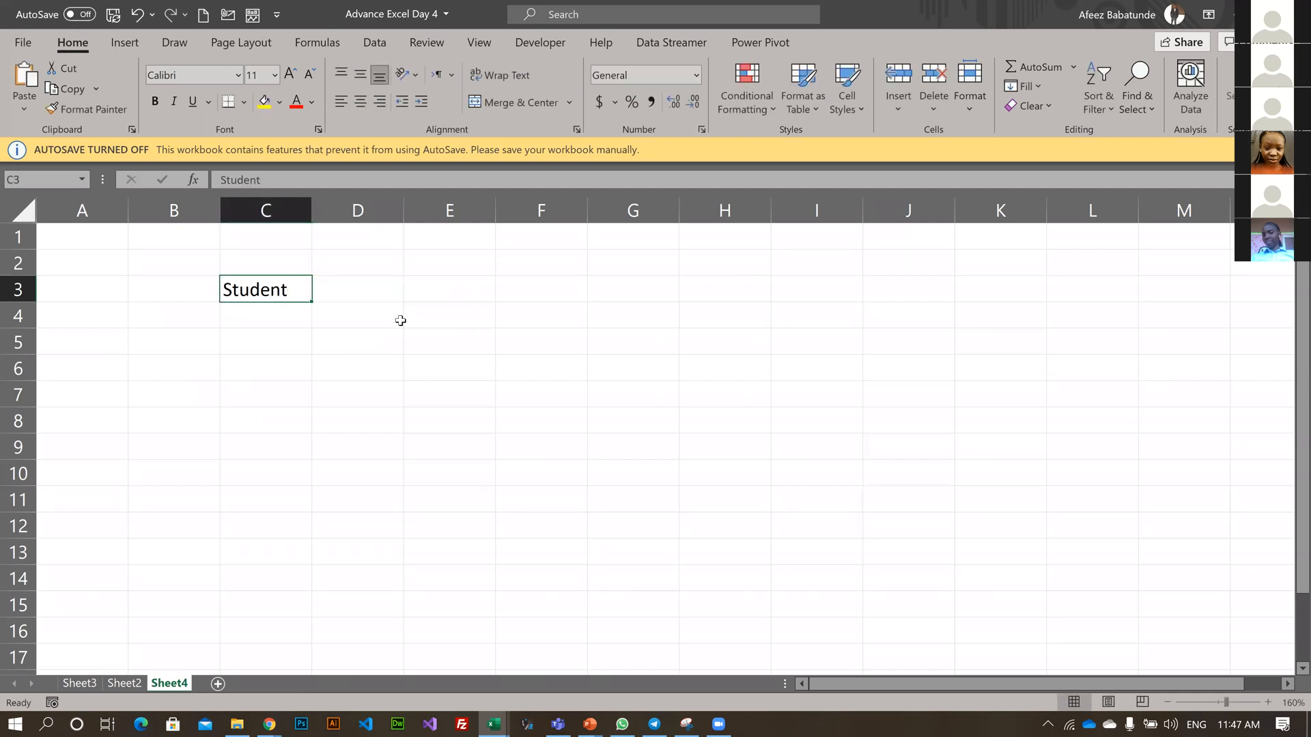
left_click(325, 183)
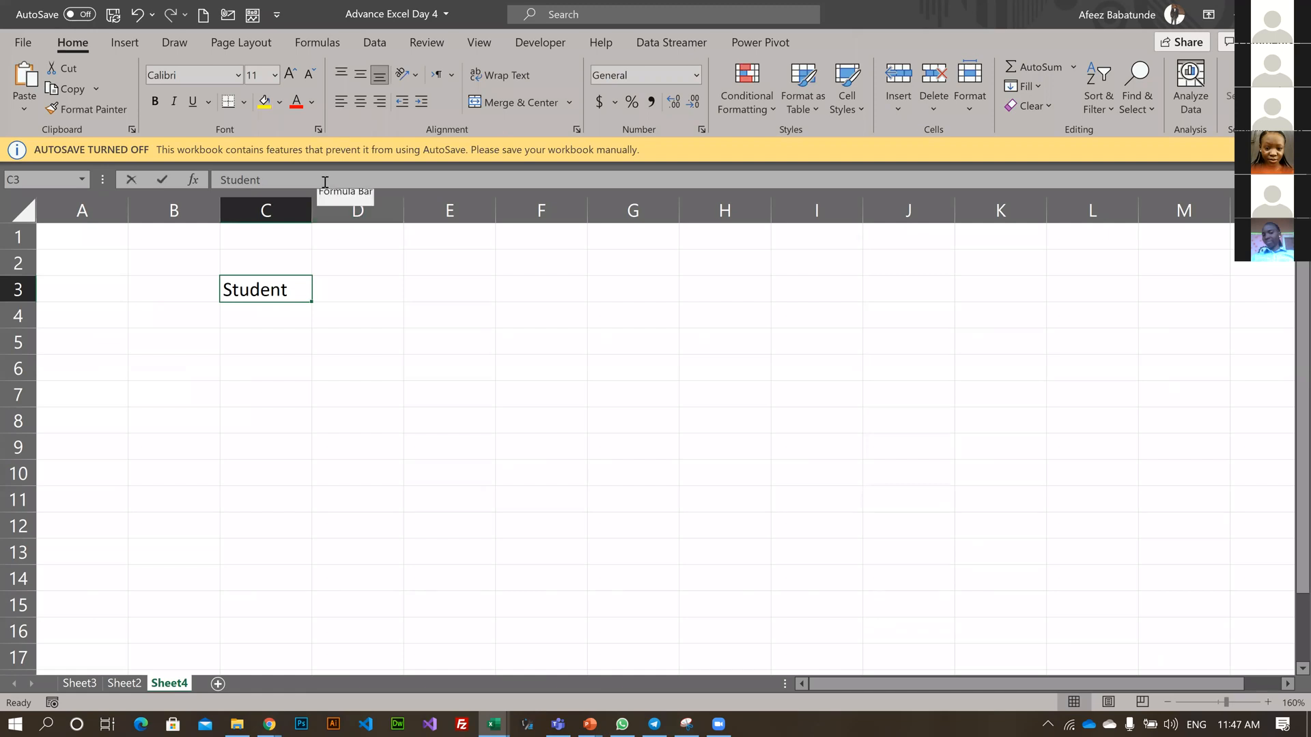
type("ID")
key("Tab")
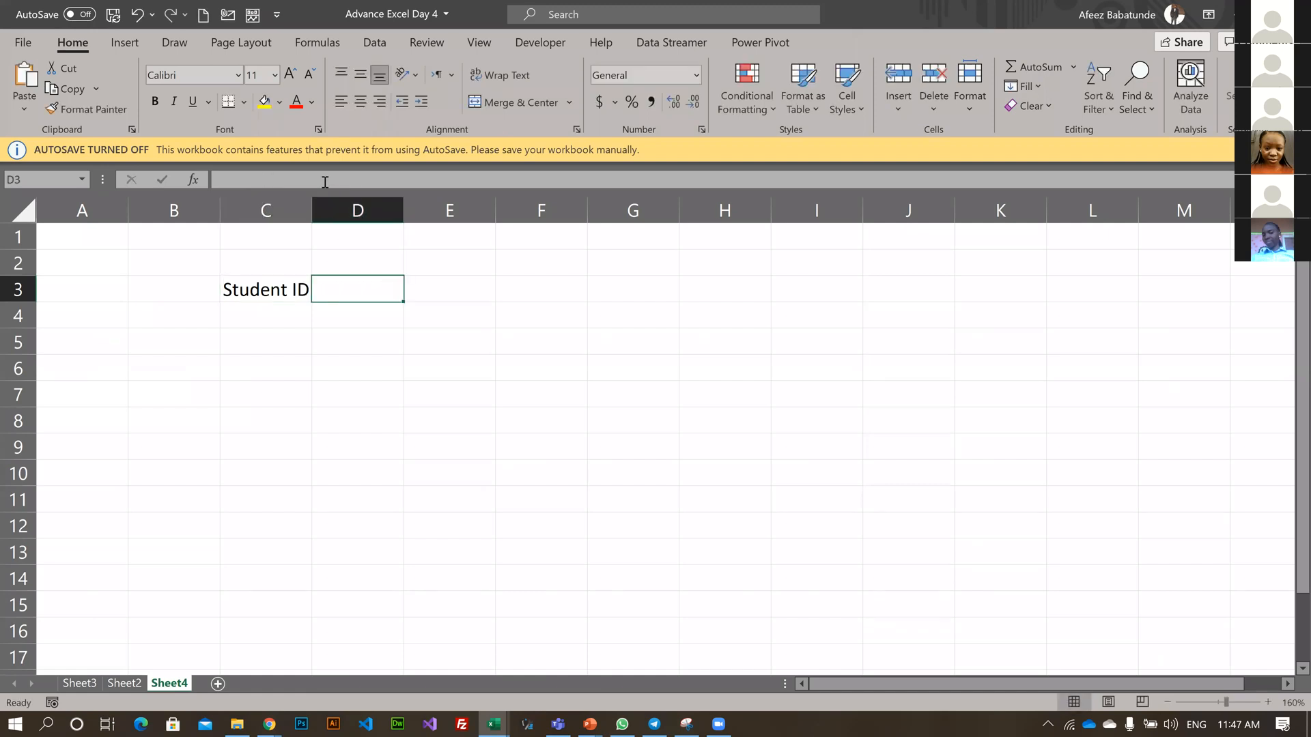
- Enter the headers "Country" in D3 and "State" in E3, and save the workbook
type("State")
key("Tab")
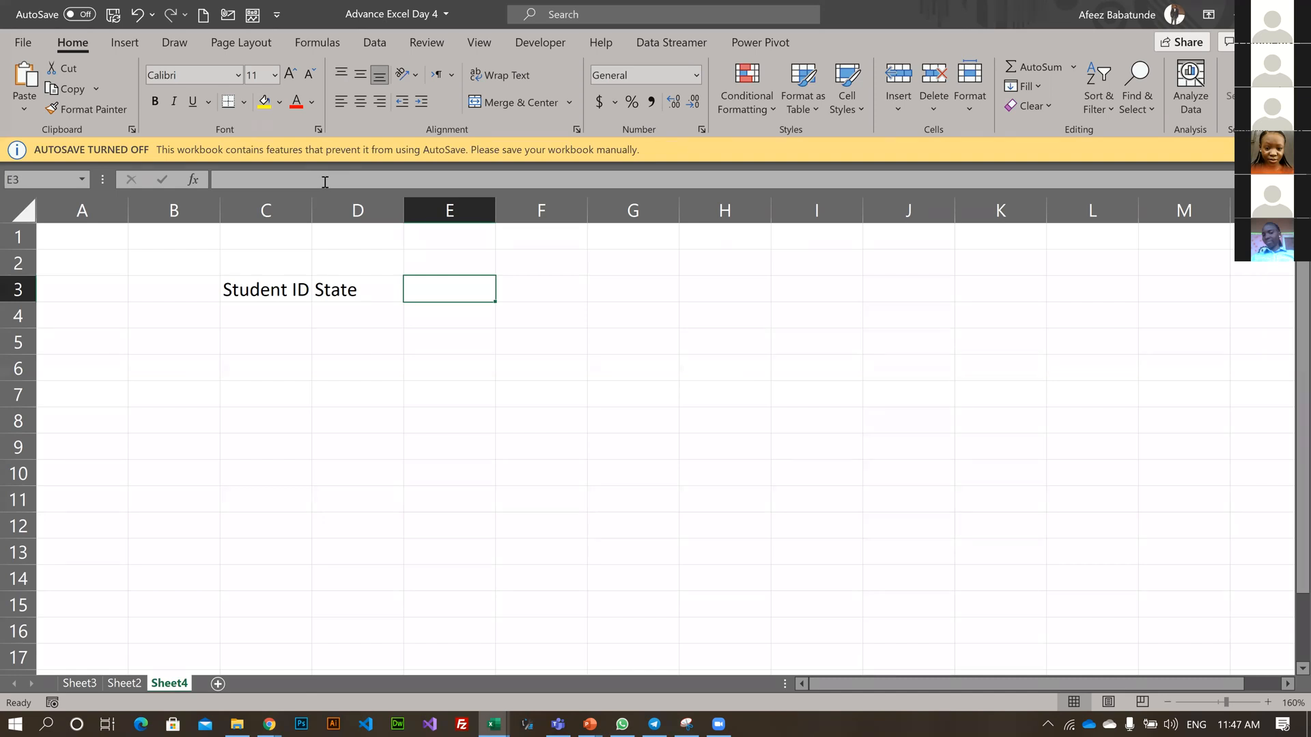
key("Left")
type("Country")
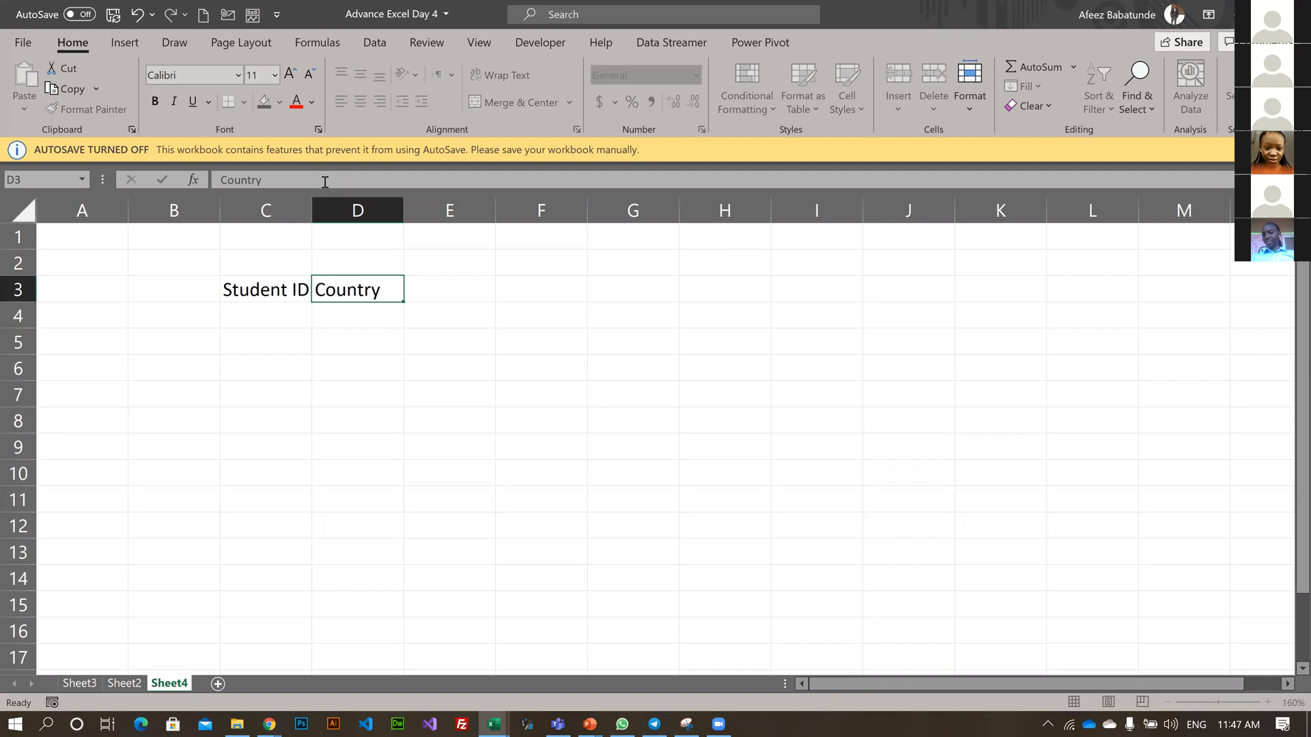
key("Tab")
type("State")
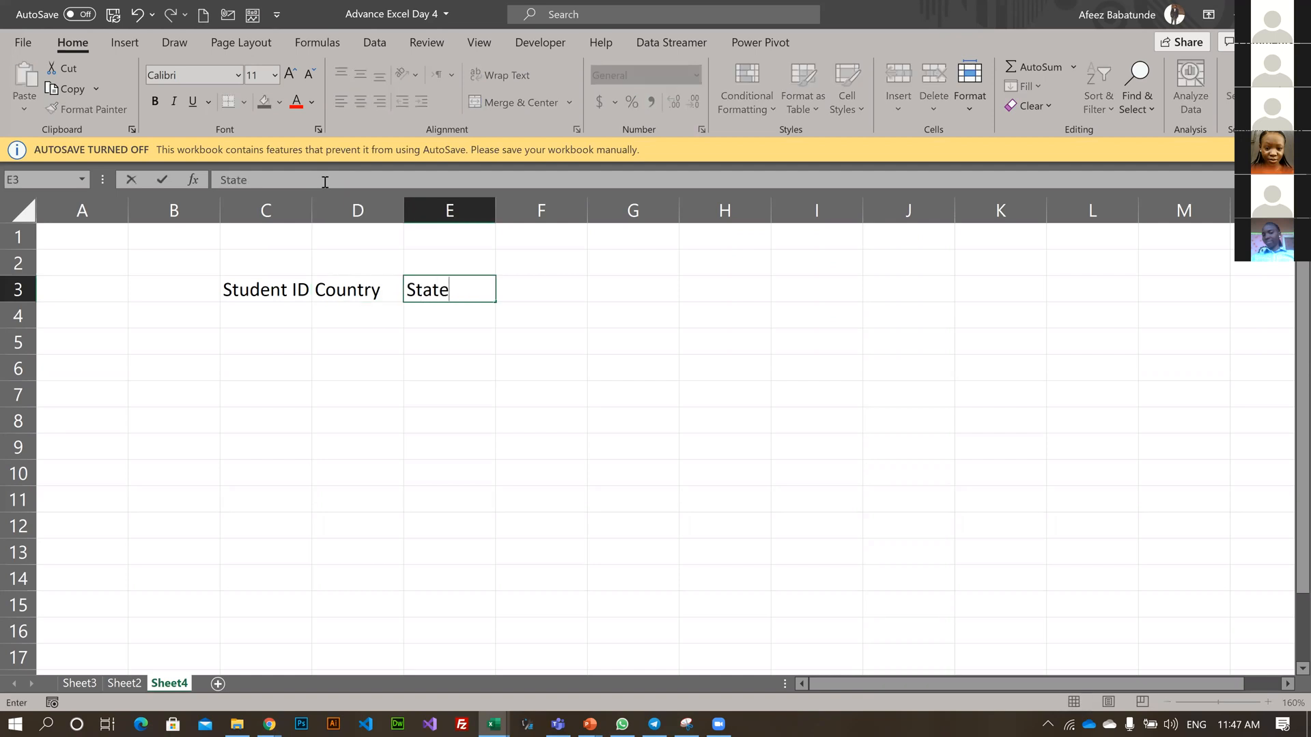
key("Tab")
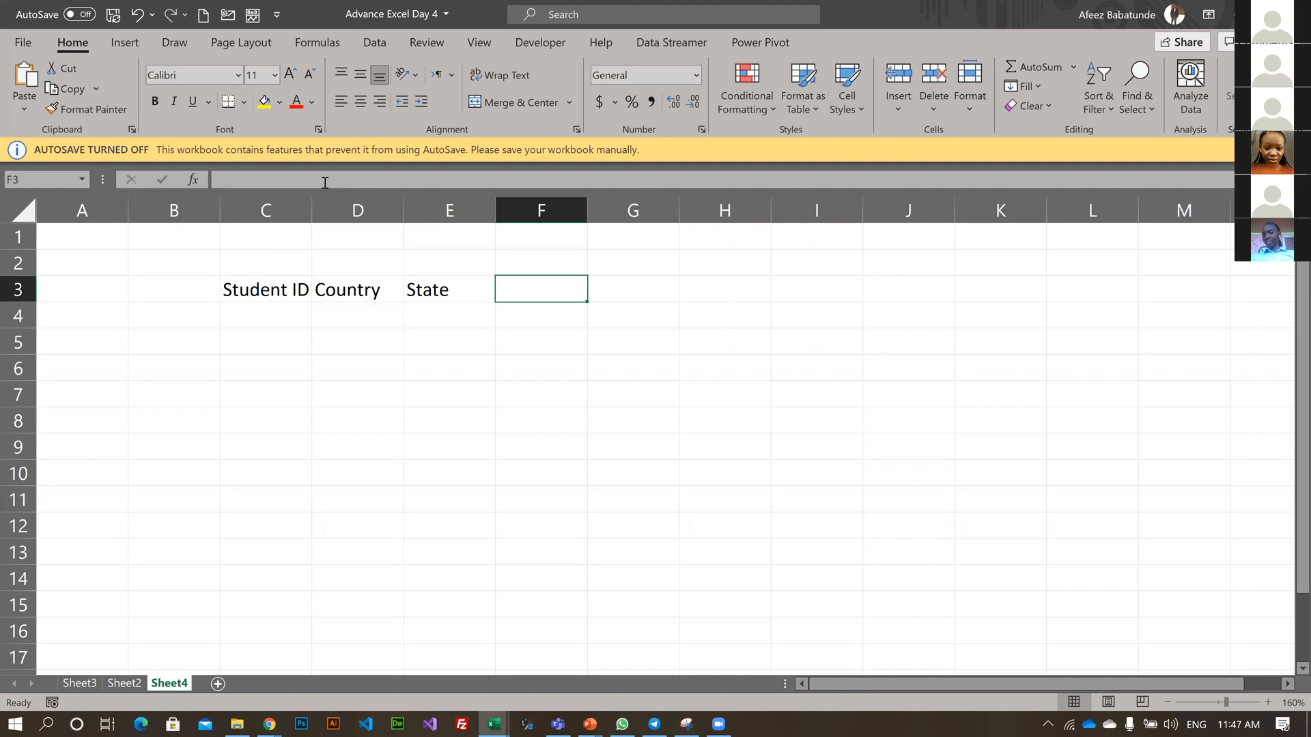
key("ctrl+s")
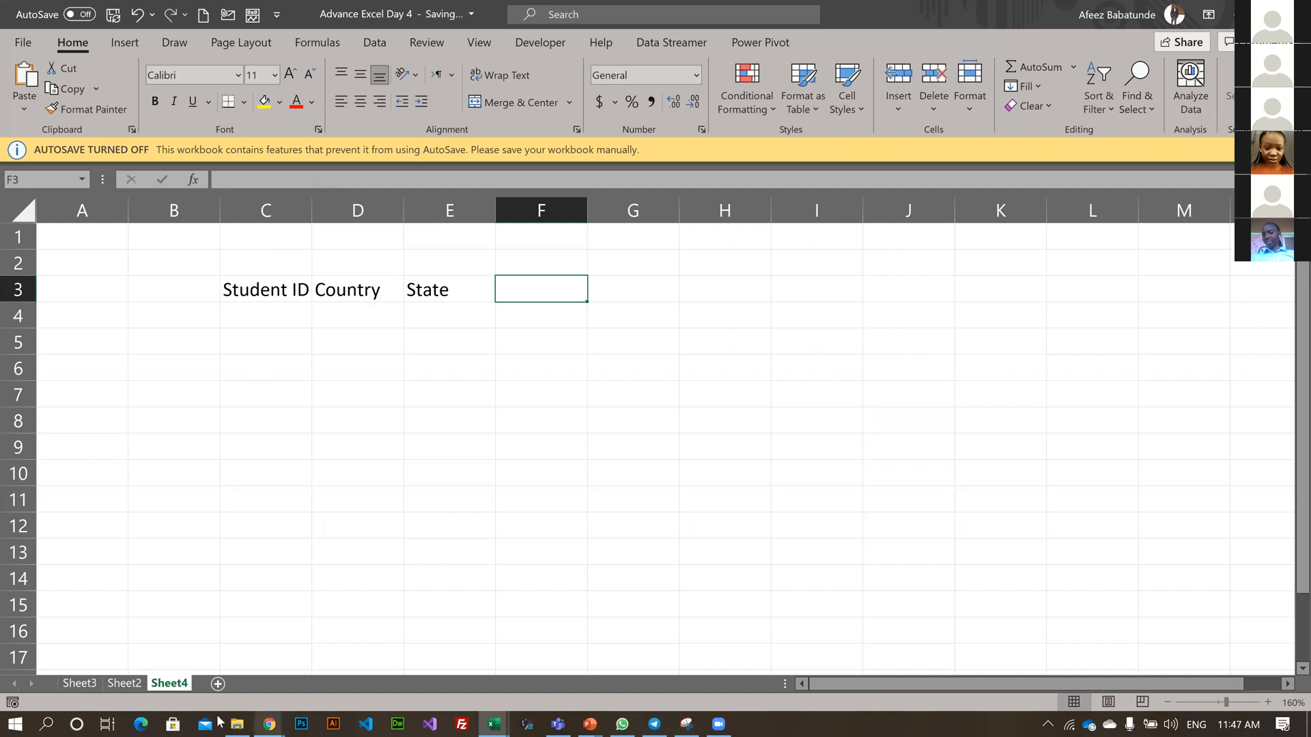
- Open the Super-Store-Data workbook from the Data Source folder and launch 3D Maps on its data
left_click(230, 718)
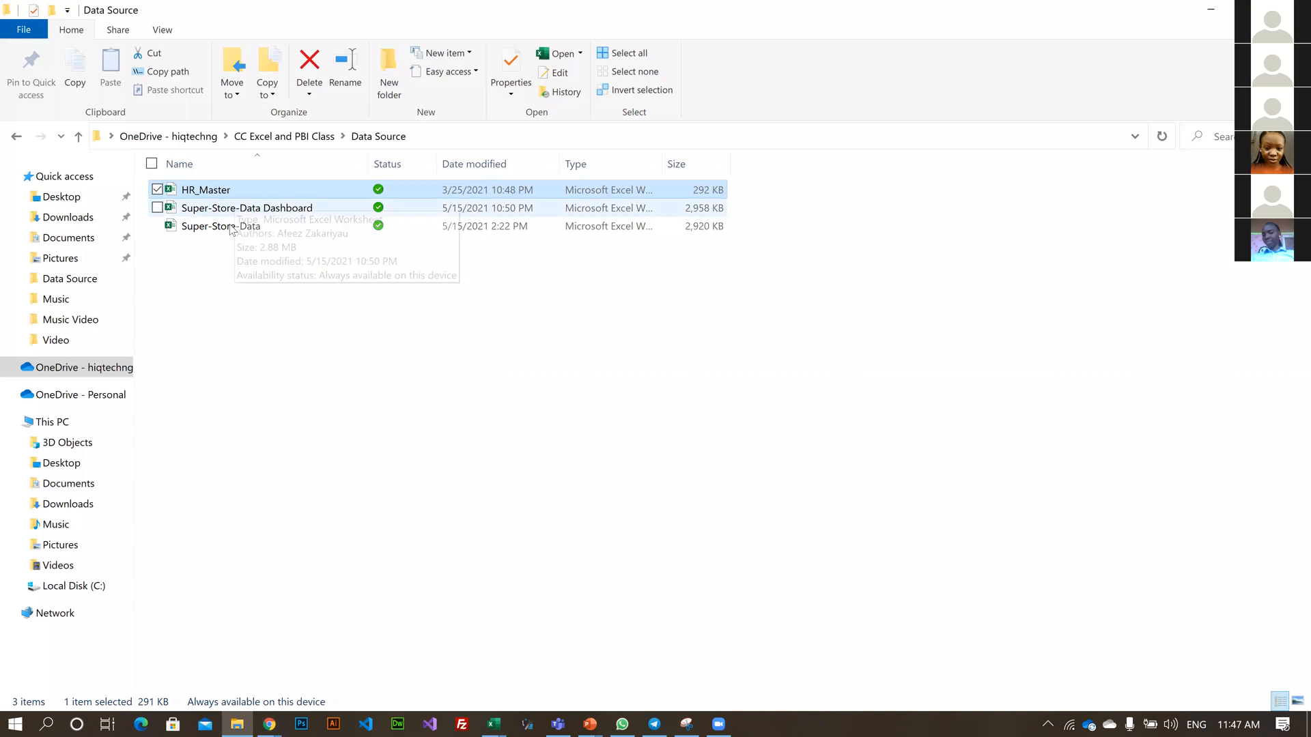
left_click(231, 228)
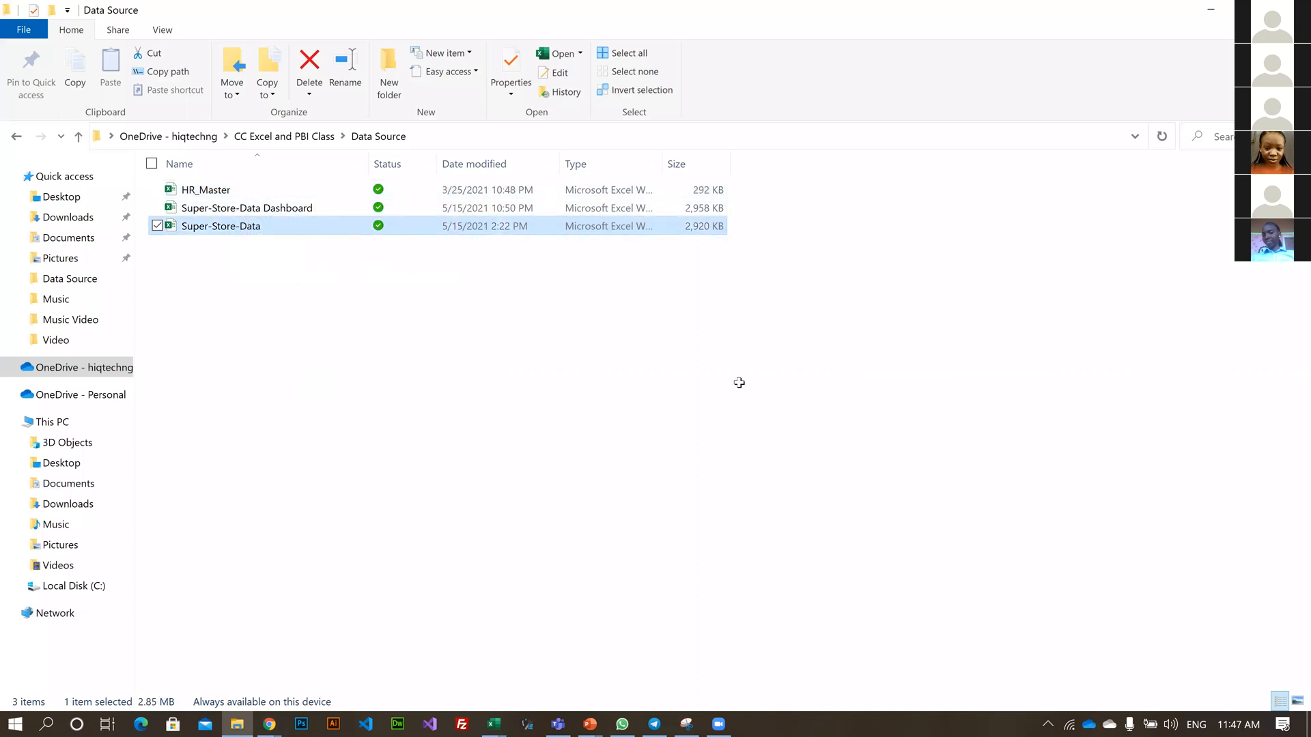
key("alt+Tab")
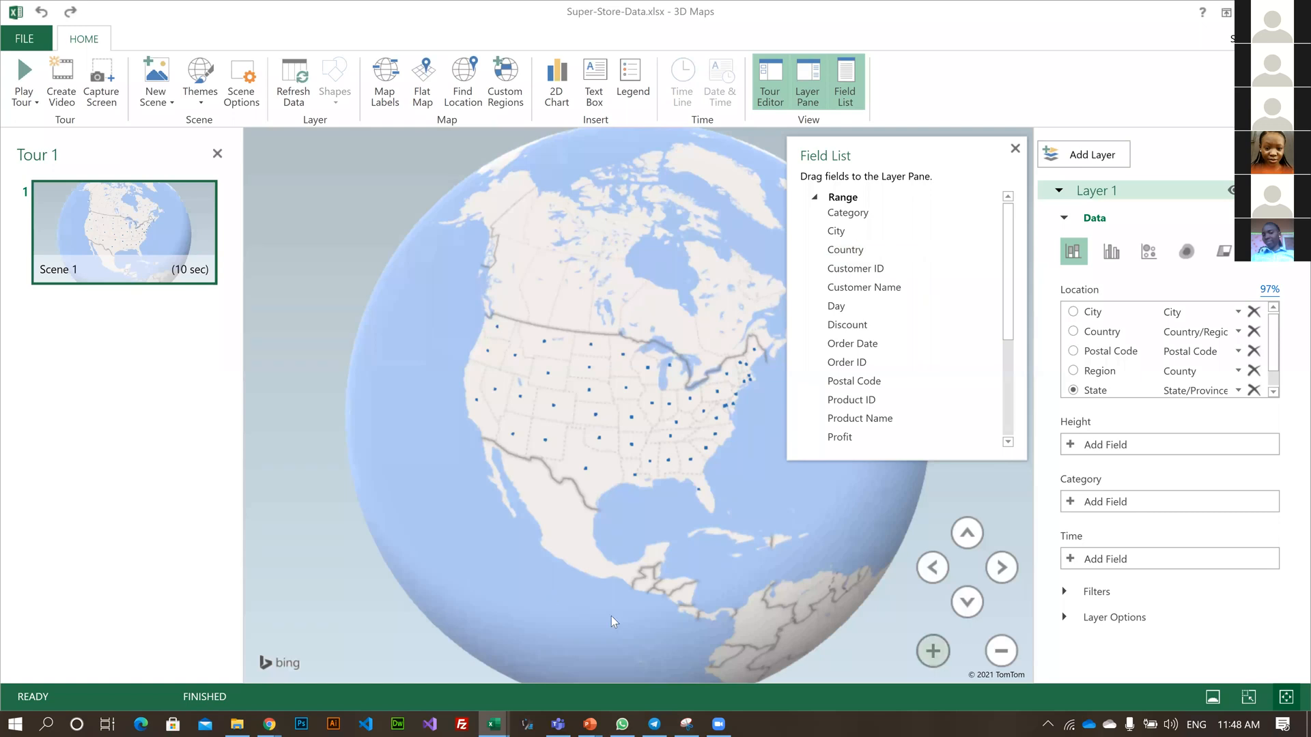
- Change Layer 1's visualization to Region so the US states are drawn as shaded areas
scroll(569, 560, "down", 3)
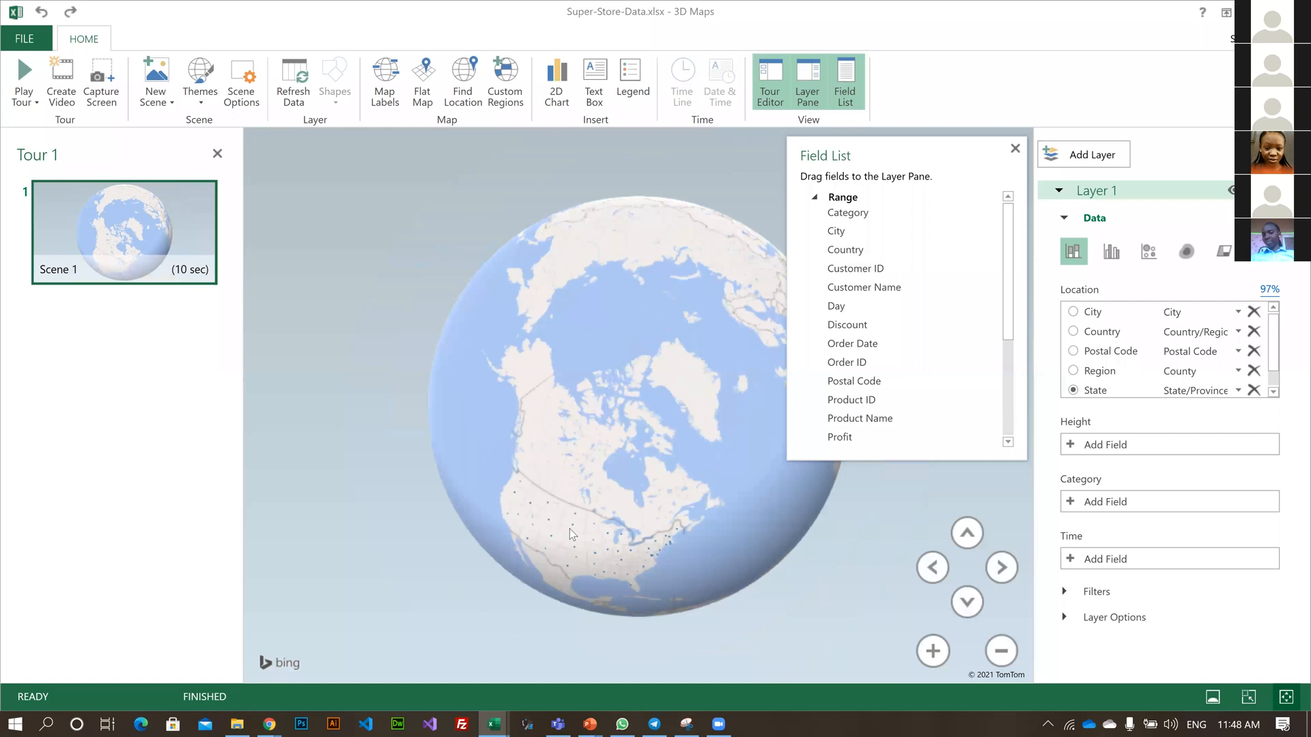
scroll(569, 528, "up", 3)
scroll(569, 528, "up", 2)
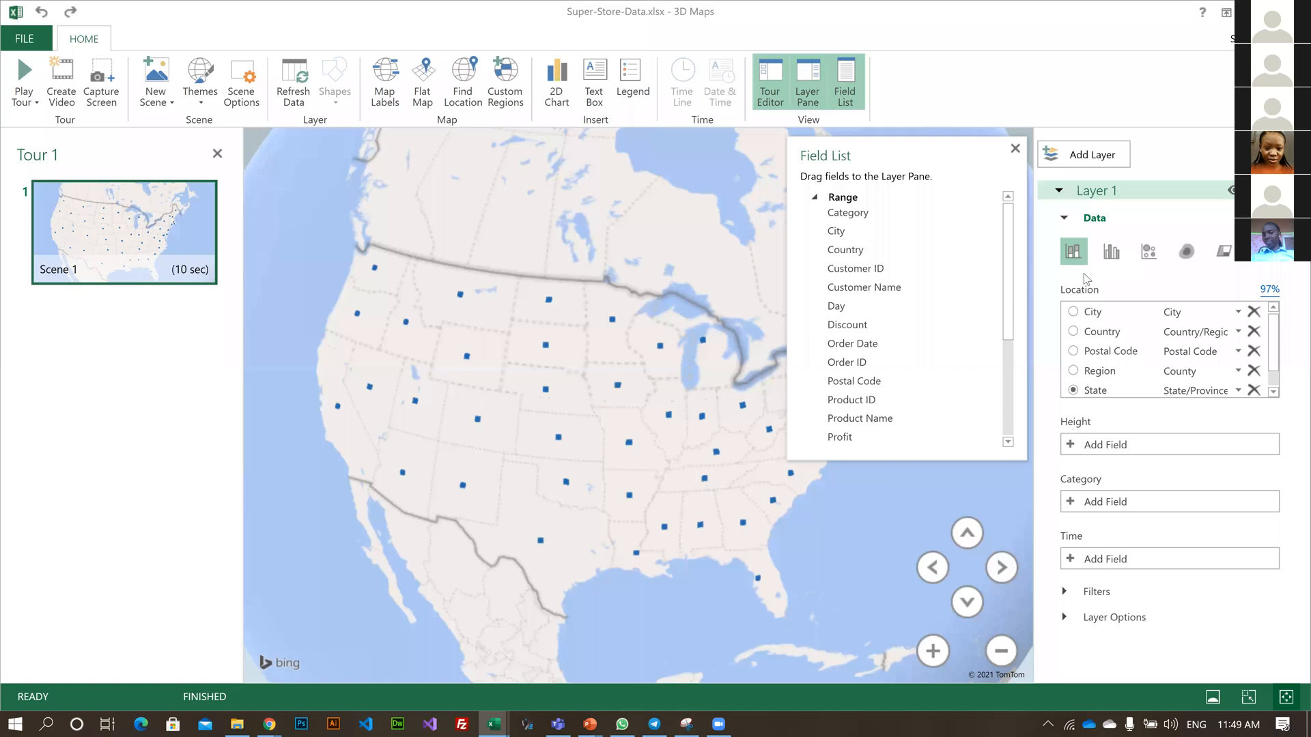
left_click(1222, 253)
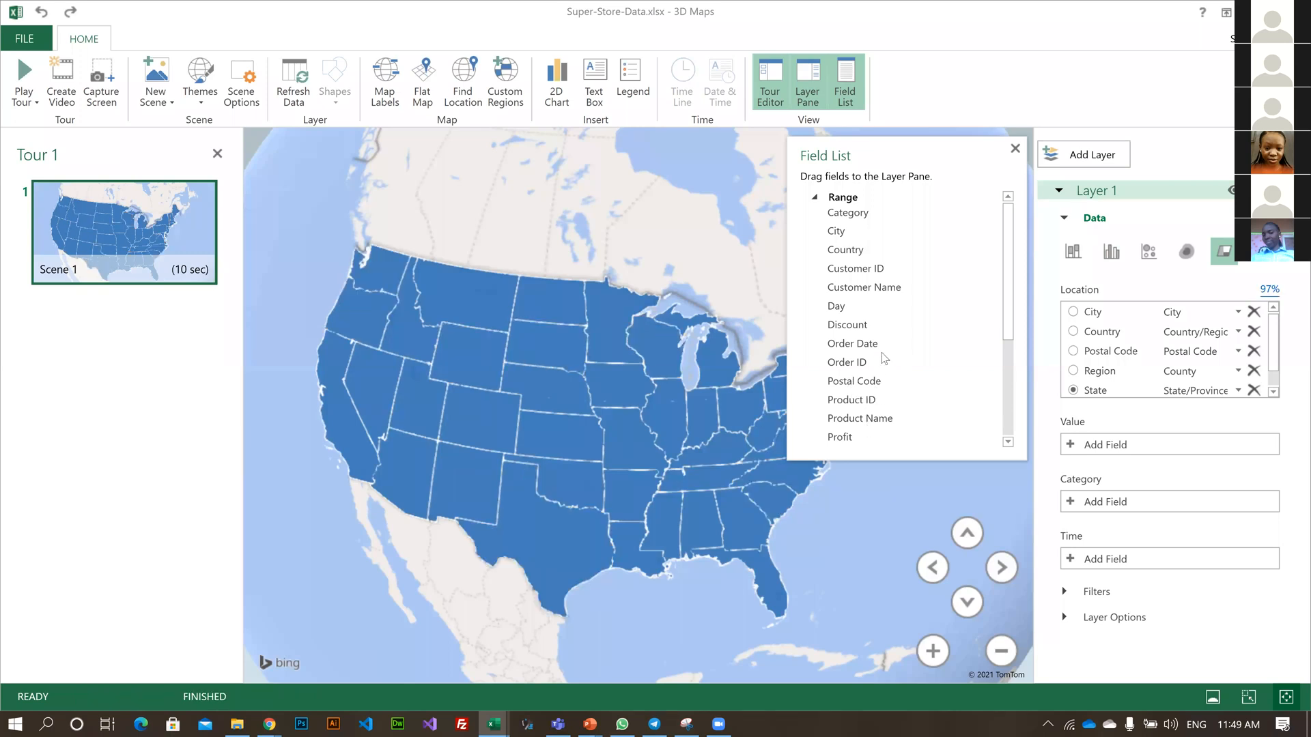
- Assign Profit as the category of Layer 1 and Profit (Sum) as its value
left_click_drag(1149, 557, 1106, 497)
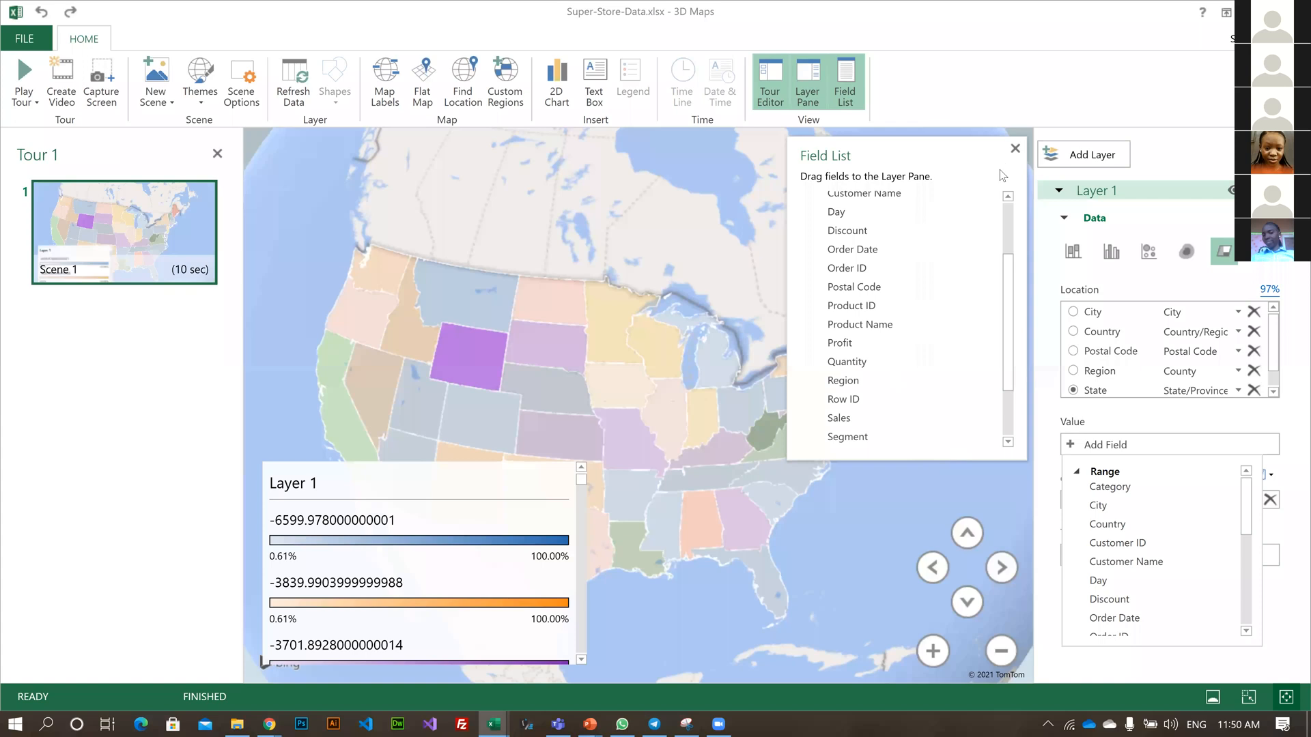
scroll(1120, 588, "down", 4)
left_click(1120, 587)
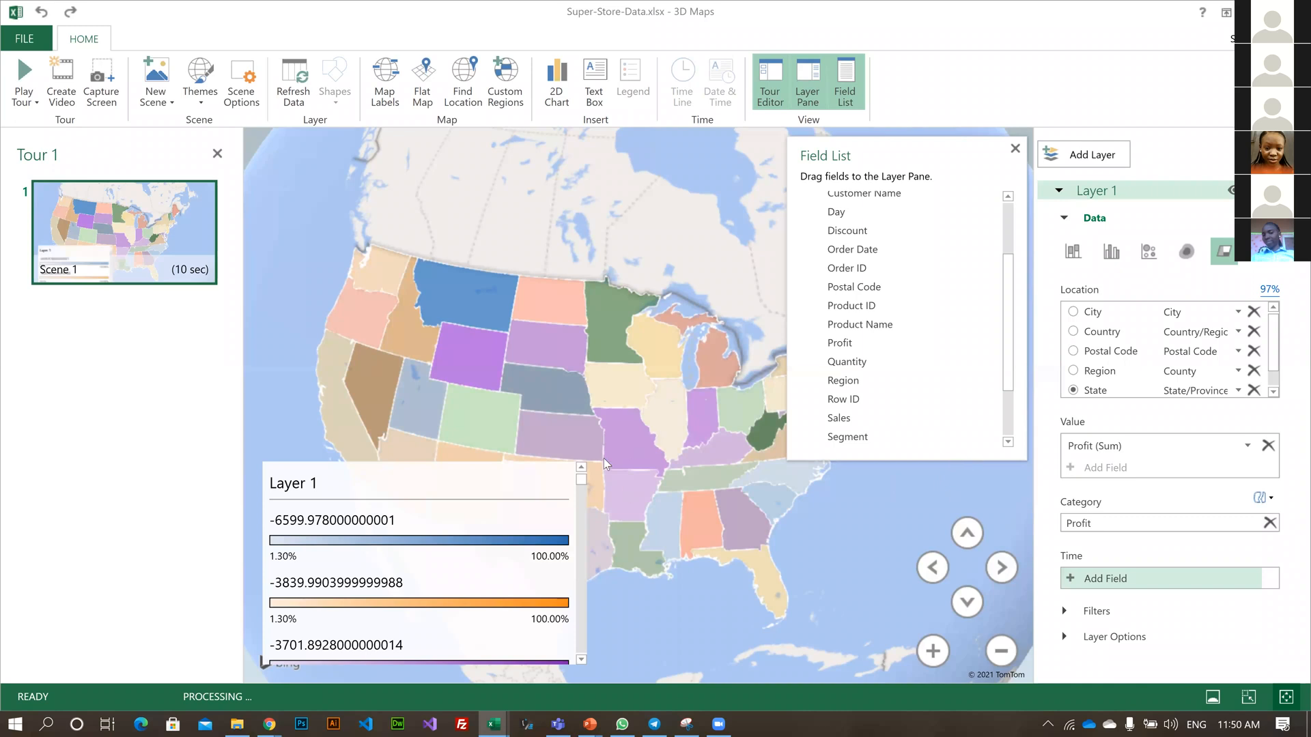
- Remove the Profit category from Layer 1 and set Order Date as its time field
left_click(578, 473)
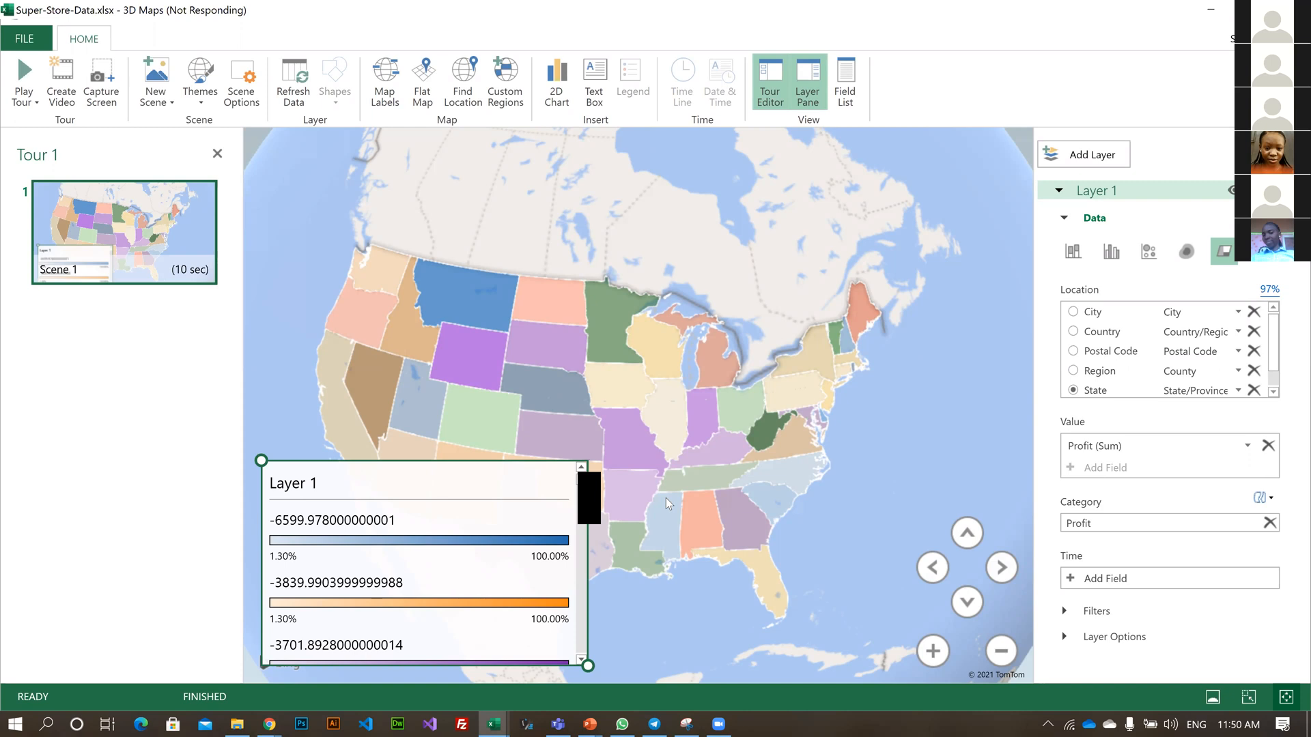
left_click(485, 481)
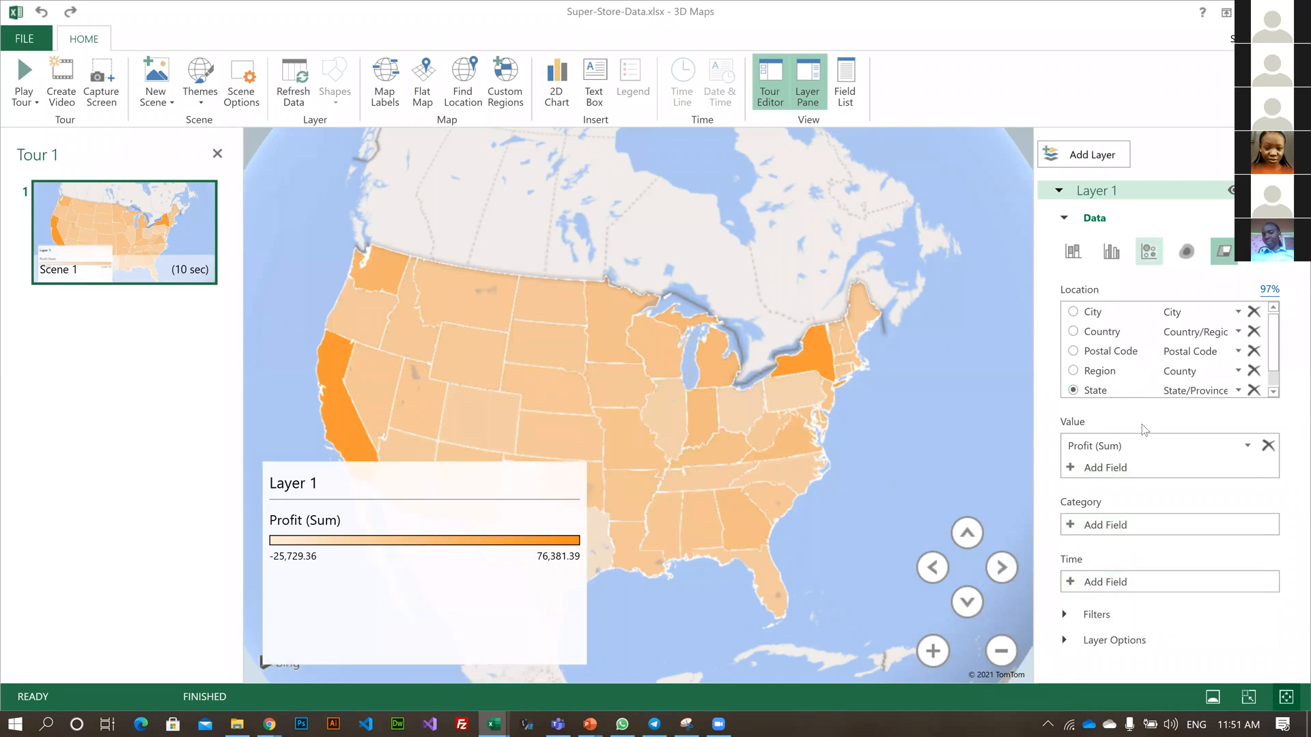
scroll(1141, 382, "down", 1)
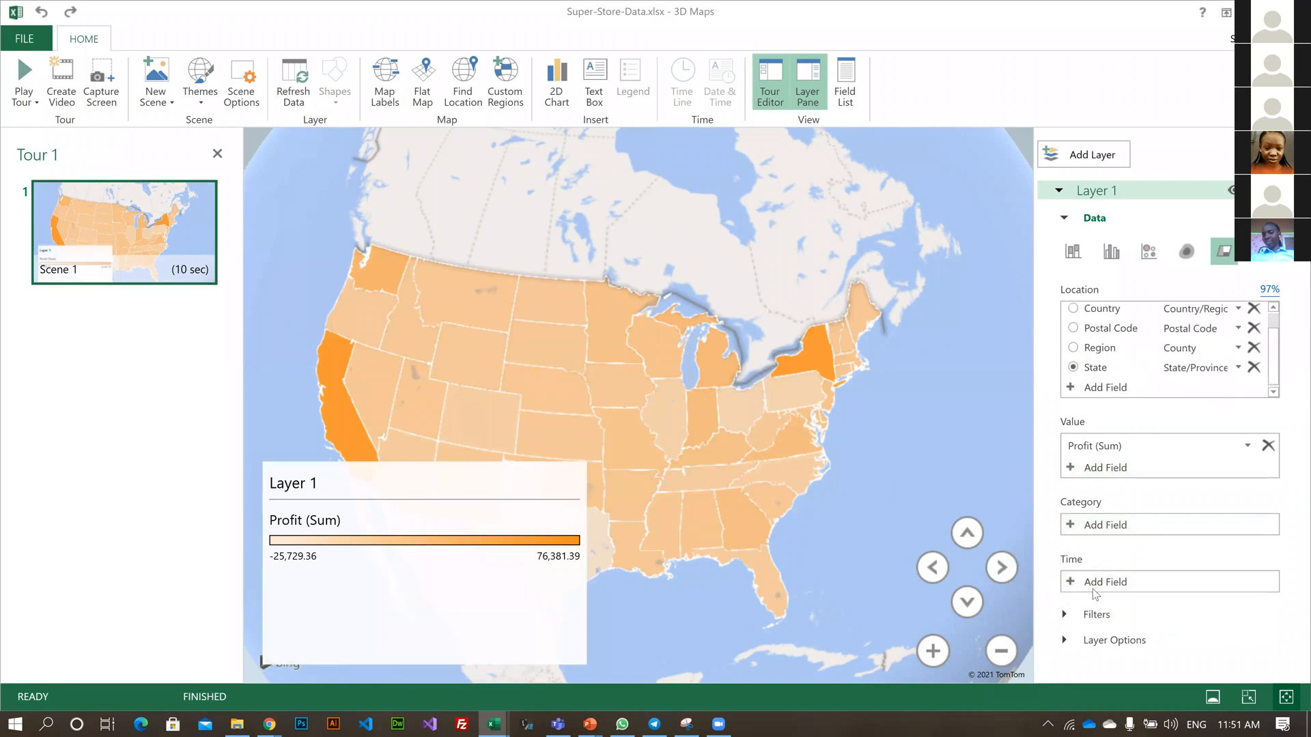
left_click(1093, 588)
key("Return")
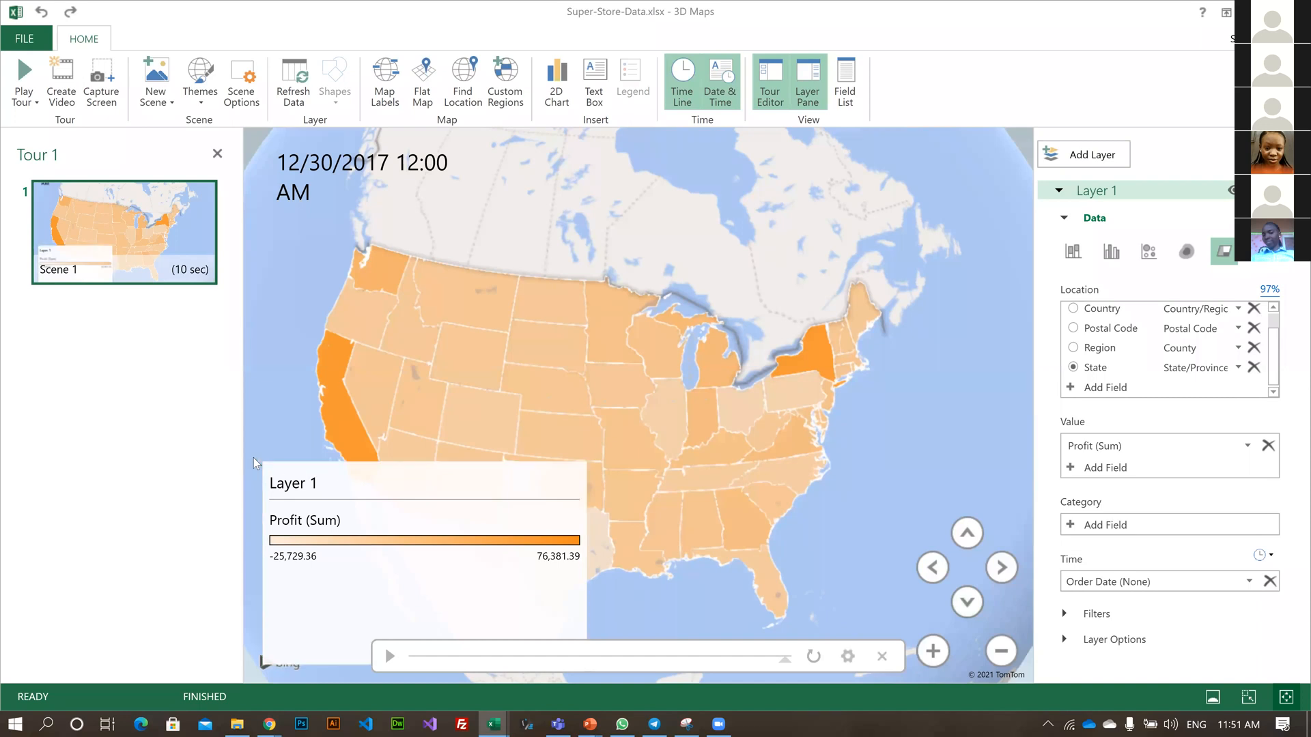
- Shrink the Layer 1 legend to a small box so it uncovers the southwestern states
left_click_drag(261, 461, 288, 570)
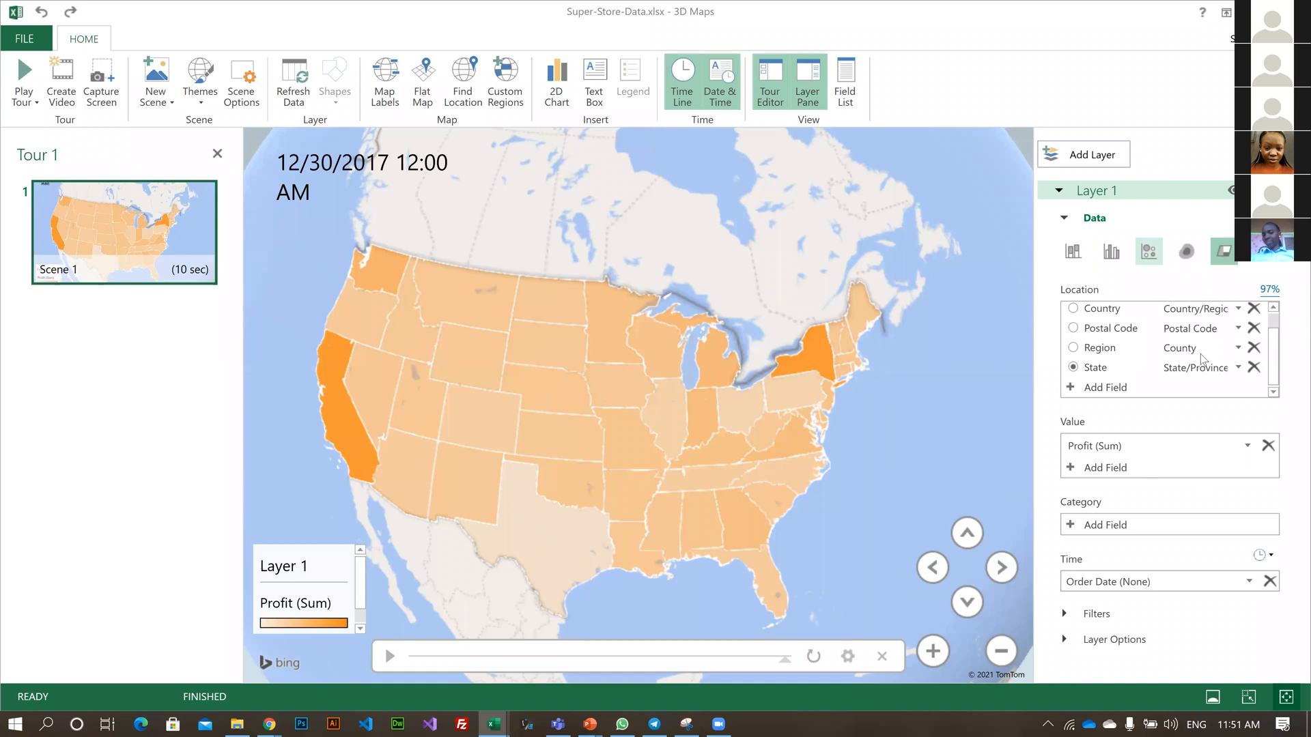
- Try the Clustered Column visualization on Layer 1, then undo the change
left_click(1112, 251)
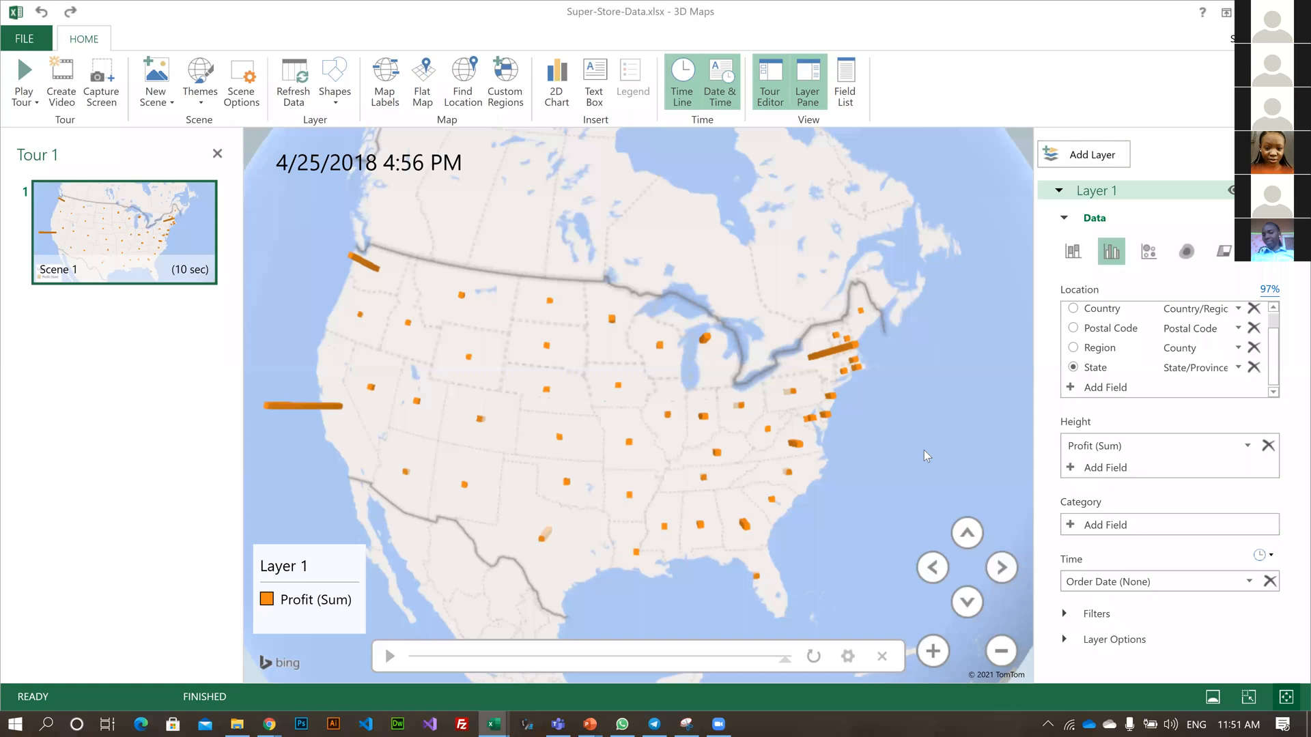
key("ctrl+z")
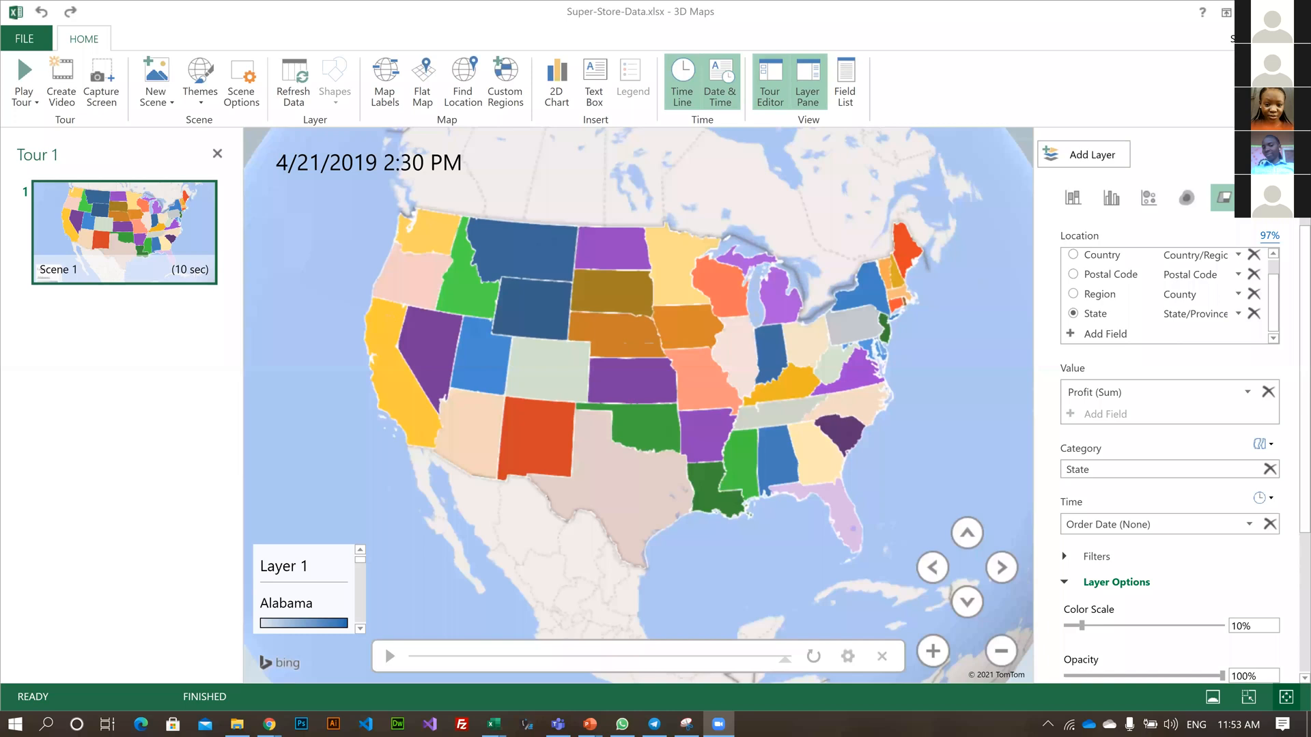
- Play the Order Date timeline on the state map and replay it to watch profit change over time
mouse_move(893, 309)
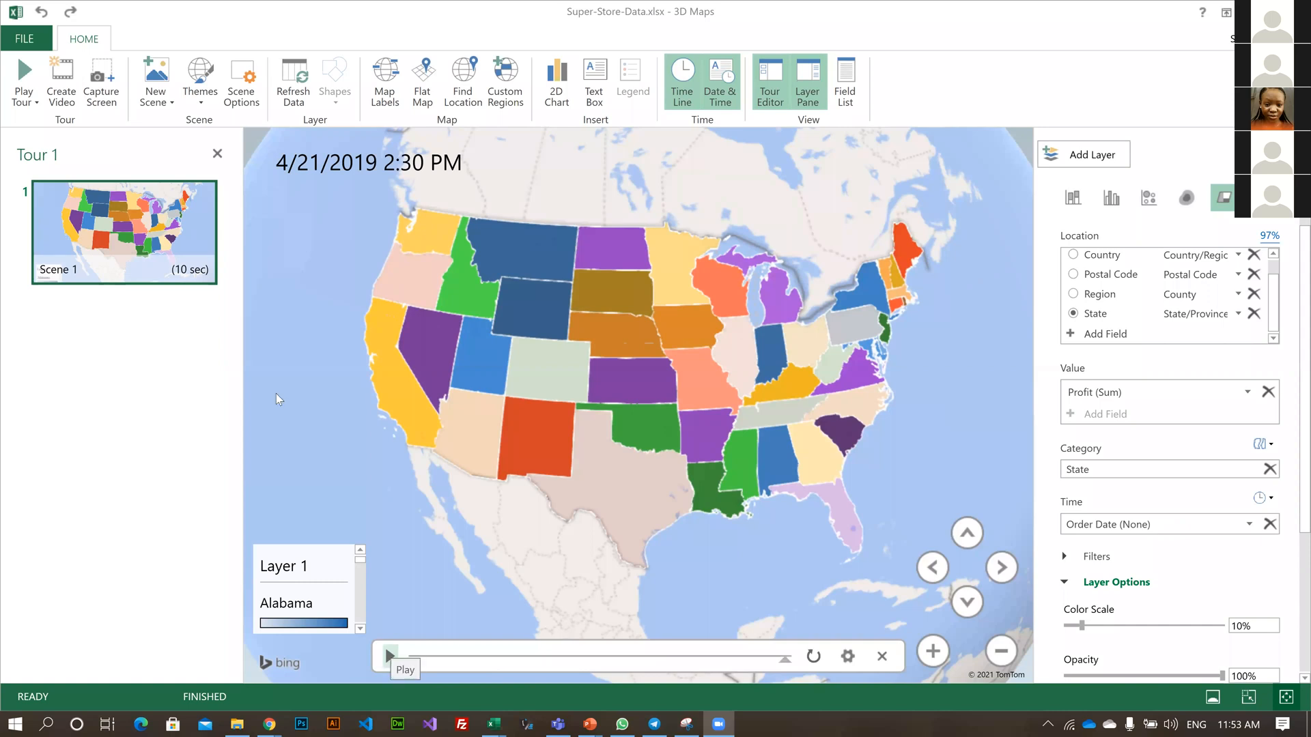
left_click(390, 656)
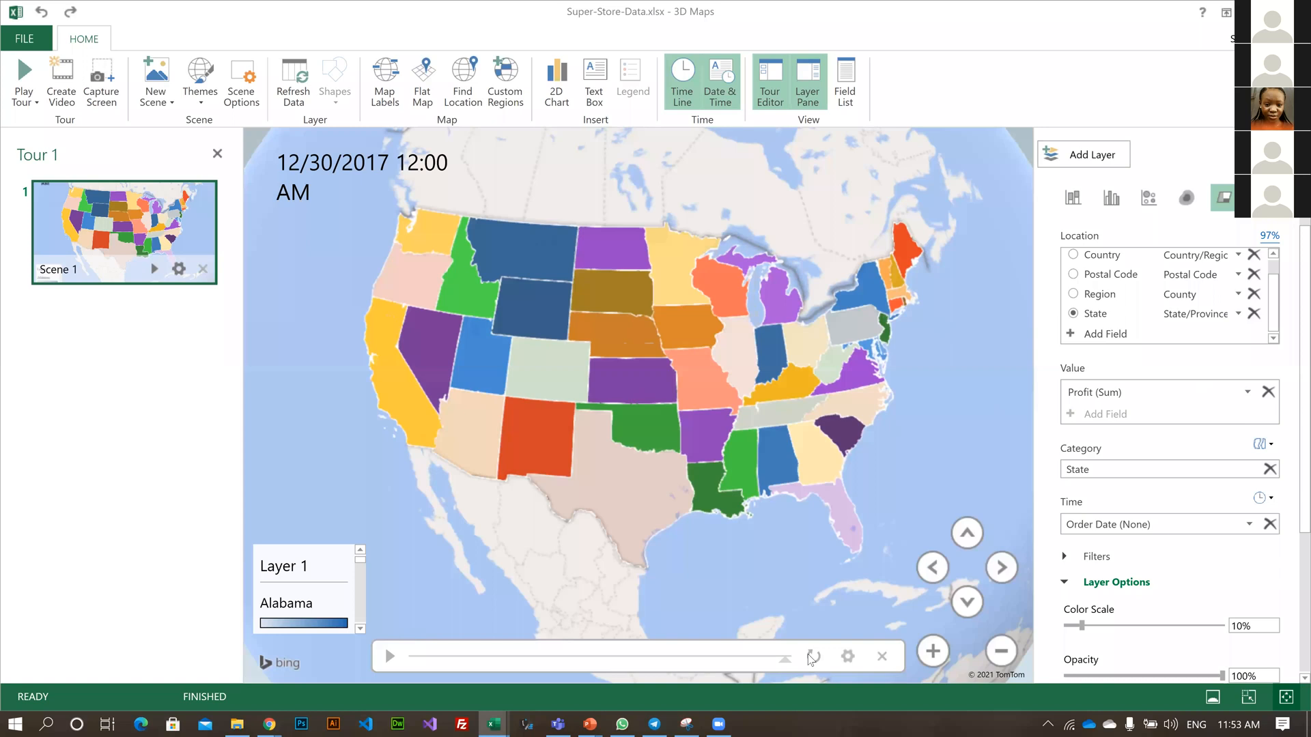
left_click(398, 668)
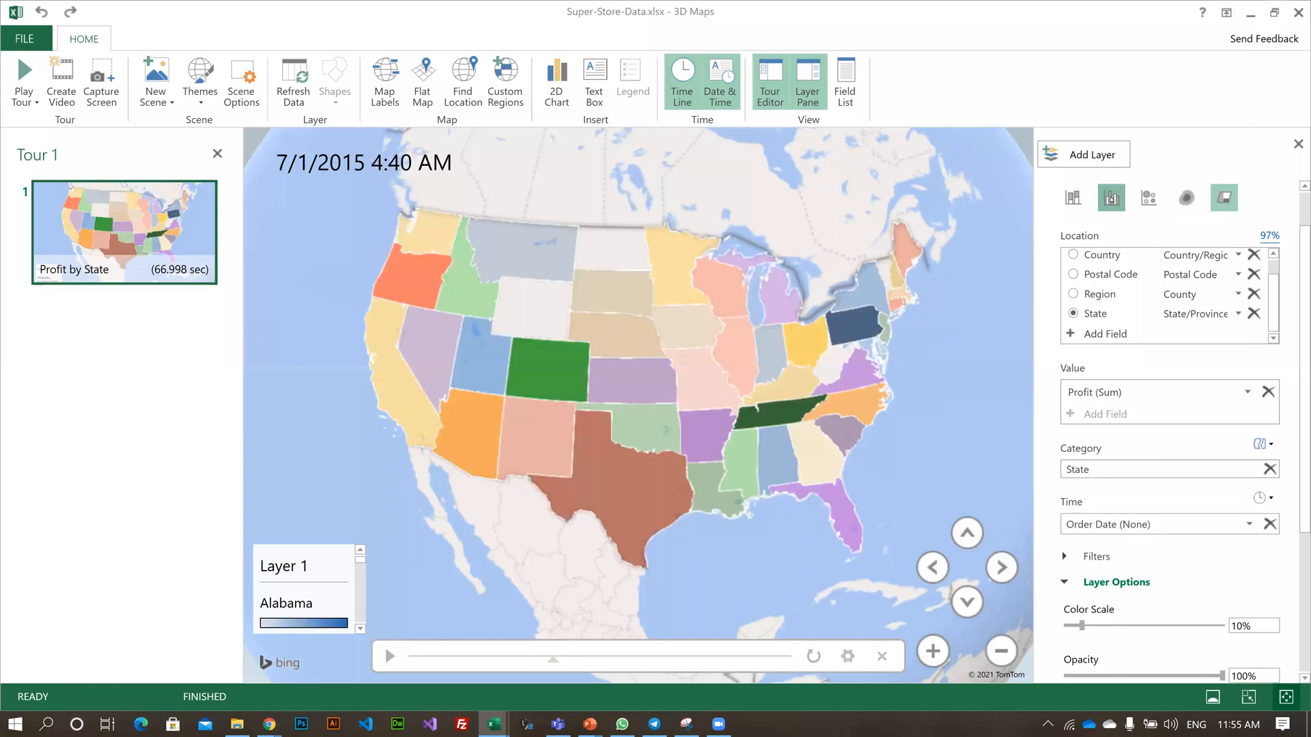
- Change Layer 1's visualization to Clustered Column and turn on the flat map
left_click(1112, 198)
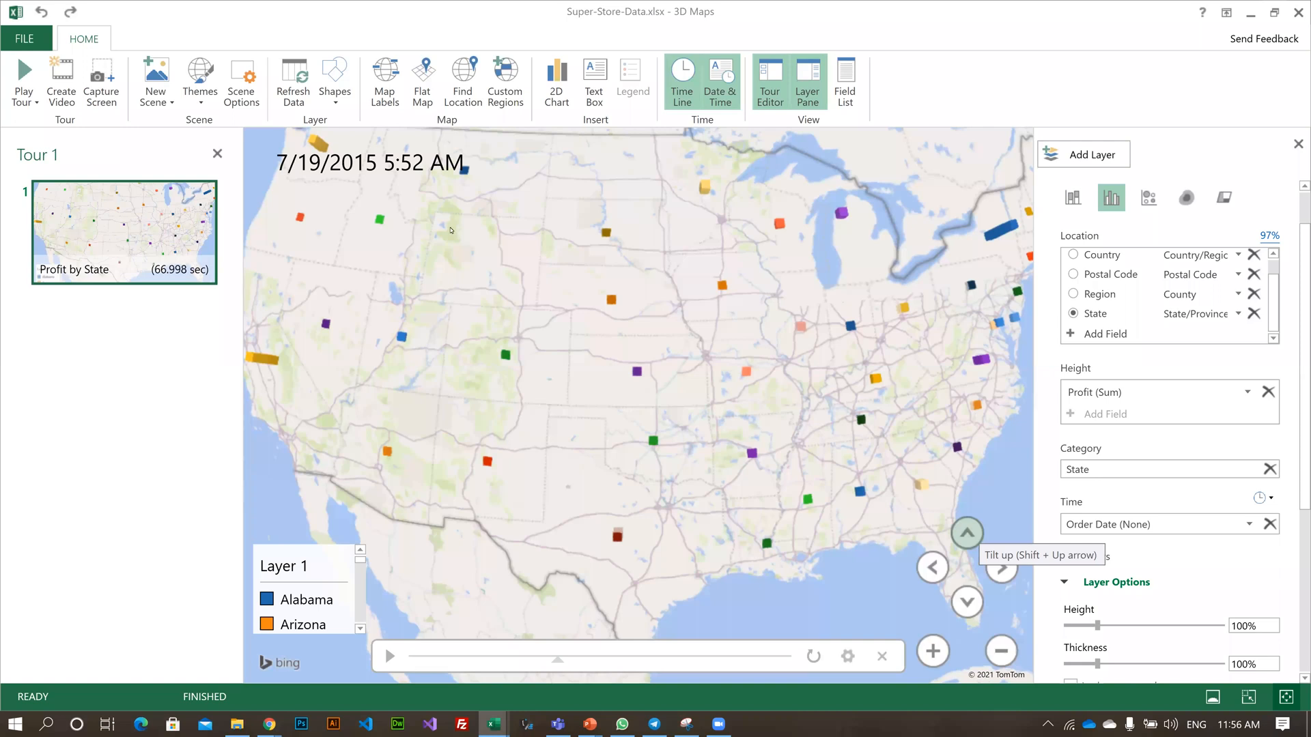
left_click(422, 82)
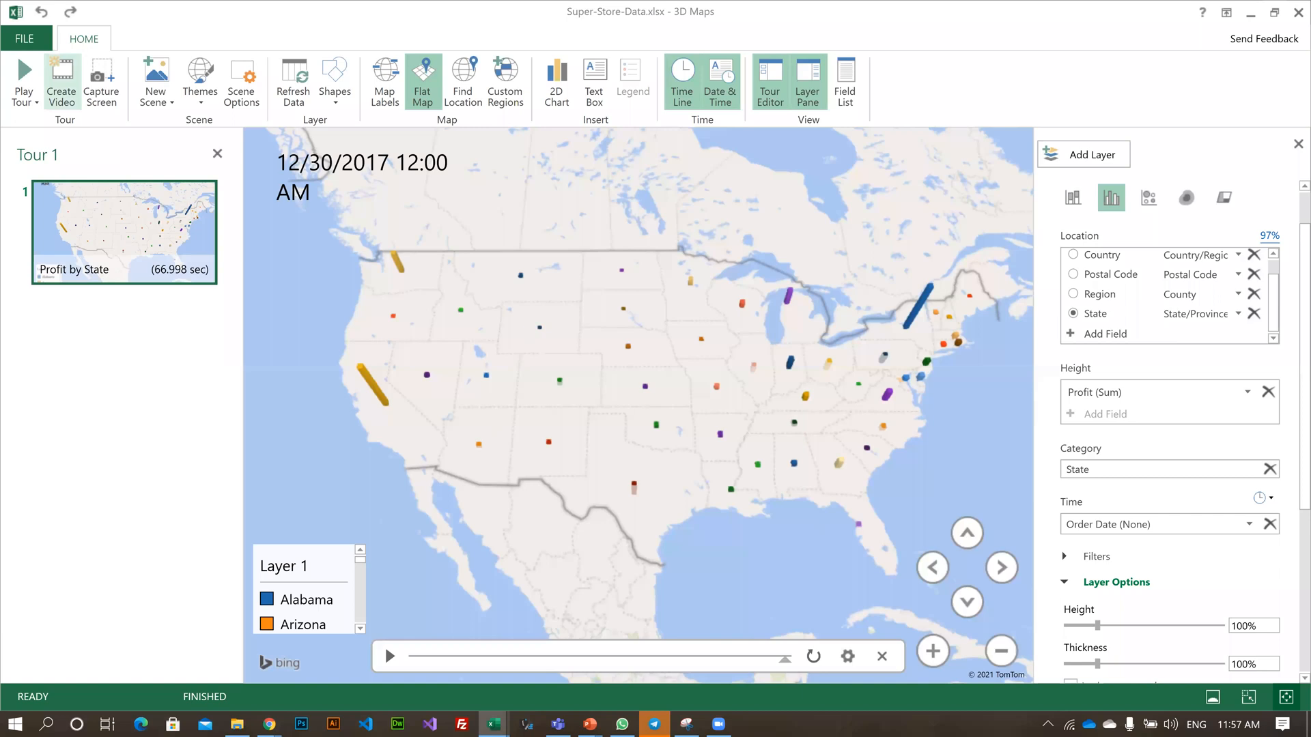
- Create a Quick Export & Mobile 360p video of the tour, saved as "Super Storef Data Video" in the Excel and PBI class folder
left_click(61, 82)
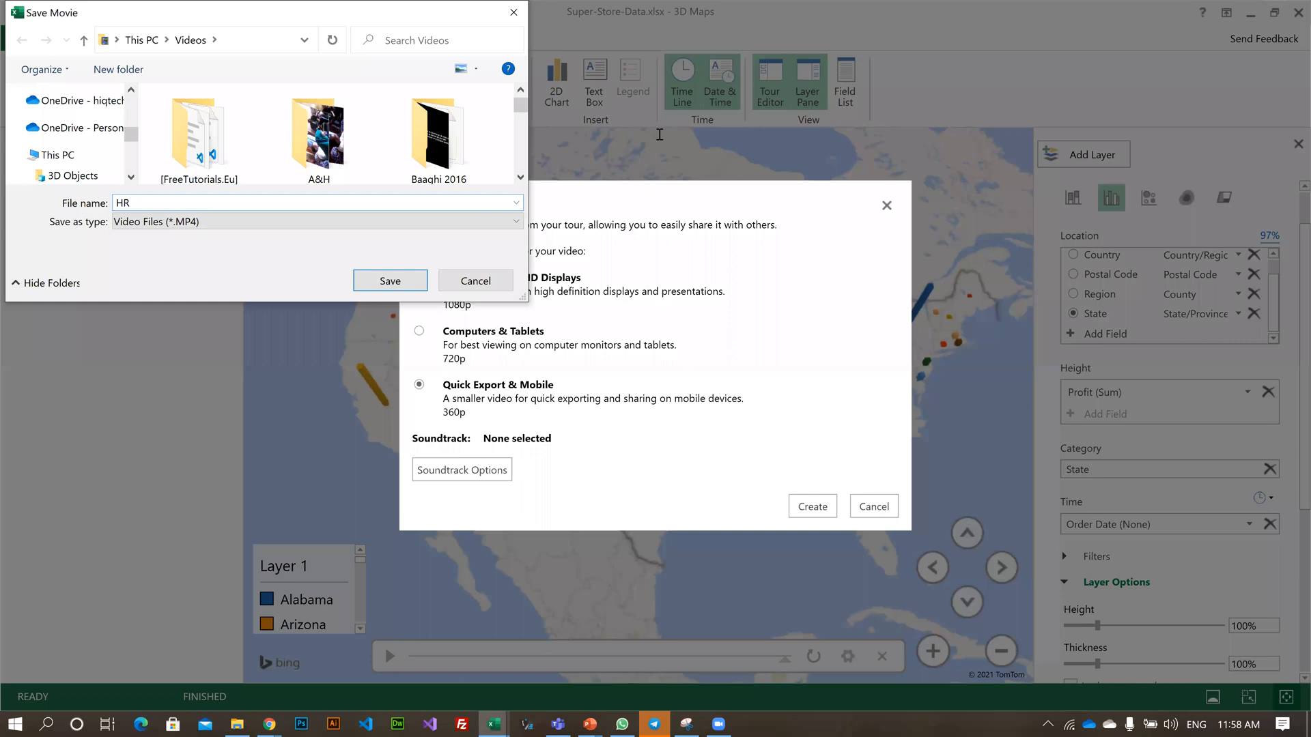
key("BackSpace")
key("BackSpace")
type("Super Storef Data Video")
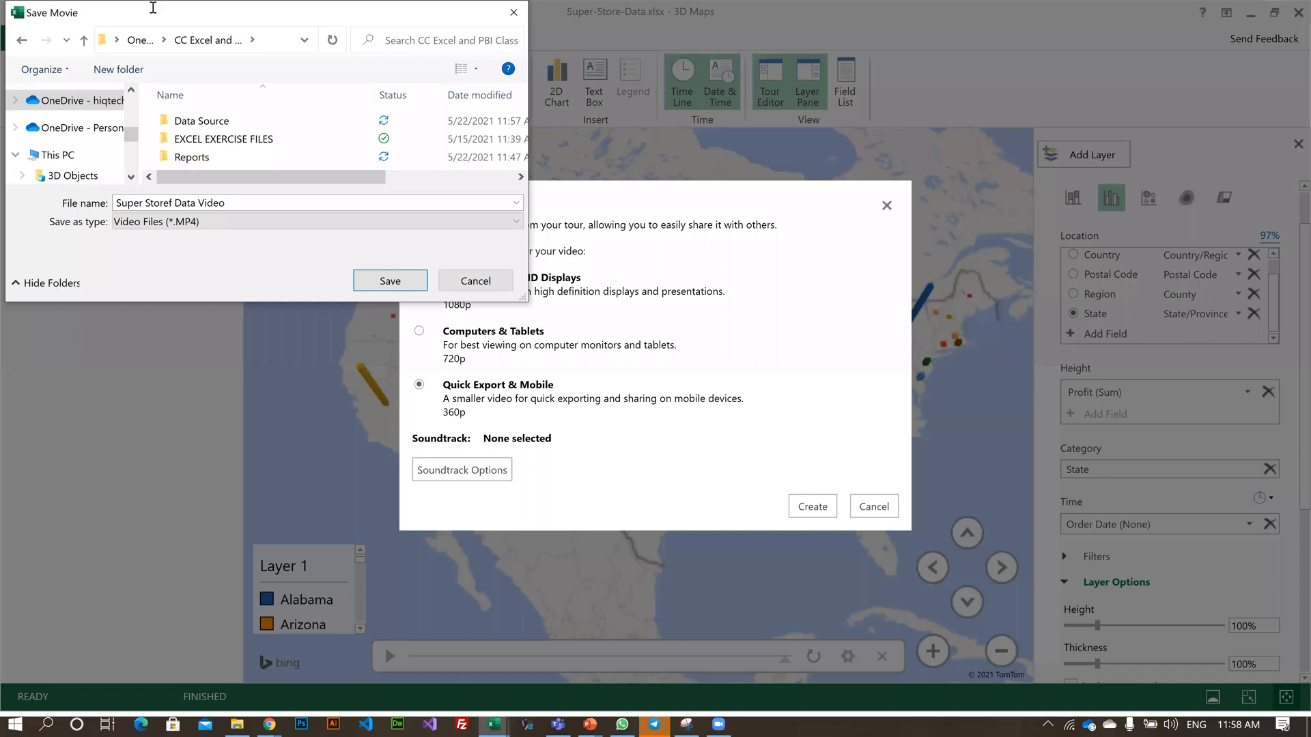
key("Return")
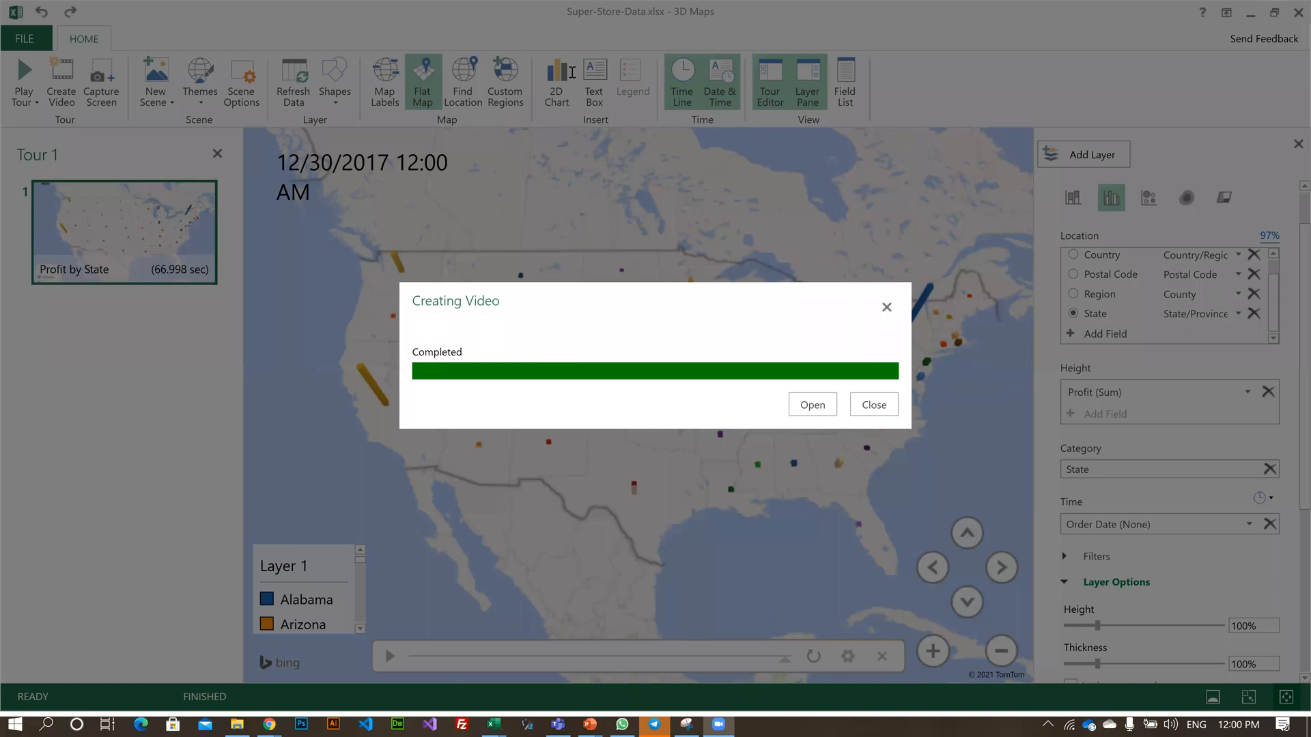
- Open the exported tour video in VLC media player and watch it
left_click(831, 408)
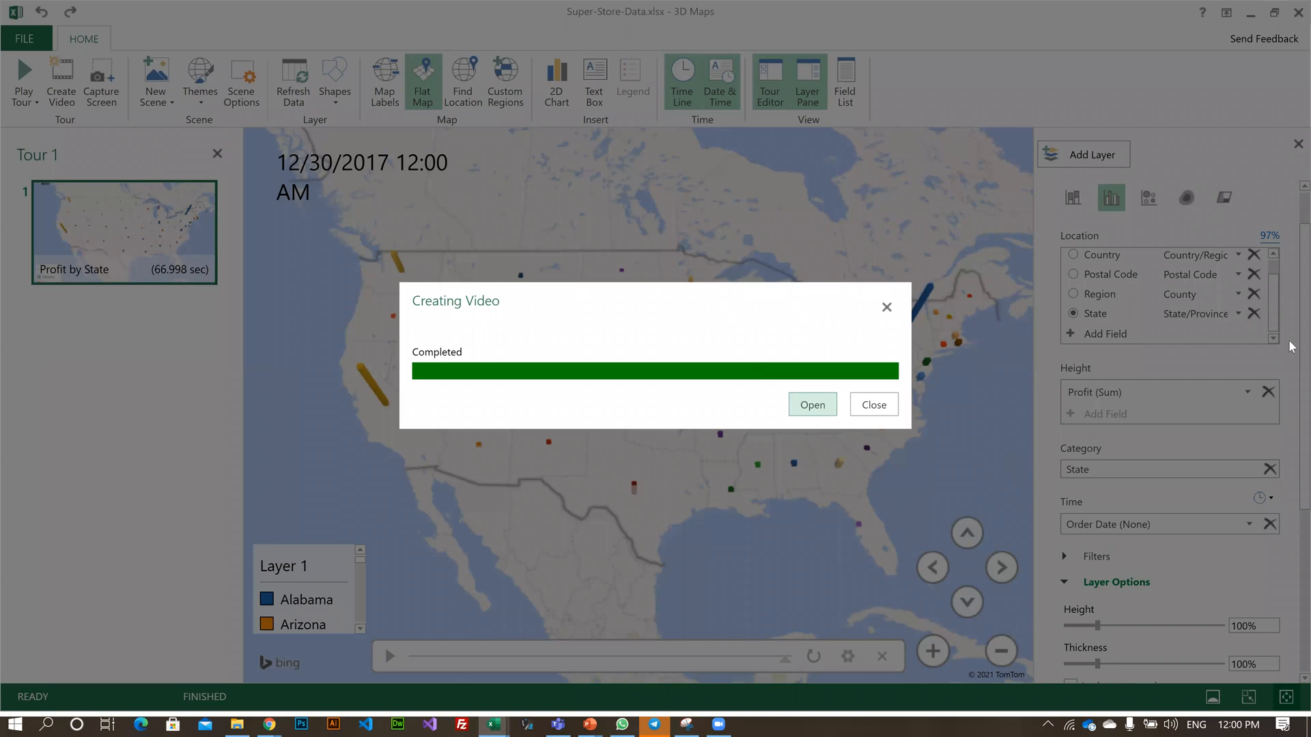
left_click(813, 405)
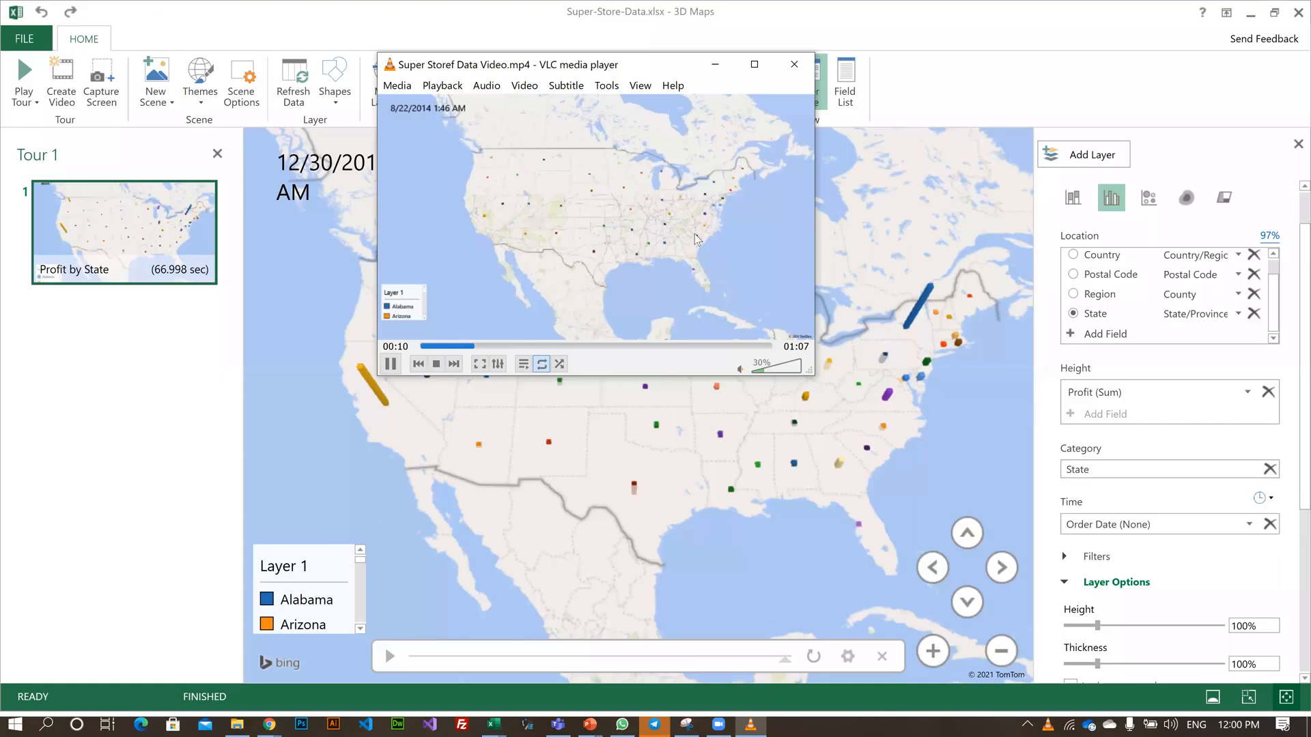
left_click_drag(558, 64, 695, 234)
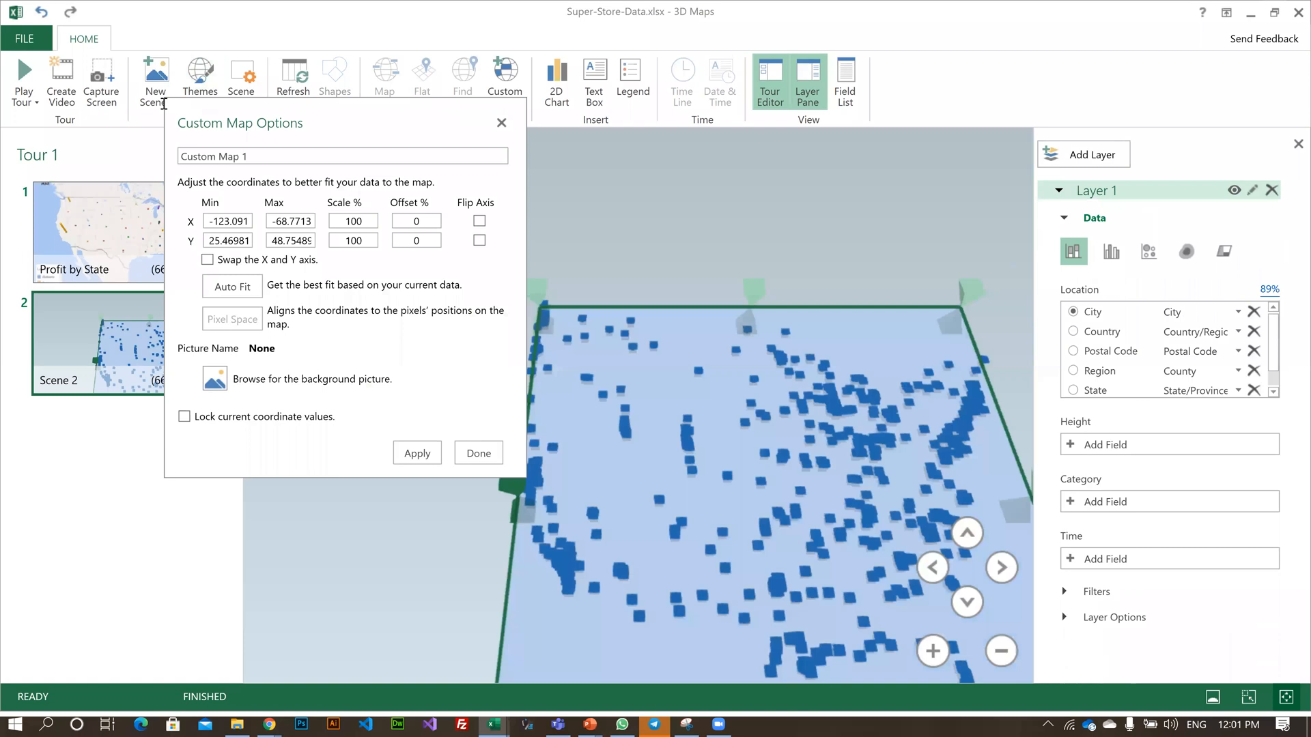
- Dismiss the custom map options, and in Scene 2 keep Sales (Sum) as Layer 1's height with City as its category
key("Escape")
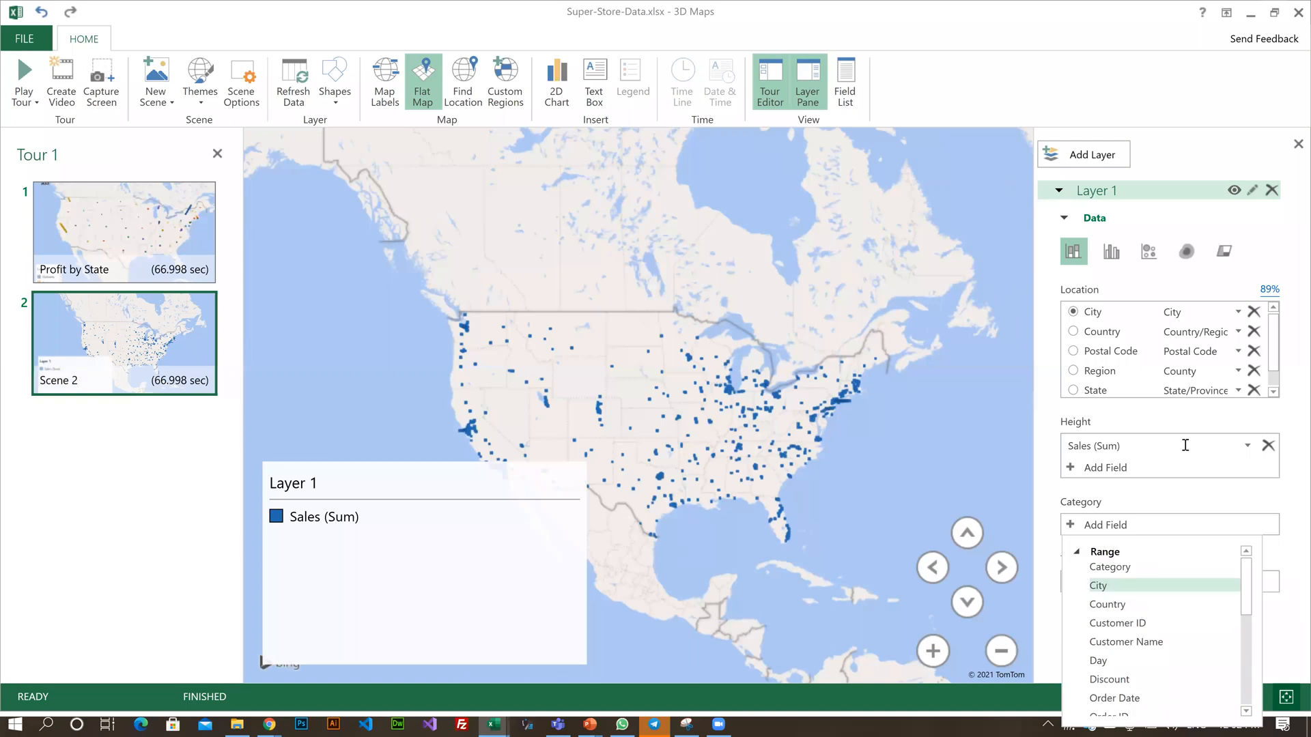
left_click(1232, 439)
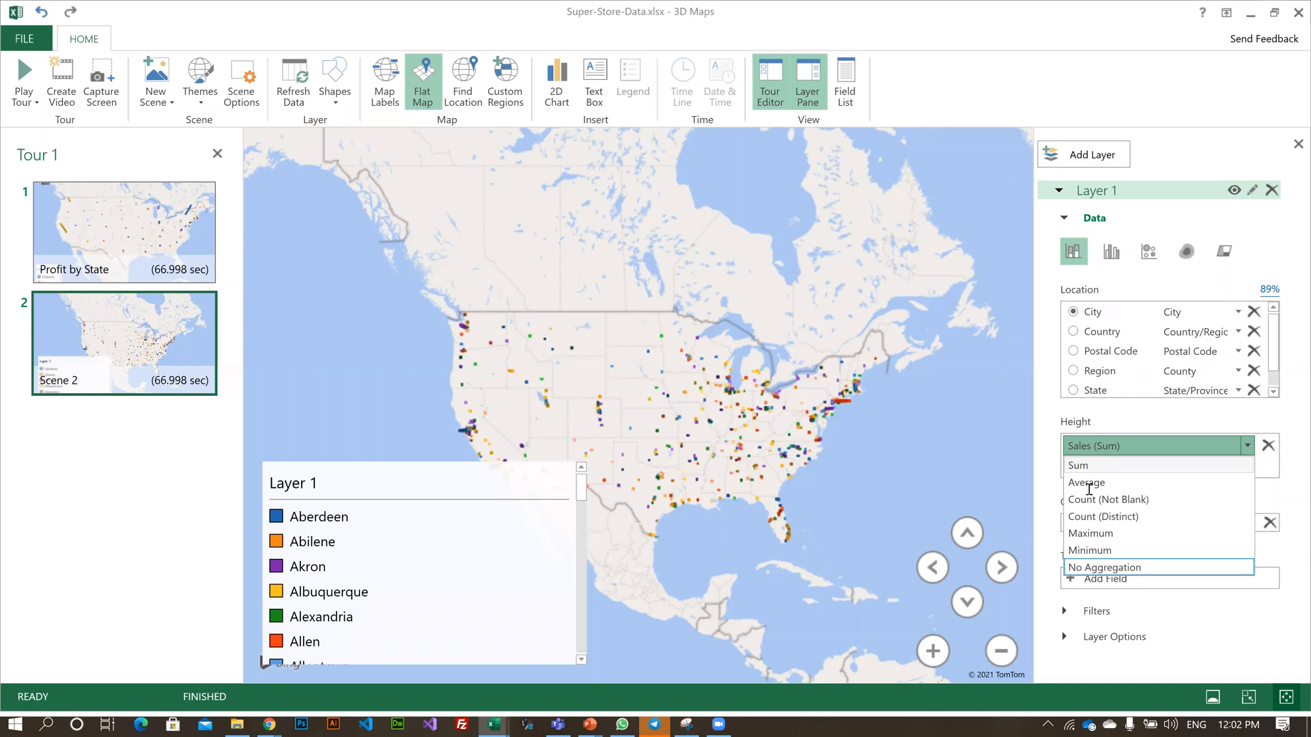
left_click(1094, 572)
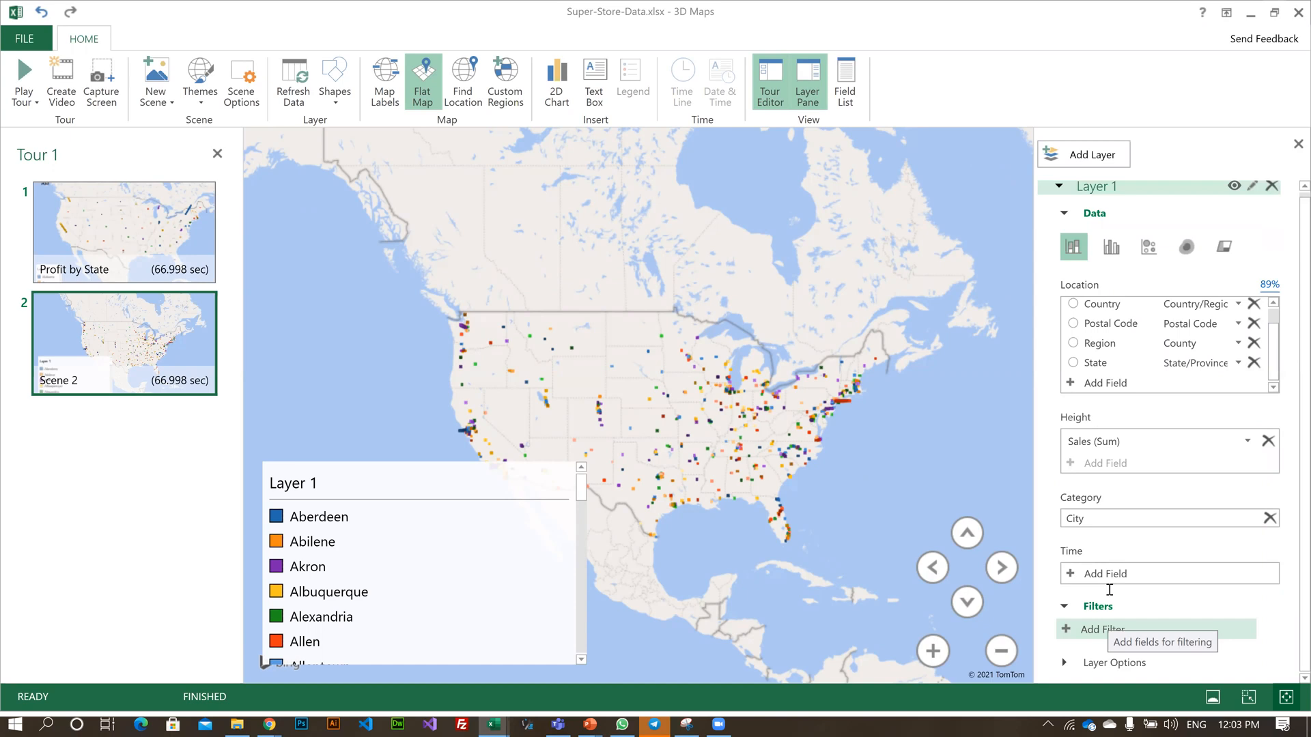
- Add a Sales filter to Layer 1 and limit the Sum of Sales to between about 210,673 and 256,368.16
left_click(1106, 617)
scroll(1099, 536, "down", 2)
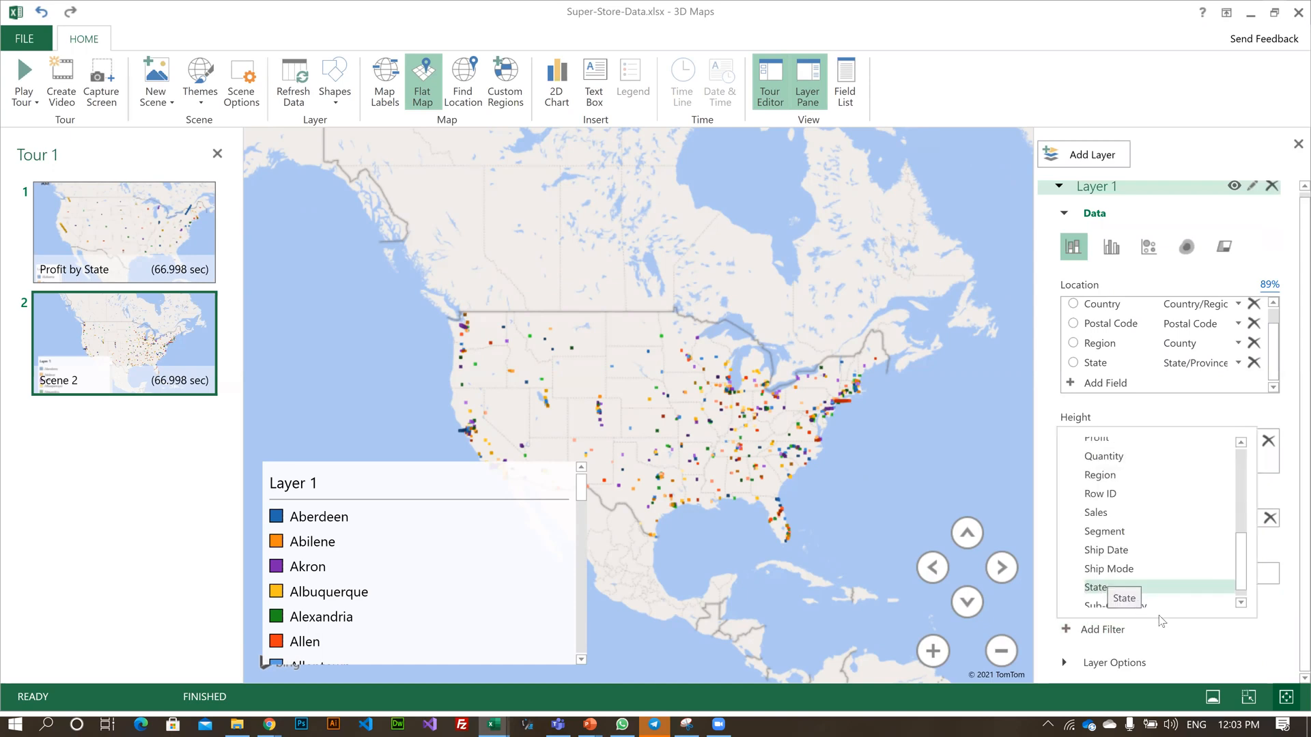
scroll(1158, 601, "up", 1)
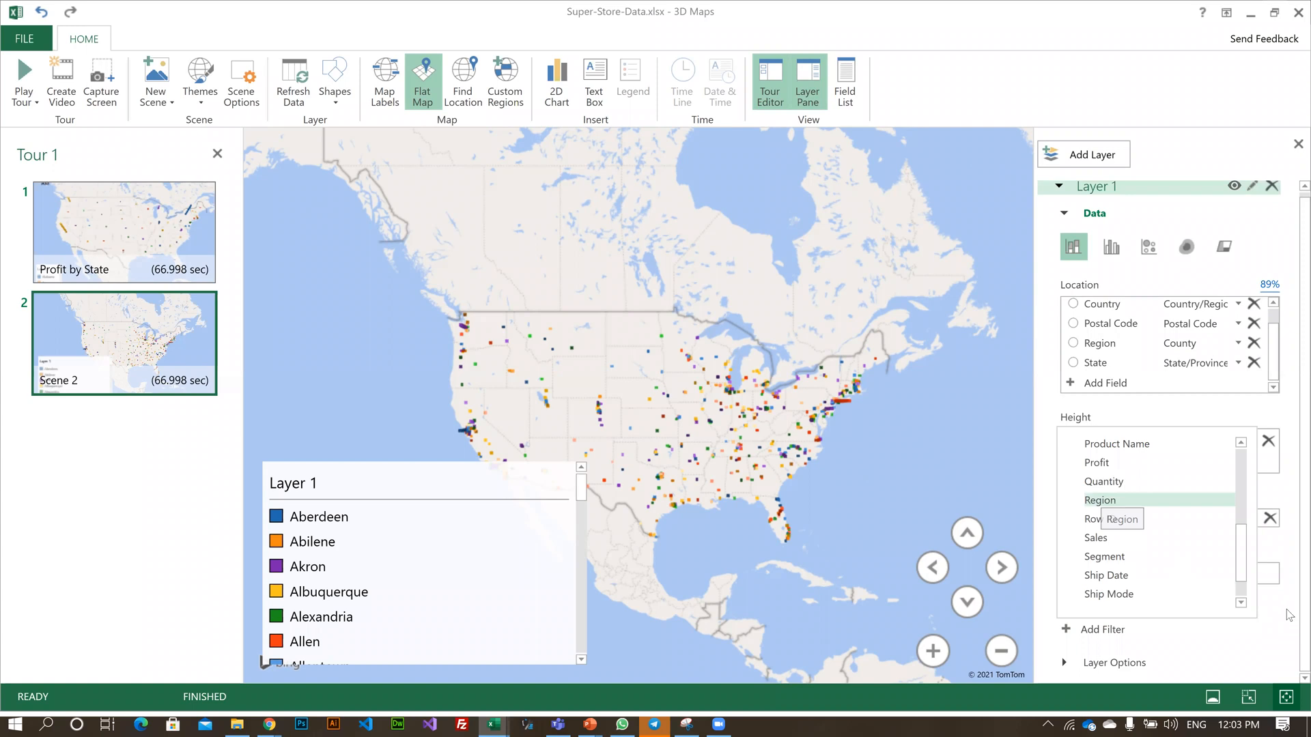
left_click(1215, 544)
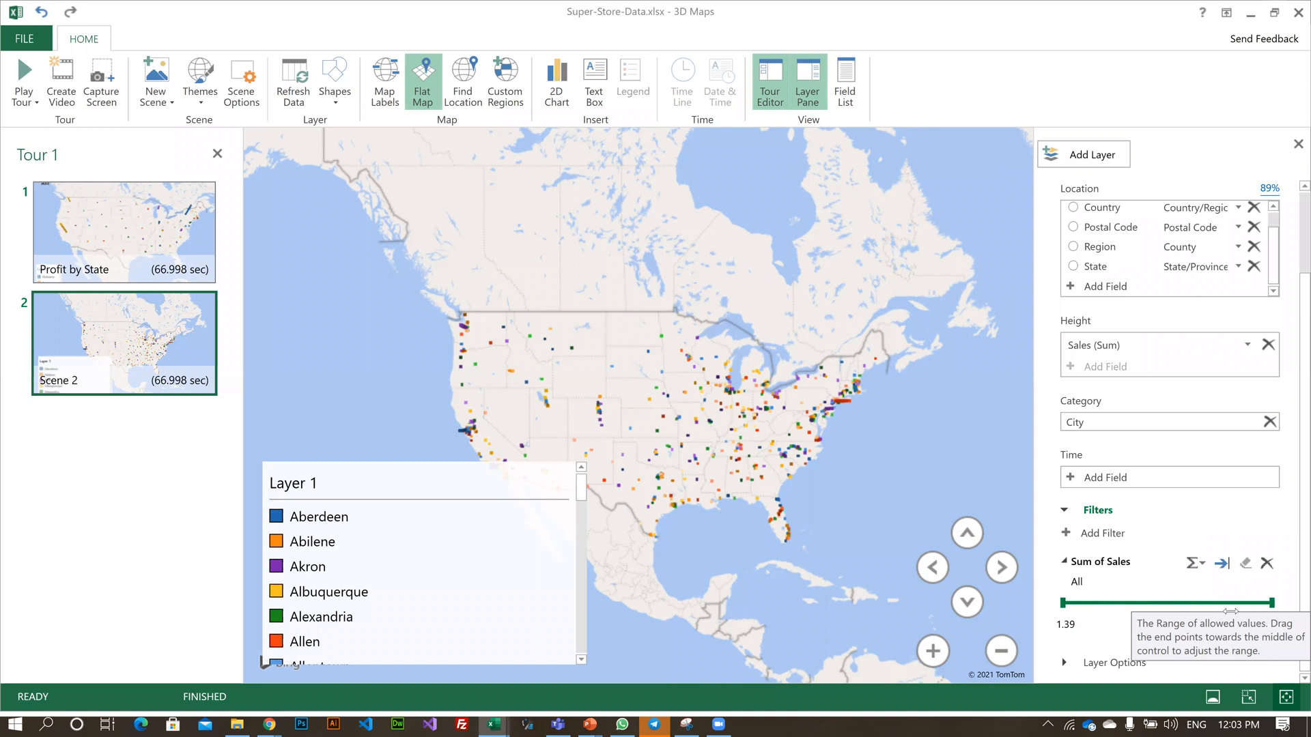
left_click_drag(1230, 611, 1014, 620)
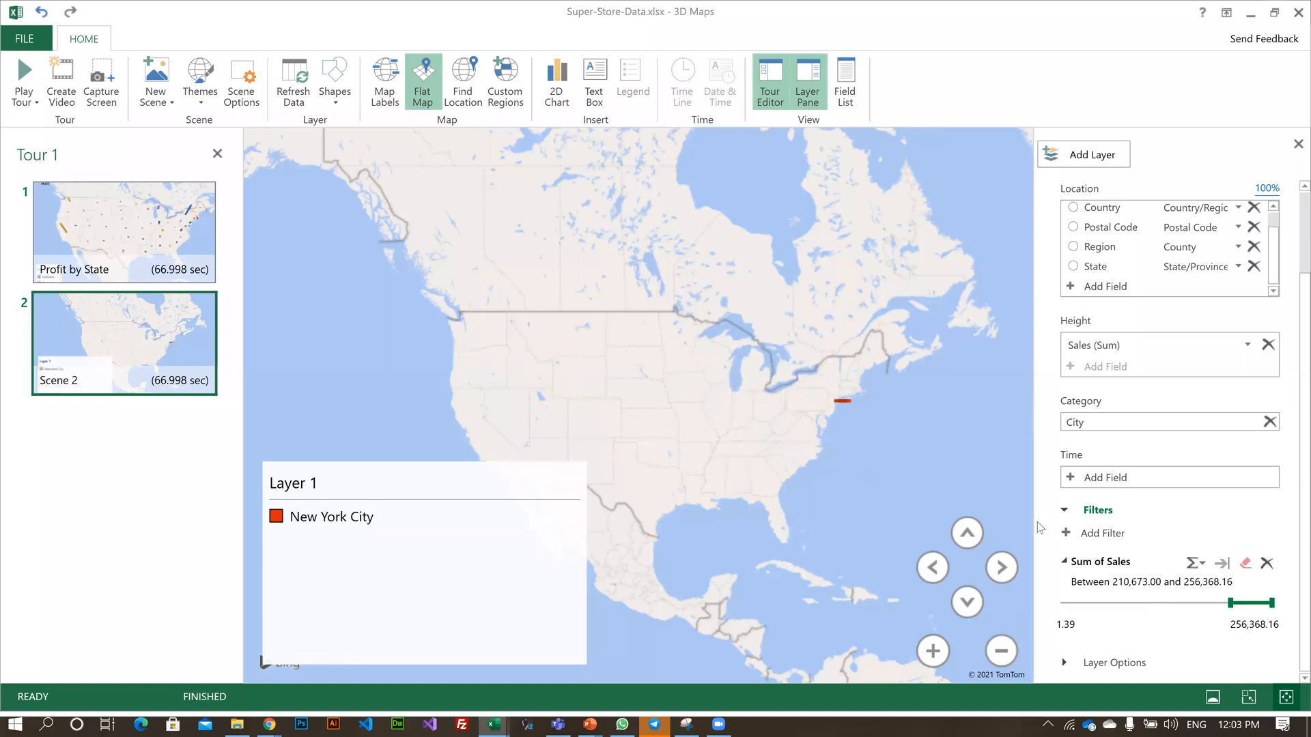
left_click(1143, 601)
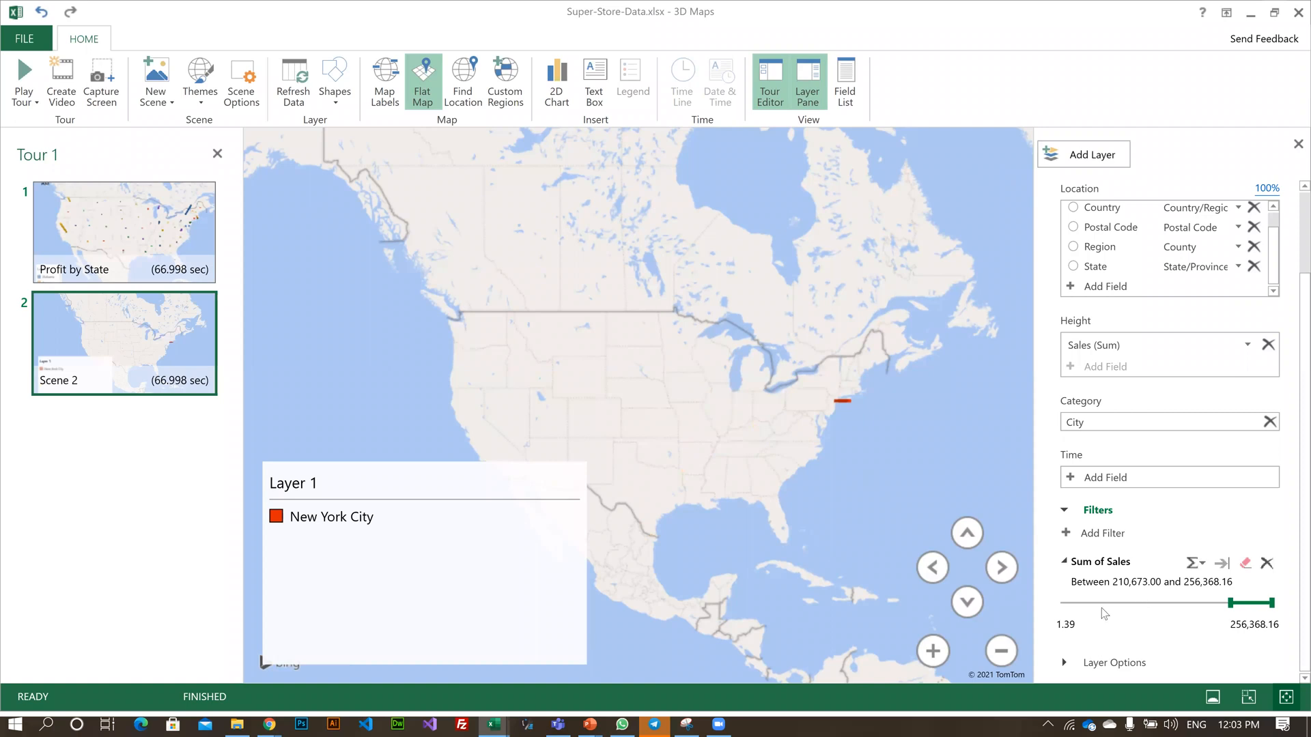
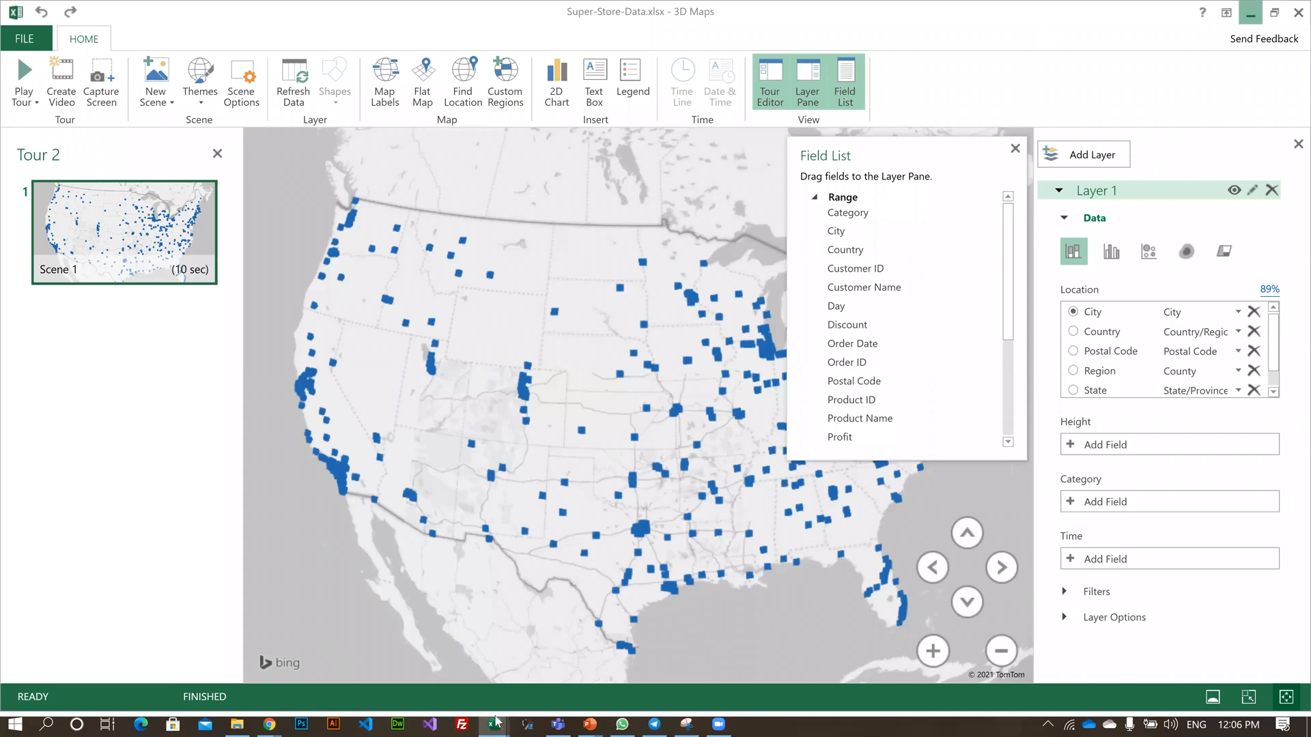
- Switch from 3D Maps to the Advance Excel Day 4 workbook in Excel, with the empty Sheet5 showing
left_click(589, 616)
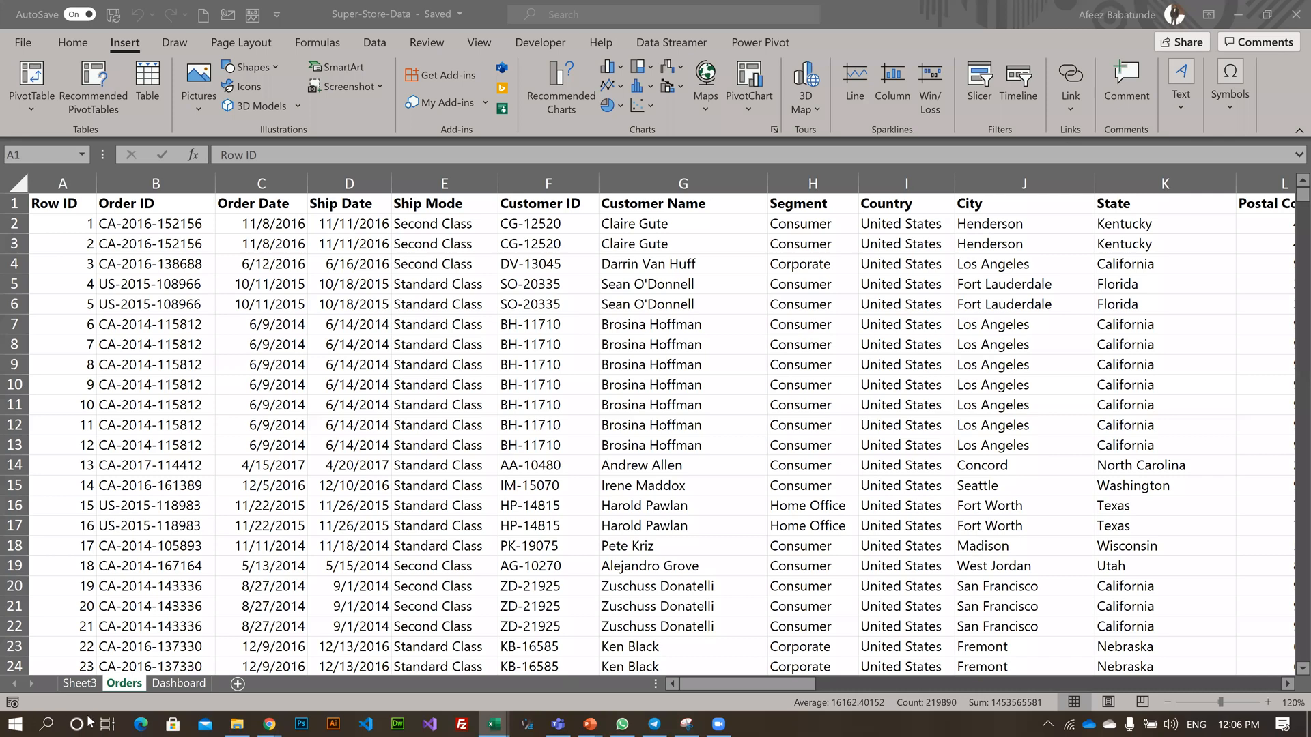
mouse_move(269, 724)
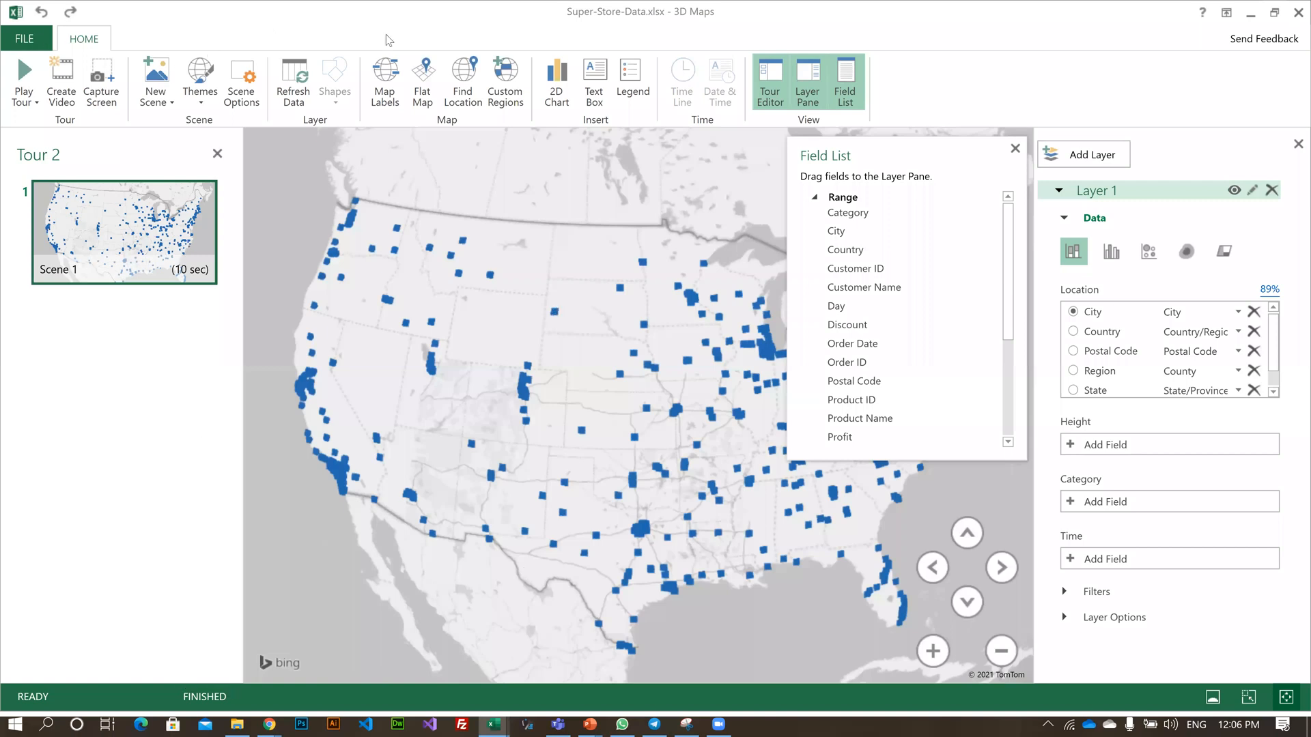
key("alt+Tab")
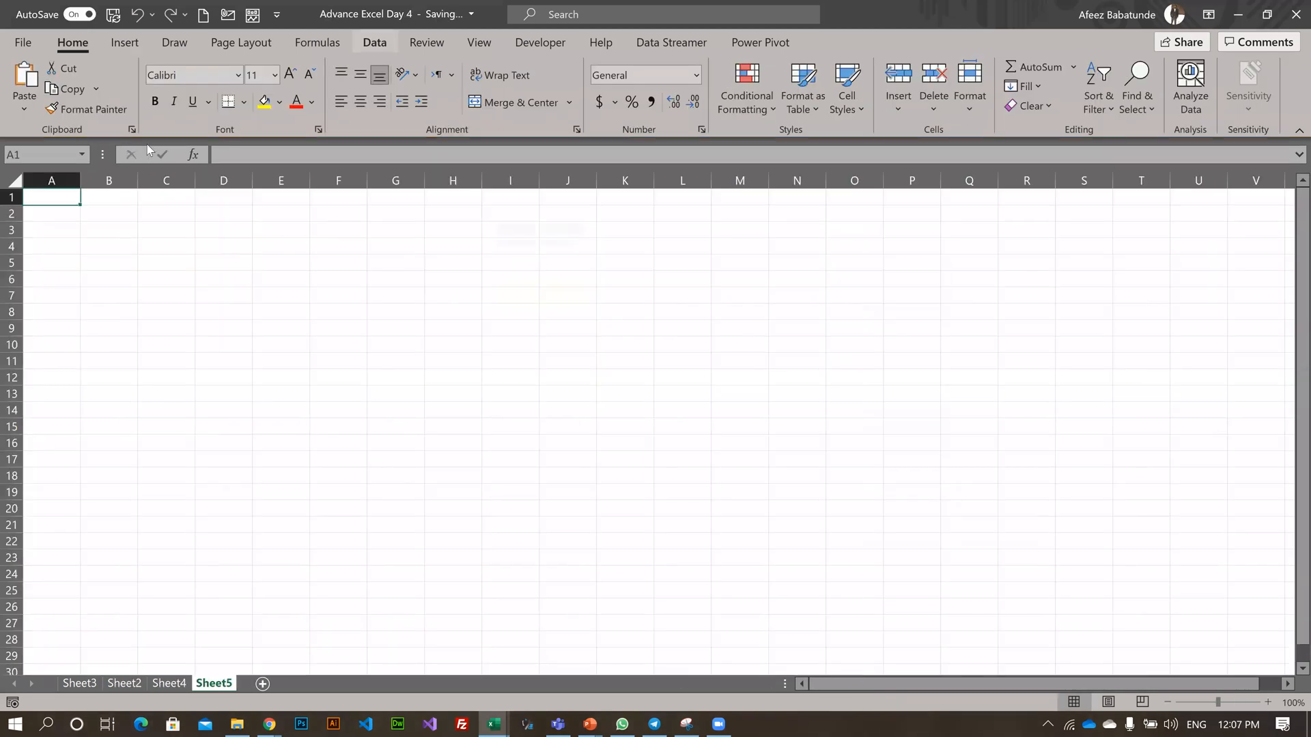
- Browse the Get Data source categories for files, databases, Azure and other sources, and start an import from the web
left_click(374, 42)
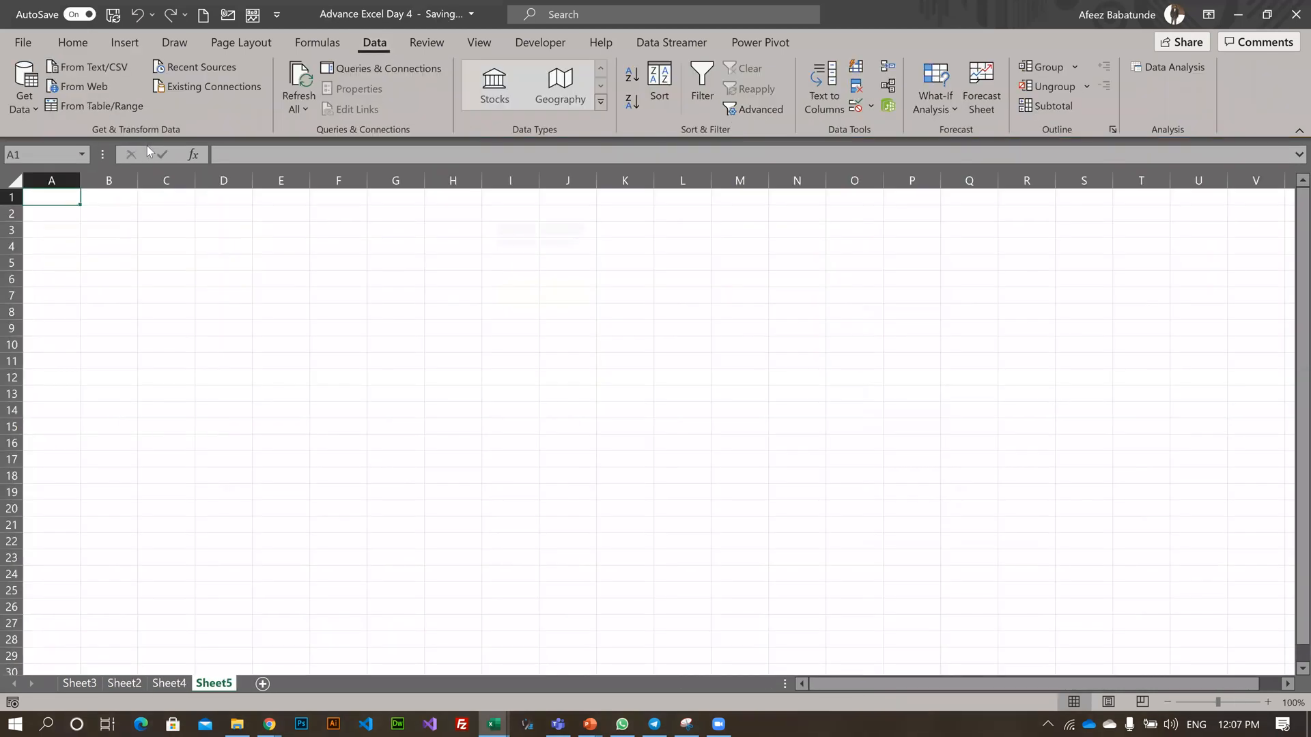
left_click(24, 85)
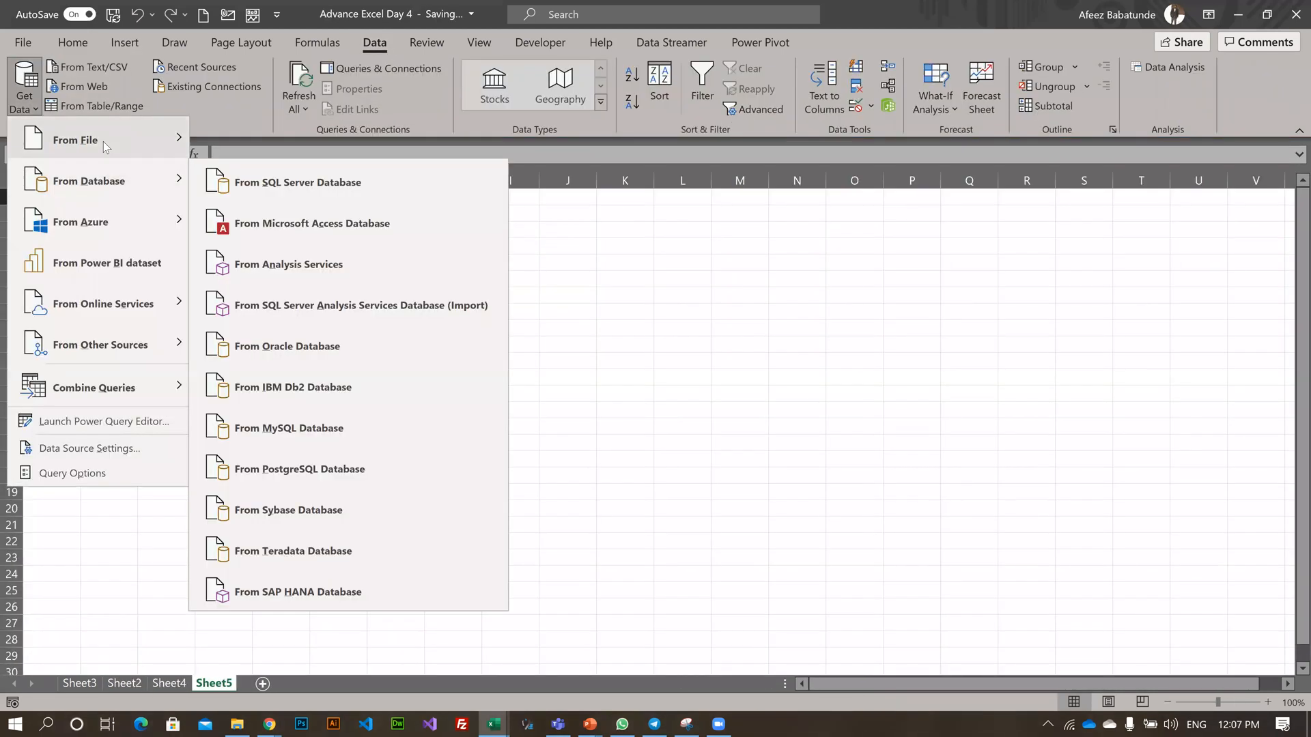
left_click(104, 141)
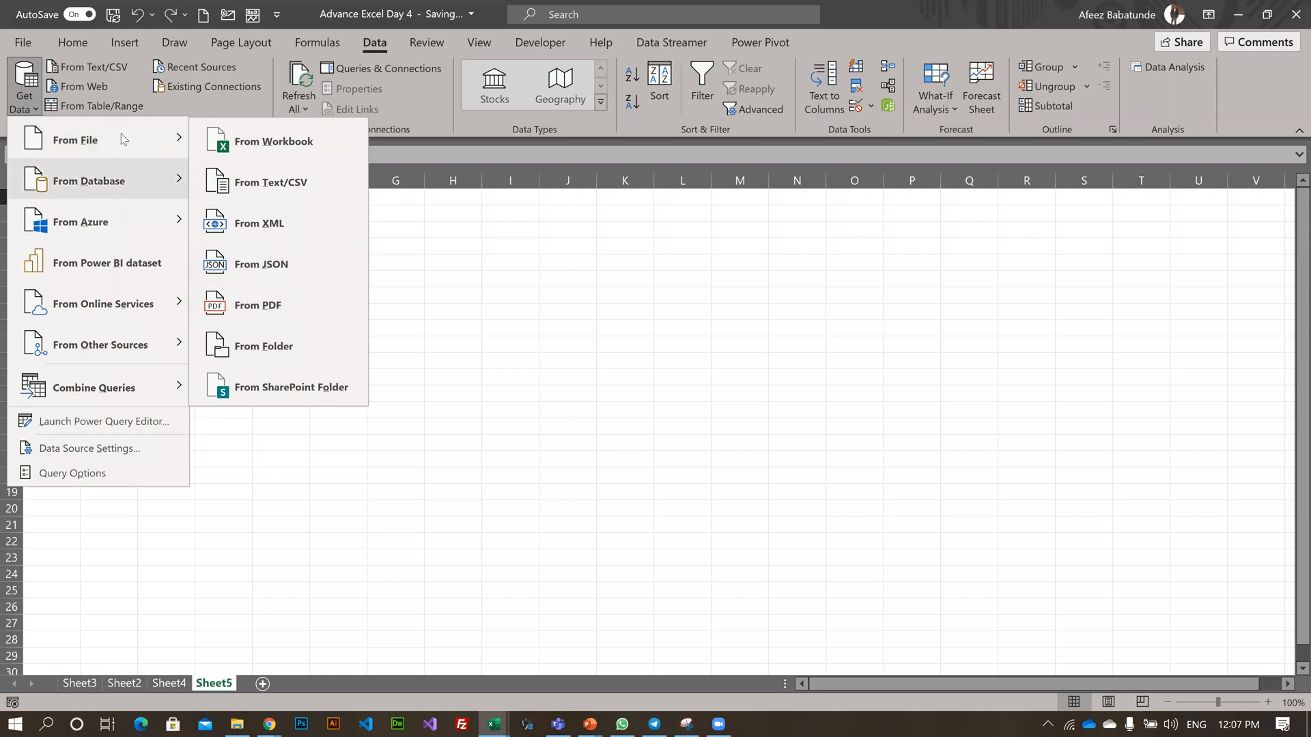
mouse_move(146, 144)
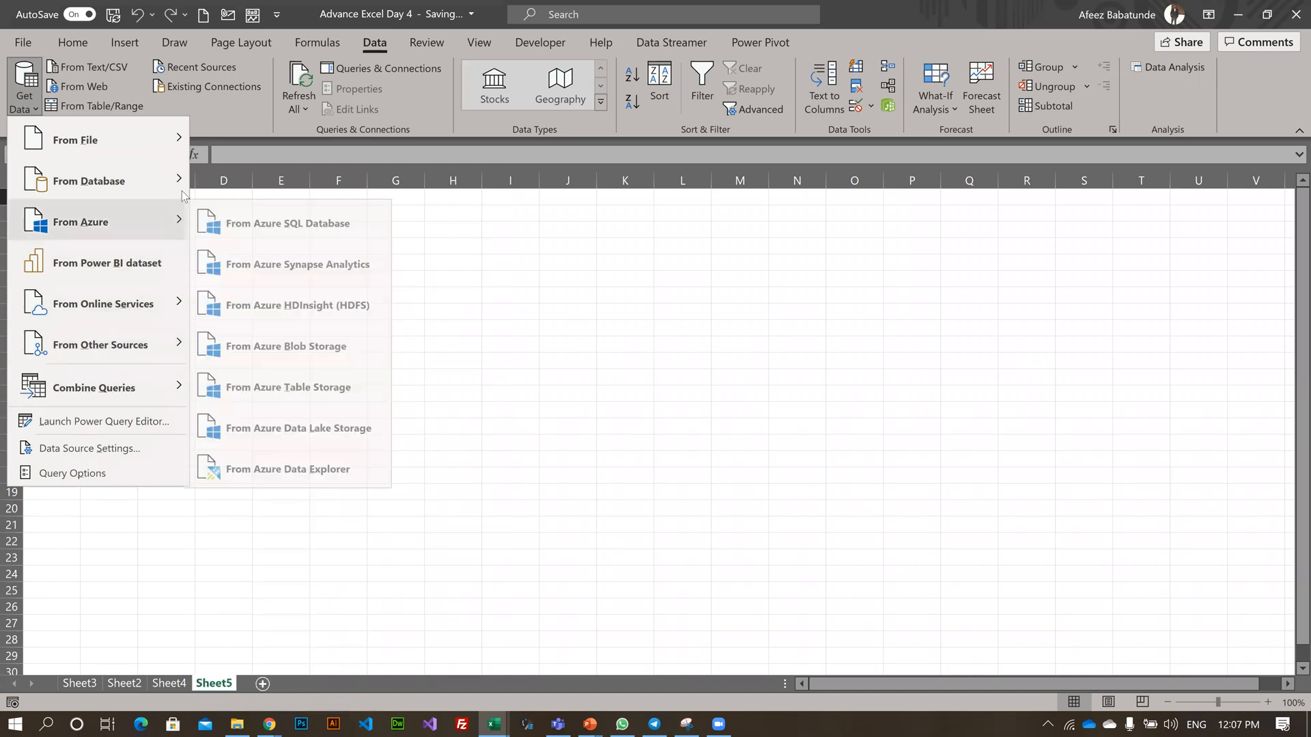
mouse_move(189, 182)
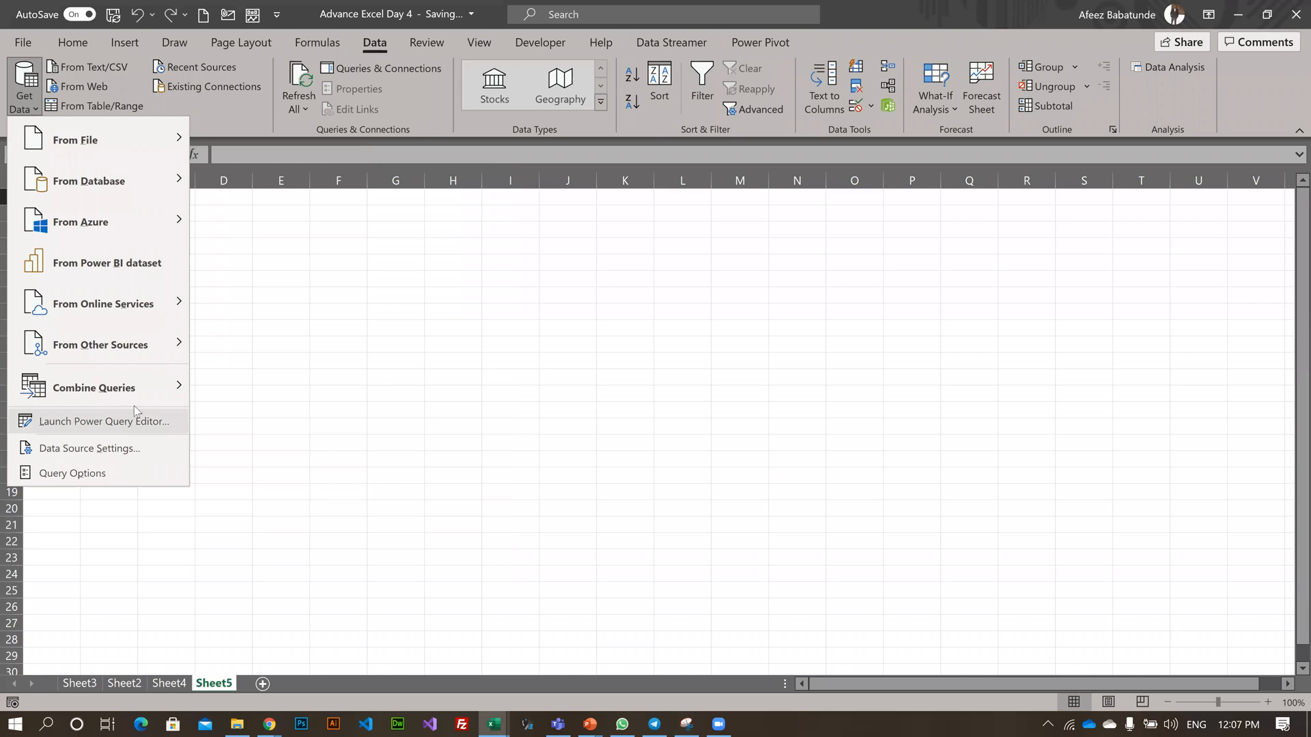
mouse_move(170, 347)
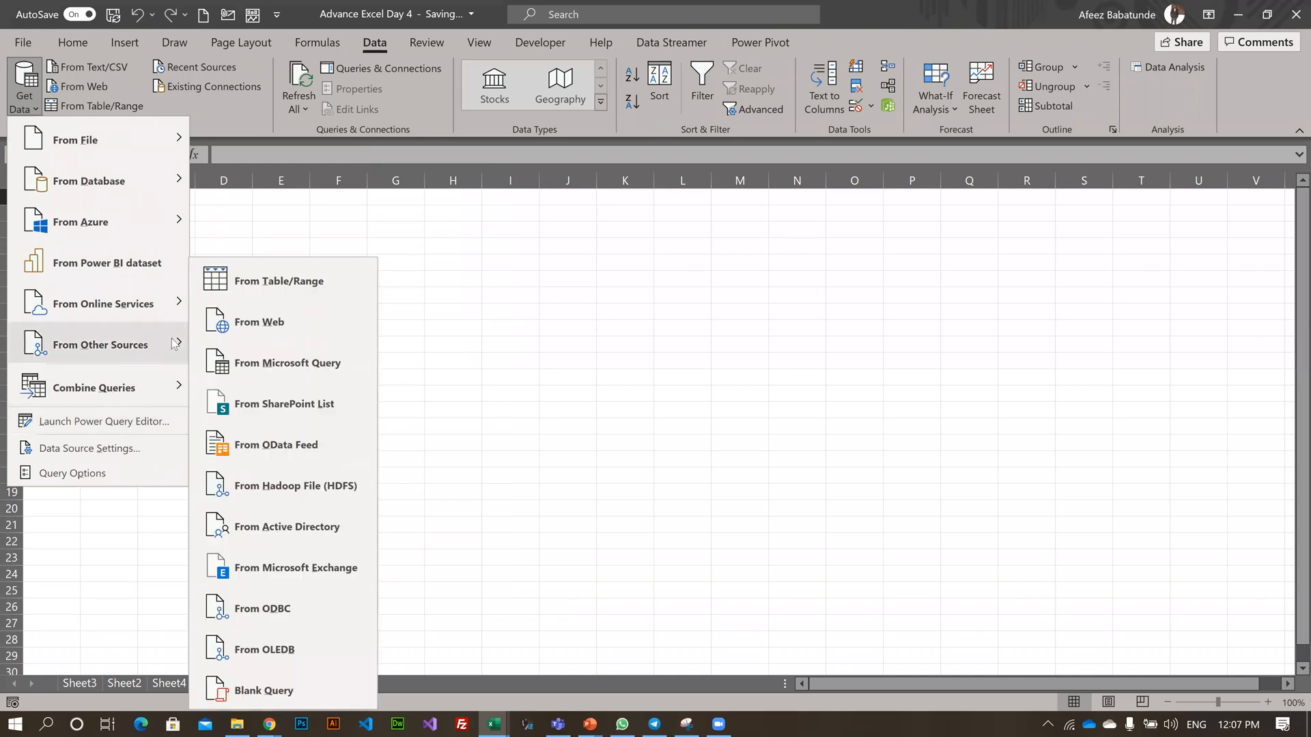
left_click(272, 326)
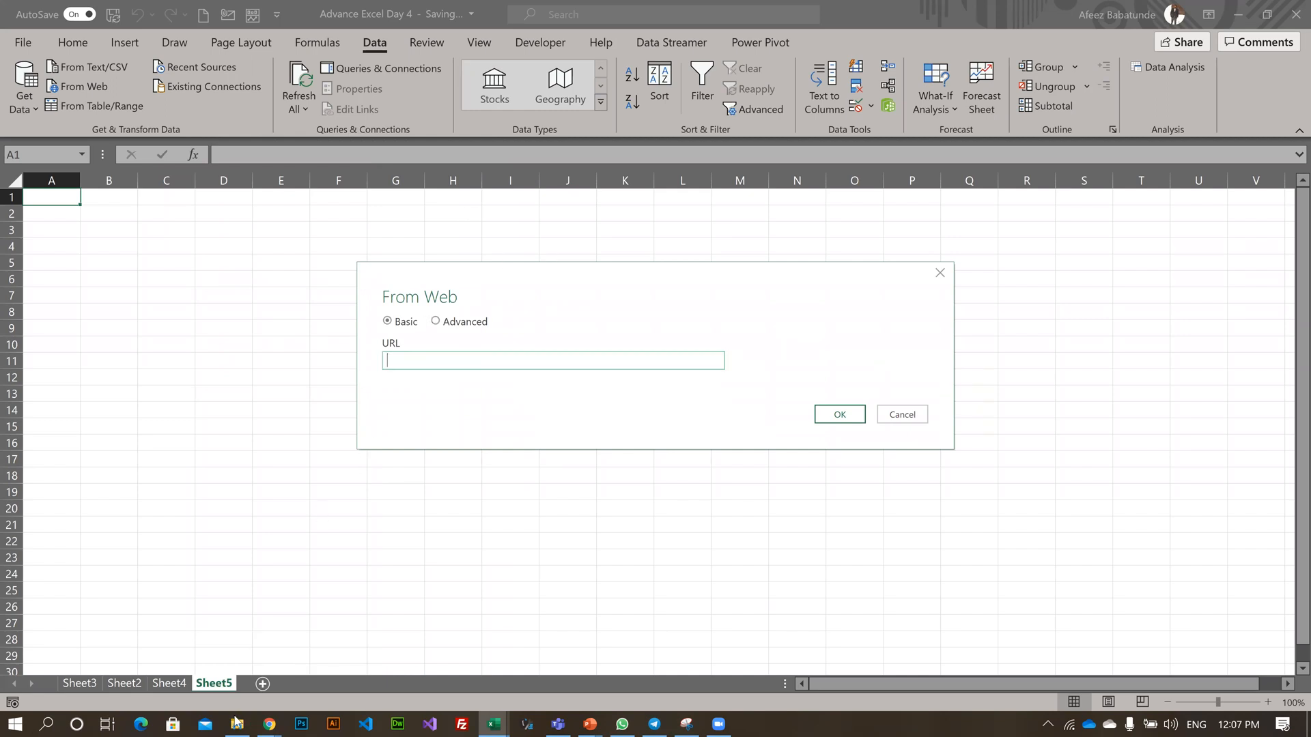
- Find Wikipedia's list of Nigerian states by population in Chrome and connect the web import to its URL with anonymous access
left_click(273, 723)
left_click(365, 654)
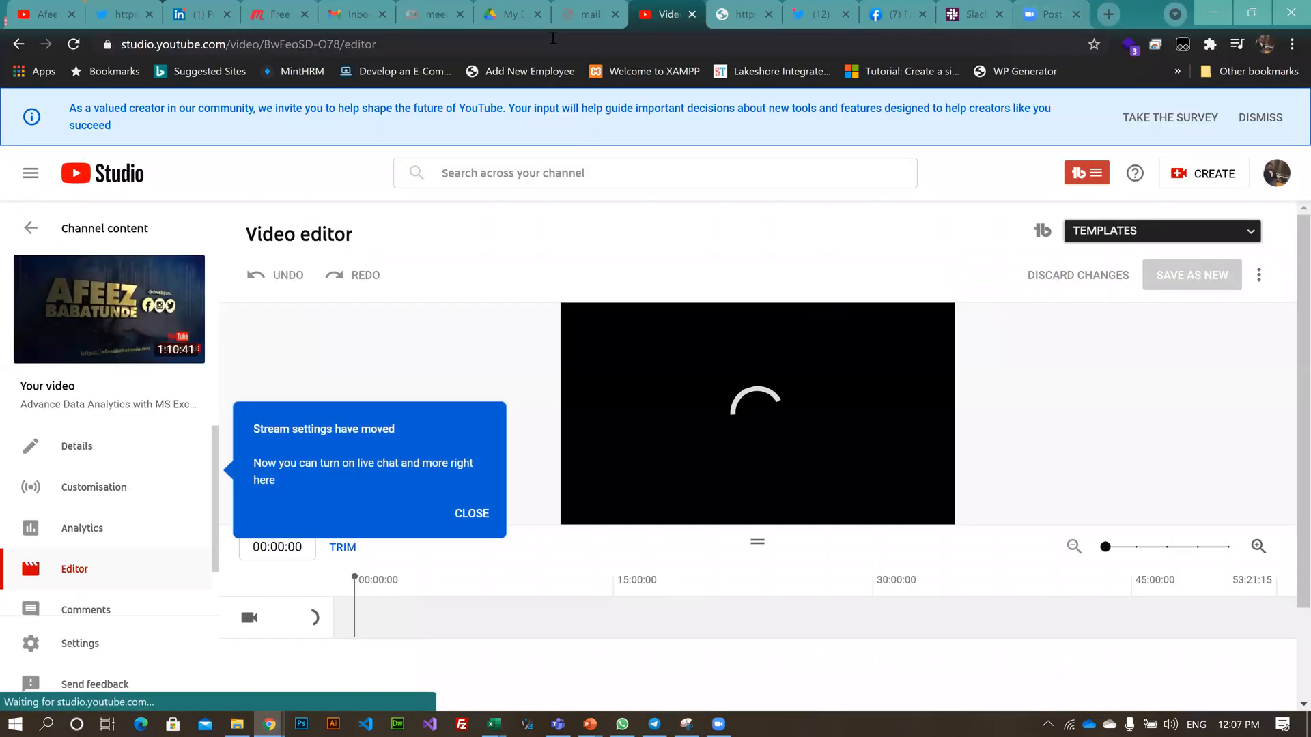
key("ctrl+t")
left_click(553, 39)
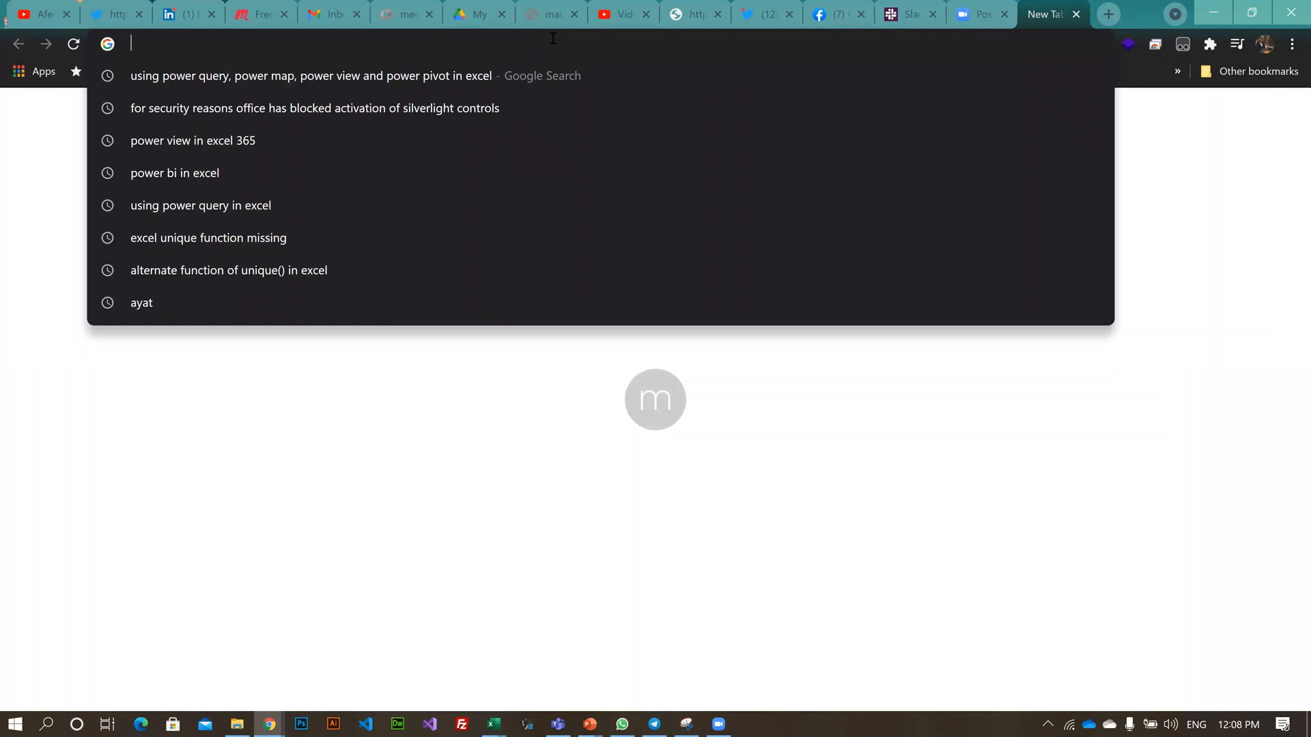
type("N")
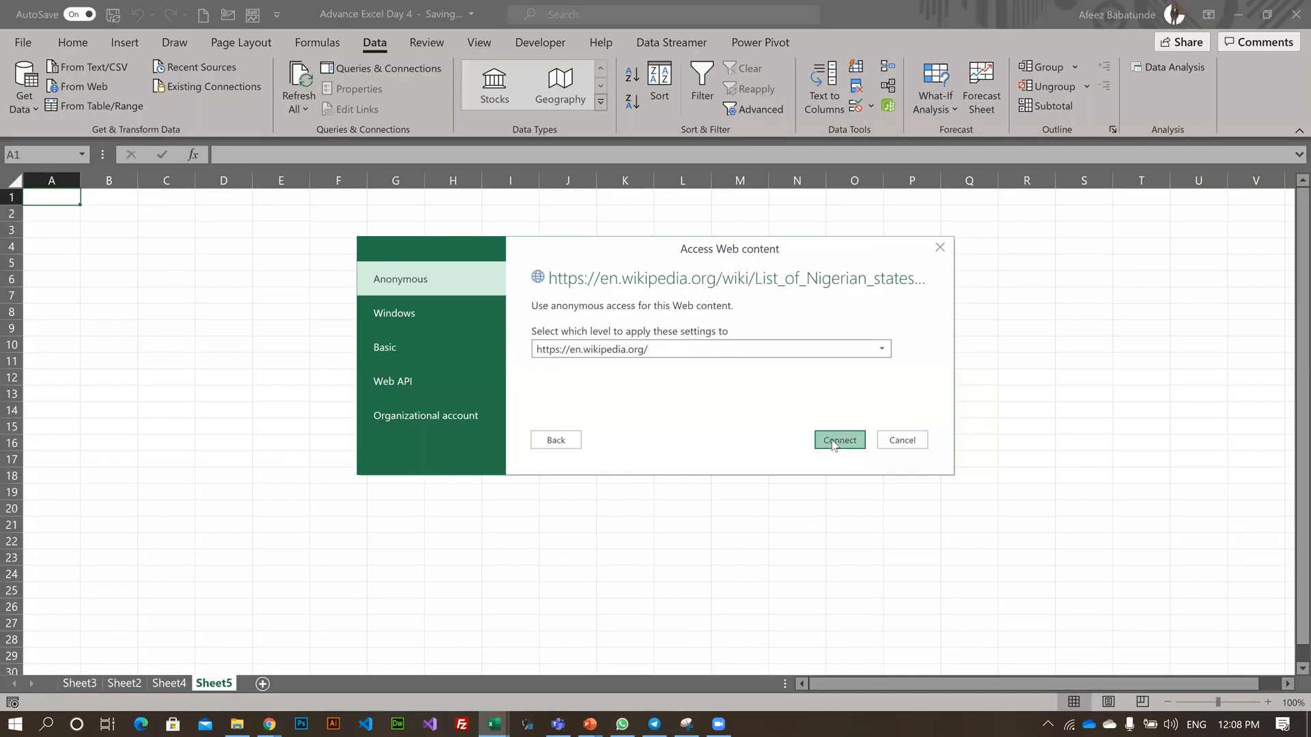
left_click(835, 441)
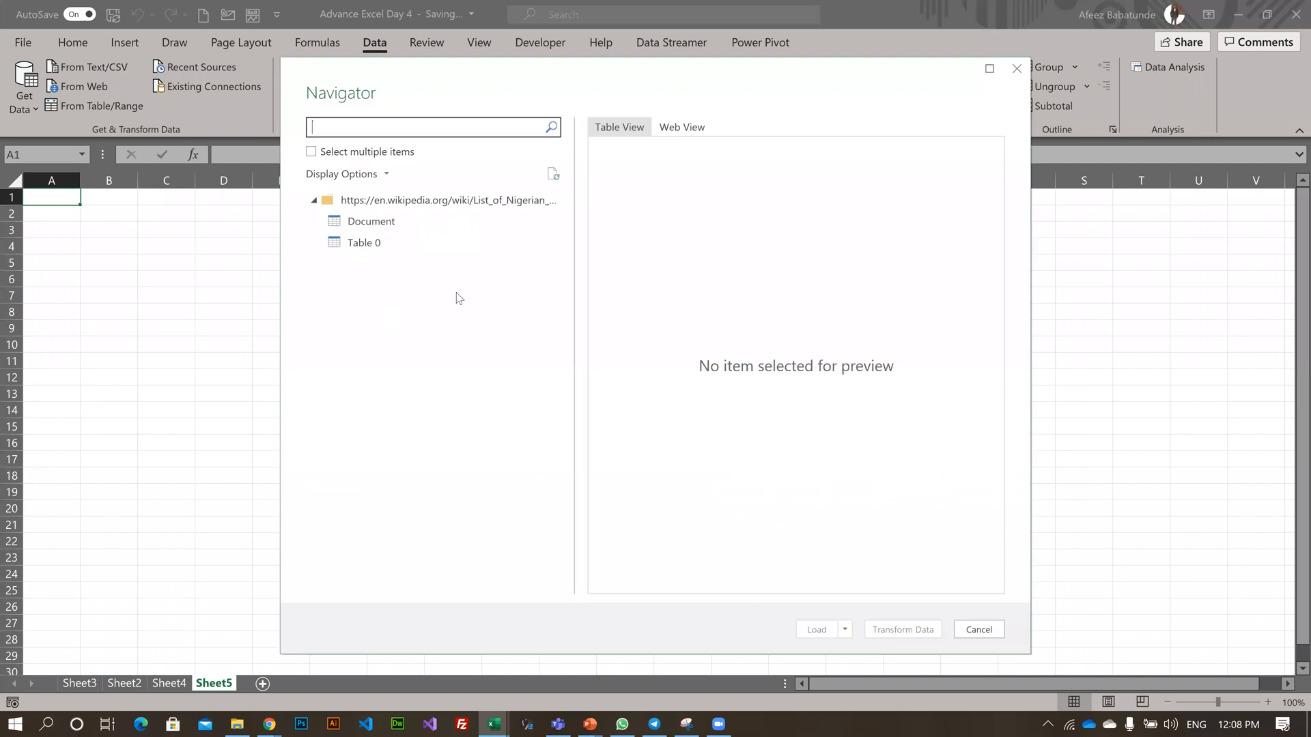
- Preview the Wikipedia page's Document and Table 0 items, and open Table 0 in the Power Query Editor
left_click(386, 222)
left_click(375, 243)
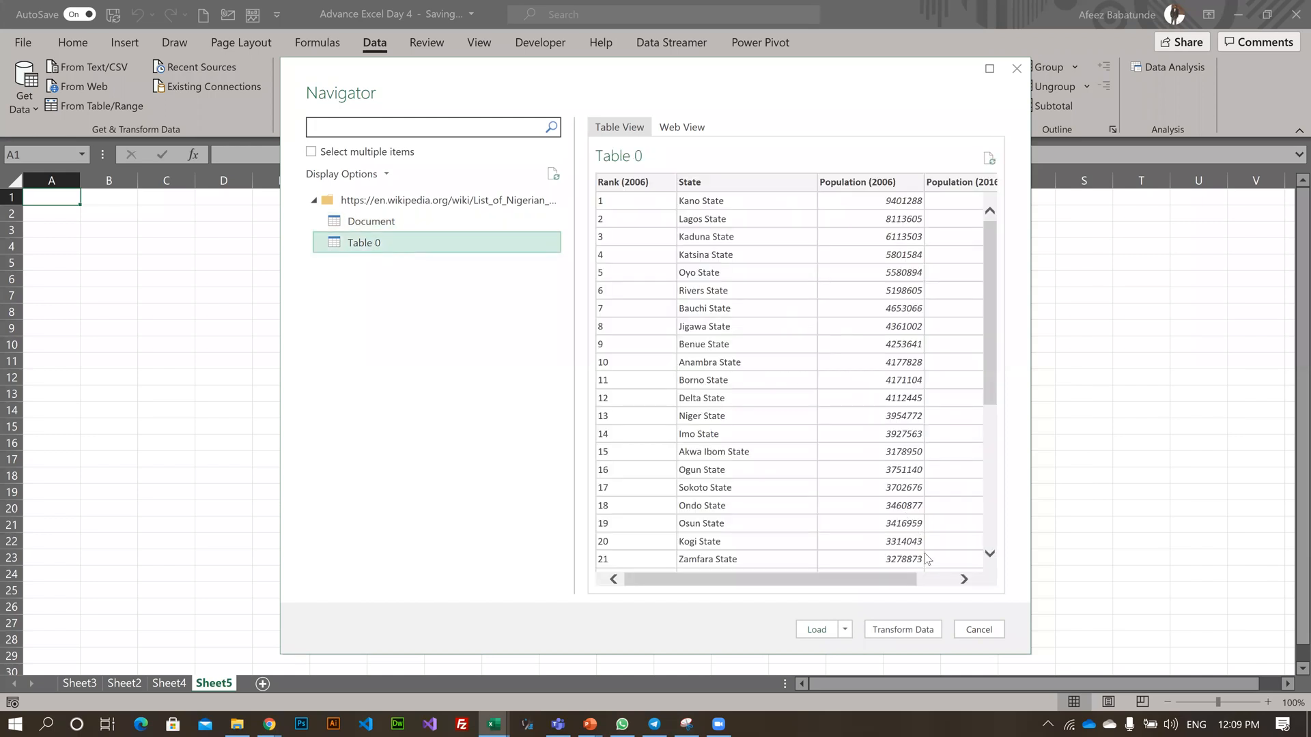
left_click(884, 629)
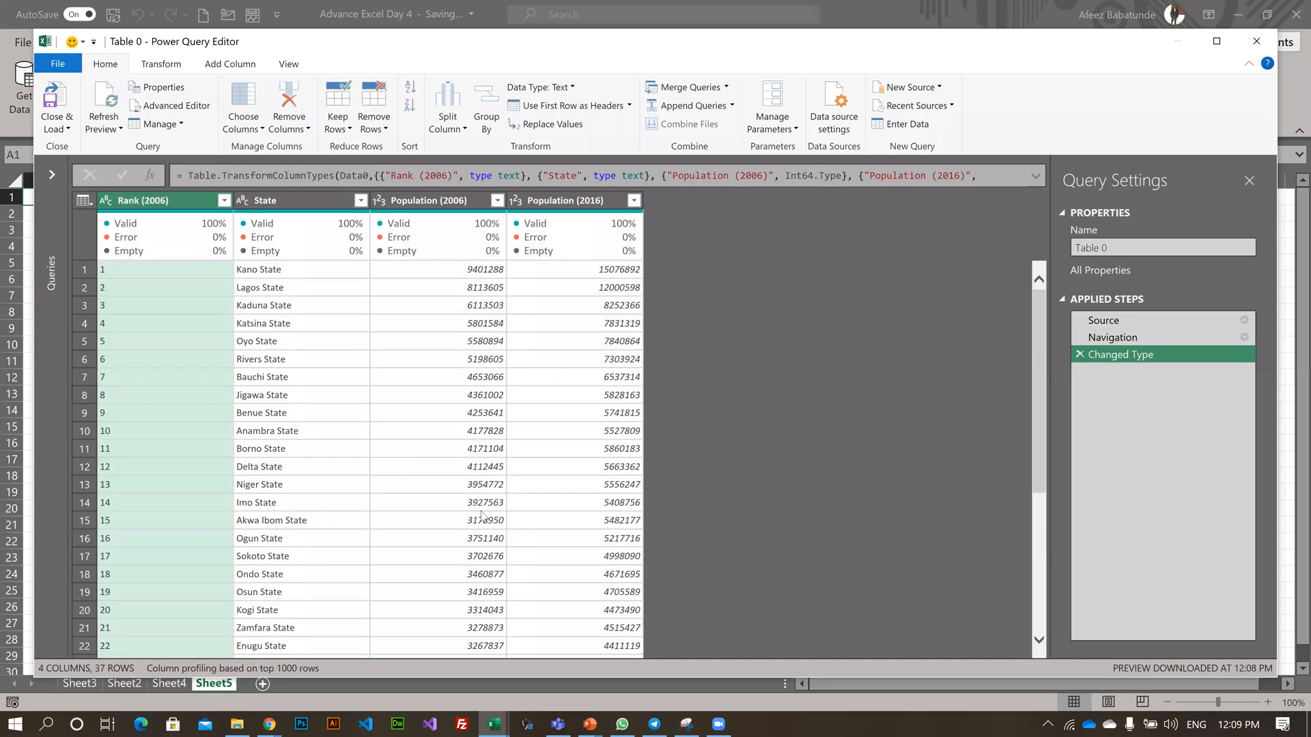
- Review all the state rows of Table 0 in Power Query and load the query to a new worksheet
scroll(465, 450, "down", 5)
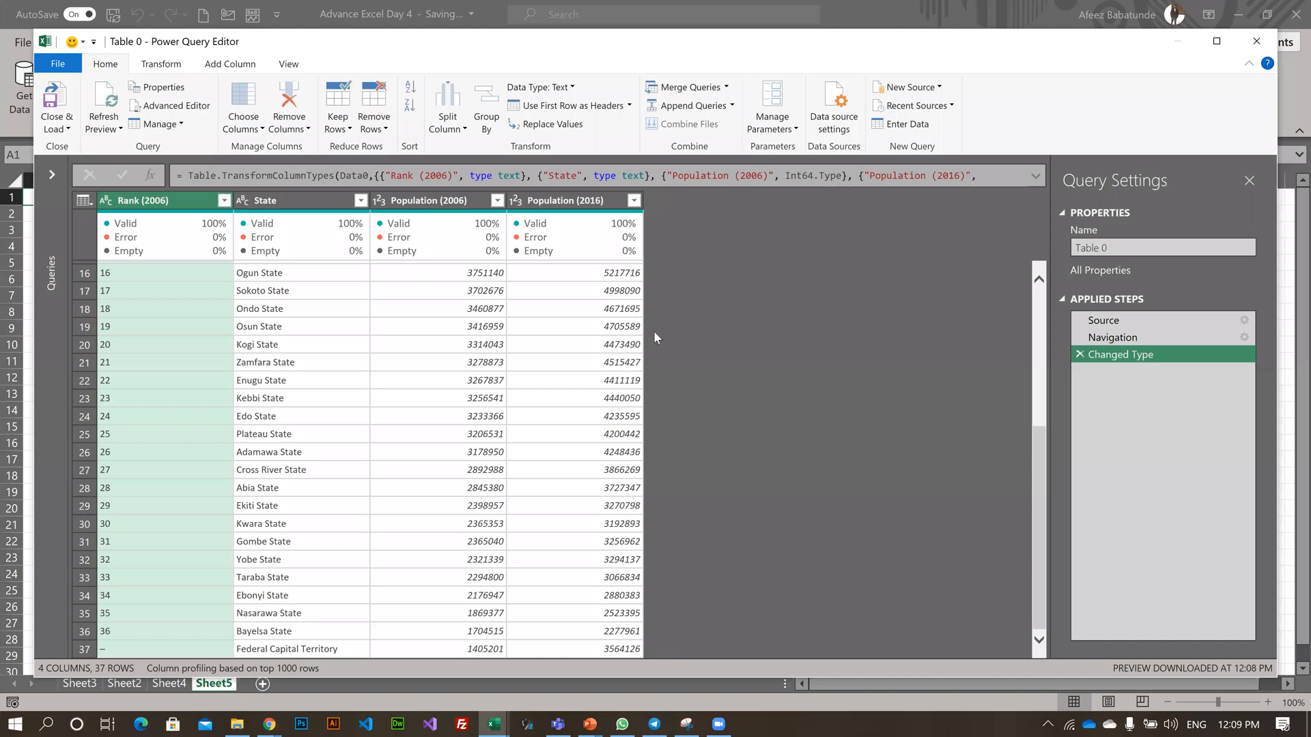
scroll(654, 330, "up", 5)
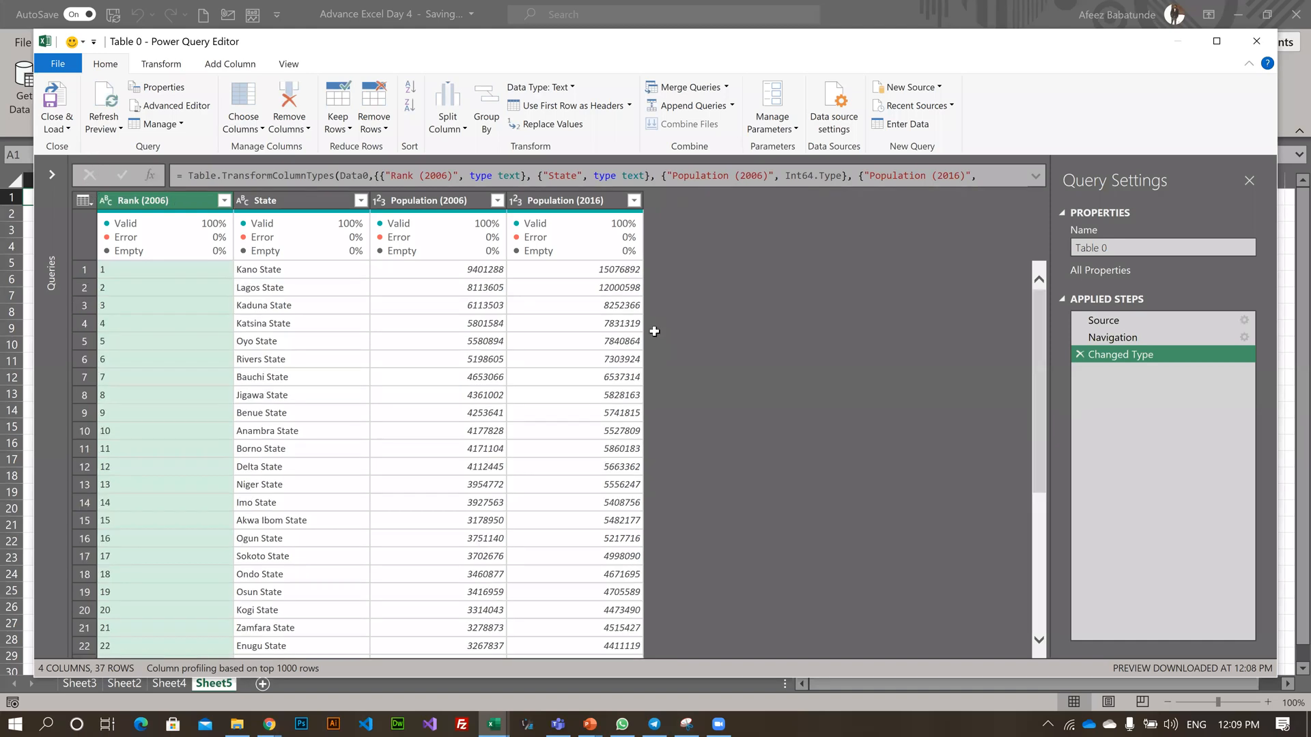
double_click(692, 46)
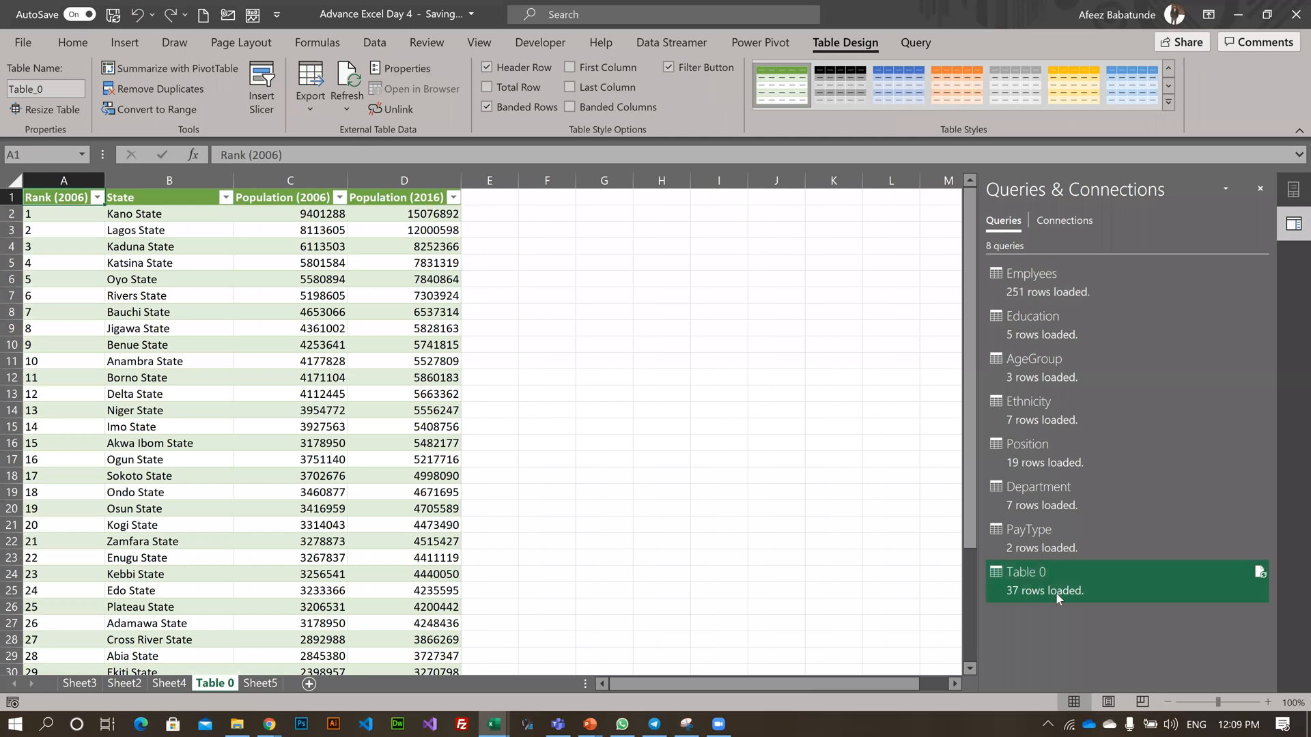
- Rename the Table 0 query to Nigeria Population and review its available query commands
left_click(290, 247)
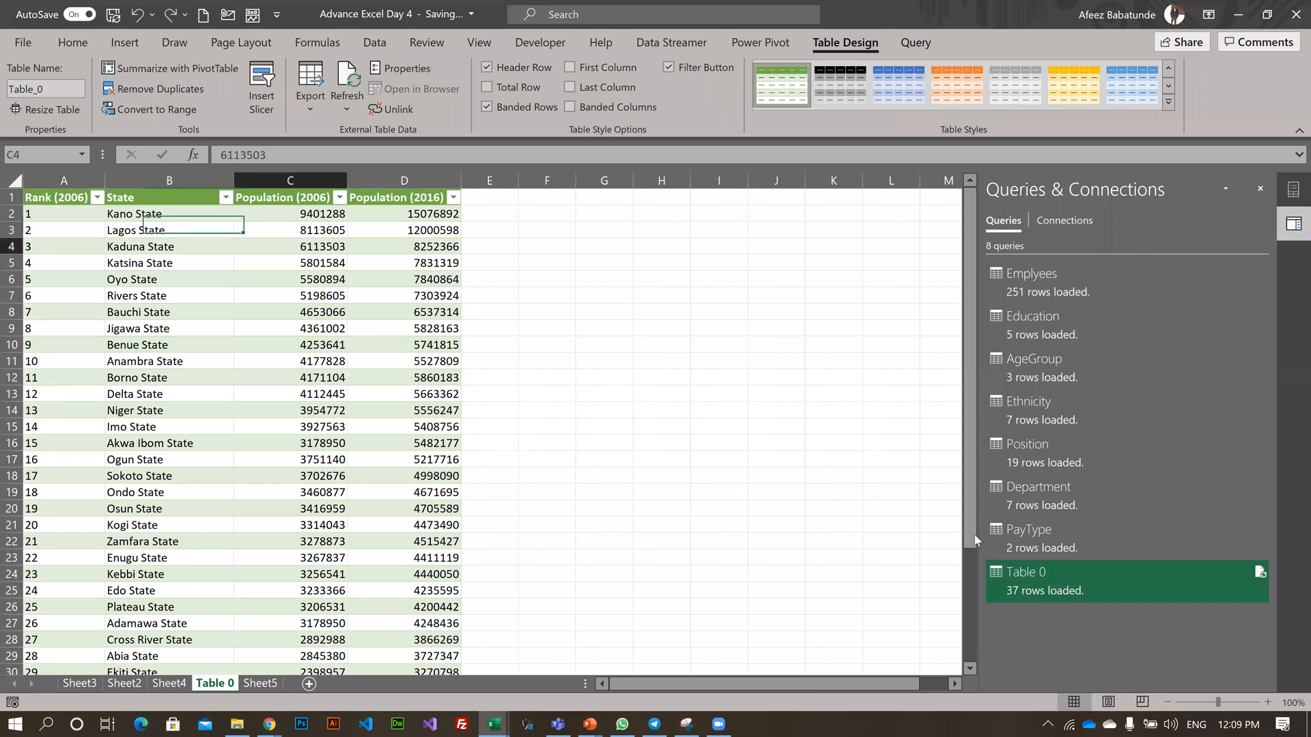
left_click(374, 42)
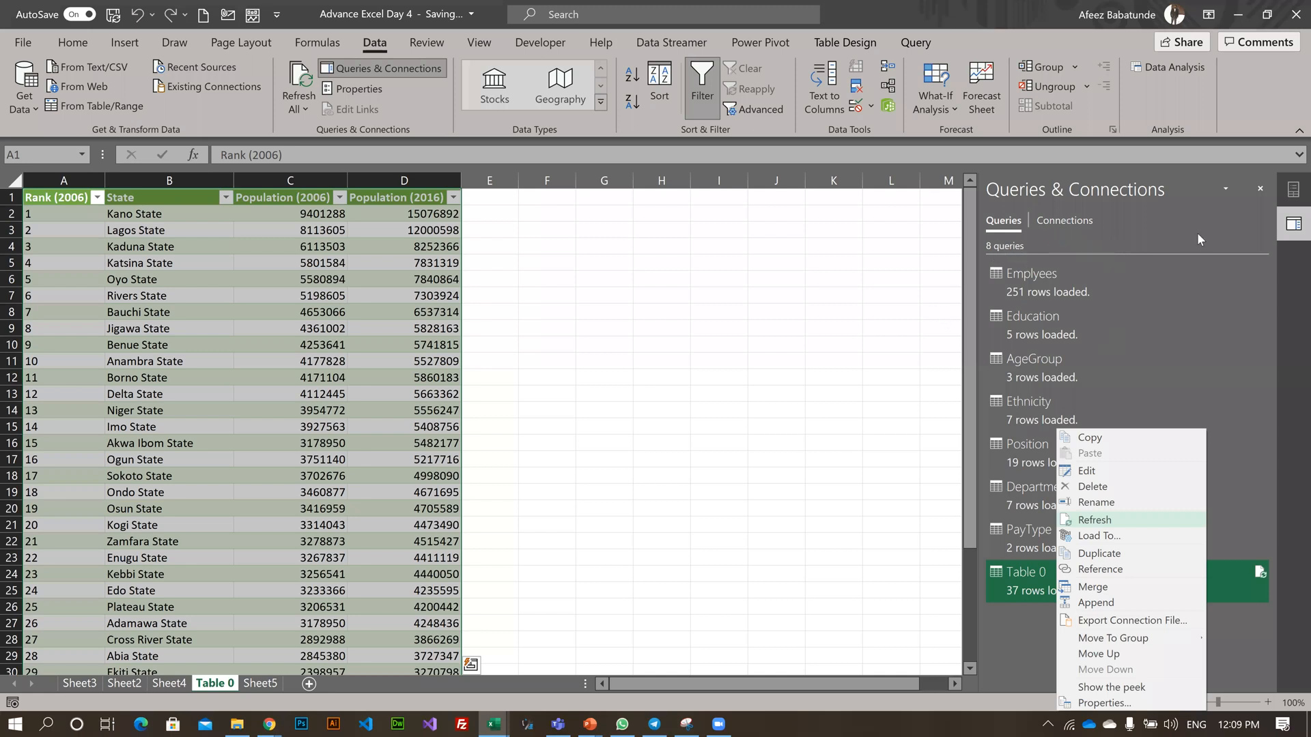
double_click(994, 281)
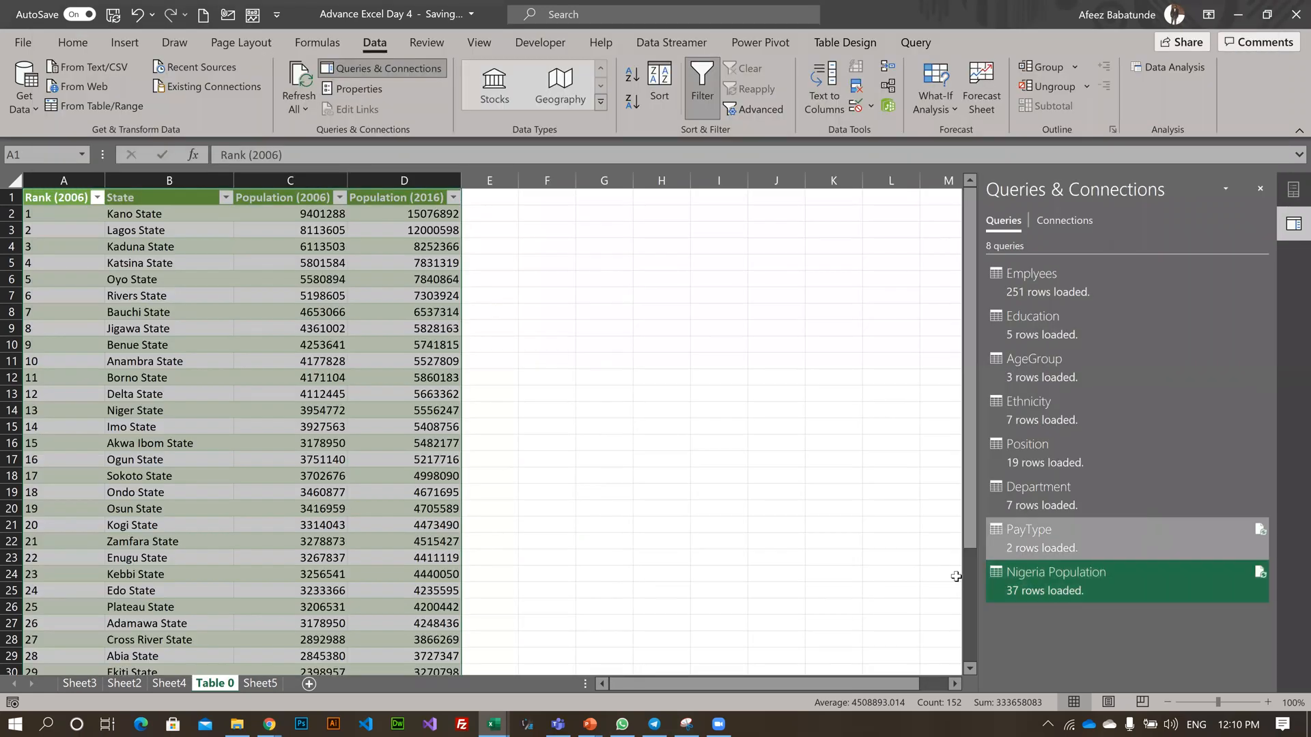
right_click(1079, 580)
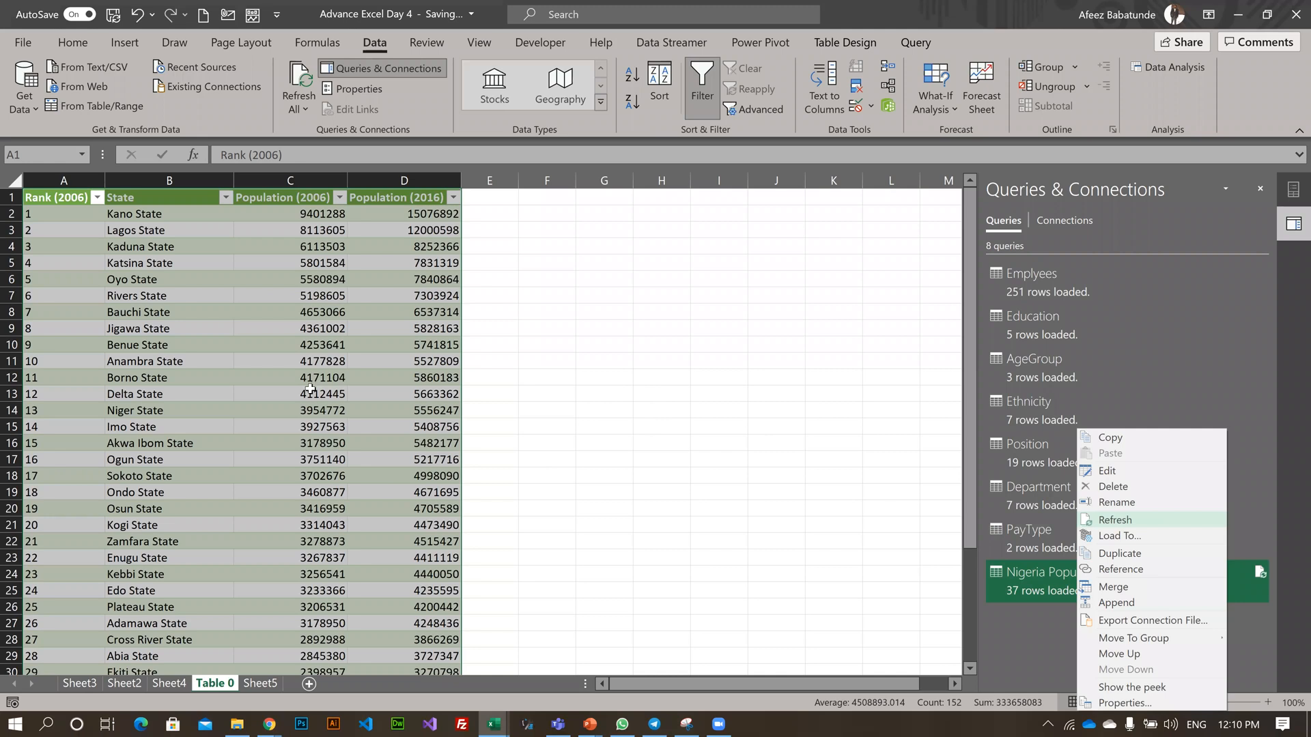
left_click(329, 401)
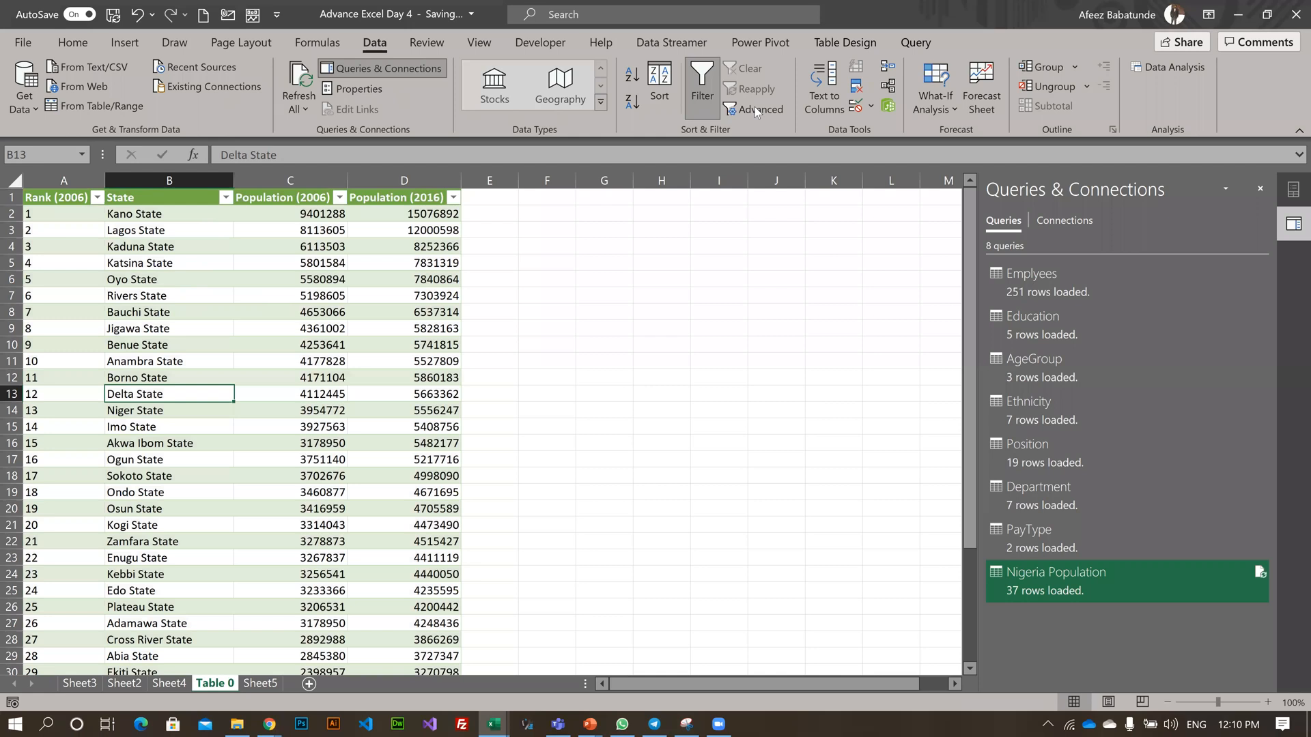
- Insert a PivotChart from Nigeria_Population on a new worksheet, plotting Population (2016) by State for the ten most populous states in 2016
left_click(171, 263)
left_click(125, 43)
left_click(757, 112)
left_click(748, 159)
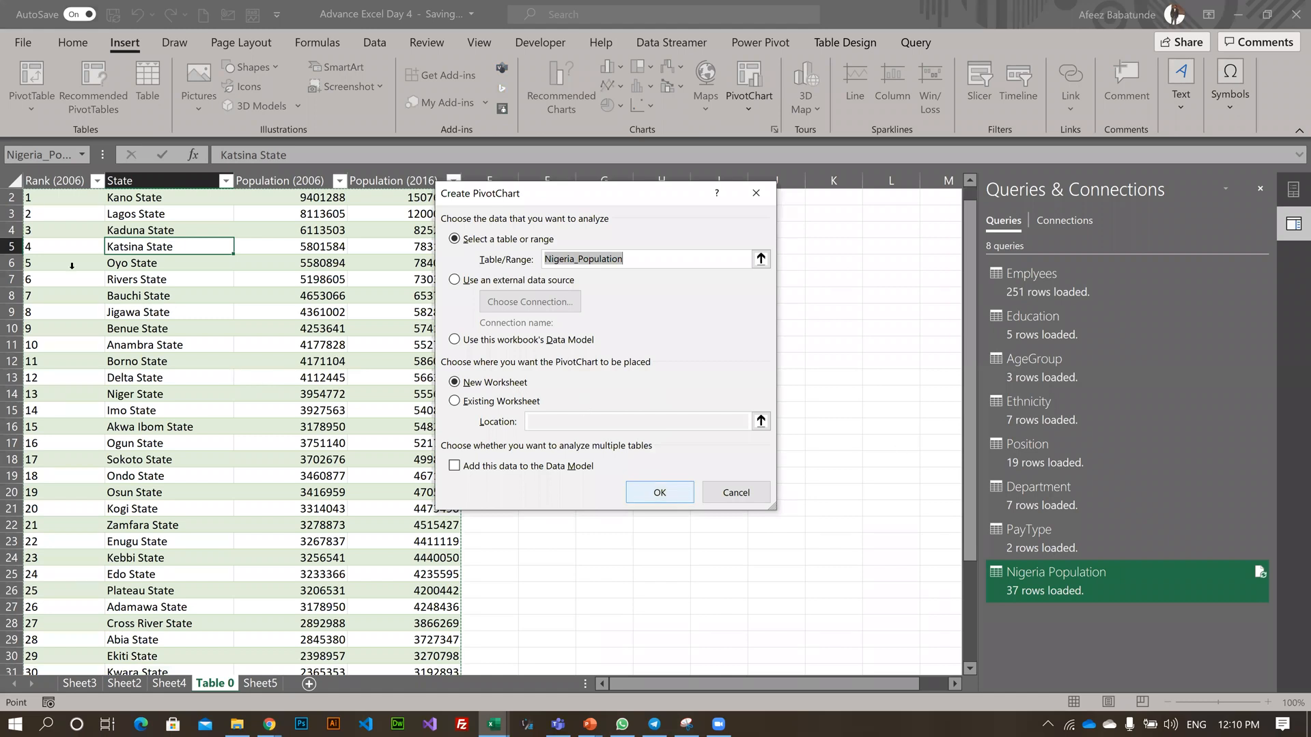
key("Return")
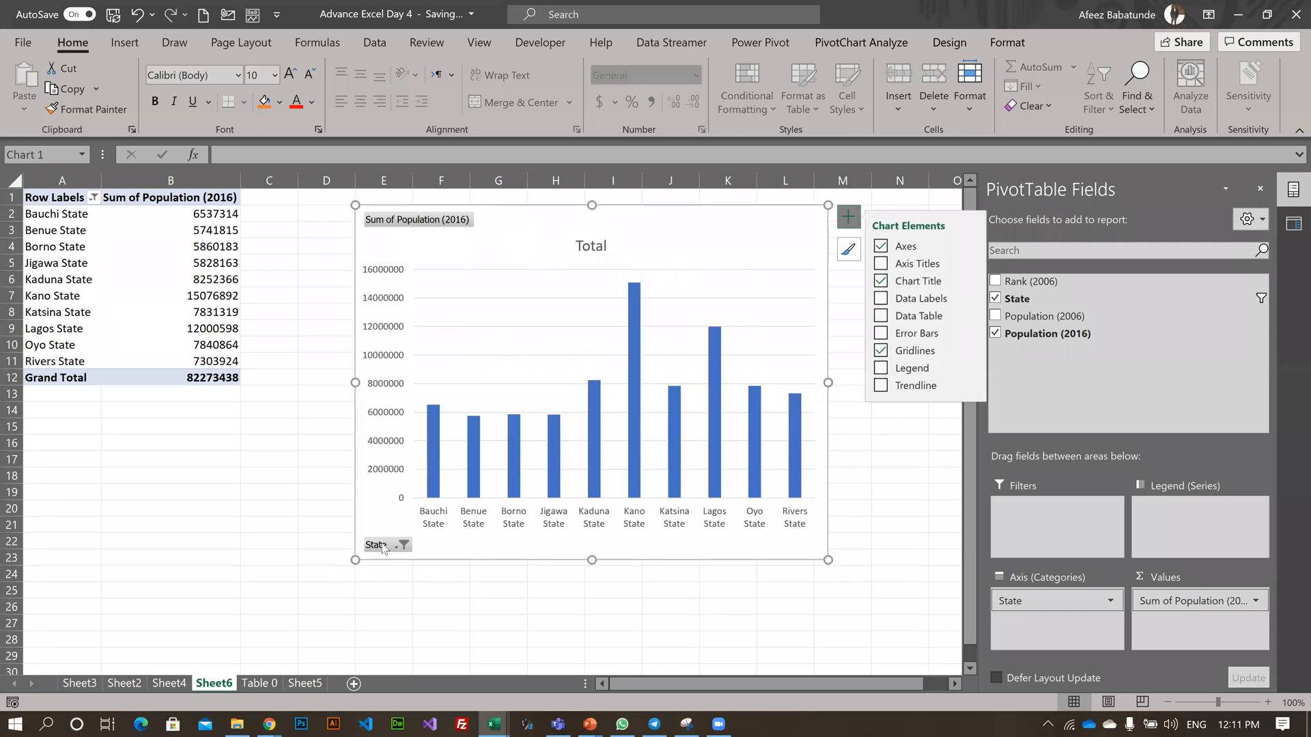
left_click(849, 426)
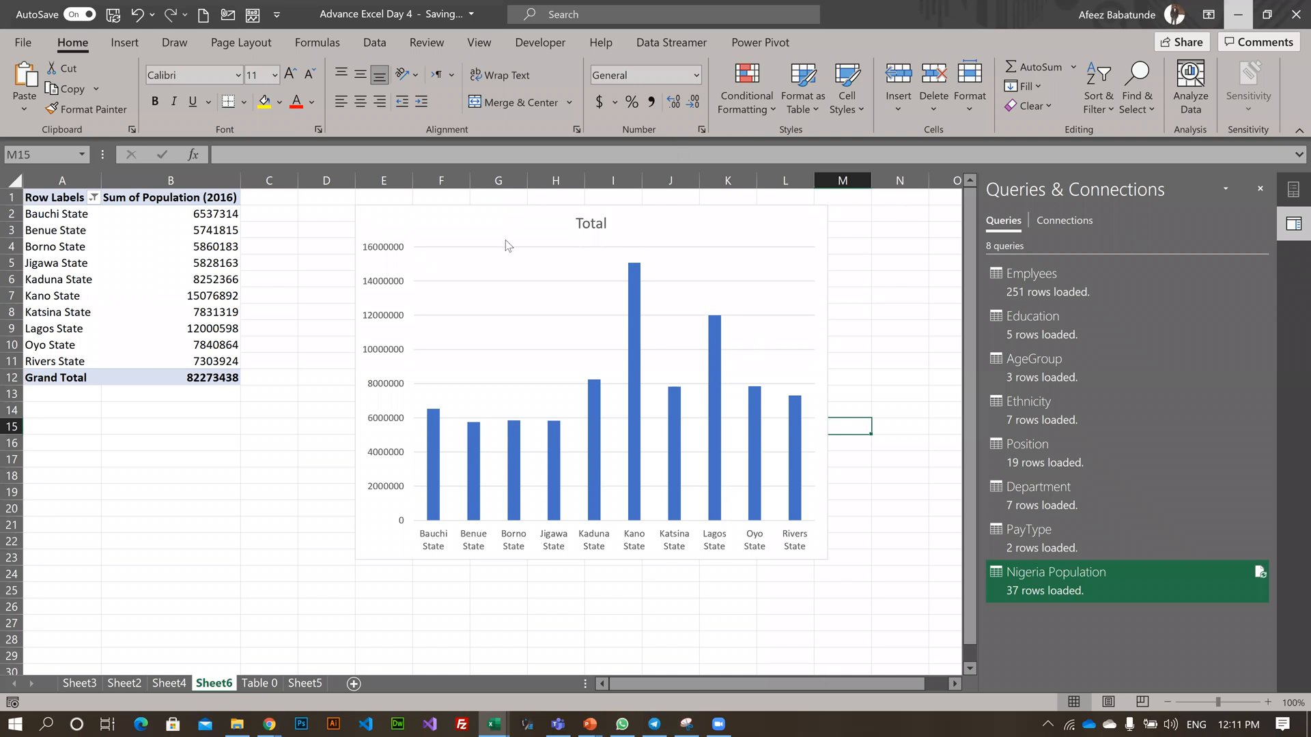
- Switch to File Explorer and open the HR_Master workbook from the Data Source folder in Excel
key("alt+Tab")
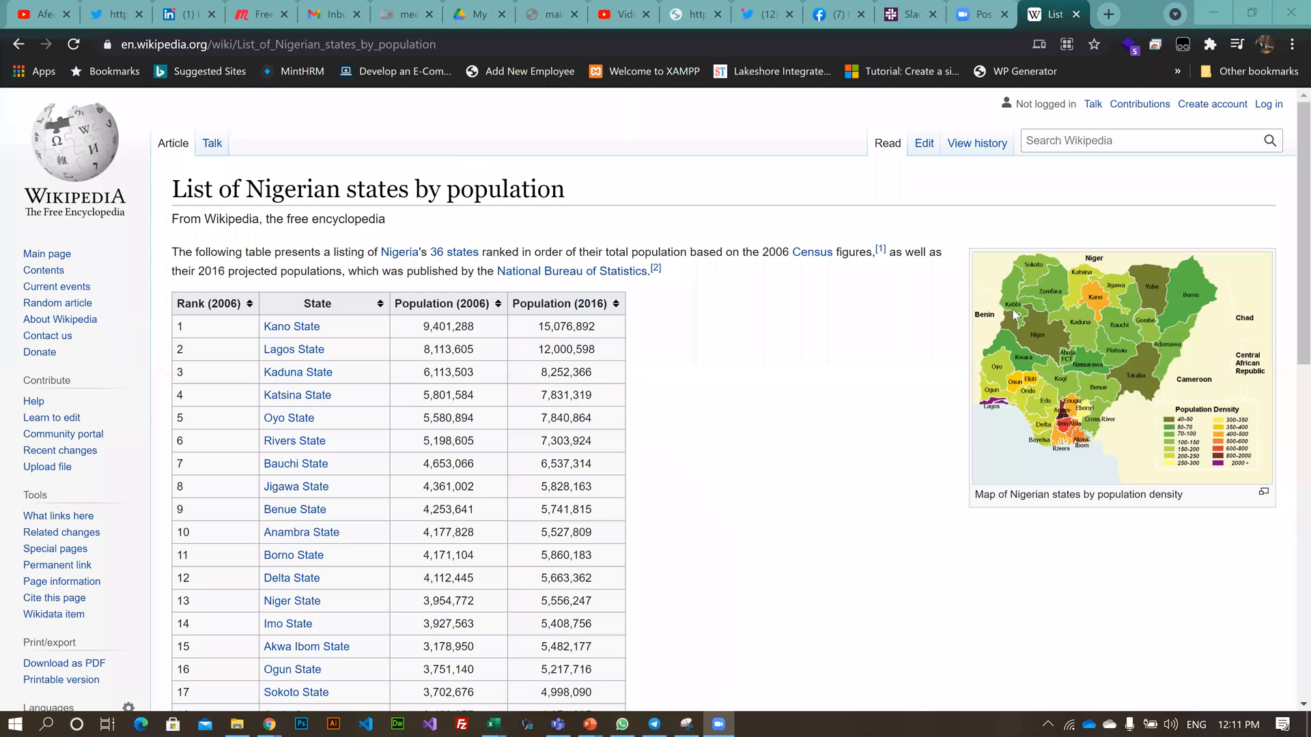
key("alt+Tab")
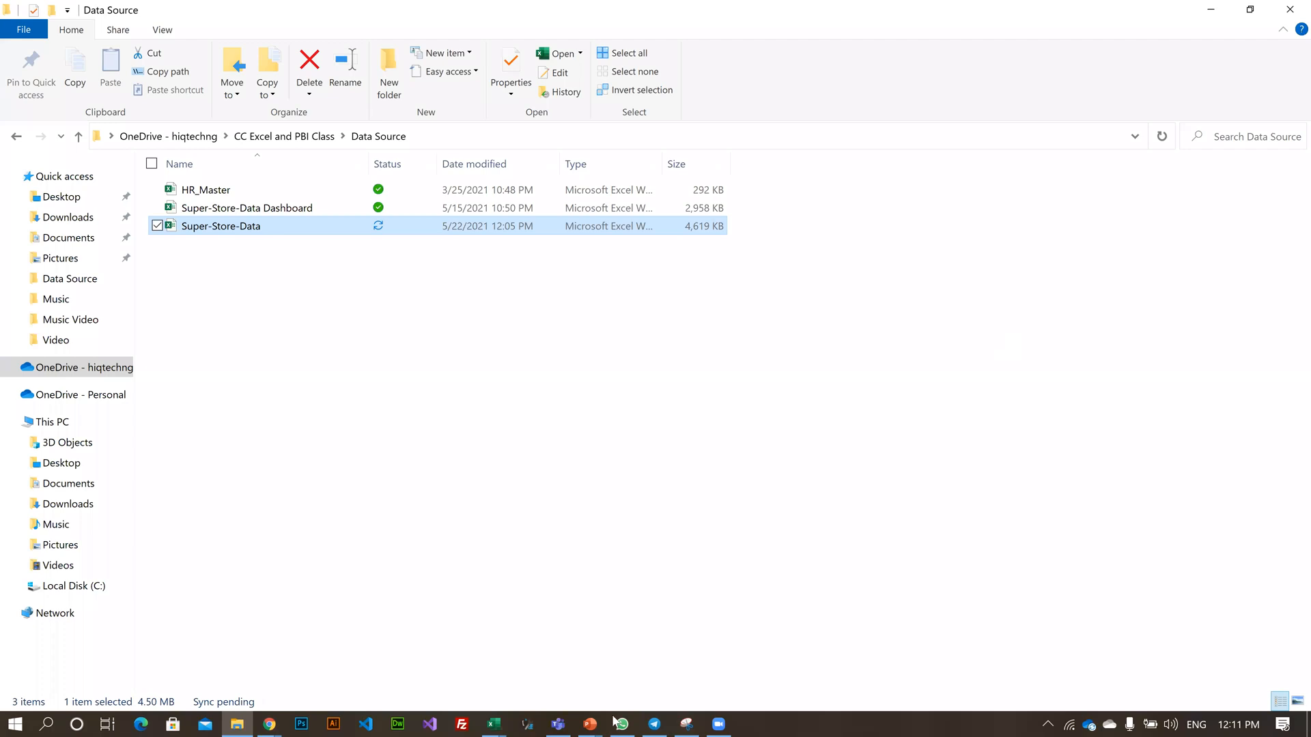
left_click(719, 724)
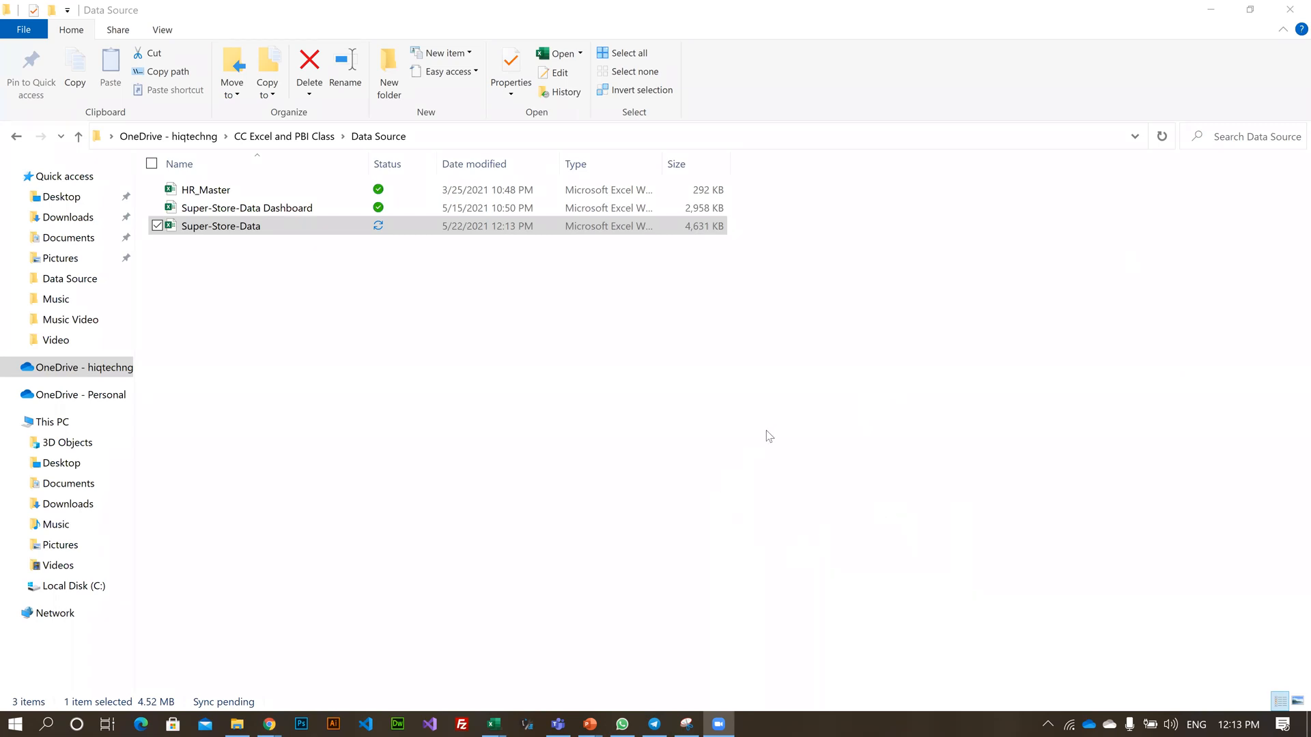
left_click(512, 674)
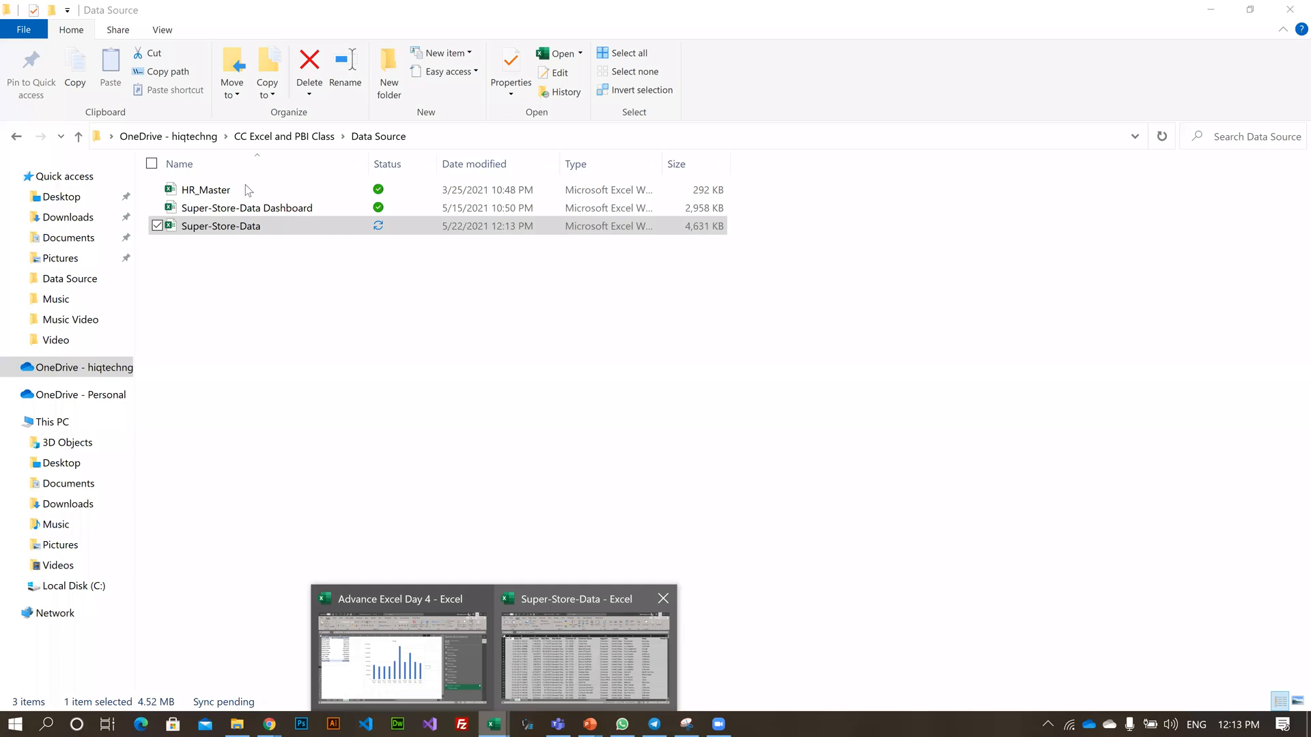
mouse_move(585, 658)
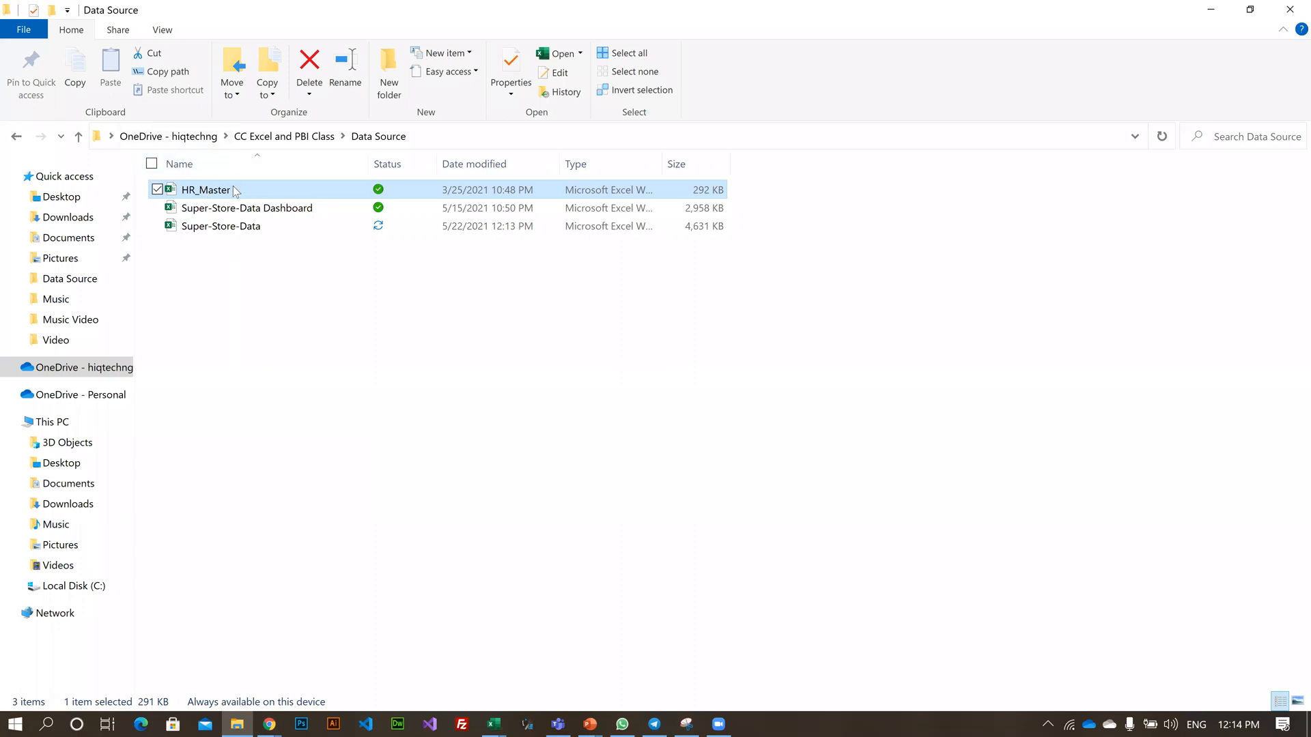
left_click(236, 190)
double_click(272, 191)
key("alt+Tab")
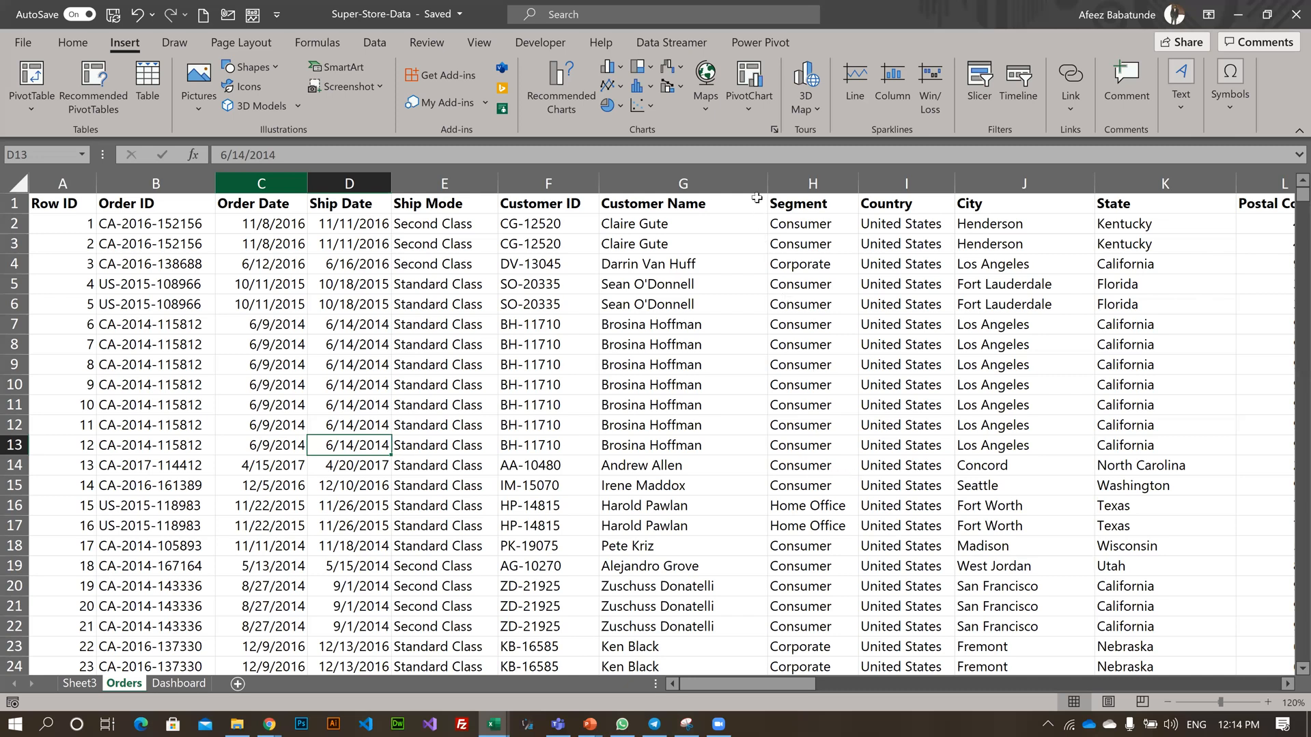
key("alt+Tab")
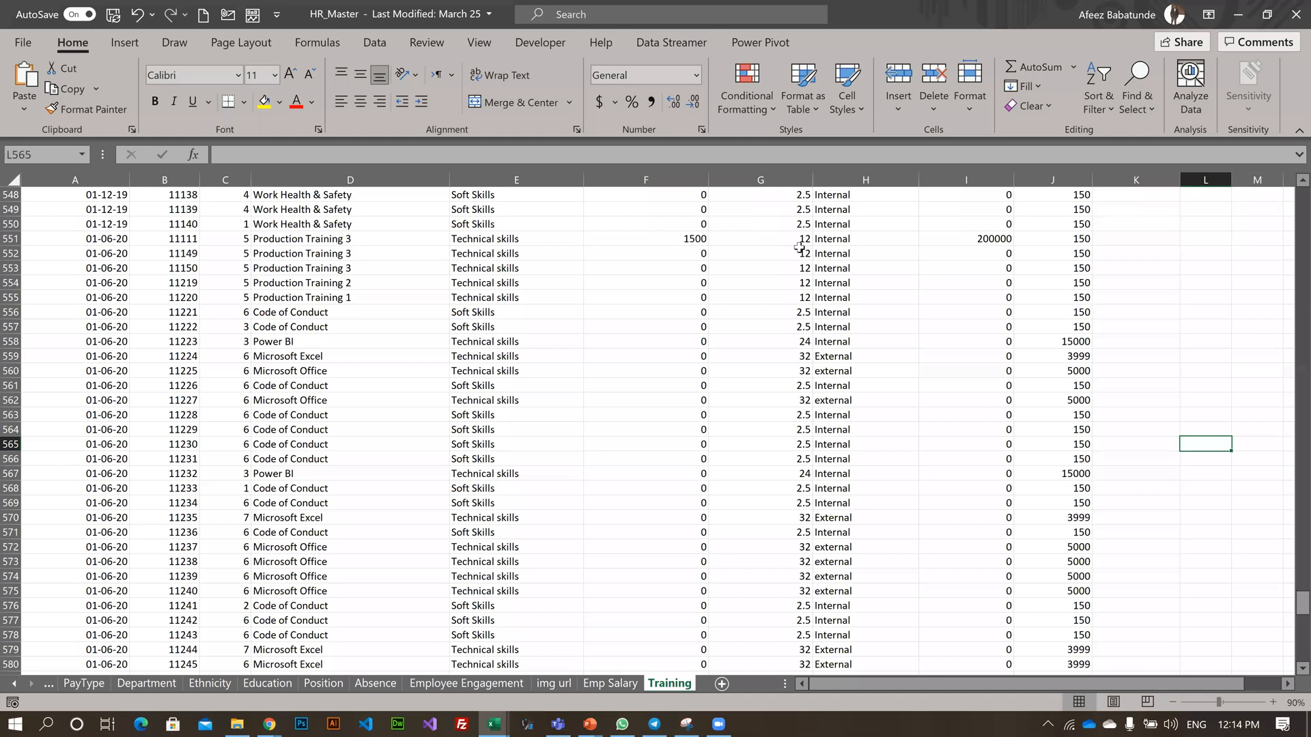
- Go back through the HR_Master worksheets from Training to the Emplyees sheet
key("ctrl+Page_Up")
key("ctrl+Page_Up")
key("ctrl+Page_Up")
key("ctrl+Page_Up")
key("ctrl+Page_Up")
key("ctrl+Page_Up")
key("ctrl+Page_Up")
key("ctrl+Page_Up")
key("ctrl+Page_Up")
key("ctrl+Page_Up")
key("ctrl+Page_Up")
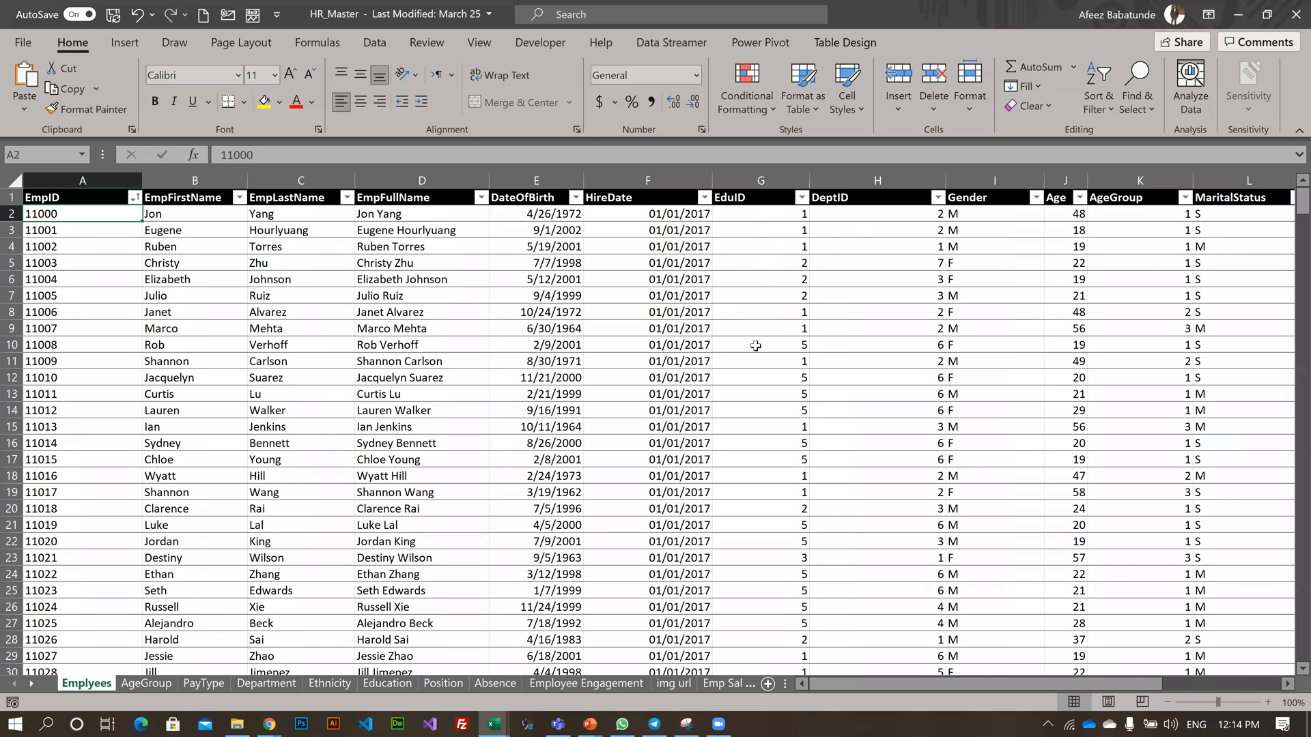
- Examine the EduID values in the first few rows of the Emplyees table
left_click(732, 216)
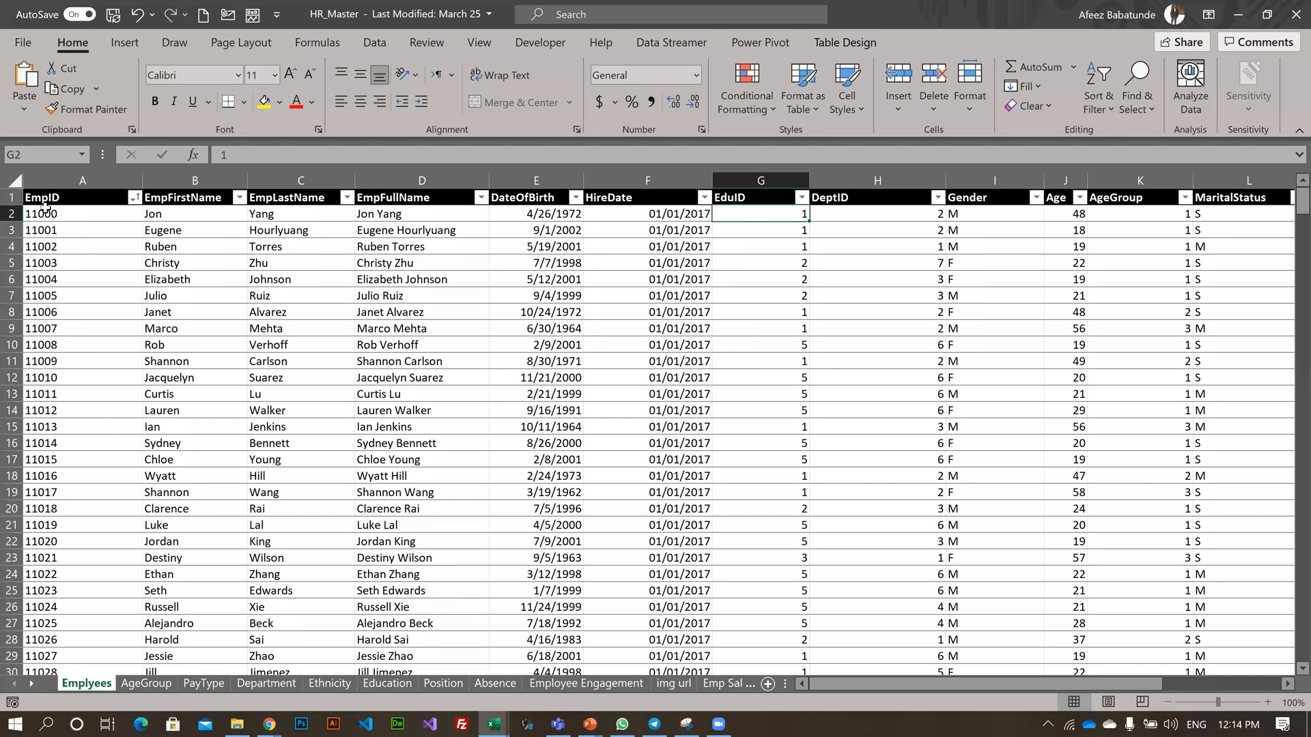
key("Down")
key("Down")
key("Down")
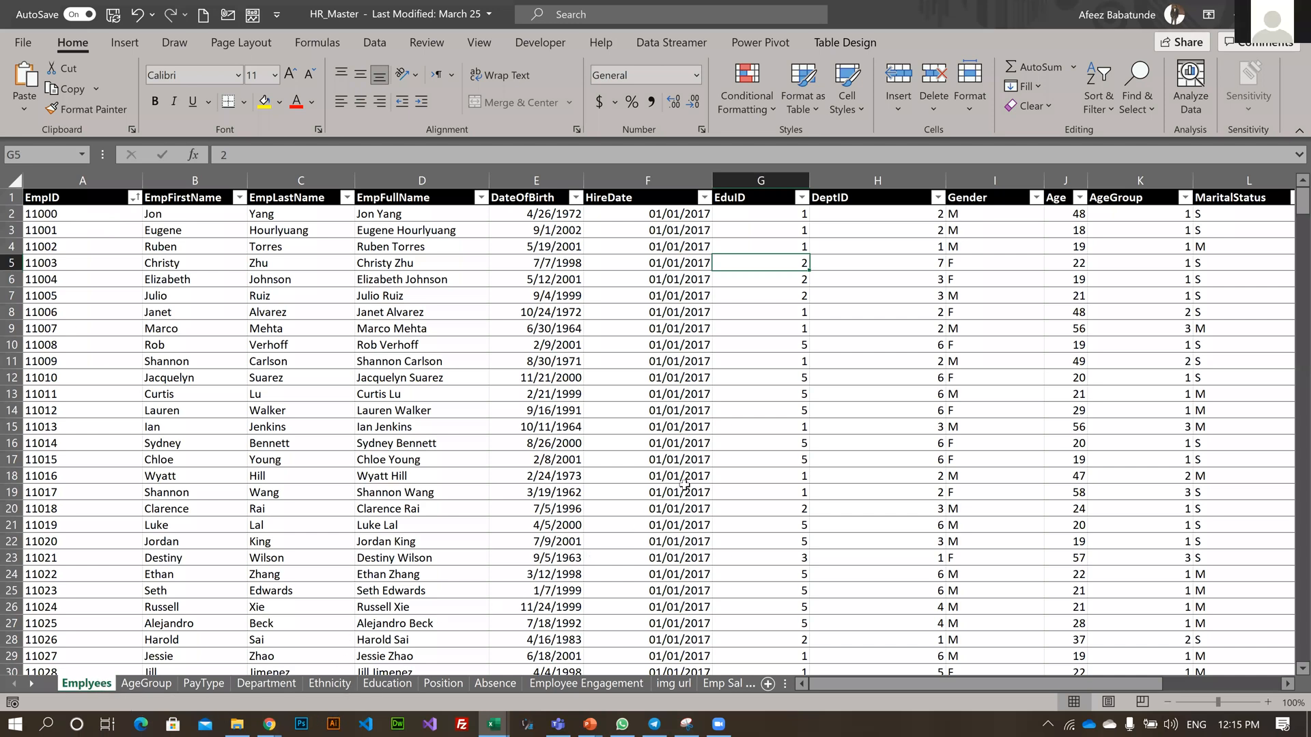
key("Up")
key("Up")
key("Up")
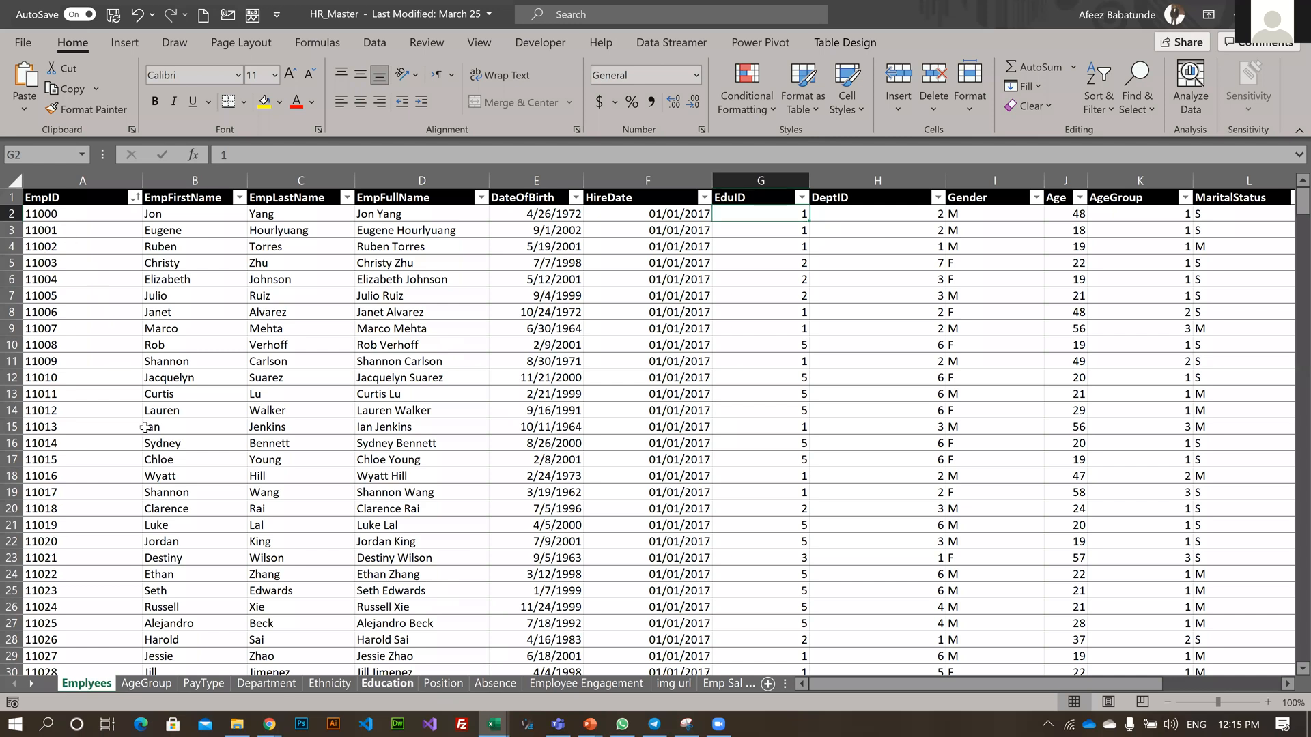
- Look up the EduID codes on the Education sheet and return to the Emplyees sheet
left_click(387, 683)
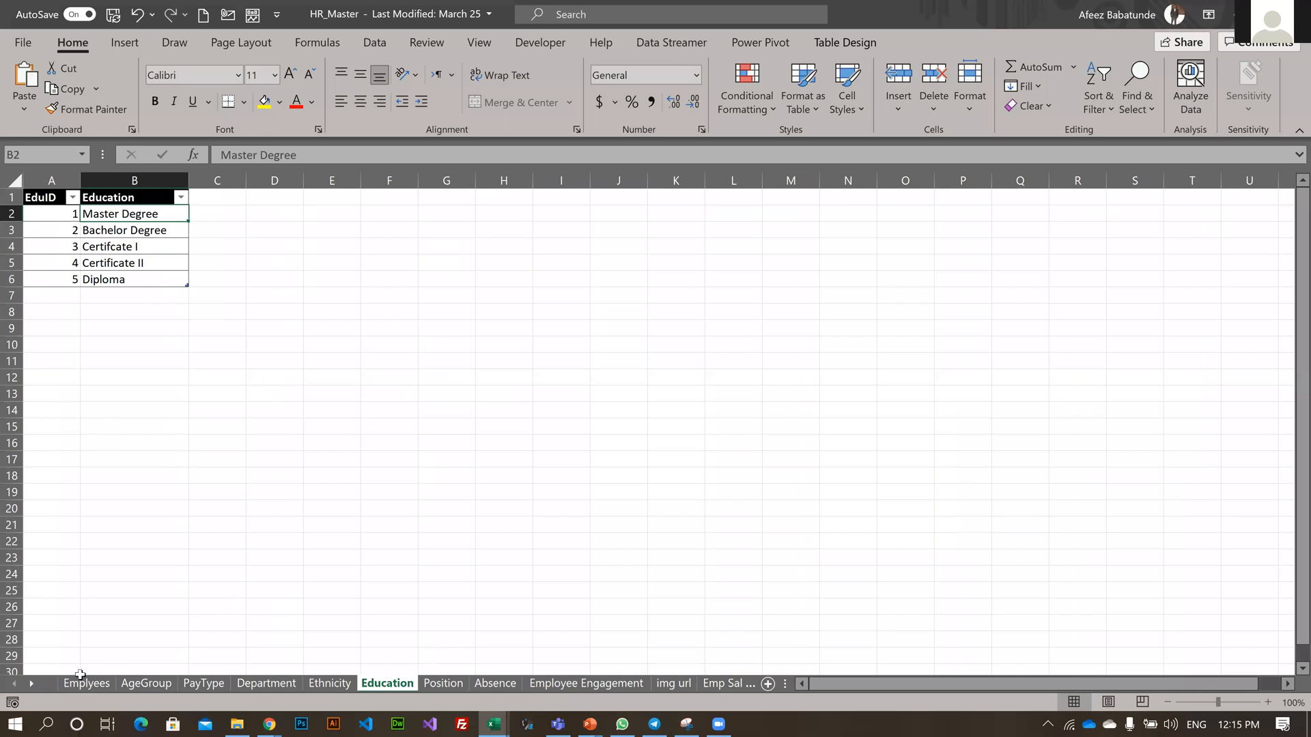
key("Left")
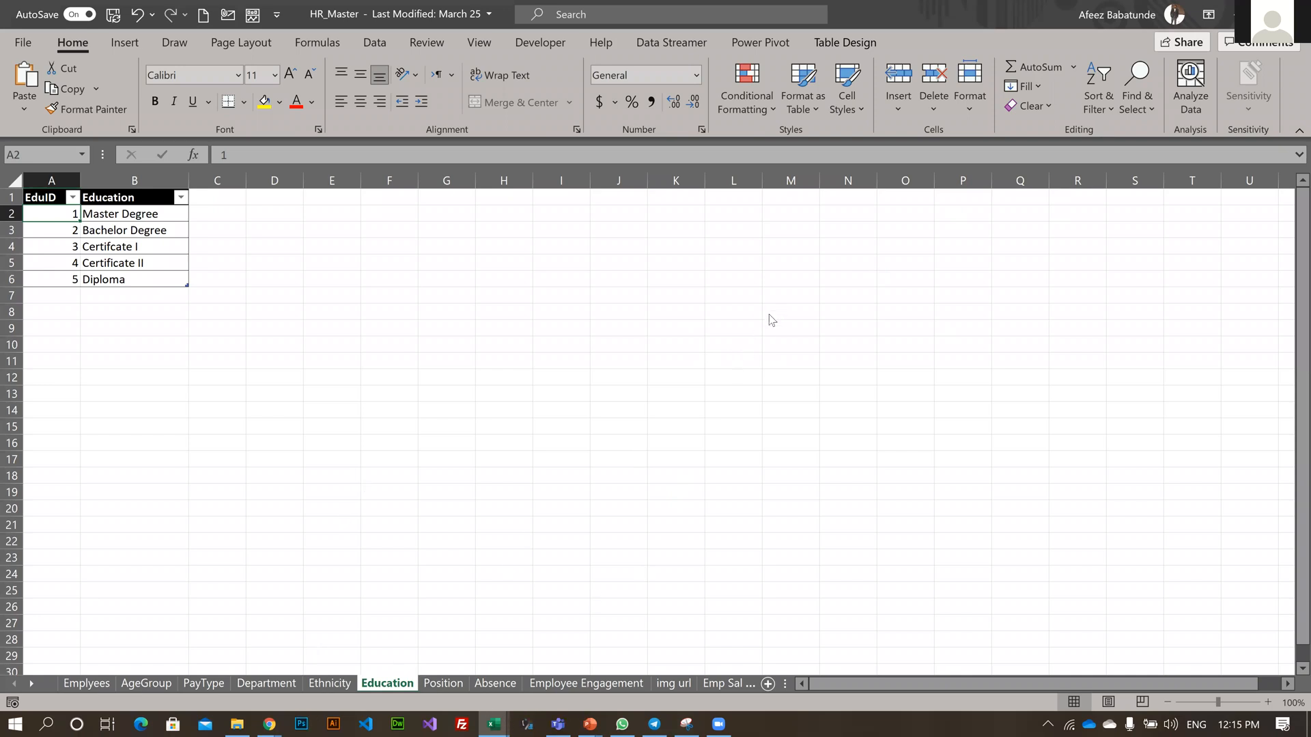
left_click(87, 683)
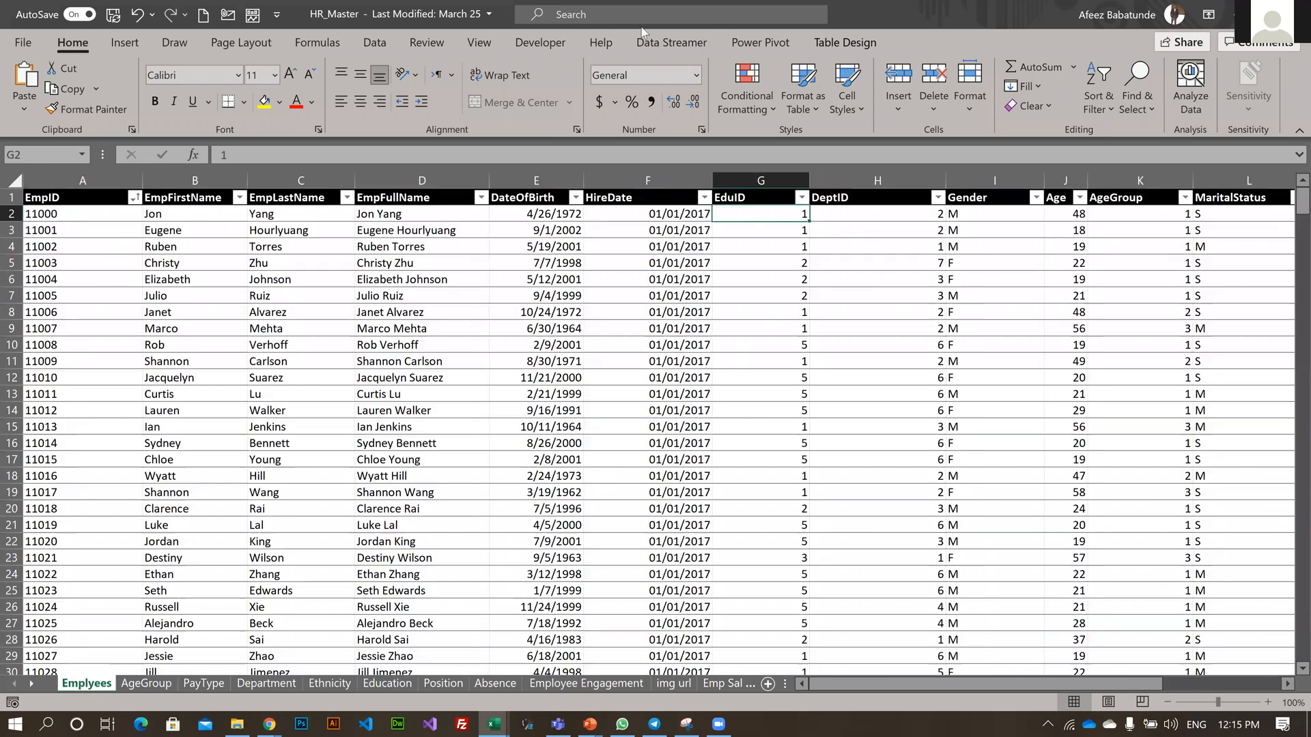
- Switch to the Power Pivot diagram of Advance Excel Day 4 and select the relationship between Education and Emplyees
left_click(24, 43)
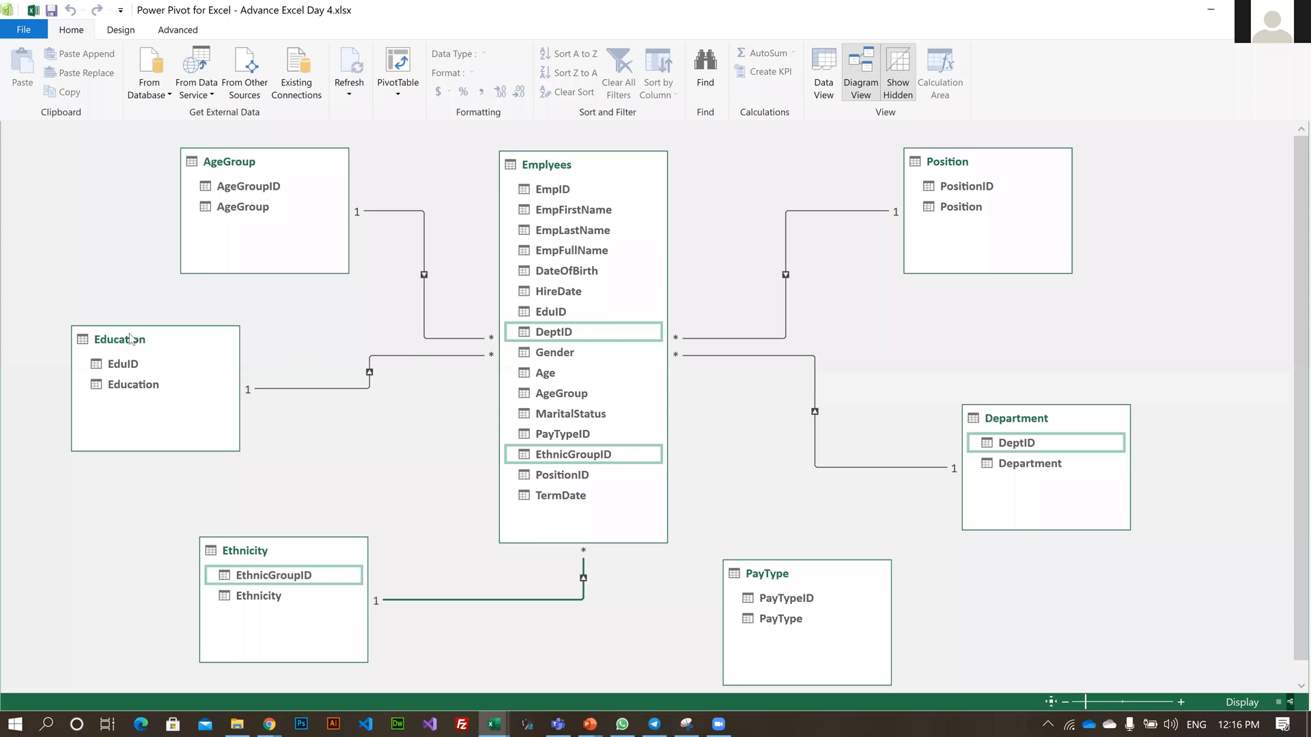
left_click(287, 388)
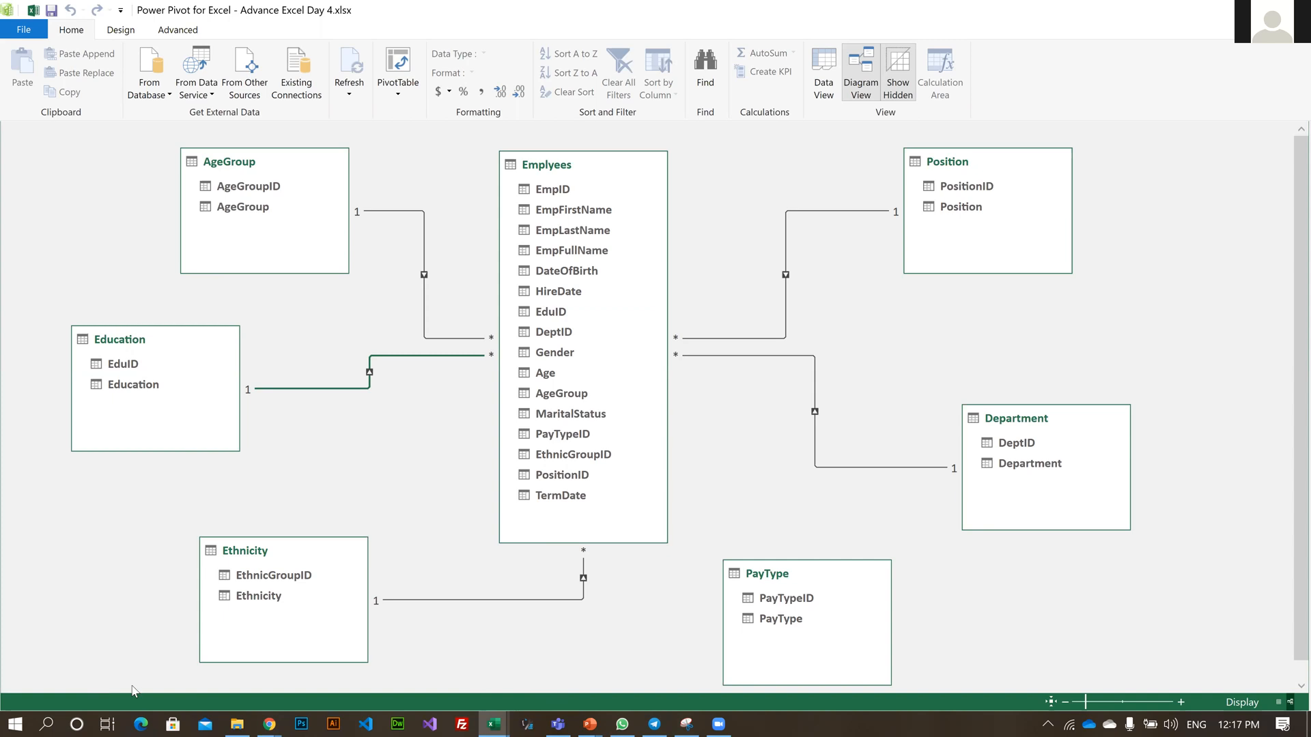
- Switch to the Advance Excel Day 4 workbook and go back from Sheet6 to the Sheet3 charts and Ethnicity slicer
key("alt+Tab")
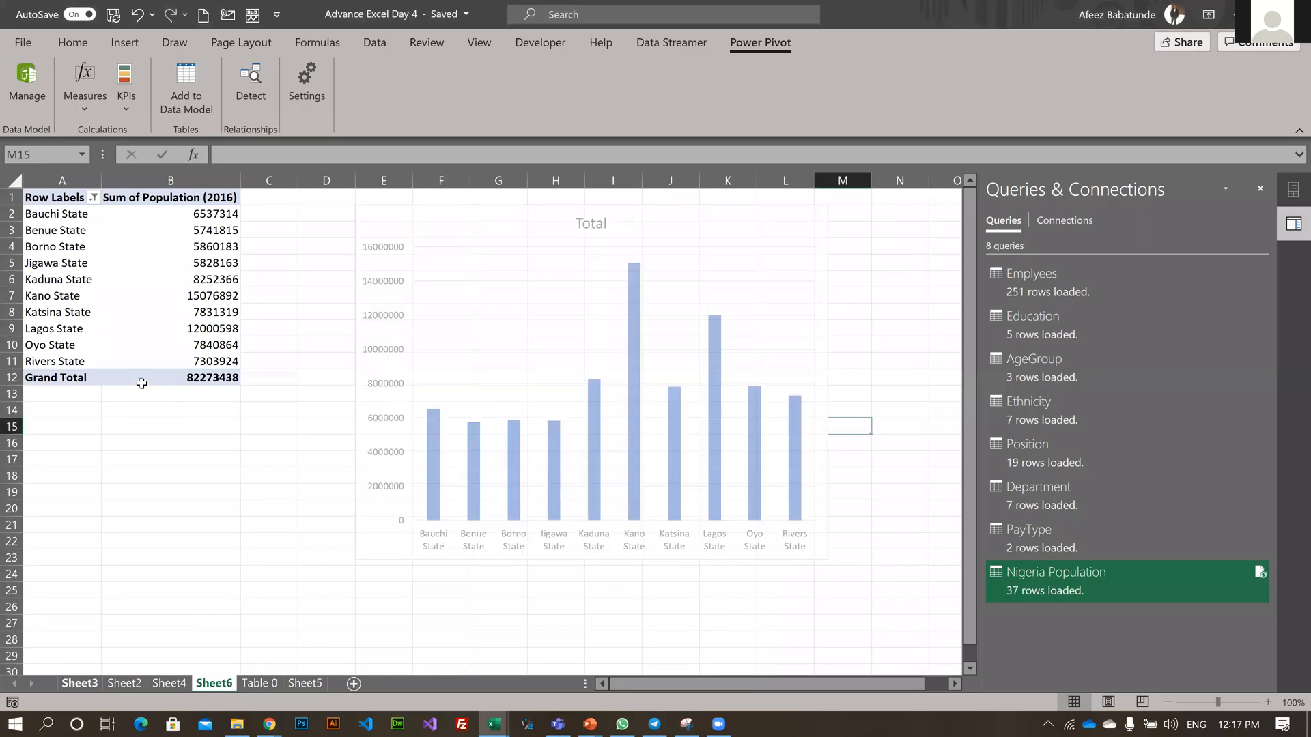
key("ctrl+Page_Up")
key("ctrl+Page_Up")
key("ctrl+Page_Up")
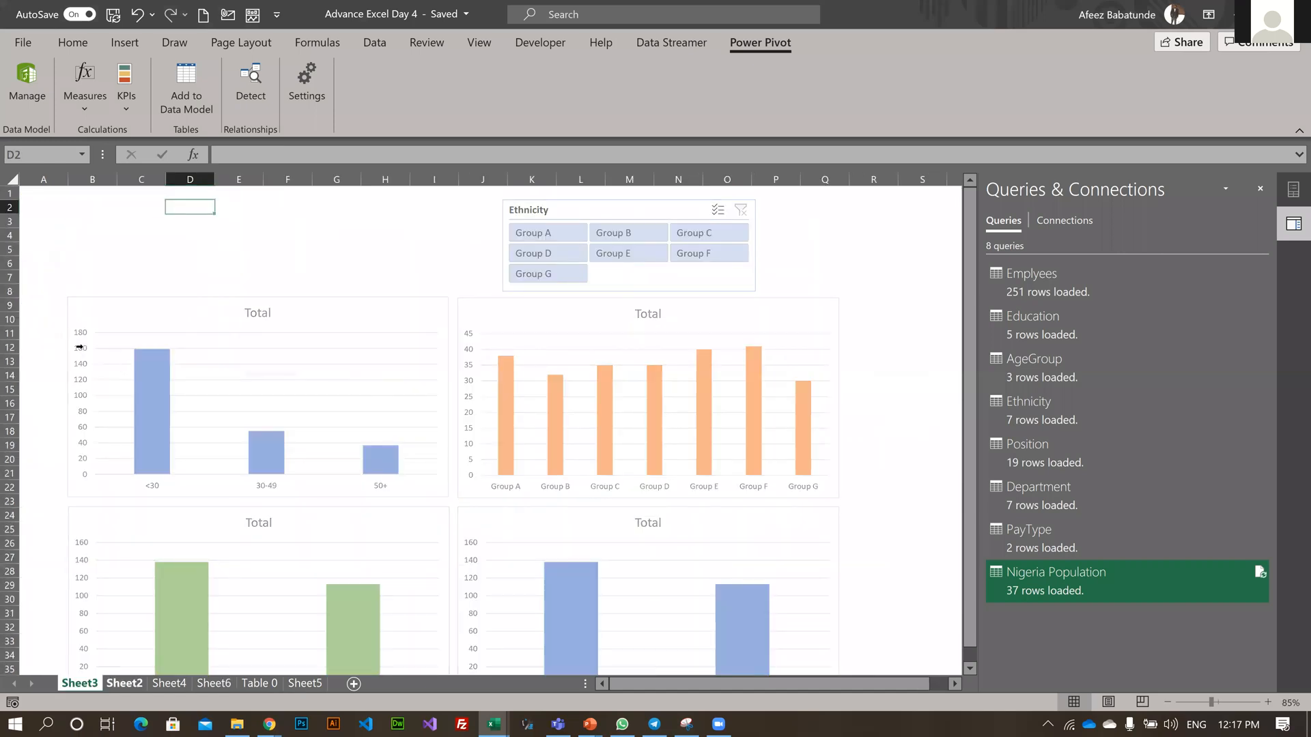
- Review the Education Level PivotTable and the Staff by Position chart on Sheet2
key("ctrl+Page_Down")
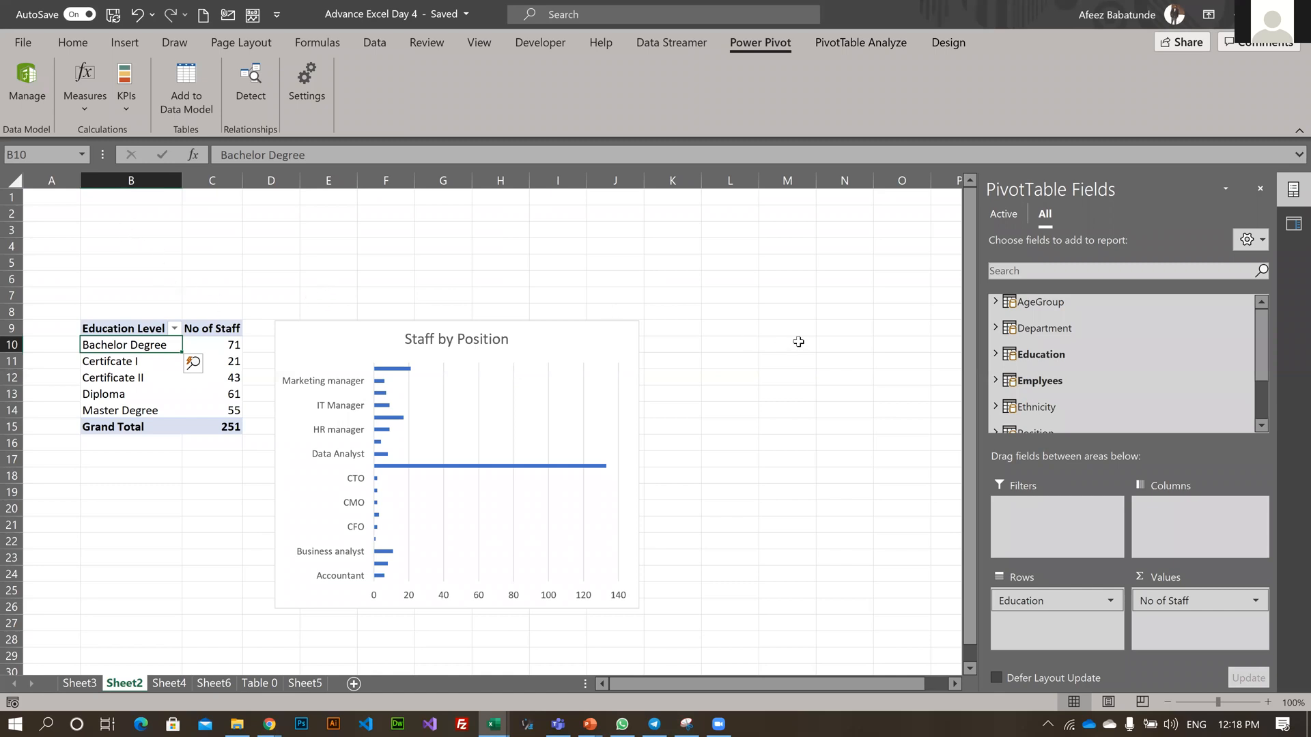
left_click(443, 279)
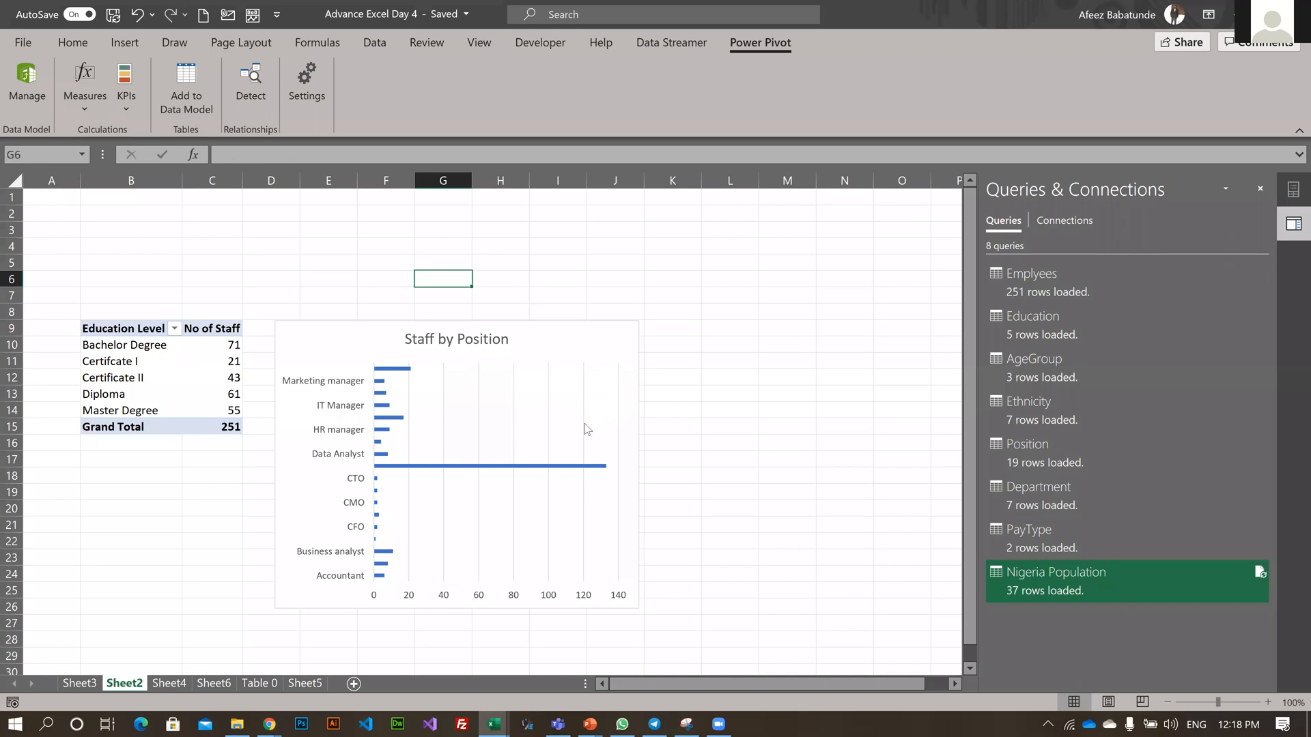
left_click(787, 345)
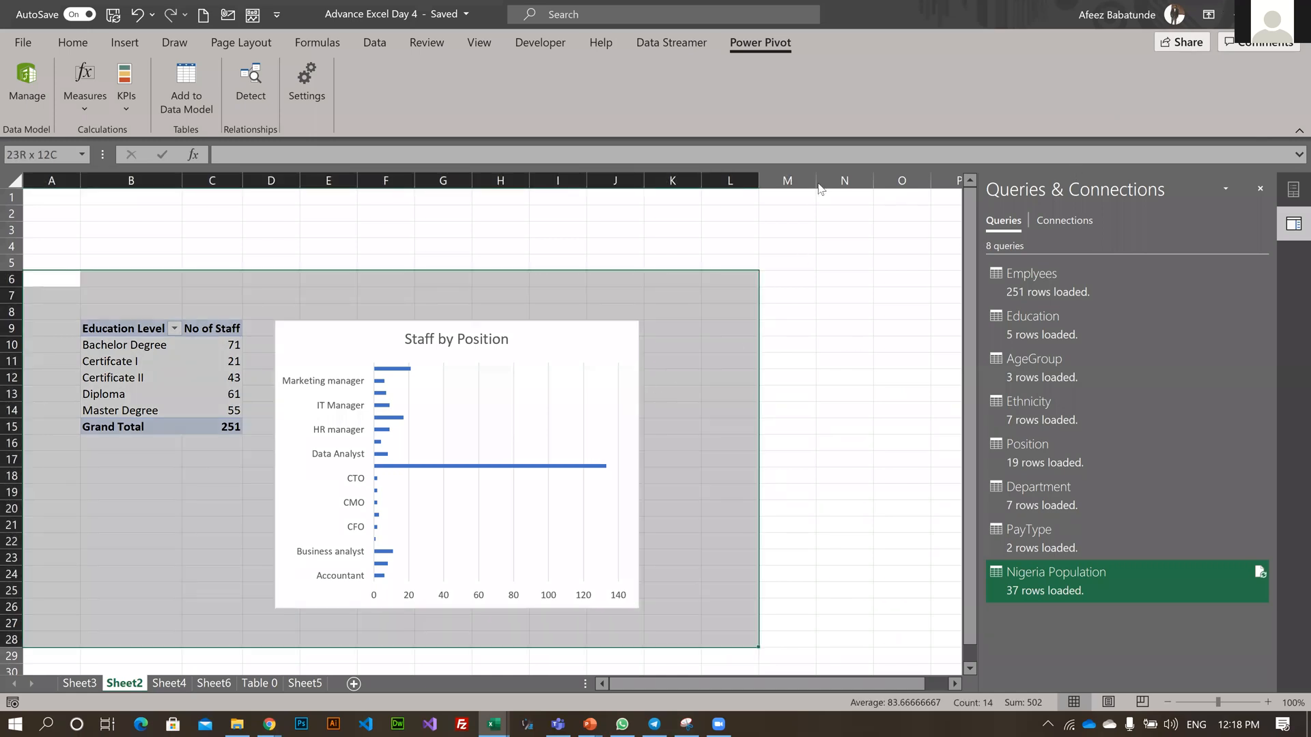
left_click(844, 426)
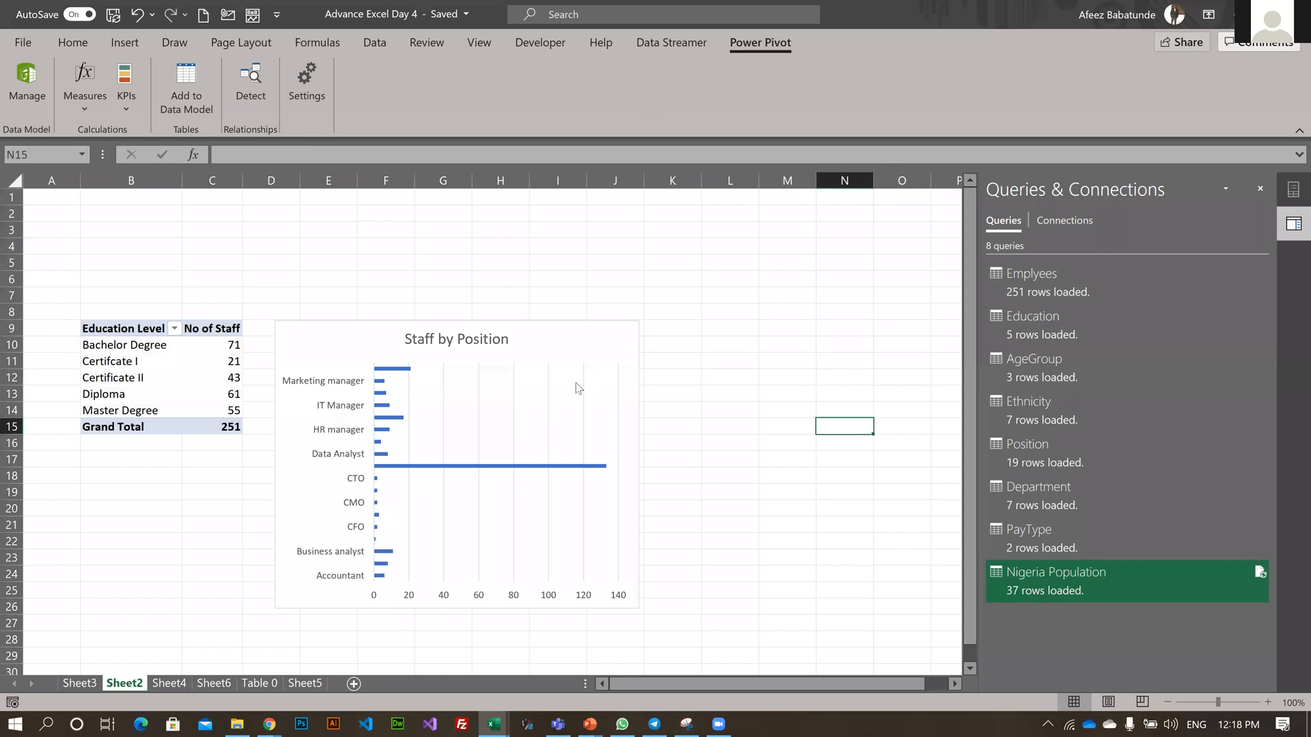
- Switch to Slack in the browser and open the data-analytics-resources channel
key("alt+Tab")
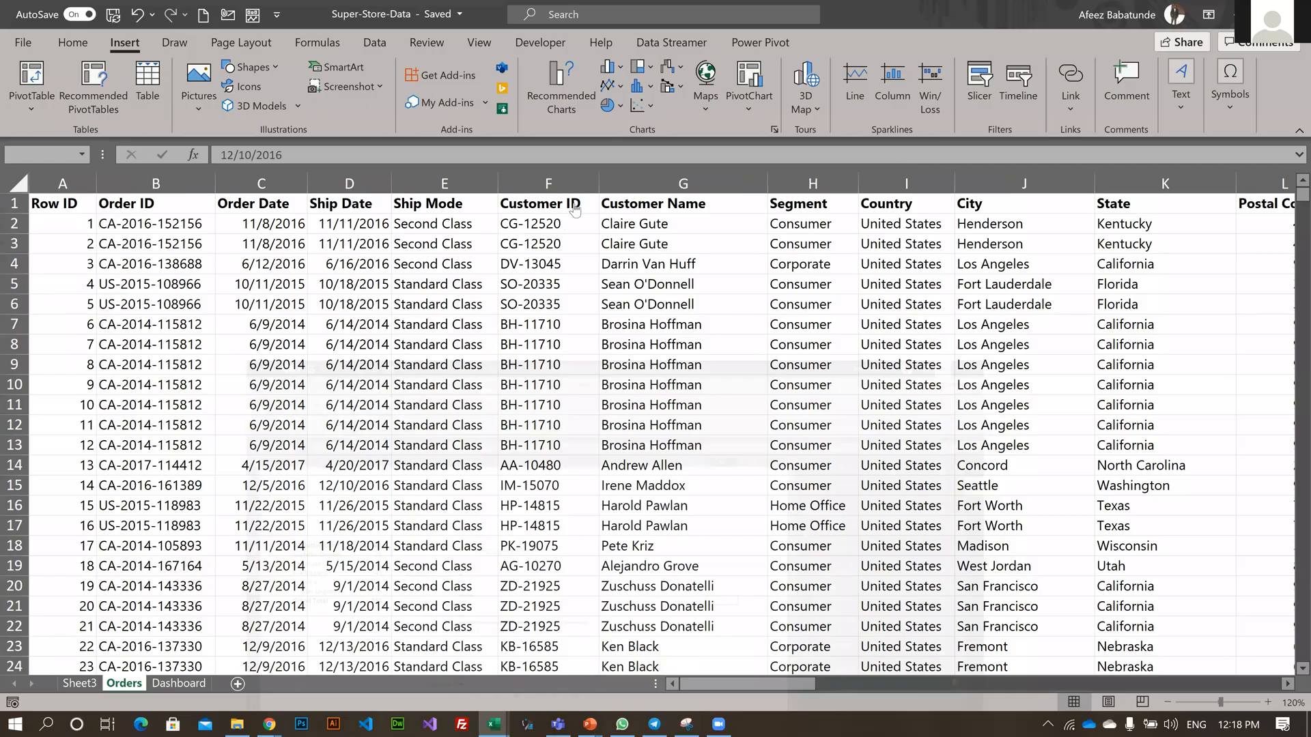
key("alt+Tab")
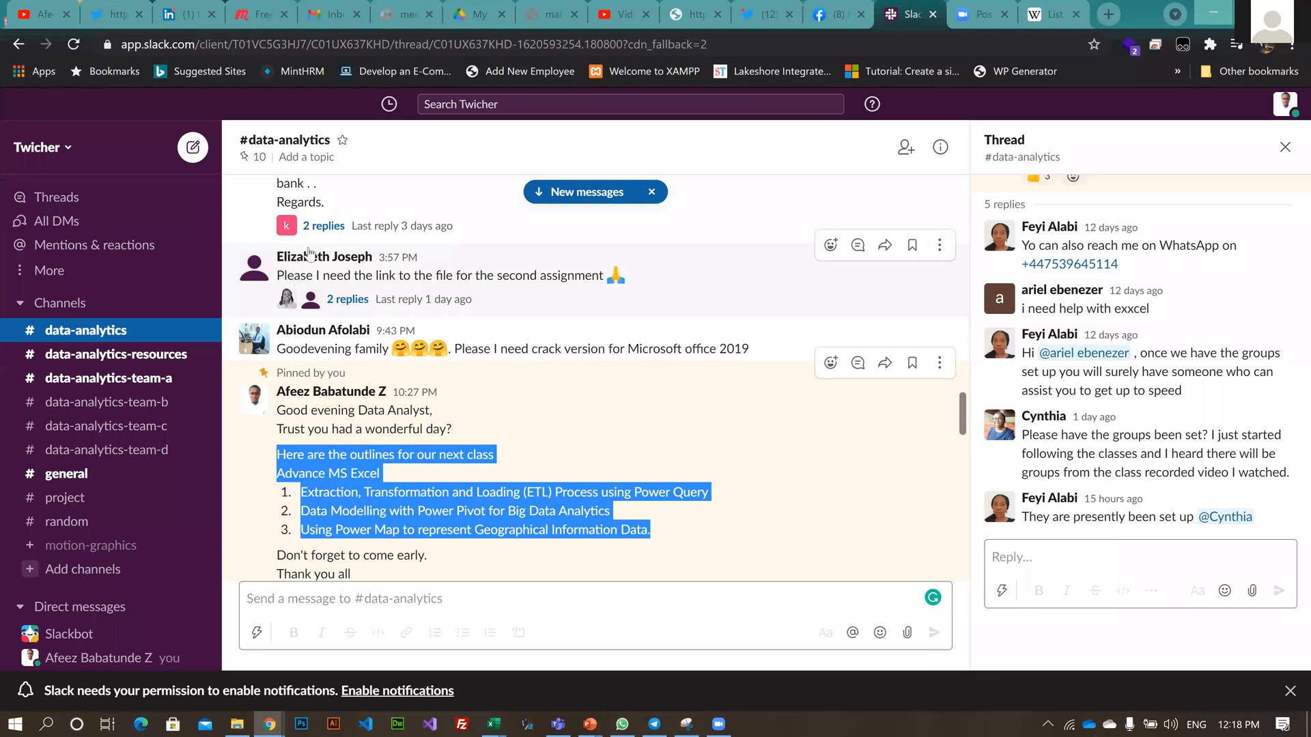
key("alt+Down")
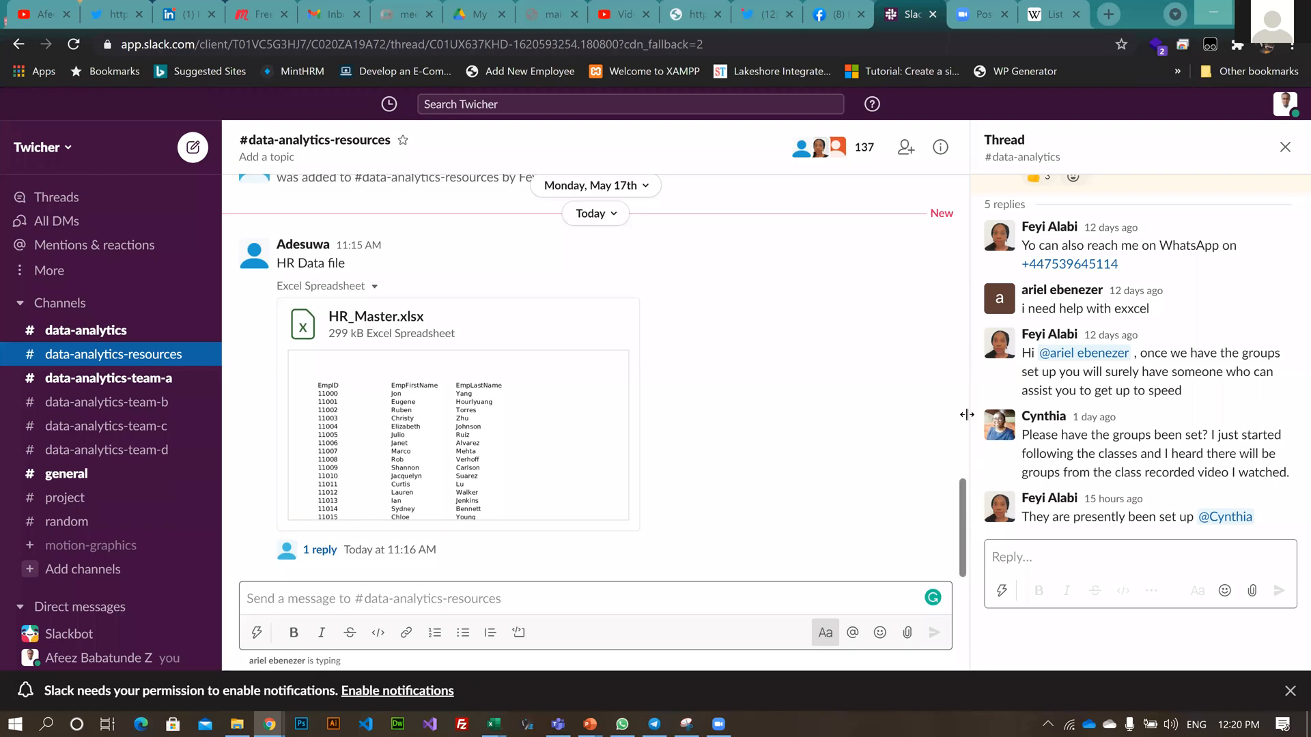
- Look through the channel's recent posts for the shared Super-Store-Data Dashboard and HR_Master workbooks
scroll(956, 585, "up", 2)
scroll(777, 571, "up", 6)
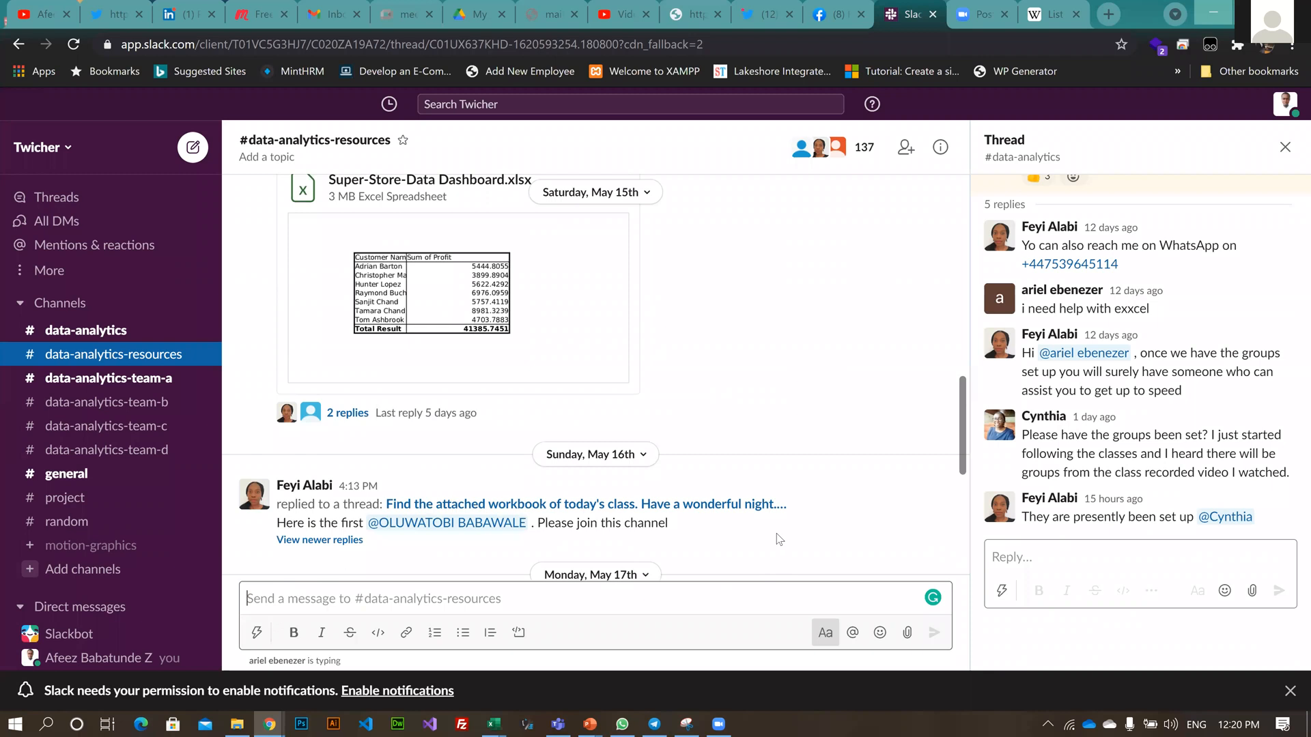
scroll(779, 539, "down", 8)
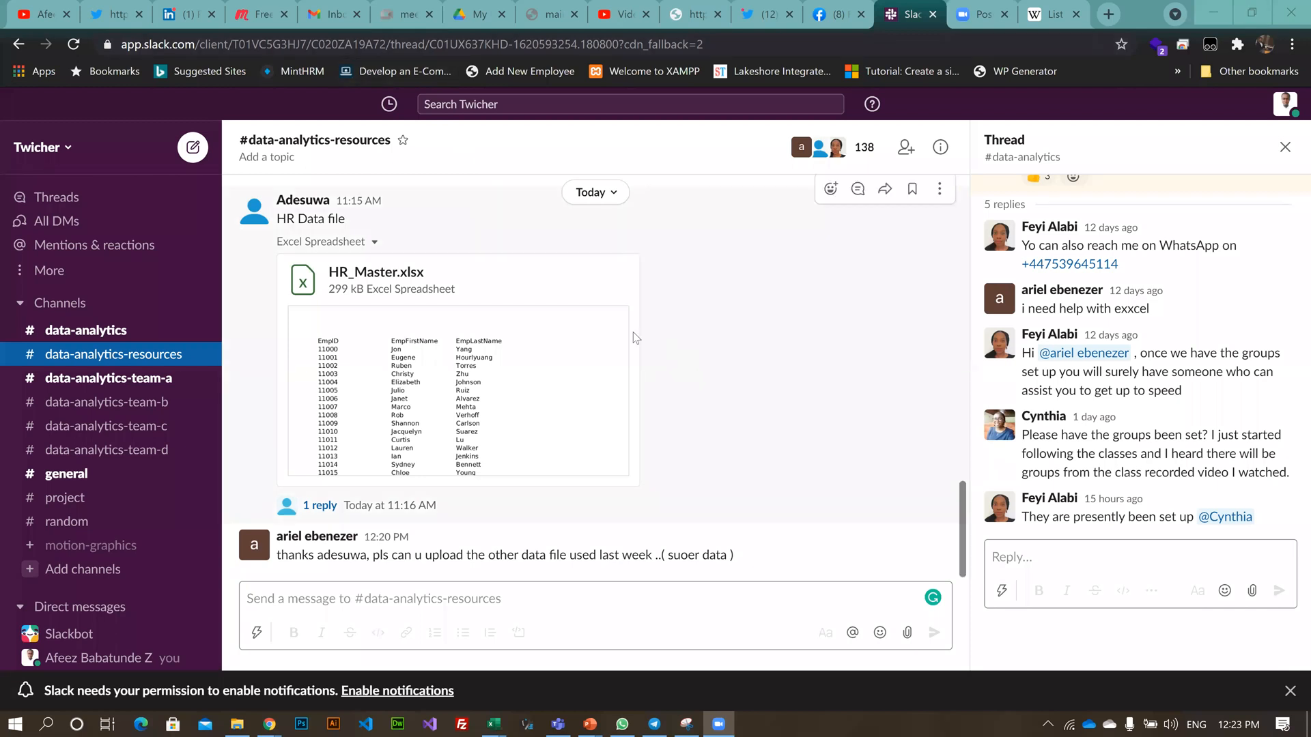
scroll(633, 330, "up", 5)
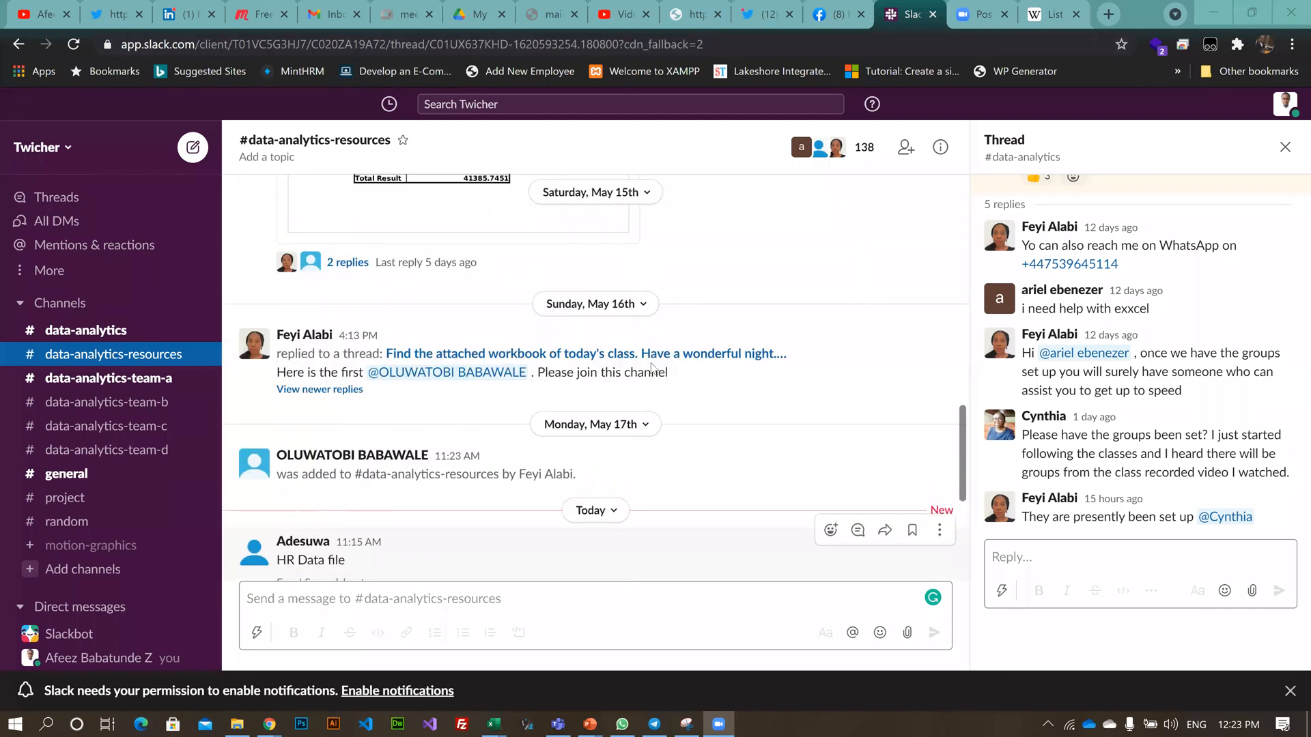
scroll(526, 465, "down", 2)
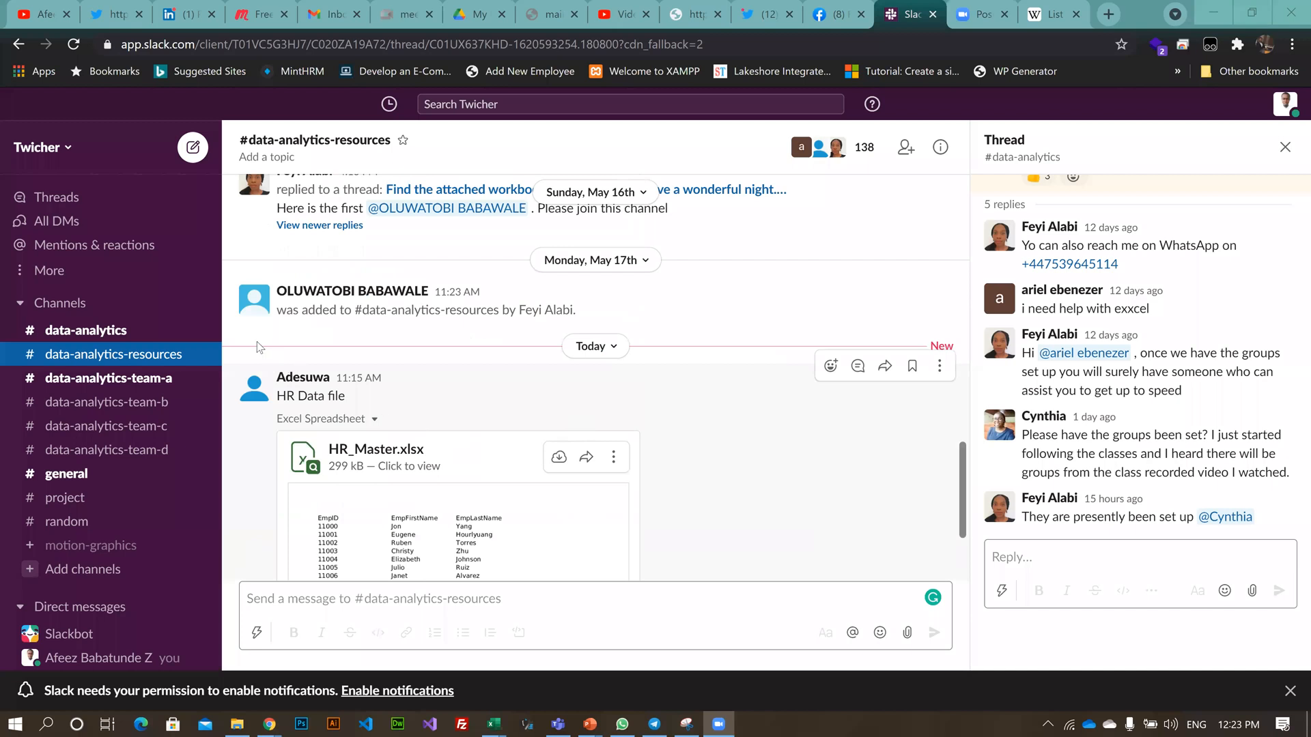
scroll(257, 342, "down", 3)
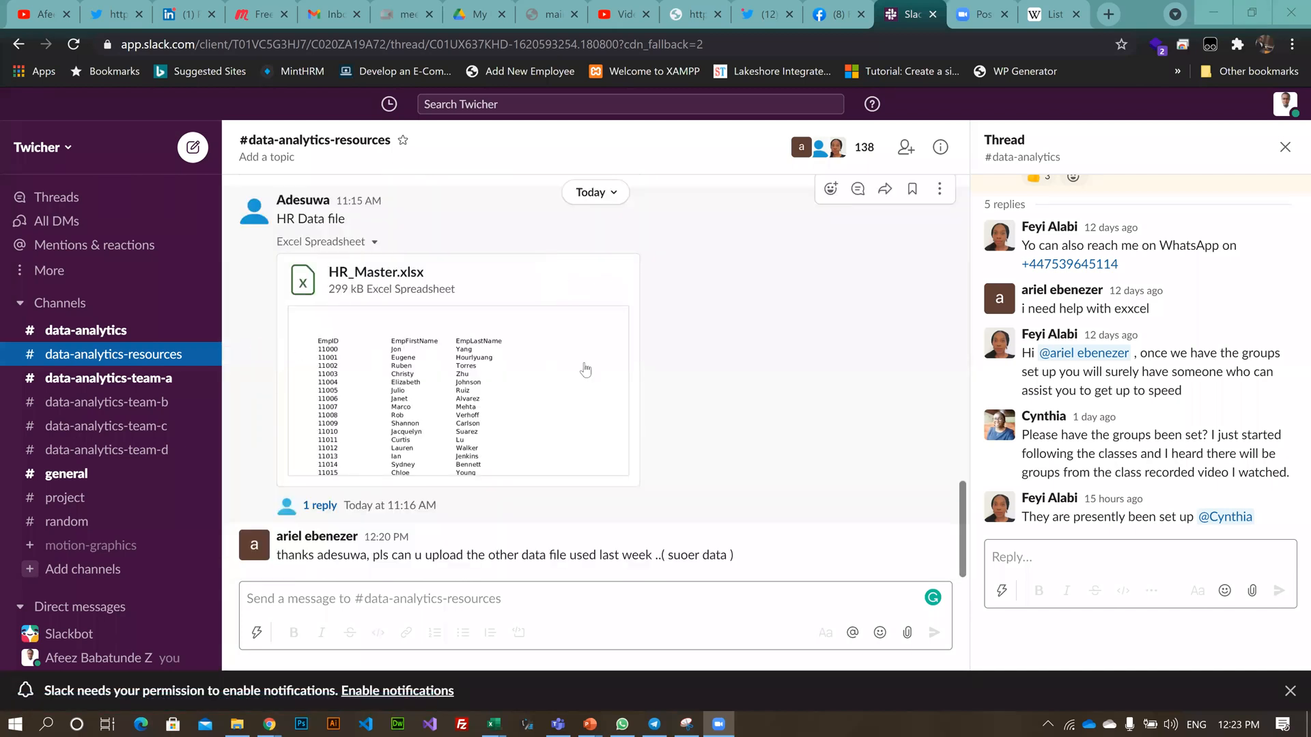
- Raise the system volume to 100
left_click(684, 341)
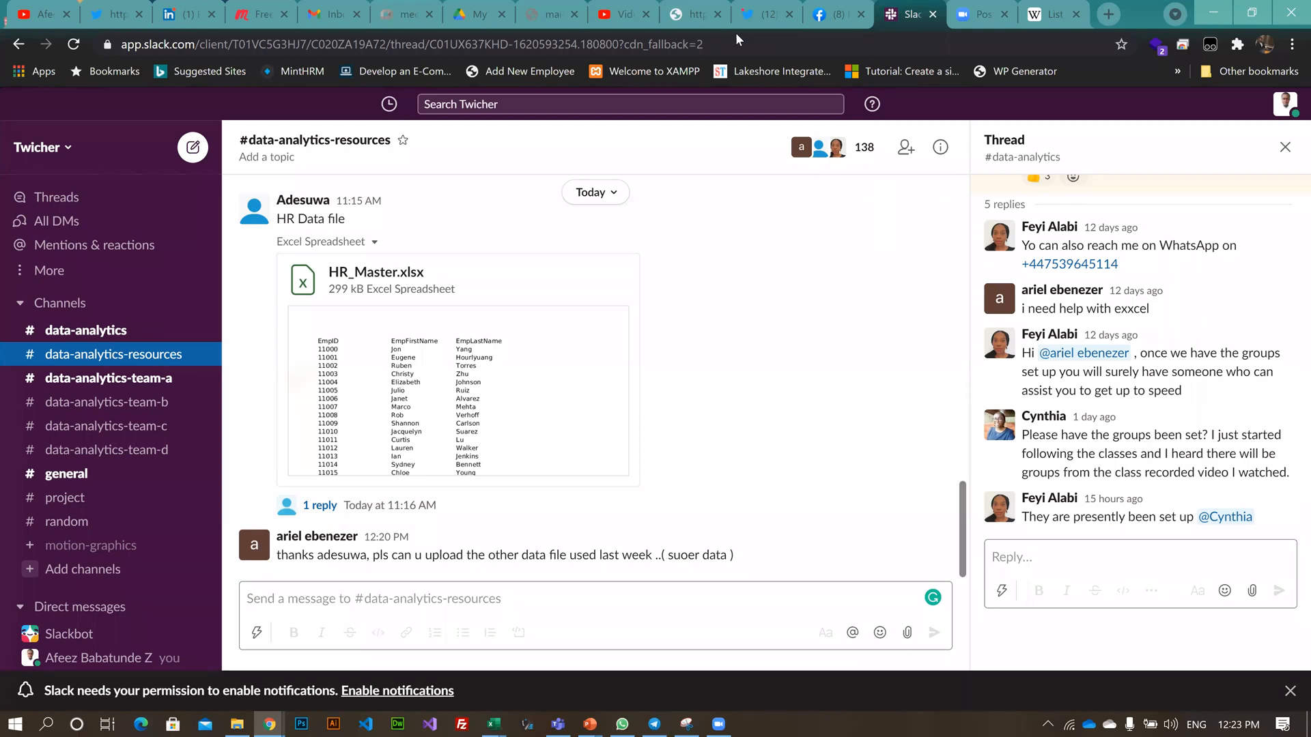
key("XF86AudioRaiseVolume")
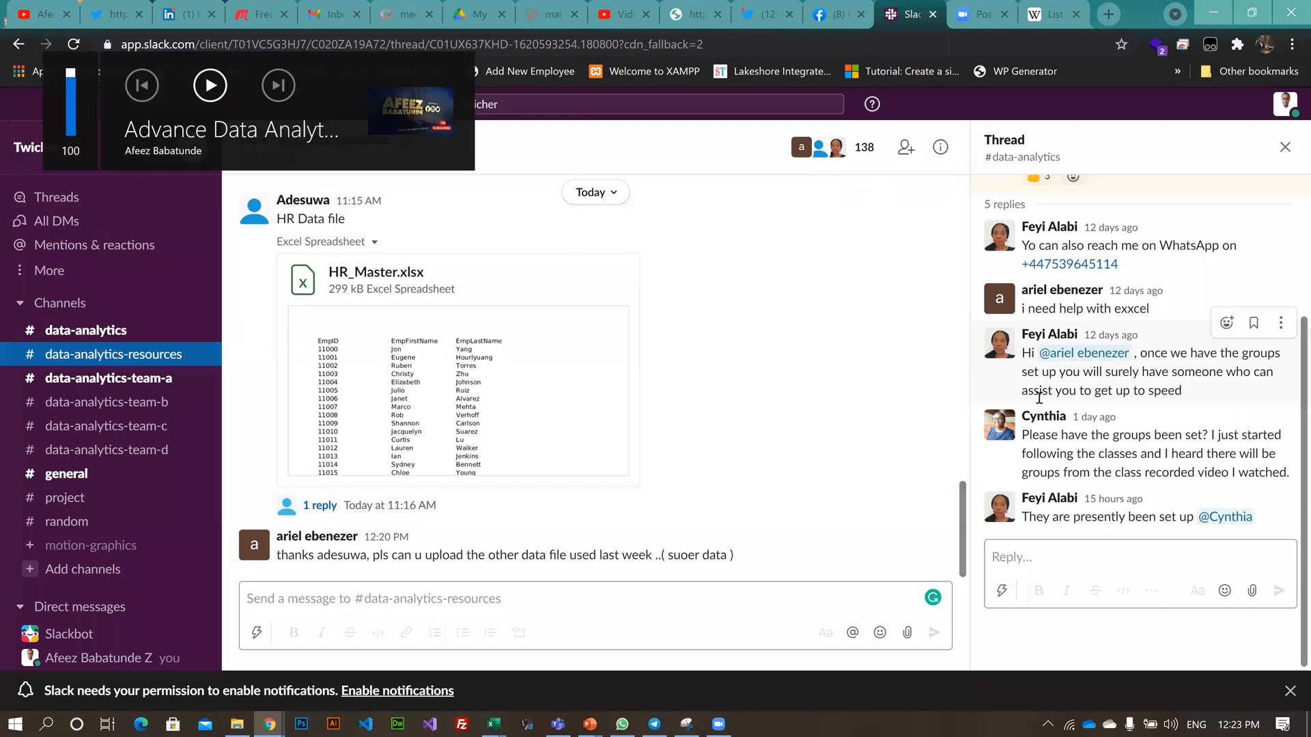